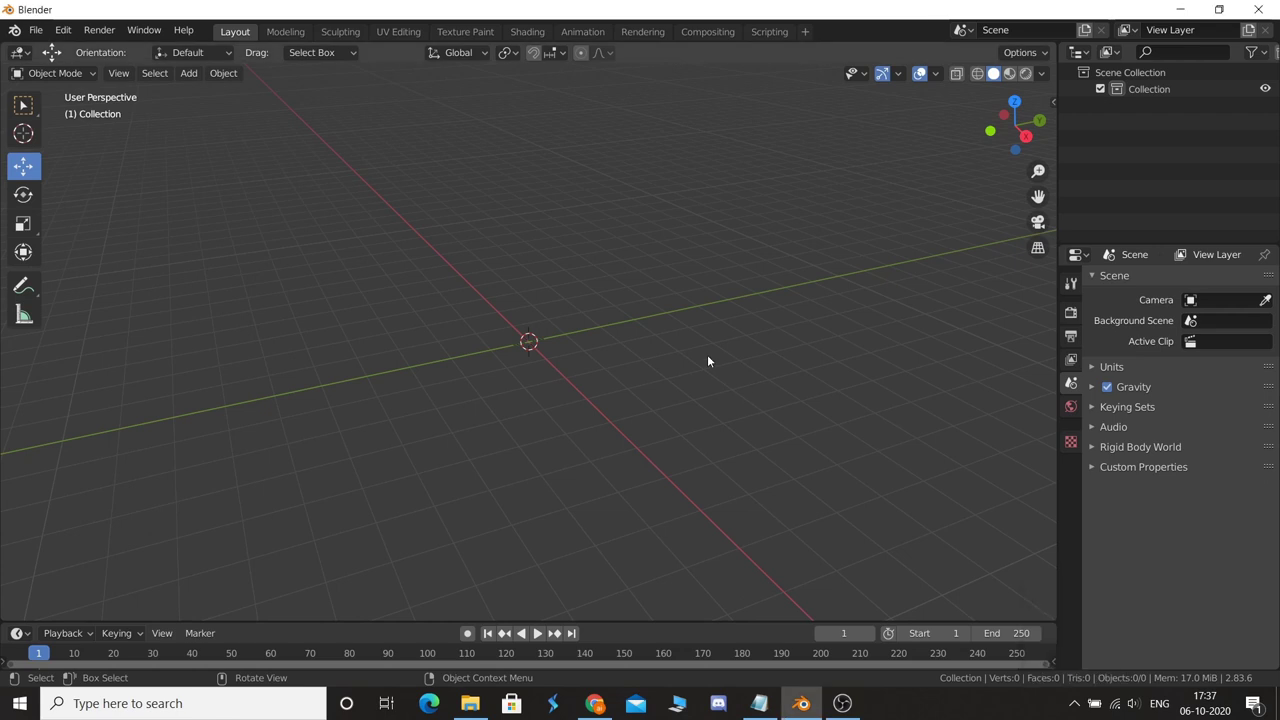
# - Add a UV sphere at the origin from the front view
pyautogui.press('KP_1')
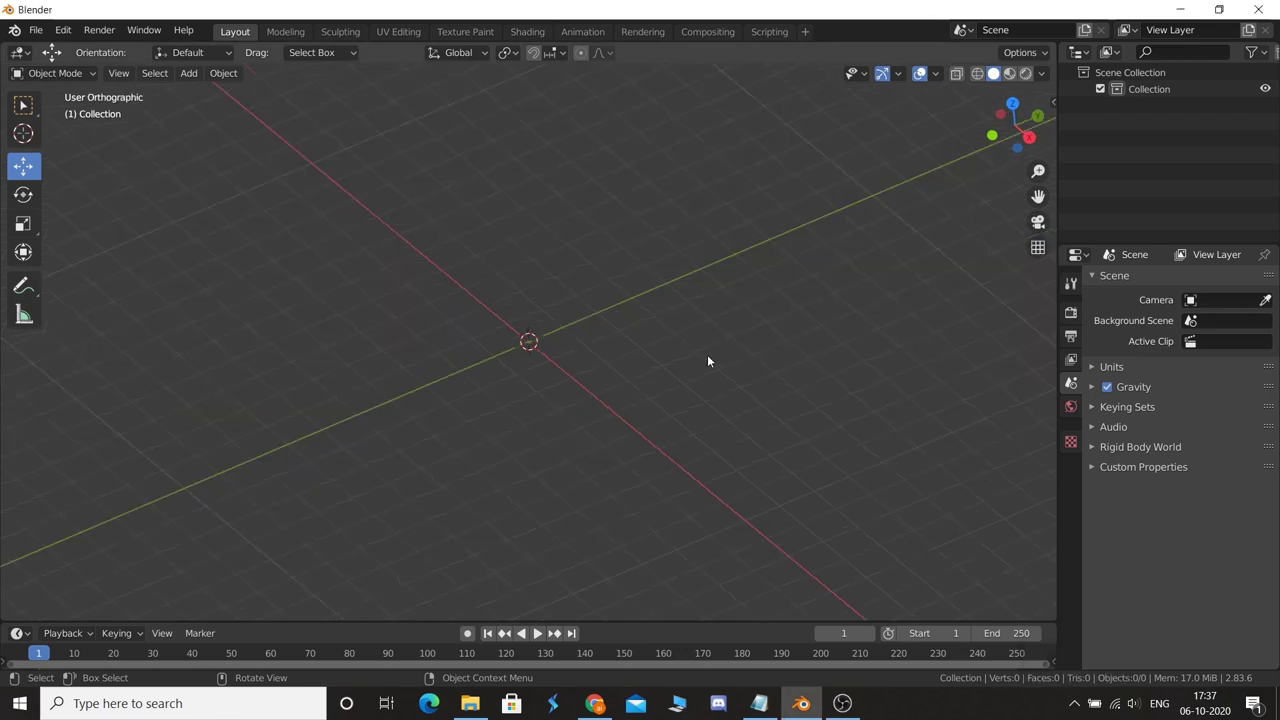
pyautogui.hotkey('shift', 'a')
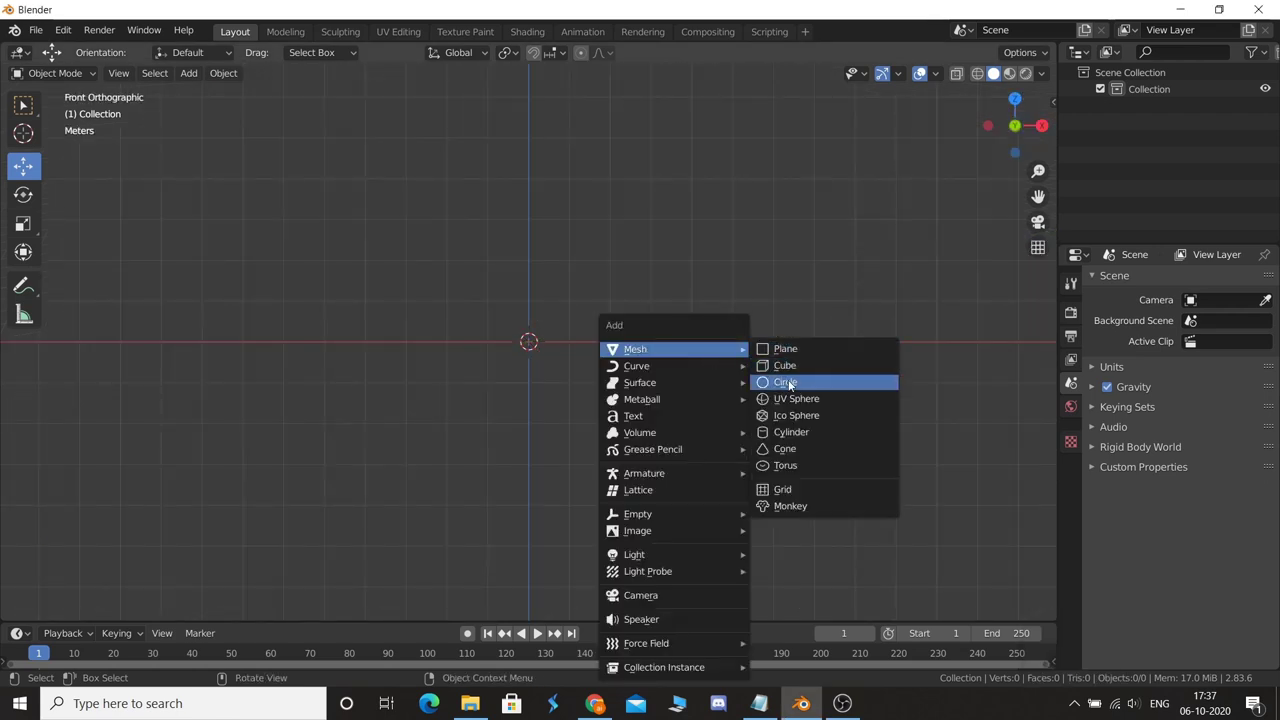
pyautogui.click(796, 398)
pyautogui.scroll(4, 515, 350)
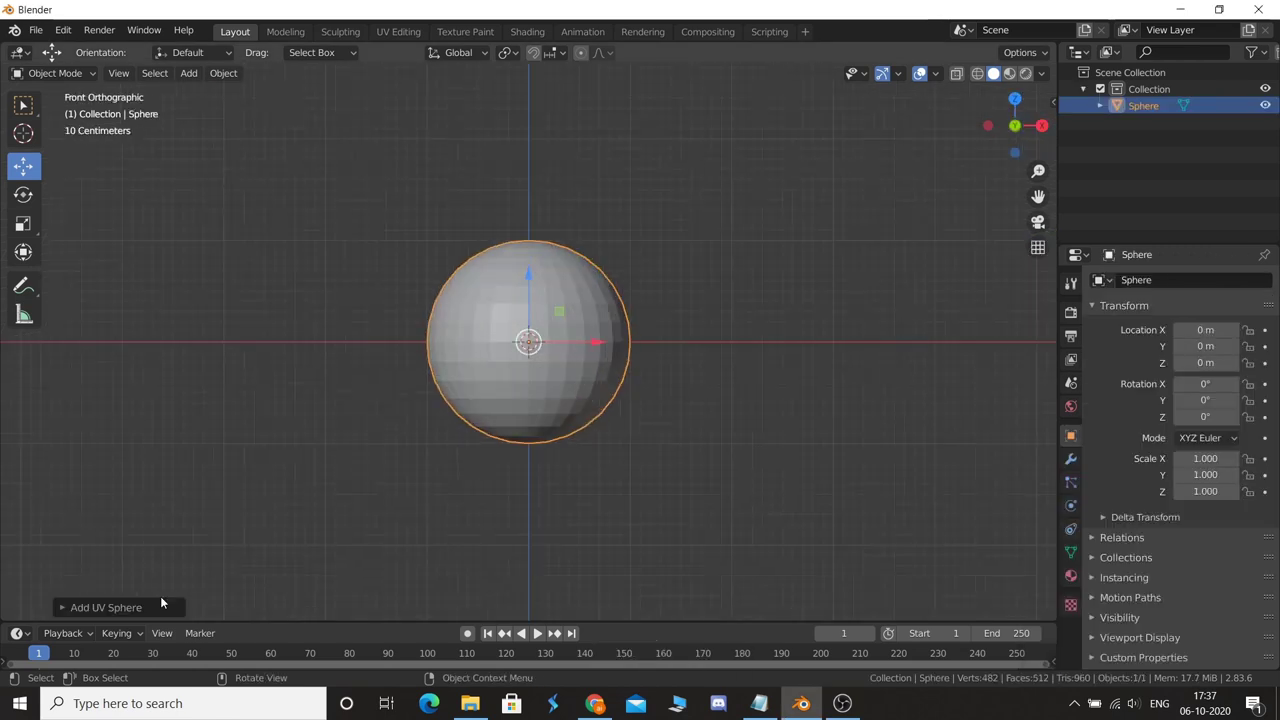
# - Give the new sphere 20 segments and 16 rings, then return to front view
pyautogui.click(105, 607)
pyautogui.write('16')
pyautogui.press('Return')
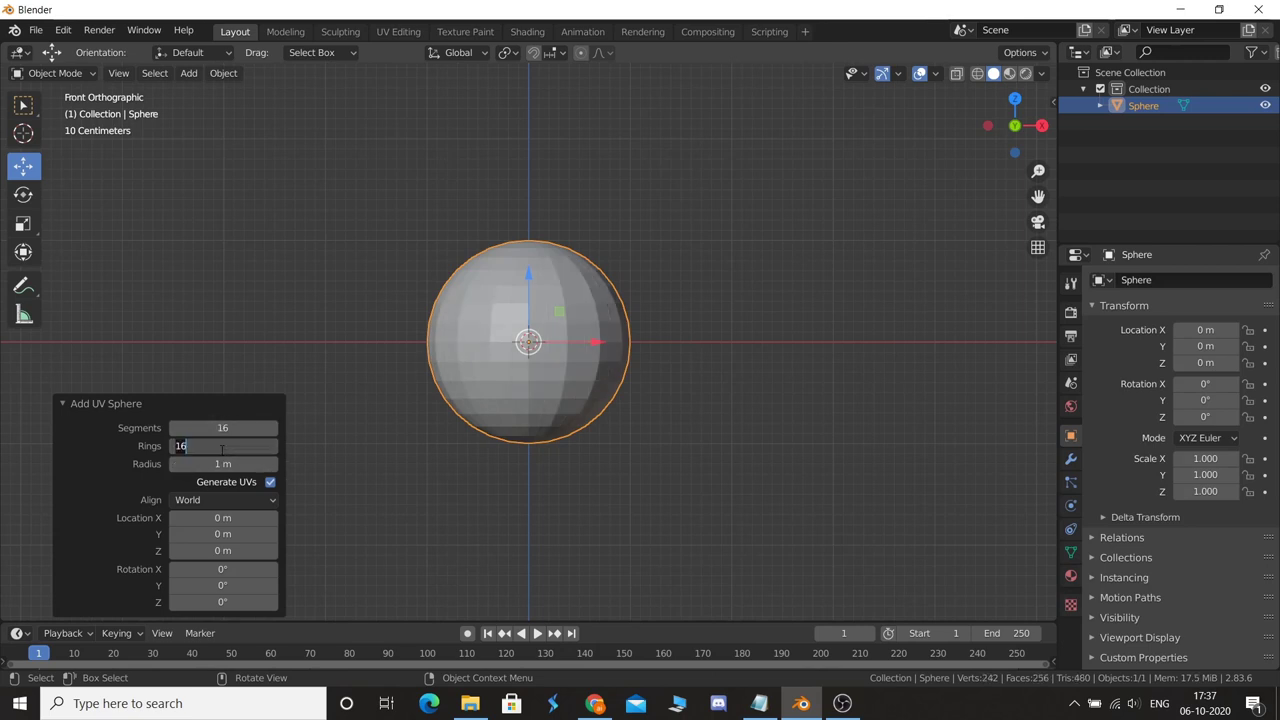
pyautogui.write('8')
pyautogui.press('Return')
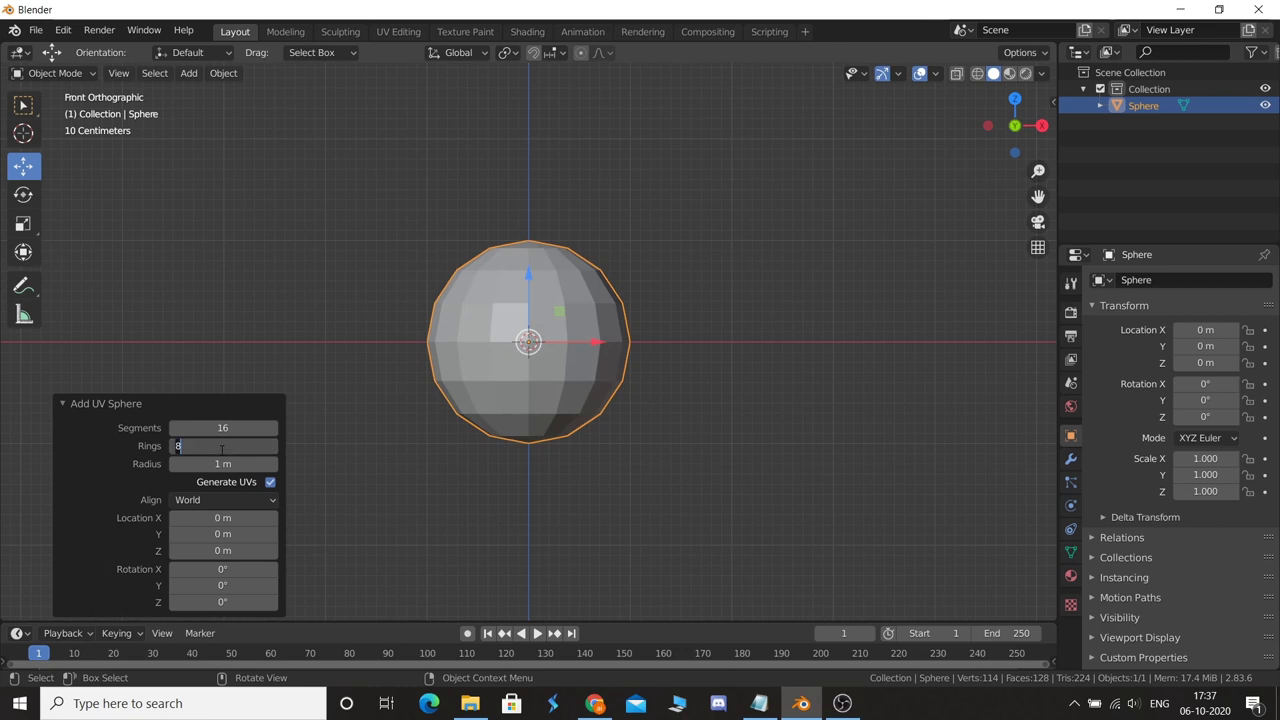
pyautogui.press('Return')
pyautogui.moveTo(723, 376)
pyautogui.mouseDown(button='middle')
pyautogui.moveTo(600, 438)
pyautogui.moveTo(585, 388)
pyautogui.mouseUp(button='middle')
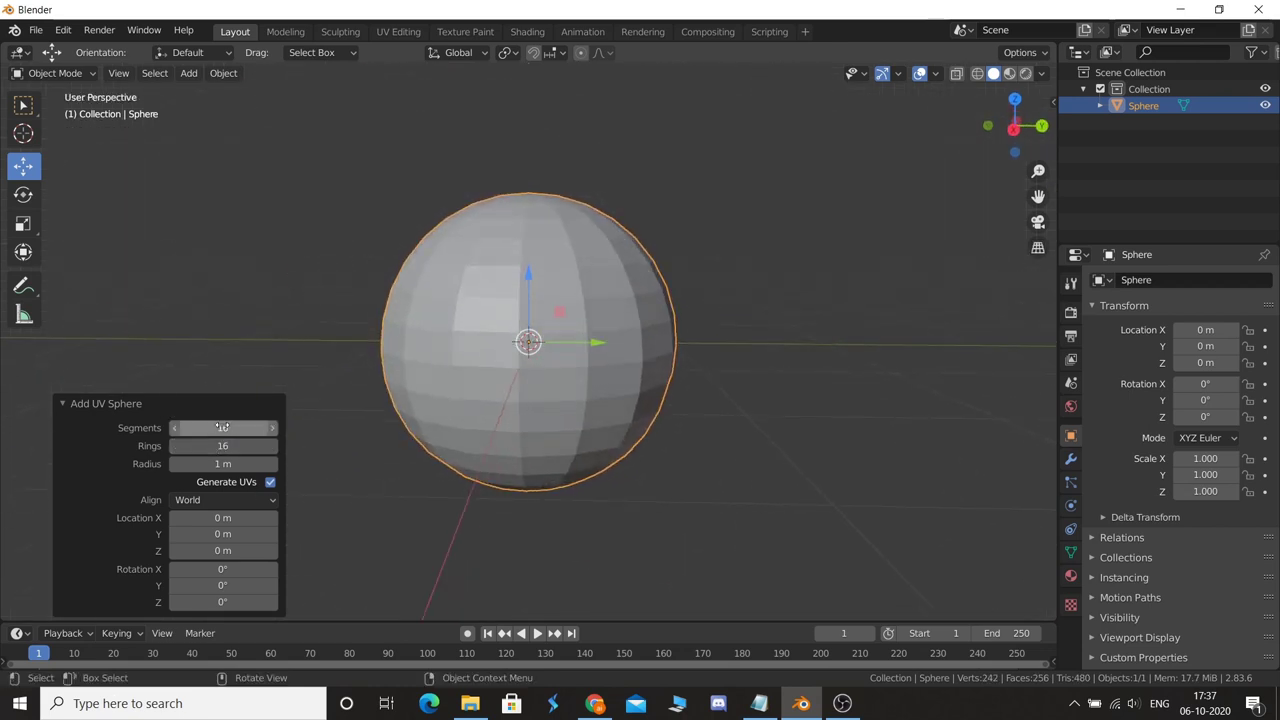
pyautogui.click(180, 431)
pyautogui.write('20')
pyautogui.press('Return')
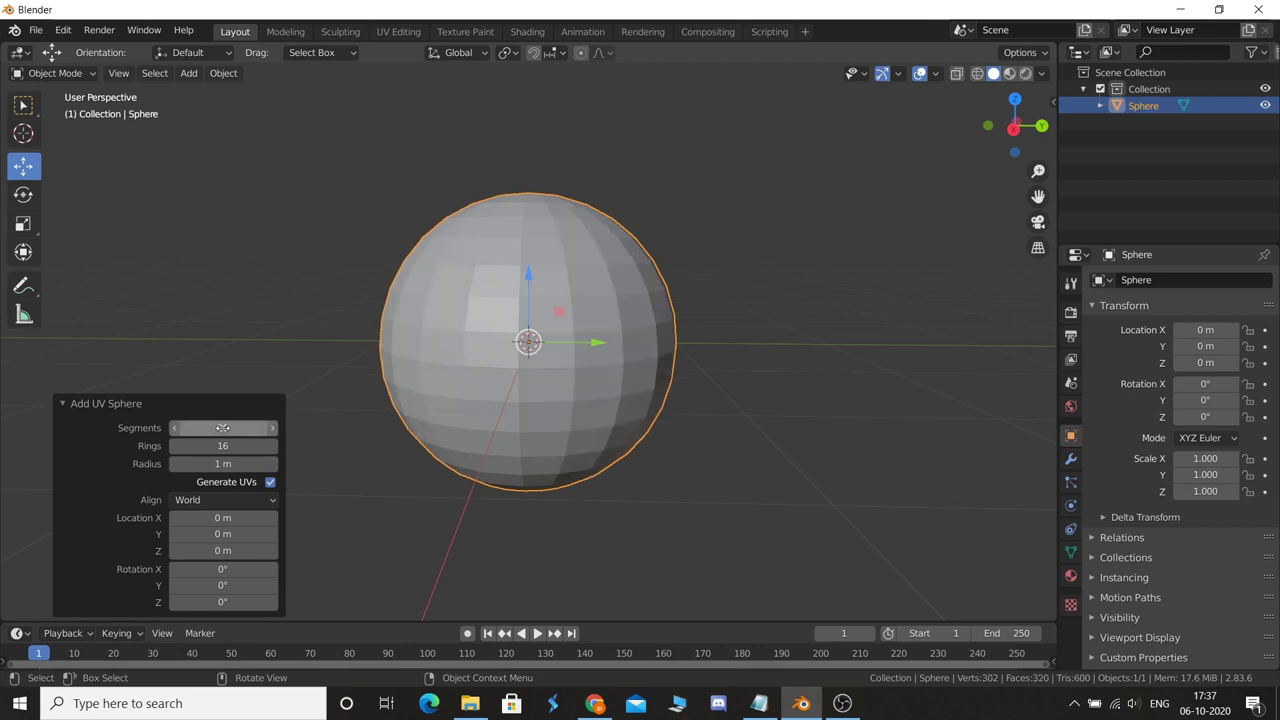
pyautogui.click(390, 266)
pyautogui.click(491, 314)
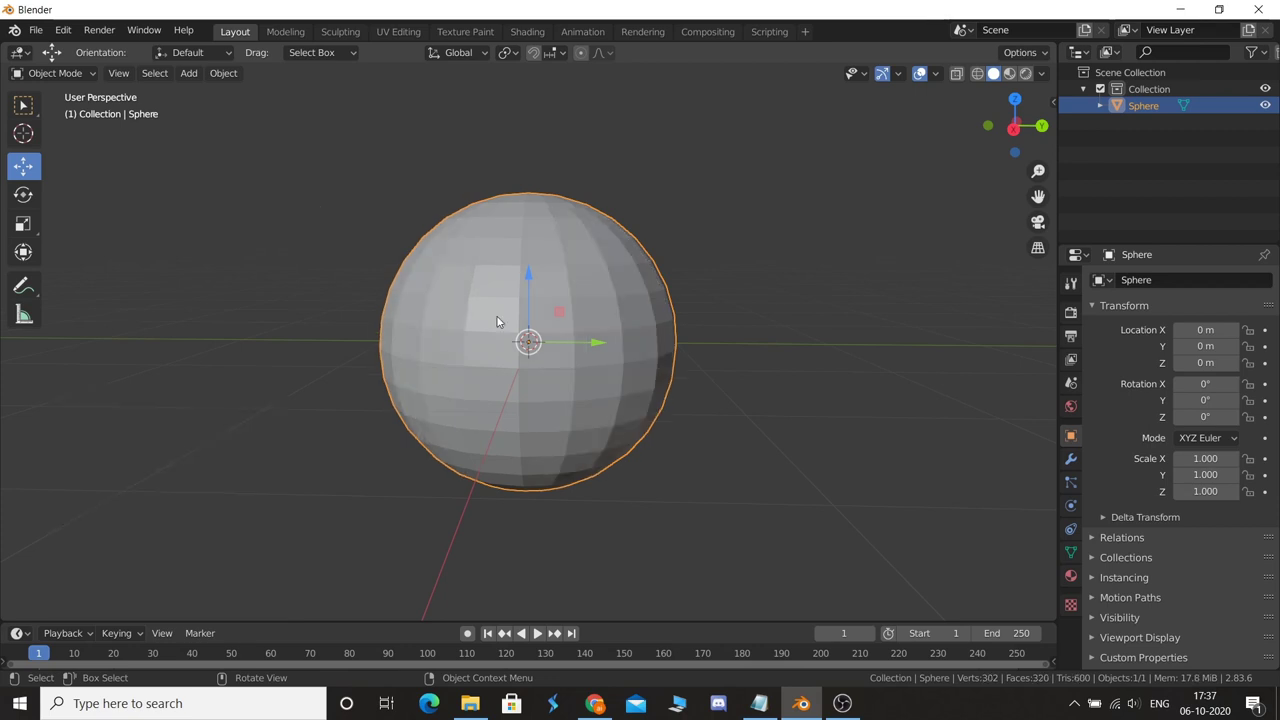
pyautogui.press('KP_1')
# - In Edit Mode, delete the sphere's lower half to leave a hemisphere
pyautogui.press('Tab')
pyautogui.hotkey('alt', 'a')
pyautogui.moveTo(329, 350); pyautogui.dragTo(700, 495)
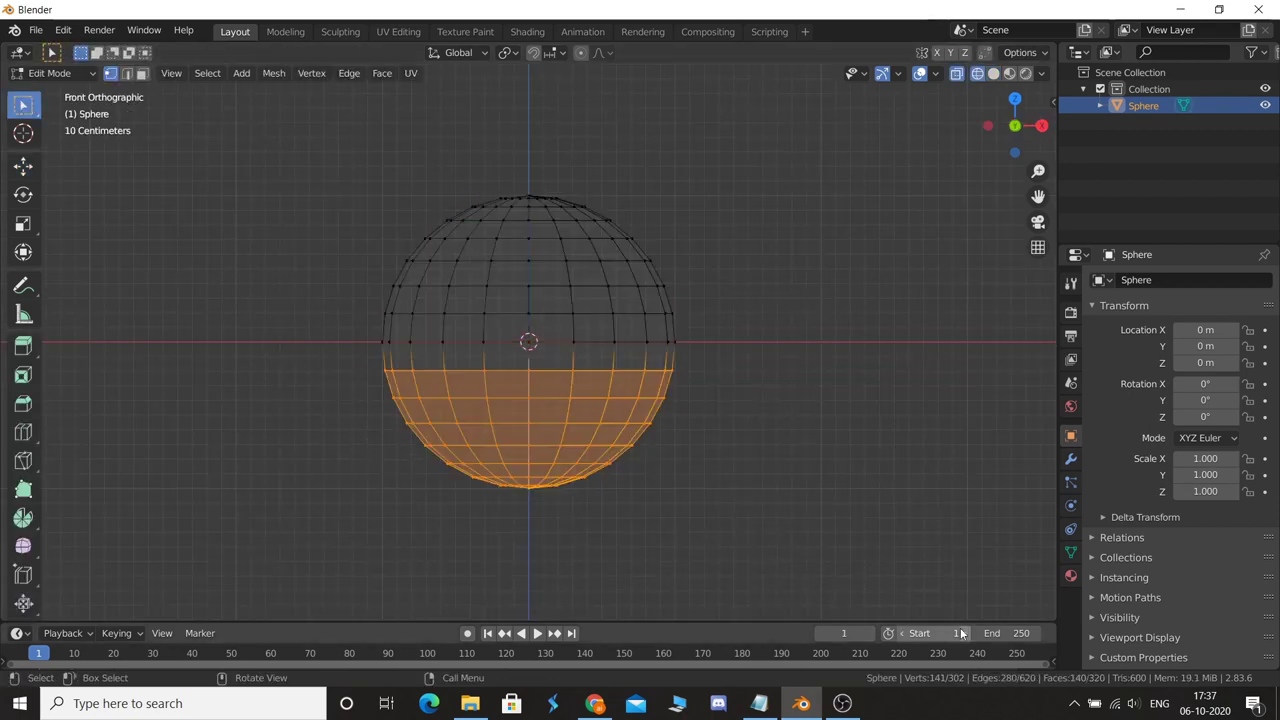
pyautogui.press('x')
pyautogui.click(768, 458)
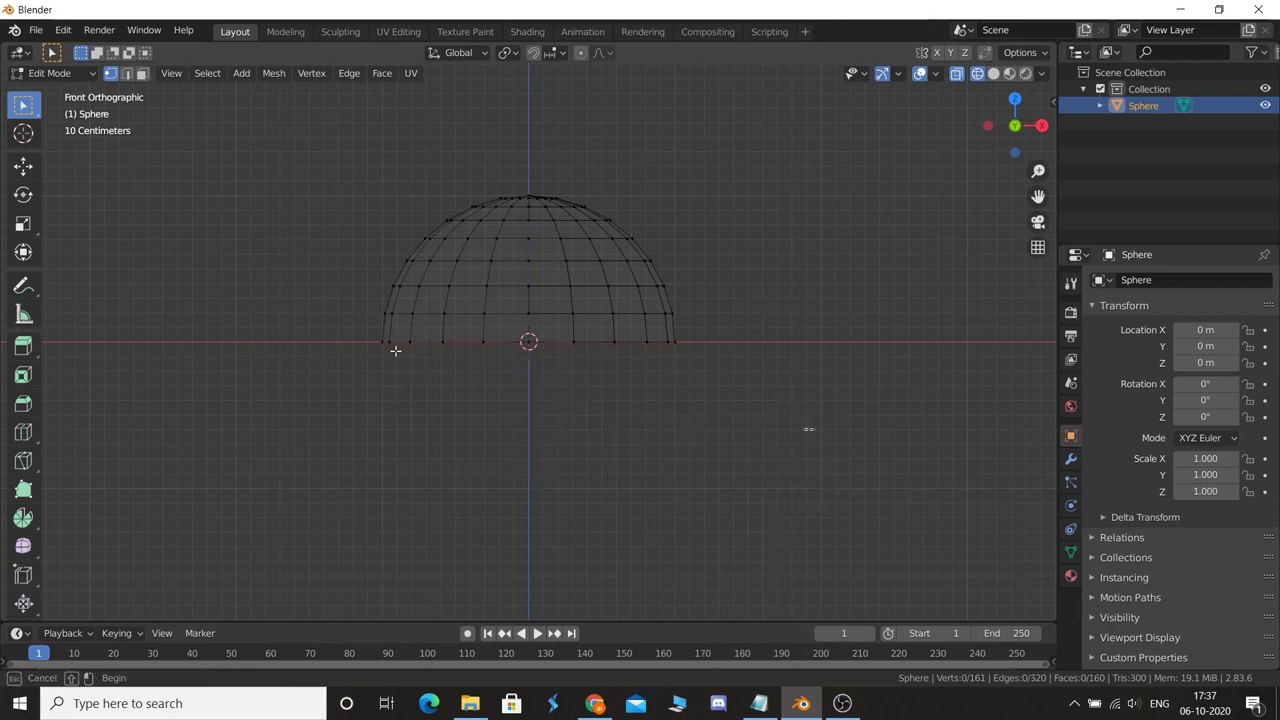
# - Extrude the bottom ring straight down into a wall and scale the new ring
pyautogui.moveTo(322, 332); pyautogui.dragTo(816, 432)
pyautogui.press('e')
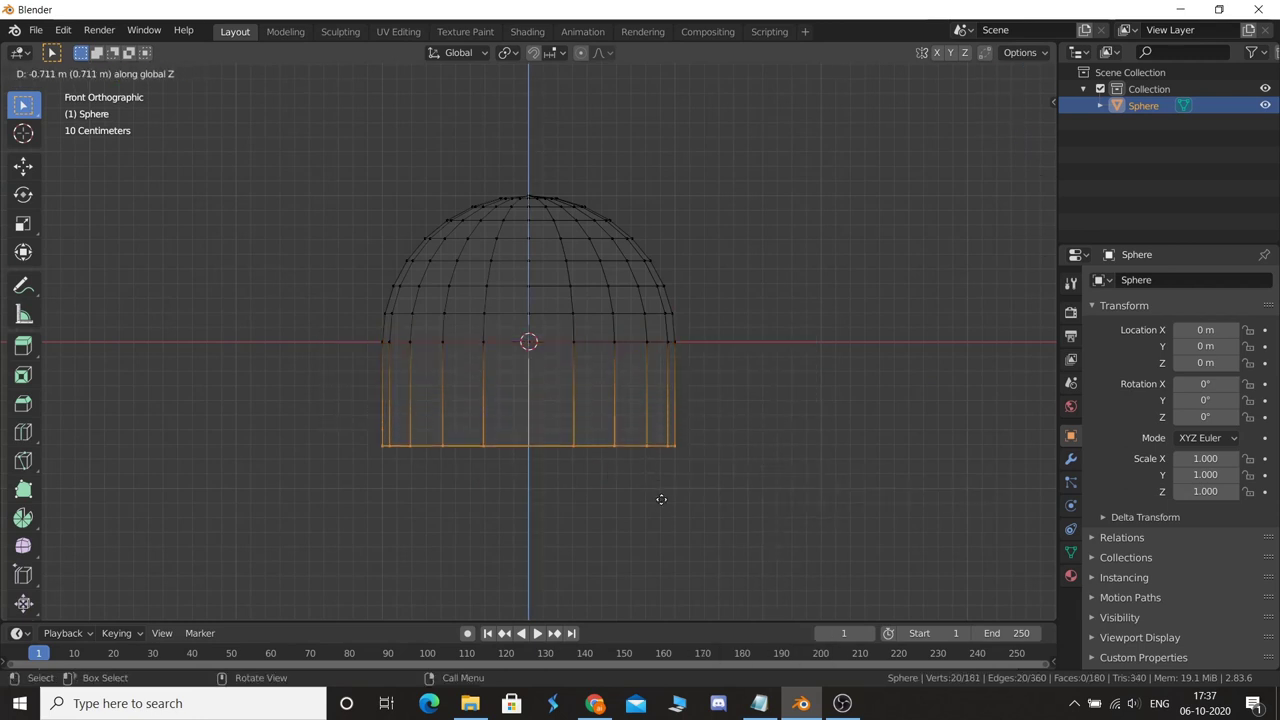
pyautogui.click(672, 567)
pyautogui.press('s')
pyautogui.click(720, 540)
pyautogui.moveTo(720, 537)
pyautogui.mouseDown(button='middle')
pyautogui.moveTo(746, 430)
pyautogui.moveTo(666, 406)
pyautogui.mouseUp(button='middle')
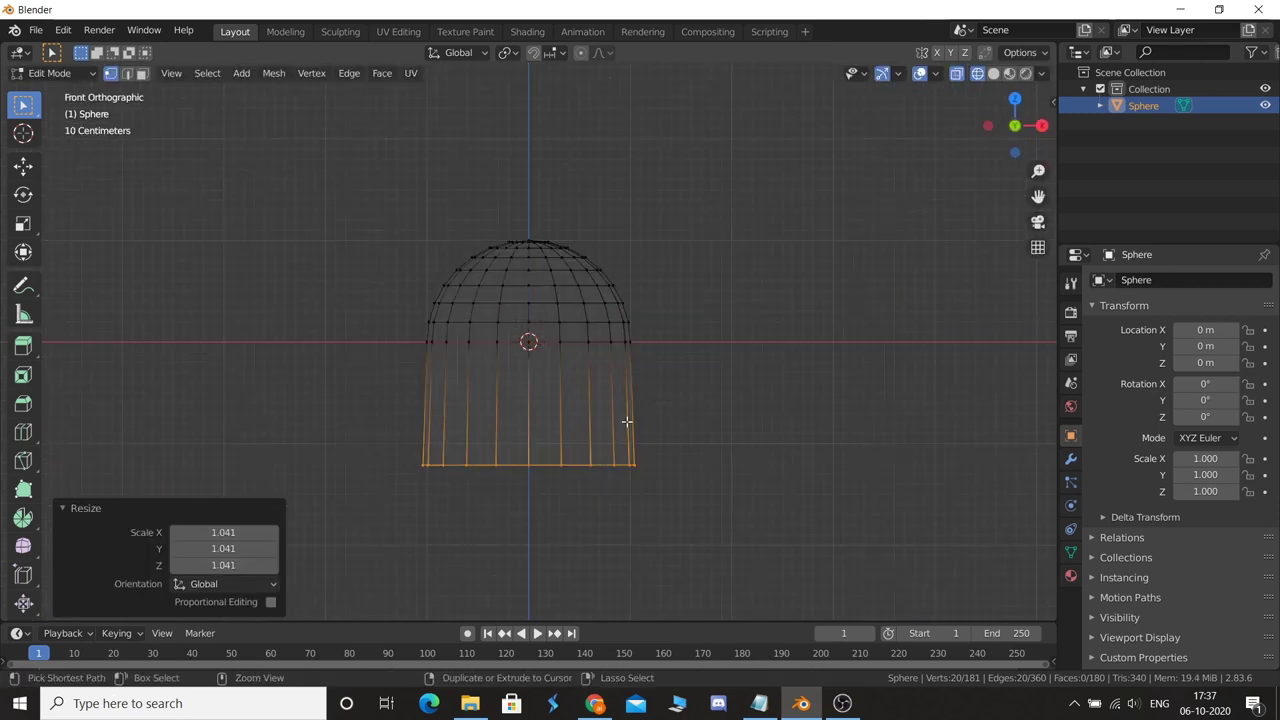
# - Add four evenly spaced loop cuts across the lower wall
pyautogui.hotkey('ctrl', 'r')
pyautogui.click(626, 421)
pyautogui.click(634, 461)
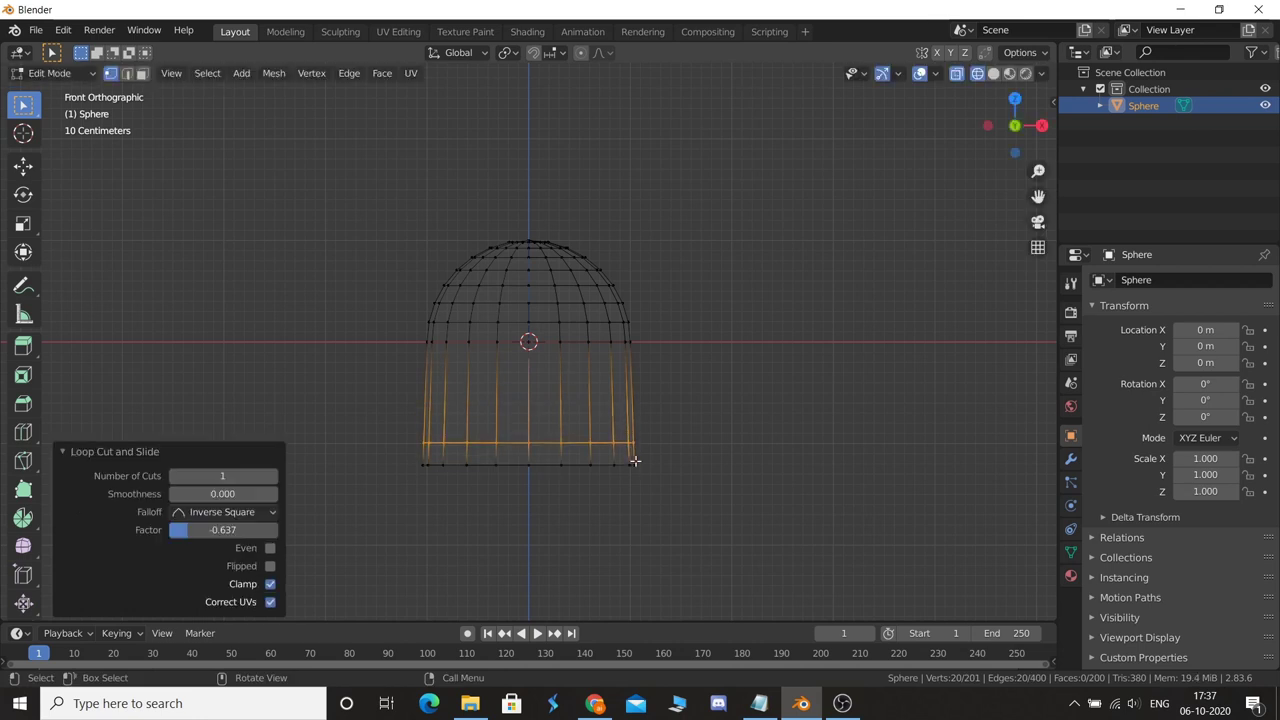
pyautogui.hotkey('ctrl', 'r')
pyautogui.scroll(2, 632, 412)
pyautogui.scroll(1, 632, 412)
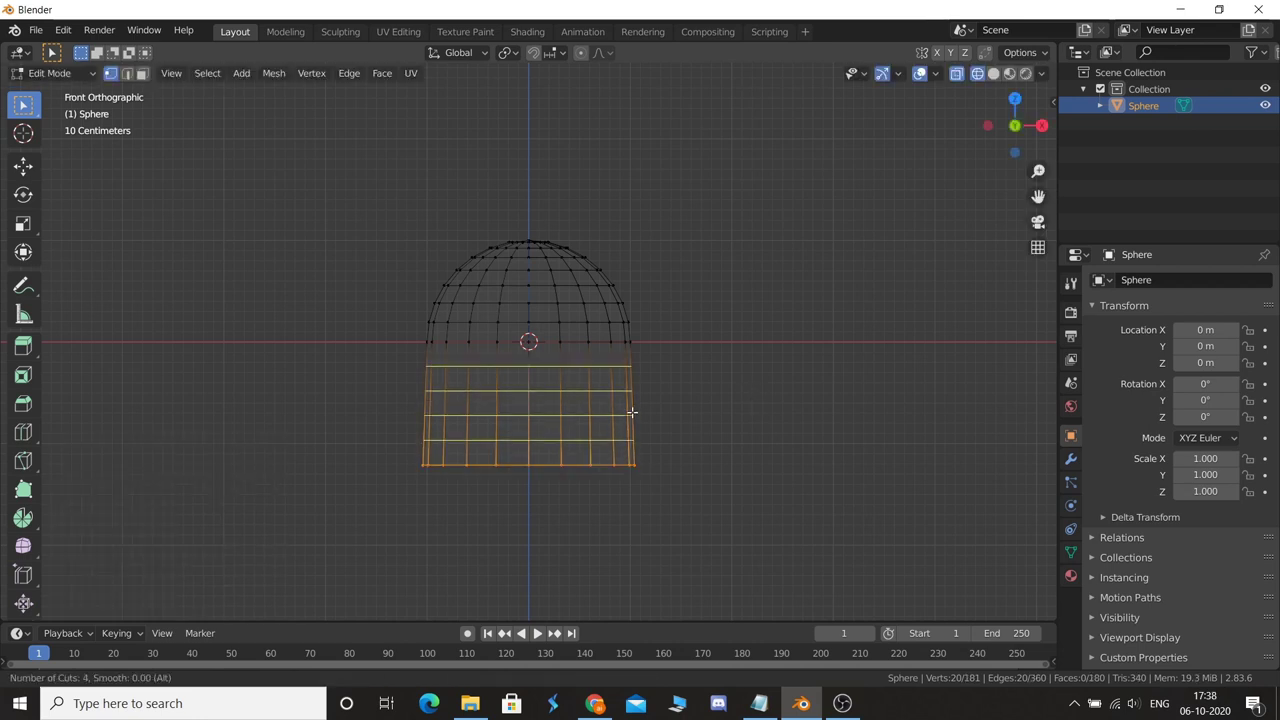
pyautogui.click(632, 412)
pyautogui.rightClick(631, 407)
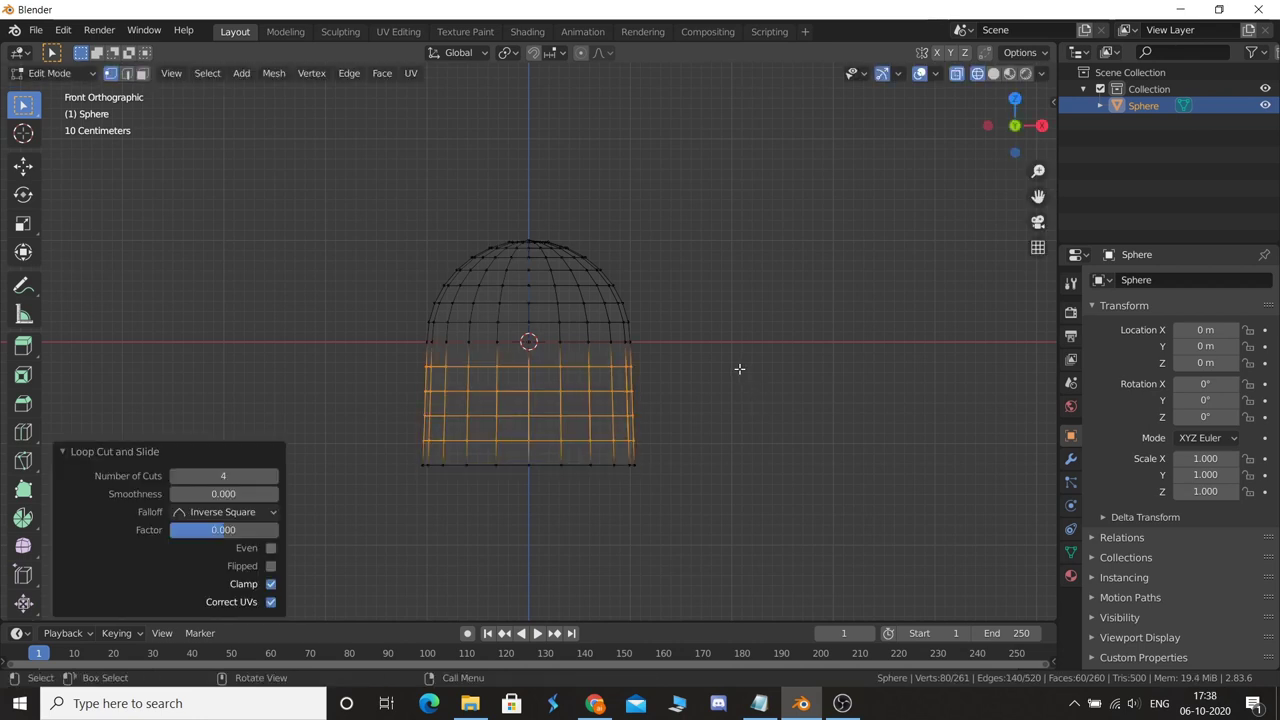
# - Switch to face select mode and solid shading
pyautogui.scroll(4, 730, 375)
pyautogui.click(141, 73)
pyautogui.press('z')
pyautogui.click(951, 220)
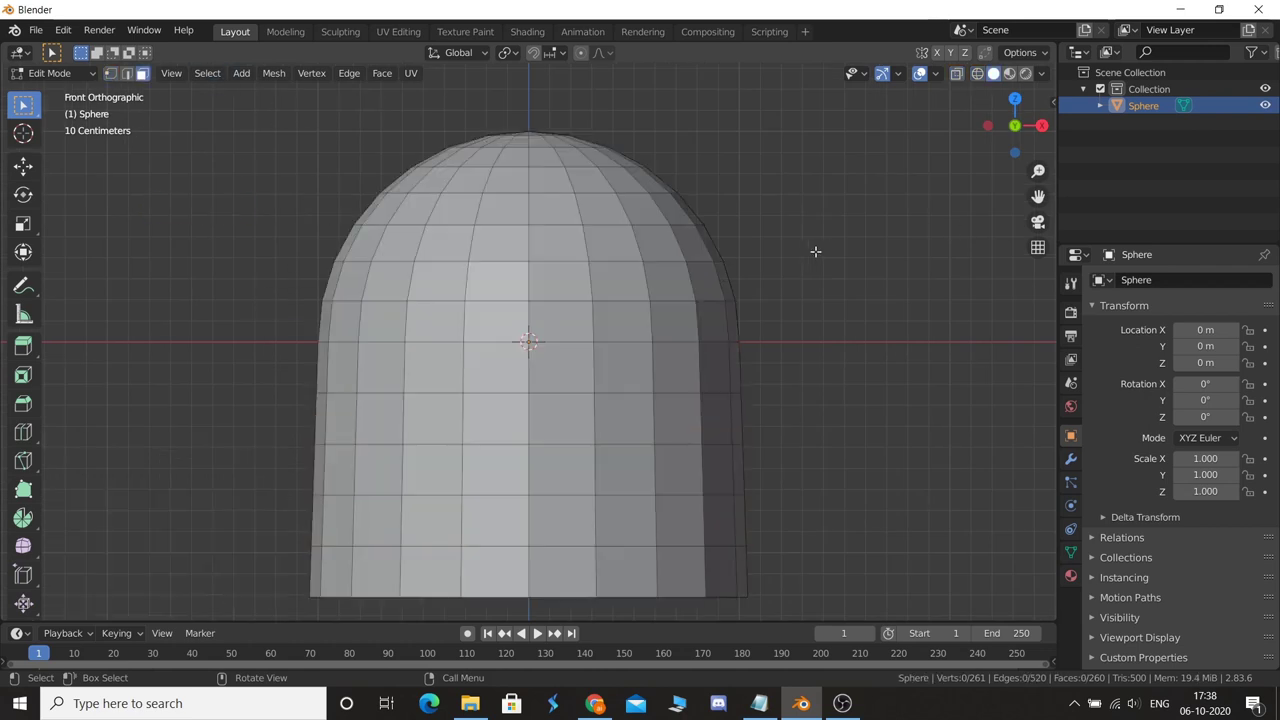
pyautogui.moveTo(951, 220); pyautogui.dragTo(822, 294, button='middle')
pyautogui.scroll(-3, 822, 294)
# - From the front view, select the brow band faces across the helmet front
pyautogui.press('KP_1')
pyautogui.scroll(3, 741, 339)
pyautogui.click(432, 321)
pyautogui.keyDown('shift'); pyautogui.click(432, 366); pyautogui.keyUp('shift')
pyautogui.keyDown('shift'); pyautogui.click(382, 321); pyautogui.keyUp('shift')
pyautogui.keyDown('shift'); pyautogui.click(381, 366); pyautogui.keyUp('shift')
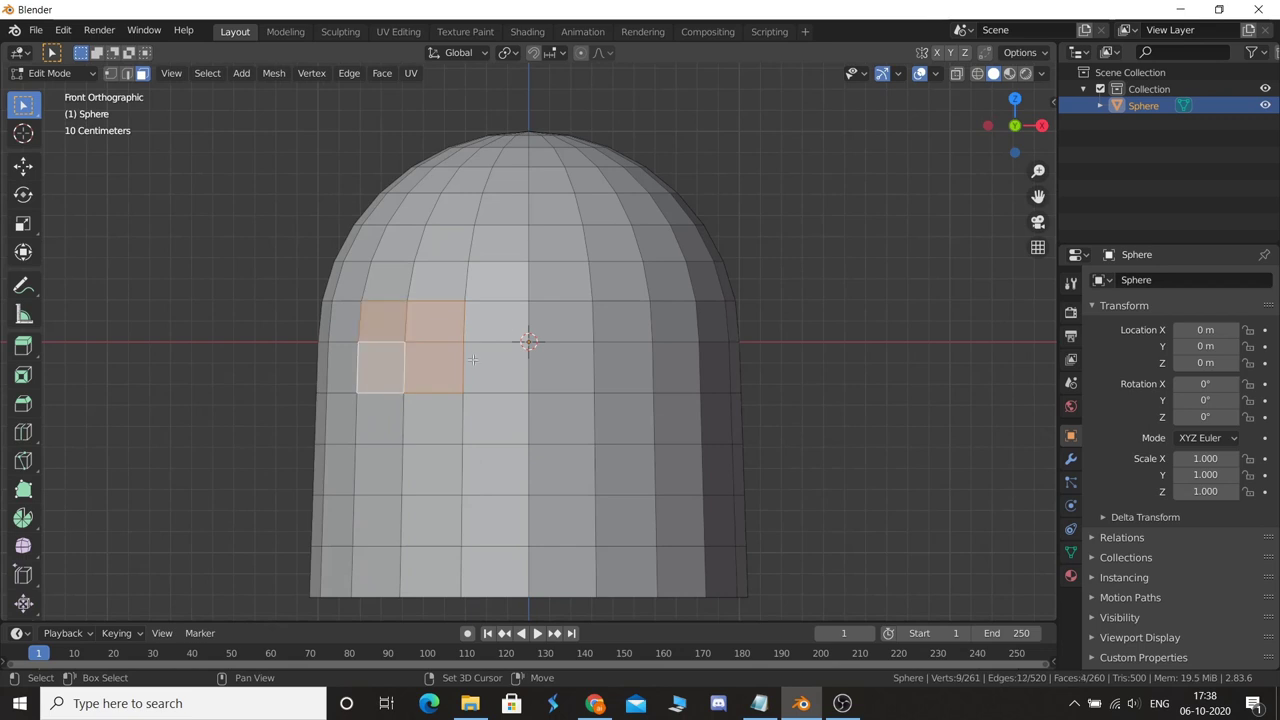
pyautogui.keyDown('shift'); pyautogui.click(500, 370); pyautogui.keyUp('shift')
pyautogui.keyDown('shift'); pyautogui.click(521, 337); pyautogui.keyUp('shift')
pyautogui.keyDown('shift'); pyautogui.click(570, 367); pyautogui.keyUp('shift')
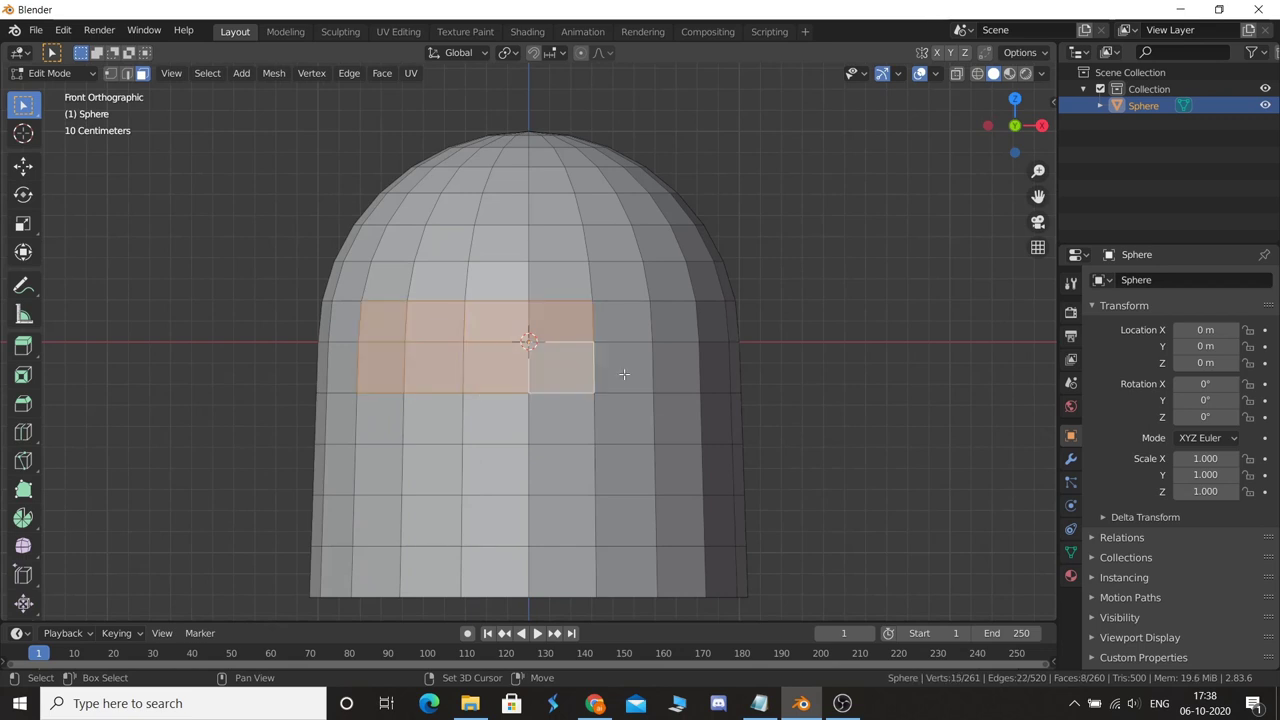
pyautogui.keyDown('shift'); pyautogui.click(624, 374); pyautogui.keyUp('shift')
pyautogui.keyDown('shift'); pyautogui.click(624, 324); pyautogui.keyUp('shift')
pyautogui.keyDown('shift'); pyautogui.click(676, 322); pyautogui.keyUp('shift')
pyautogui.keyDown('shift'); pyautogui.click(682, 364); pyautogui.keyUp('shift')
# - Add the centre strip faces below the brow band to the selection
pyautogui.keyDown('shift'); pyautogui.click(579, 421); pyautogui.keyUp('shift')
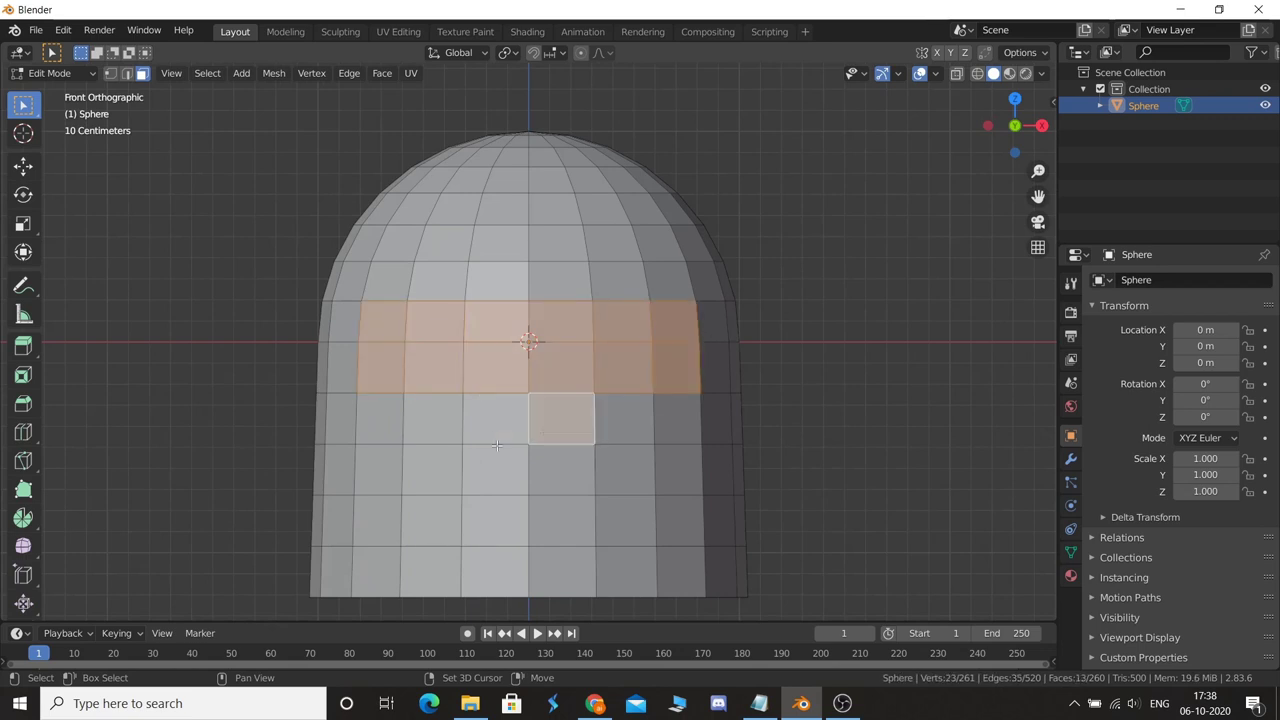
pyautogui.keyDown('shift'); pyautogui.click(495, 420); pyautogui.keyUp('shift')
pyautogui.keyDown('shift'); pyautogui.click(508, 476); pyautogui.keyUp('shift')
pyautogui.keyDown('shift'); pyautogui.click(542, 481); pyautogui.keyUp('shift')
pyautogui.keyDown('shift'); pyautogui.click(560, 520); pyautogui.keyUp('shift')
pyautogui.keyDown('shift'); pyautogui.click(510, 568); pyautogui.keyUp('shift')
pyautogui.keyDown('shift'); pyautogui.click(560, 570); pyautogui.keyUp('shift')
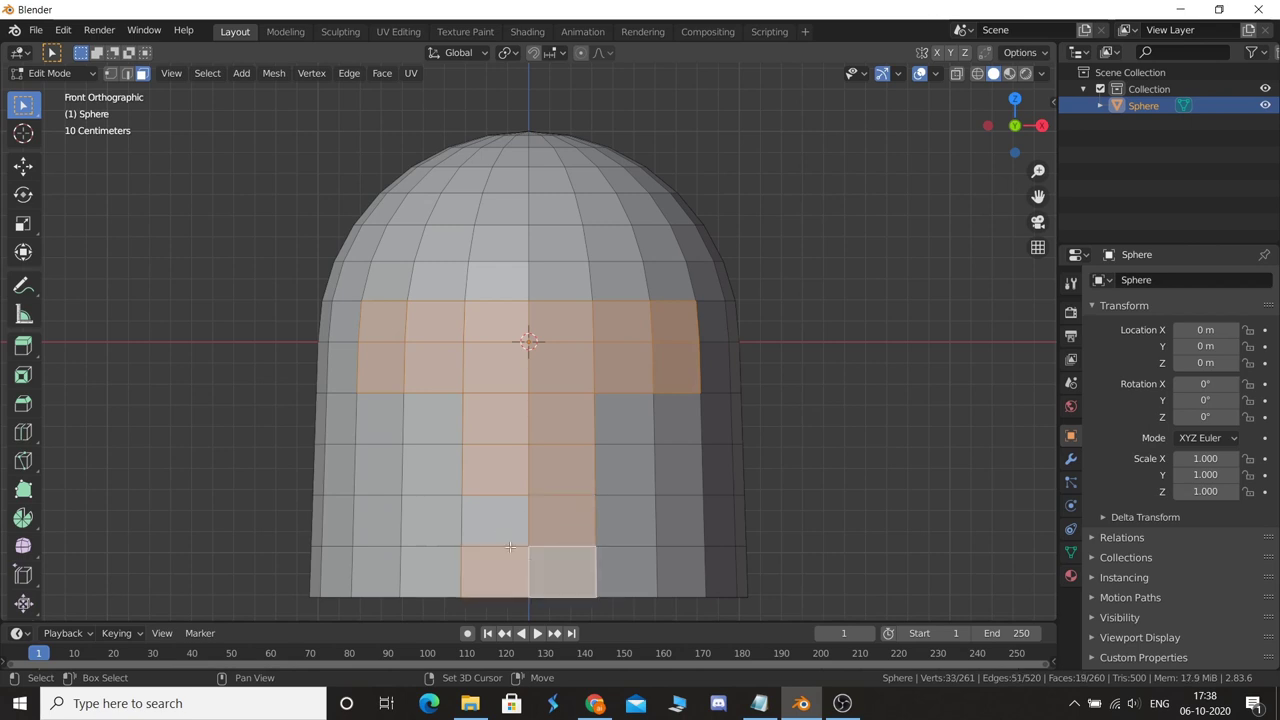
pyautogui.keyDown('shift'); pyautogui.click(495, 520); pyautogui.keyUp('shift')
pyautogui.scroll(-1, 600, 490)
pyautogui.moveTo(600, 490)
pyautogui.mouseDown(button='middle')
pyautogui.moveTo(518, 441)
pyautogui.moveTo(565, 502)
pyautogui.mouseUp(button='middle')
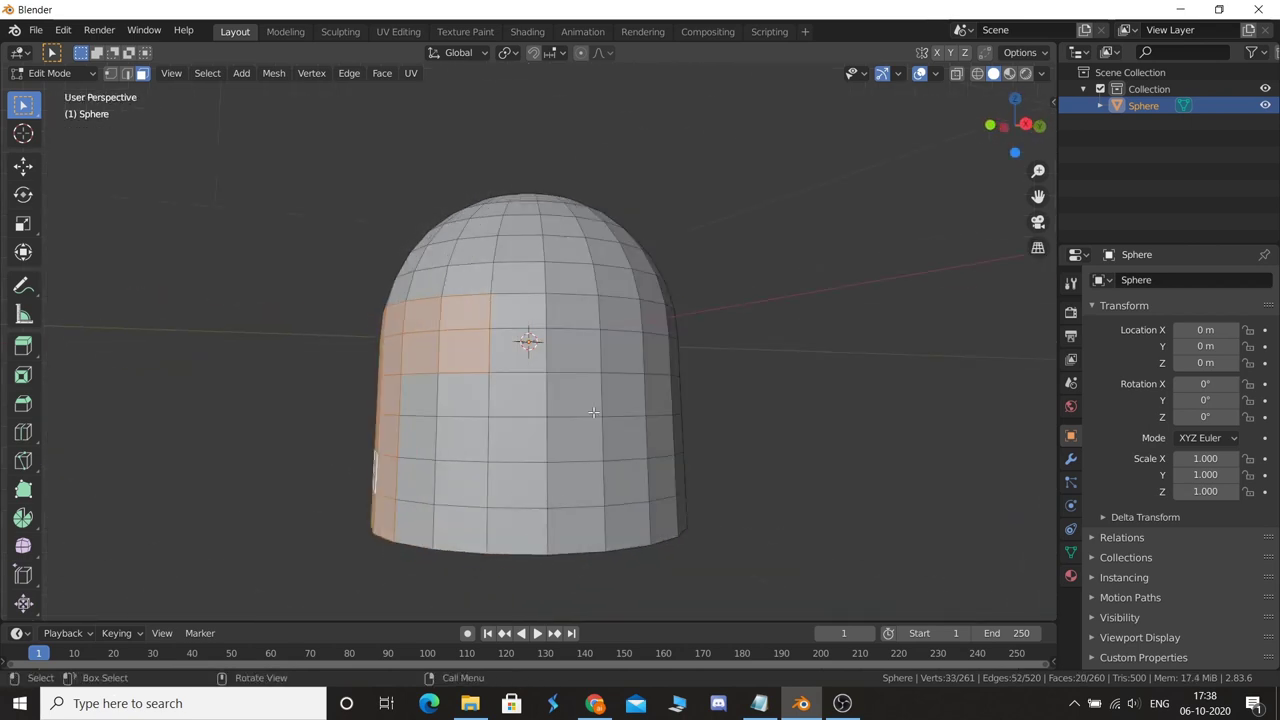
pyautogui.moveTo(535, 502); pyautogui.dragTo(575, 422, button='middle')
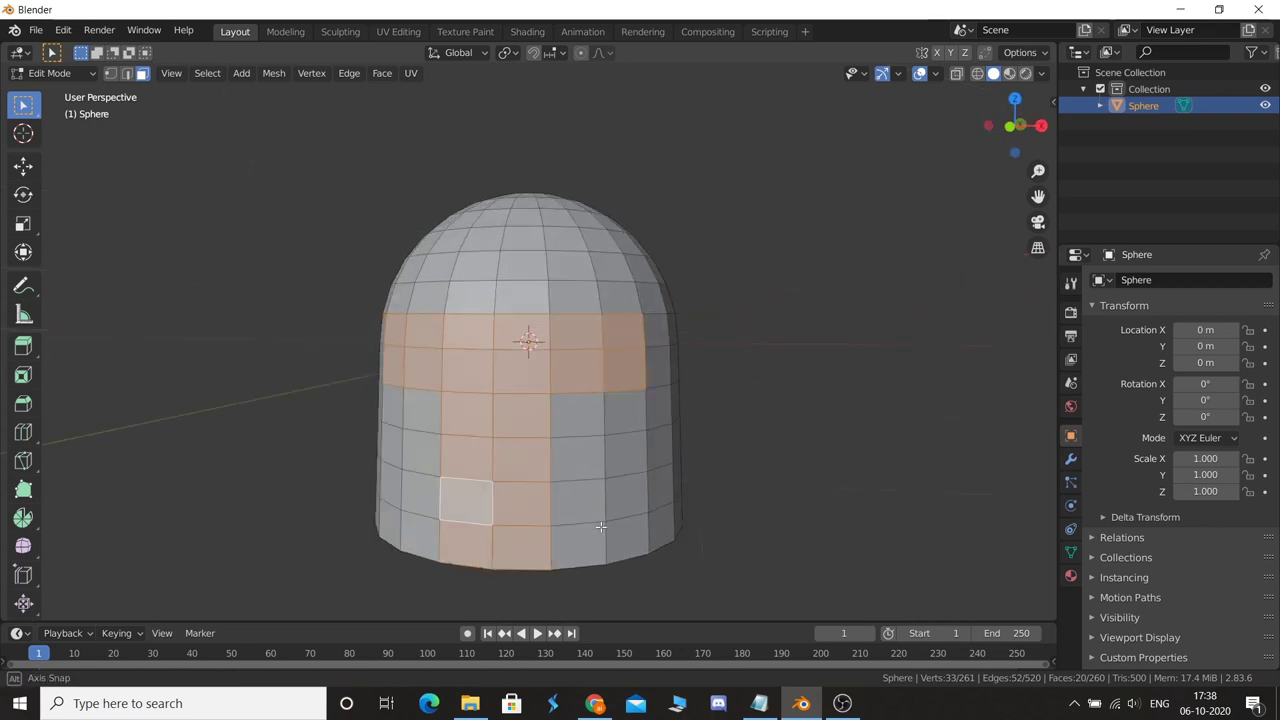
# - Extend the opening selection with more faces on both sides of the strip
pyautogui.keyDown('shift'); pyautogui.click(579, 414); pyautogui.keyUp('shift')
pyautogui.keyDown('shift'); pyautogui.click(580, 503); pyautogui.keyUp('shift')
pyautogui.keyDown('shift'); pyautogui.click(580, 546); pyautogui.keyUp('shift')
pyautogui.keyDown('shift'); pyautogui.click(580, 459); pyautogui.keyUp('shift')
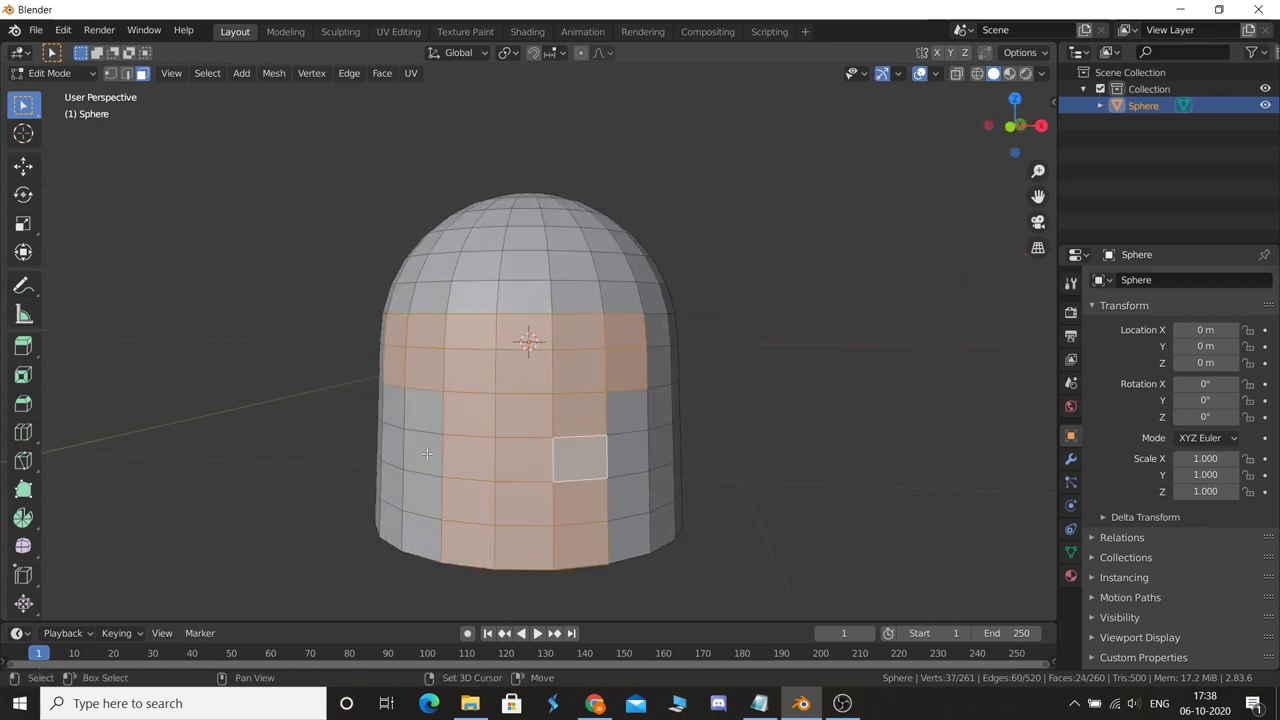
pyautogui.keyDown('shift'); pyautogui.click(423, 450); pyautogui.keyUp('shift')
pyautogui.keyDown('shift'); pyautogui.click(422, 500); pyautogui.keyUp('shift')
pyautogui.keyDown('shift'); pyautogui.click(423, 411); pyautogui.keyUp('shift')
pyautogui.keyDown('shift'); pyautogui.click(423, 540); pyautogui.keyUp('shift')
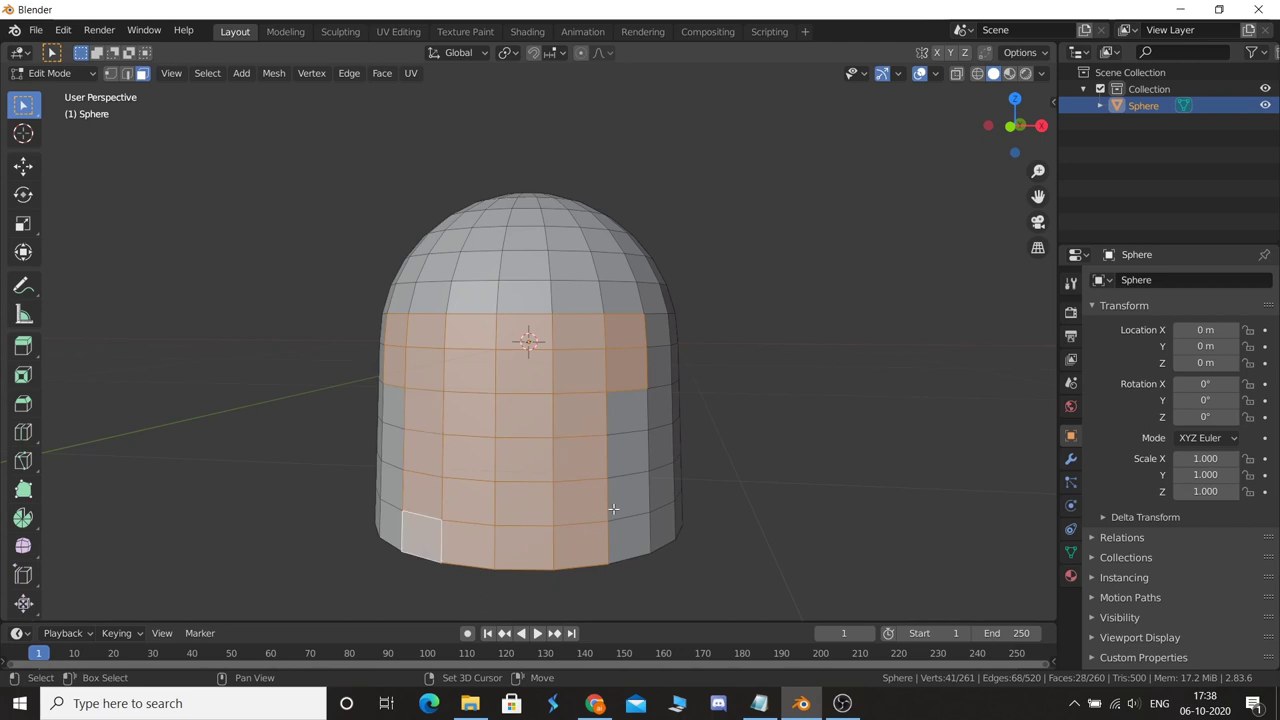
pyautogui.moveTo(423, 540)
pyautogui.mouseDown(button='middle')
pyautogui.moveTo(531, 502)
pyautogui.moveTo(493, 431)
pyautogui.mouseUp(button='middle')
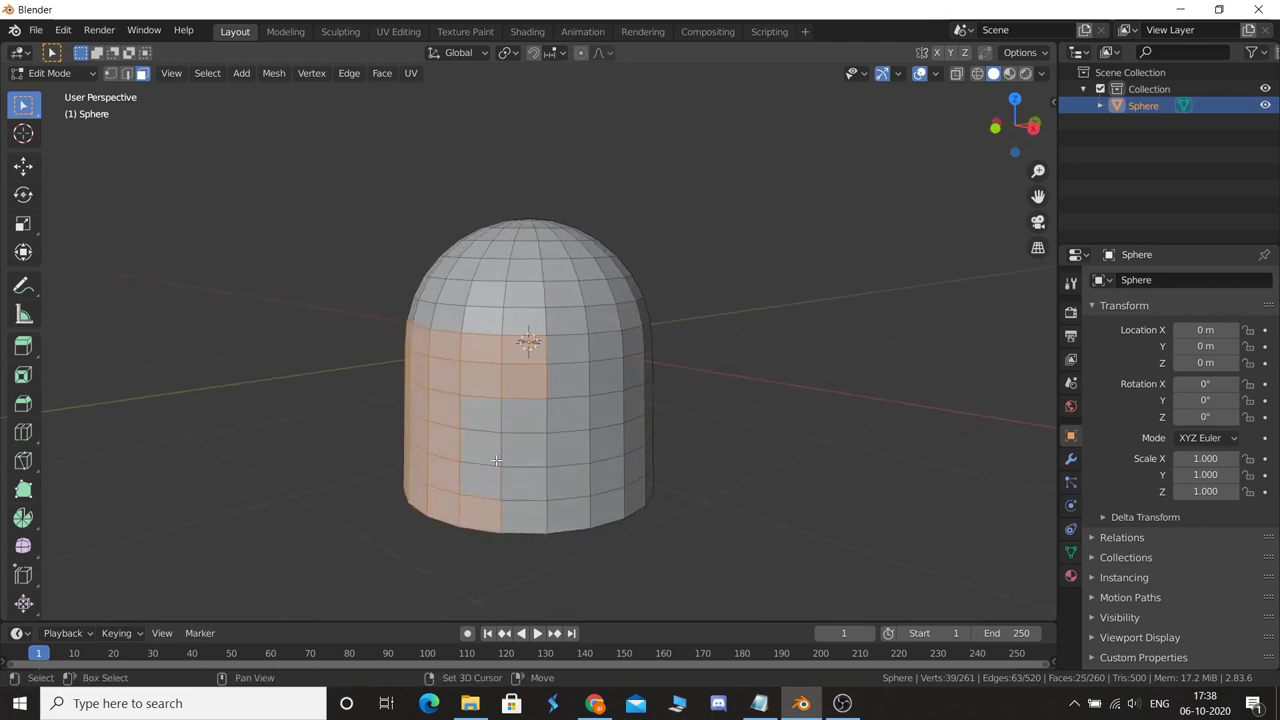
pyautogui.moveTo(491, 508); pyautogui.dragTo(428, 512, button='middle')
pyautogui.press('c')
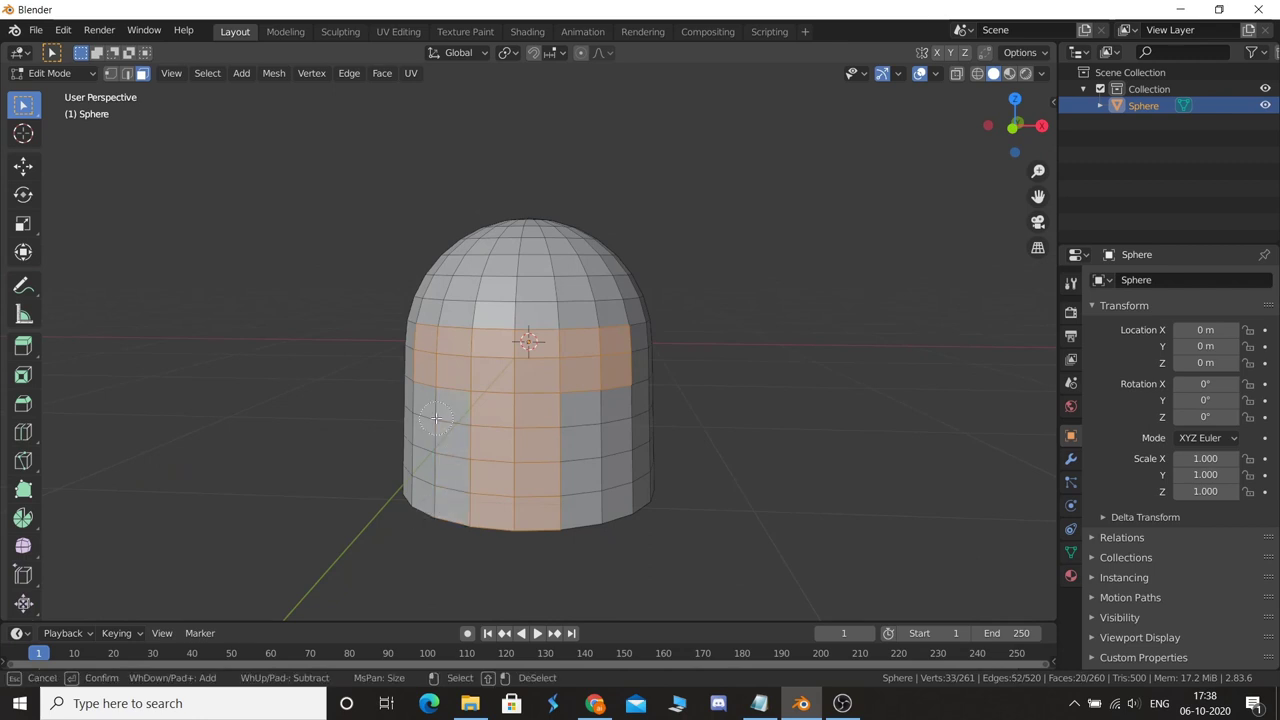
pyautogui.press('Escape')
# - In wireframe side view, add a patch of side faces to the selection
pyautogui.moveTo(436, 418); pyautogui.dragTo(612, 436, button='middle')
pyautogui.press('z')
pyautogui.click(468, 432)
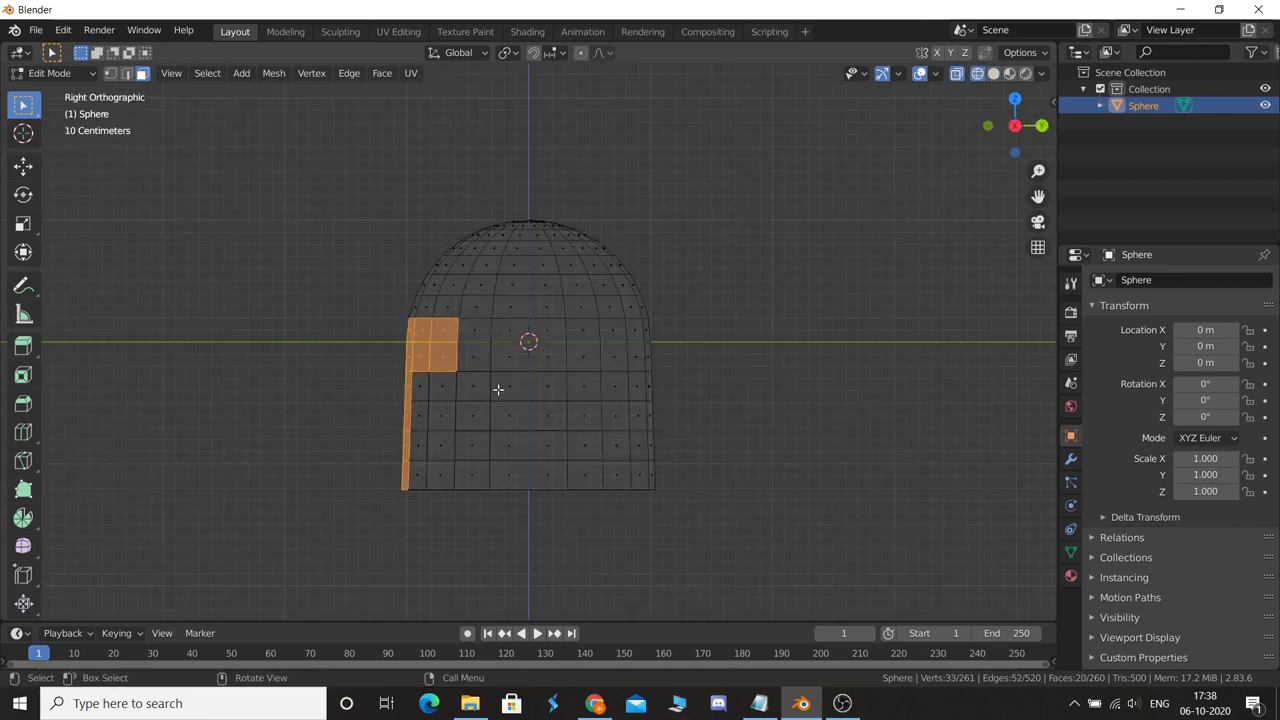
pyautogui.keyDown('shift'); pyautogui.click(513, 383); pyautogui.keyUp('shift')
pyautogui.keyDown('shift'); pyautogui.click(549, 388); pyautogui.keyUp('shift')
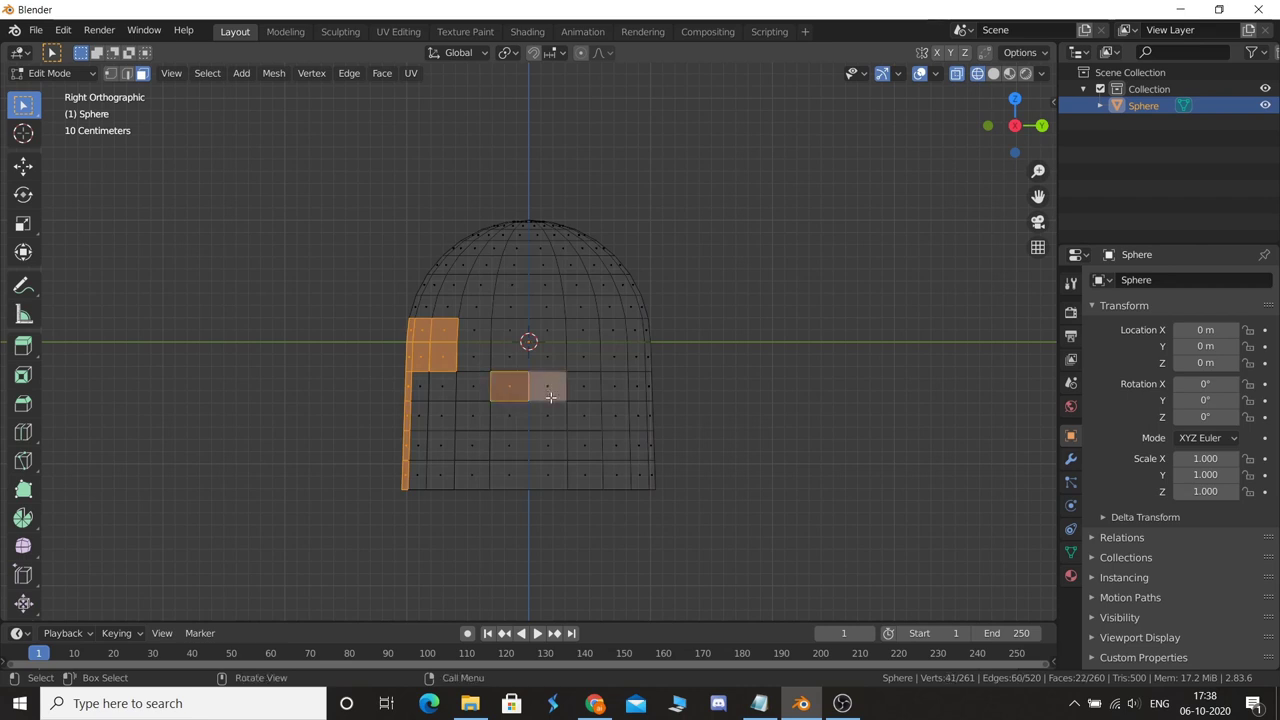
pyautogui.press('c')
pyautogui.moveTo(511, 403)
pyautogui.mouseDown()
pyautogui.moveTo(512, 448)
pyautogui.moveTo(537, 476)
pyautogui.mouseUp()
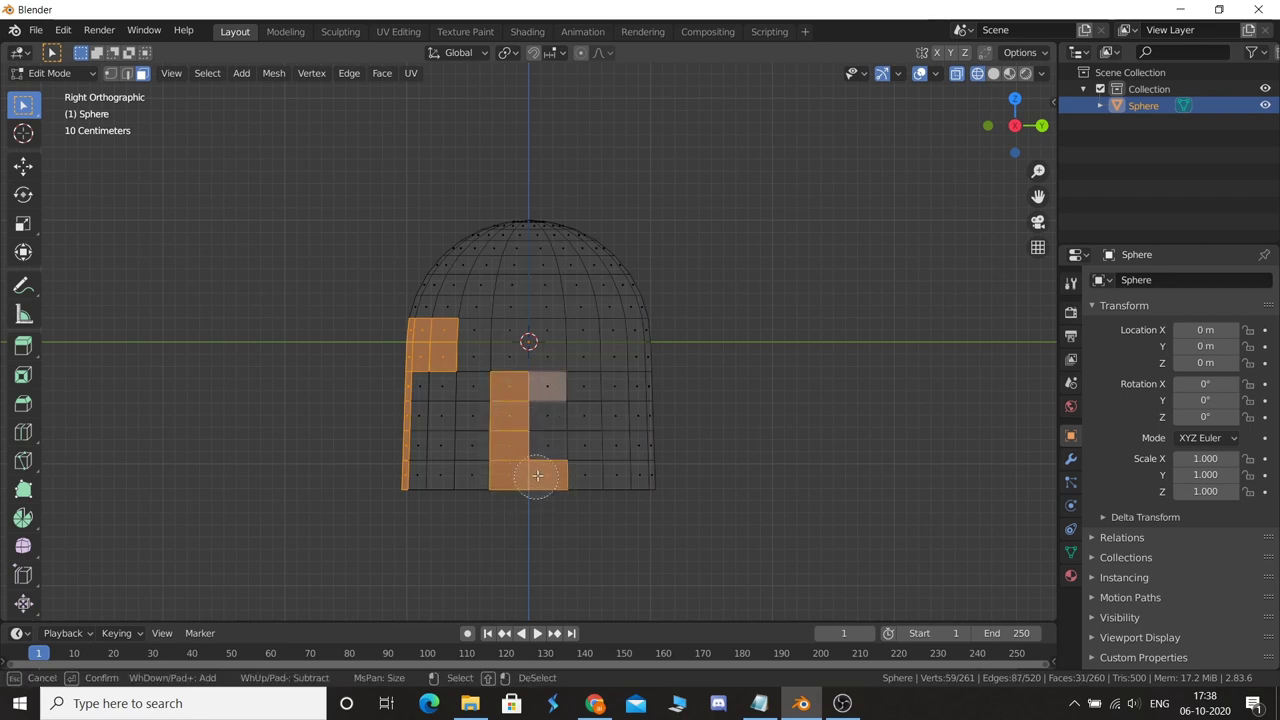
pyautogui.press('Escape')
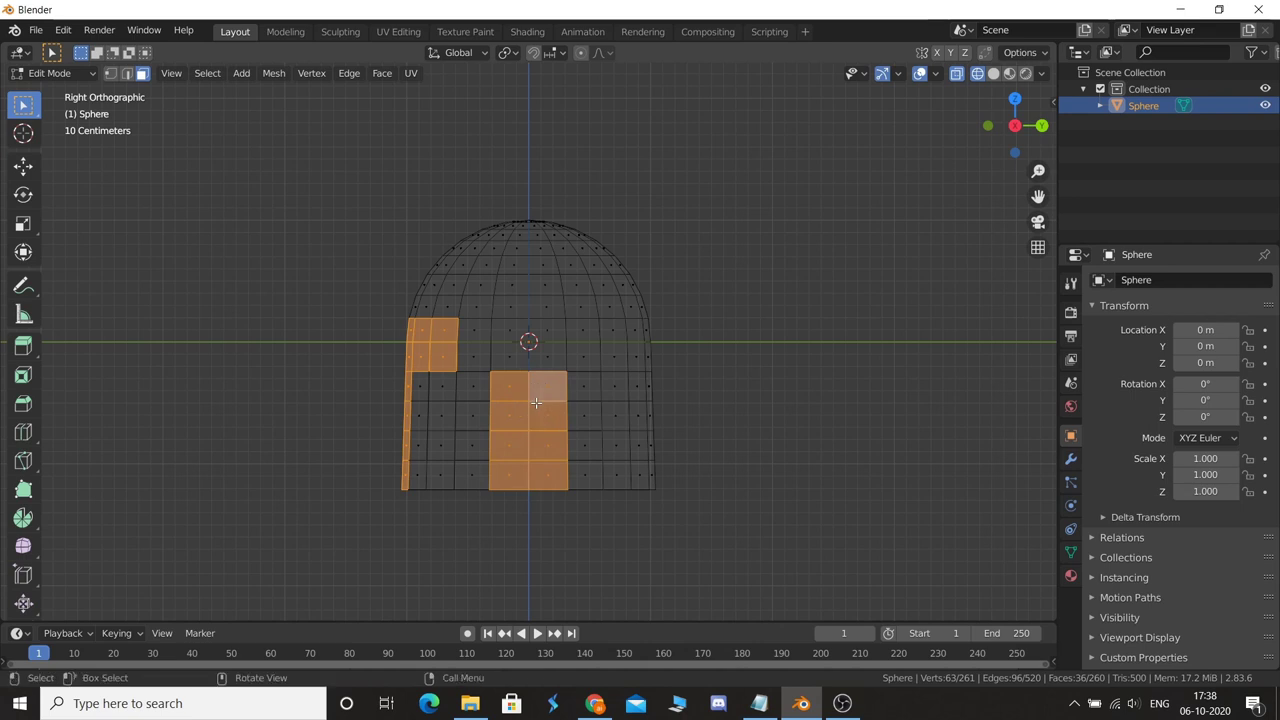
pyautogui.moveTo(536, 403); pyautogui.dragTo(683, 449, button='middle')
# - Delete the selected faces to cut the T-shaped opening and leave Edit Mode
pyautogui.press('x')
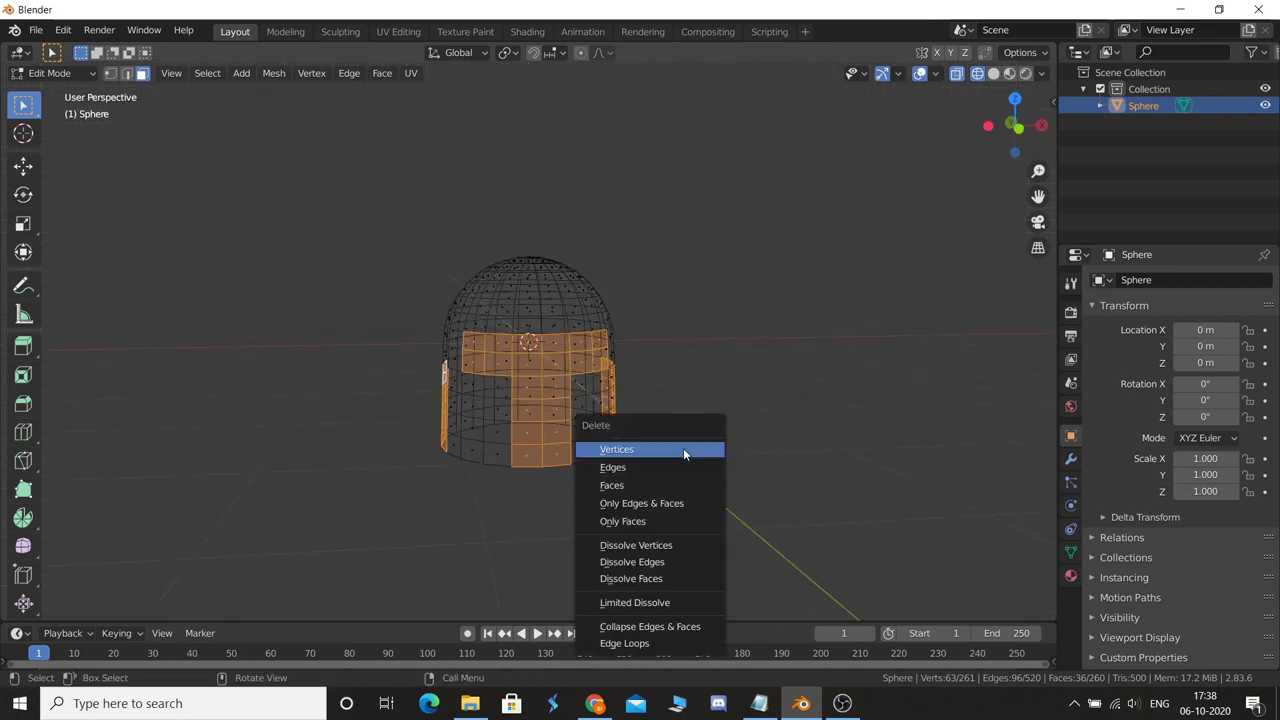
pyautogui.click(640, 483)
pyautogui.press('Tab')
# - Edit the helmet mesh in wireframe from the right side view
pyautogui.press('z')
pyautogui.click(604, 517)
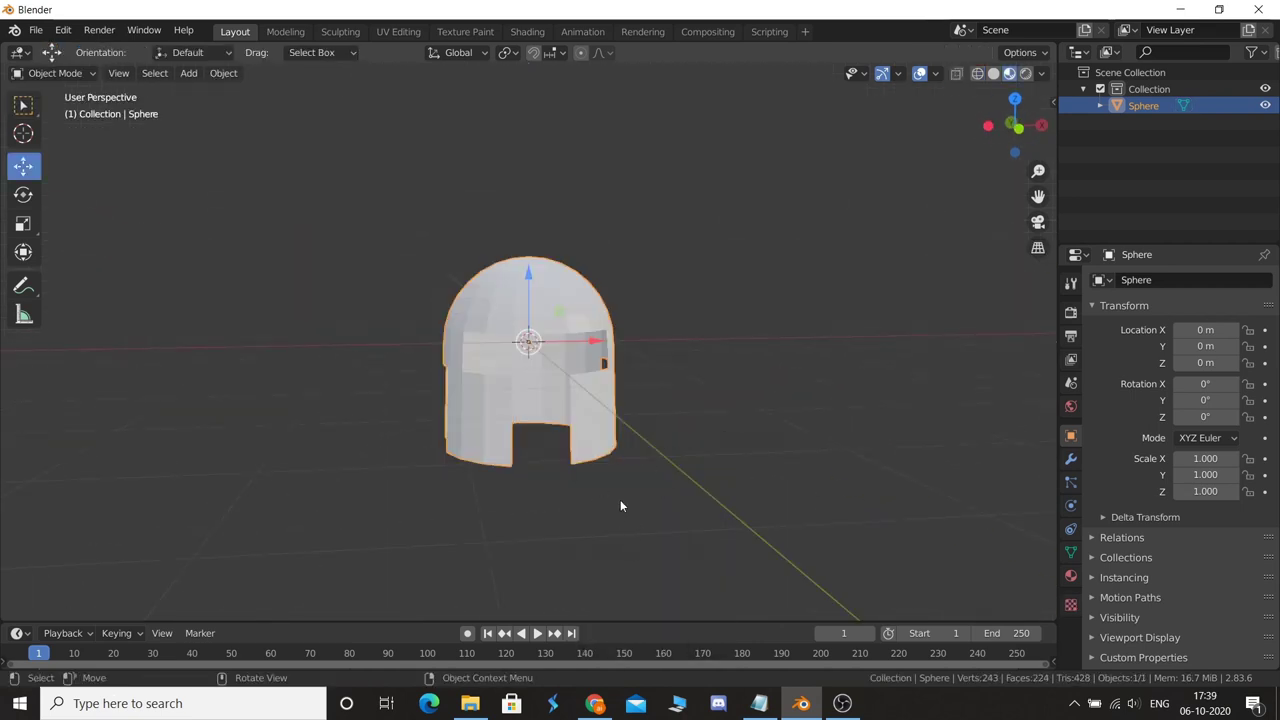
pyautogui.moveTo(620, 499)
pyautogui.mouseDown(button='middle')
pyautogui.moveTo(541, 516)
pyautogui.moveTo(510, 504)
pyautogui.mouseUp(button='middle')
pyautogui.press('KP_3')
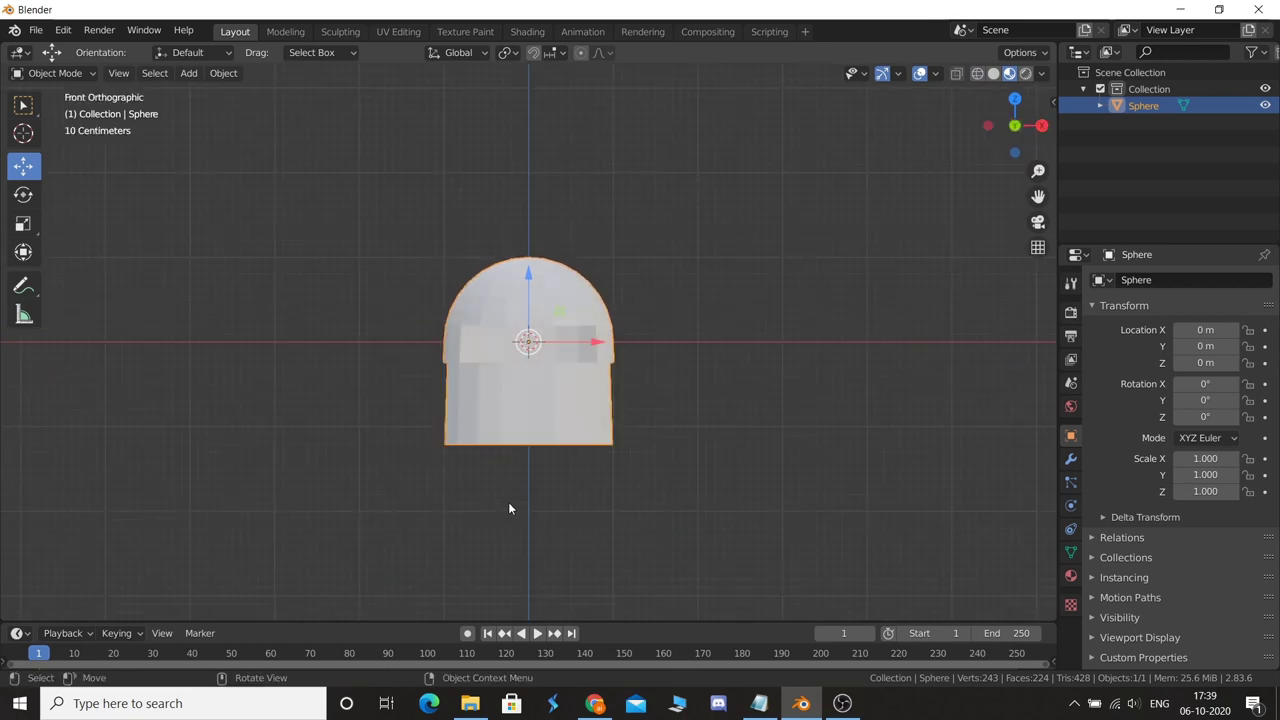
pyautogui.scroll(4, 508, 502)
pyautogui.press('Tab')
pyautogui.press('z')
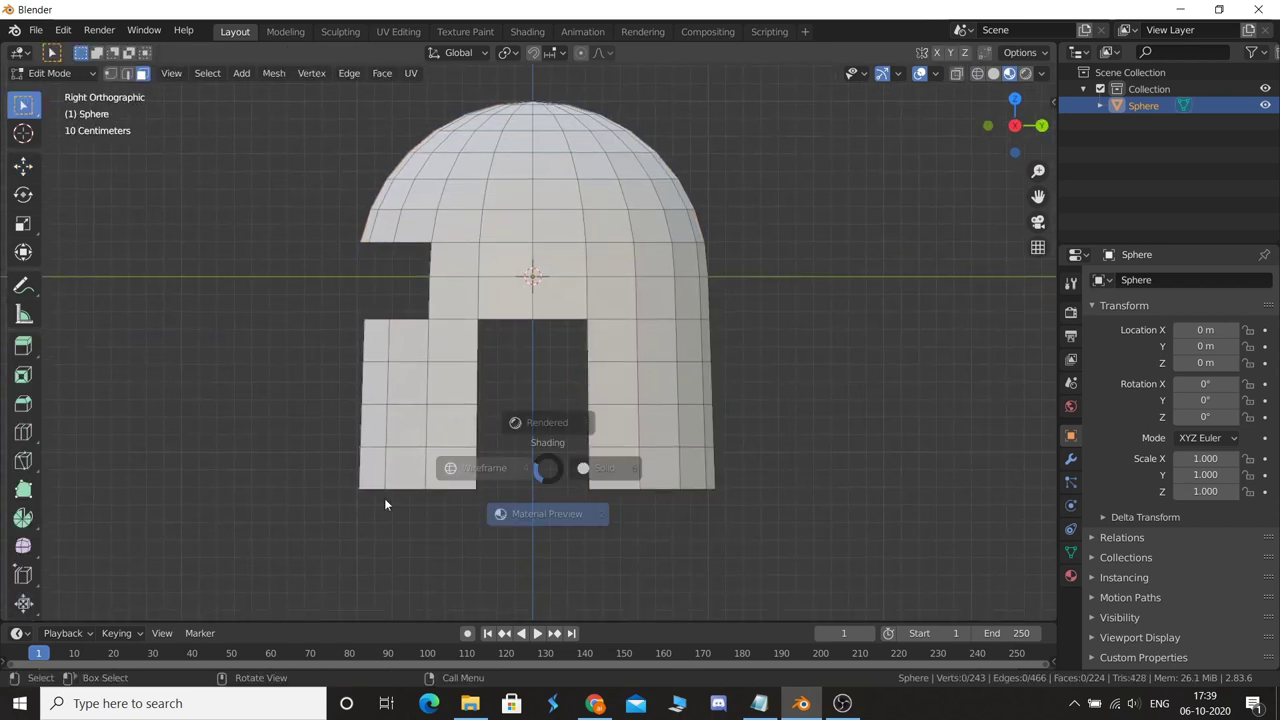
pyautogui.click(380, 490)
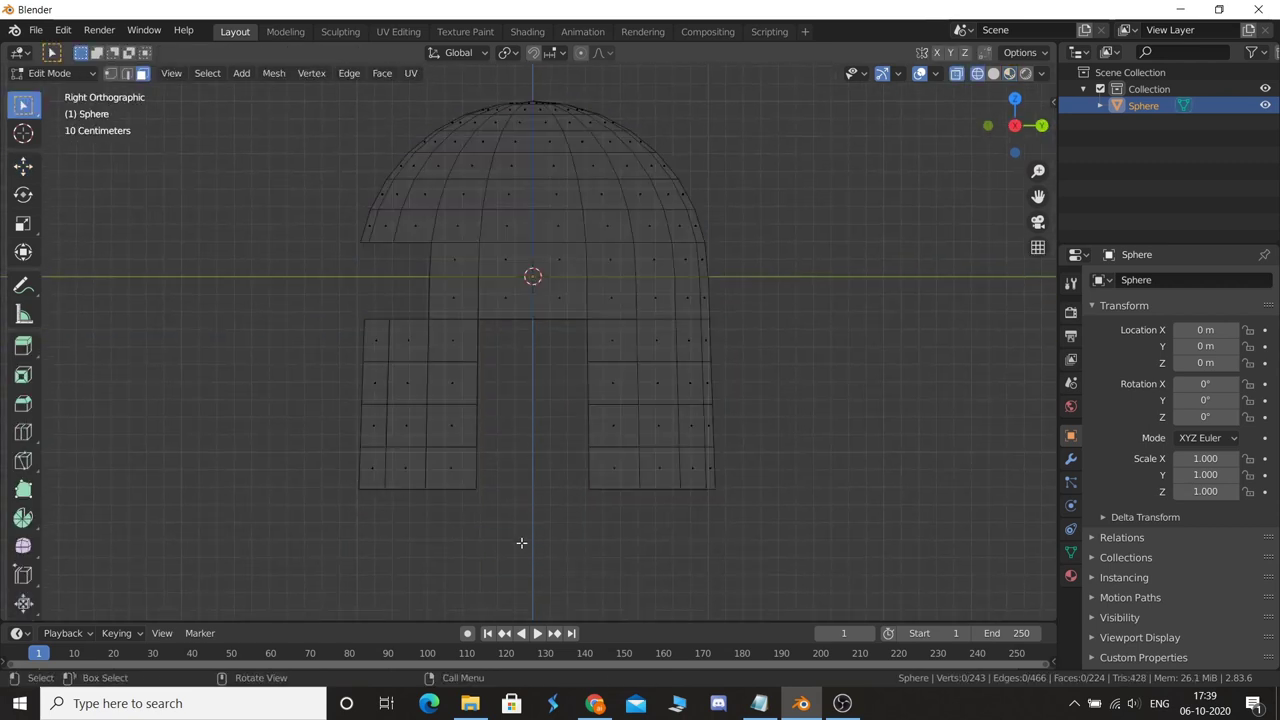
# - Try shifting the front flap rows forward, then undo those changes
pyautogui.moveTo(522, 548); pyautogui.dragTo(362, 470)
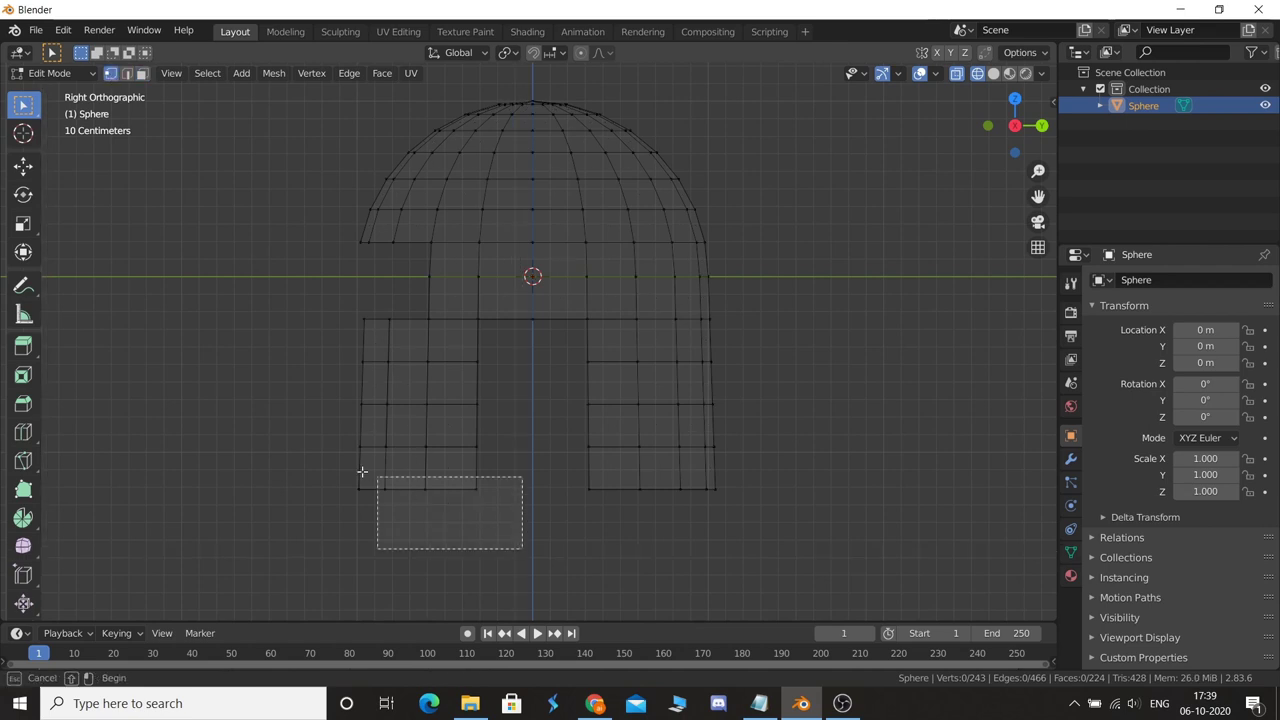
pyautogui.hotkey('shift', 'space')
pyautogui.press('g')
pyautogui.press('g')
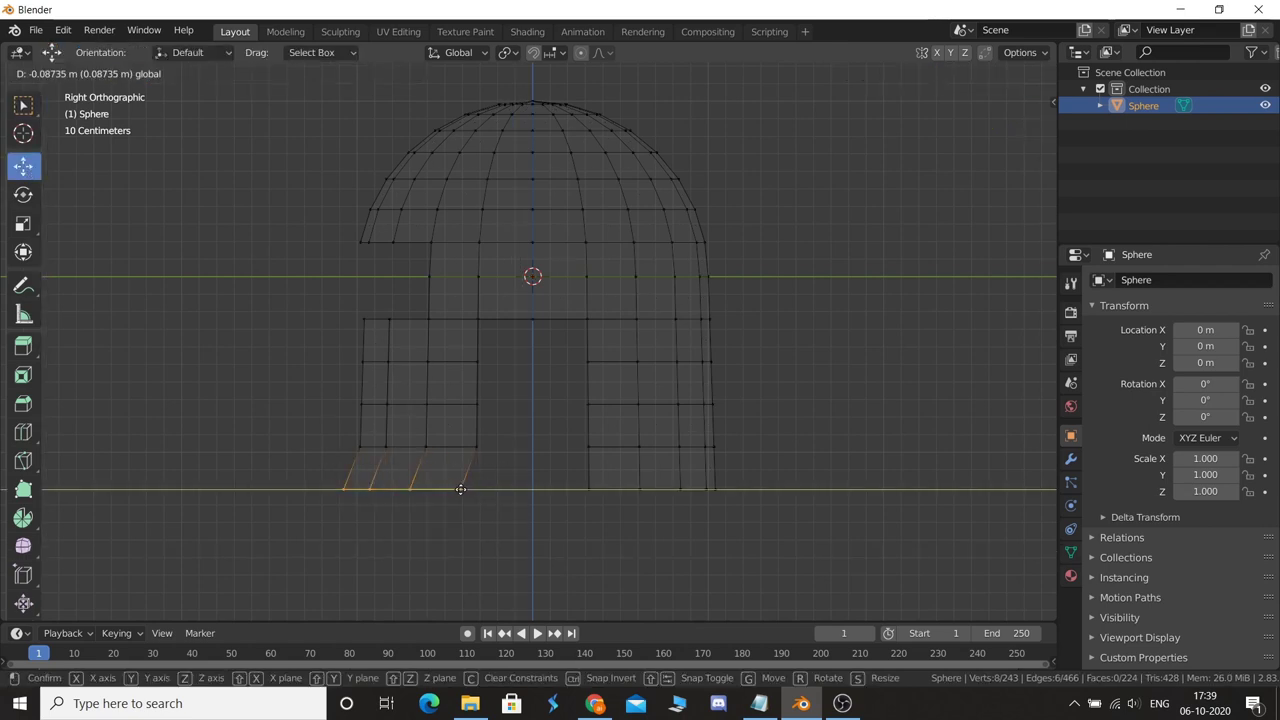
pyautogui.click(456, 486)
pyautogui.press('e')
pyautogui.click(484, 448)
pyautogui.press('e')
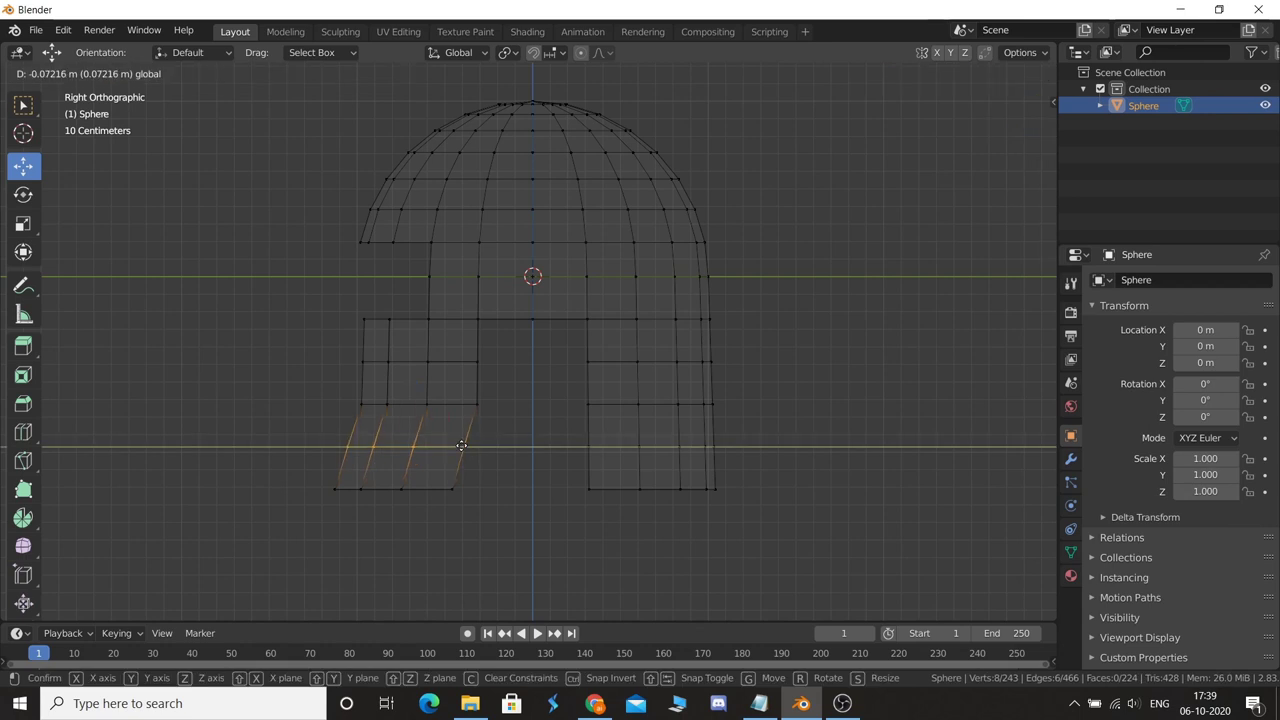
pyautogui.click(484, 405)
pyautogui.press('e')
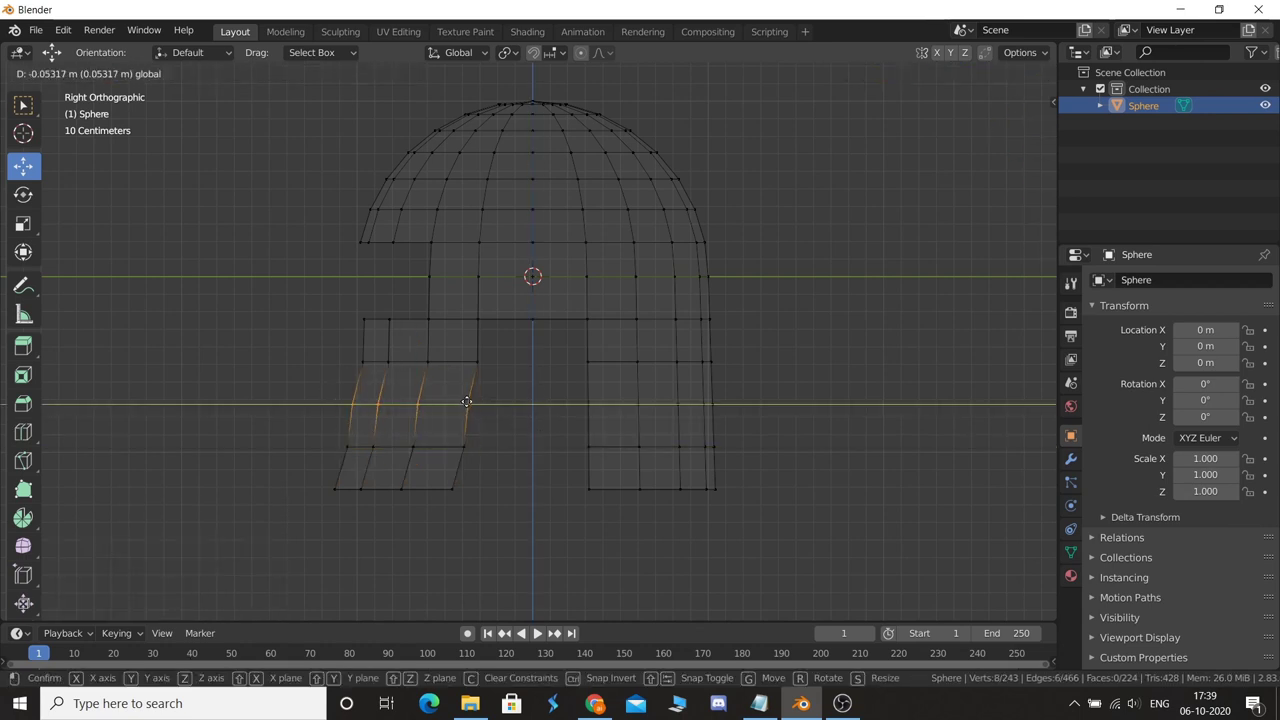
pyautogui.click(471, 401)
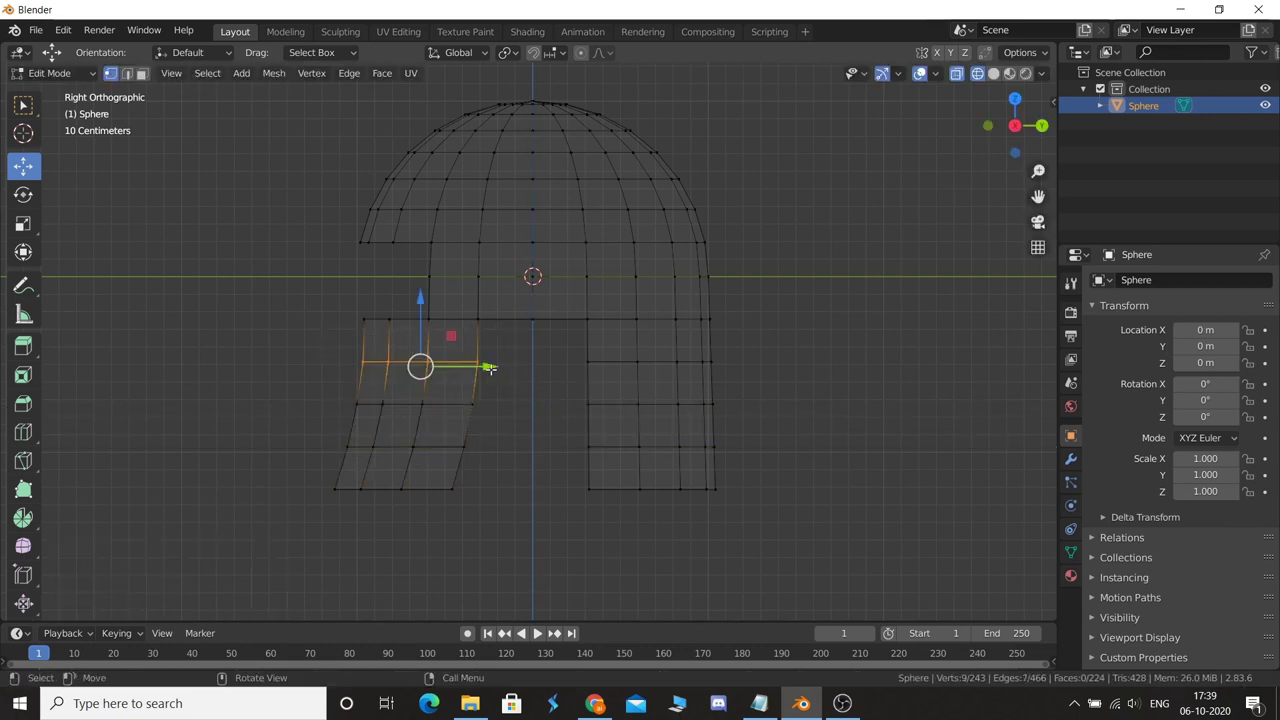
pyautogui.moveTo(489, 368); pyautogui.dragTo(475, 368)
pyautogui.click(533, 424)
pyautogui.hotkey('ctrl', 'z')
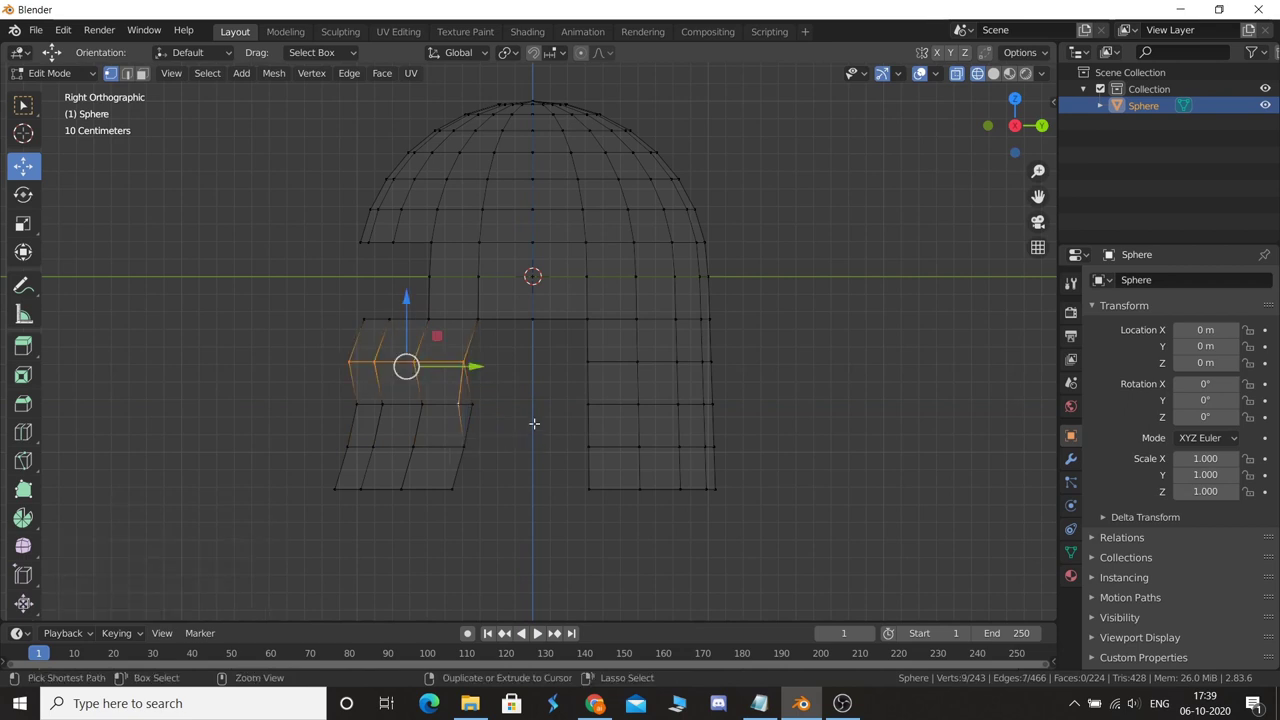
pyautogui.hotkey('ctrl', 'z')
pyautogui.hotkey('ctrl', 'z')
pyautogui.hotkey('ctrl', 'z')
# - Move the flap's middle and lower rows forward, the lower row furthest
pyautogui.moveTo(508, 416)
pyautogui.mouseDown()
pyautogui.moveTo(347, 381)
pyautogui.moveTo(462, 406)
pyautogui.mouseUp()
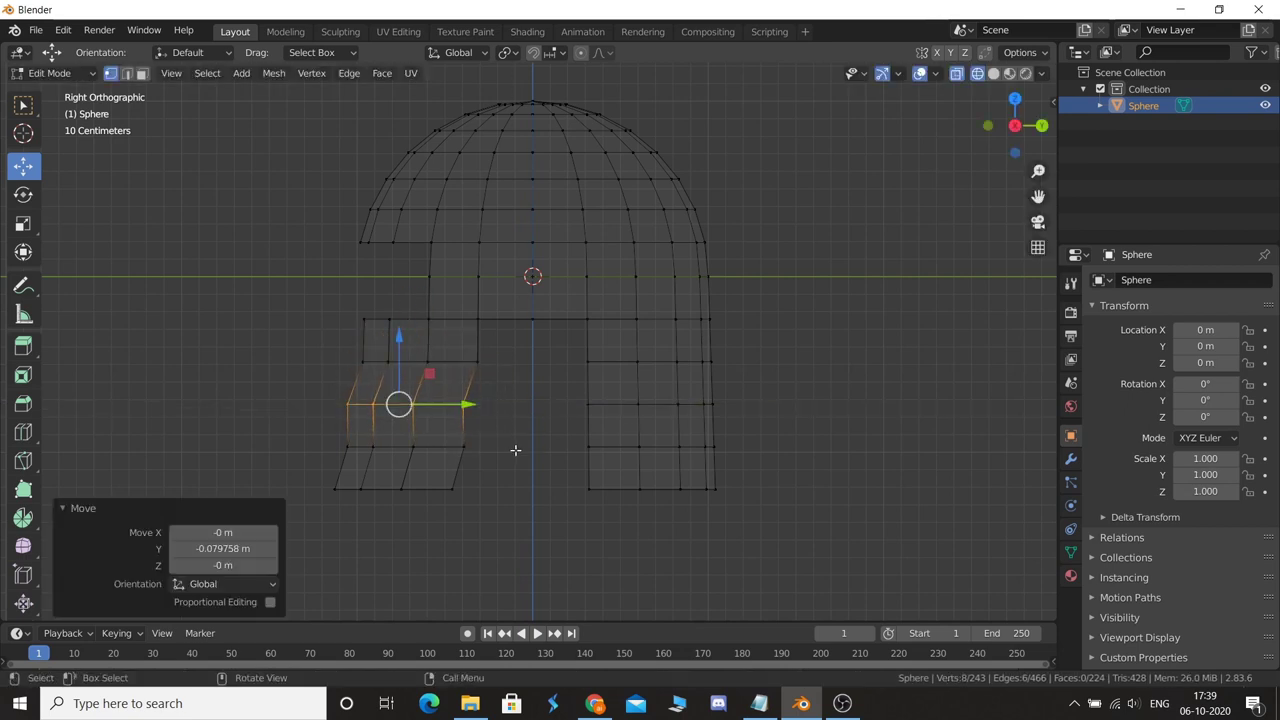
pyautogui.moveTo(514, 458); pyautogui.dragTo(286, 423)
pyautogui.moveTo(475, 446); pyautogui.dragTo(446, 446)
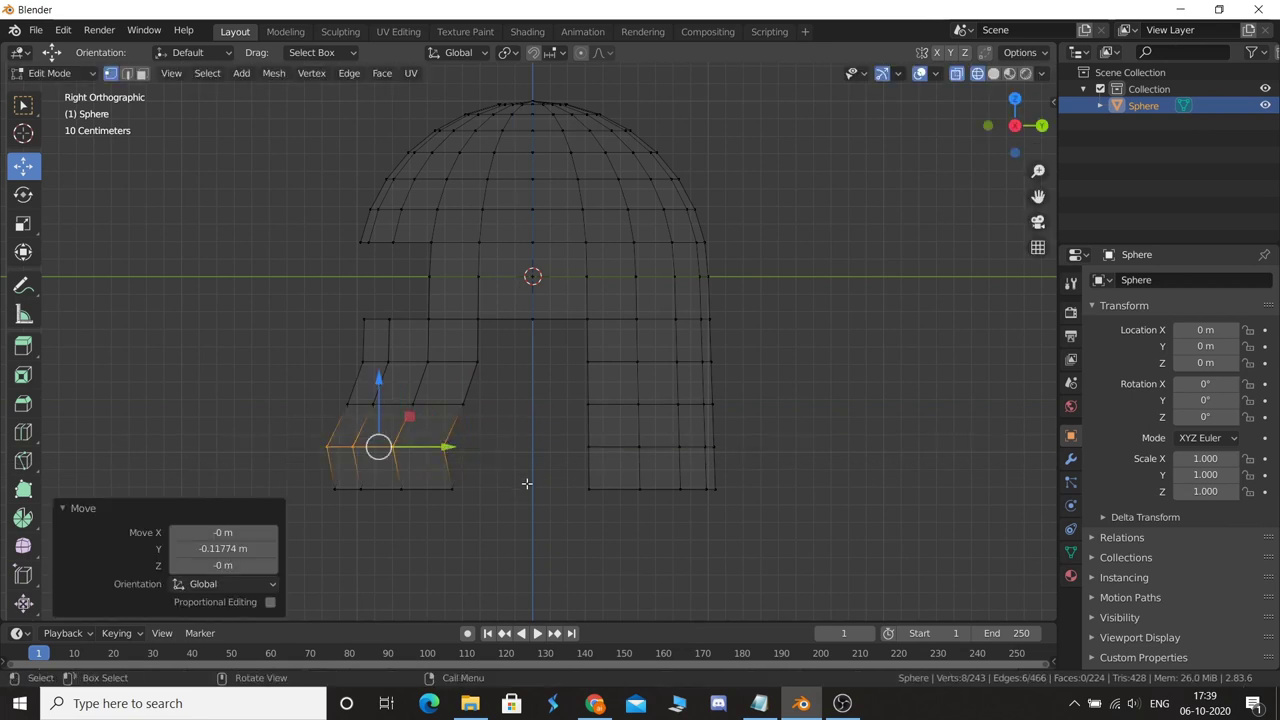
pyautogui.moveTo(526, 514); pyautogui.dragTo(289, 477)
pyautogui.moveTo(462, 488); pyautogui.dragTo(416, 486)
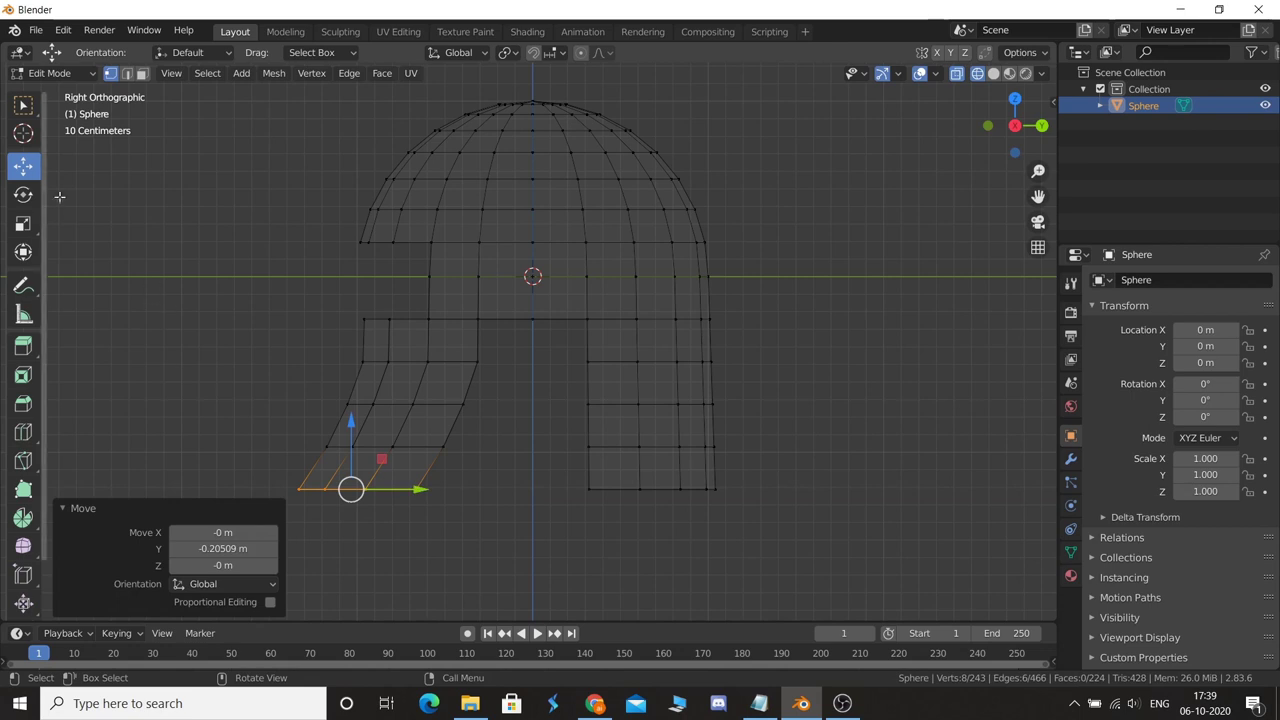
# - Raise the flap's bottom corner and edge vertices into a smooth upward curve
pyautogui.moveTo(475, 553); pyautogui.dragTo(388, 459)
pyautogui.moveTo(416, 425); pyautogui.dragTo(416, 421)
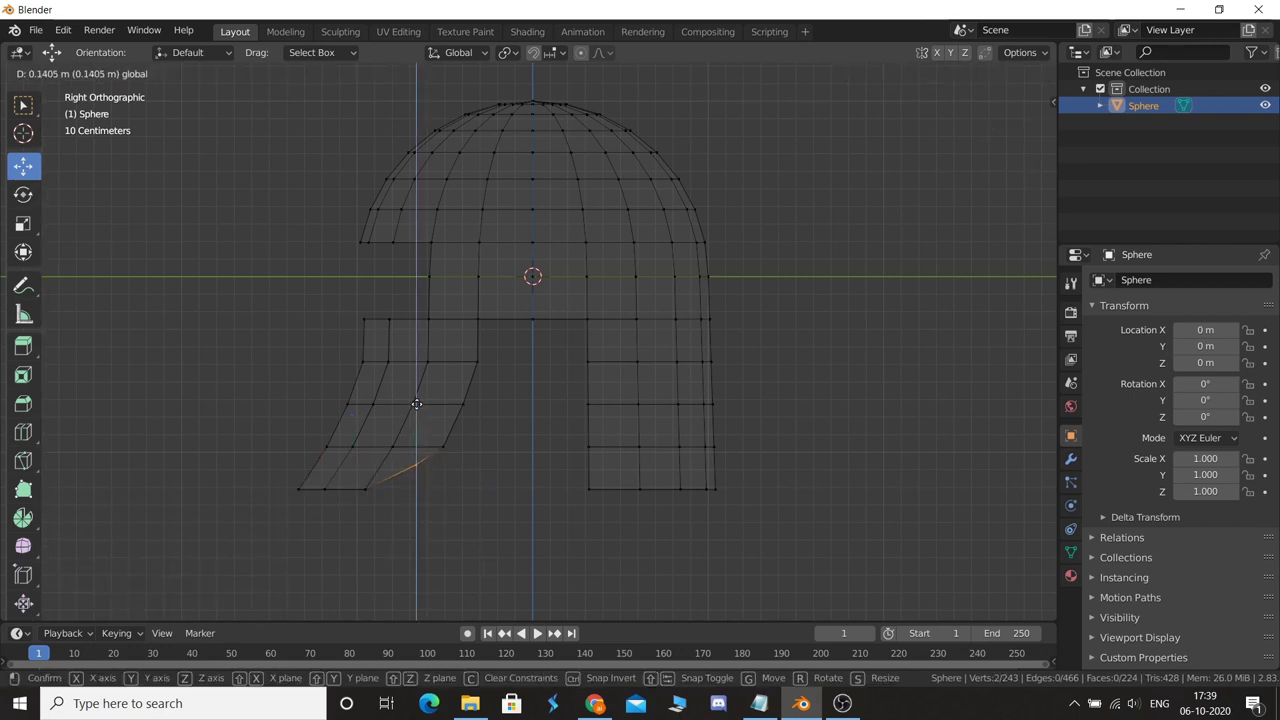
pyautogui.click(417, 403)
pyautogui.scroll(5, 450, 470)
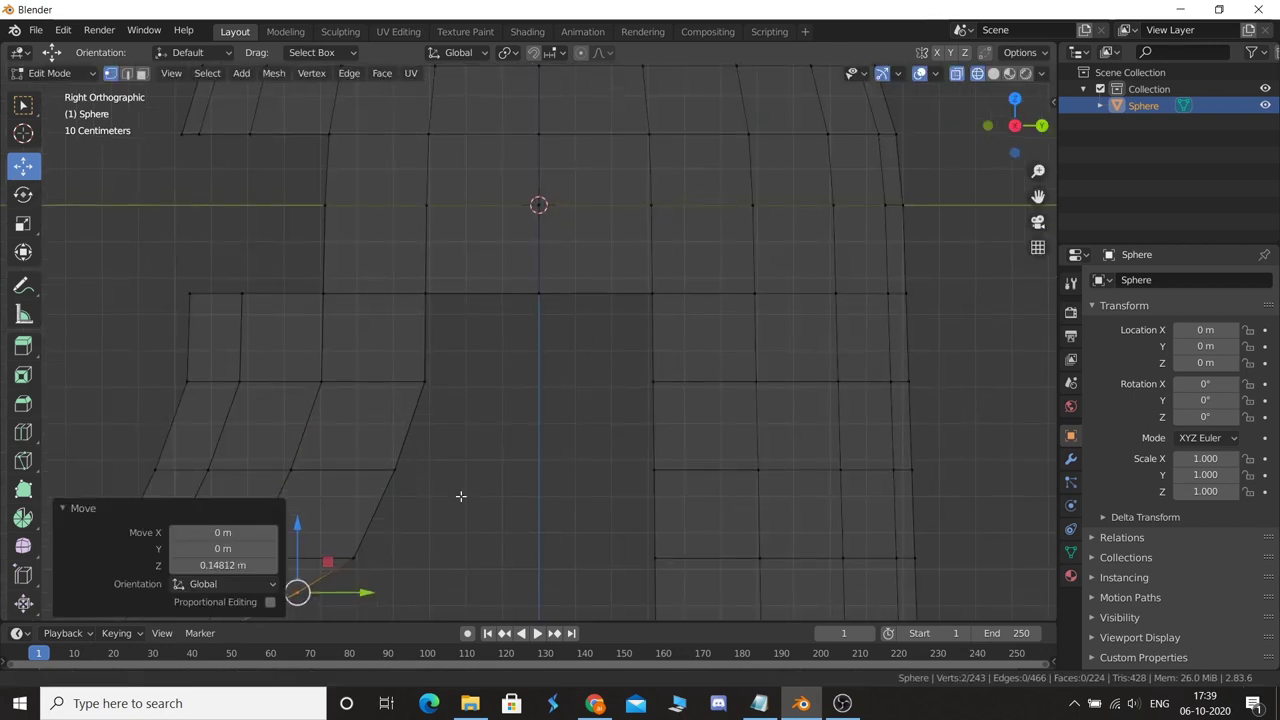
pyautogui.scroll(-2, 460, 480)
pyautogui.keyDown('shift'); pyautogui.moveTo(484, 376); pyautogui.dragTo(540, 343, button='middle'); pyautogui.keyUp('shift')
pyautogui.moveTo(560, 336); pyautogui.dragTo(572, 313)
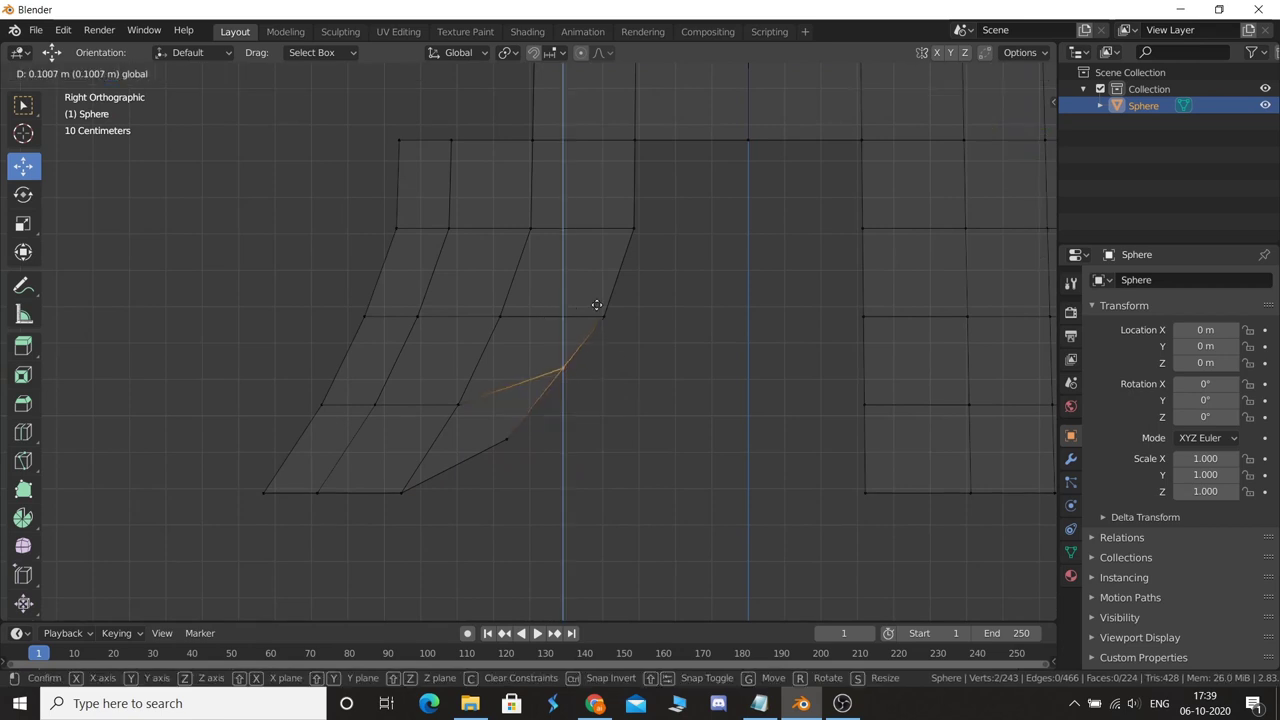
pyautogui.click(597, 305)
pyautogui.click(600, 316)
pyautogui.moveTo(600, 268)
pyautogui.mouseDown()
pyautogui.moveTo(600, 236)
pyautogui.moveTo(620, 222)
pyautogui.moveTo(686, 229)
pyautogui.moveTo(684, 208)
pyautogui.moveTo(690, 230)
pyautogui.mouseUp()
pyautogui.click(633, 228)
# - Check the reshaped guard in solid front view, then re-enter Edit Mode
pyautogui.press('Tab')
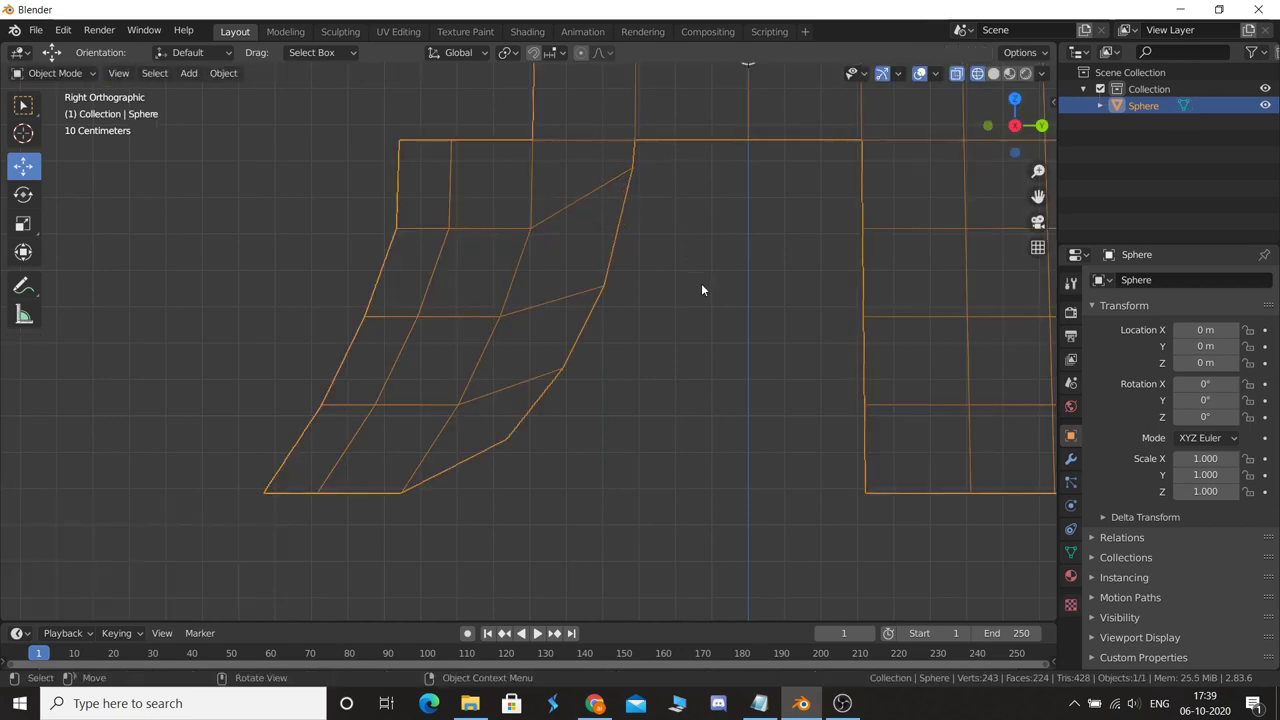
pyautogui.hotkey('shift', 'z')
pyautogui.click(672, 422)
pyautogui.moveTo(672, 422)
pyautogui.mouseDown(button='middle')
pyautogui.moveTo(654, 545)
pyautogui.moveTo(848, 536)
pyautogui.moveTo(749, 542)
pyautogui.mouseUp(button='middle')
pyautogui.press('KP_1')
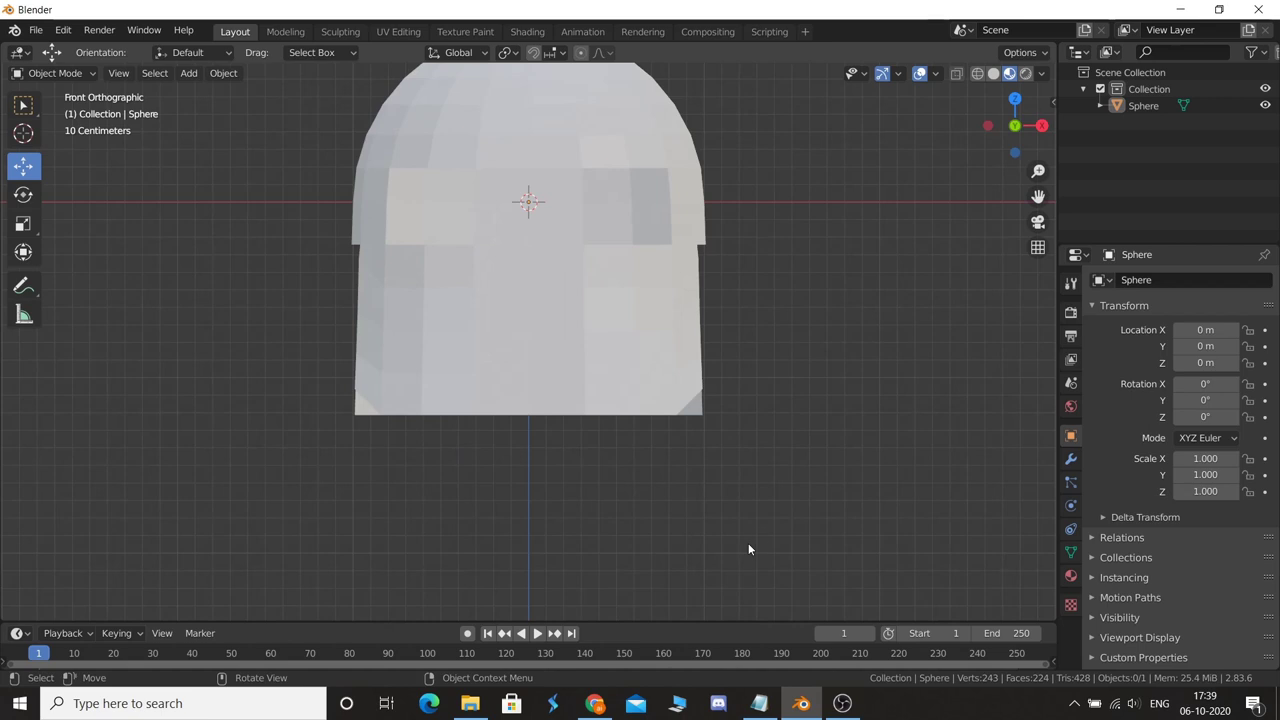
pyautogui.press('Tab')
pyautogui.moveTo(540, 160)
pyautogui.mouseDown(button='middle')
pyautogui.moveTo(646, 200)
pyautogui.moveTo(529, 265)
pyautogui.mouseUp(button='middle')
pyautogui.scroll(-3, 646, 200)
# - In right-side wireframe view, move the back flap's bottom row down and back
pyautogui.press('KP_3')
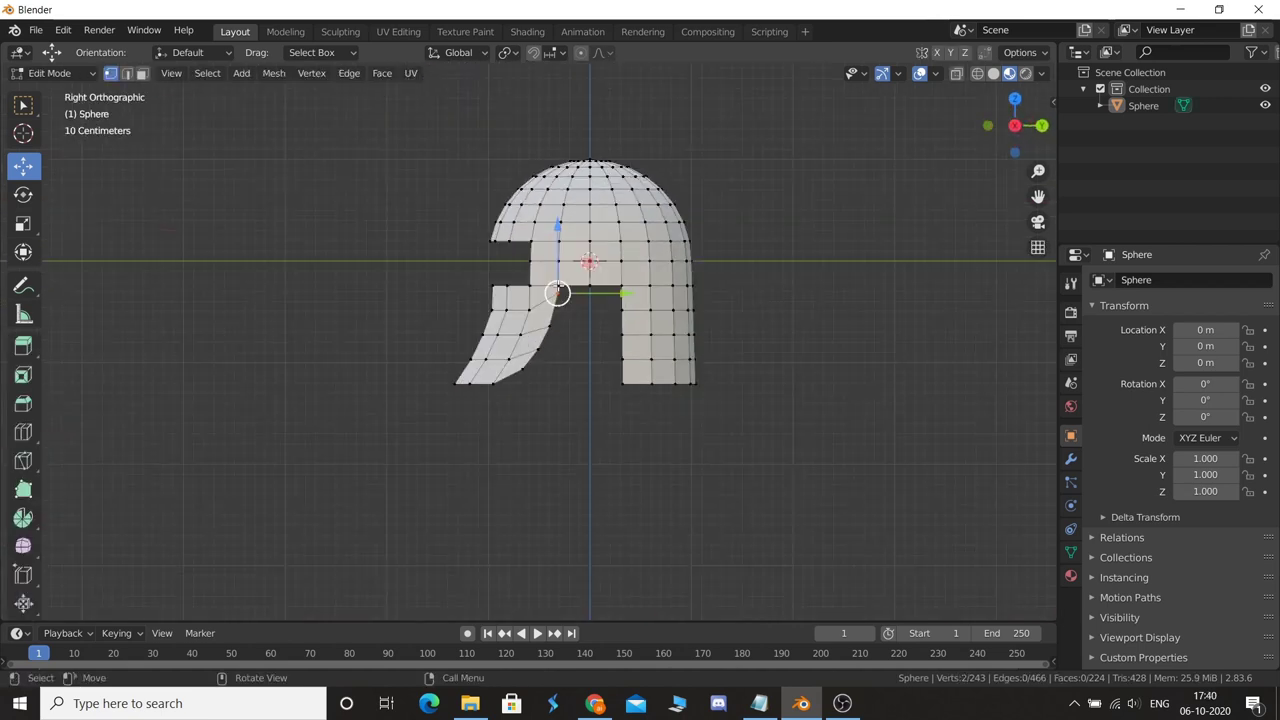
pyautogui.scroll(3, 677, 349)
pyautogui.scroll(1, 620, 457)
pyautogui.keyDown('ctrl'); pyautogui.scroll(-2, 620, 457); pyautogui.keyUp('ctrl')
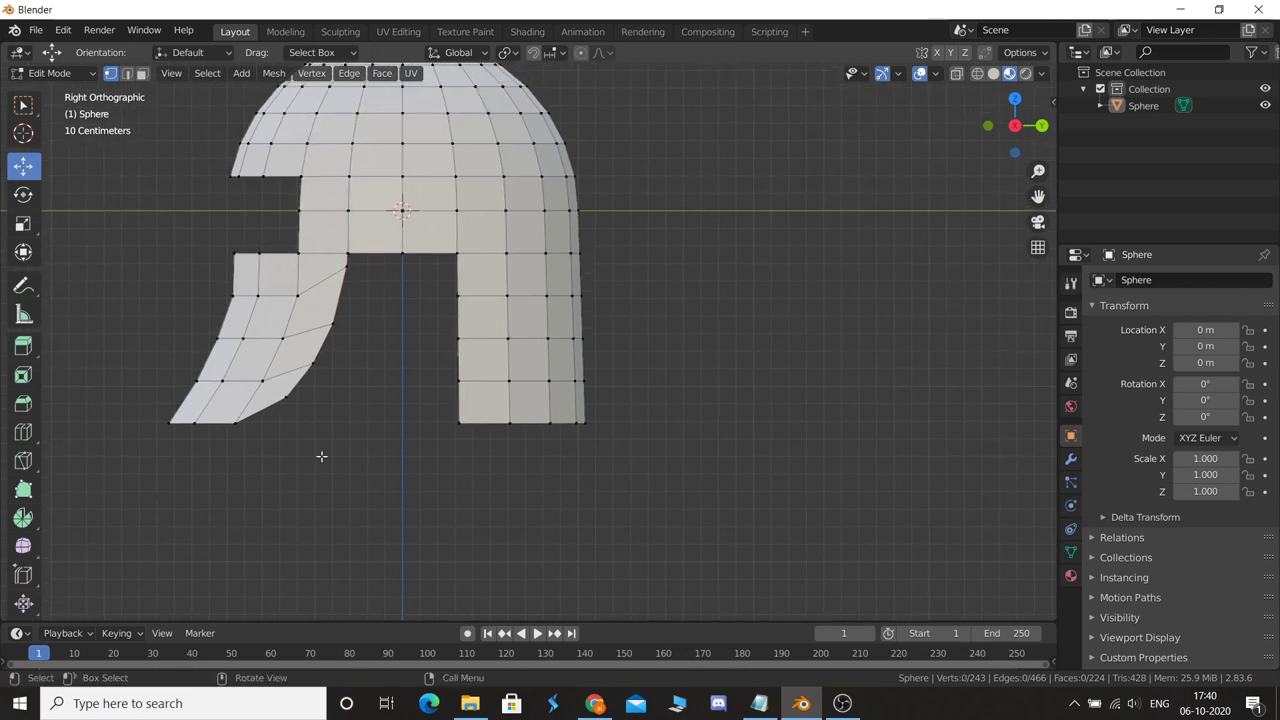
pyautogui.hotkey('shift', 'z')
pyautogui.moveTo(433, 398); pyautogui.dragTo(683, 472)
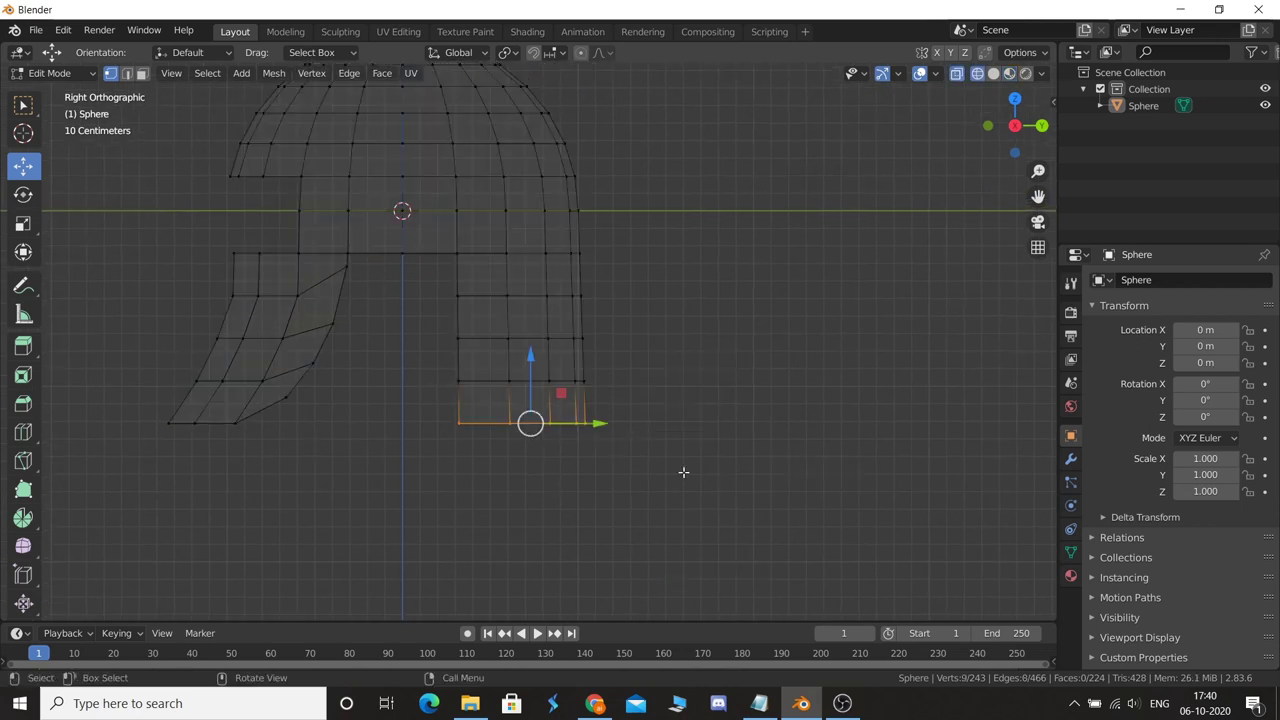
pyautogui.press('g')
pyautogui.click(720, 481)
# - Lower the next two rows above the bottom of the back flap
pyautogui.press('b')
pyautogui.moveTo(686, 389)
pyautogui.mouseDown()
pyautogui.moveTo(564, 403)
pyautogui.moveTo(380, 332)
pyautogui.mouseUp()
pyautogui.click(663, 400)
pyautogui.press('b')
pyautogui.moveTo(663, 400); pyautogui.dragTo(423, 360)
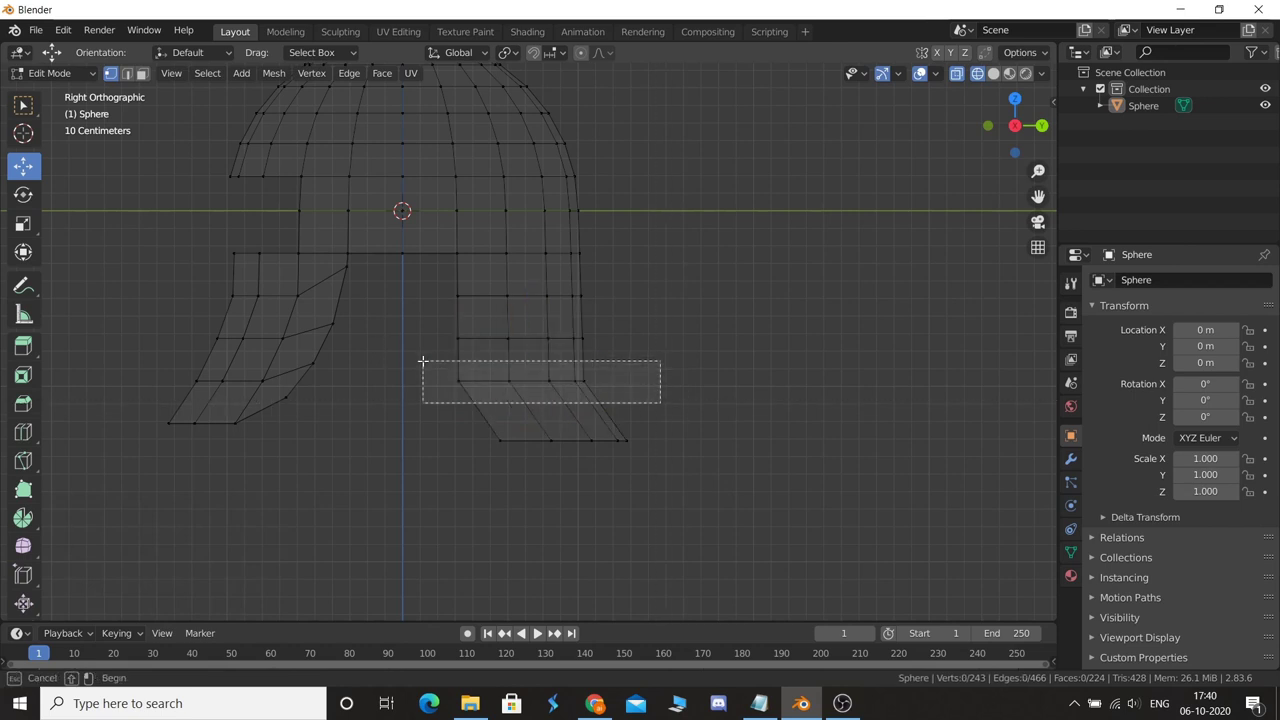
pyautogui.press('g')
pyautogui.click(700, 417)
pyautogui.click(641, 361)
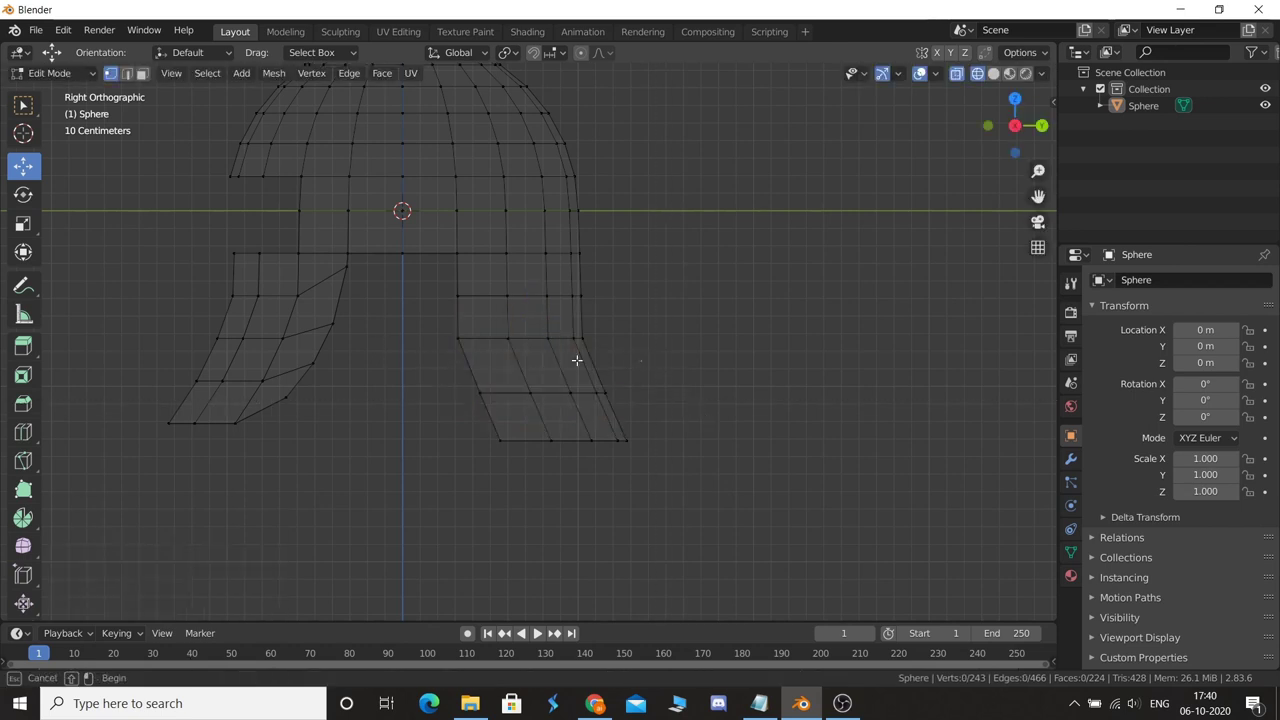
pyautogui.moveTo(640, 364); pyautogui.dragTo(436, 316)
pyautogui.press('g')
pyautogui.click(774, 380)
# - Lower the upper back-flap row to round the flare, then return to Object Mode
pyautogui.click(630, 314)
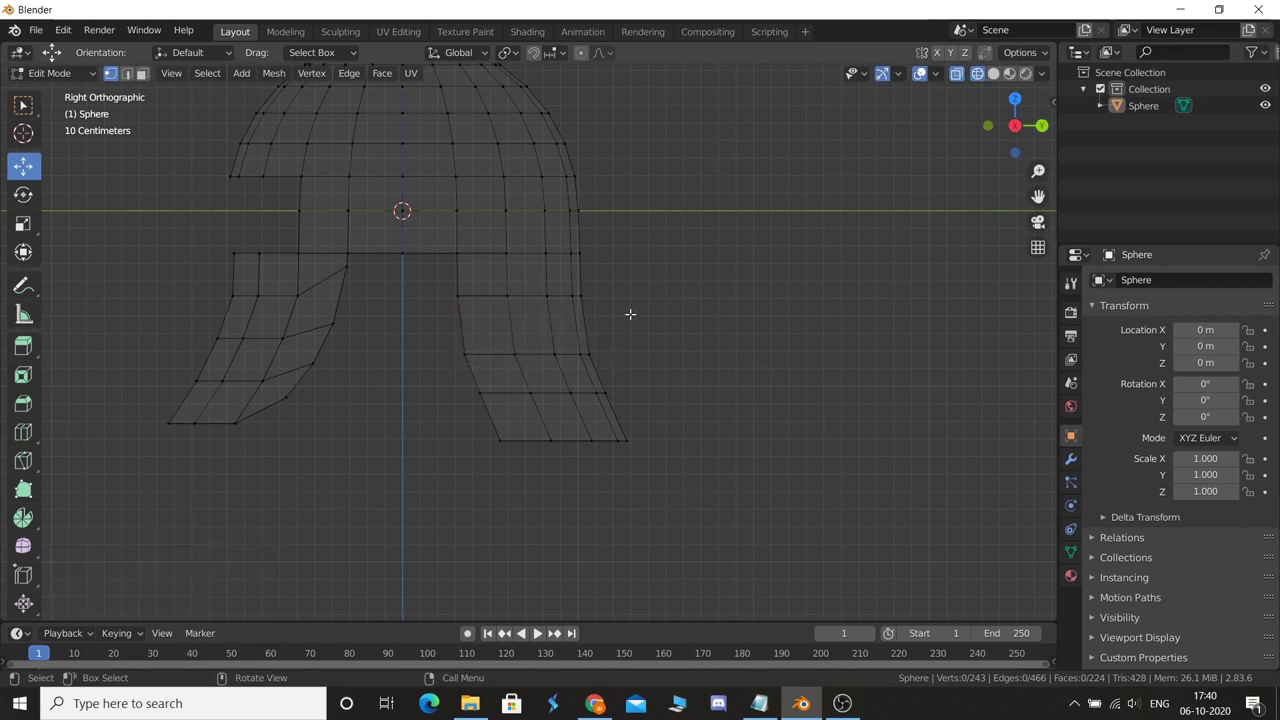
pyautogui.moveTo(626, 326); pyautogui.dragTo(406, 274)
pyautogui.press('g')
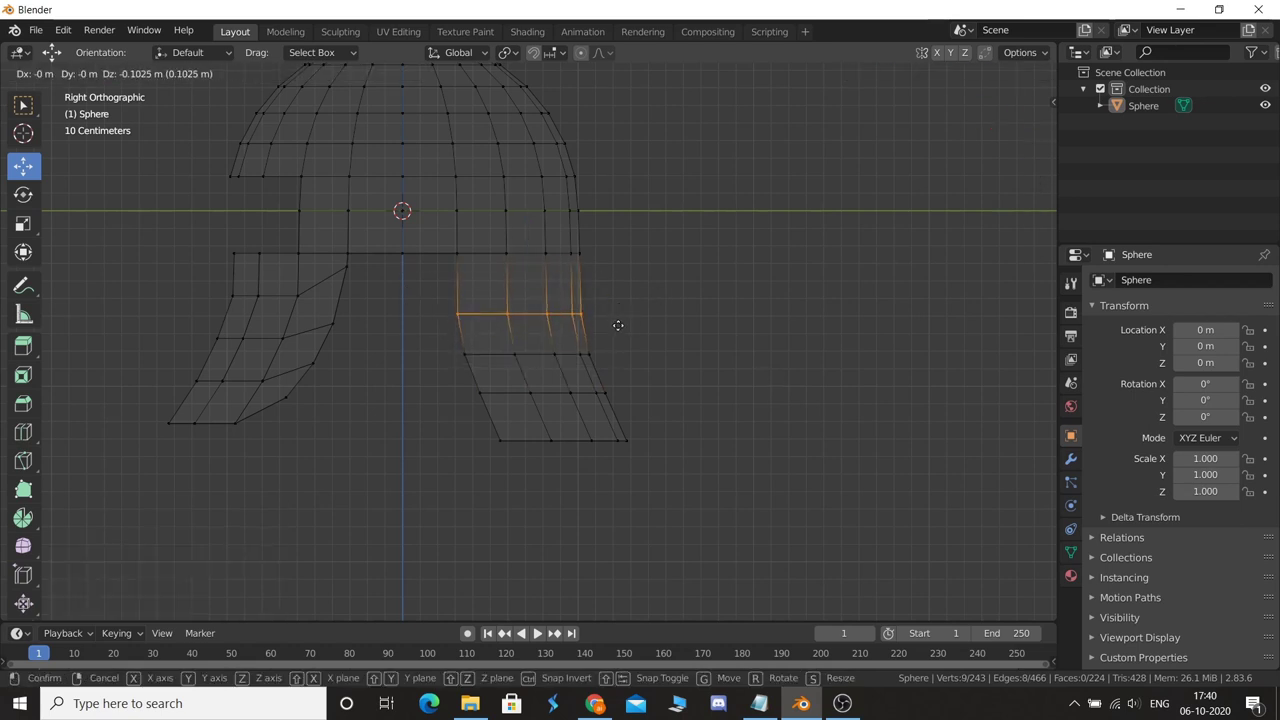
pyautogui.click(618, 325)
pyautogui.press('Tab')
pyautogui.scroll(-3, 684, 283)
pyautogui.moveTo(684, 283); pyautogui.dragTo(640, 310, button='middle')
pyautogui.press('z')
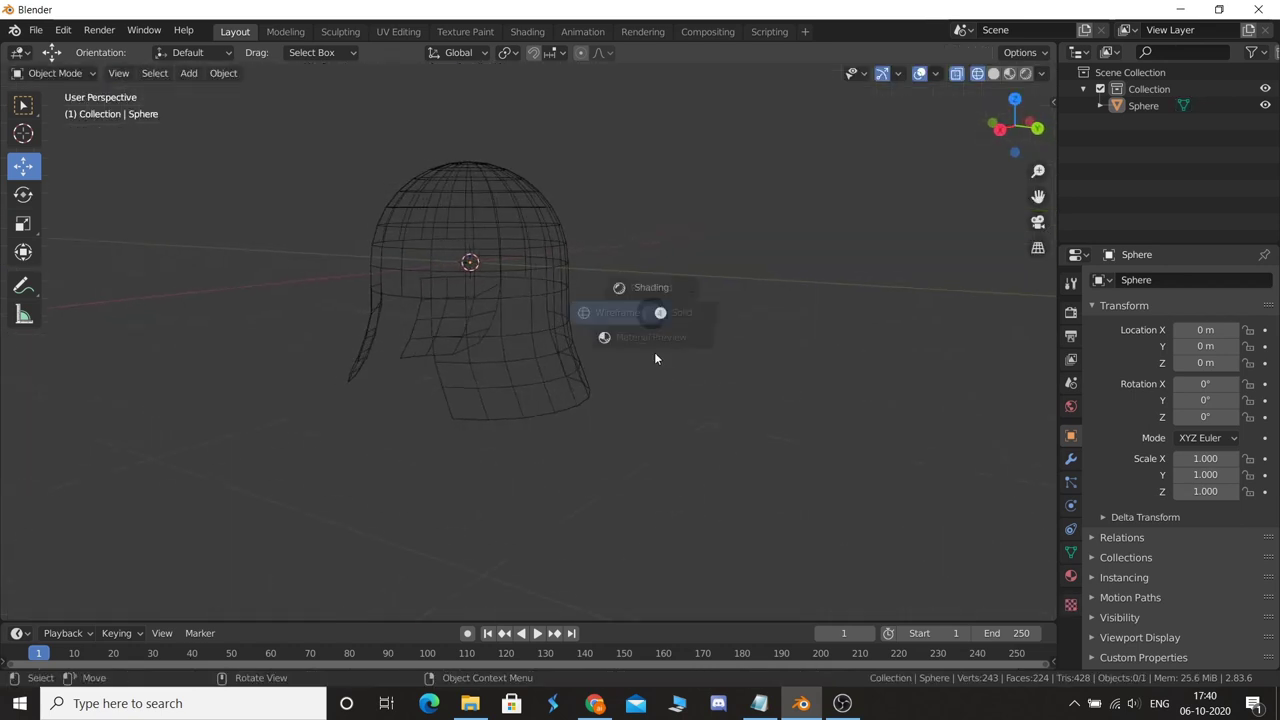
pyautogui.click(654, 430)
pyautogui.scroll(4, 655, 436)
pyautogui.moveTo(523, 525)
pyautogui.mouseDown(button='middle')
pyautogui.moveTo(388, 449)
pyautogui.moveTo(784, 427)
pyautogui.moveTo(672, 488)
pyautogui.moveTo(686, 412)
pyautogui.moveTo(709, 434)
pyautogui.moveTo(664, 477)
pyautogui.mouseUp(button='middle')
pyautogui.scroll(-4, 784, 427)
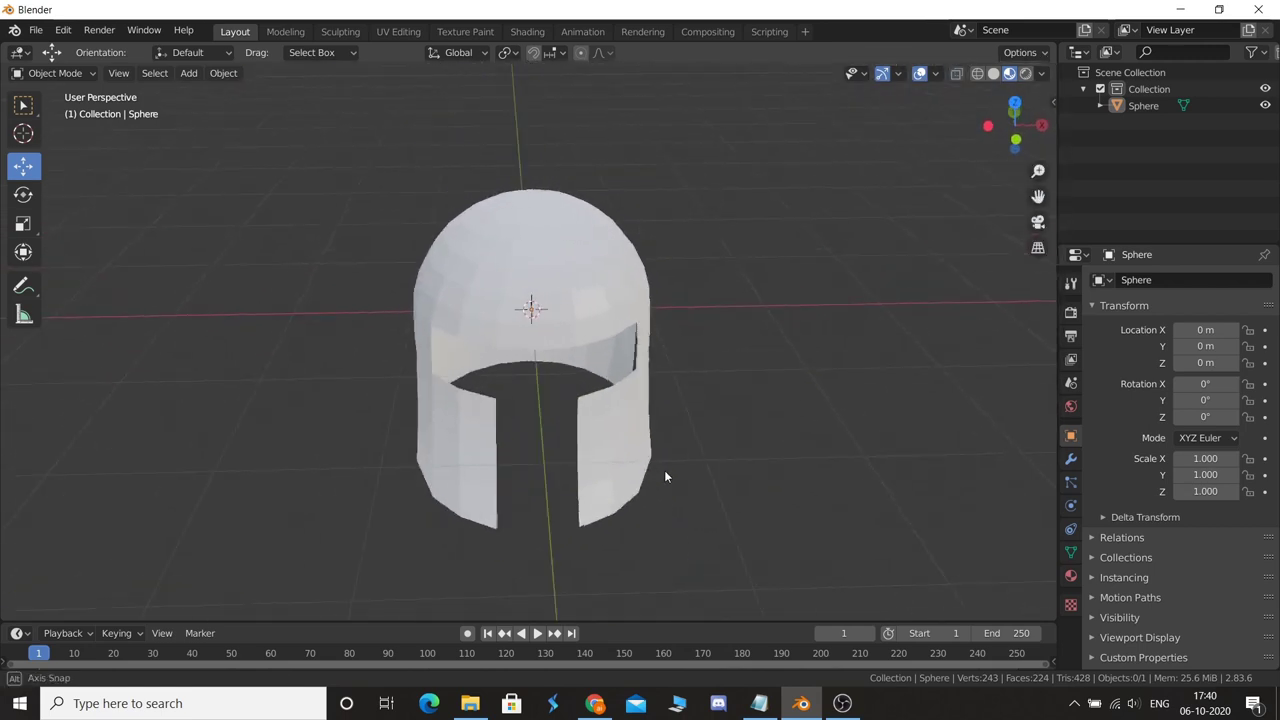
pyautogui.scroll(2, 640, 480)
pyautogui.scroll(2, 660, 462)
pyautogui.press('KP_1')
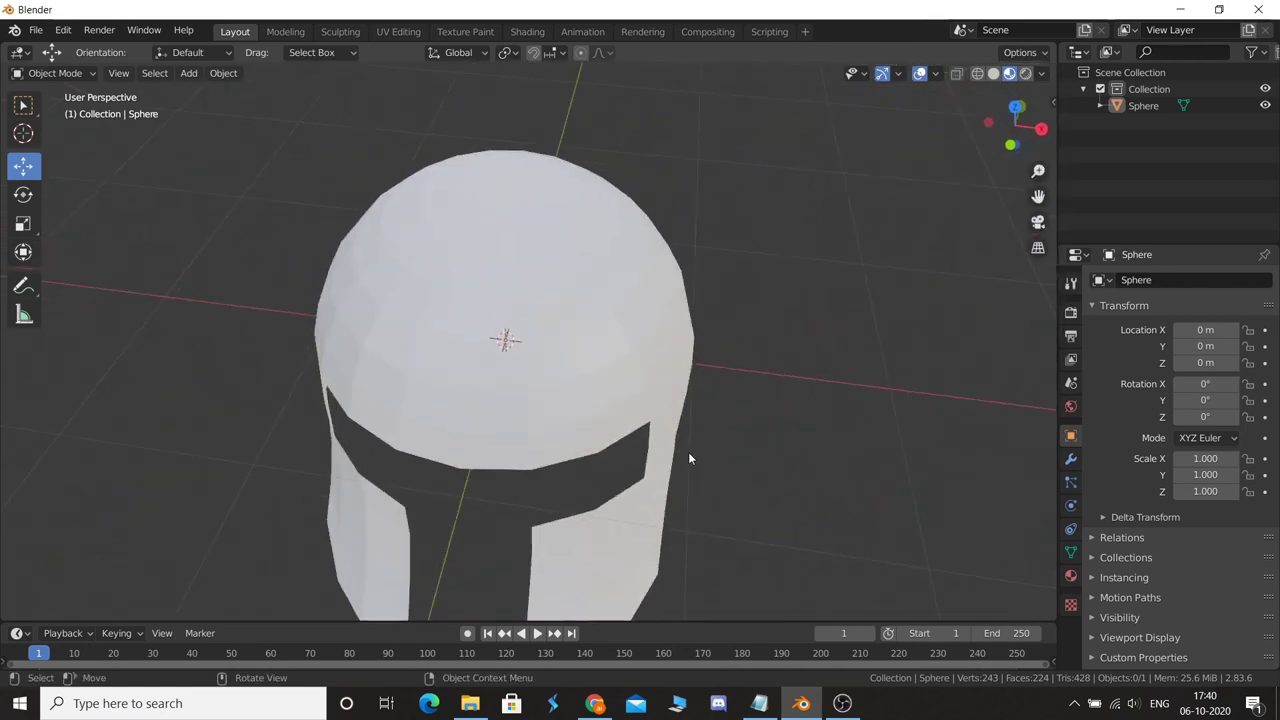
pyautogui.press('KP_3')
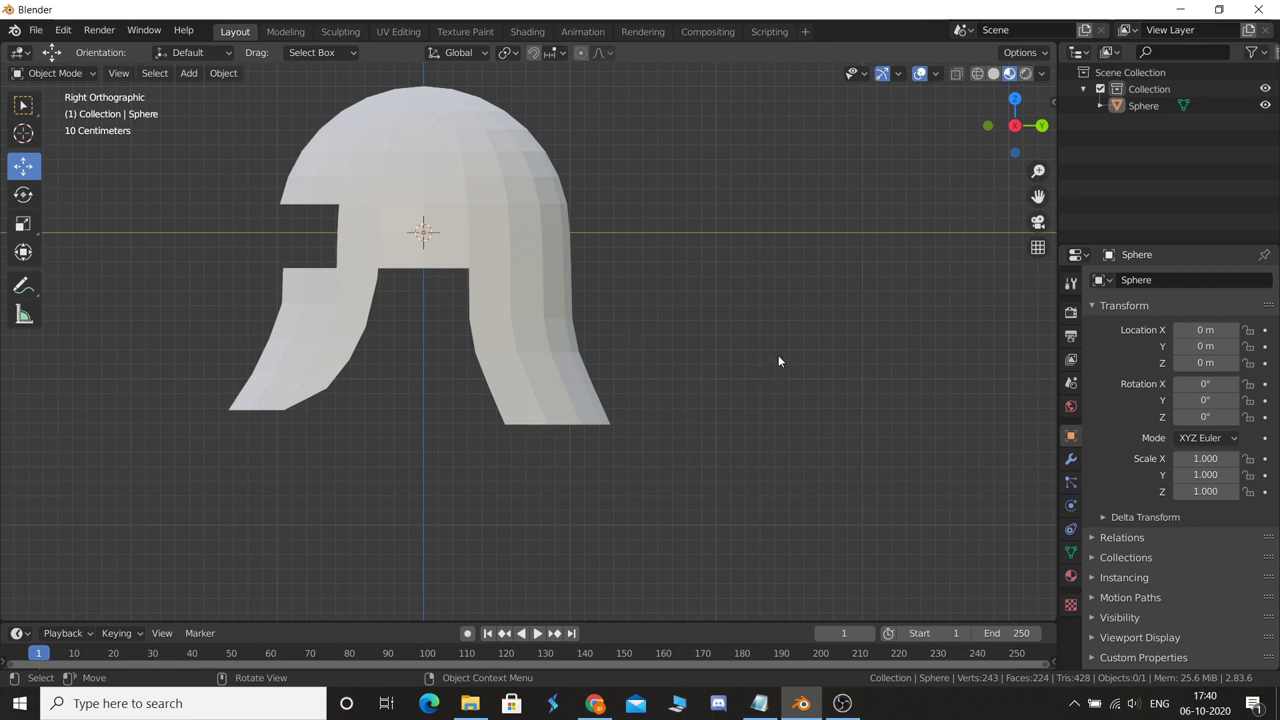
# - In Edit Mode, raise the back flap's bottom edge and its two bottom rows
pyautogui.hotkey('ctrl', 'Tab')
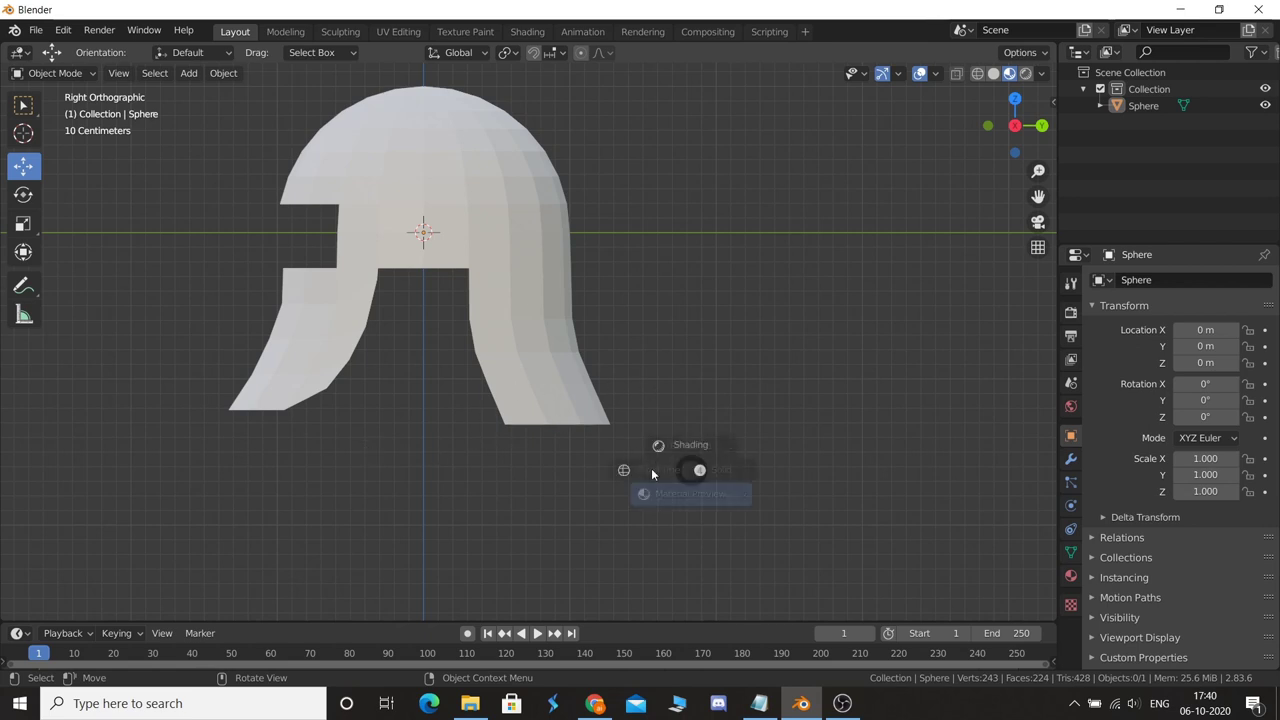
pyautogui.moveTo(724, 484); pyautogui.dragTo(491, 406)
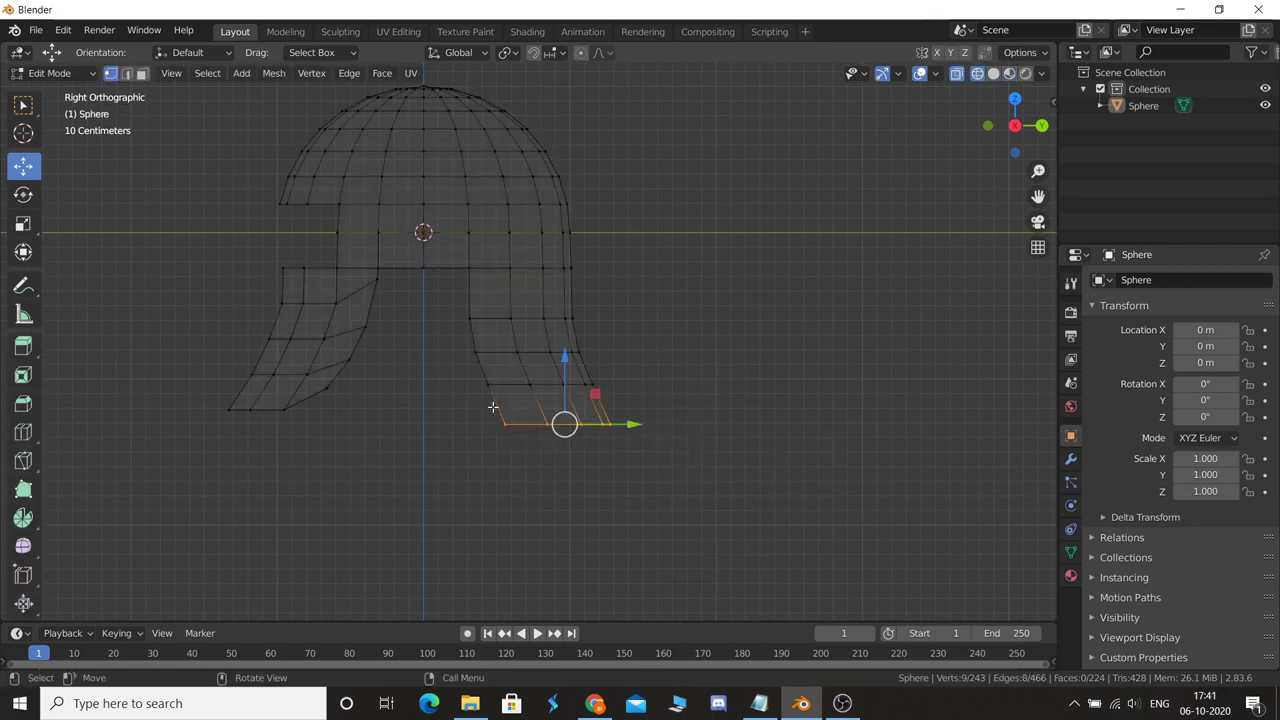
pyautogui.moveTo(565, 361); pyautogui.dragTo(566, 347)
pyautogui.moveTo(720, 477); pyautogui.dragTo(480, 332)
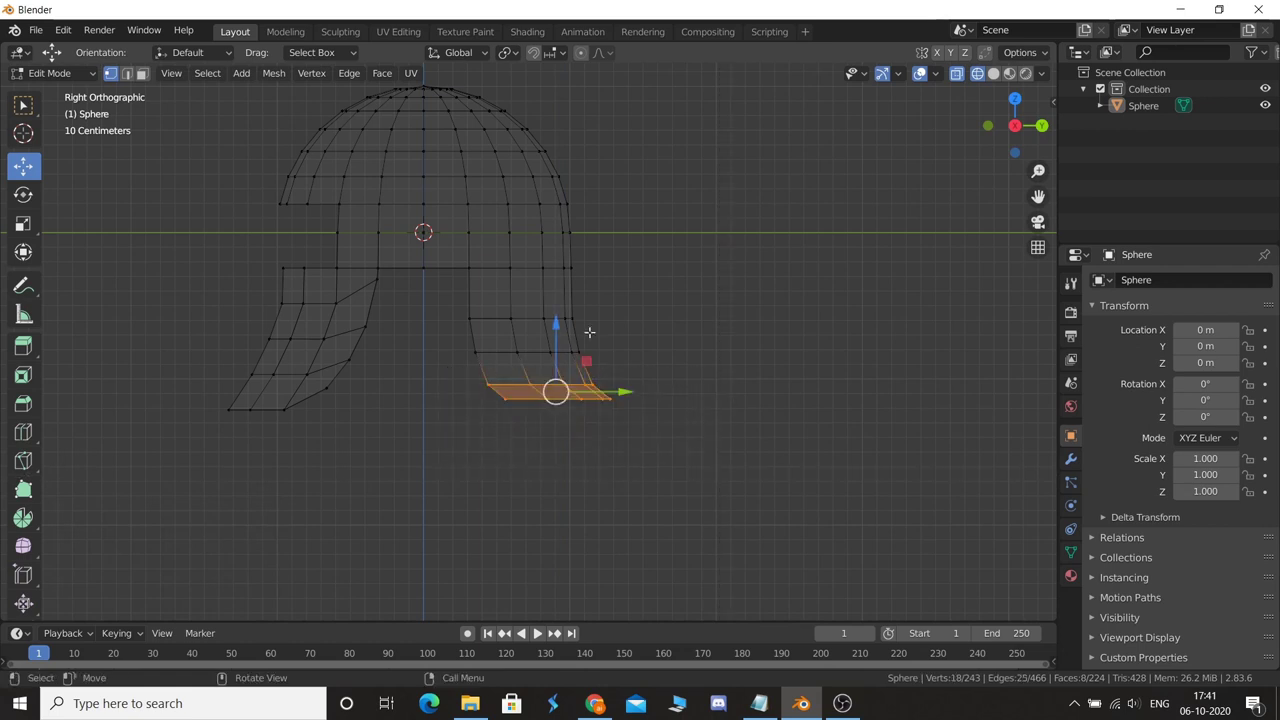
pyautogui.moveTo(557, 391); pyautogui.dragTo(555, 309)
pyautogui.click(714, 436)
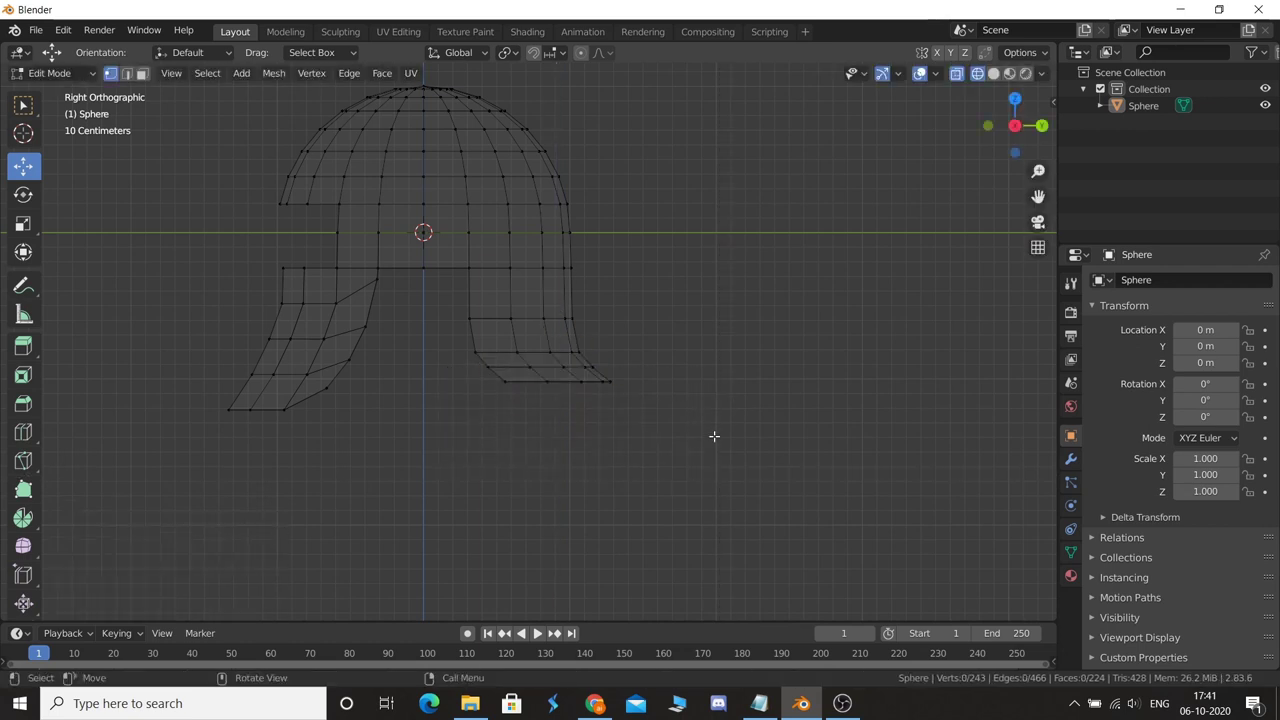
# - Raise the neck guard's lower rows and reposition its bottom vertex row
pyautogui.moveTo(713, 442); pyautogui.dragTo(472, 335)
pyautogui.moveTo(550, 305); pyautogui.dragTo(548, 277)
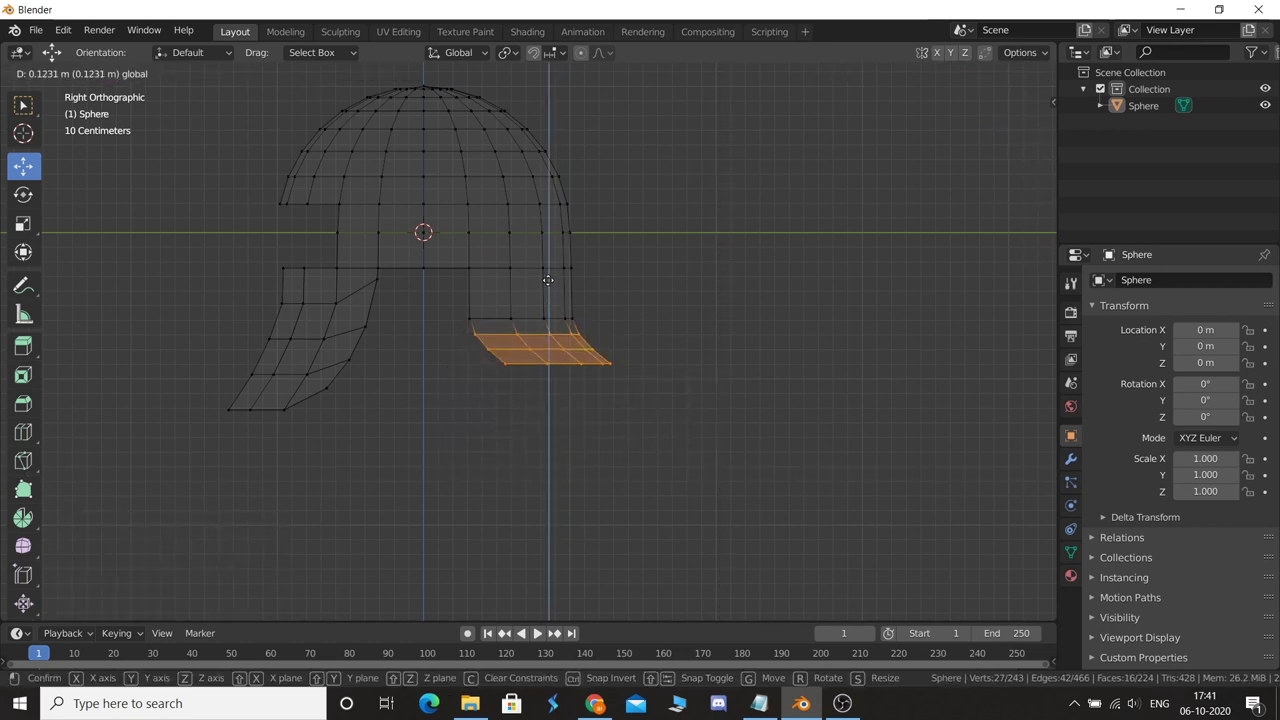
pyautogui.click(548, 280)
pyautogui.scroll(3, 671, 391)
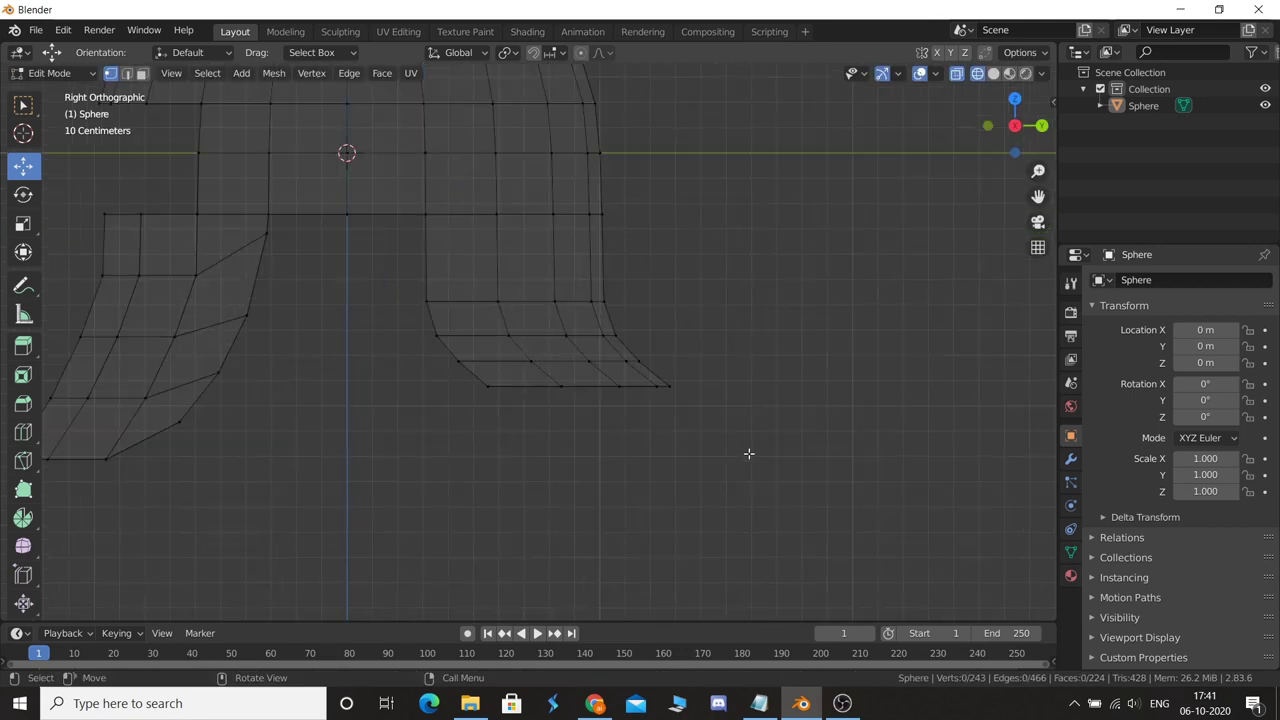
pyautogui.moveTo(748, 453); pyautogui.dragTo(372, 364)
pyautogui.moveTo(390, 339); pyautogui.dragTo(390, 339)
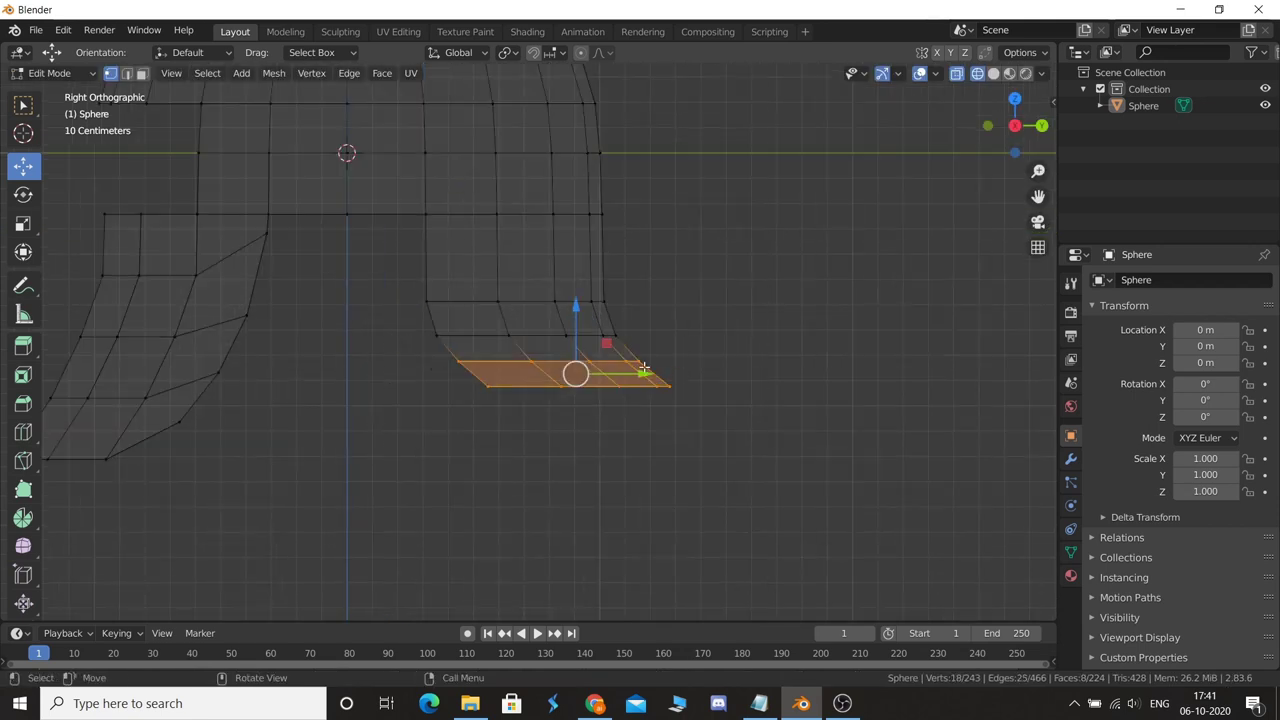
pyautogui.press('g')
pyautogui.click(743, 463)
# - Shift the neck guard's bottom edge row along Y, then return to Object Mode
pyautogui.moveTo(746, 465); pyautogui.dragTo(431, 371)
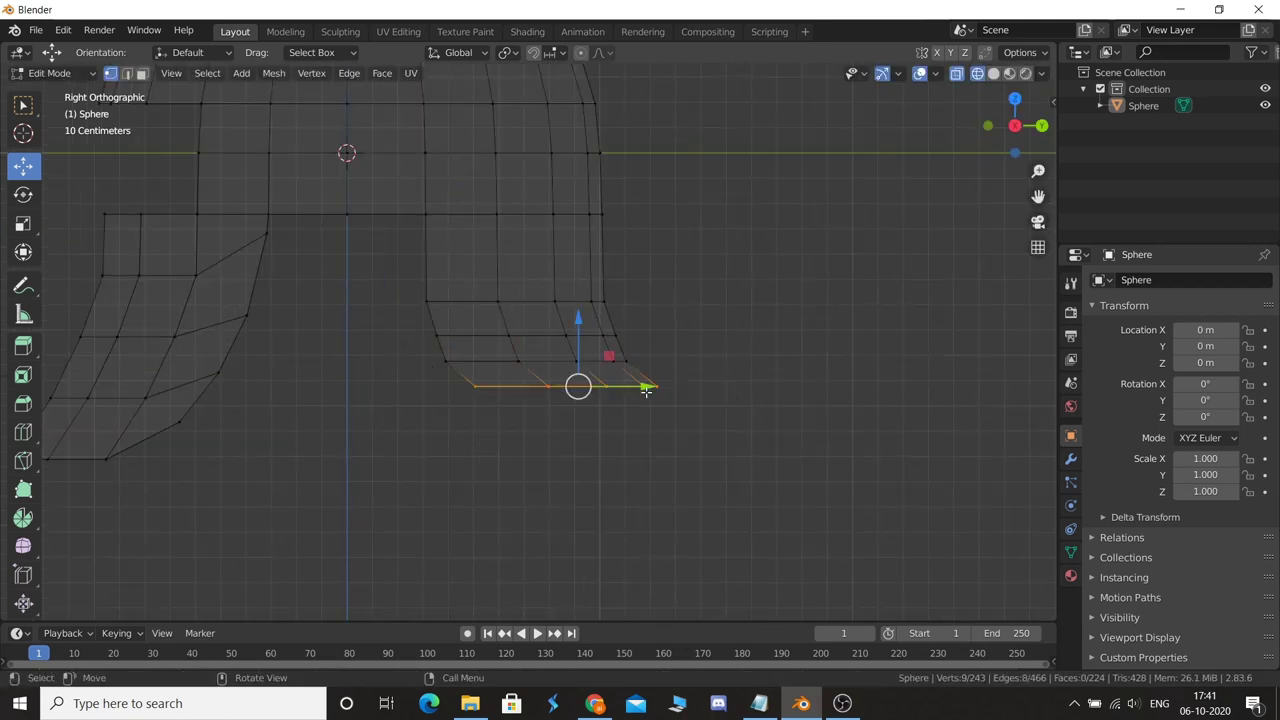
pyautogui.press('g')
pyautogui.press('y')
pyautogui.click(623, 390)
pyautogui.press('Tab')
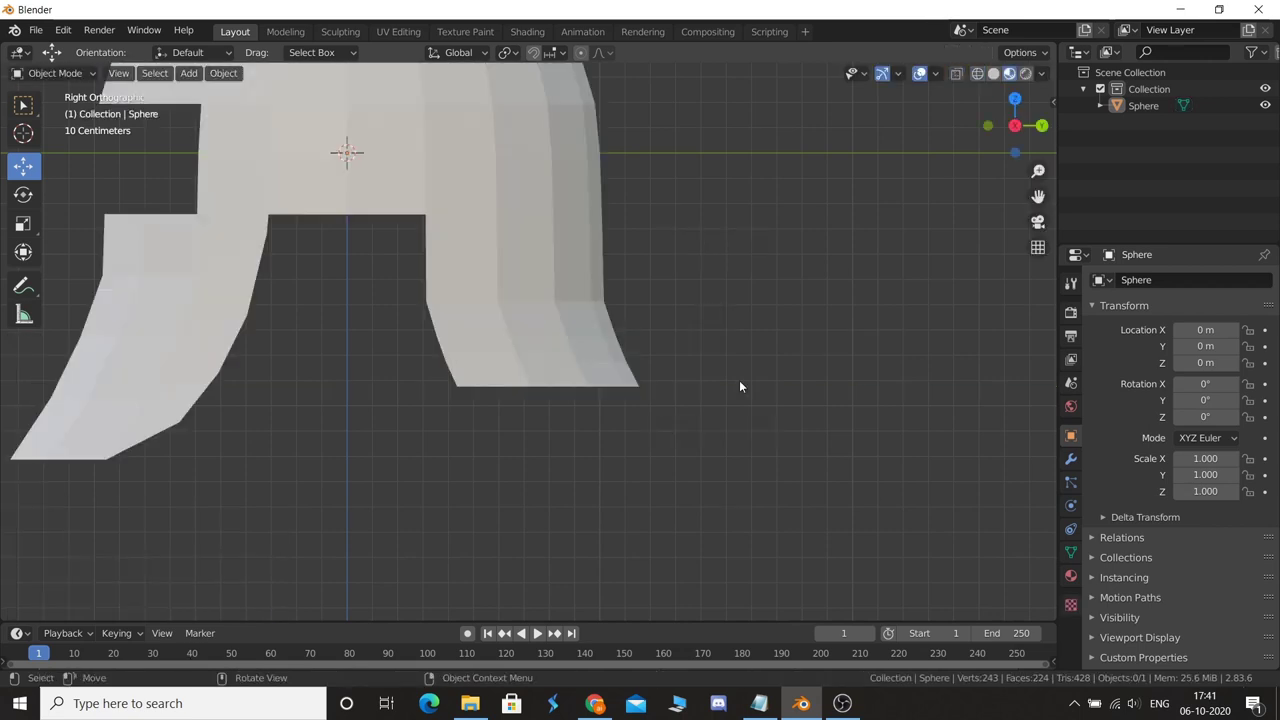
pyautogui.moveTo(739, 380)
pyautogui.mouseDown(button='middle')
pyautogui.moveTo(672, 437)
pyautogui.moveTo(444, 447)
pyautogui.moveTo(369, 412)
pyautogui.moveTo(571, 443)
pyautogui.moveTo(580, 413)
pyautogui.mouseUp(button='middle')
# - Put the helmet in Edit Mode and view it in front orthographic view
pyautogui.press('KP_1')
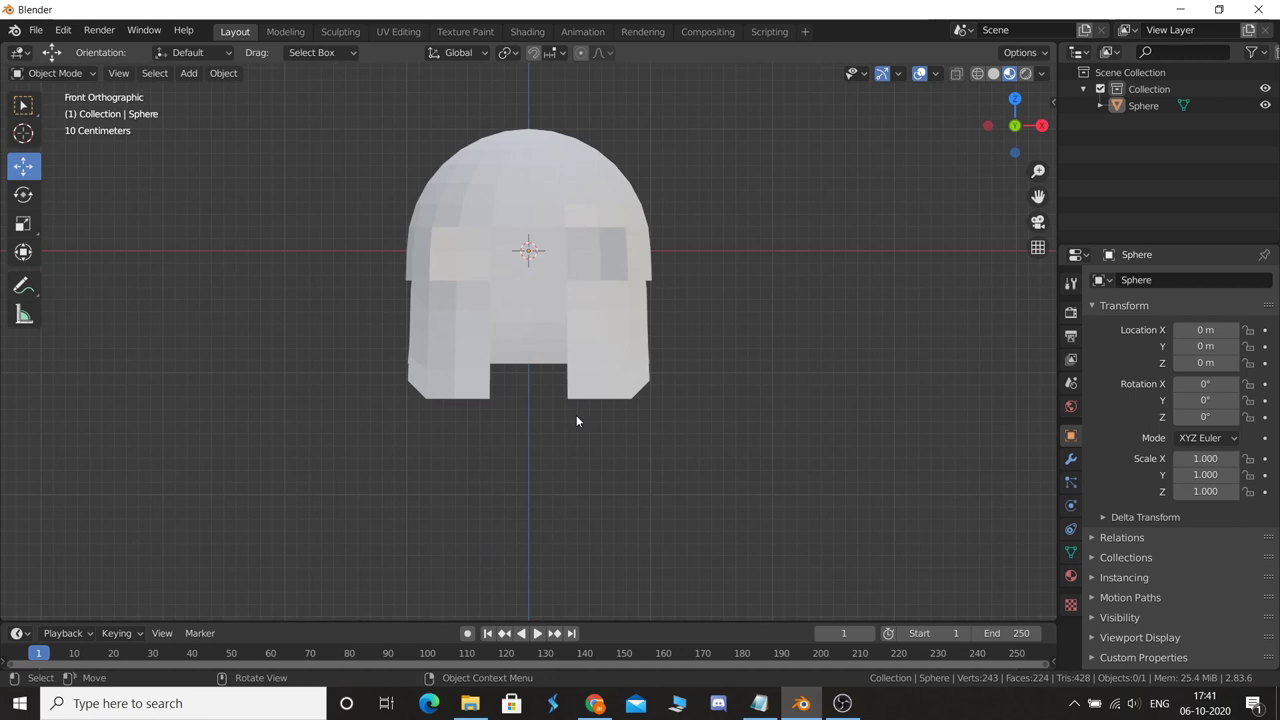
pyautogui.press('KP_3')
pyautogui.scroll(2, 567, 372)
pyautogui.scroll(-2, 583, 525)
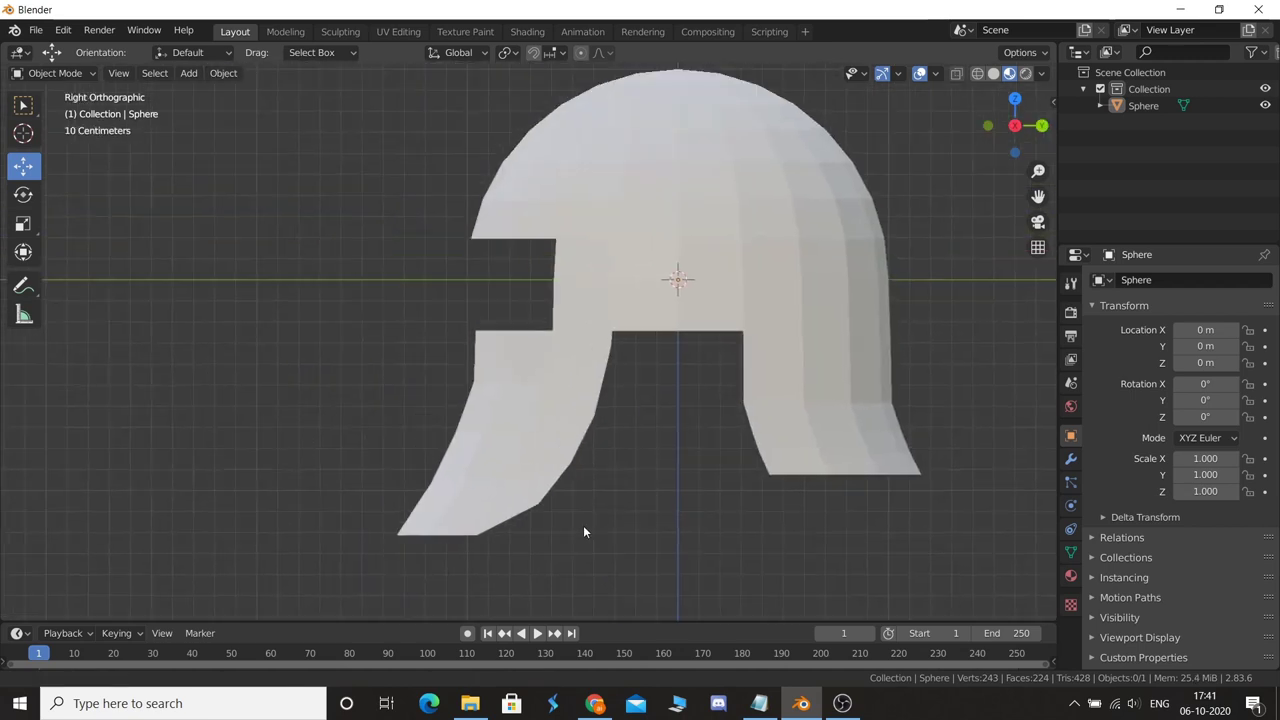
pyautogui.moveTo(583, 525)
pyautogui.mouseDown(button='middle')
pyautogui.moveTo(538, 470)
pyautogui.moveTo(593, 347)
pyautogui.mouseUp(button='middle')
pyautogui.press('Tab')
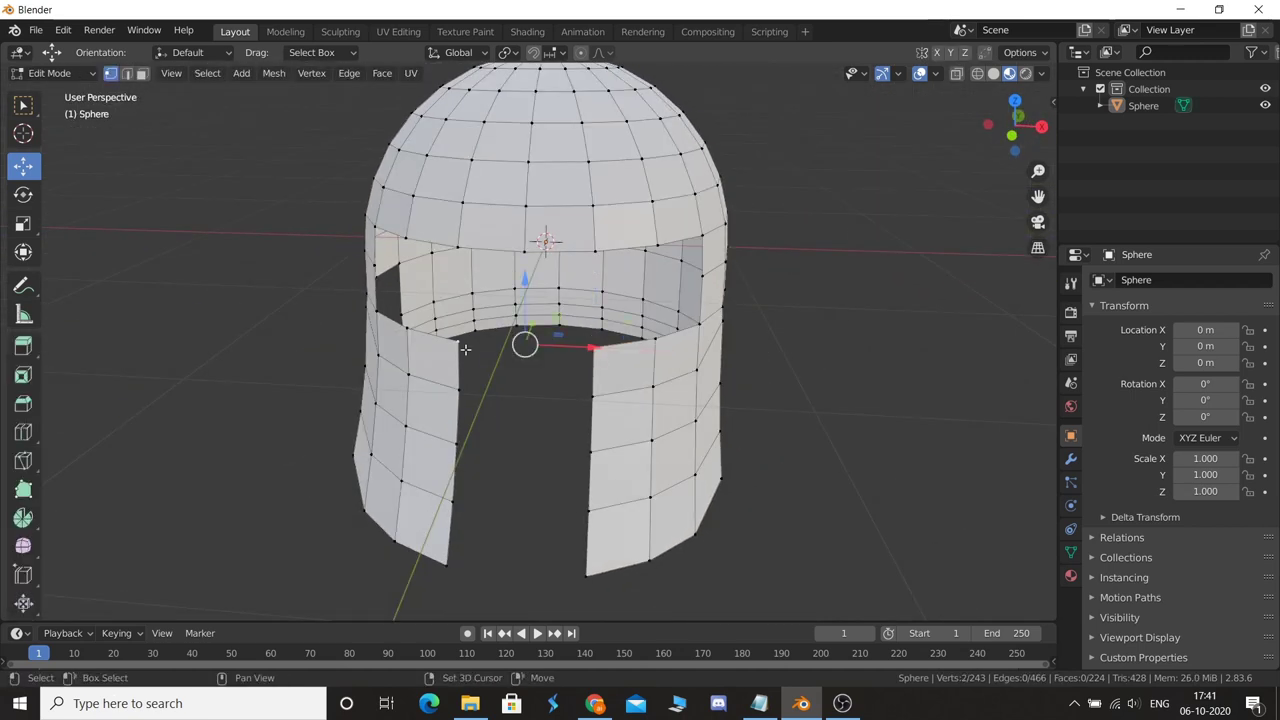
pyautogui.press('KP_1')
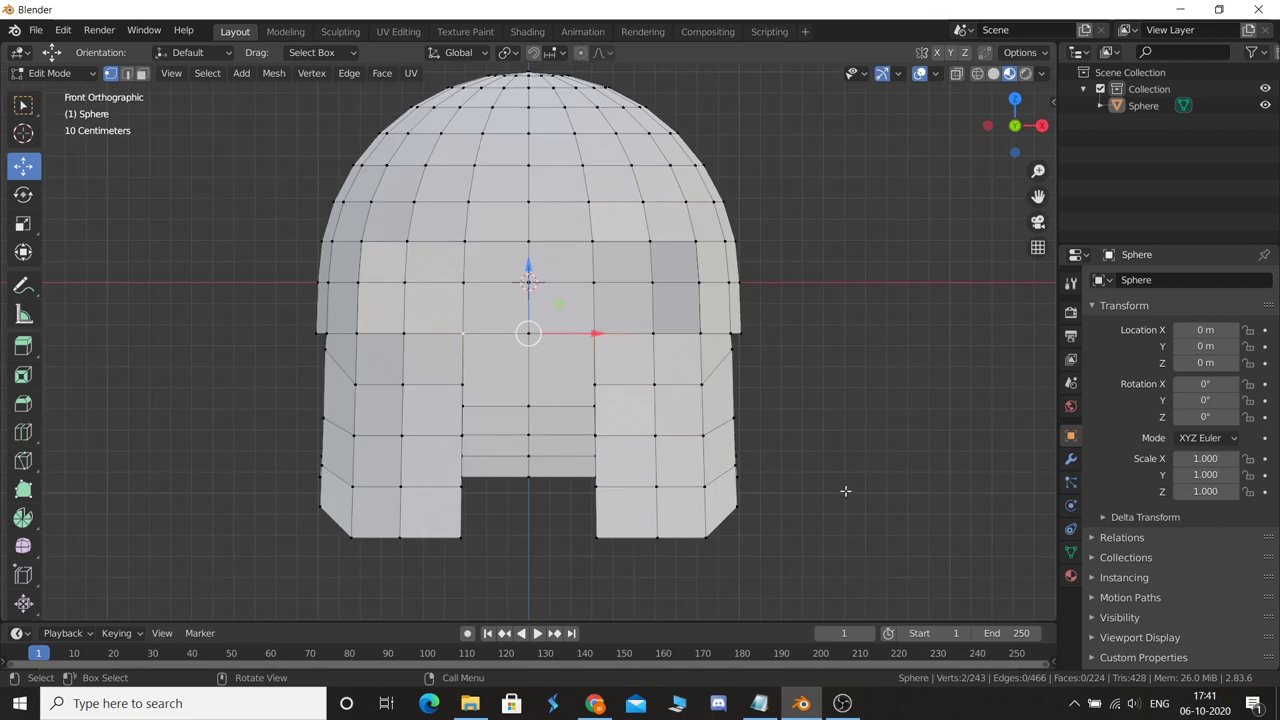
# - Scale the two face-opening vertices inward along X by 0.669
pyautogui.press('x')
pyautogui.press('s')
pyautogui.press('x')
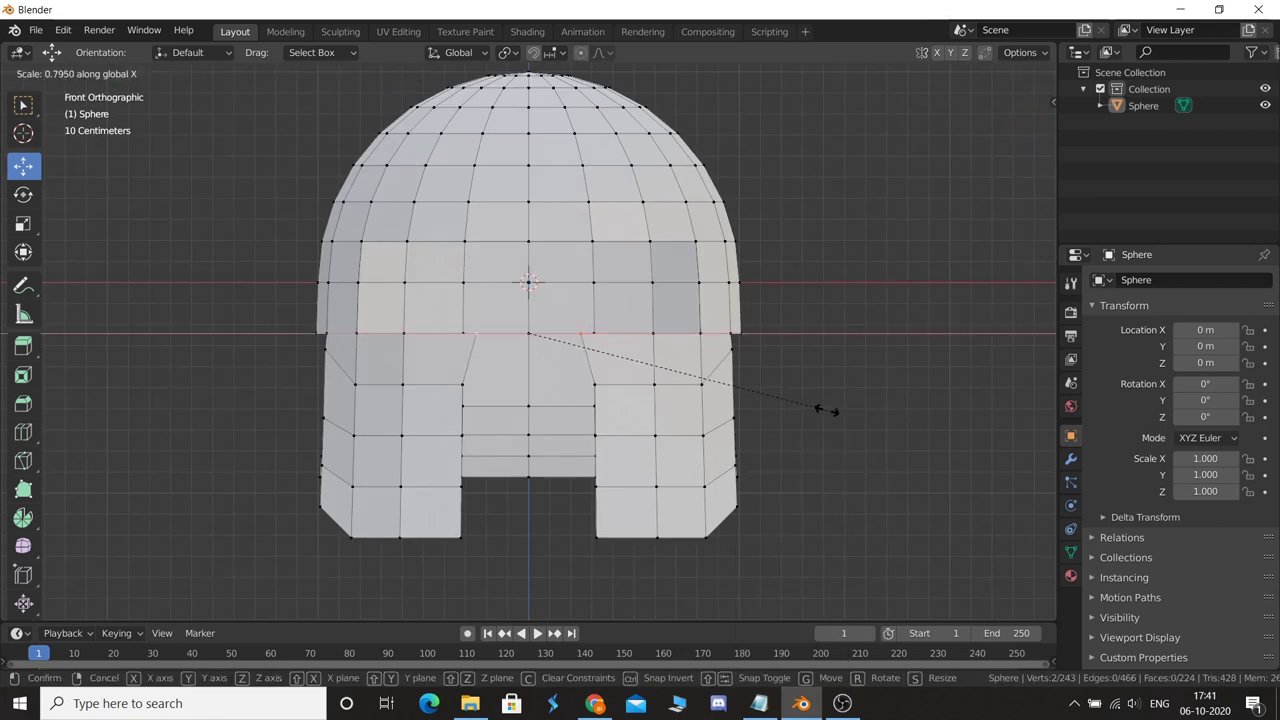
pyautogui.press('Escape')
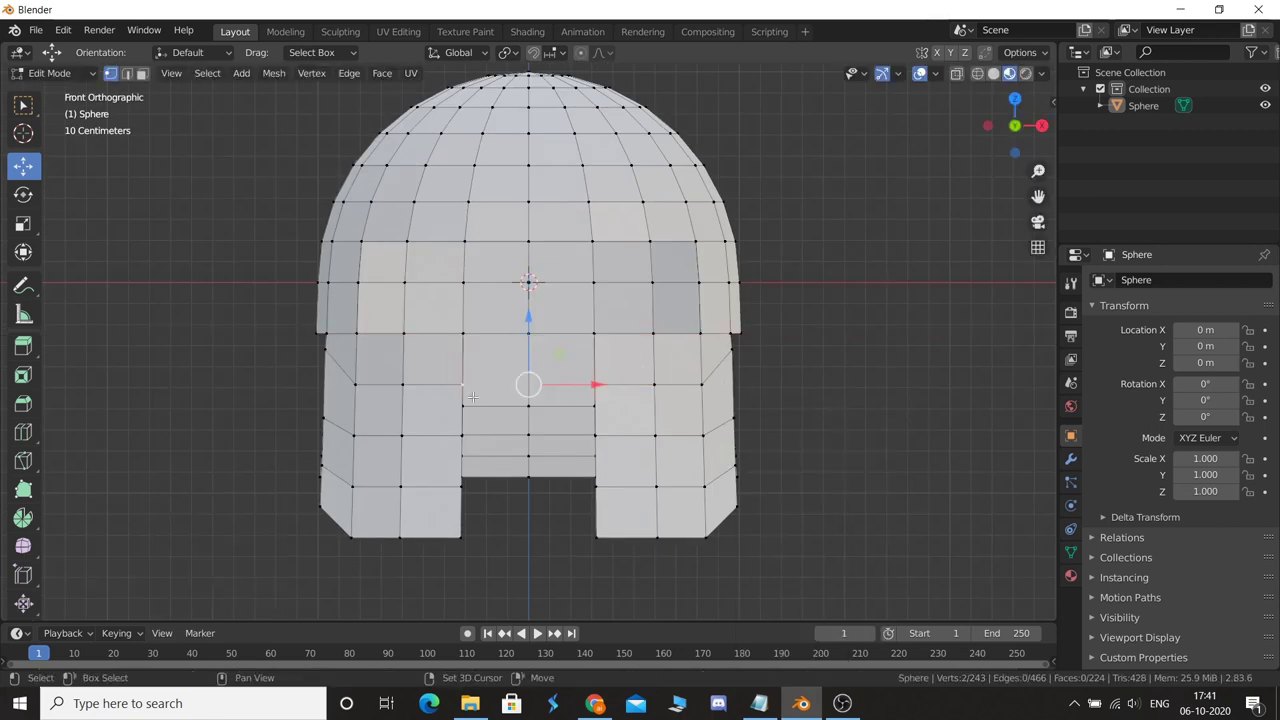
pyautogui.press('x')
pyautogui.press('s')
pyautogui.press('x')
pyautogui.click(810, 415)
pyautogui.moveTo(777, 409)
pyautogui.mouseDown(button='middle')
pyautogui.moveTo(757, 428)
pyautogui.moveTo(917, 429)
pyautogui.moveTo(834, 446)
pyautogui.moveTo(800, 420)
pyautogui.mouseUp(button='middle')
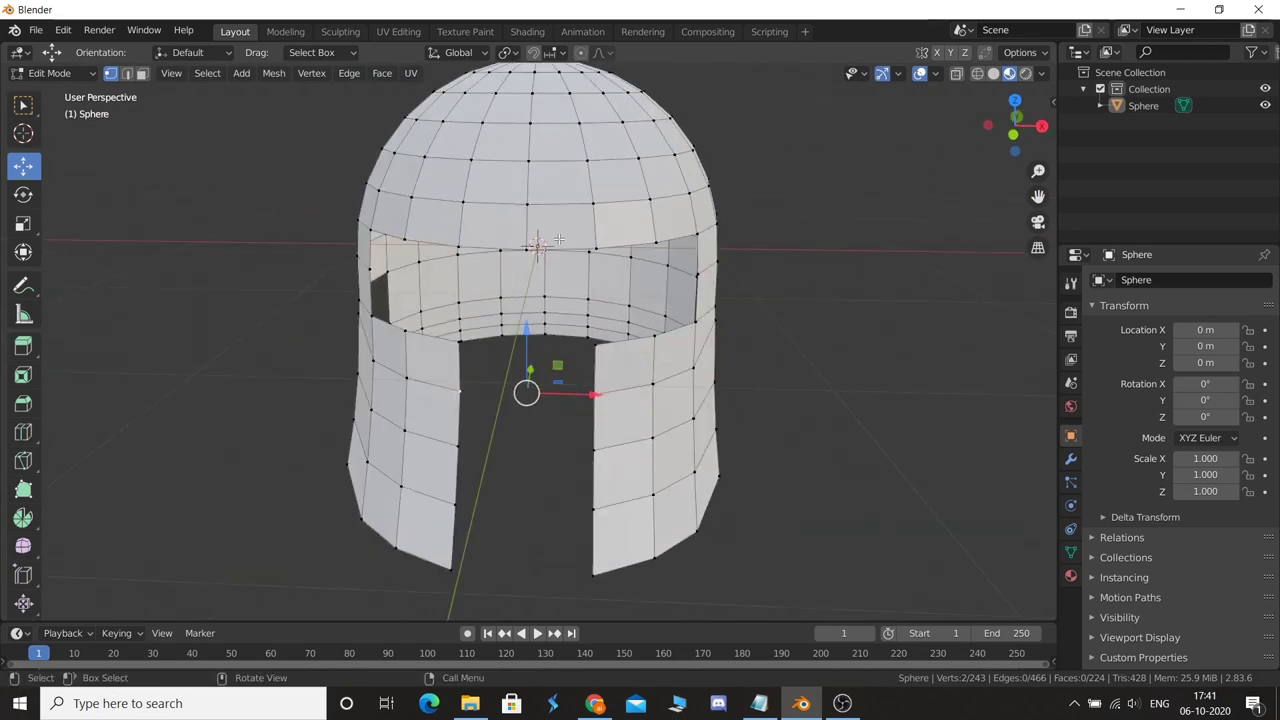
# - Extrude two centre brow edges straight down into a nose strip and taper its end to 0.339
pyautogui.click(127, 75)
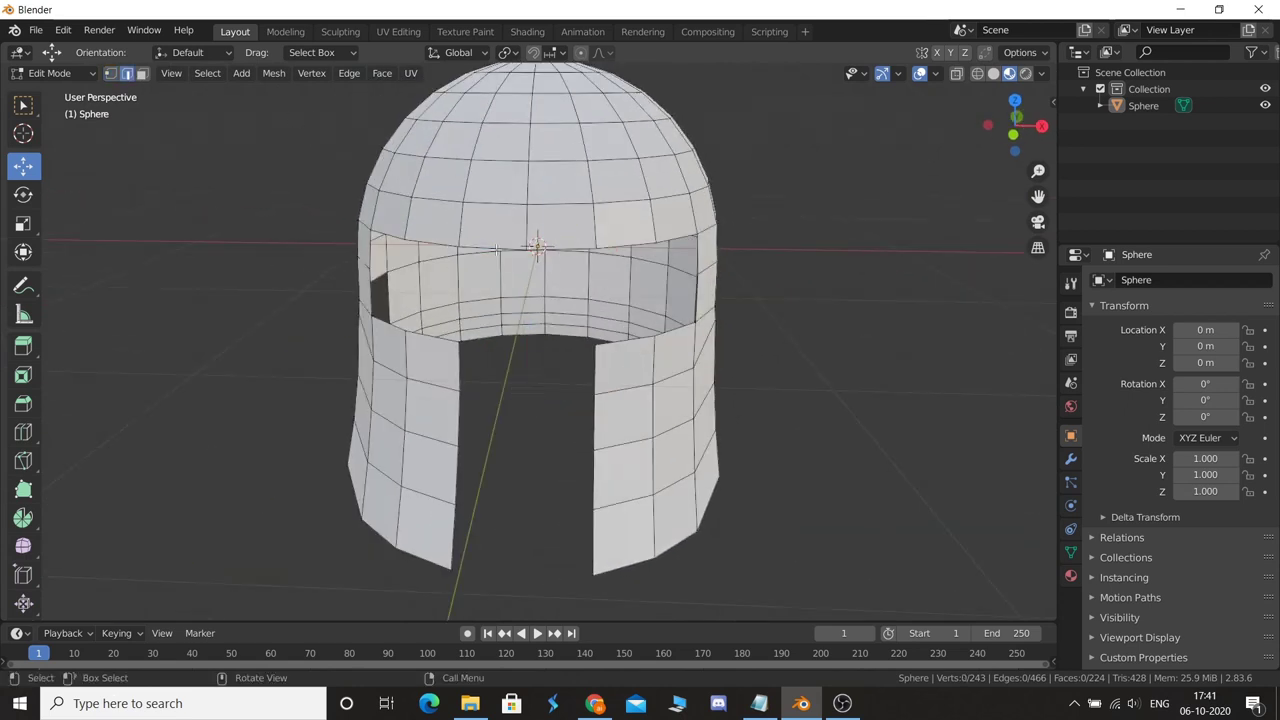
pyautogui.press('e')
pyautogui.rightClick(682, 300)
pyautogui.hotkey('ctrl', 'z')
pyautogui.click(502, 236)
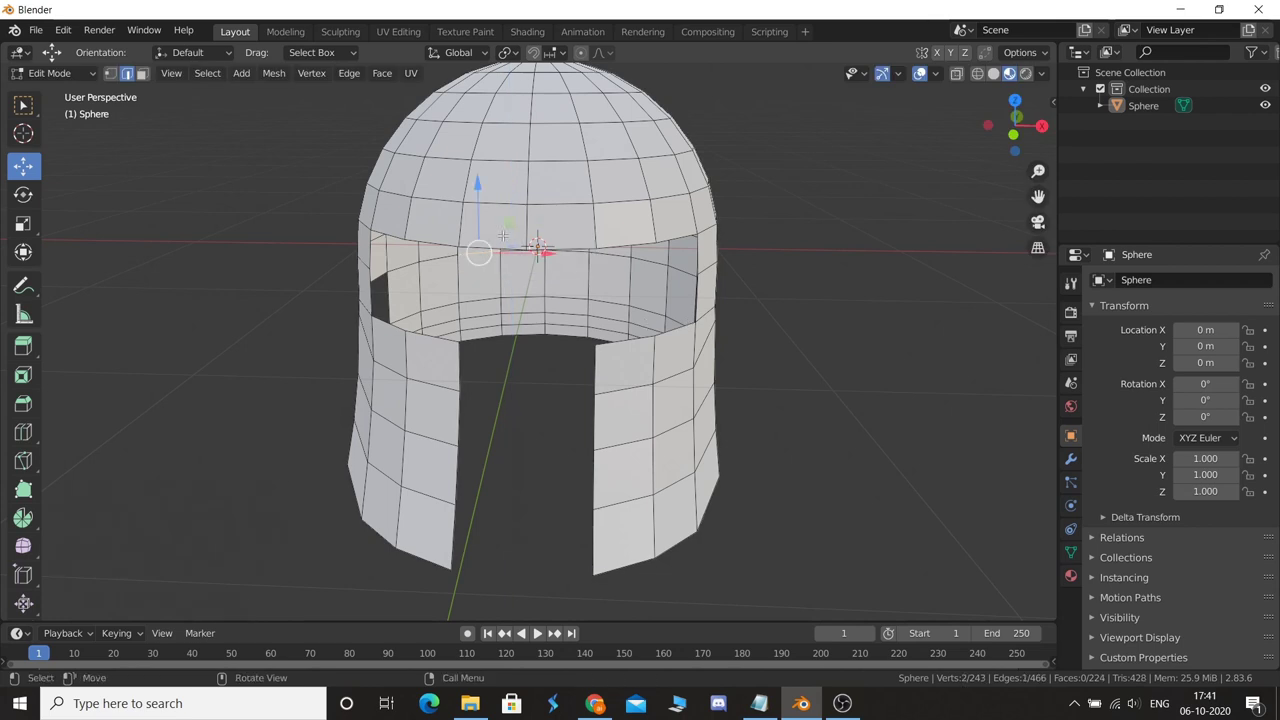
pyautogui.keyDown('shift'); pyautogui.click(573, 234); pyautogui.keyUp('shift')
pyautogui.press('e')
pyautogui.press('z')
pyautogui.click(626, 314)
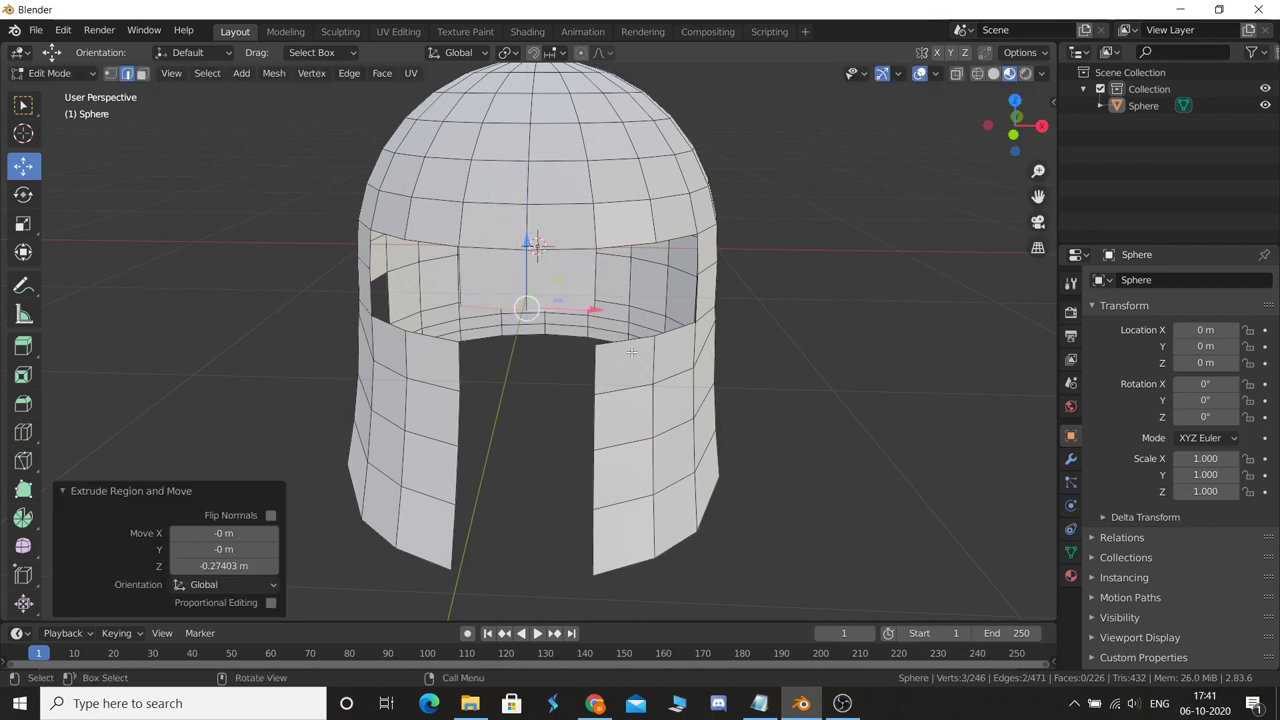
pyautogui.press('s')
pyautogui.click(577, 333)
# - Slide the nose guard tip forward from the side view, then return to Object Mode
pyautogui.moveTo(577, 333); pyautogui.dragTo(473, 313, button='middle')
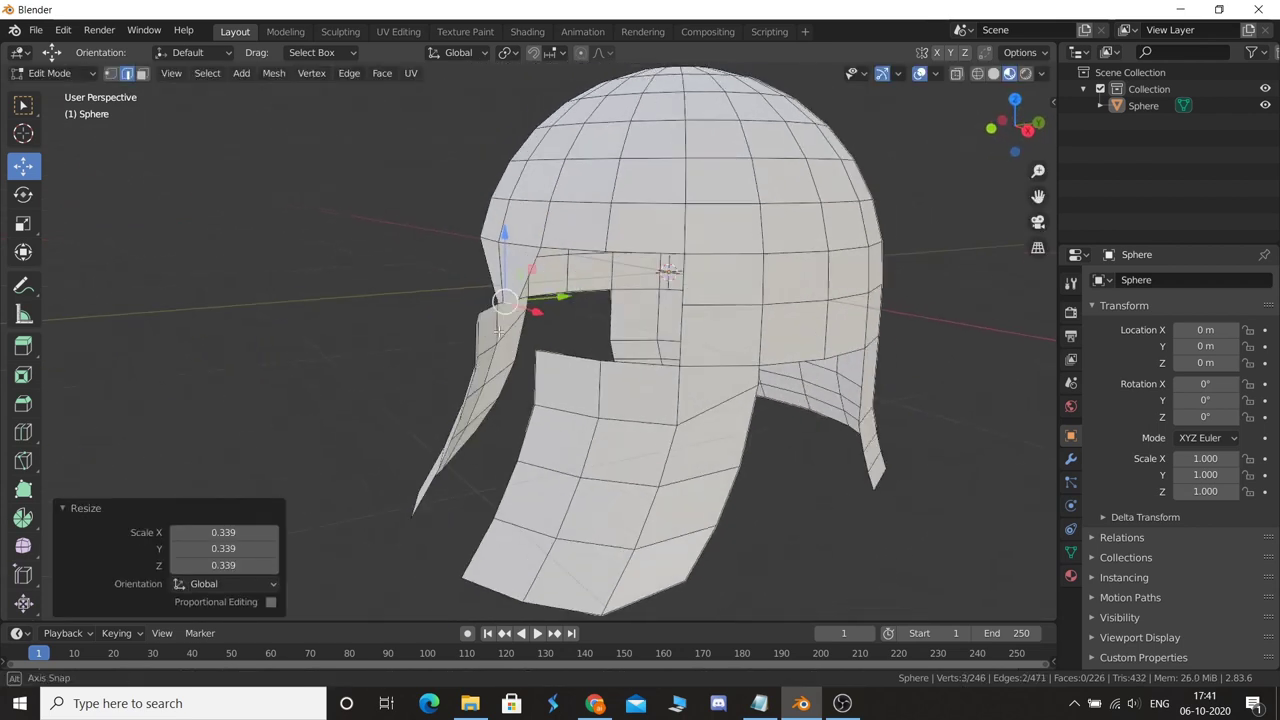
pyautogui.moveTo(544, 304); pyautogui.dragTo(541, 297)
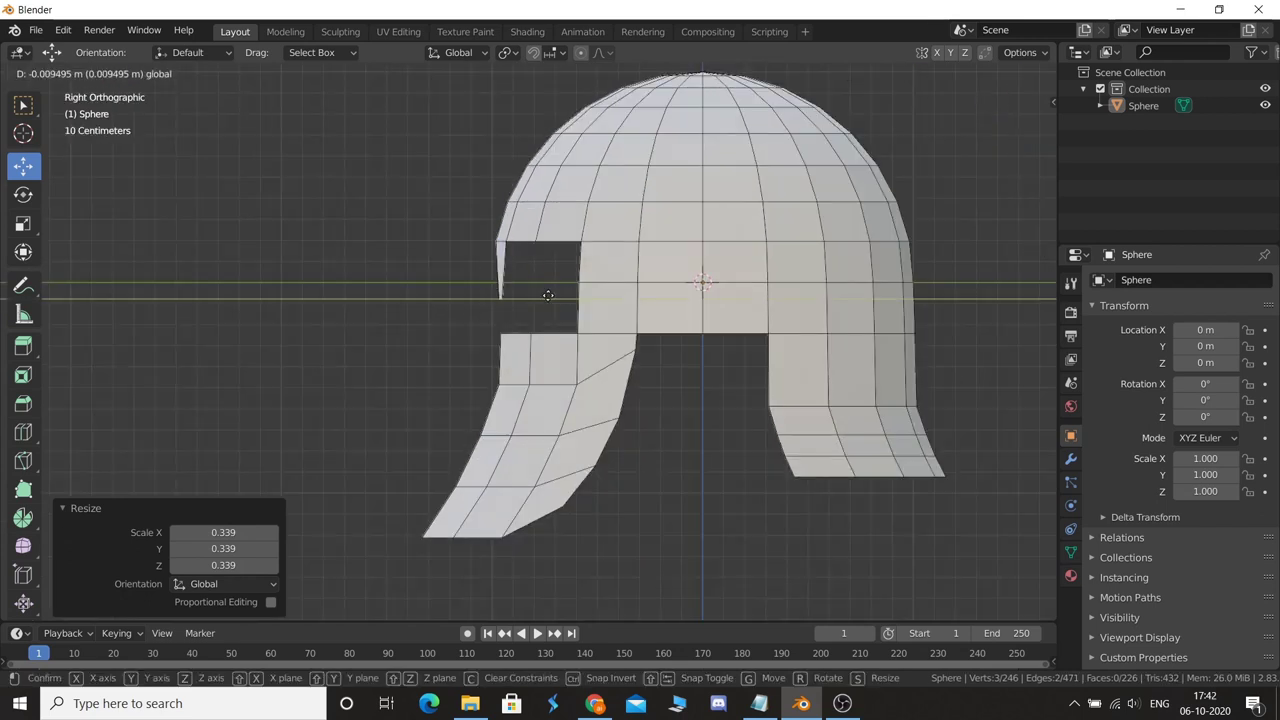
pyautogui.click(541, 297)
pyautogui.press('Tab')
pyautogui.scroll(-3, 406, 274)
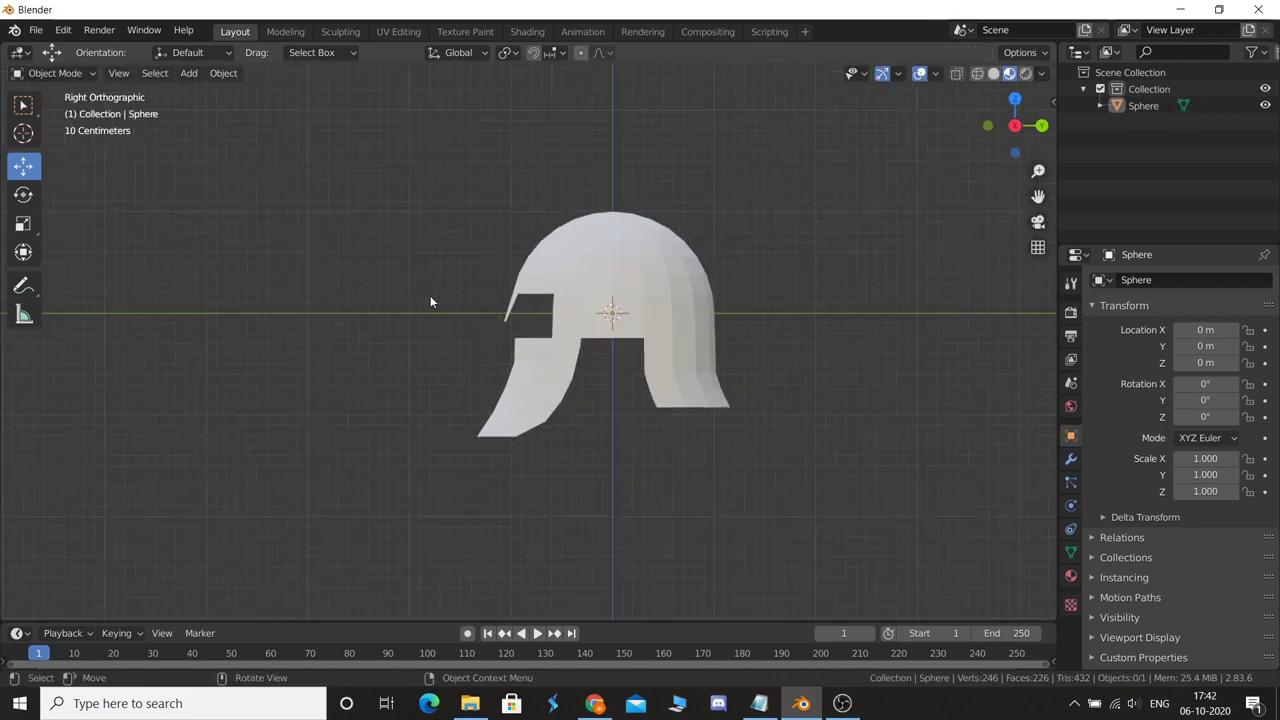
pyautogui.moveTo(430, 295)
pyautogui.mouseDown(button='middle')
pyautogui.moveTo(652, 327)
pyautogui.moveTo(464, 391)
pyautogui.moveTo(381, 325)
pyautogui.moveTo(431, 307)
pyautogui.mouseUp(button='middle')
pyautogui.press('KP_3')
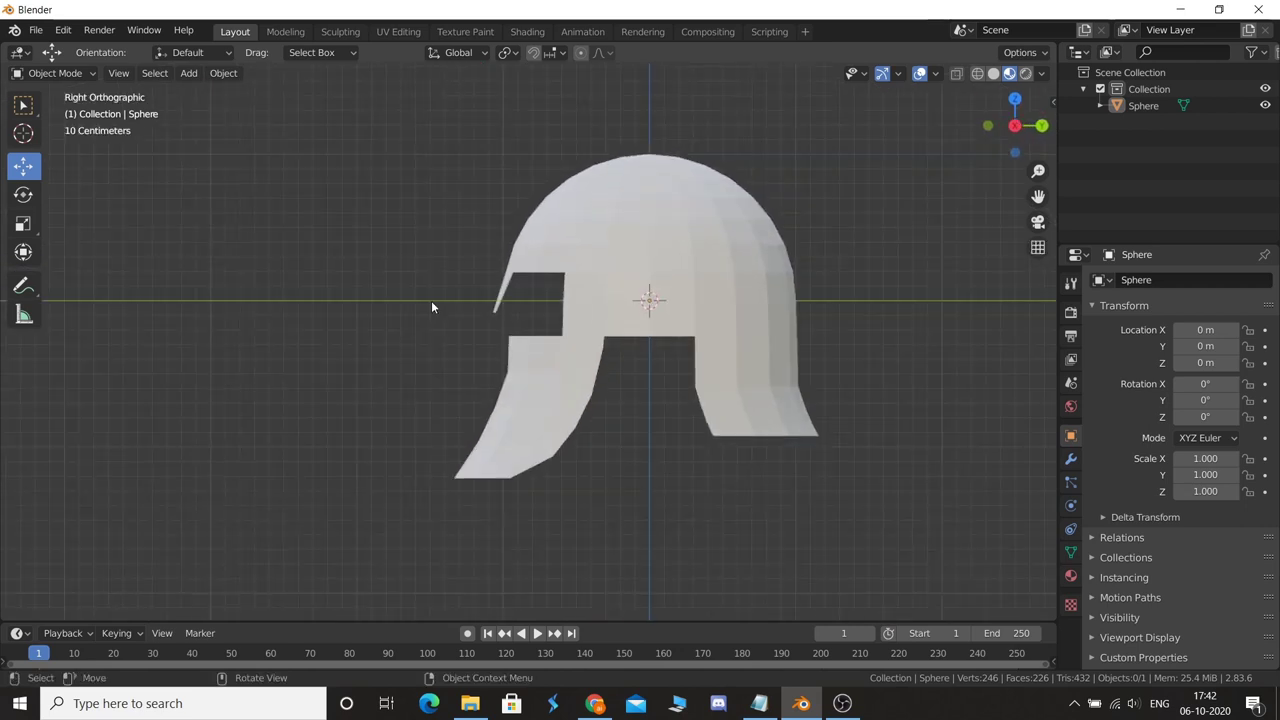
pyautogui.click(667, 244)
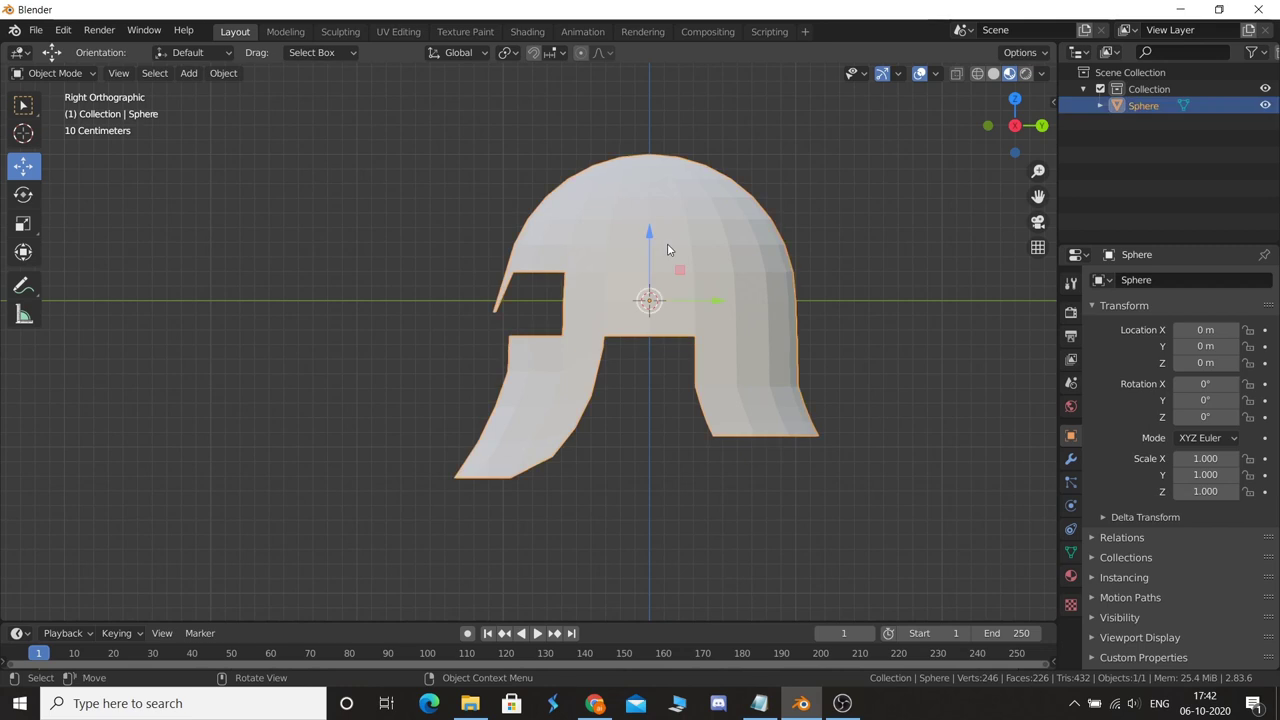
pyautogui.hotkey('shift', 'a')
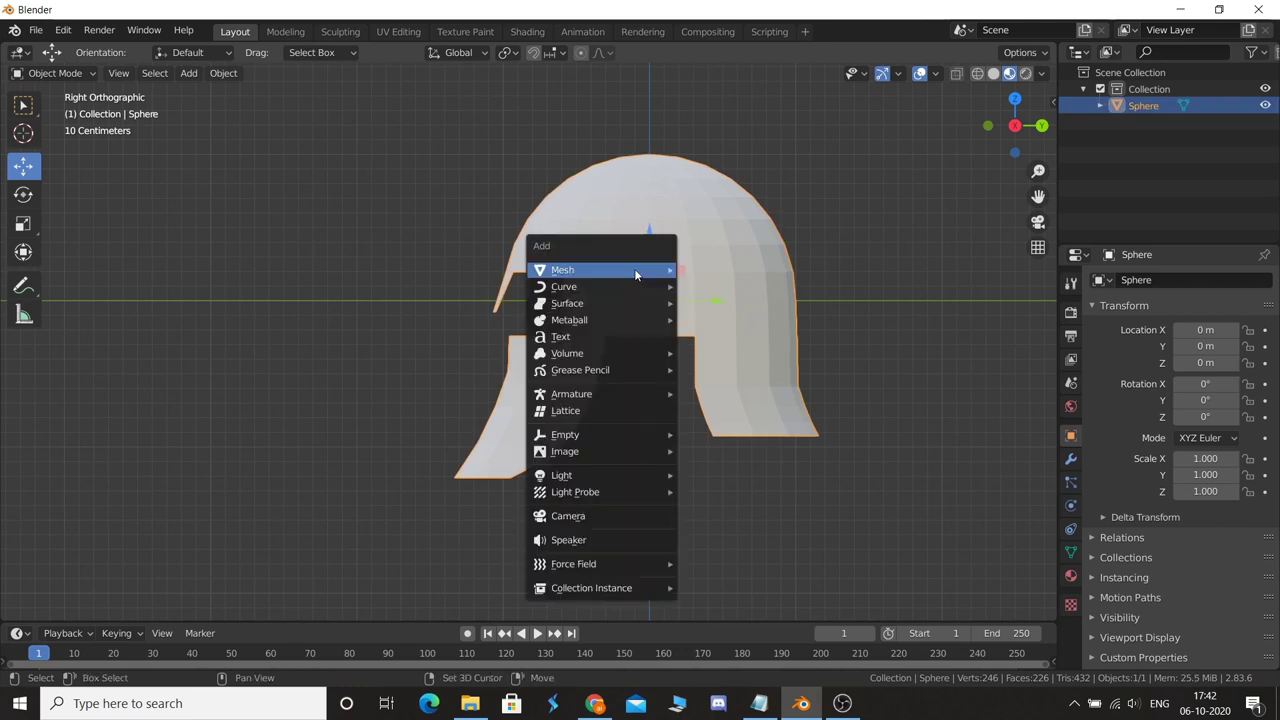
pyautogui.click(912, 416)
pyautogui.moveTo(519, 461)
pyautogui.mouseDown(button='middle')
pyautogui.moveTo(680, 478)
pyautogui.moveTo(551, 462)
pyautogui.moveTo(542, 493)
pyautogui.mouseUp(button='middle')
# - Add a Subdivision Surface modifier to the helmet with 3 viewport levels
pyautogui.scroll(3, 542, 493)
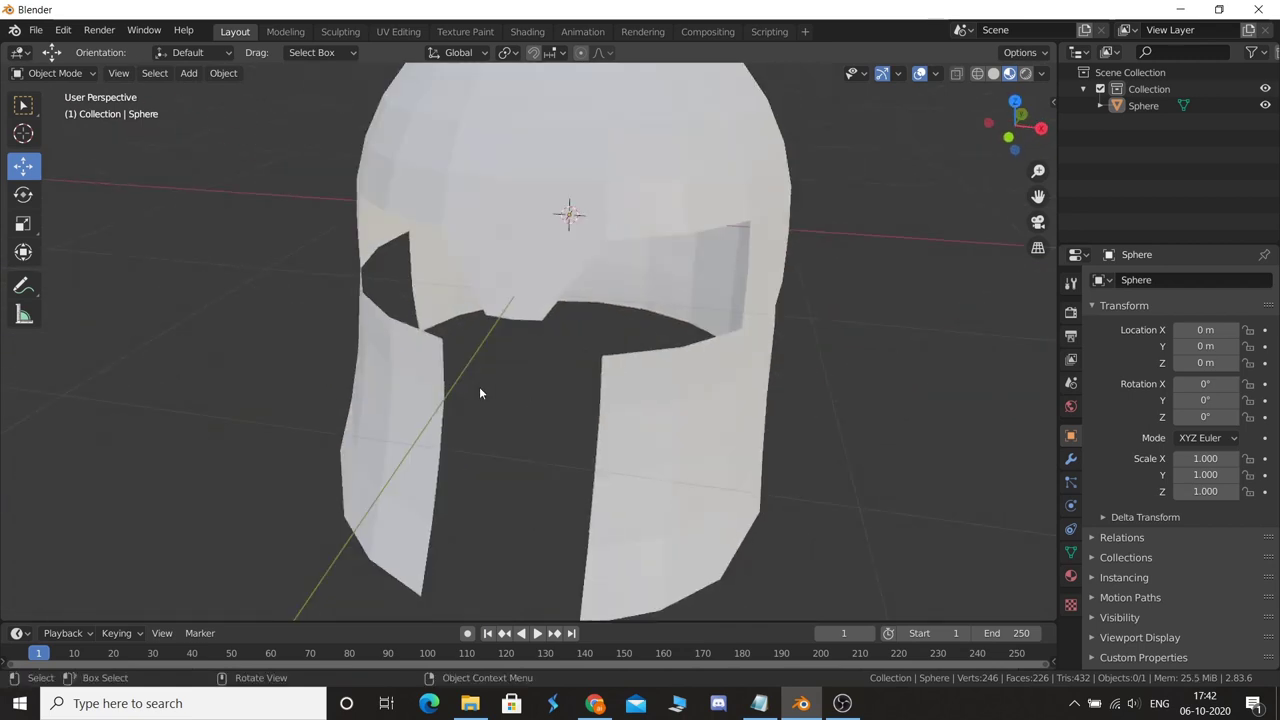
pyautogui.moveTo(479, 386); pyautogui.dragTo(300, 330, button='middle')
pyautogui.click(260, 300)
pyautogui.click(1070, 458)
pyautogui.click(1175, 284)
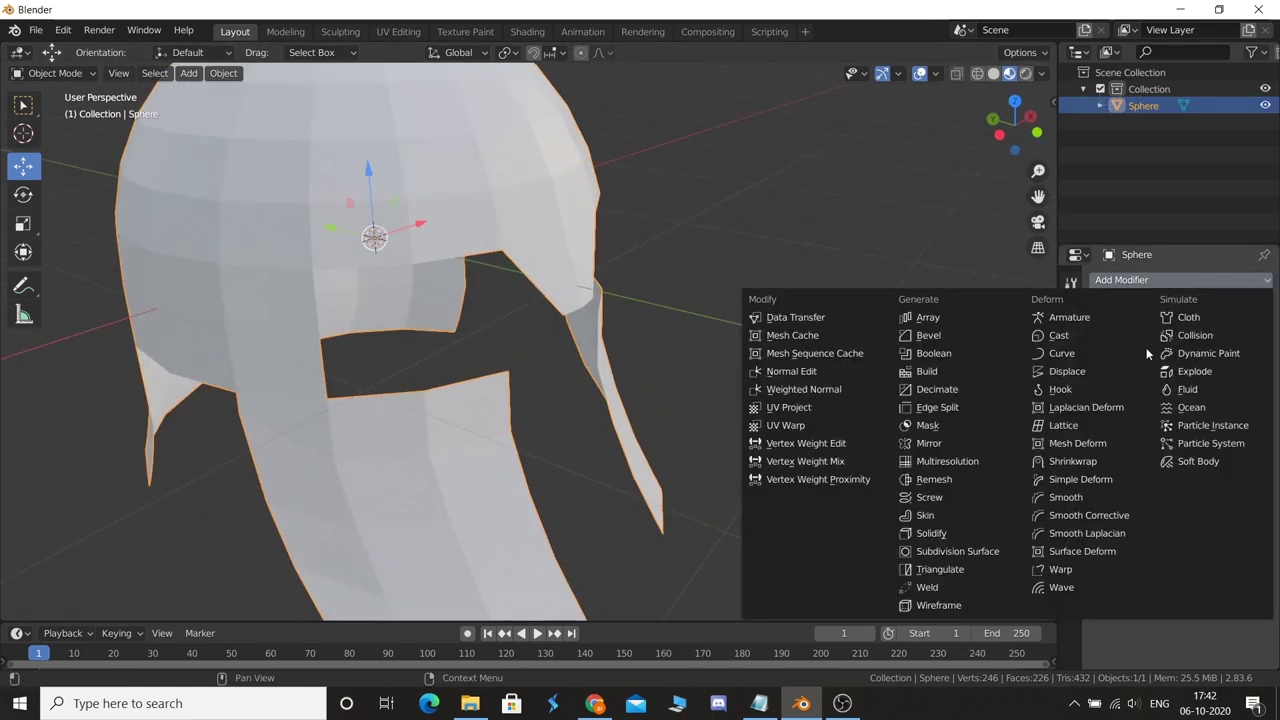
pyautogui.click(987, 554)
pyautogui.scroll(-3, 845, 472)
pyautogui.moveTo(845, 472)
pyautogui.mouseDown(button='middle')
pyautogui.moveTo(654, 420)
pyautogui.moveTo(600, 383)
pyautogui.mouseUp(button='middle')
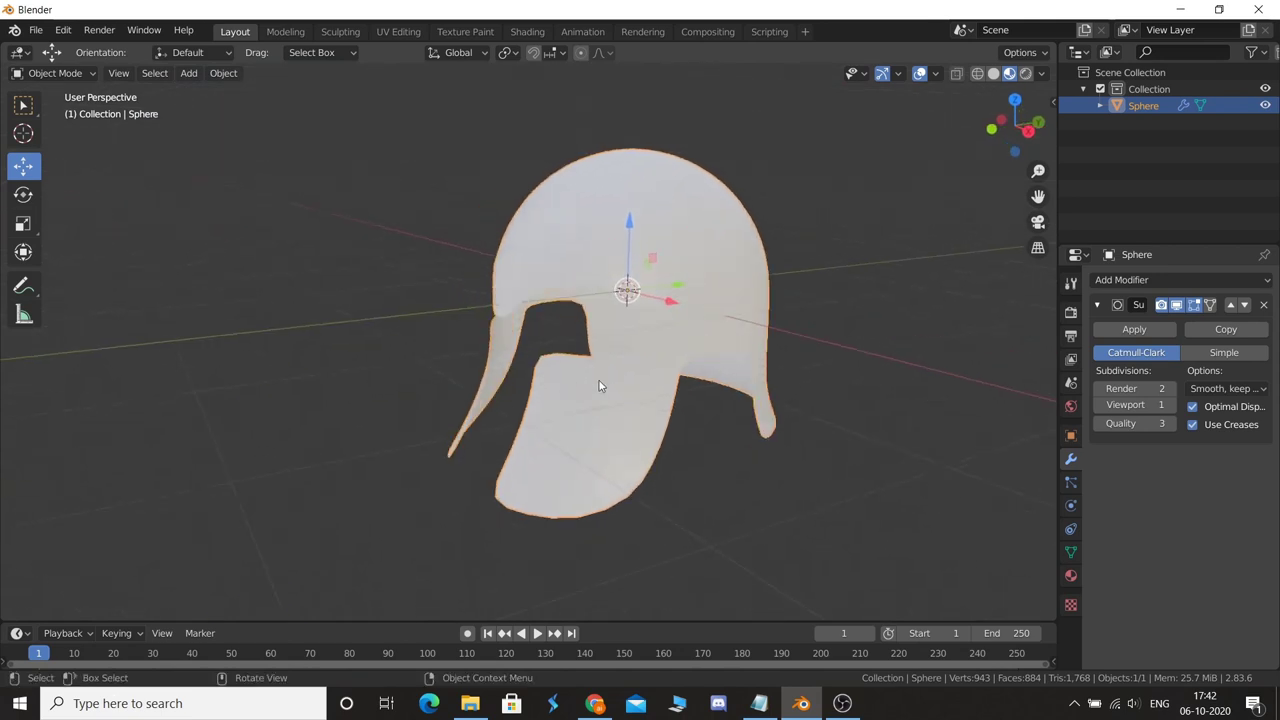
pyautogui.moveTo(1160, 405); pyautogui.dragTo(1180, 408)
# - Add a Solidify modifier giving the helmet shell a 0.03 m thickness
pyautogui.click(682, 538)
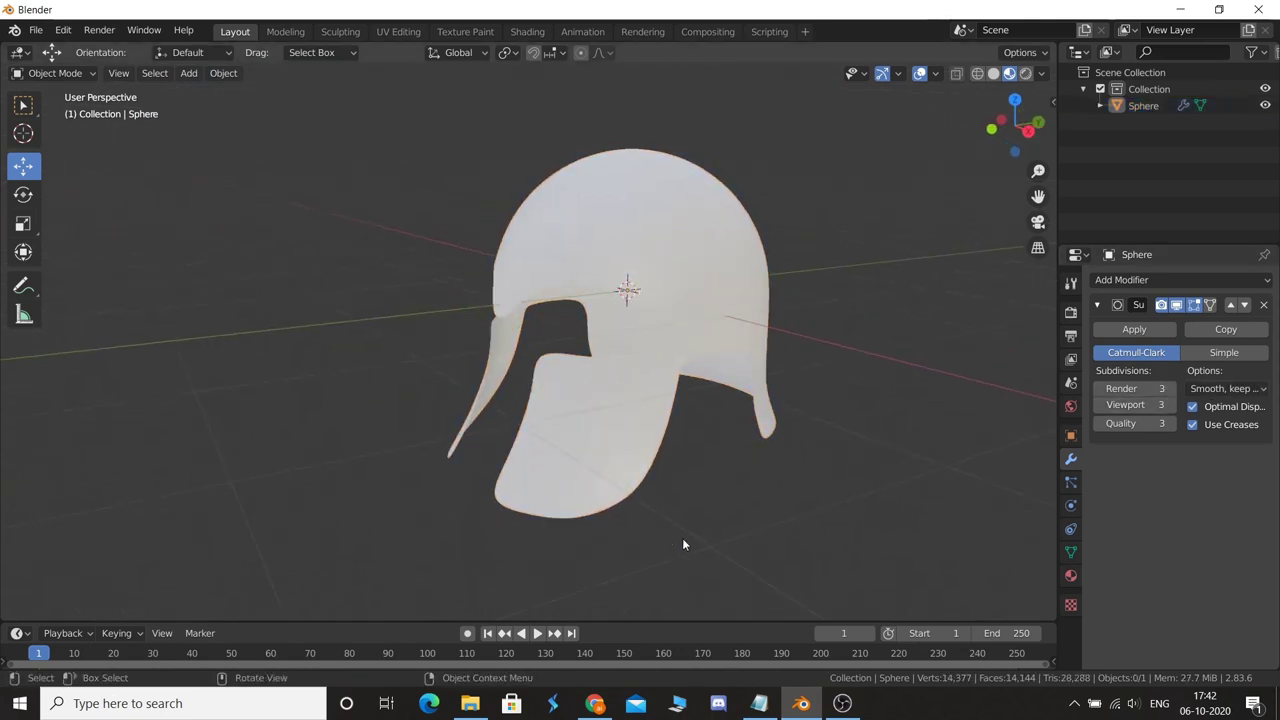
pyautogui.moveTo(682, 538); pyautogui.dragTo(910, 474, button='middle')
pyautogui.scroll(3, 601, 505)
pyautogui.moveTo(601, 505); pyautogui.dragTo(452, 491, button='middle')
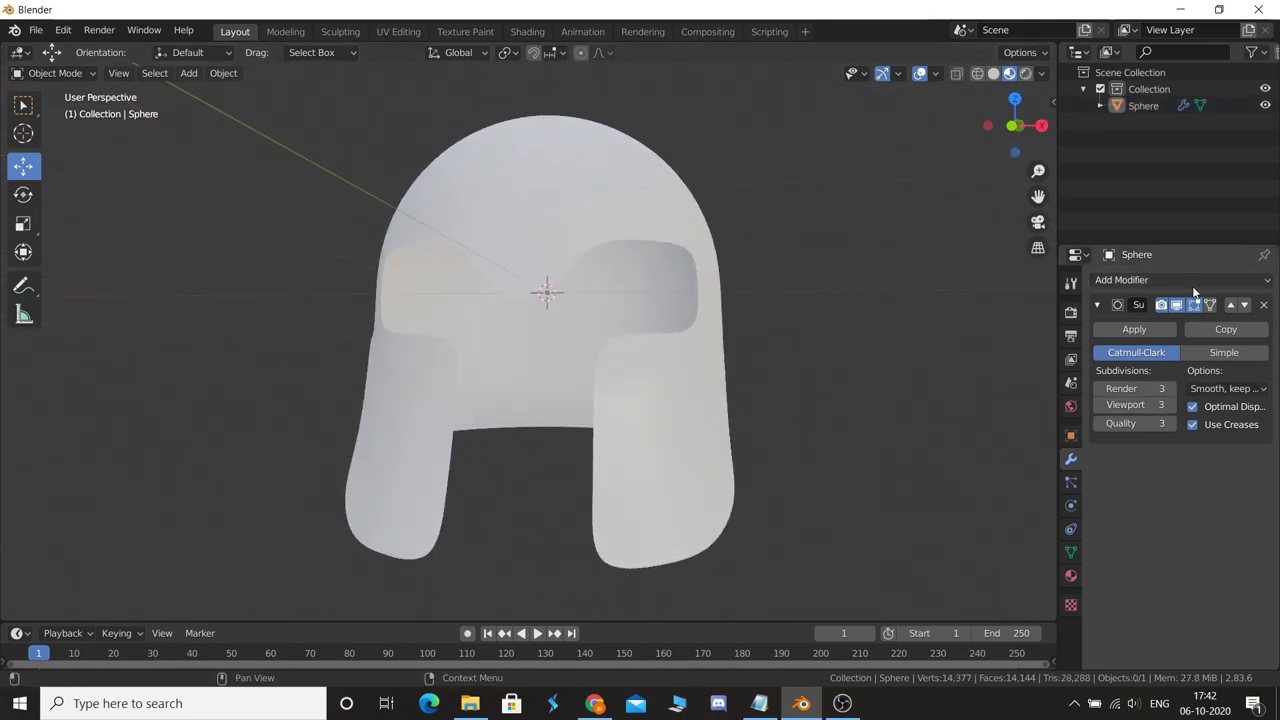
pyautogui.click(1140, 280)
pyautogui.click(935, 533)
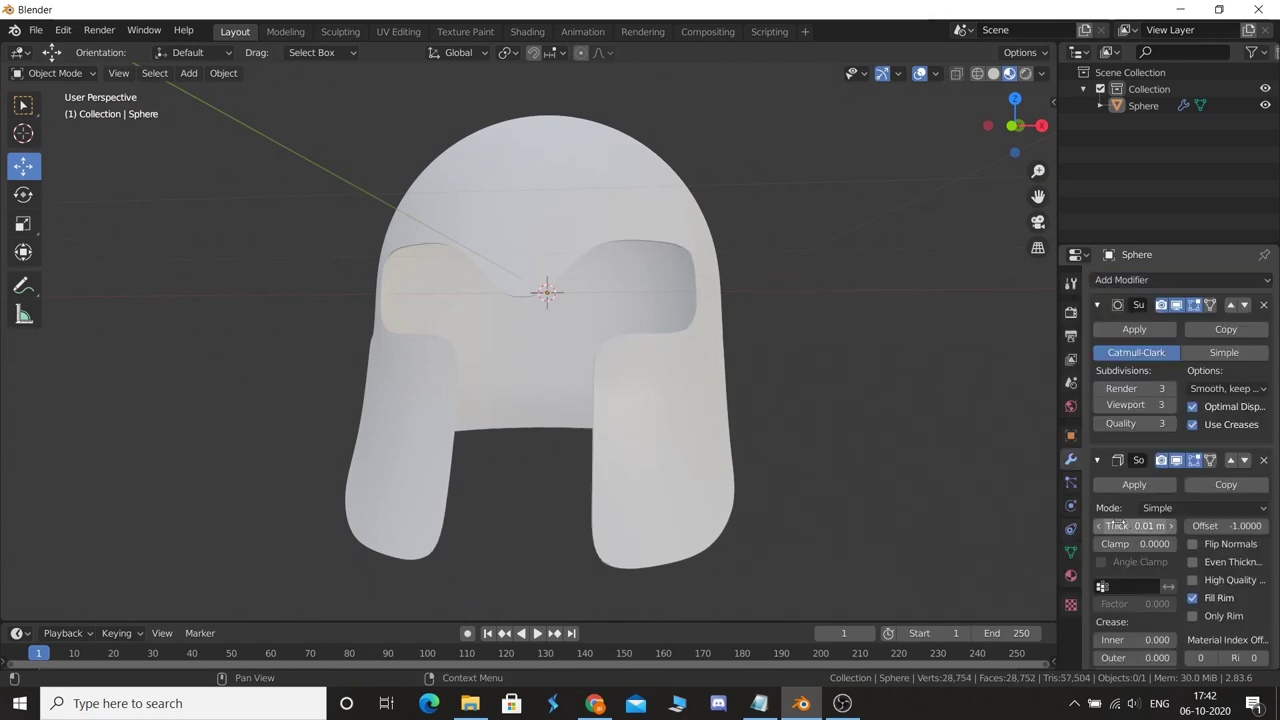
pyautogui.moveTo(1165, 525); pyautogui.dragTo(1185, 525)
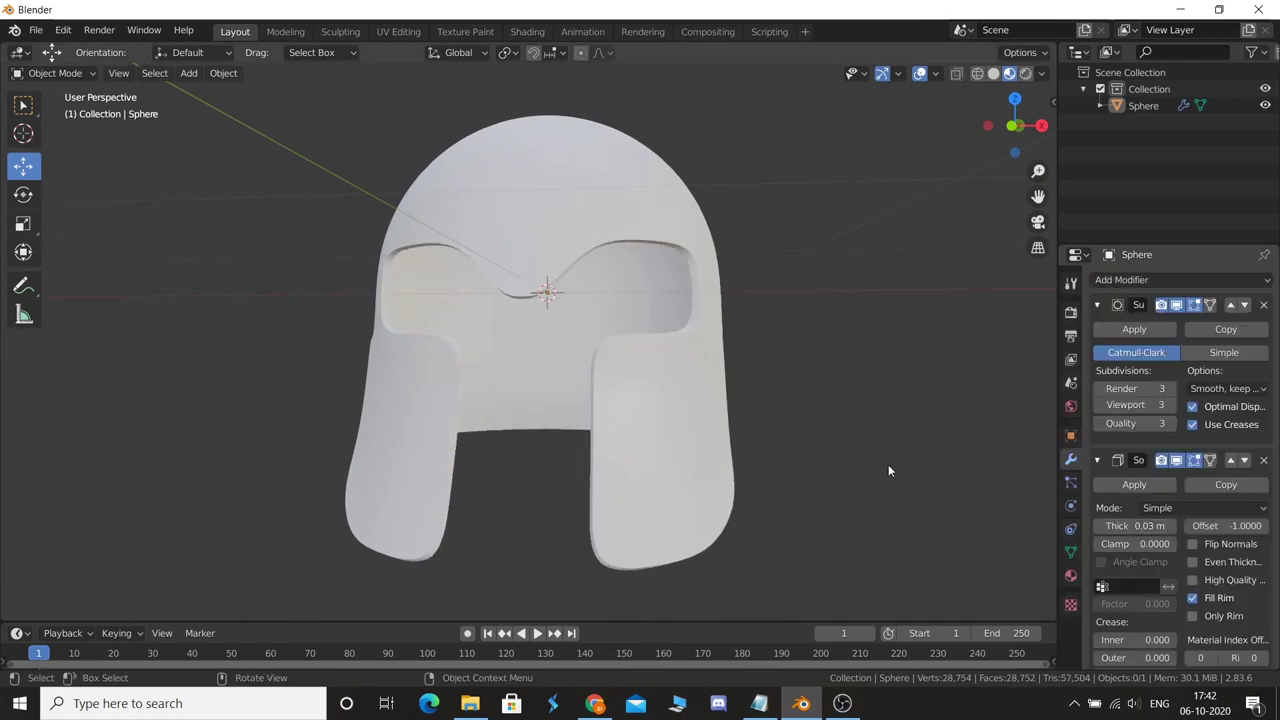
# - Collapse both modifier panels and hide their effects in the viewport, then inspect the helmet
pyautogui.moveTo(888, 464)
pyautogui.mouseDown(button='middle')
pyautogui.moveTo(803, 512)
pyautogui.moveTo(741, 482)
pyautogui.moveTo(1012, 422)
pyautogui.mouseUp(button='middle')
pyautogui.click(1097, 460)
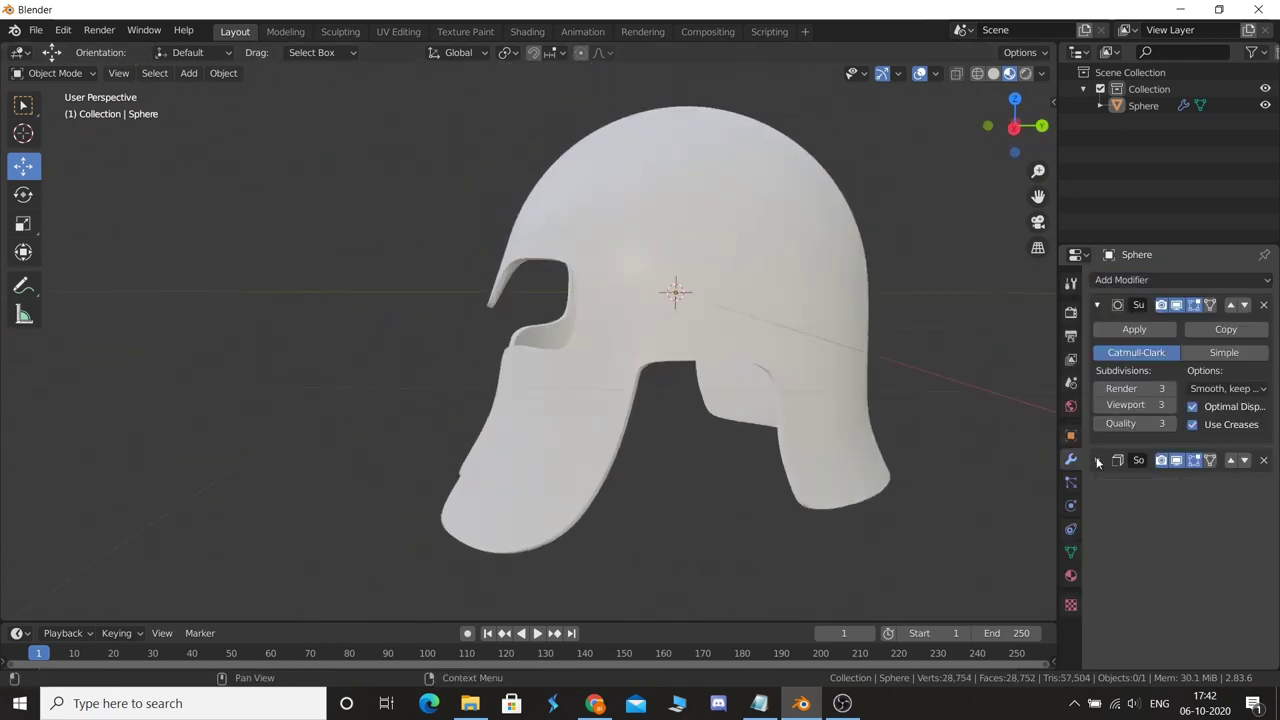
pyautogui.click(1097, 305)
pyautogui.click(1176, 305)
pyautogui.click(1176, 333)
pyautogui.moveTo(626, 445)
pyautogui.mouseDown(button='middle')
pyautogui.moveTo(837, 440)
pyautogui.moveTo(790, 459)
pyautogui.mouseUp(button='middle')
pyautogui.moveTo(586, 333); pyautogui.dragTo(545, 364, button='middle')
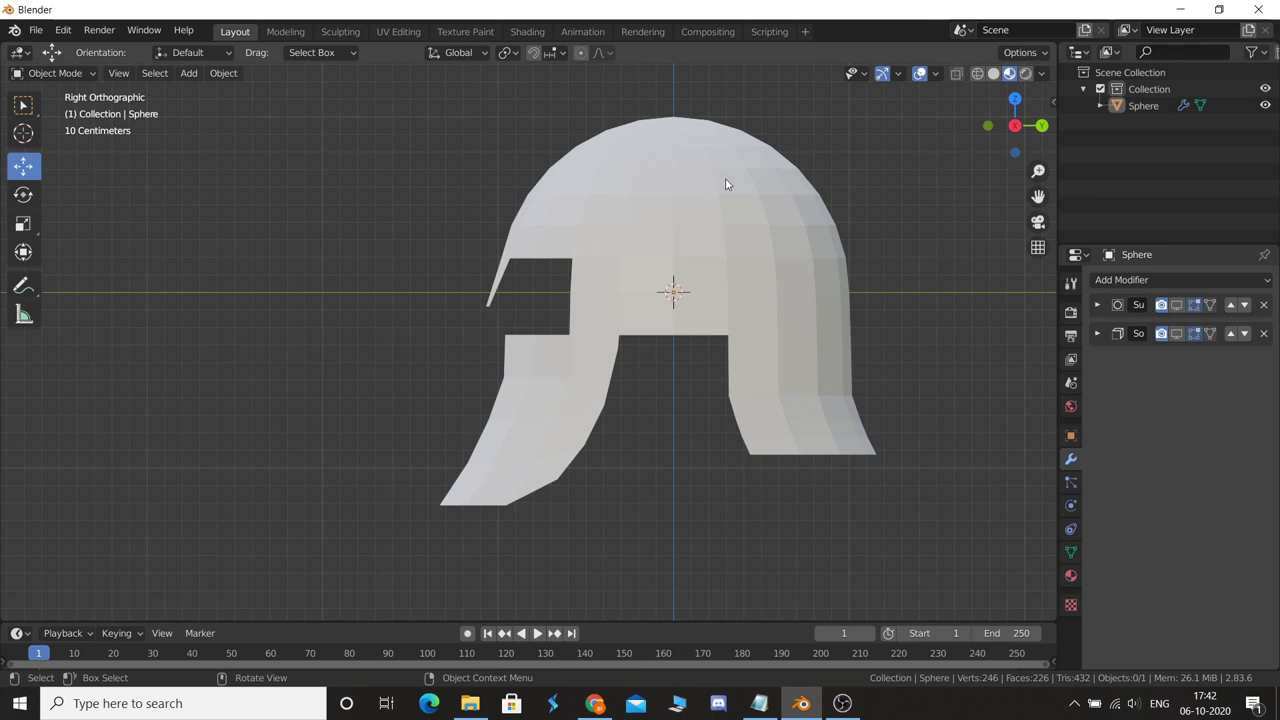
pyautogui.keyDown('shift'); pyautogui.moveTo(727, 184); pyautogui.dragTo(655, 281, button='middle'); pyautogui.keyUp('shift')
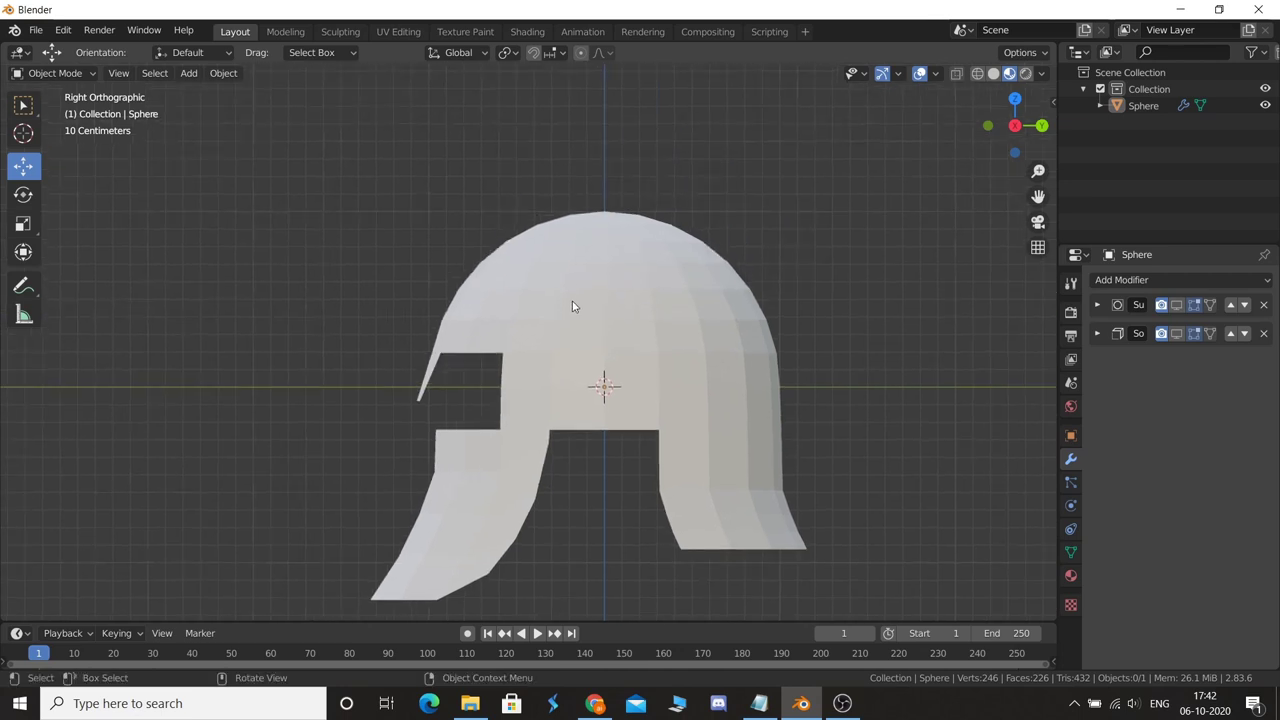
pyautogui.moveTo(573, 306); pyautogui.dragTo(676, 361, button='middle')
# - Briefly enter face-select Edit Mode, then return to Object Mode in front view and bring up the Add menu
pyautogui.press('Tab')
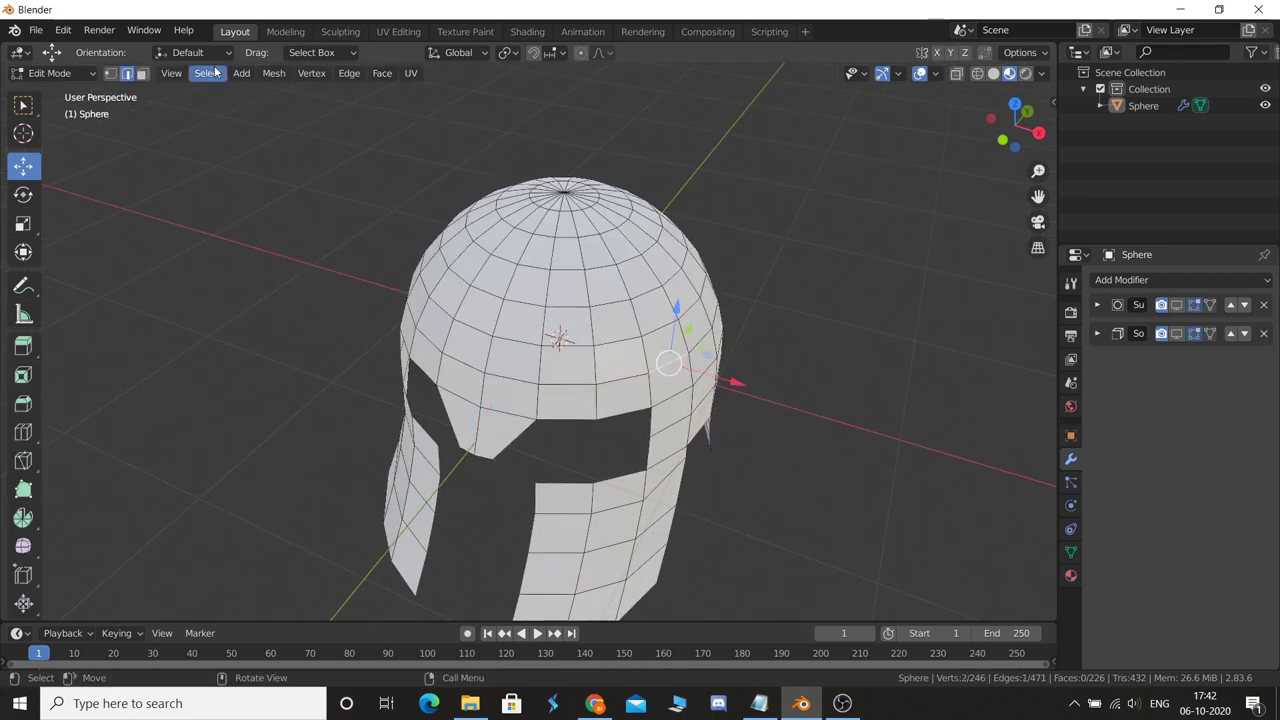
pyautogui.click(142, 74)
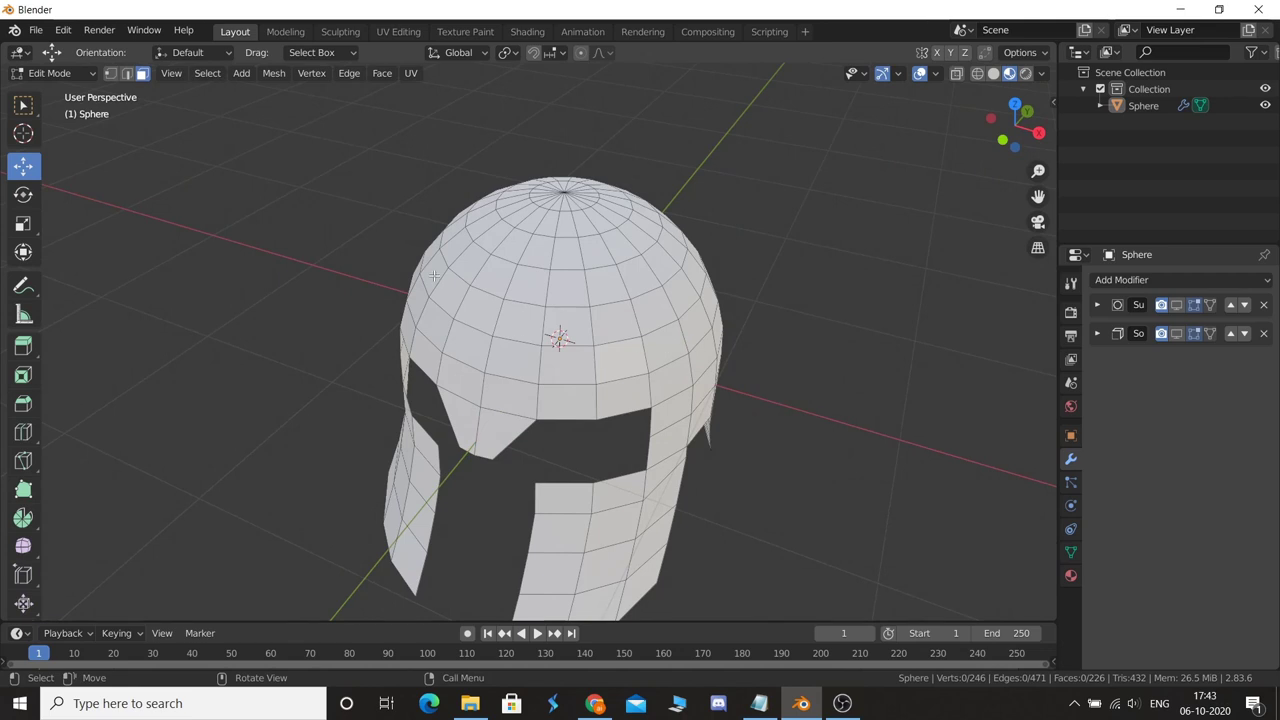
pyautogui.press('z')
pyautogui.click(314, 307)
pyautogui.press('KP_3')
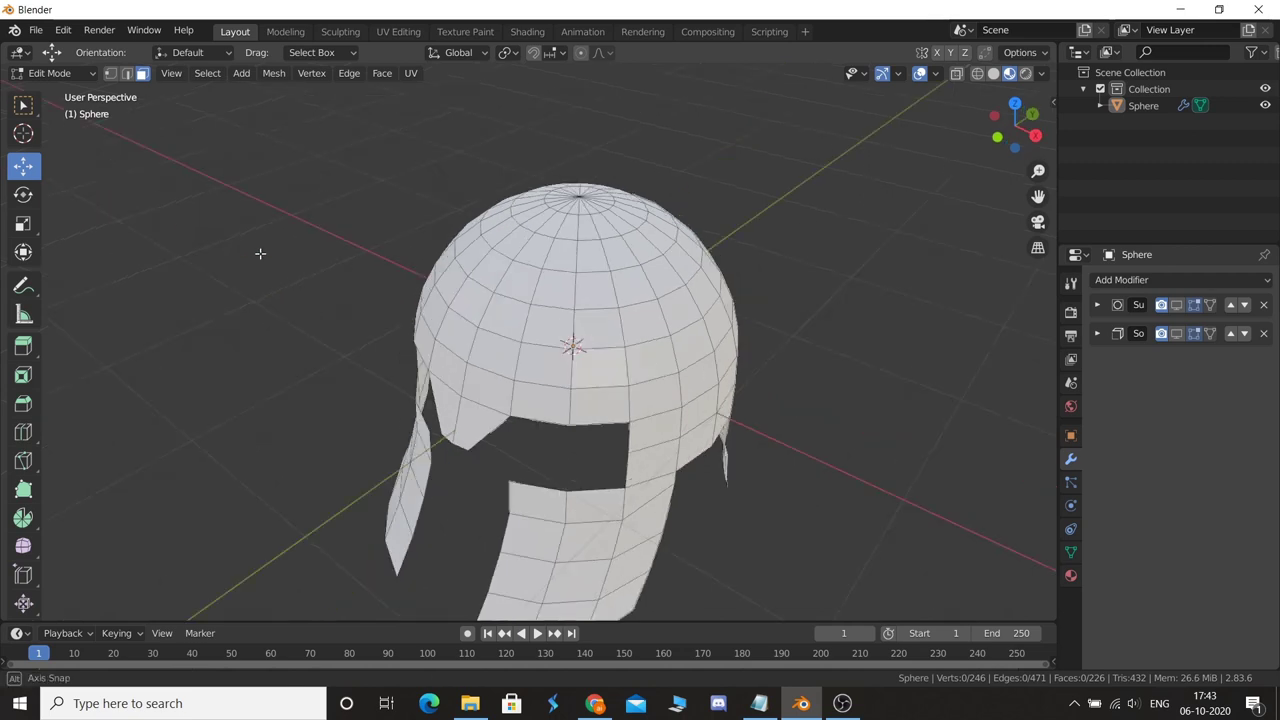
pyautogui.press('Tab')
pyautogui.press('KP_1')
pyautogui.hotkey('shift', 'a')
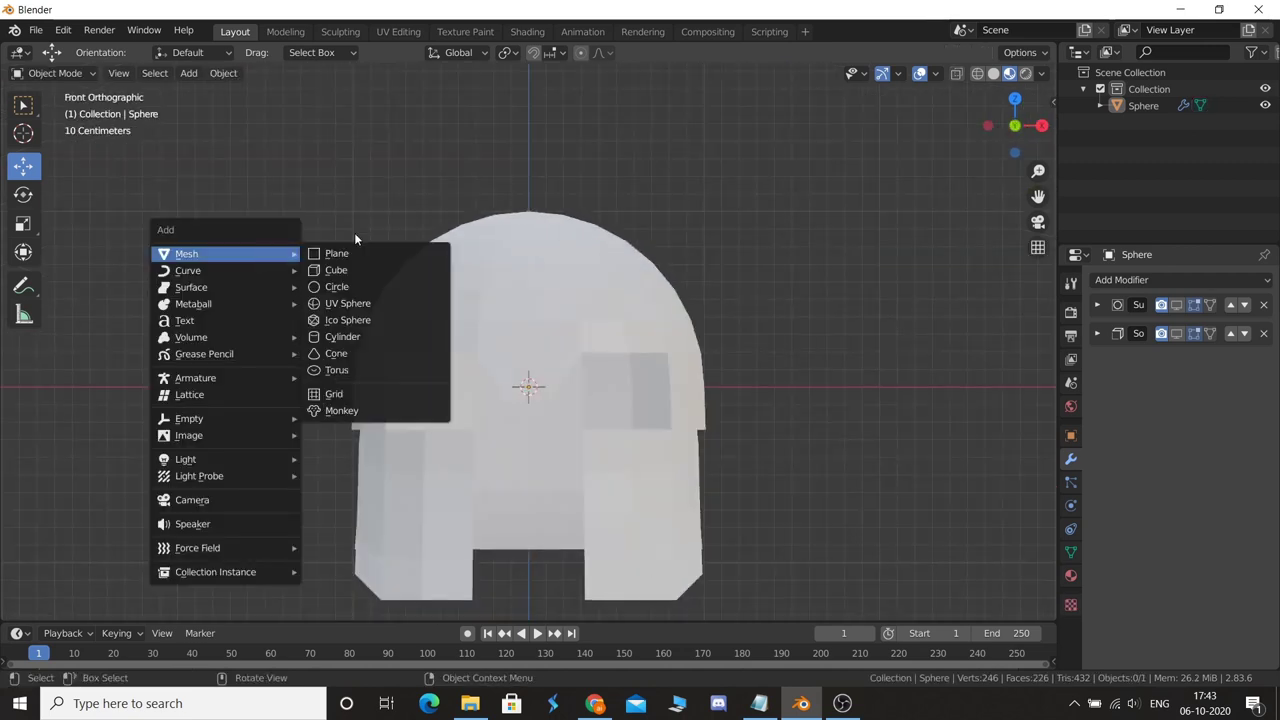
# - Add a UV sphere with 20 segments
pyautogui.click(347, 303)
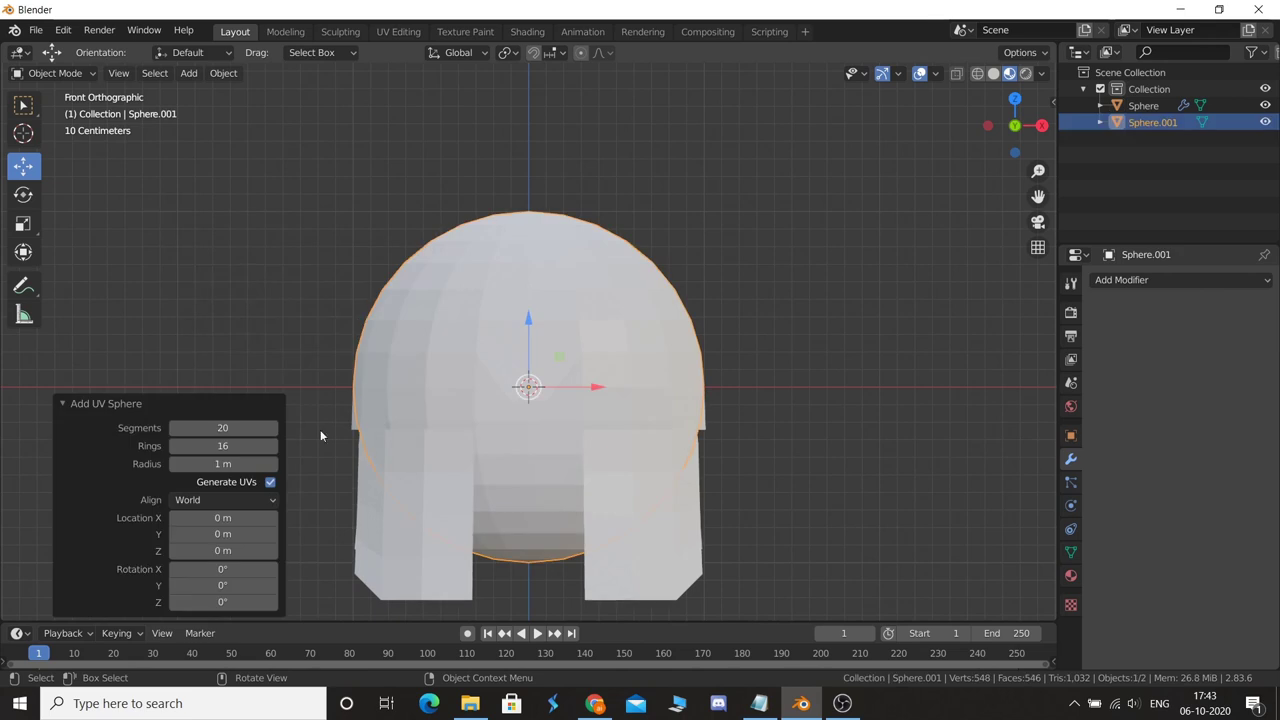
pyautogui.click(246, 427)
pyautogui.write('20')
pyautogui.press('Return')
# - Undo an uneven resize and scale the sphere uniformly to 1.066
pyautogui.click(745, 338)
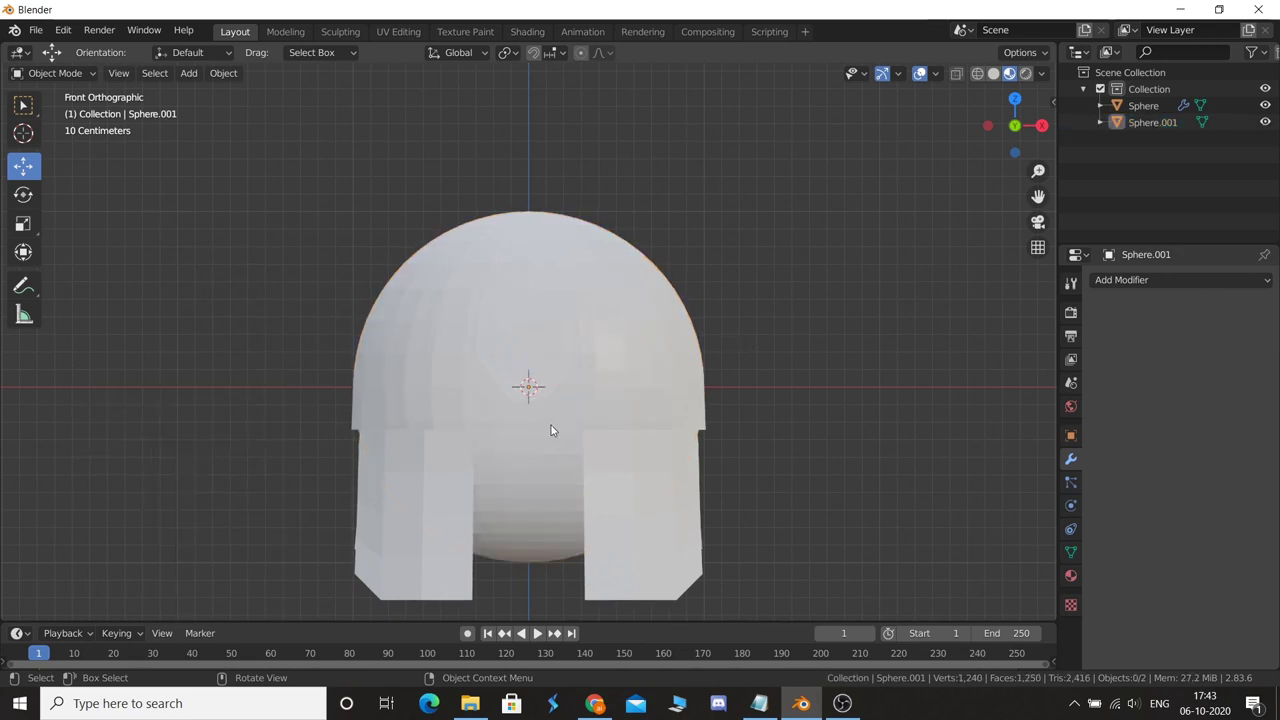
pyautogui.moveTo(551, 474); pyautogui.dragTo(556, 416)
pyautogui.press('s')
pyautogui.hotkey('shift', 'z')
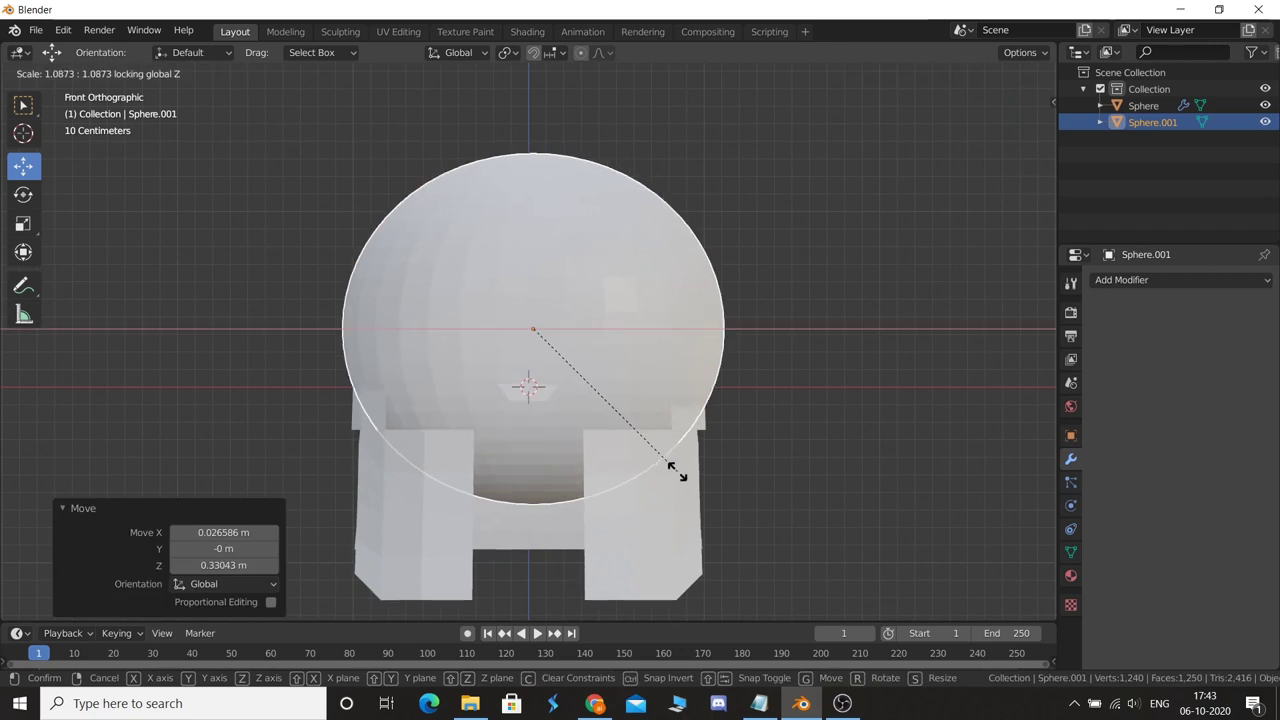
pyautogui.click(675, 471)
pyautogui.hotkey('shift', 'z')
pyautogui.hotkey('ctrl', 'z')
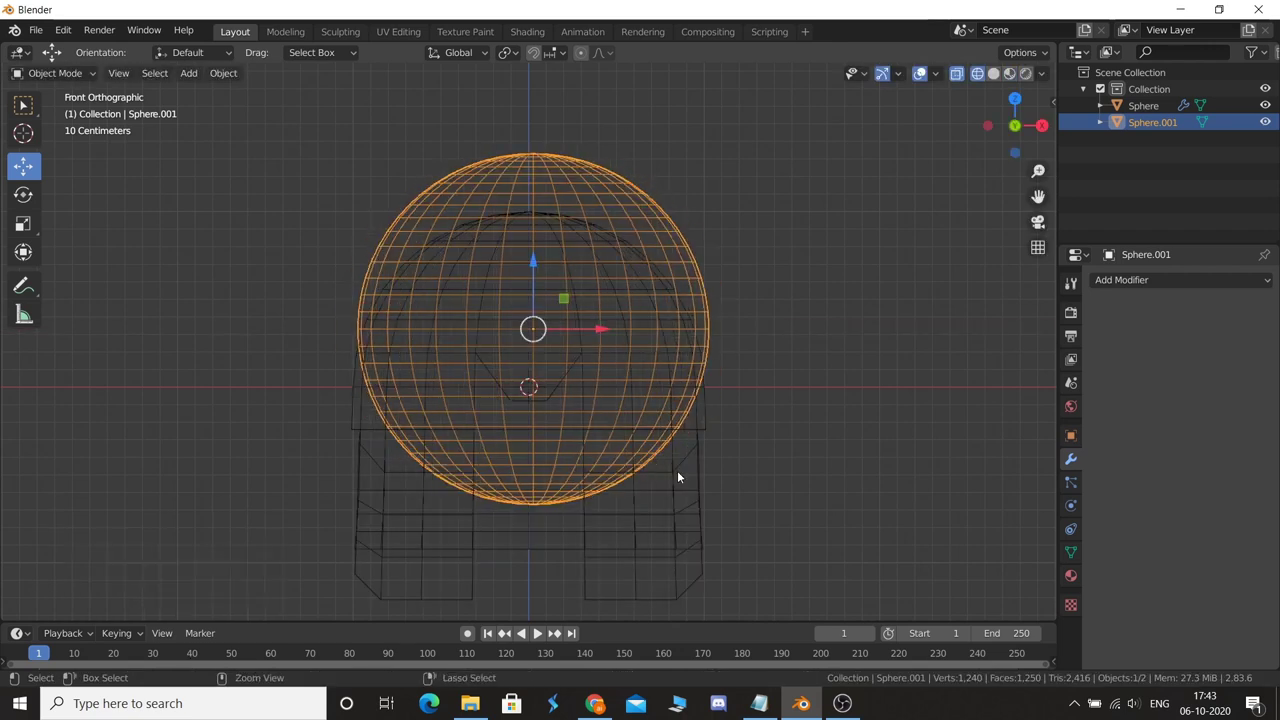
pyautogui.press('s')
pyautogui.click(680, 486)
# - In Right Ortho view, move the sphere −1.8648 m along Y beside the helmet
pyautogui.press('g')
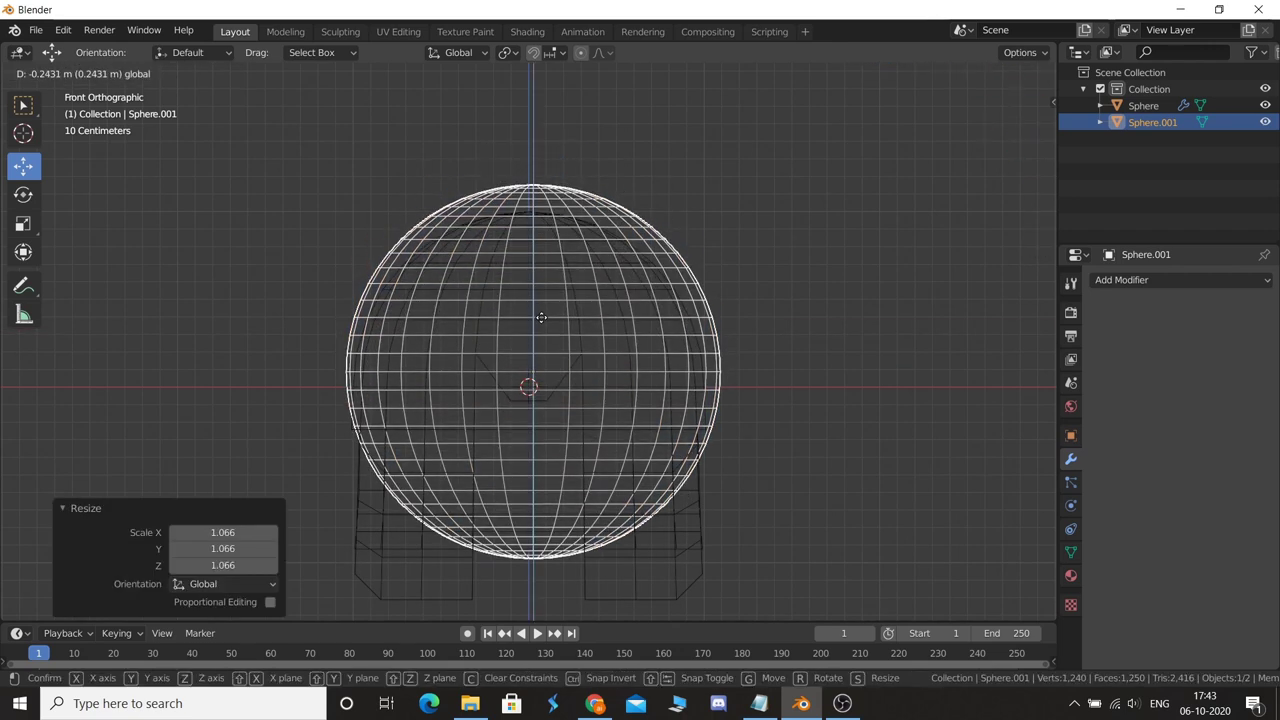
pyautogui.press('Escape')
pyautogui.click(919, 330)
pyautogui.moveTo(919, 330)
pyautogui.mouseDown(button='middle')
pyautogui.moveTo(780, 380)
pyautogui.moveTo(736, 241)
pyautogui.mouseUp(button='middle')
pyautogui.click(737, 244)
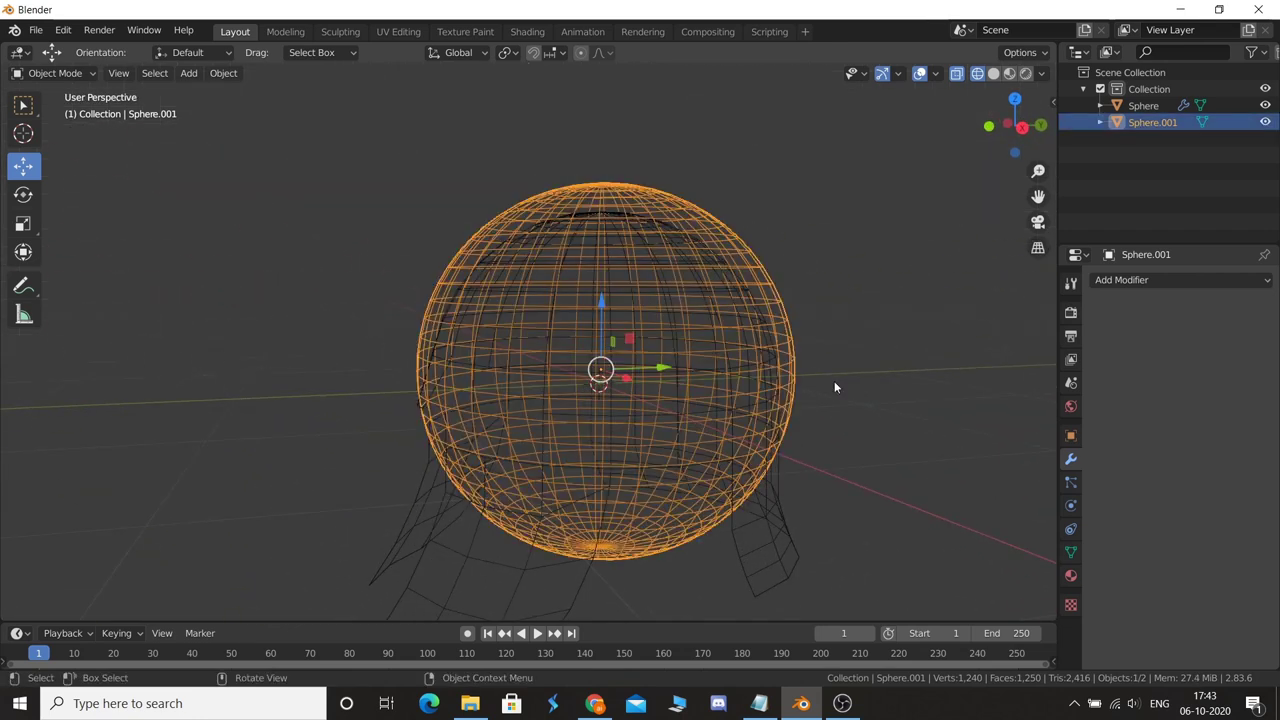
pyautogui.press('KP_3')
pyautogui.moveTo(678, 363)
pyautogui.mouseDown()
pyautogui.moveTo(420, 372)
pyautogui.moveTo(350, 358)
pyautogui.mouseUp()
pyautogui.keyDown('shift'); pyautogui.moveTo(597, 326); pyautogui.dragTo(737, 305, button='middle'); pyautogui.keyUp('shift')
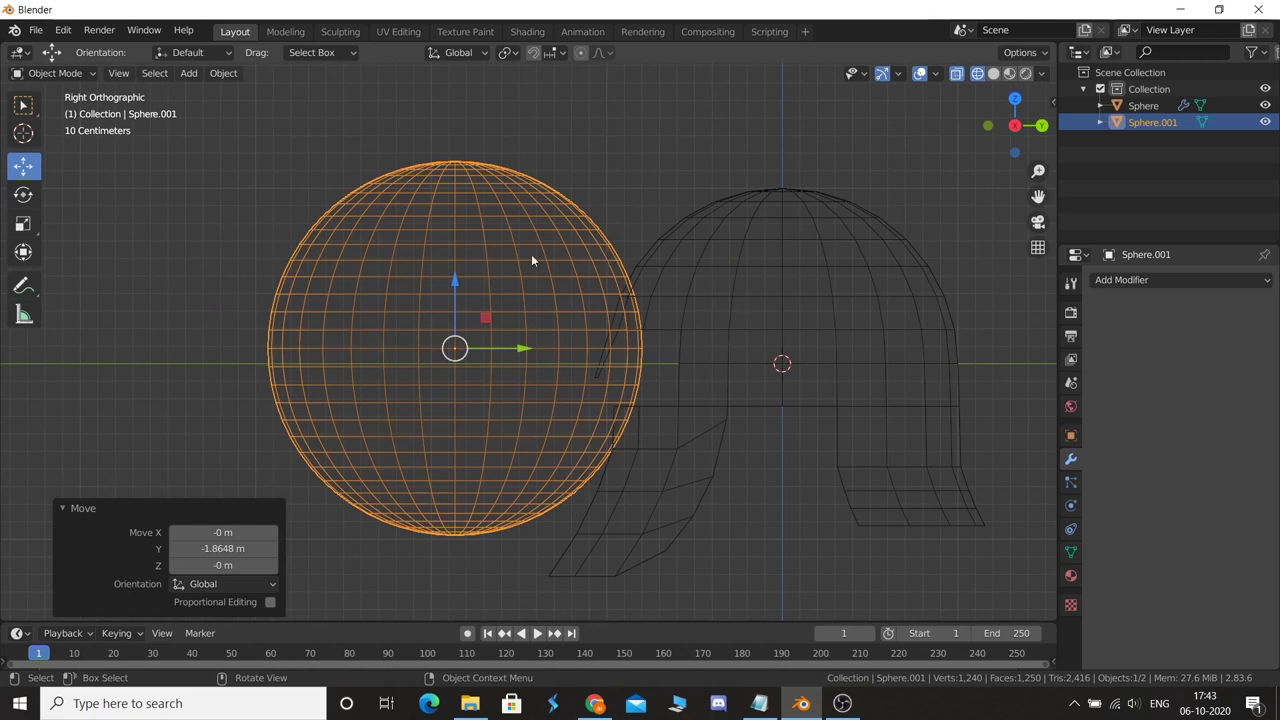
# - In Edit Mode, circle-select the sphere's left-side faces, adding two missed bottom faces
pyautogui.press('z')
pyautogui.press('Tab')
pyautogui.click(372, 145)
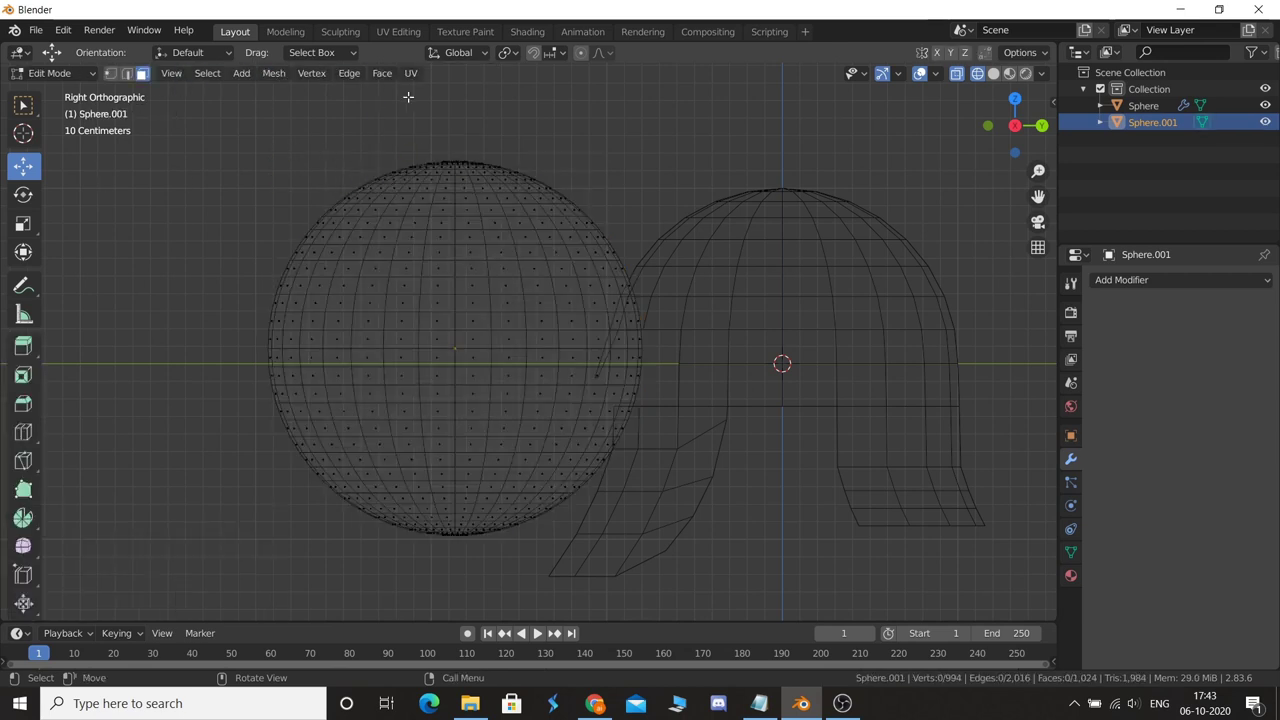
pyautogui.press('b')
pyautogui.press('c')
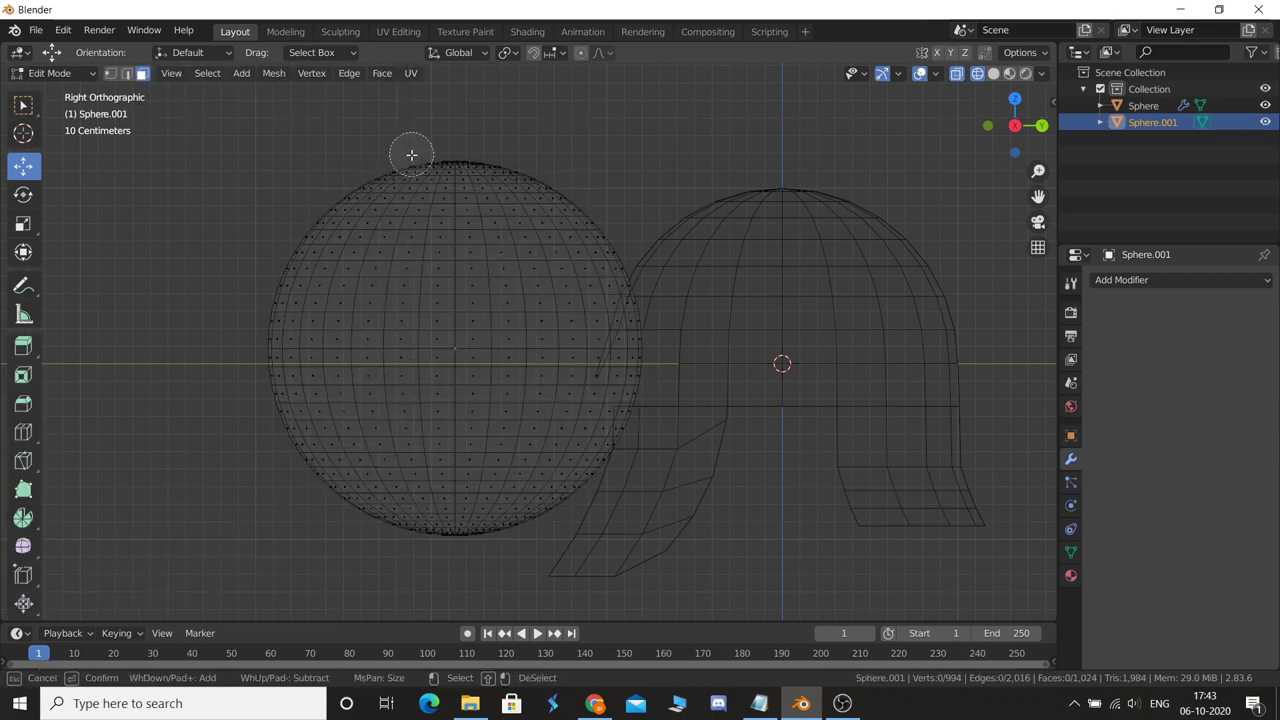
pyautogui.moveTo(378, 197)
pyautogui.mouseDown()
pyautogui.moveTo(324, 379)
pyautogui.moveTo(411, 543)
pyautogui.moveTo(349, 506)
pyautogui.moveTo(318, 445)
pyautogui.mouseUp()
pyautogui.moveTo(397, 168); pyautogui.dragTo(395, 172)
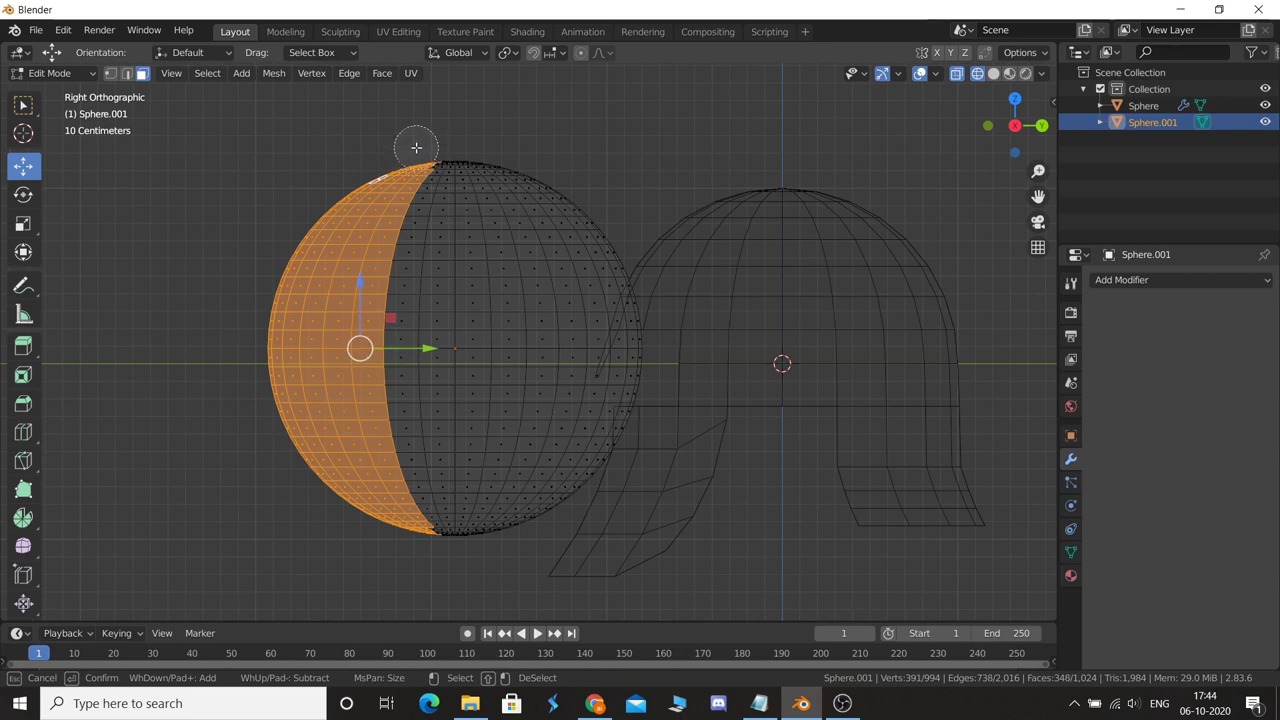
pyautogui.press('Escape')
pyautogui.scroll(5, 463, 123)
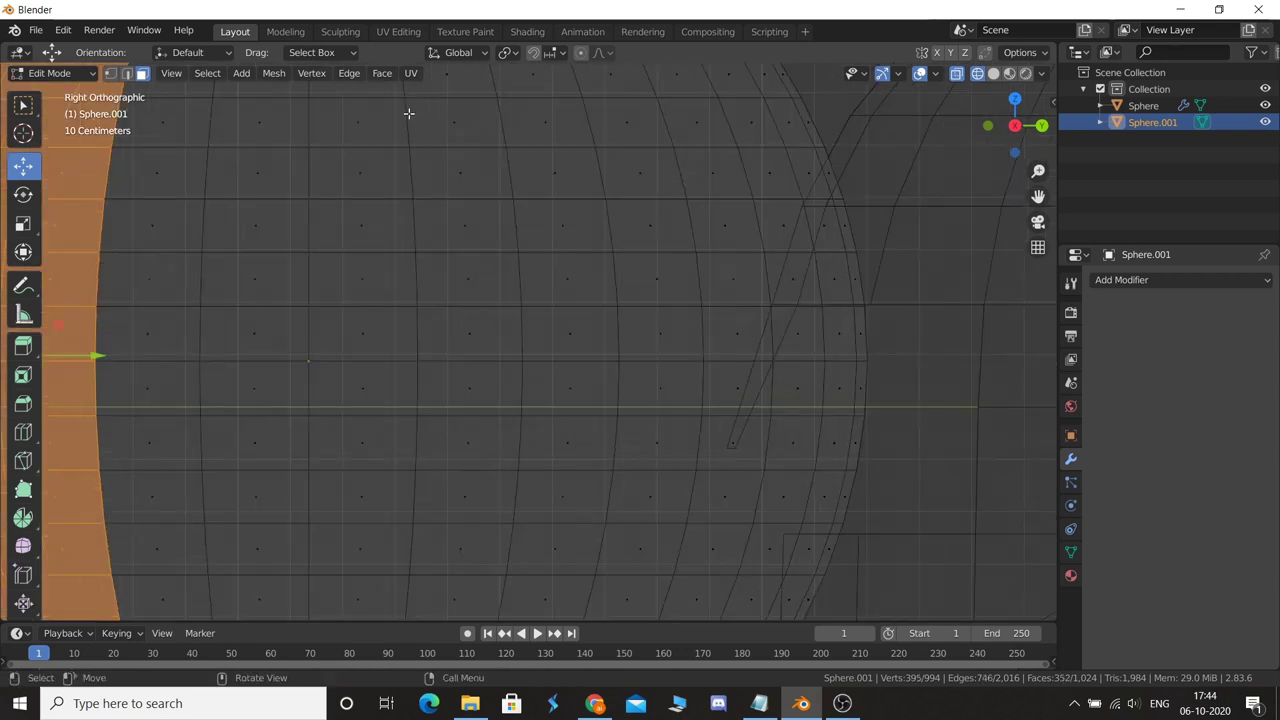
pyautogui.scroll(2, 409, 114)
pyautogui.scroll(3, 414, 380)
pyautogui.keyDown('shift'); pyautogui.moveTo(364, 298); pyautogui.dragTo(397, 340, button='middle'); pyautogui.keyUp('shift')
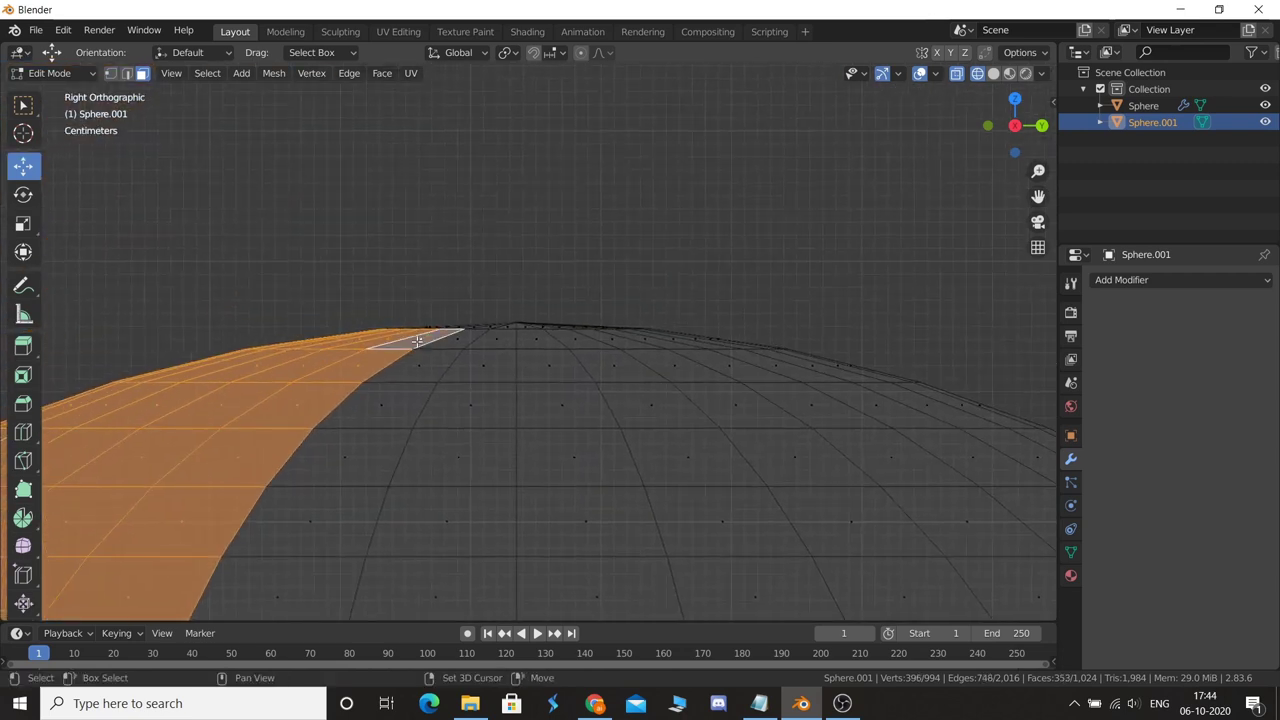
pyautogui.scroll(-4, 417, 341)
pyautogui.keyDown('shift'); pyautogui.scroll(-5, 526, 326); pyautogui.keyUp('shift')
pyautogui.scroll(4, 474, 354)
pyautogui.scroll(2, 523, 257)
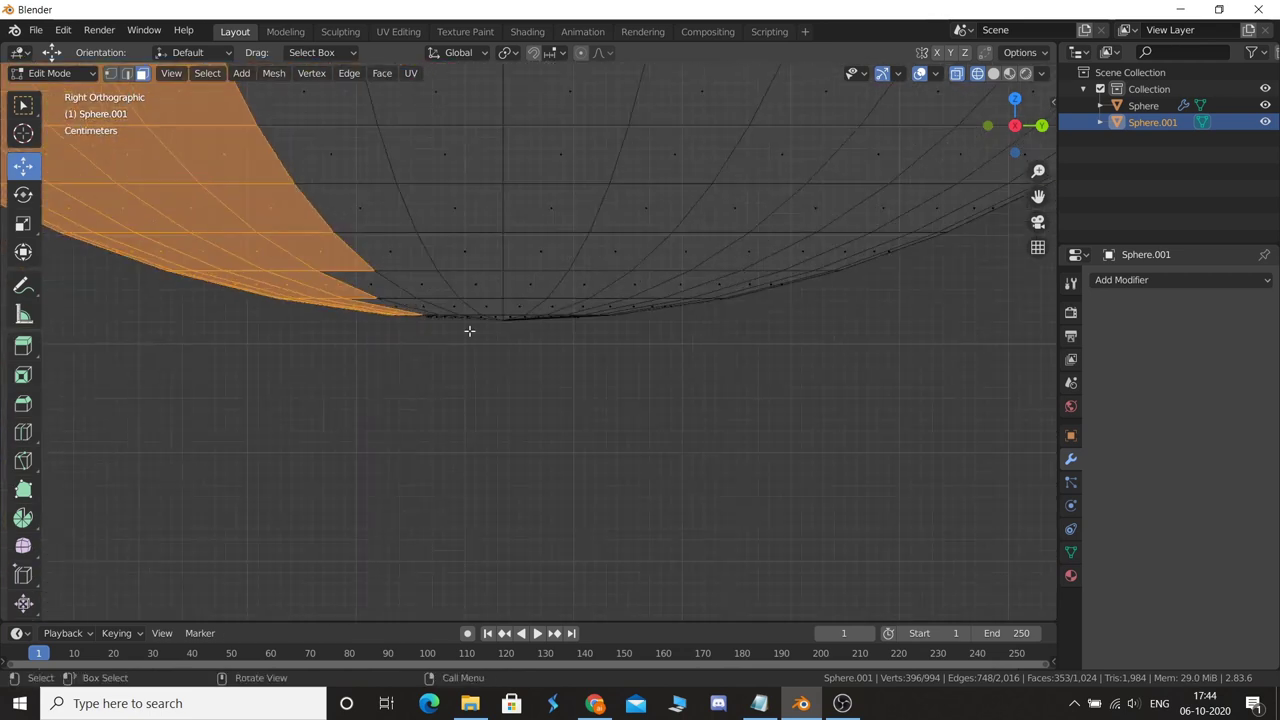
pyautogui.keyDown('shift'); pyautogui.click(393, 305); pyautogui.keyUp('shift')
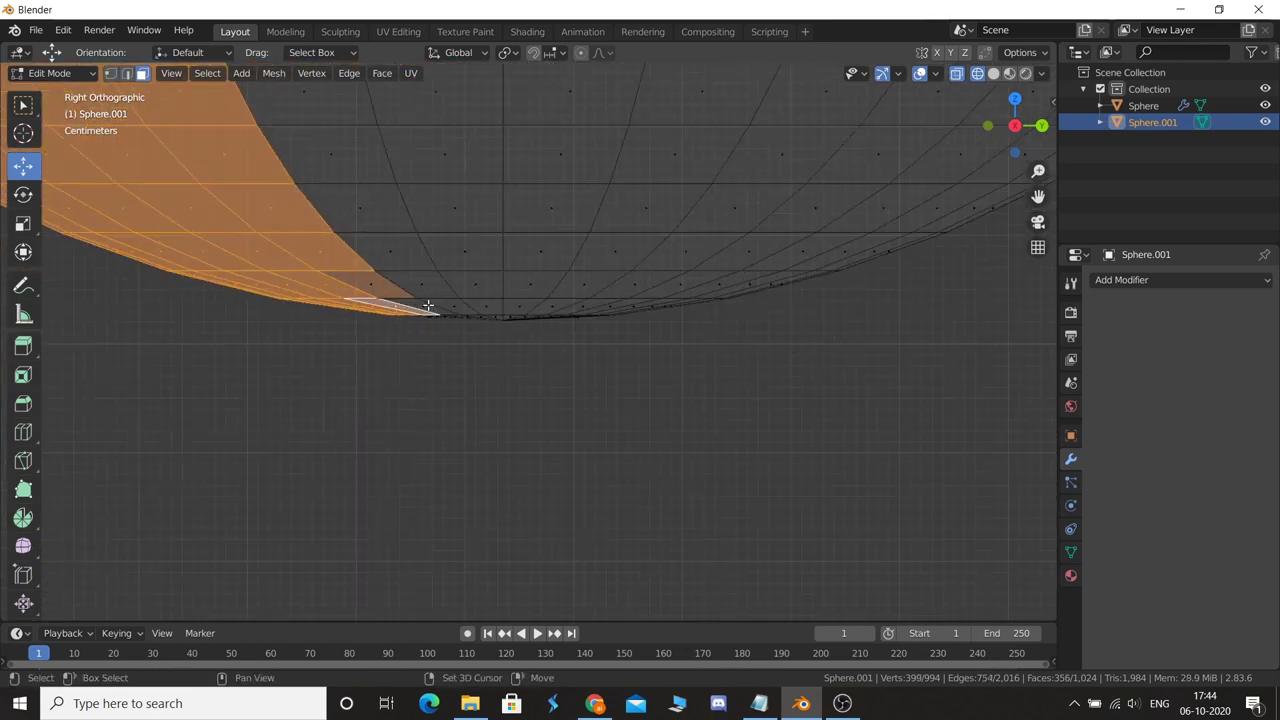
pyautogui.keyDown('shift'); pyautogui.click(428, 305); pyautogui.keyUp('shift')
pyautogui.scroll(-2, 543, 257)
pyautogui.scroll(-3, 557, 371)
pyautogui.scroll(-2, 548, 365)
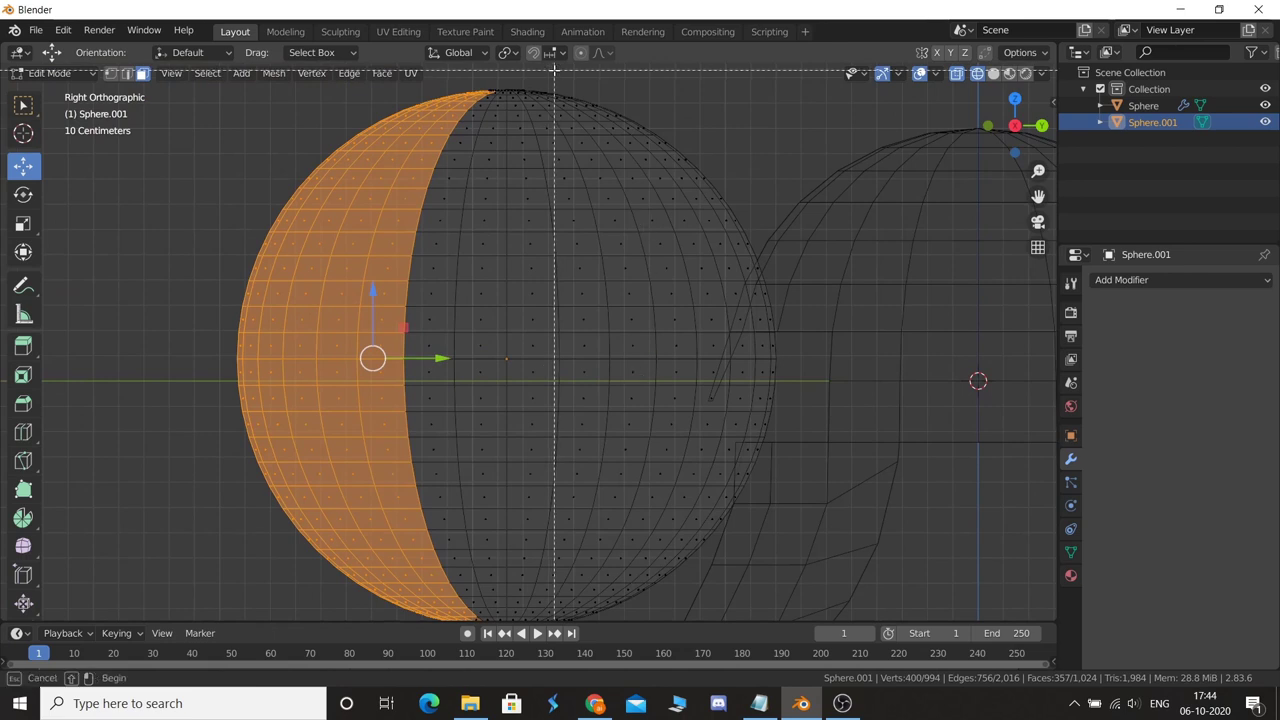
# - Circle-select the sphere's right-side faces, then add missed bottom, bottom-centre and right faces
pyautogui.press('c')
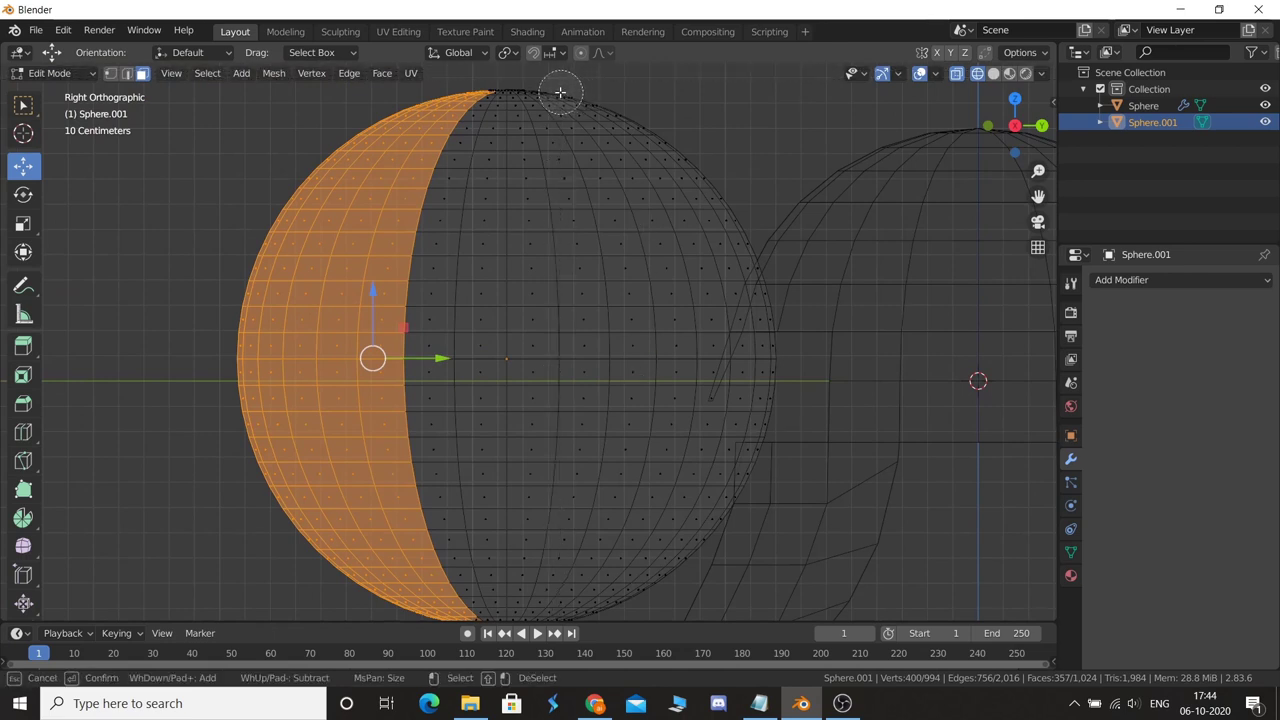
pyautogui.moveTo(558, 90)
pyautogui.mouseDown()
pyautogui.moveTo(665, 215)
pyautogui.moveTo(740, 272)
pyautogui.moveTo(680, 235)
pyautogui.moveTo(630, 300)
pyautogui.moveTo(640, 360)
pyautogui.moveTo(748, 345)
pyautogui.moveTo(770, 315)
pyautogui.moveTo(690, 515)
pyautogui.moveTo(650, 495)
pyautogui.moveTo(646, 398)
pyautogui.moveTo(600, 580)
pyautogui.moveTo(650, 550)
pyautogui.moveTo(698, 556)
pyautogui.moveTo(578, 610)
pyautogui.mouseUp()
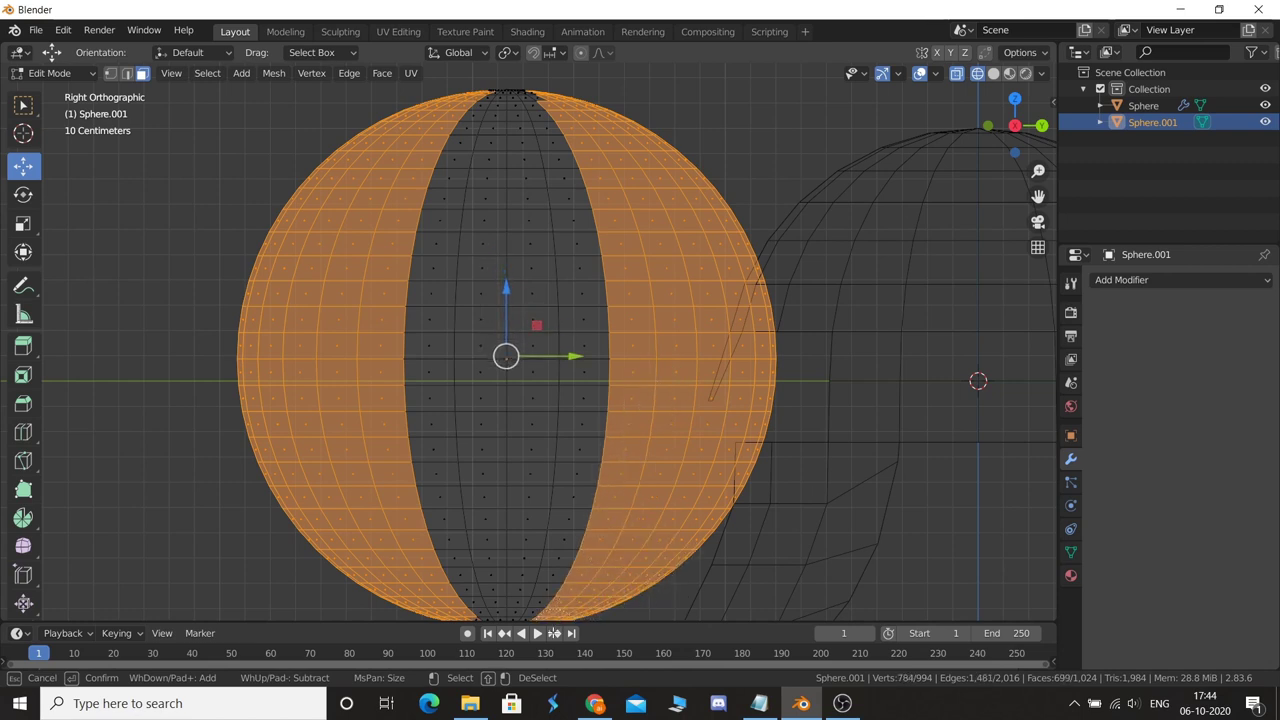
pyautogui.press('Escape')
pyautogui.keyDown('shift'); pyautogui.moveTo(690, 600); pyautogui.dragTo(657, 366, button='middle'); pyautogui.keyUp('shift')
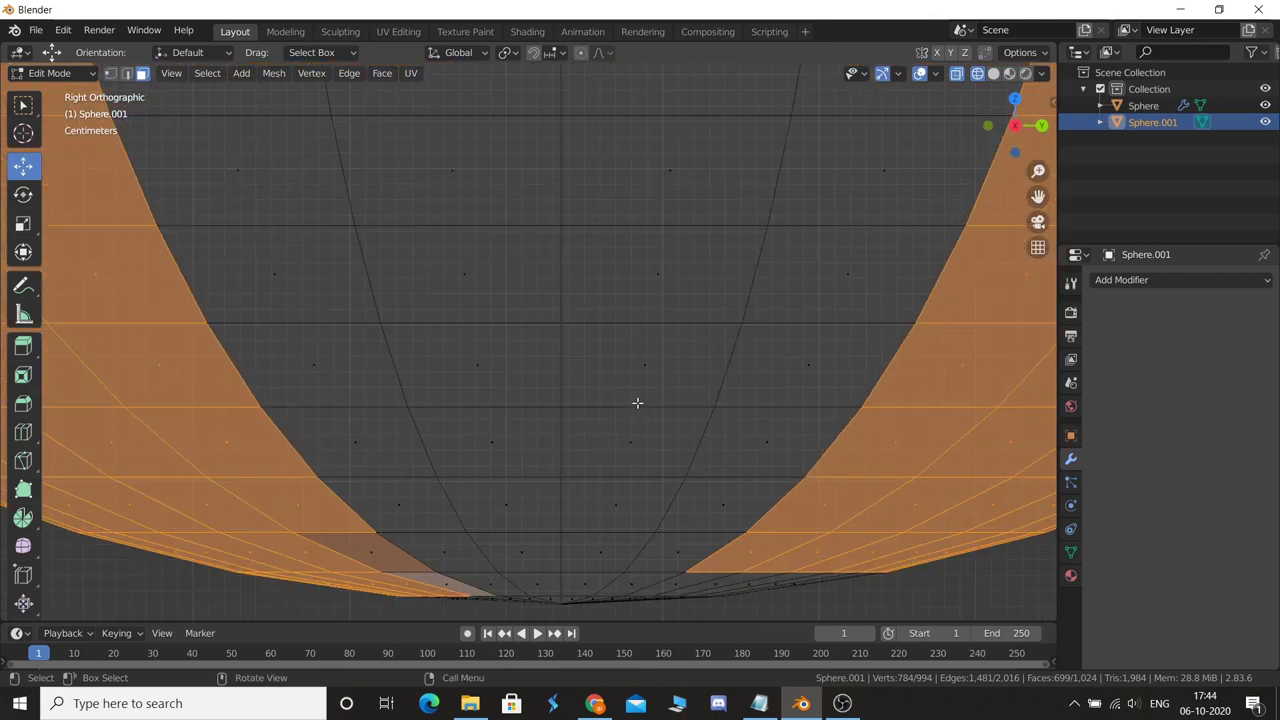
pyautogui.scroll(6, 466, 287)
pyautogui.keyDown('shift'); pyautogui.click(268, 292); pyautogui.keyUp('shift')
pyautogui.keyDown('shift'); pyautogui.click(332, 328); pyautogui.keyUp('shift')
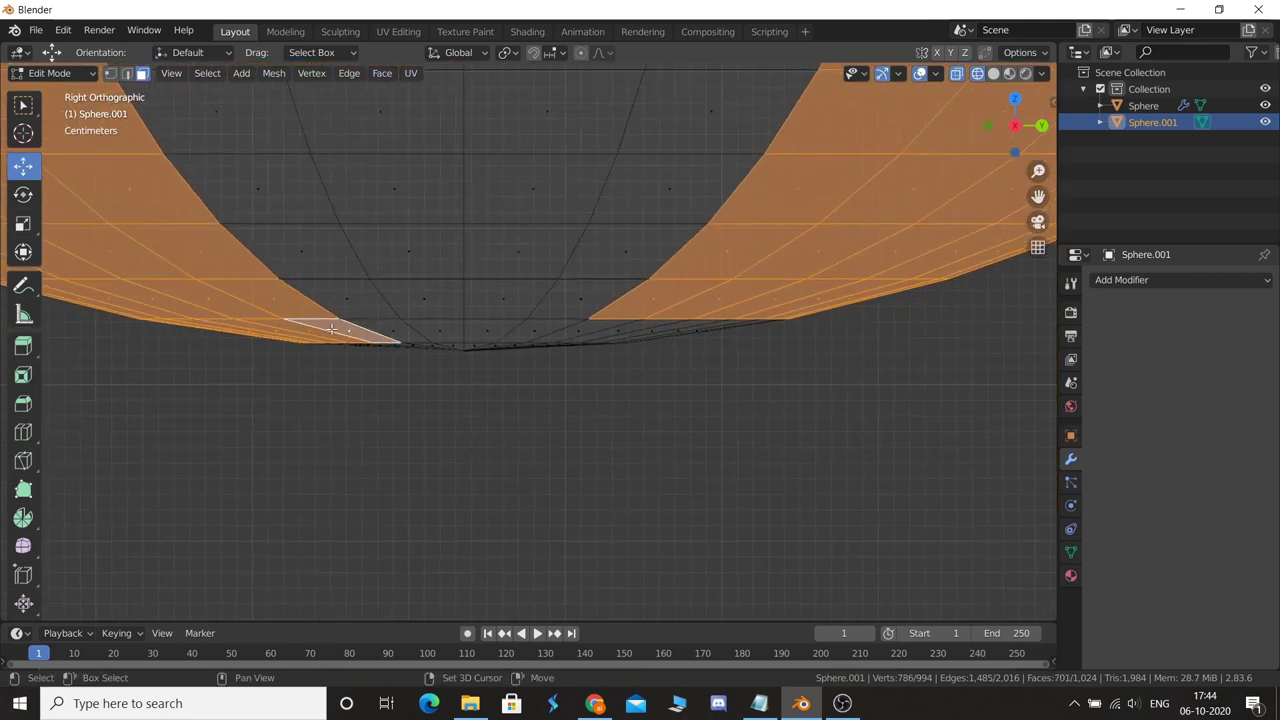
pyautogui.keyDown('shift'); pyautogui.click(615, 326); pyautogui.keyUp('shift')
pyautogui.keyDown('shift'); pyautogui.click(594, 329); pyautogui.keyUp('shift')
pyautogui.keyDown('shift'); pyautogui.click(664, 328); pyautogui.keyUp('shift')
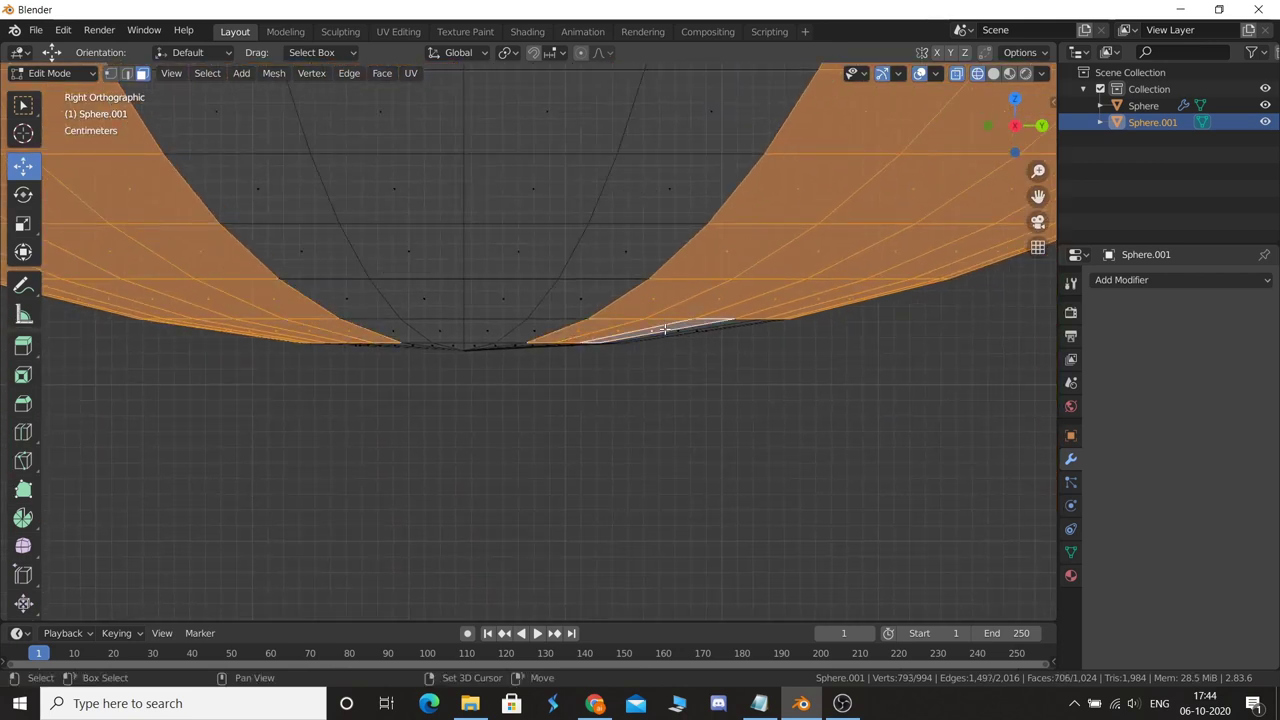
pyautogui.keyDown('shift'); pyautogui.click(694, 328); pyautogui.keyUp('shift')
# - Circle-select the remaining faces along the sphere's top, leaving the central strip unselected
pyautogui.press('c')
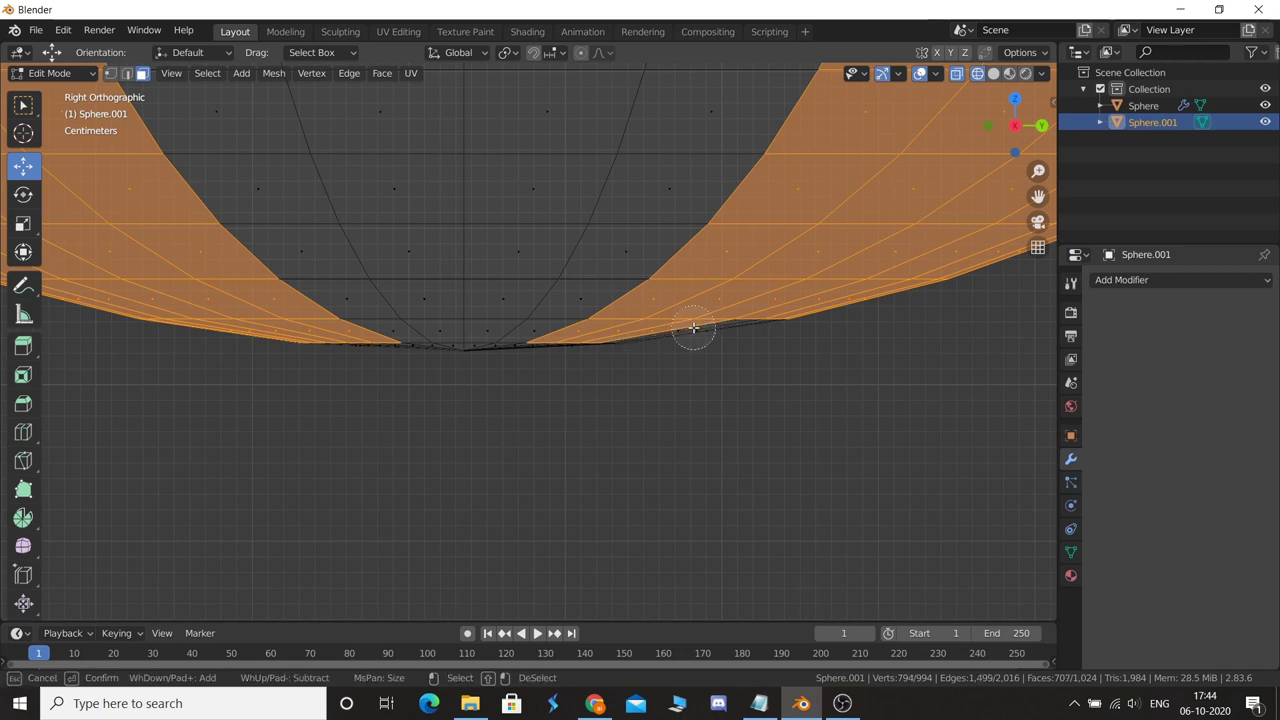
pyautogui.press('Escape')
pyautogui.scroll(-2, 606, 349)
pyautogui.scroll(-2, 600, 350)
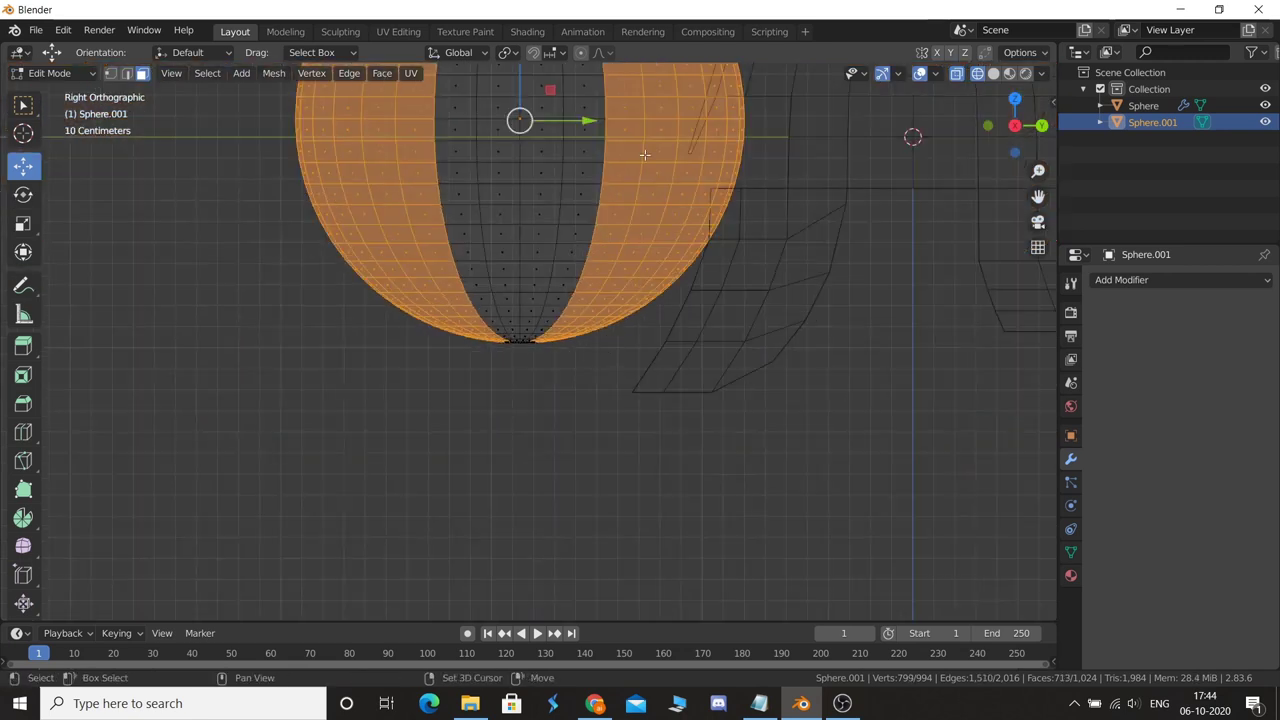
pyautogui.scroll(-2, 600, 350)
pyautogui.scroll(8, 572, 239)
pyautogui.scroll(-3, 580, 255)
pyautogui.press('c')
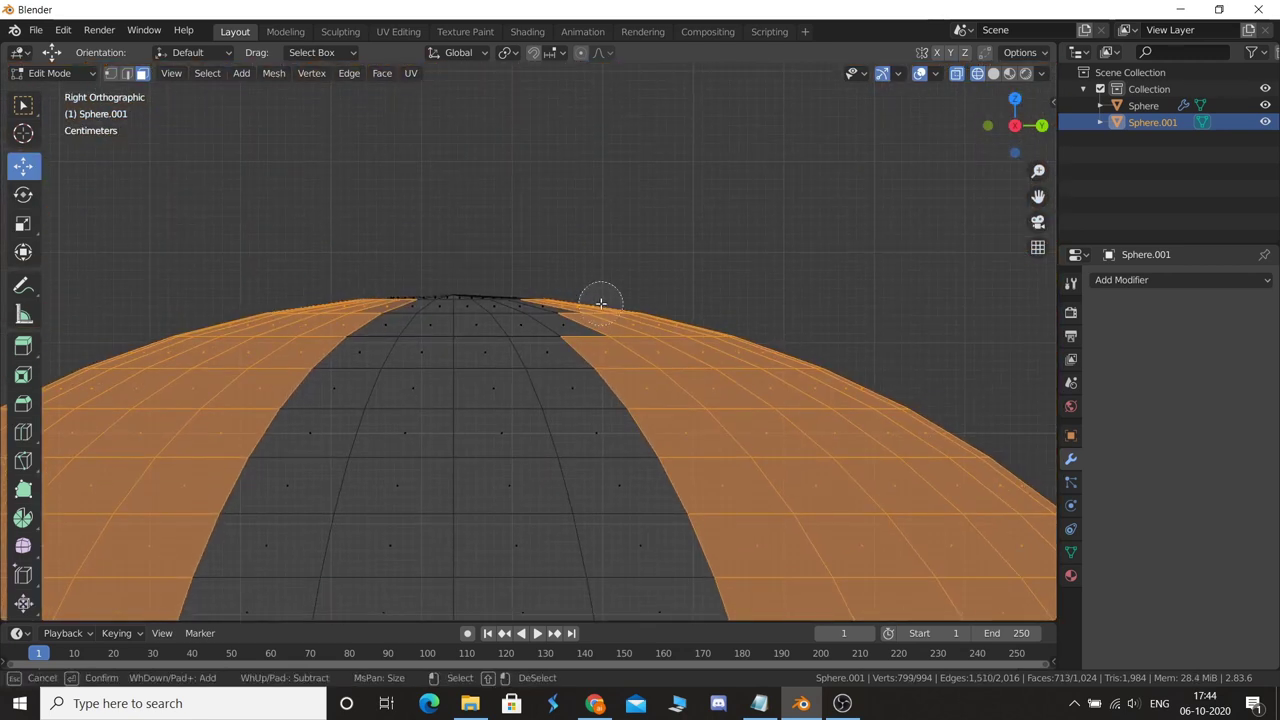
pyautogui.moveTo(575, 313); pyautogui.dragTo(518, 285)
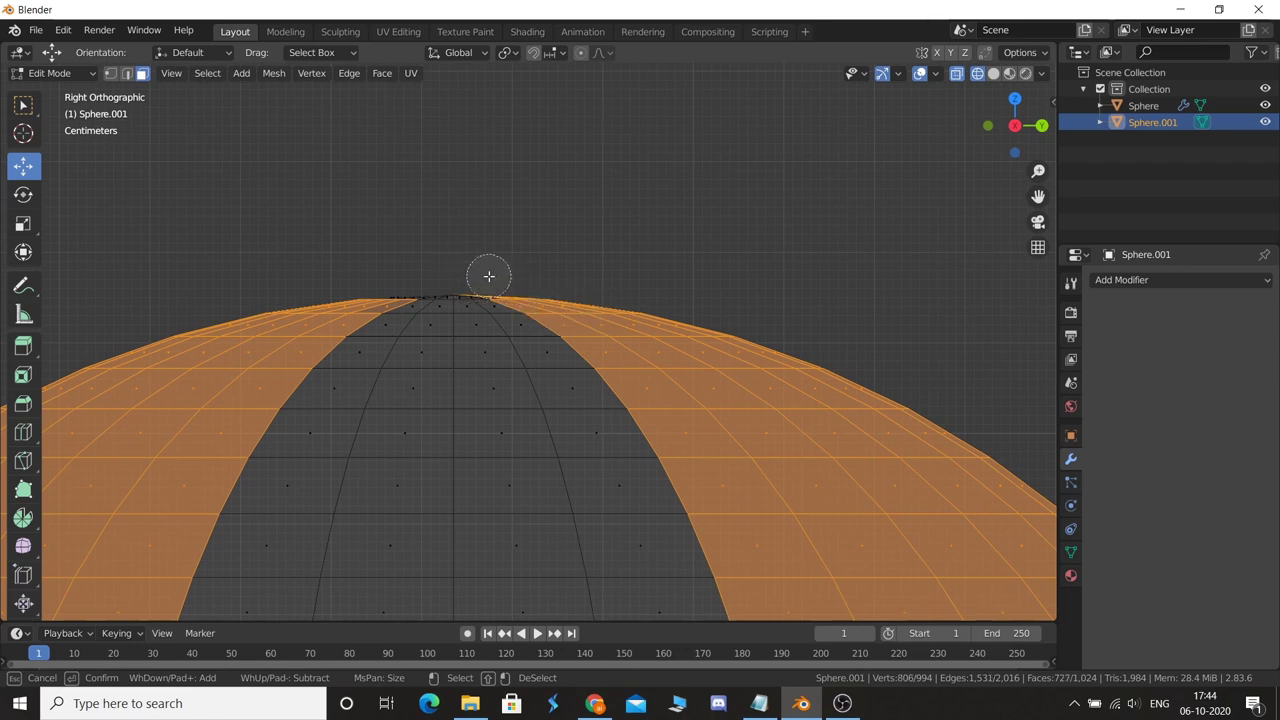
pyautogui.rightClick(643, 223)
# - Delete the selected faces and view the remaining strip from the top
pyautogui.press('x')
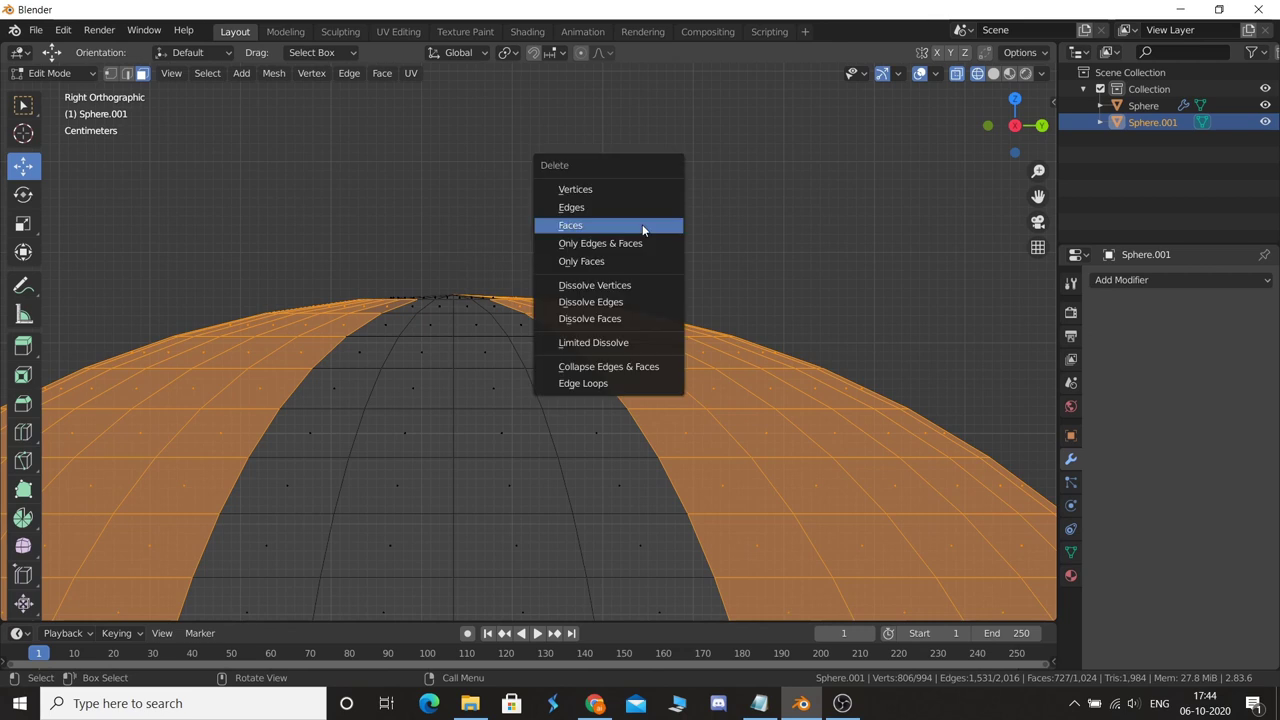
pyautogui.click(640, 225)
pyautogui.scroll(-5, 640, 225)
pyautogui.press('KP_7')
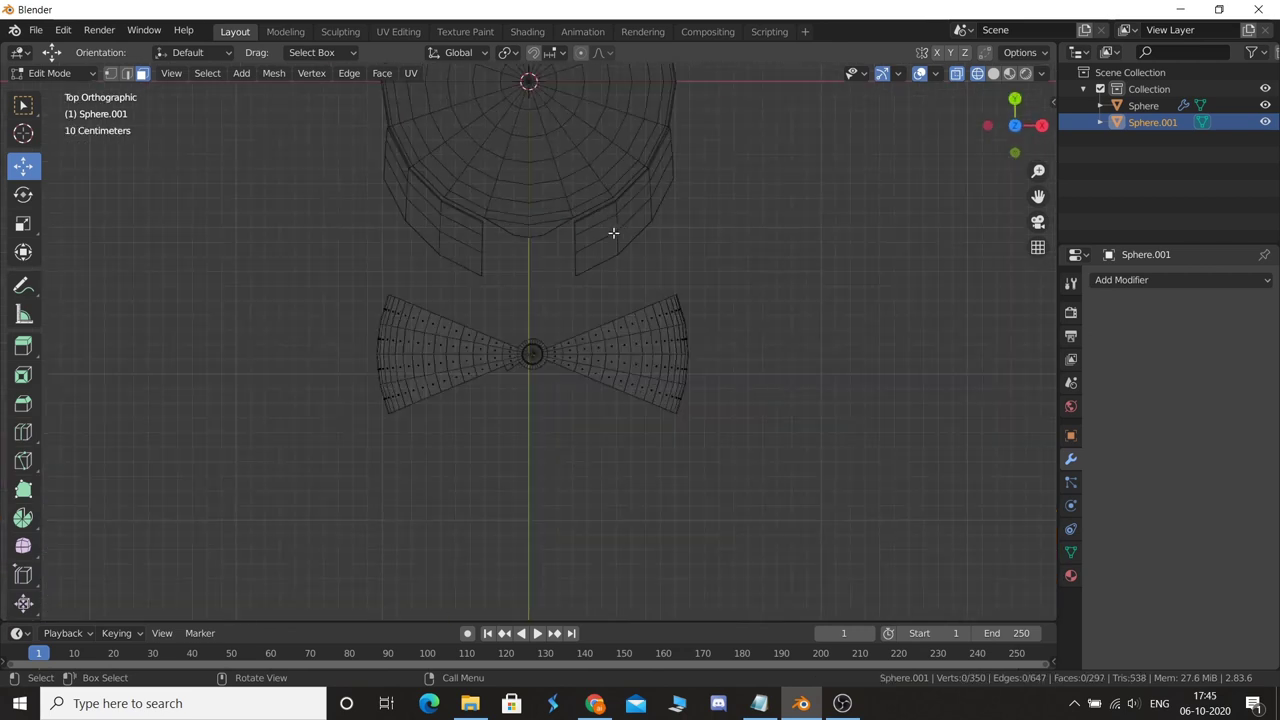
pyautogui.scroll(1, 611, 238)
pyautogui.scroll(3, 620, 330)
pyautogui.scroll(-3, 570, 388)
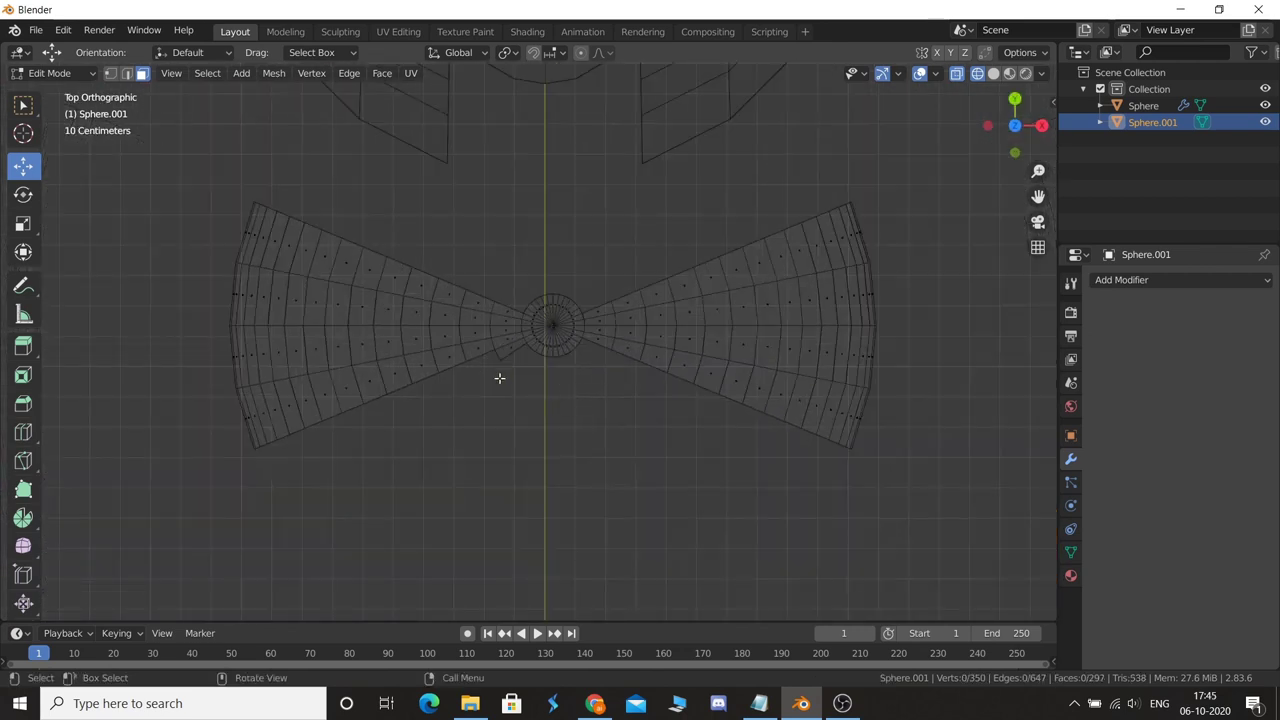
# - Circle-select the strip's left wing and delete its vertices, redoing the deletion after an undo
pyautogui.press('c')
pyautogui.moveTo(443, 337)
pyautogui.mouseDown()
pyautogui.moveTo(244, 307)
pyautogui.moveTo(300, 390)
pyautogui.mouseUp()
pyautogui.press('Escape')
pyautogui.press('x')
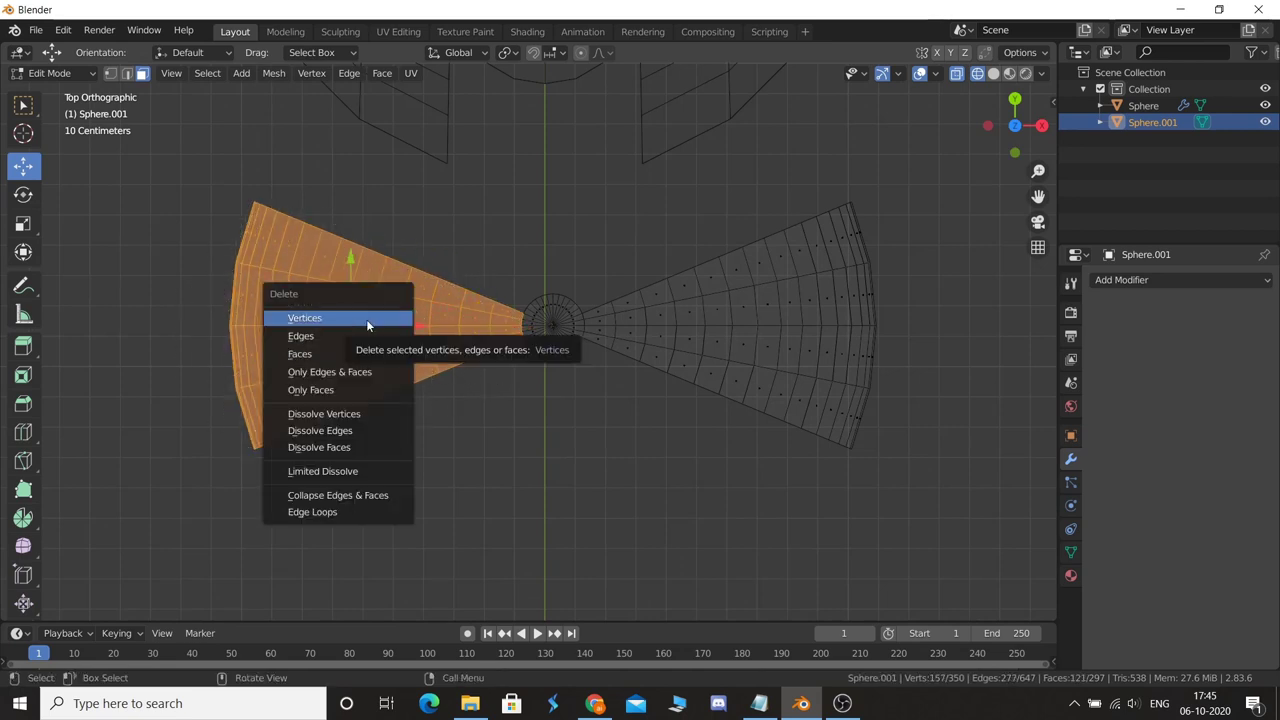
pyautogui.click(365, 318)
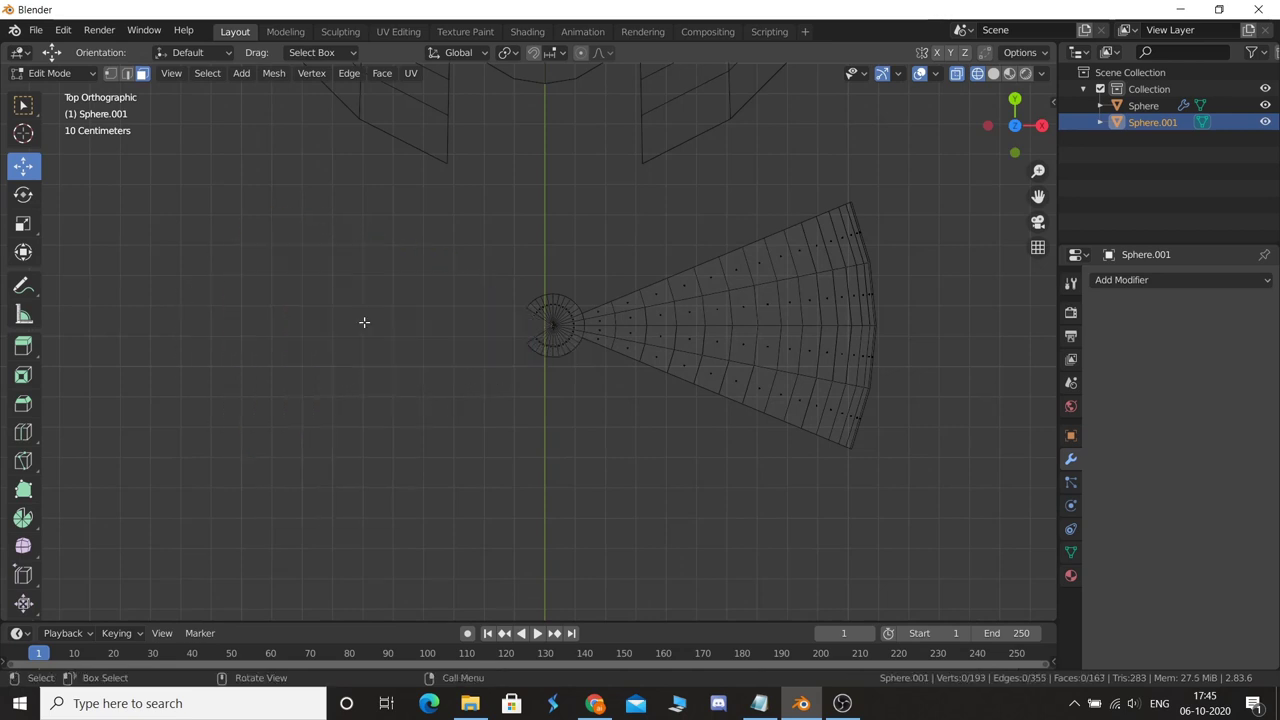
pyautogui.hotkey('ctrl', 'z')
pyautogui.press('x')
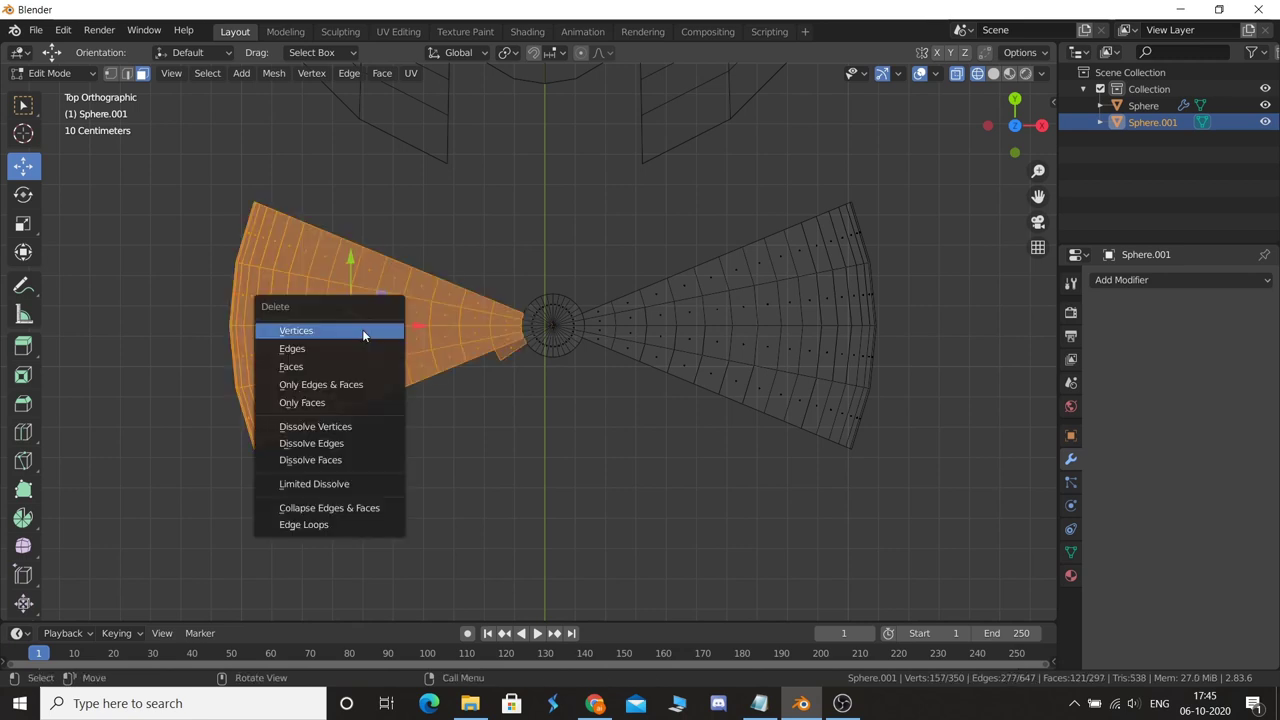
pyautogui.click(362, 332)
# - In Object Mode, rotate the half-sphere by 90 degrees three times
pyautogui.press('Tab')
pyautogui.moveTo(869, 397)
pyautogui.mouseDown(button='middle')
pyautogui.moveTo(685, 312)
pyautogui.moveTo(660, 310)
pyautogui.moveTo(623, 373)
pyautogui.mouseUp(button='middle')
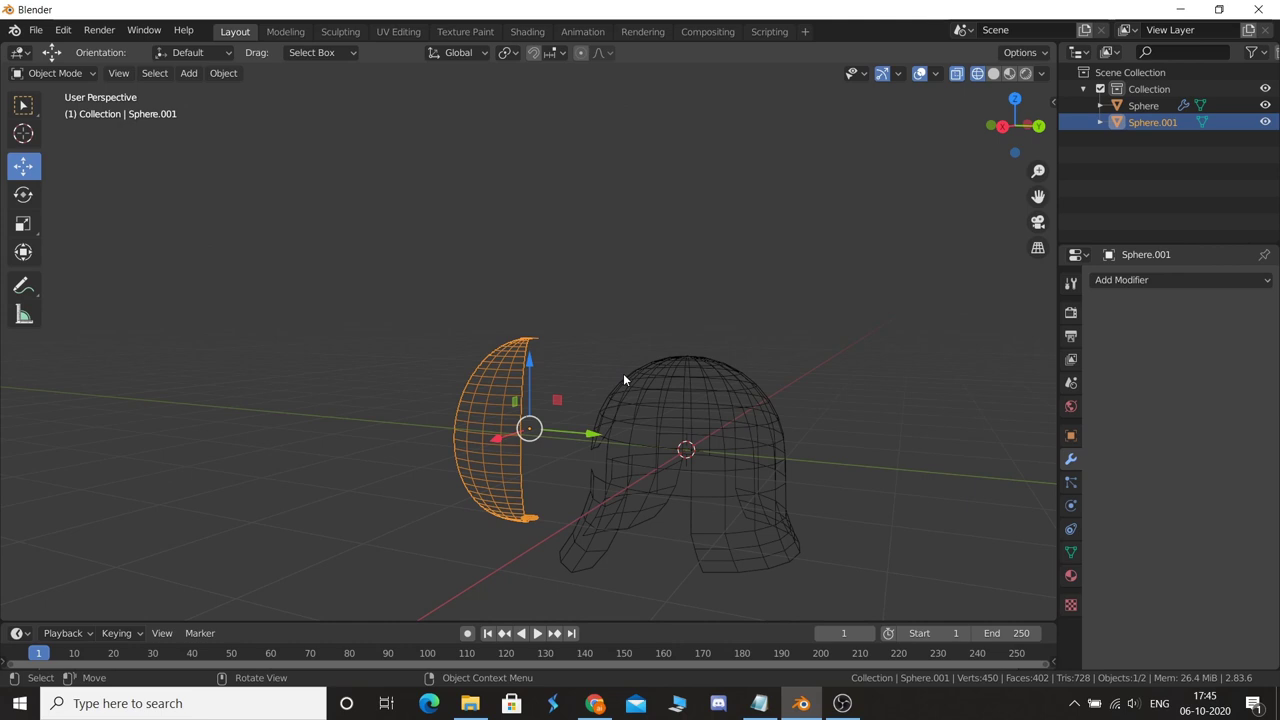
pyautogui.press('r')
pyautogui.press('z')
pyautogui.press('9')
pyautogui.press('0')
pyautogui.press('Return')
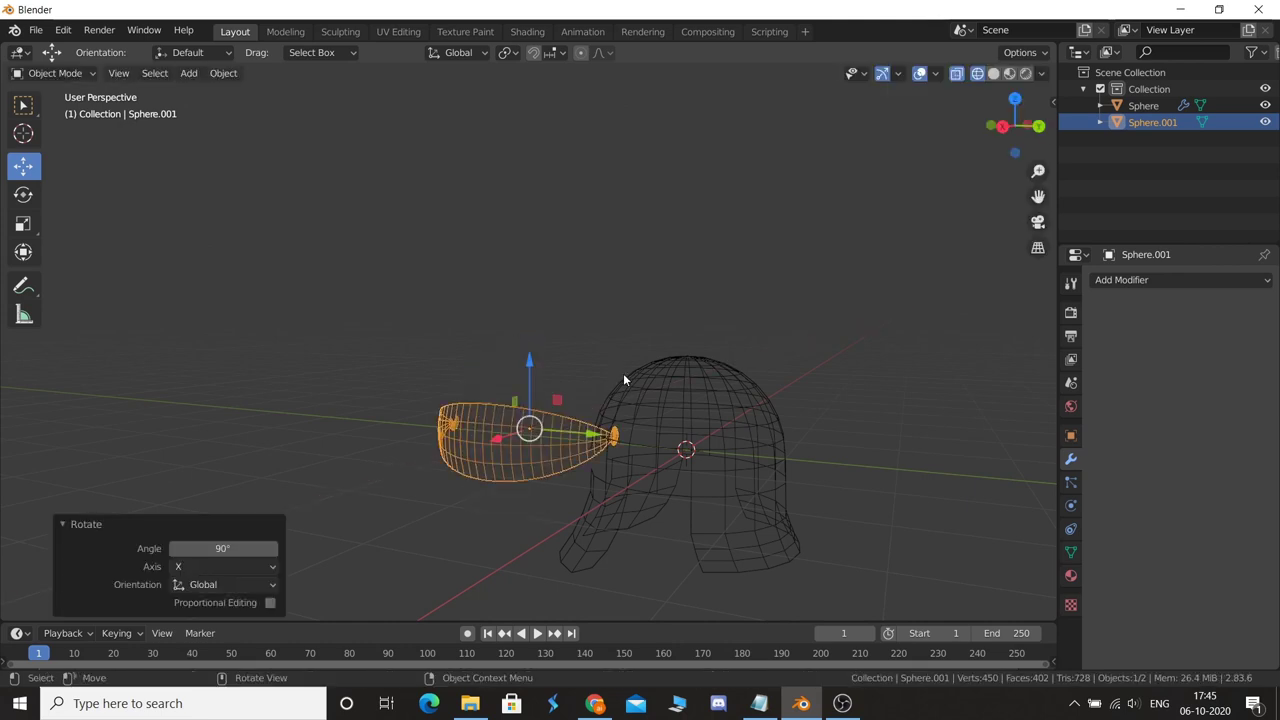
pyautogui.press('r')
pyautogui.press('z')
pyautogui.press('9')
pyautogui.press('0')
pyautogui.press('Return')
pyautogui.press('r')
pyautogui.press('z')
pyautogui.press('9')
pyautogui.press('0')
pyautogui.press('Return')
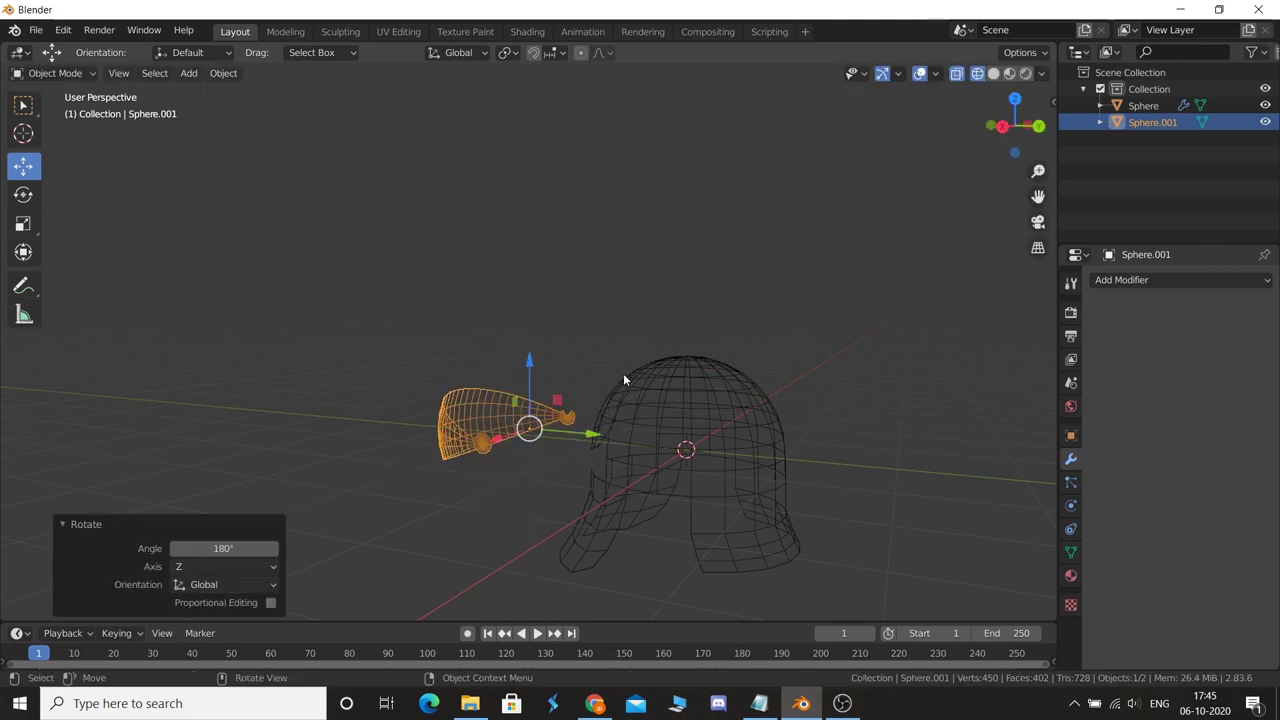
# - From the right side view, select the half-sphere and revert it to the full sphere in Edit Mode
pyautogui.press('KP_3')
pyautogui.scroll(3, 623, 373)
pyautogui.moveTo(623, 372); pyautogui.dragTo(590, 429, button='middle')
pyautogui.click(600, 478)
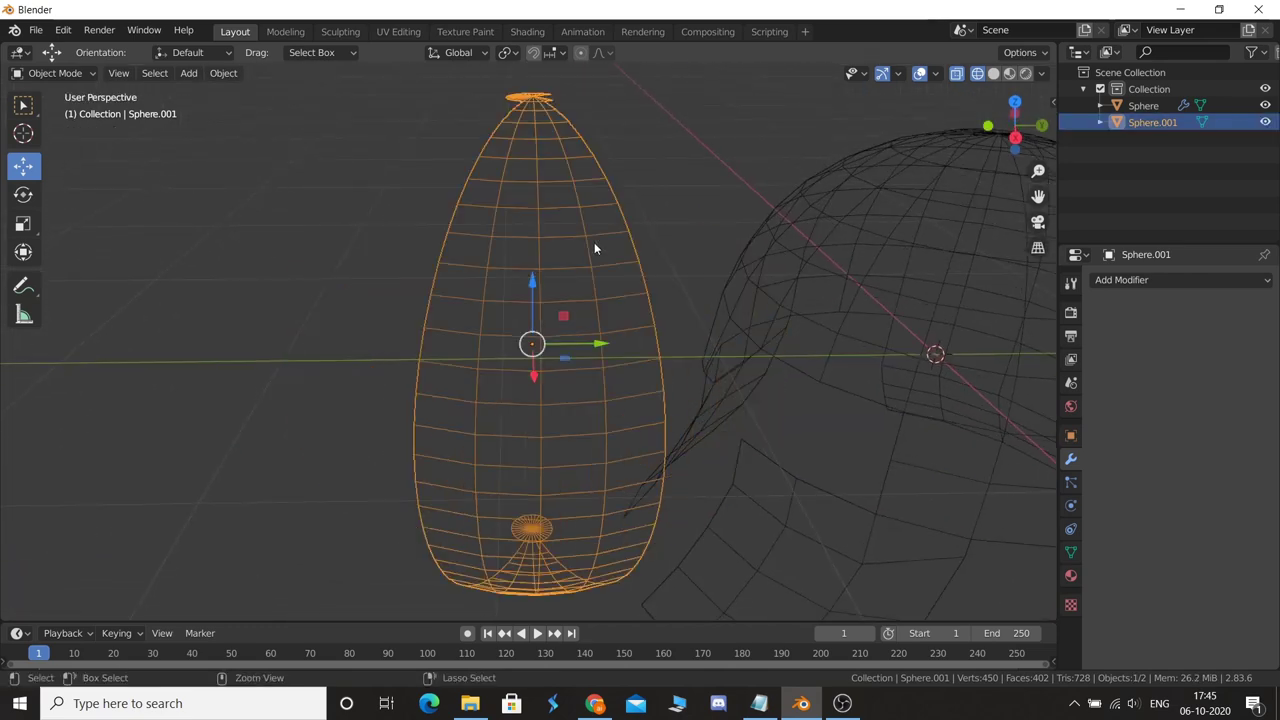
pyautogui.press('Tab')
pyautogui.moveTo(467, 254); pyautogui.dragTo(530, 351, button='middle')
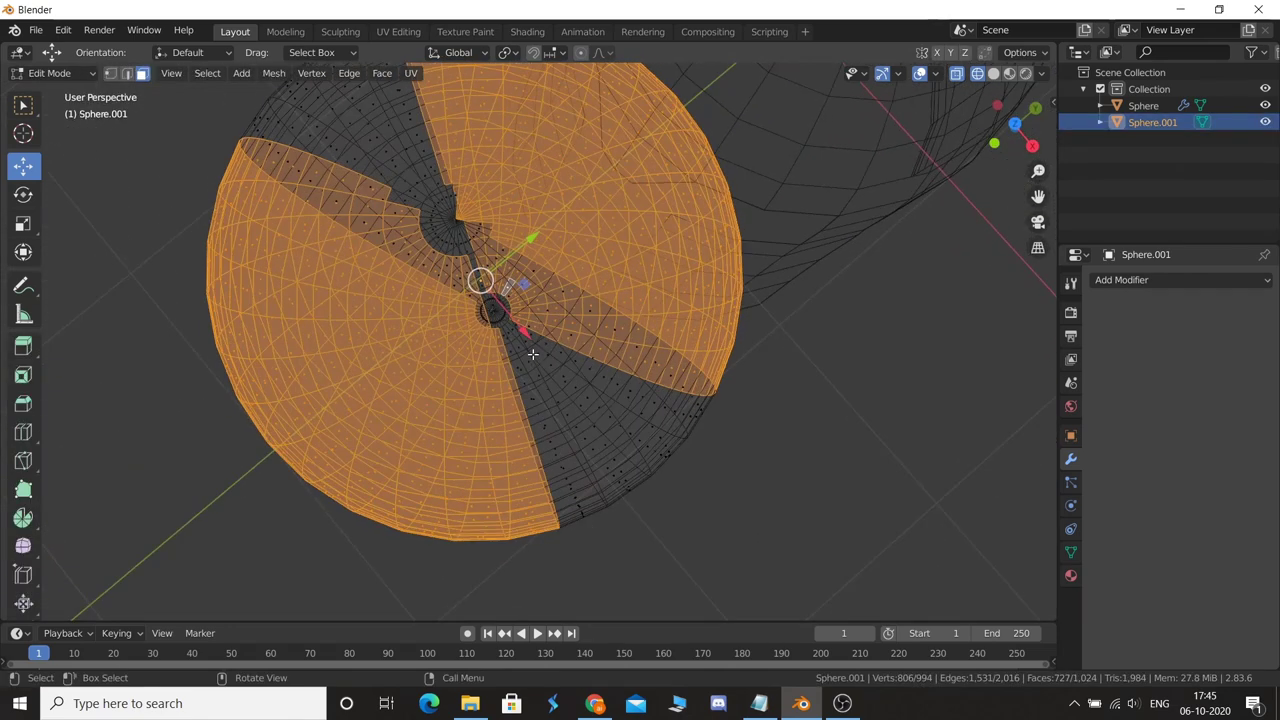
# - From the top view, deselect the centre pole vertex and delete the selected wedge faces
pyautogui.press('KP_7')
pyautogui.scroll(3, 523, 362)
pyautogui.hotkey('alt', 'Home')
pyautogui.keyDown('shift'); pyautogui.click(533, 341); pyautogui.keyUp('shift')
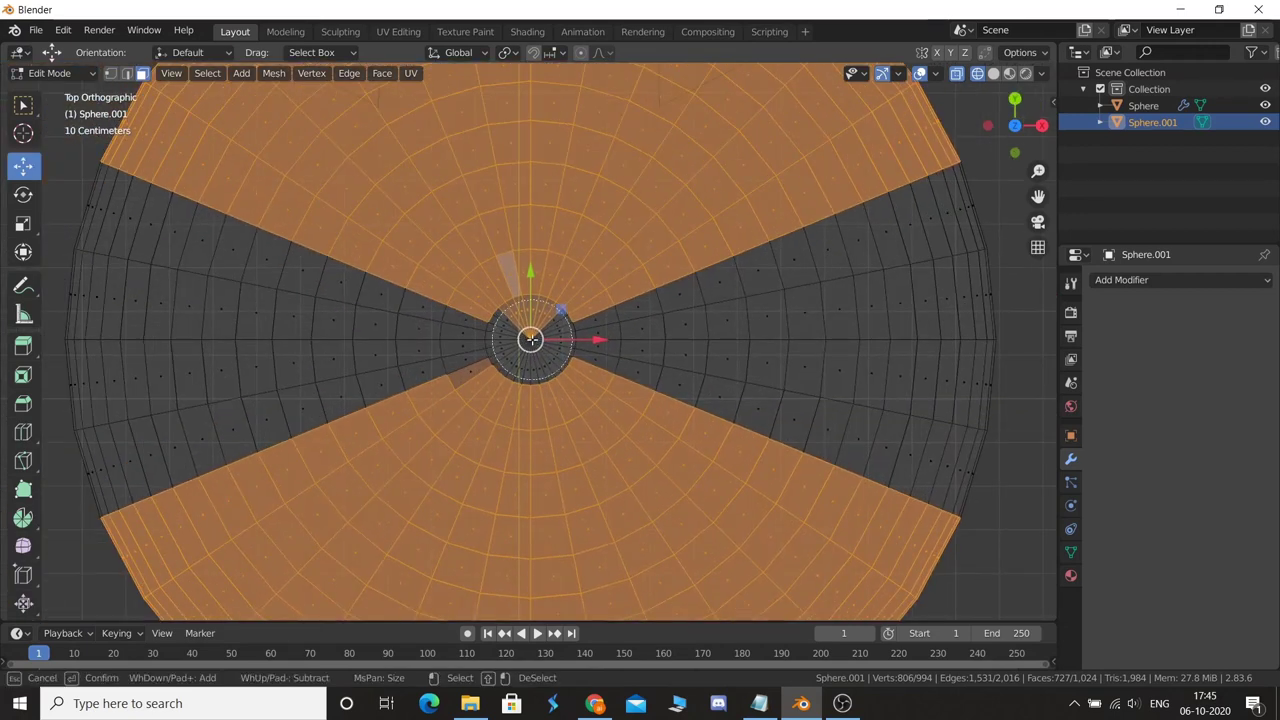
pyautogui.press('x')
pyautogui.click(537, 338)
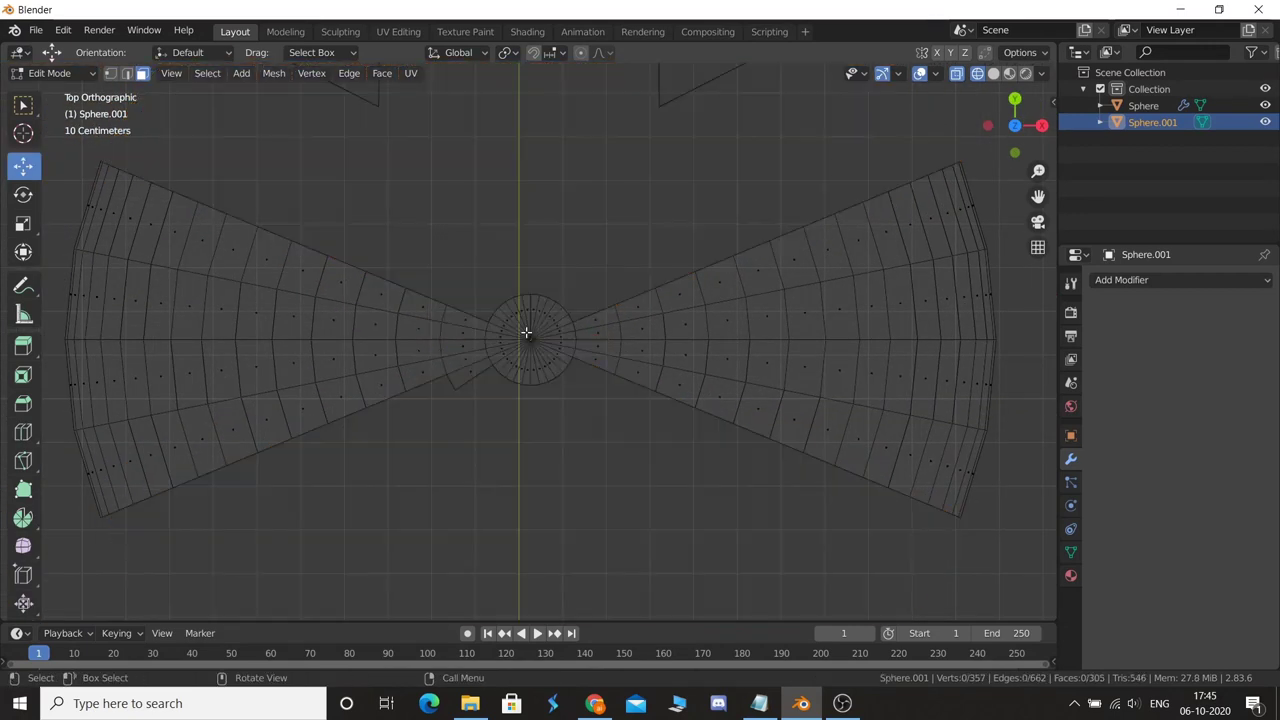
# - Select and delete the left wing's faces, leaving a single curved wedge
pyautogui.scroll(-2, 491, 305)
pyautogui.scroll(-1, 492, 304)
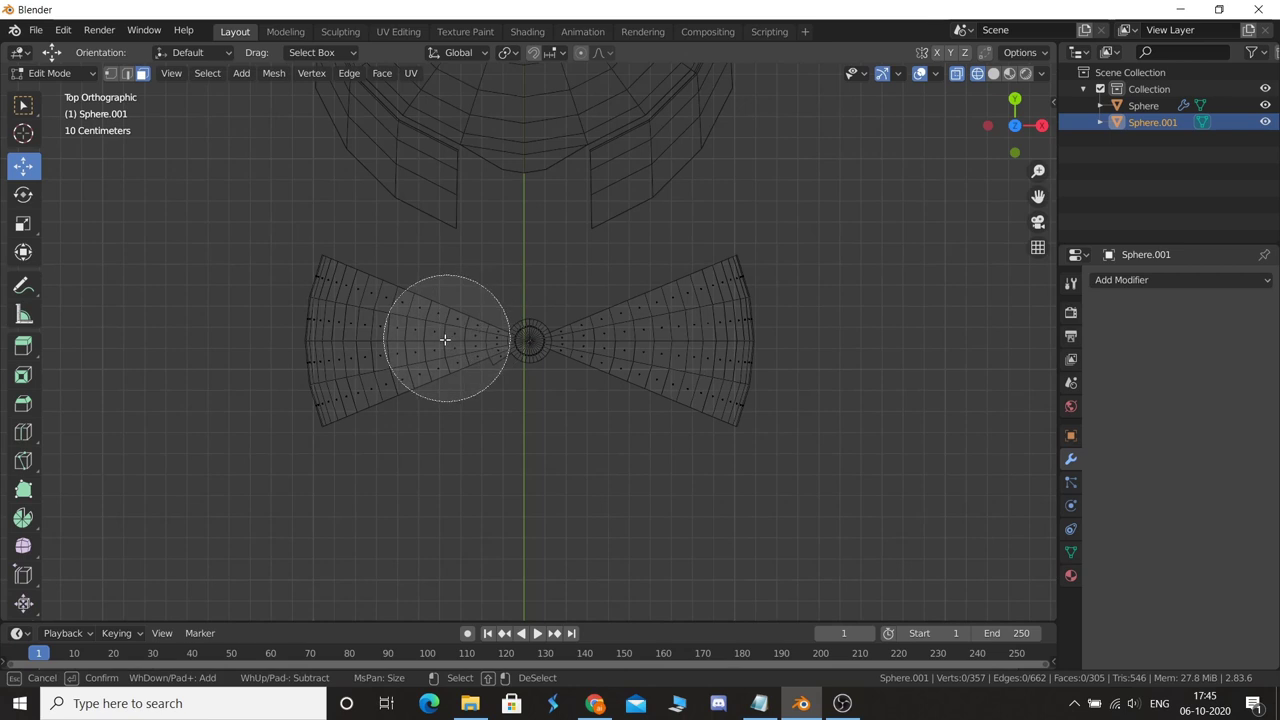
pyautogui.moveTo(443, 337); pyautogui.dragTo(394, 337)
pyautogui.press('x')
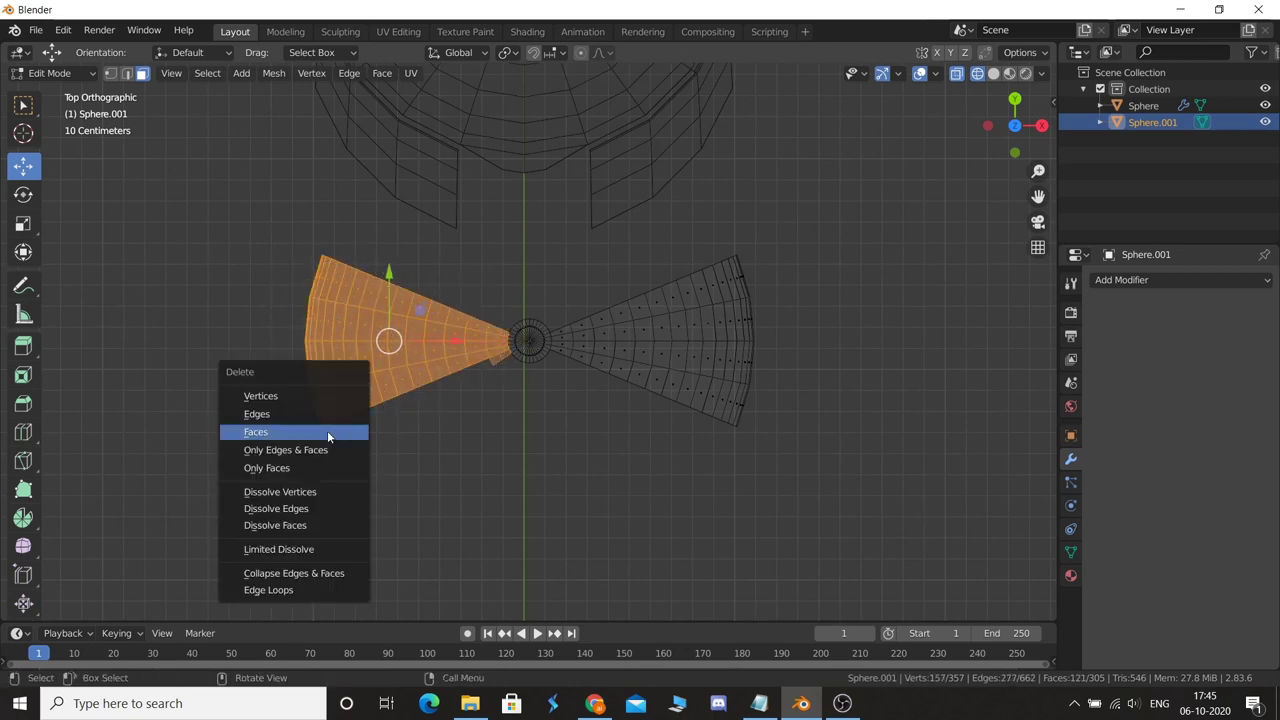
pyautogui.click(327, 430)
# - In Object Mode, rotate the wedge 90° about X, 180° about Z, then 90° about Z
pyautogui.press('Tab')
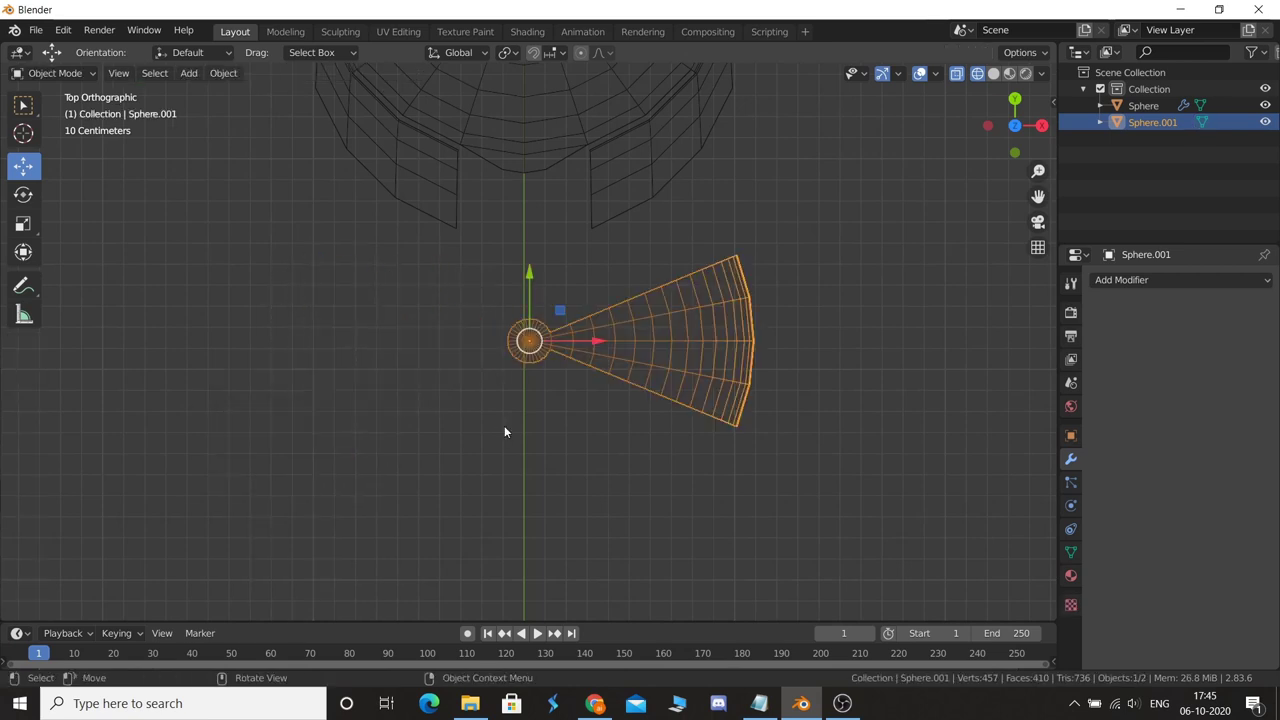
pyautogui.press('r')
pyautogui.press('x')
pyautogui.press('9')
pyautogui.press('0')
pyautogui.press('Return')
pyautogui.press('r')
pyautogui.press('z')
pyautogui.press('1')
pyautogui.press('8')
pyautogui.press('0')
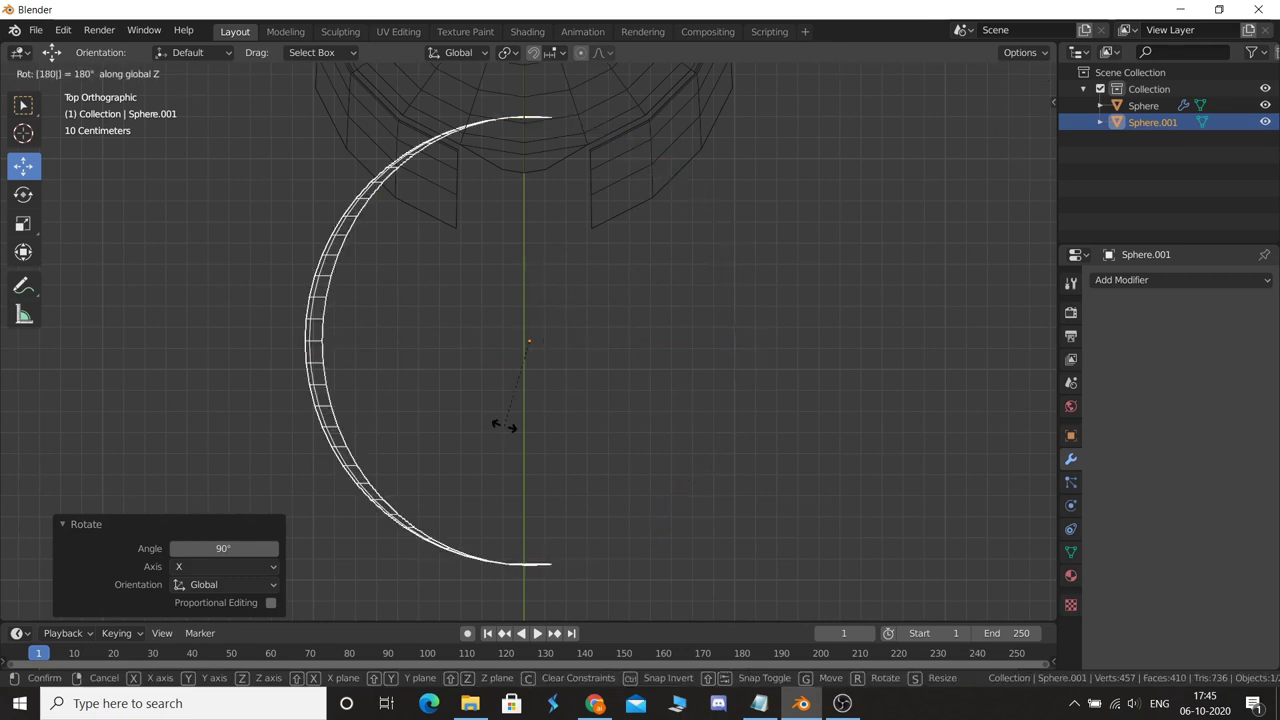
pyautogui.press('Return')
pyautogui.press('r')
pyautogui.press('z')
pyautogui.press('9')
pyautogui.press('0')
pyautogui.press('Return')
# - Move the wedge onto the helmet's dome, tilted about 31 degrees as a crest, in solid shading
pyautogui.press('KP_3')
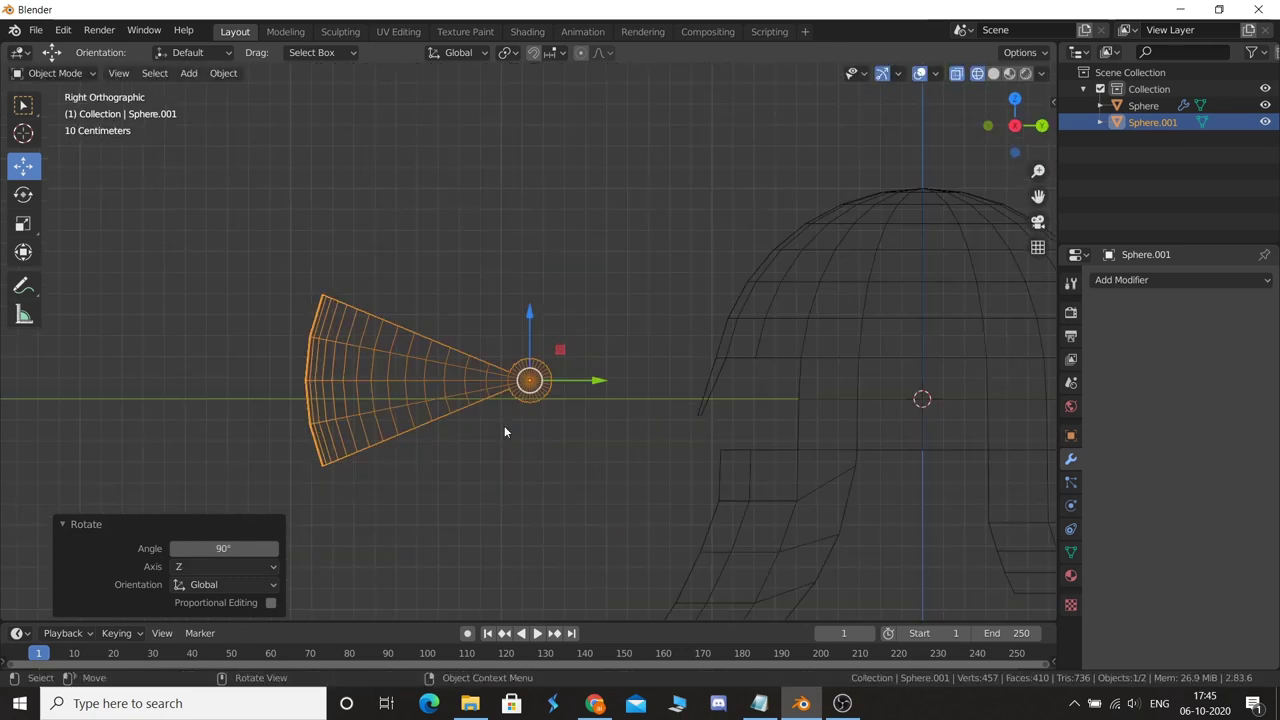
pyautogui.keyDown('shift'); pyautogui.moveTo(524, 444); pyautogui.dragTo(374, 433, button='middle'); pyautogui.keyUp('shift')
pyautogui.press('g')
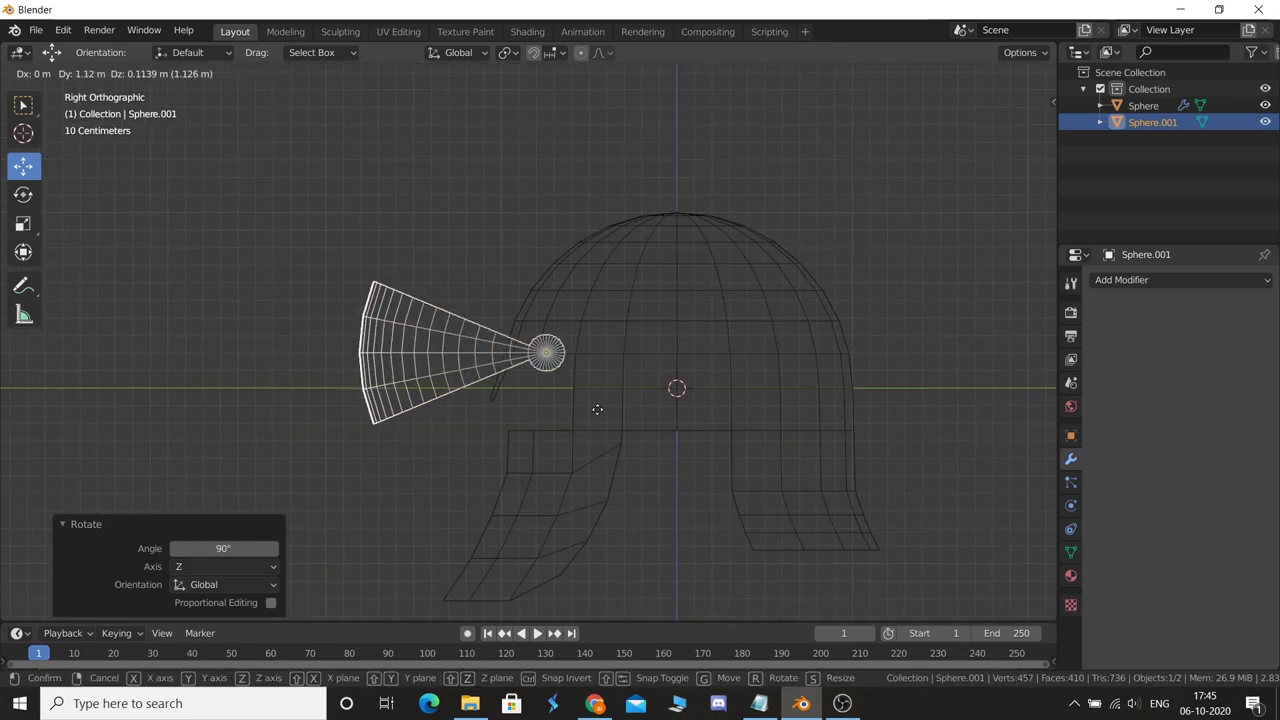
pyautogui.click(720, 409)
pyautogui.press('r')
pyautogui.click(811, 405)
pyautogui.press('g')
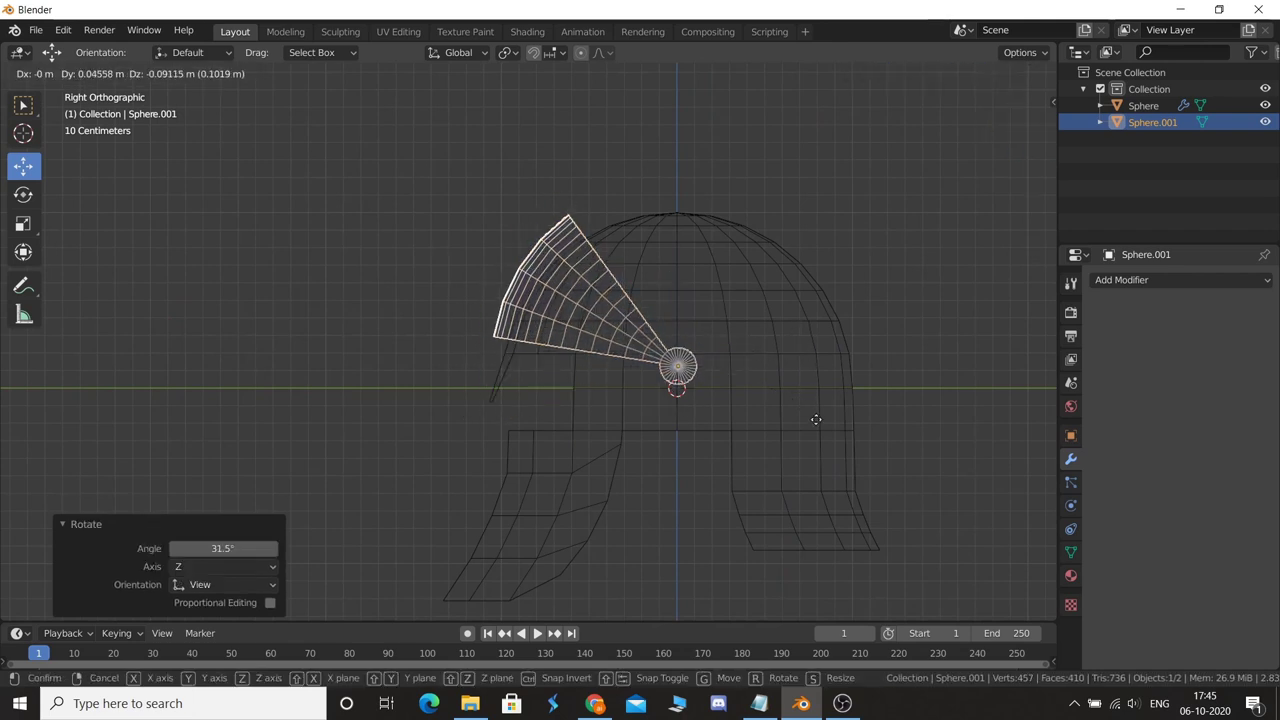
pyautogui.click(817, 428)
pyautogui.hotkey('shift', 'z')
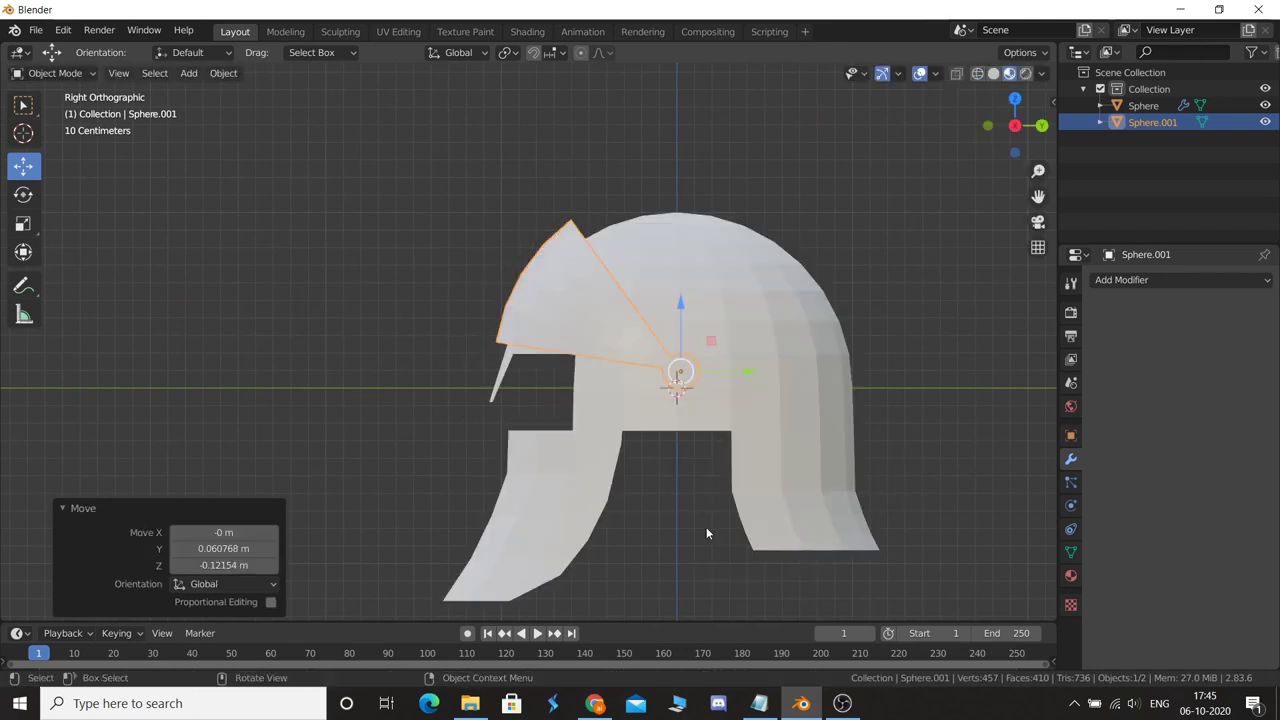
pyautogui.click(706, 527)
pyautogui.moveTo(706, 527)
pyautogui.mouseDown(button='middle')
pyautogui.moveTo(914, 557)
pyautogui.moveTo(715, 434)
pyautogui.moveTo(659, 477)
pyautogui.mouseUp(button='middle')
pyautogui.click(715, 434)
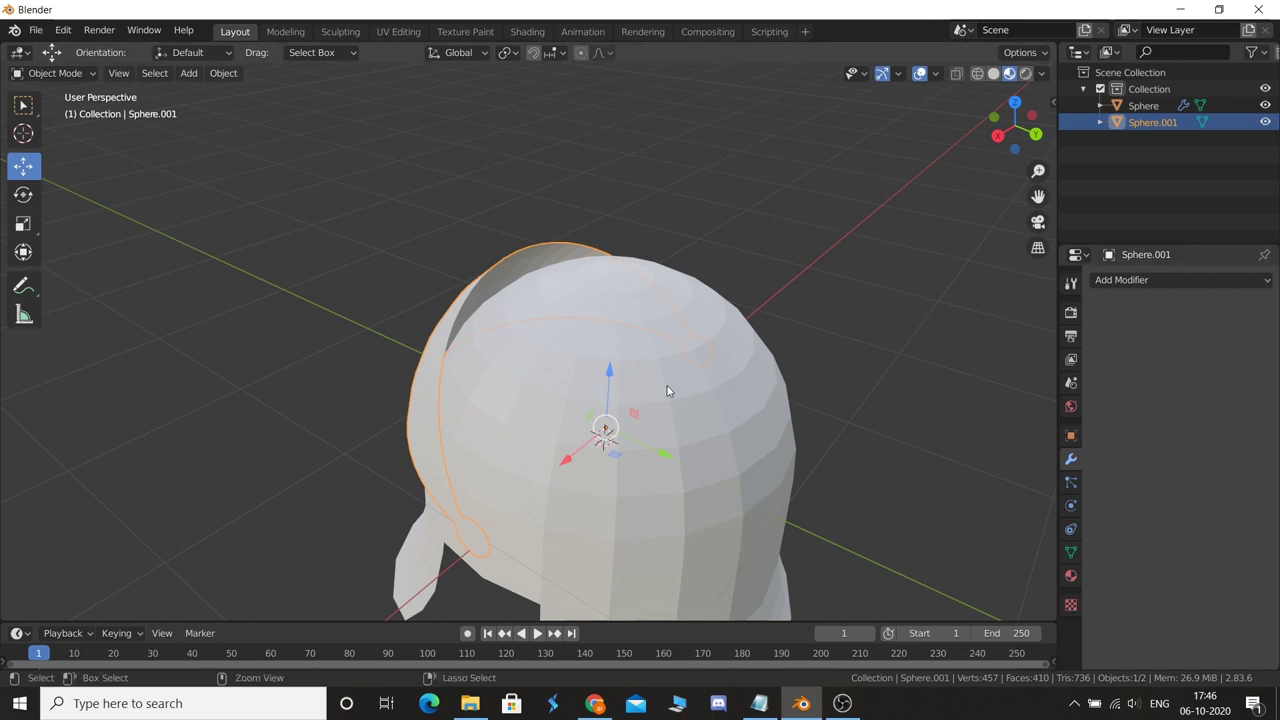
# - Link the helmet Sphere's Subdivision Surface and Solidify modifiers to Sphere.001 with Ctrl+L
pyautogui.click(731, 391)
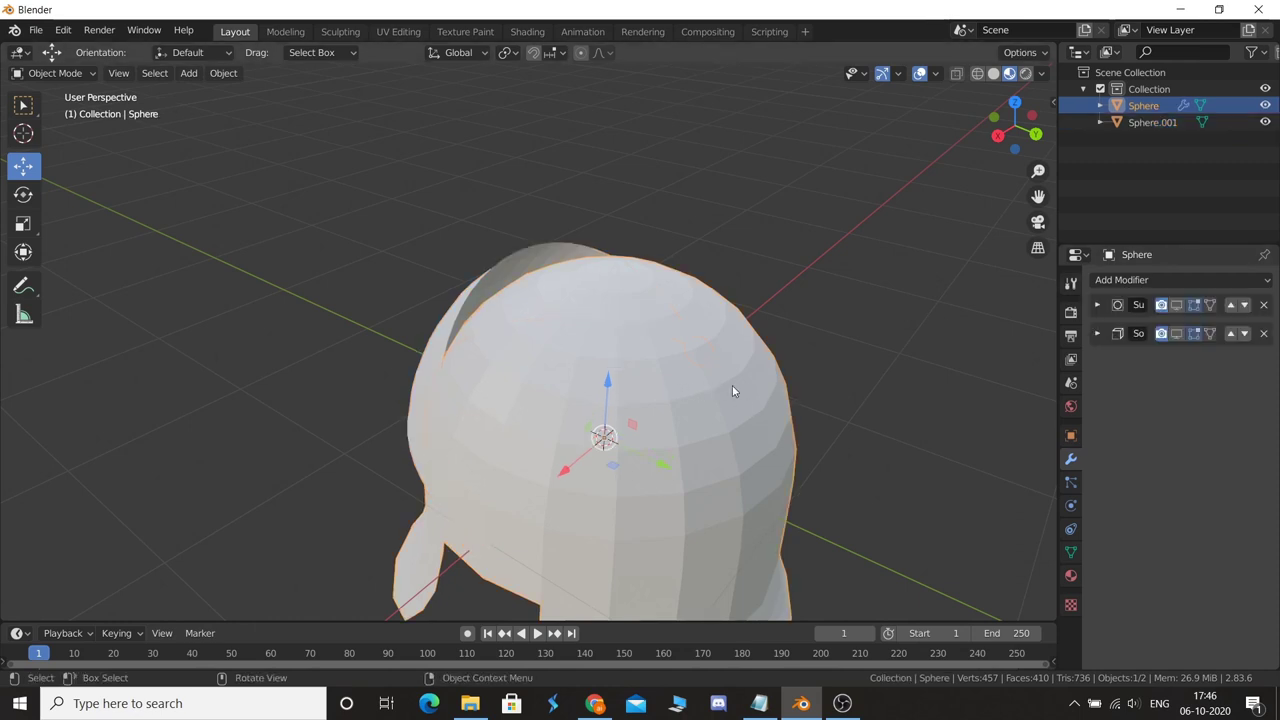
pyautogui.click(477, 285)
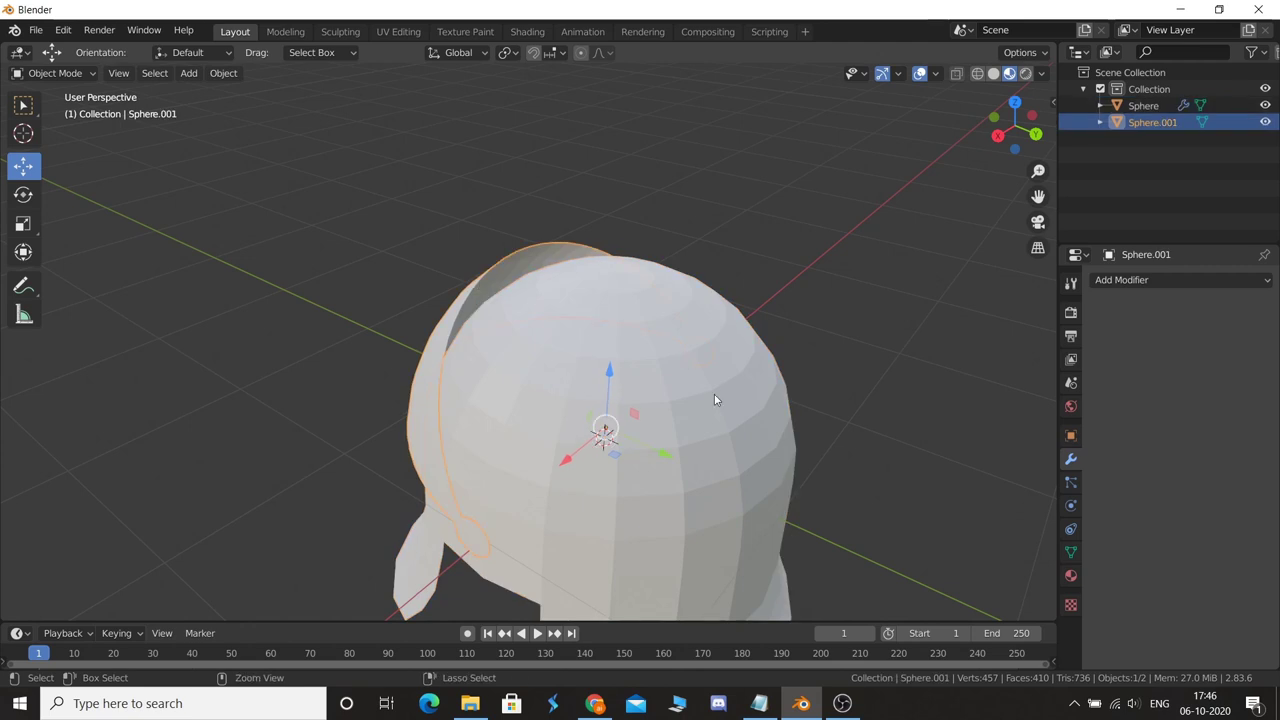
pyautogui.keyDown('shift'); pyautogui.click(766, 401); pyautogui.keyUp('shift')
pyautogui.hotkey('ctrl', 'l')
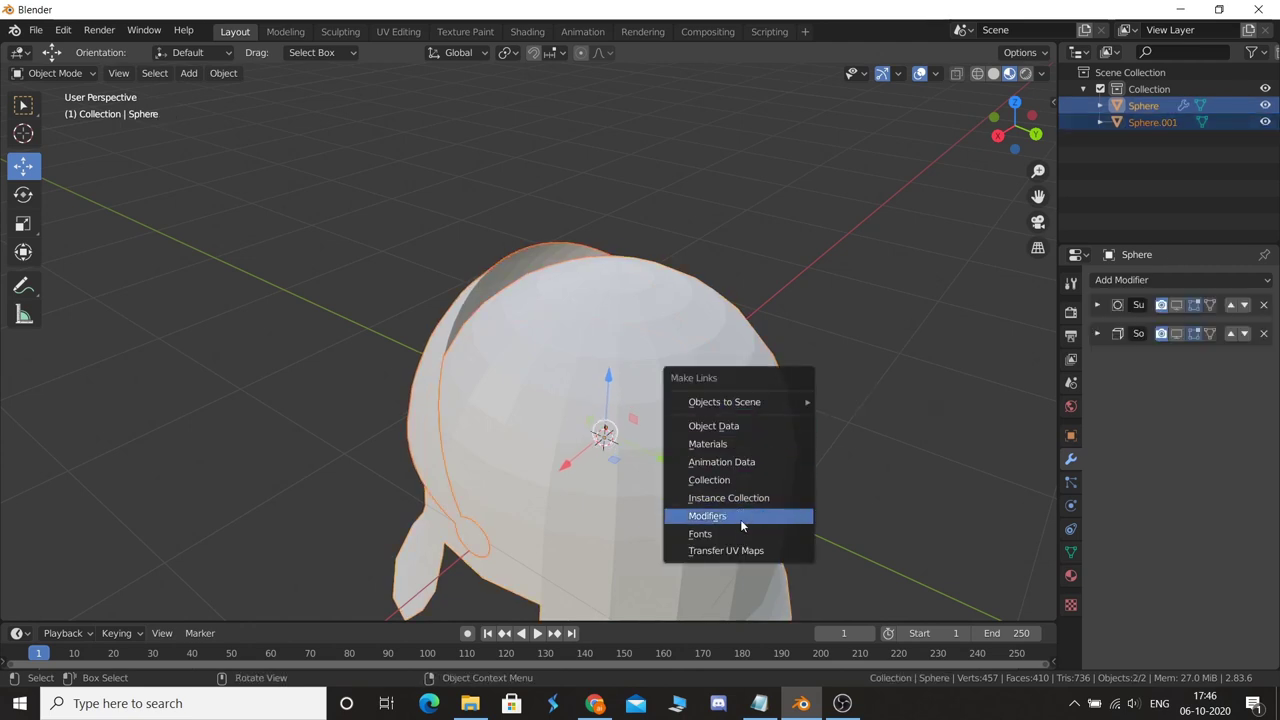
pyautogui.click(740, 516)
pyautogui.click(880, 383)
pyautogui.click(473, 311)
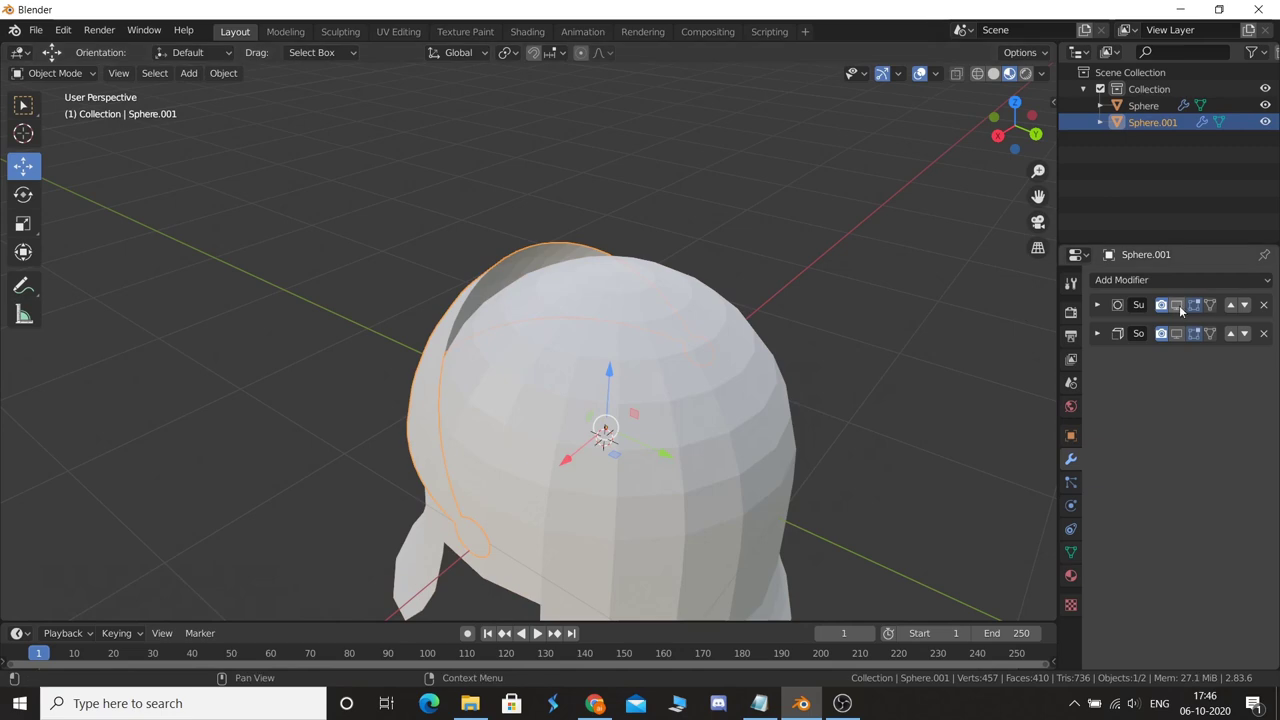
pyautogui.moveTo(888, 357); pyautogui.dragTo(755, 319, button='middle')
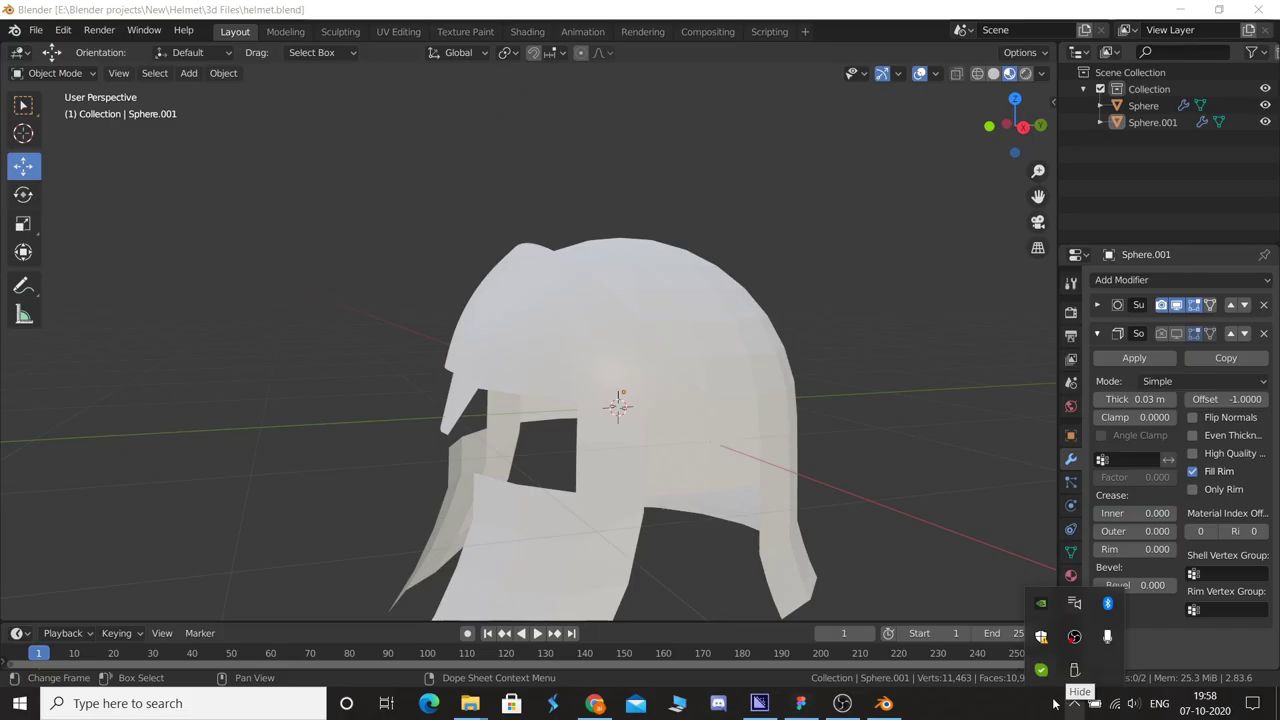
# - Orbit around the helmet, selecting the helmet Sphere and the crest piece to check them
pyautogui.moveTo(843, 308); pyautogui.dragTo(685, 382, button='middle')
pyautogui.click(685, 382)
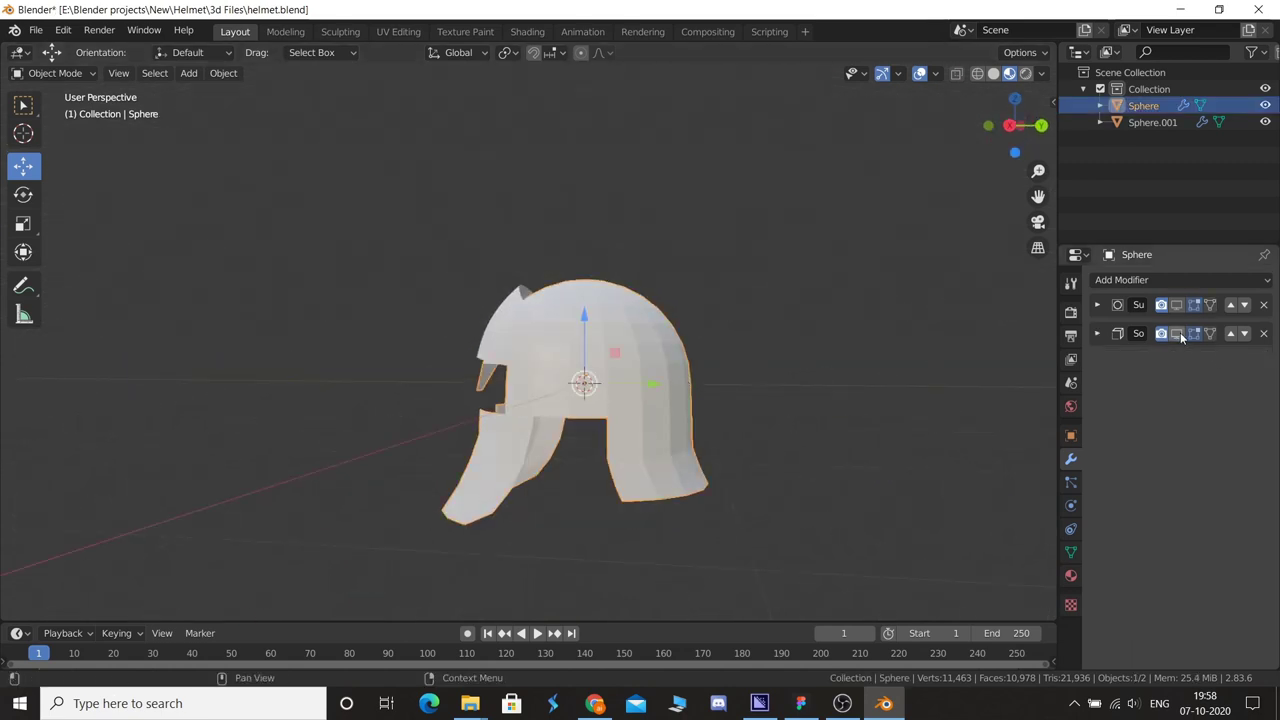
pyautogui.click(505, 338)
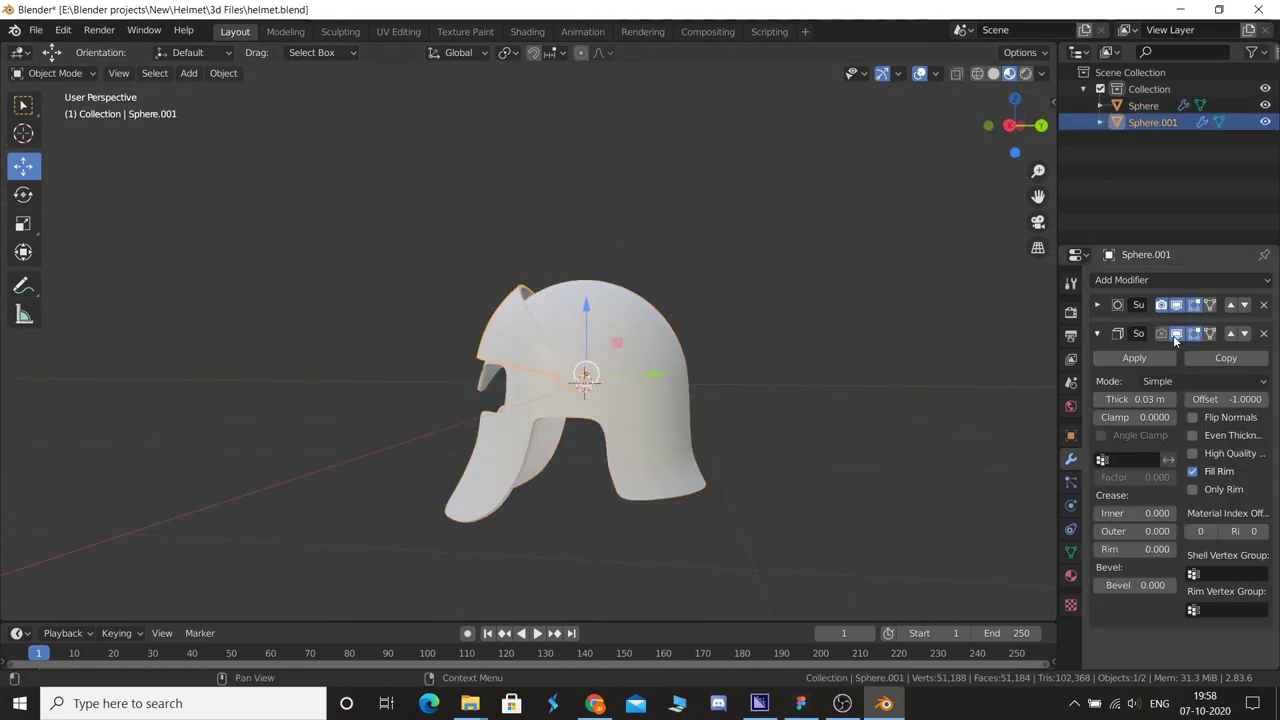
pyautogui.hotkey('alt', 'a')
pyautogui.scroll(4, 664, 449)
pyautogui.moveTo(664, 449)
pyautogui.mouseDown(button='middle')
pyautogui.moveTo(822, 417)
pyautogui.moveTo(928, 454)
pyautogui.moveTo(659, 455)
pyautogui.moveTo(608, 471)
pyautogui.moveTo(657, 473)
pyautogui.moveTo(671, 514)
pyautogui.moveTo(617, 460)
pyautogui.moveTo(606, 480)
pyautogui.moveTo(610, 424)
pyautogui.moveTo(574, 395)
pyautogui.moveTo(655, 463)
pyautogui.mouseUp(button='middle')
pyautogui.click(610, 424)
pyautogui.click(665, 293)
# - Check the helmet mesh, then turn off the crest Sphere.001's Solidify modifier in the viewport
pyautogui.press('Tab')
pyautogui.moveTo(665, 293); pyautogui.dragTo(600, 360, button='middle')
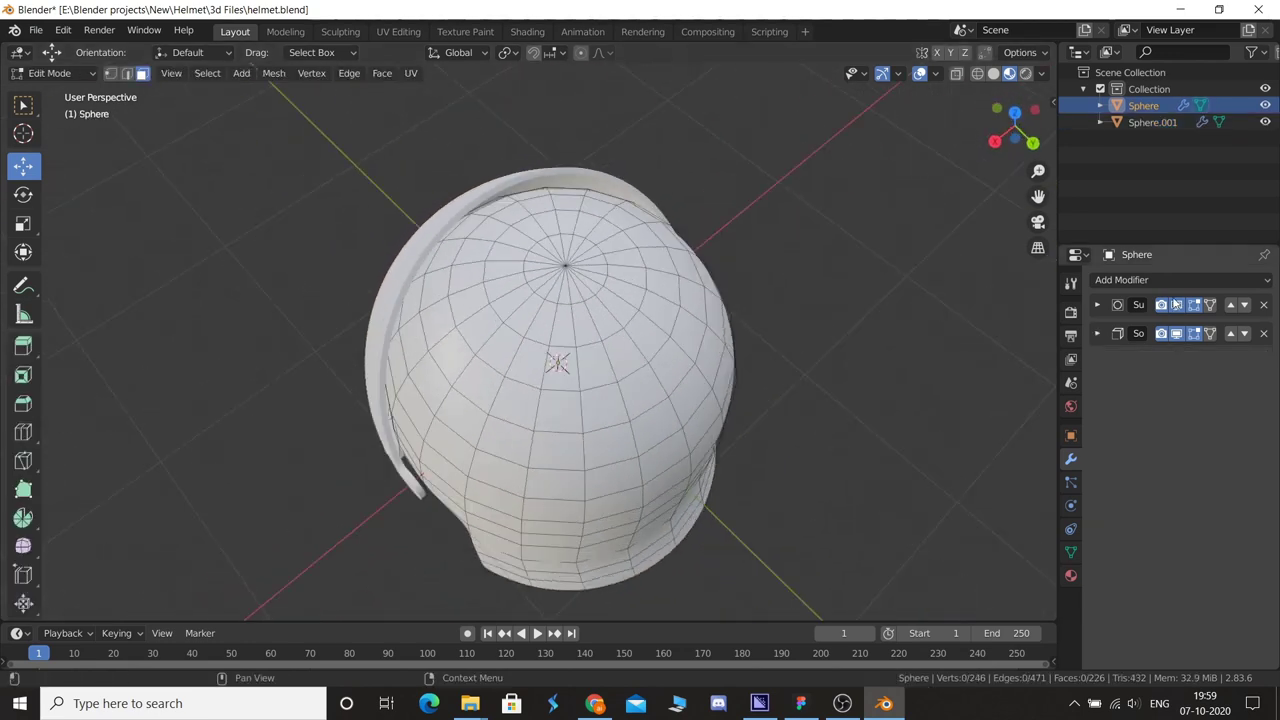
pyautogui.press('Tab')
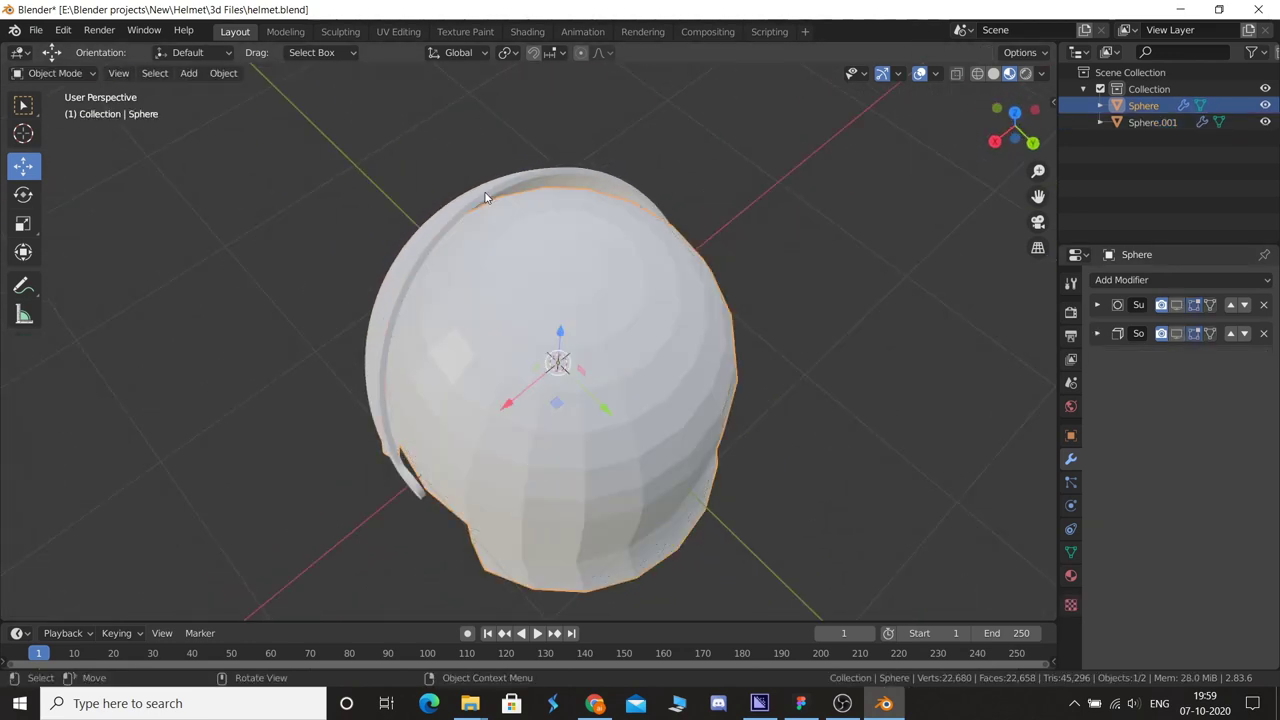
pyautogui.click(486, 194)
pyautogui.click(1178, 334)
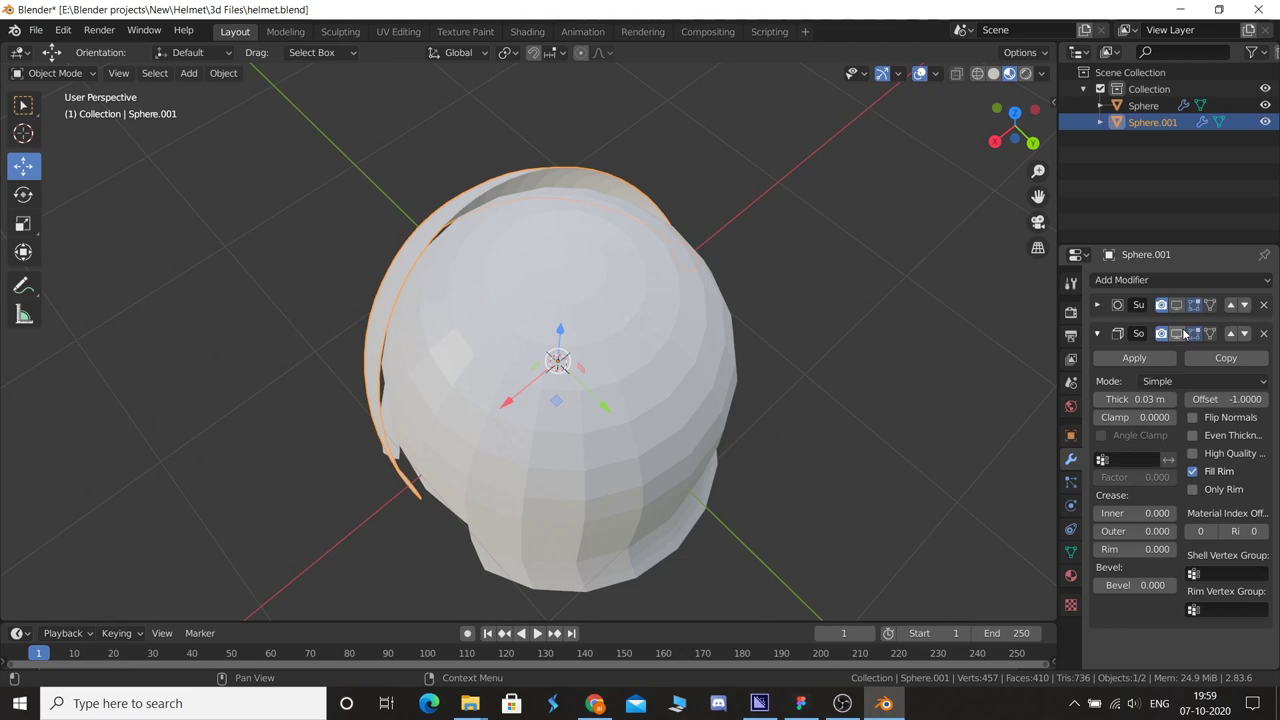
# - Inspect the helmet Sphere's mesh from the top and right side views
pyautogui.click(665, 340)
pyautogui.press('KP_7')
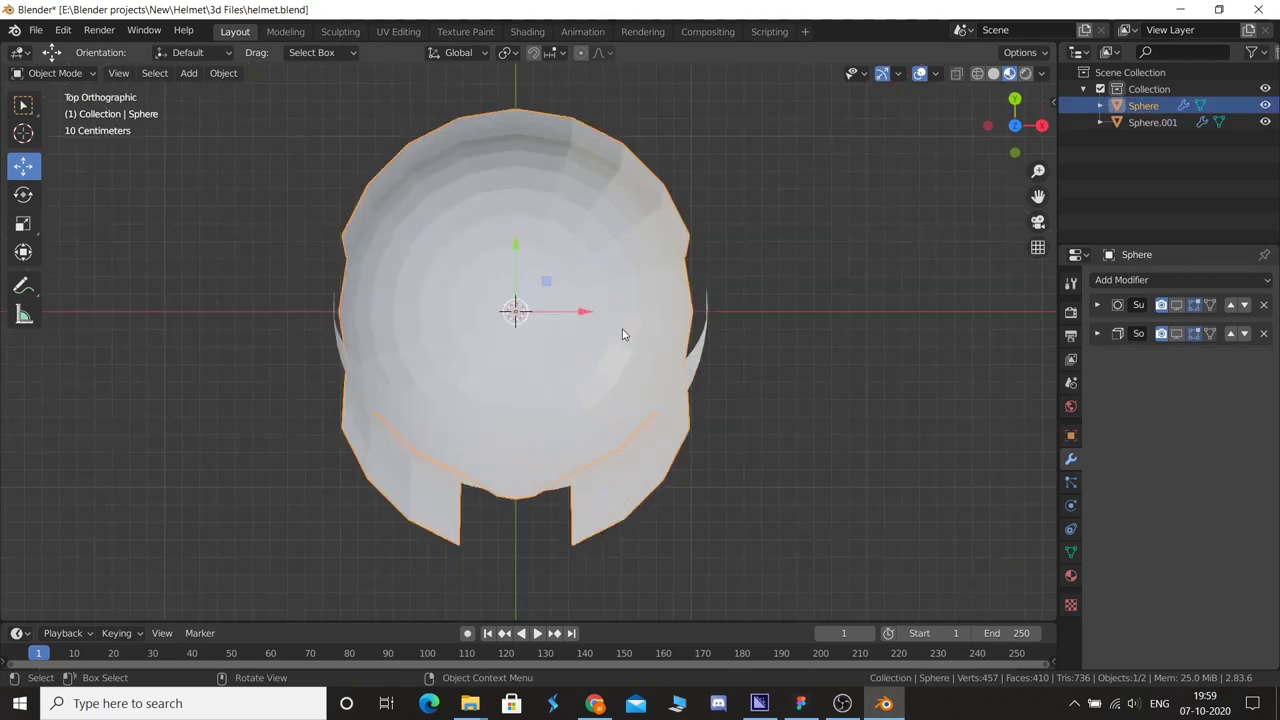
pyautogui.press('Tab')
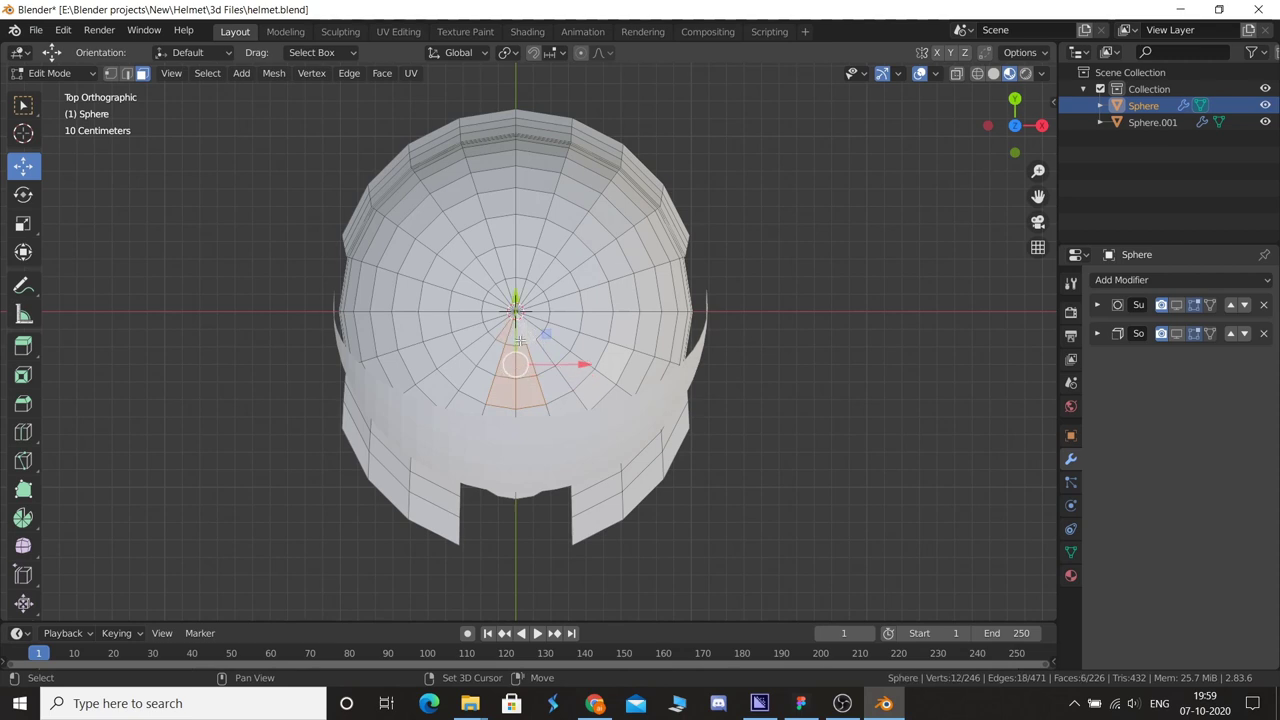
pyautogui.press('Tab')
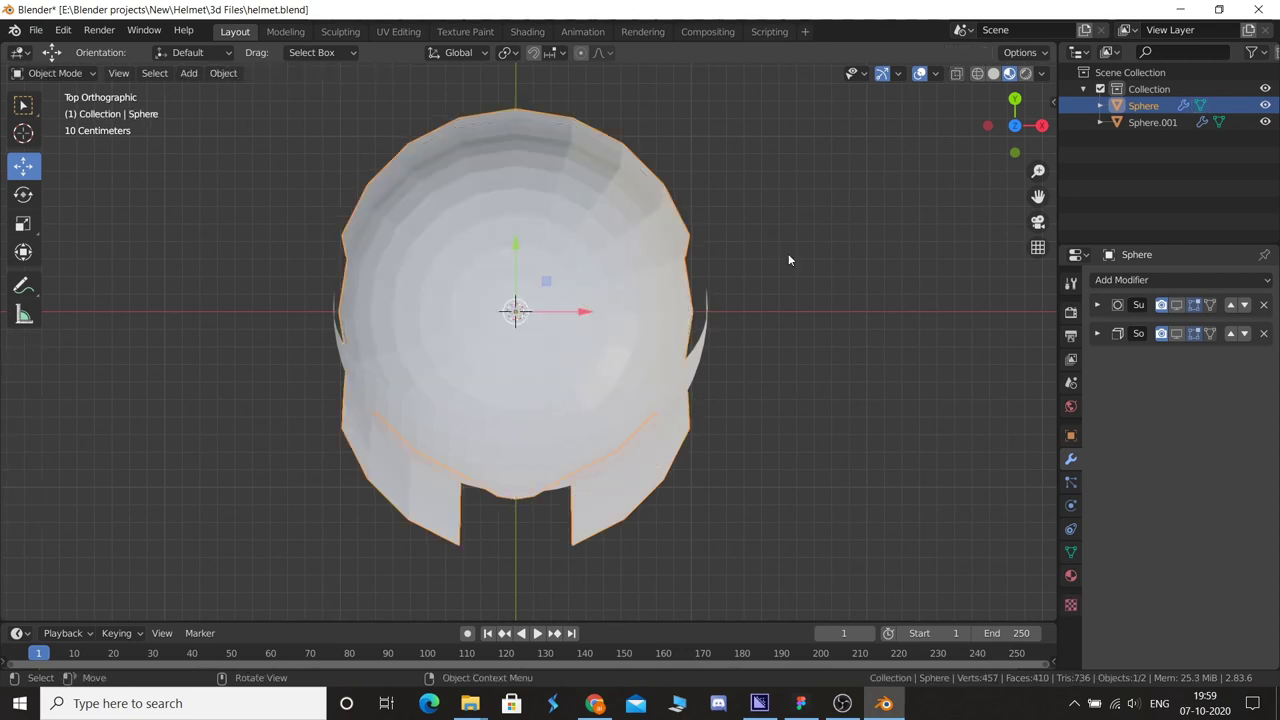
pyautogui.moveTo(788, 253)
pyautogui.mouseDown(button='middle')
pyautogui.moveTo(693, 300)
pyautogui.moveTo(649, 165)
pyautogui.mouseUp(button='middle')
pyautogui.press('KP_3')
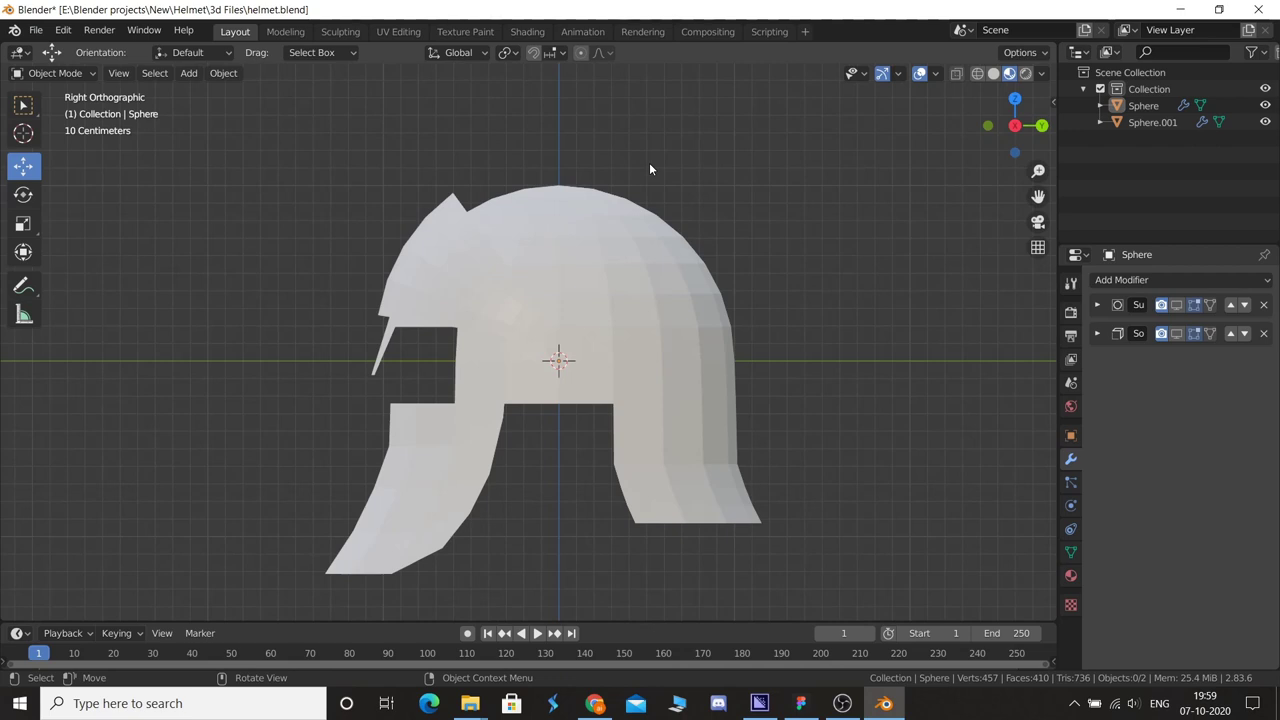
# - Inset the helmet Sphere's edge faces into a 0.05481 m border and shrink it slightly
pyautogui.click(666, 297)
pyautogui.press('Tab')
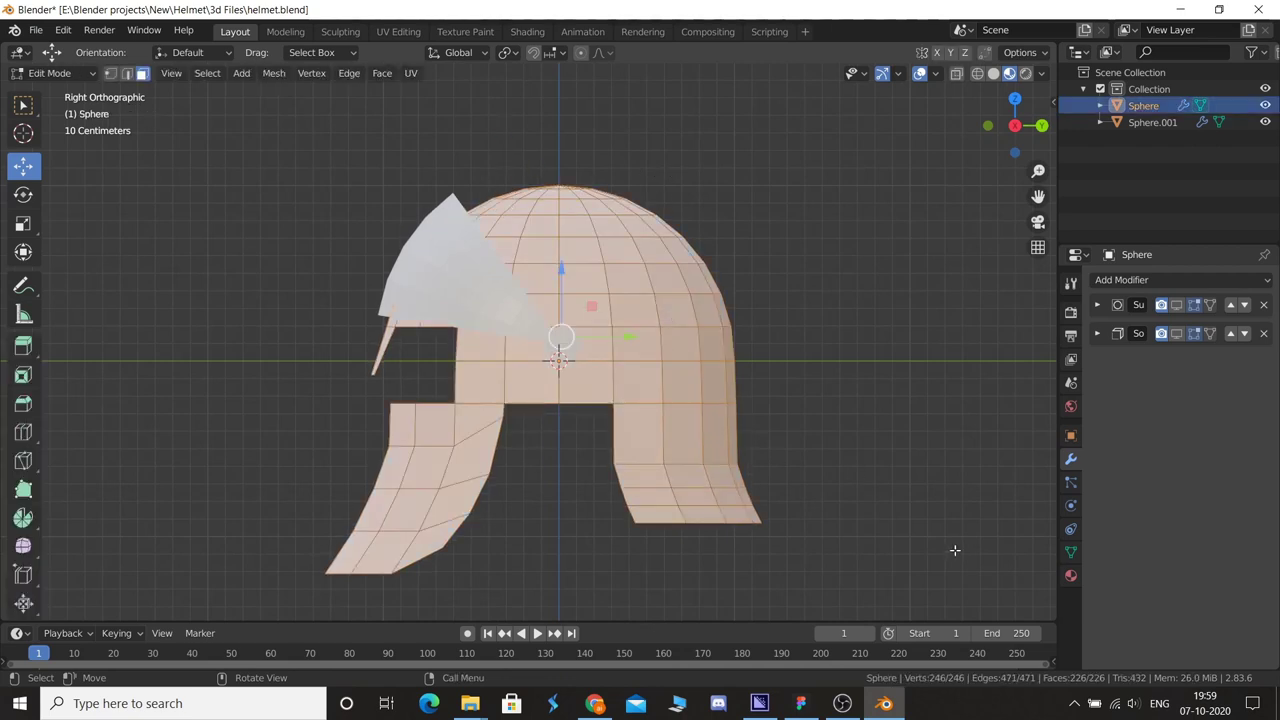
pyautogui.press('i')
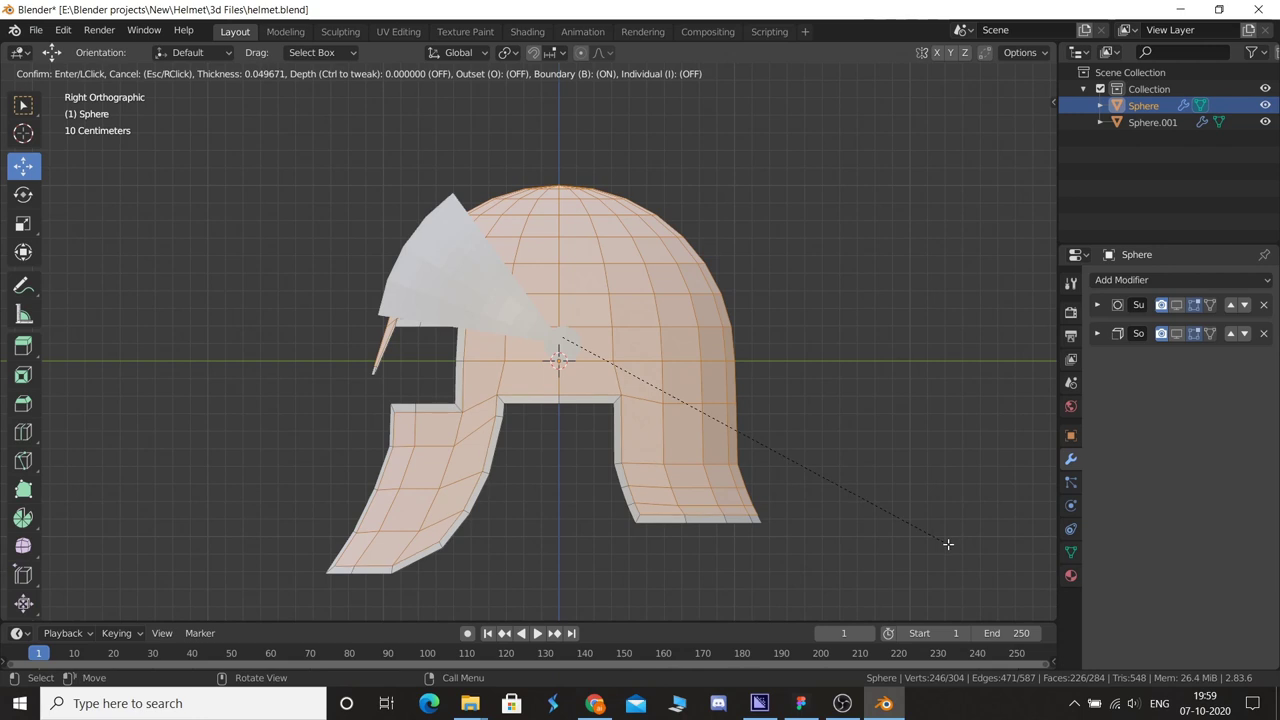
pyautogui.click(947, 543)
pyautogui.moveTo(947, 543); pyautogui.dragTo(846, 494, button='middle')
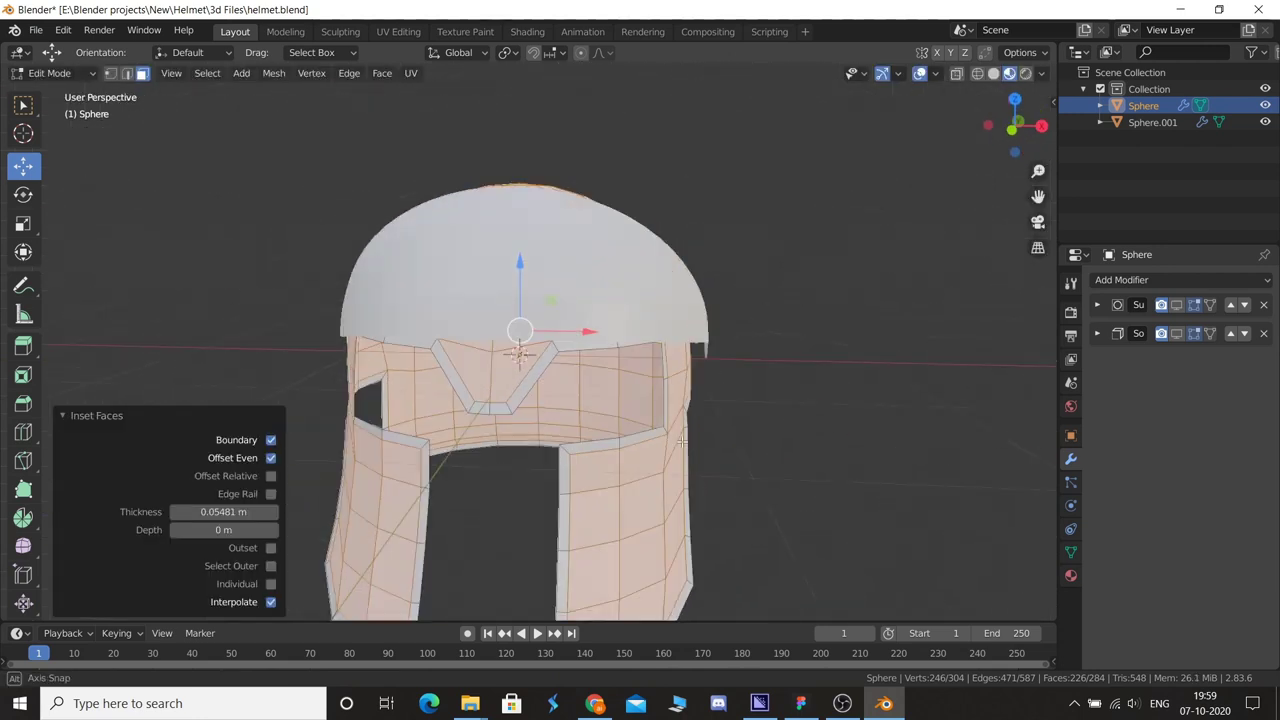
pyautogui.press('s')
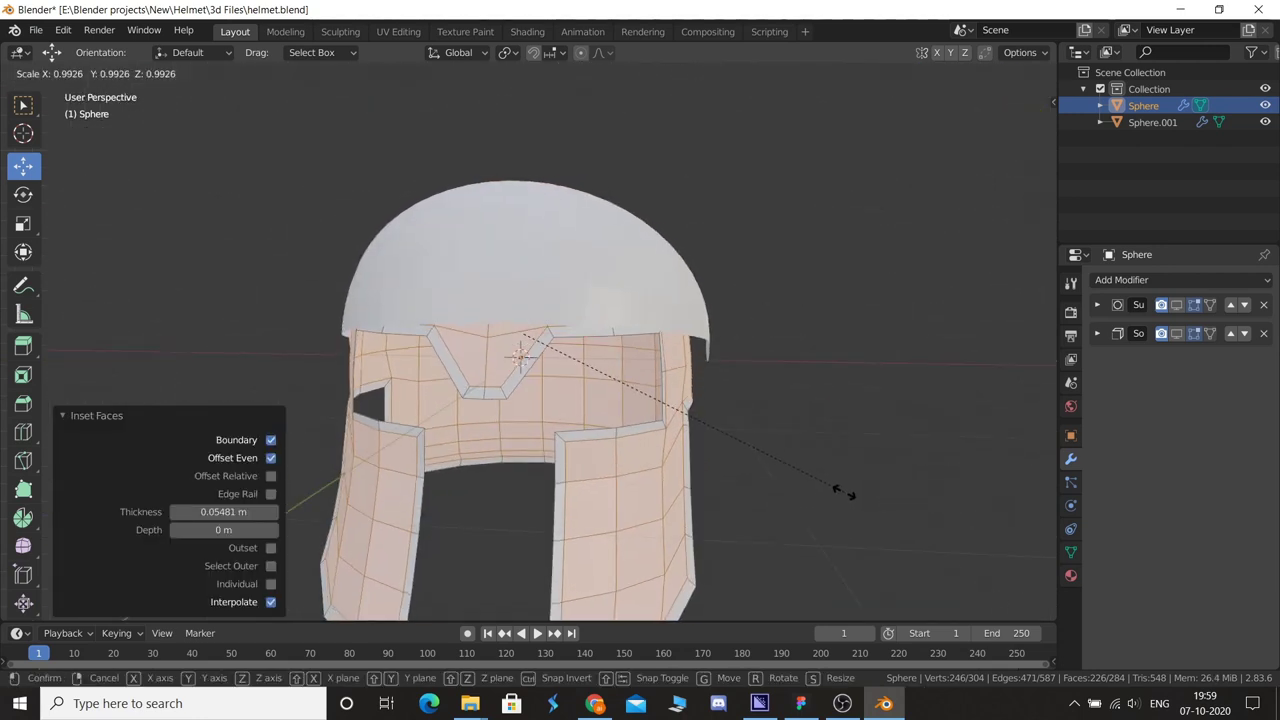
pyautogui.click(838, 485)
pyautogui.moveTo(838, 485)
pyautogui.mouseDown(button='middle')
pyautogui.moveTo(446, 487)
pyautogui.moveTo(785, 515)
pyautogui.mouseUp(button='middle')
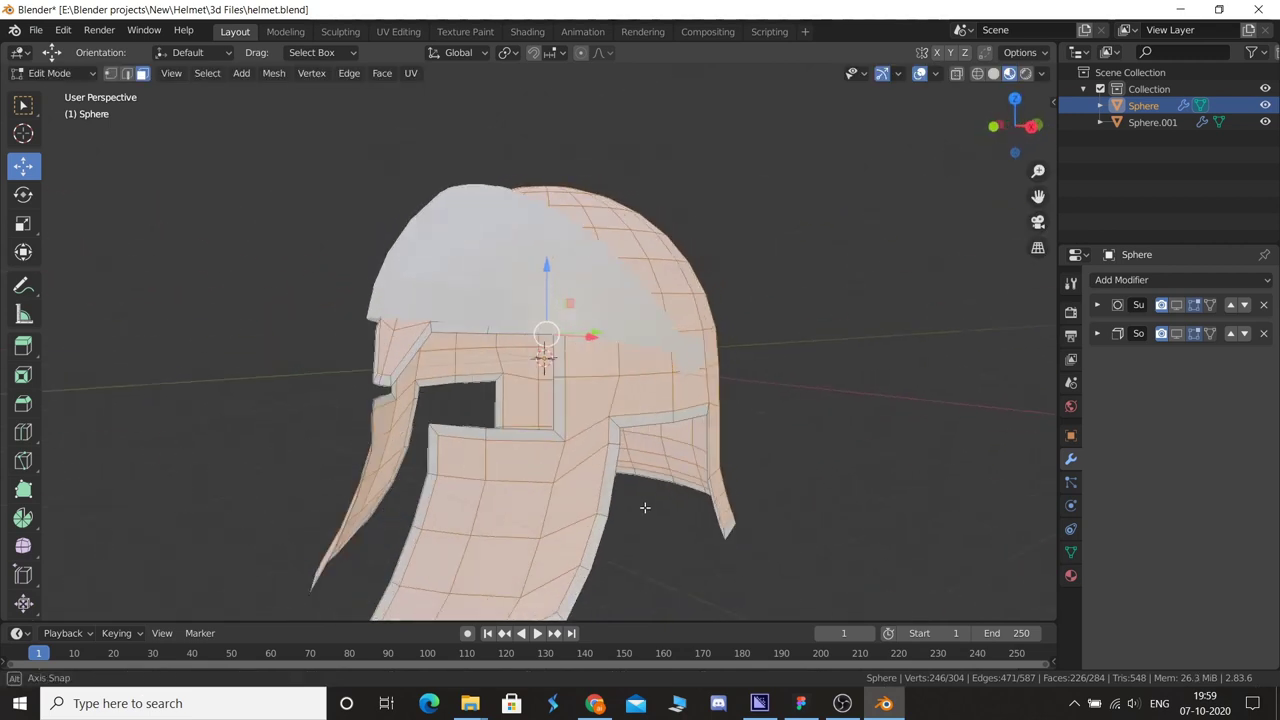
# - Extrude the border faces in place and scale them to 0.955 to form the rim
pyautogui.press('e')
pyautogui.rightClick(785, 515)
pyautogui.press('s')
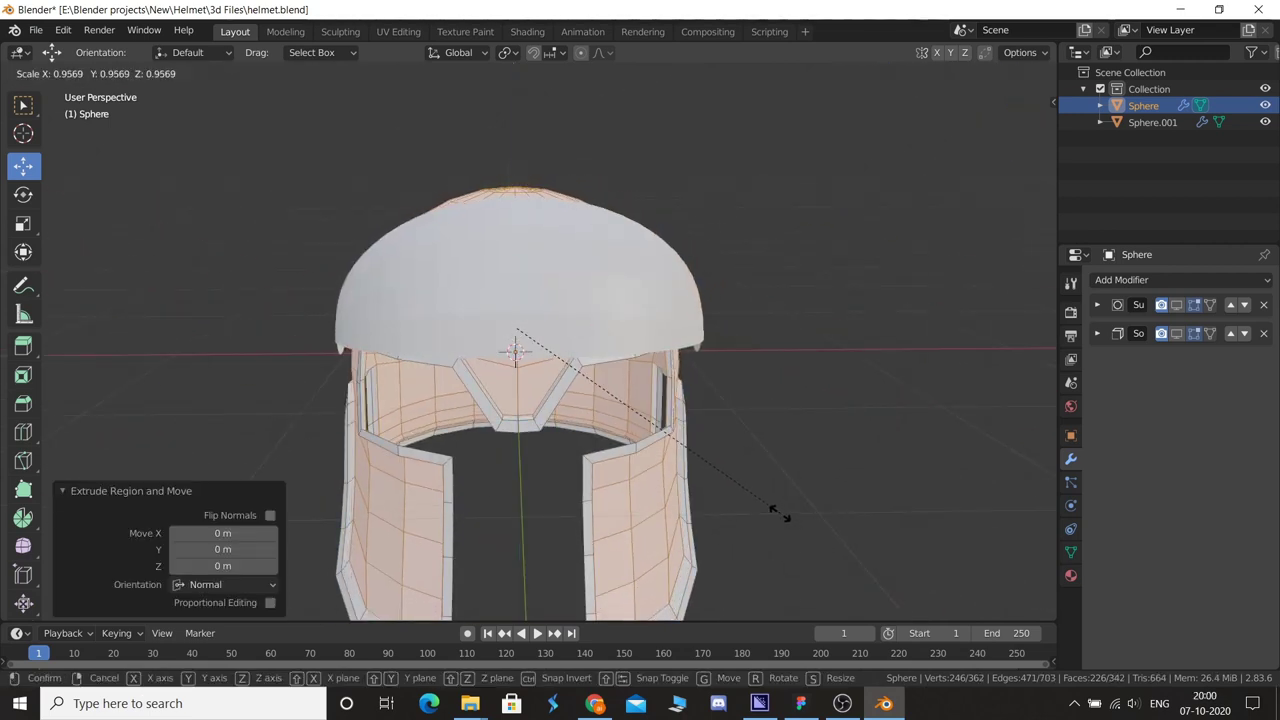
pyautogui.click(781, 514)
pyautogui.moveTo(781, 514)
pyautogui.mouseDown(button='middle')
pyautogui.moveTo(491, 497)
pyautogui.moveTo(668, 496)
pyautogui.moveTo(1180, 314)
pyautogui.mouseUp(button='middle')
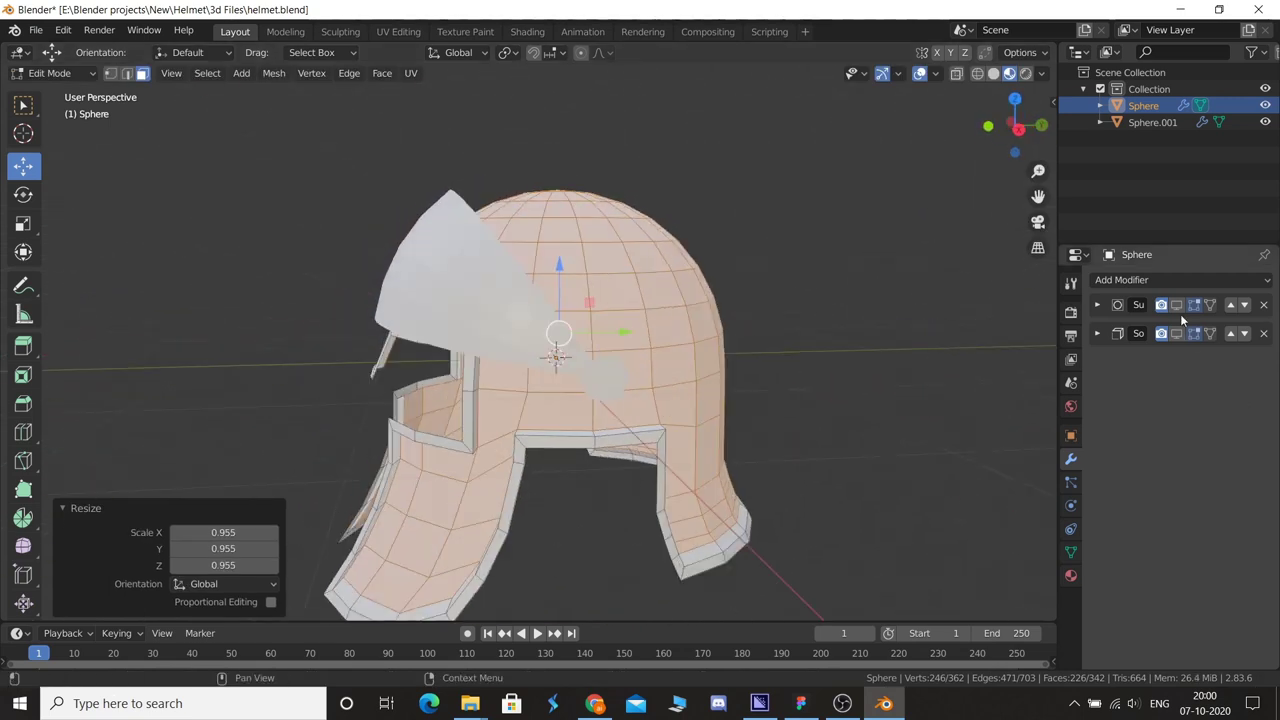
pyautogui.press('Tab')
pyautogui.click(873, 406)
pyautogui.moveTo(873, 406)
pyautogui.mouseDown(button='middle')
pyautogui.moveTo(735, 458)
pyautogui.moveTo(726, 395)
pyautogui.moveTo(887, 452)
pyautogui.moveTo(1243, 349)
pyautogui.mouseUp(button='middle')
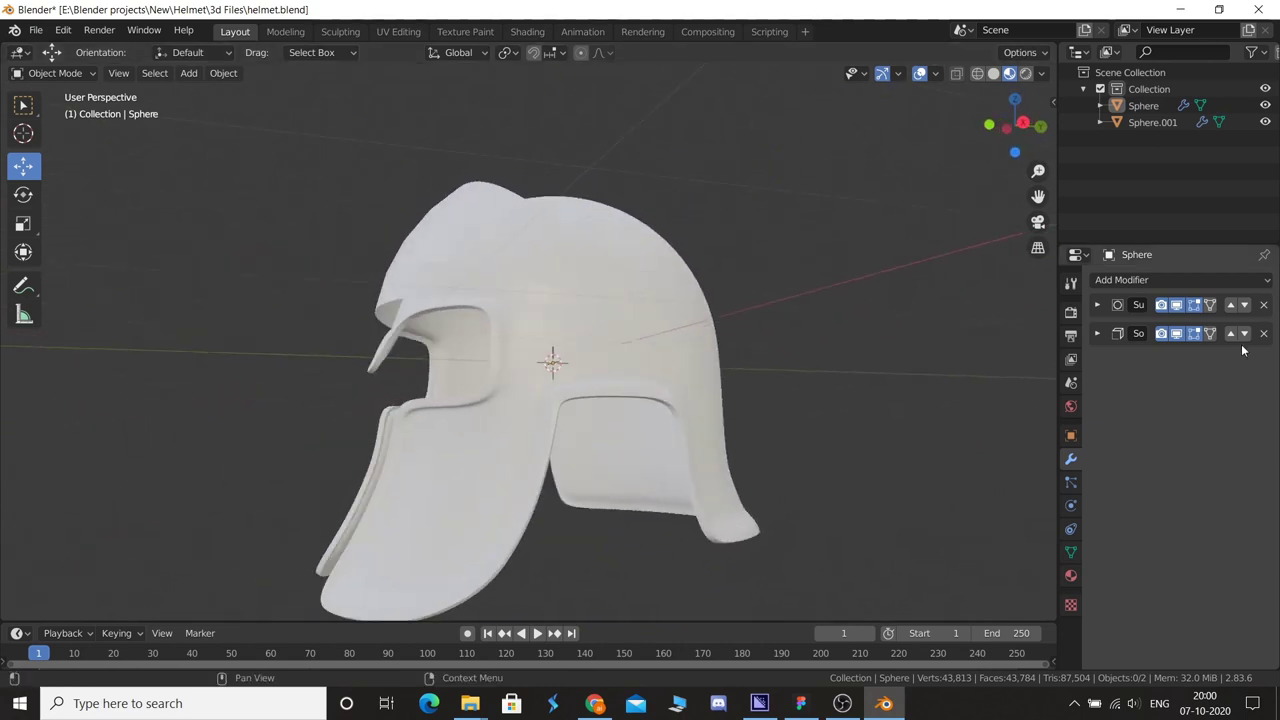
# - Hide the Subdivision modifier in the viewport and add a horizontal loop cut around the helmet
pyautogui.click(1177, 305)
pyautogui.moveTo(784, 453)
pyautogui.mouseDown(button='middle')
pyautogui.moveTo(789, 404)
pyautogui.moveTo(663, 397)
pyautogui.mouseUp(button='middle')
pyautogui.press('KP_1')
pyautogui.press('KP_3')
pyautogui.press('Tab')
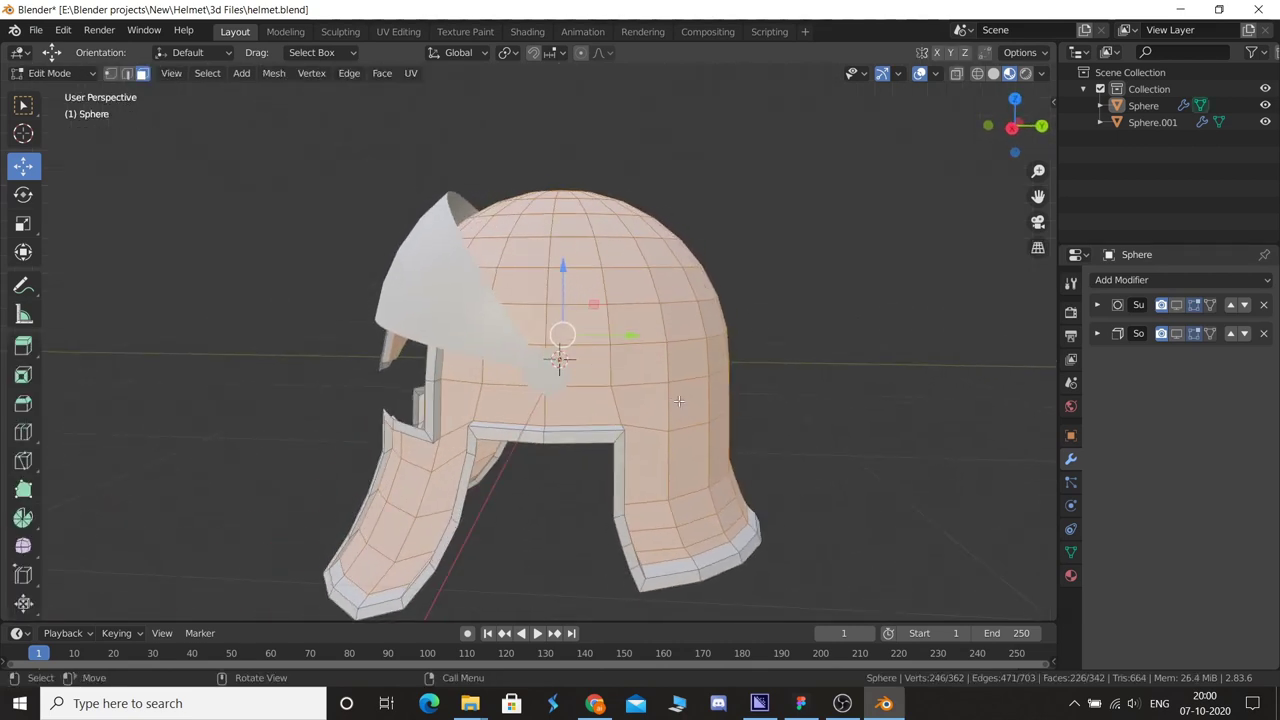
pyautogui.click(663, 397)
pyautogui.click(664, 396)
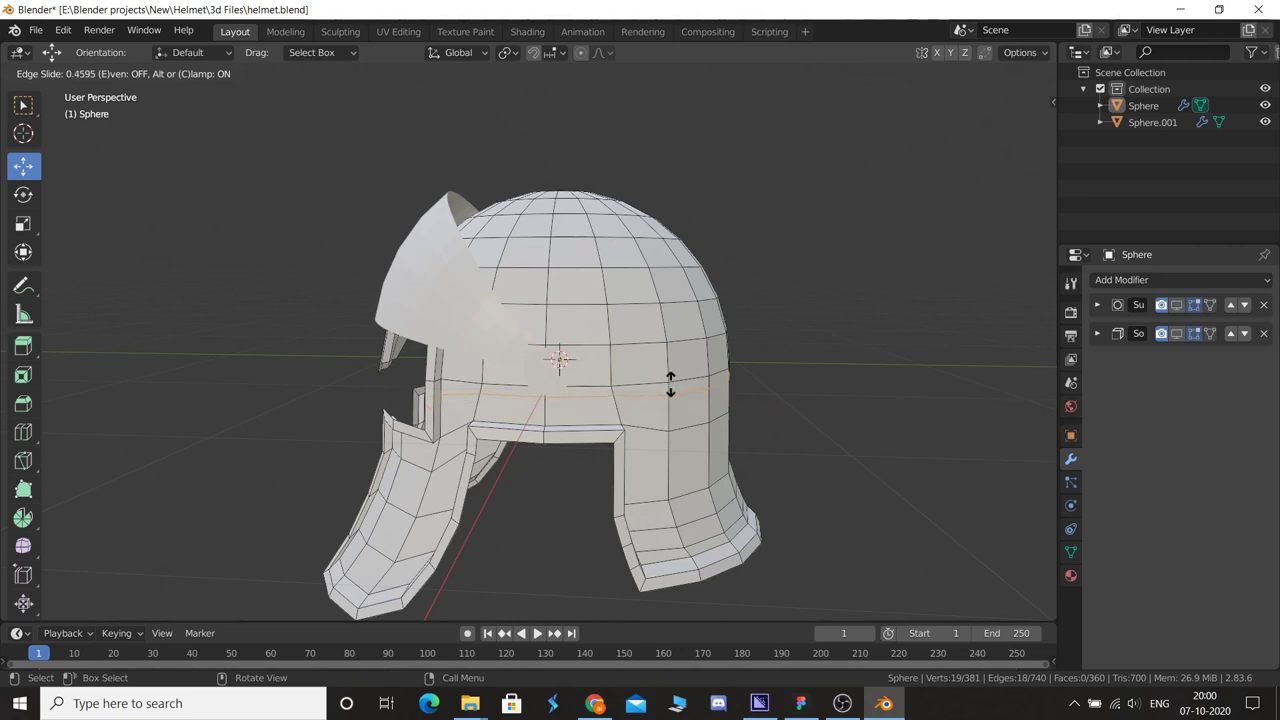
pyautogui.click(670, 382)
pyautogui.moveTo(670, 382)
pyautogui.mouseDown(button='middle')
pyautogui.moveTo(777, 414)
pyautogui.moveTo(542, 367)
pyautogui.mouseUp(button='middle')
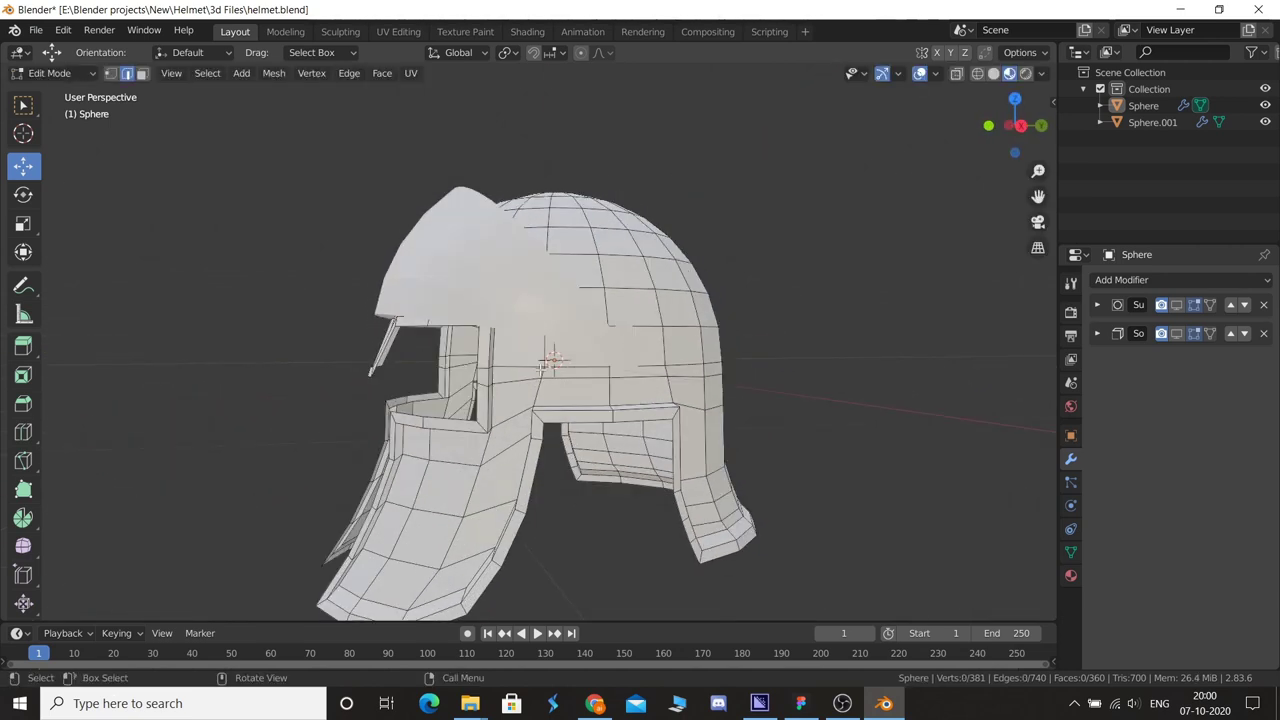
# - Raise the edge beside the eye opening 0.024595 m along Z
pyautogui.click(141, 73)
pyautogui.scroll(4, 540, 360)
pyautogui.click(502, 341)
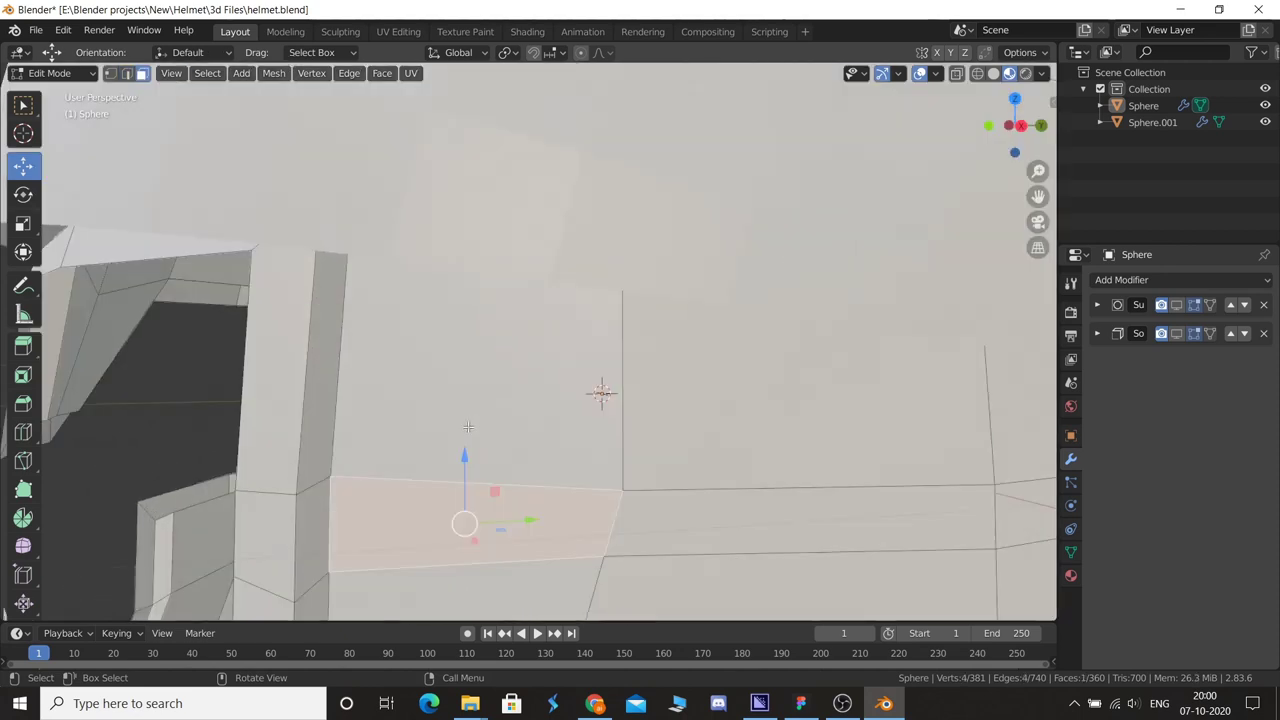
pyautogui.scroll(3, 502, 341)
pyautogui.keyDown('shift'); pyautogui.moveTo(502, 341); pyautogui.dragTo(500, 316, button='middle'); pyautogui.keyUp('shift')
pyautogui.click(126, 73)
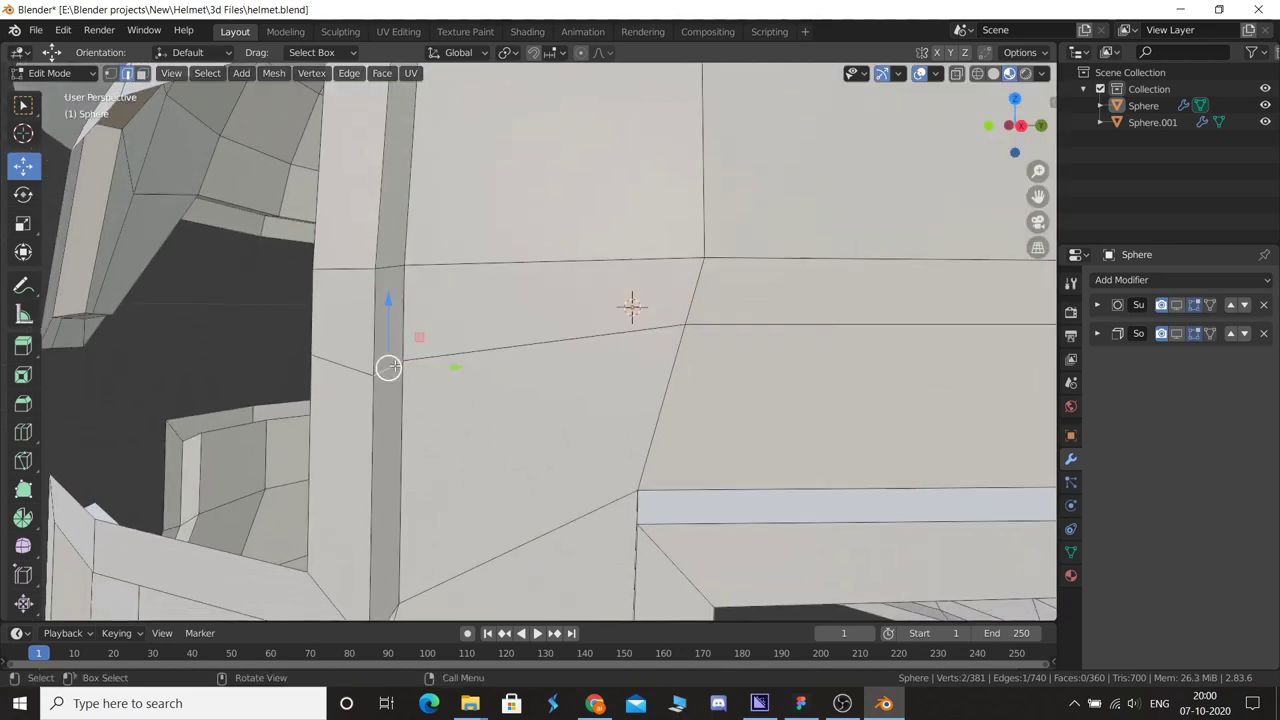
pyautogui.moveTo(394, 360); pyautogui.dragTo(389, 266)
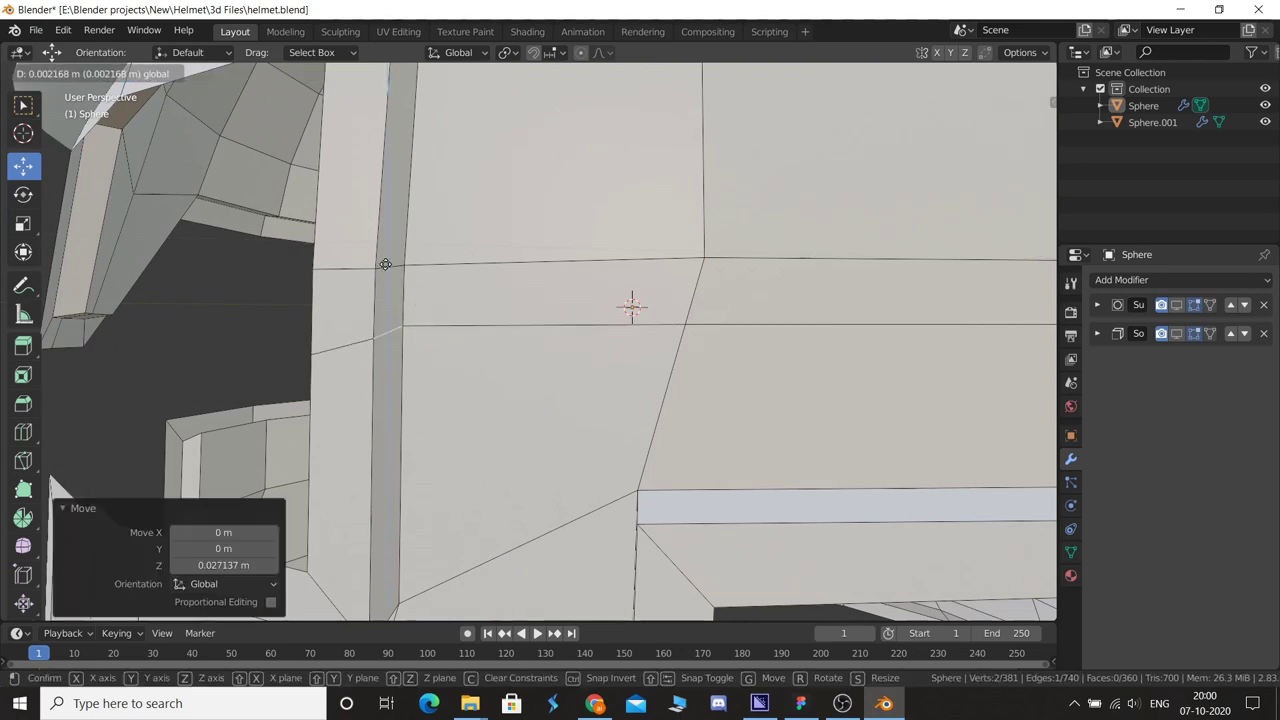
pyautogui.press('3')
# - Select the strip of faces forming the band around the helmet
pyautogui.click(471, 273)
pyautogui.scroll(-5, 629, 300)
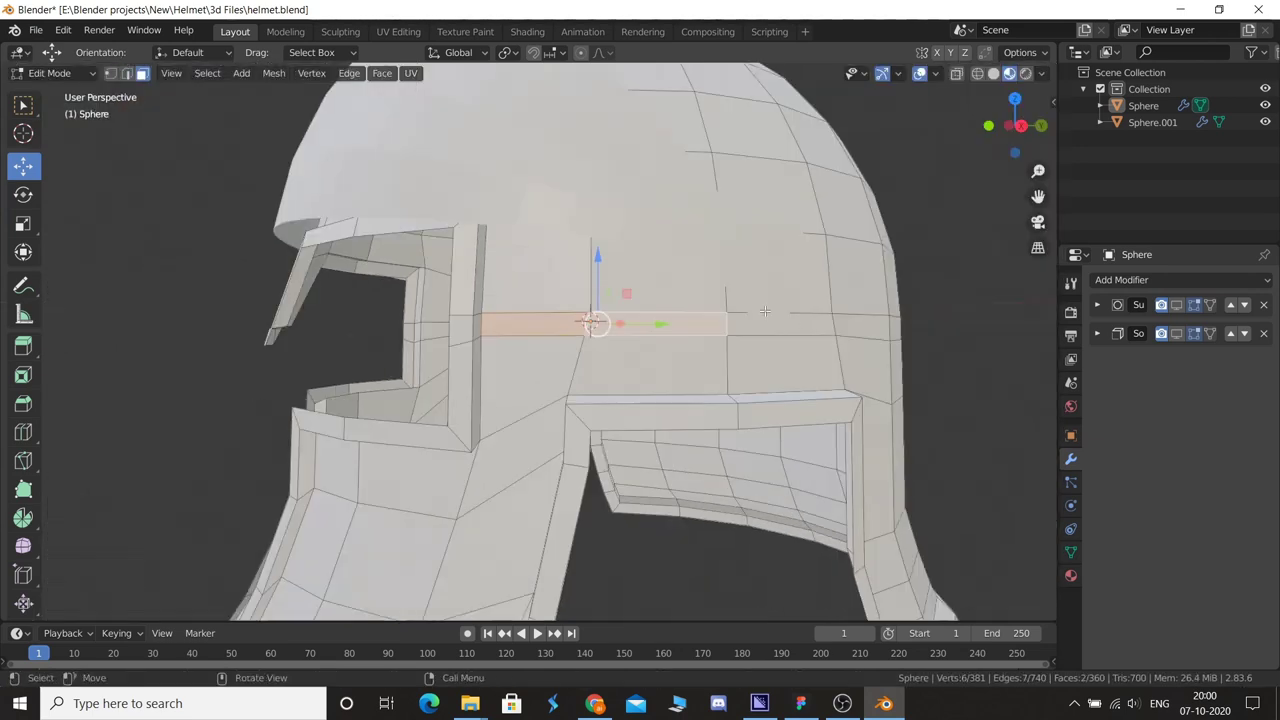
pyautogui.keyDown('shift'); pyautogui.moveTo(830, 330); pyautogui.dragTo(634, 332, button='middle'); pyautogui.keyUp('shift')
pyautogui.moveTo(838, 351)
pyautogui.mouseDown(button='middle')
pyautogui.moveTo(640, 345)
pyautogui.moveTo(750, 396)
pyautogui.mouseUp(button='middle')
pyautogui.keyDown('ctrl'); pyautogui.click(620, 345); pyautogui.keyUp('ctrl')
pyautogui.keyDown('ctrl'); pyautogui.click(620, 383); pyautogui.keyUp('ctrl')
pyautogui.keyDown('ctrl'); pyautogui.click(750, 383); pyautogui.keyUp('ctrl')
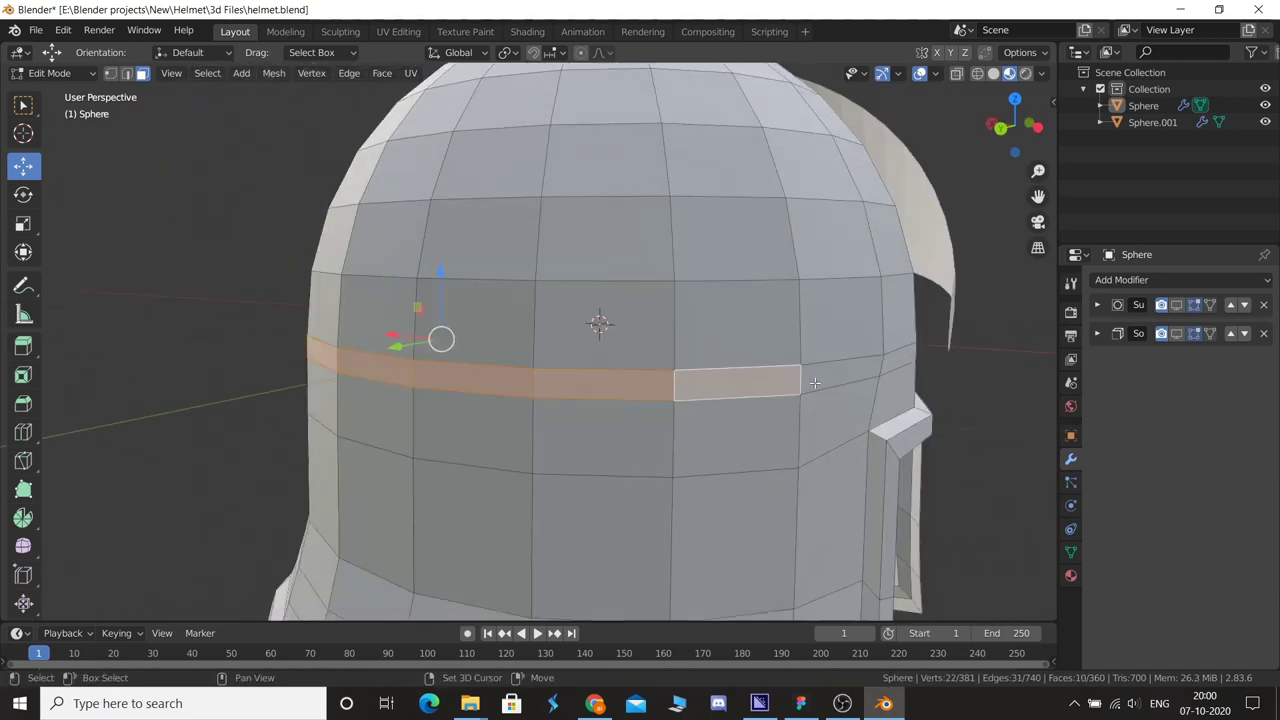
pyautogui.keyDown('ctrl'); pyautogui.click(850, 380); pyautogui.keyUp('ctrl')
pyautogui.moveTo(850, 380); pyautogui.dragTo(580, 375, button='middle')
pyautogui.keyDown('ctrl'); pyautogui.click(580, 375); pyautogui.keyUp('ctrl')
pyautogui.keyDown('ctrl'); pyautogui.click(720, 372); pyautogui.keyUp('ctrl')
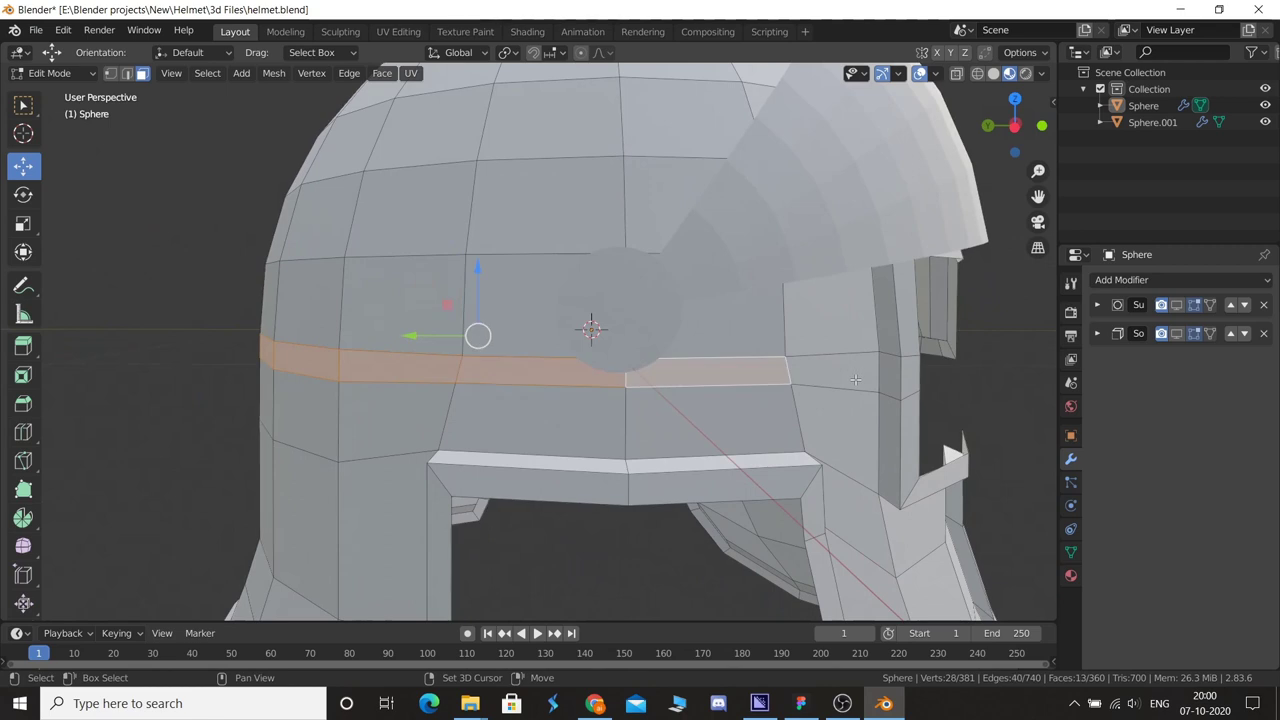
pyautogui.keyDown('ctrl'); pyautogui.click(852, 378); pyautogui.keyUp('ctrl')
pyautogui.scroll(5, 873, 403)
pyautogui.scroll(-3, 873, 403)
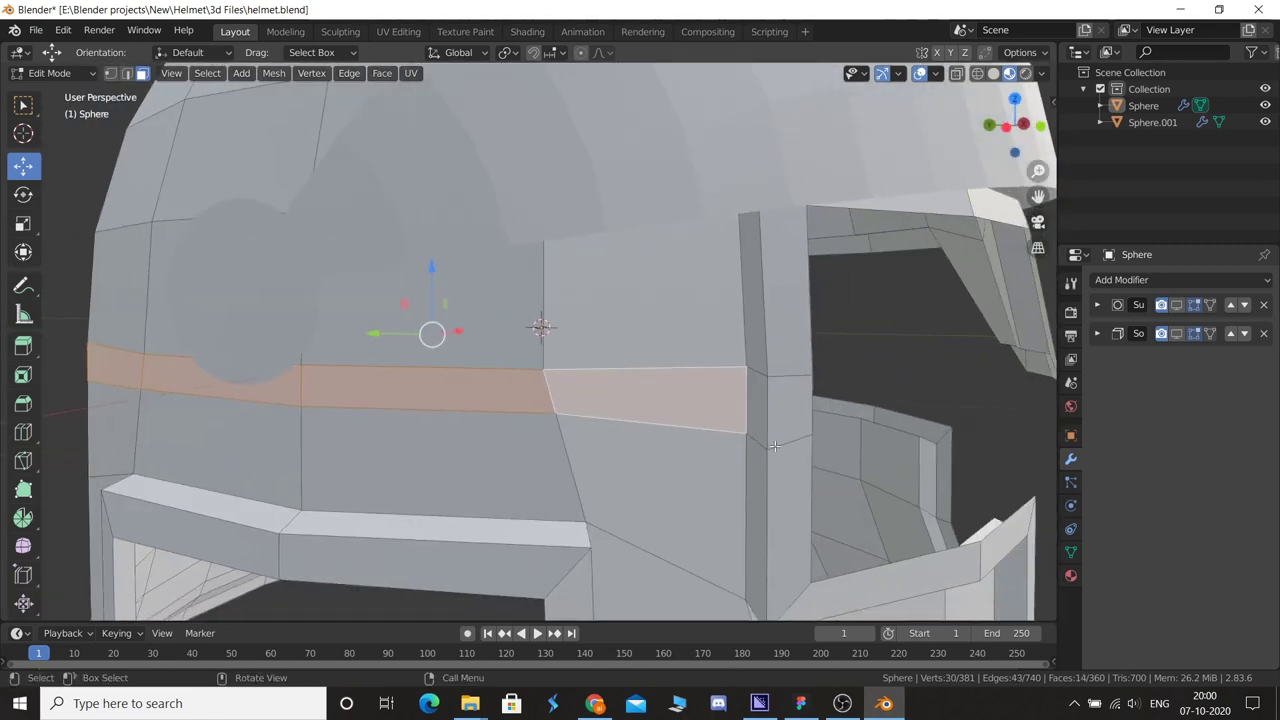
# - Raise a vertical edge to even out the band, then reselect a band face
pyautogui.press('2')
pyautogui.moveTo(753, 432); pyautogui.dragTo(760, 372)
pyautogui.press('3')
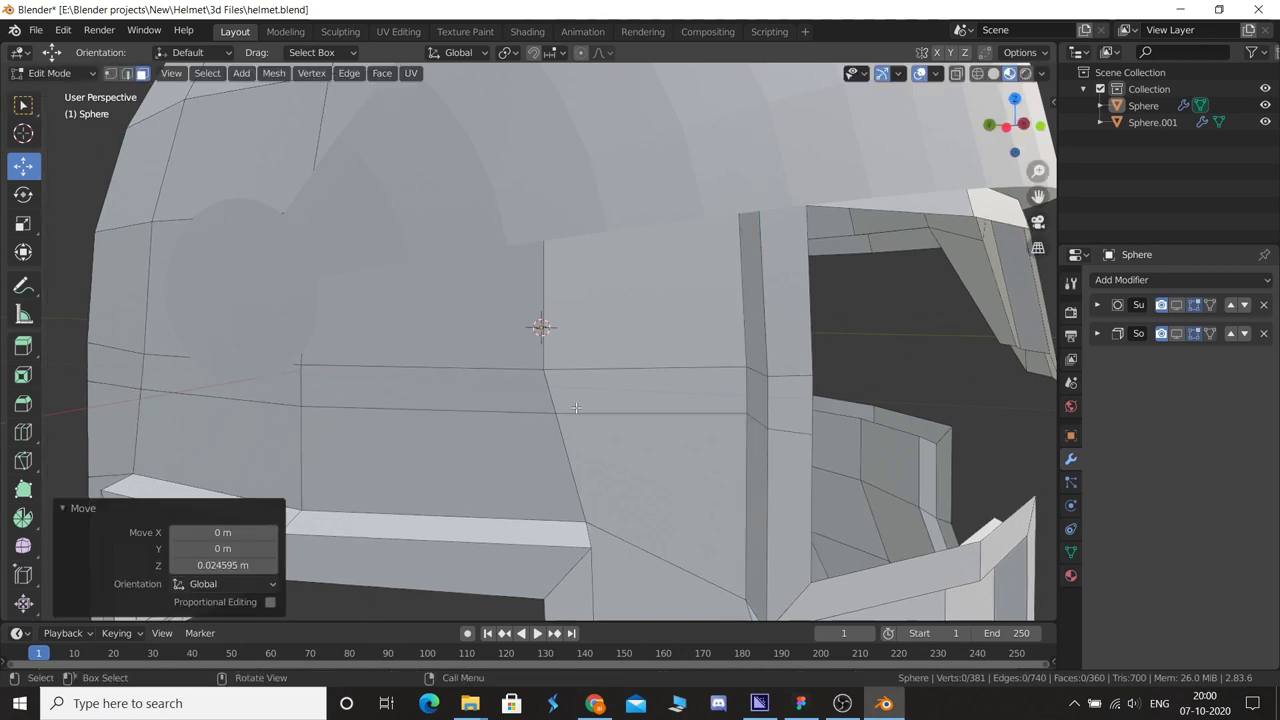
pyautogui.click(645, 390)
pyautogui.scroll(-4, 645, 390)
pyautogui.moveTo(645, 390)
pyautogui.mouseDown(button='middle')
pyautogui.moveTo(618, 399)
pyautogui.moveTo(585, 305)
pyautogui.mouseUp(button='middle')
# - Finish selecting the band faces around the helmet, undoing an accidental move
pyautogui.press('g')
pyautogui.click(585, 305)
pyautogui.hotkey('ctrl', 'z')
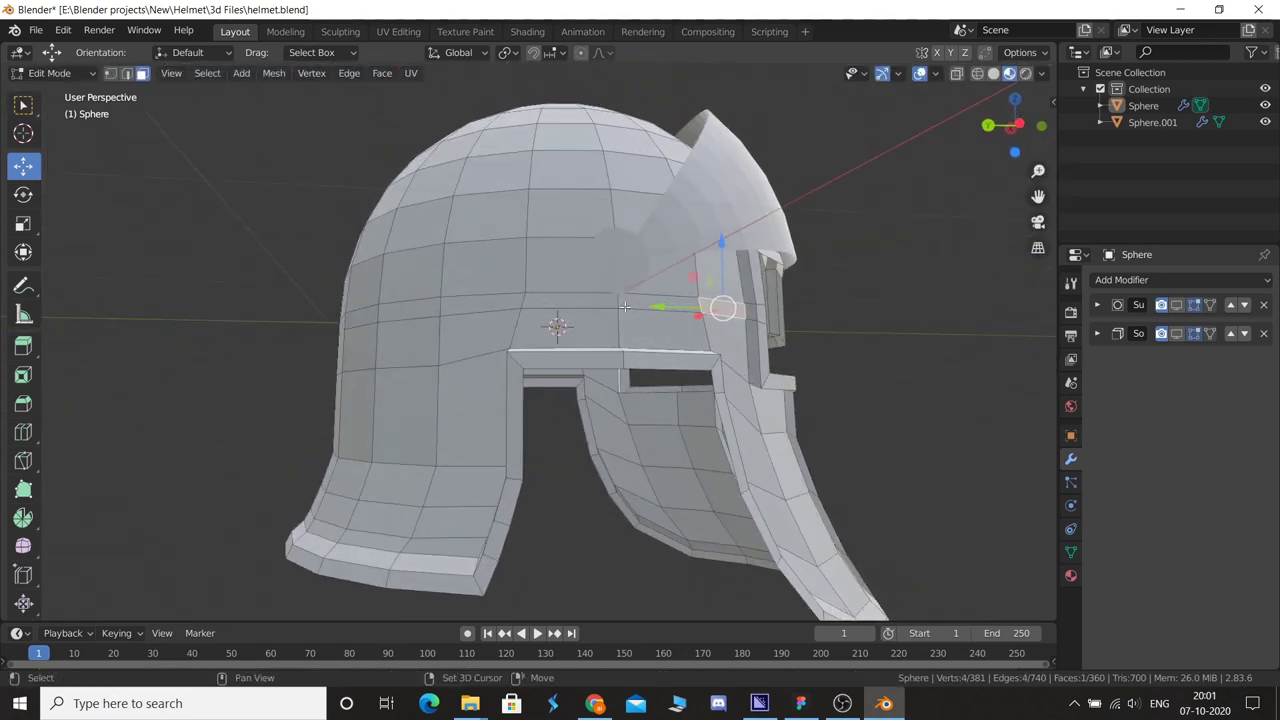
pyautogui.moveTo(401, 312); pyautogui.dragTo(589, 358, button='middle')
pyautogui.keyDown('shift'); pyautogui.click(589, 358); pyautogui.keyUp('shift')
pyautogui.moveTo(371, 344); pyautogui.dragTo(497, 402, button='middle')
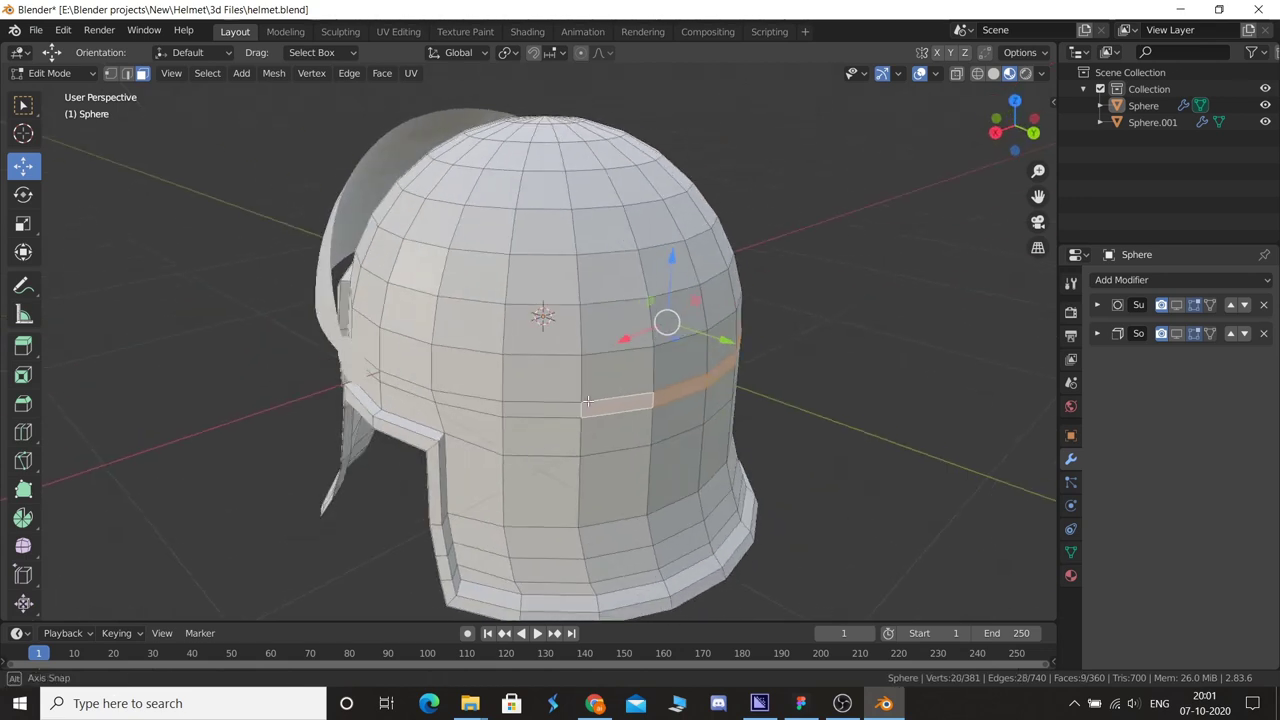
pyautogui.keyDown('shift'); pyautogui.click(497, 402); pyautogui.keyUp('shift')
pyautogui.keyDown('shift'); pyautogui.click(376, 372); pyautogui.keyUp('shift')
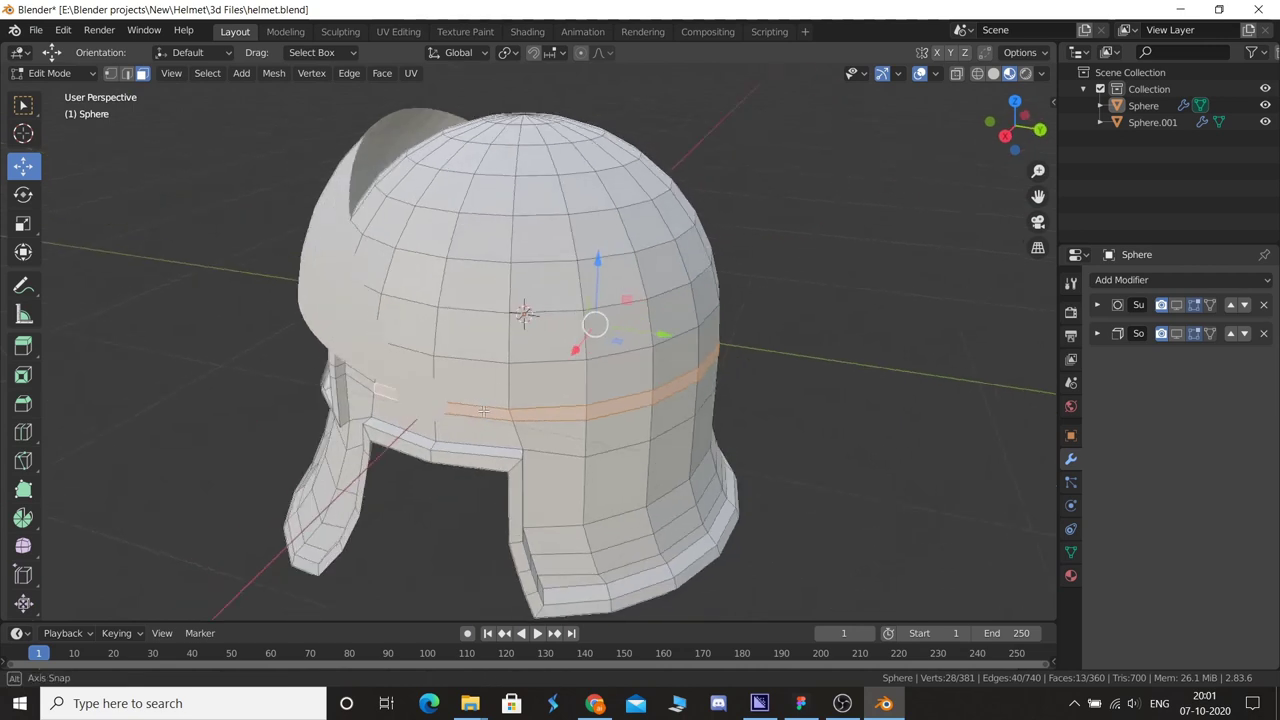
pyautogui.moveTo(376, 372)
pyautogui.mouseDown(button='middle')
pyautogui.moveTo(565, 440)
pyautogui.moveTo(593, 432)
pyautogui.mouseUp(button='middle')
pyautogui.keyDown('shift'); pyautogui.click(565, 440); pyautogui.keyUp('shift')
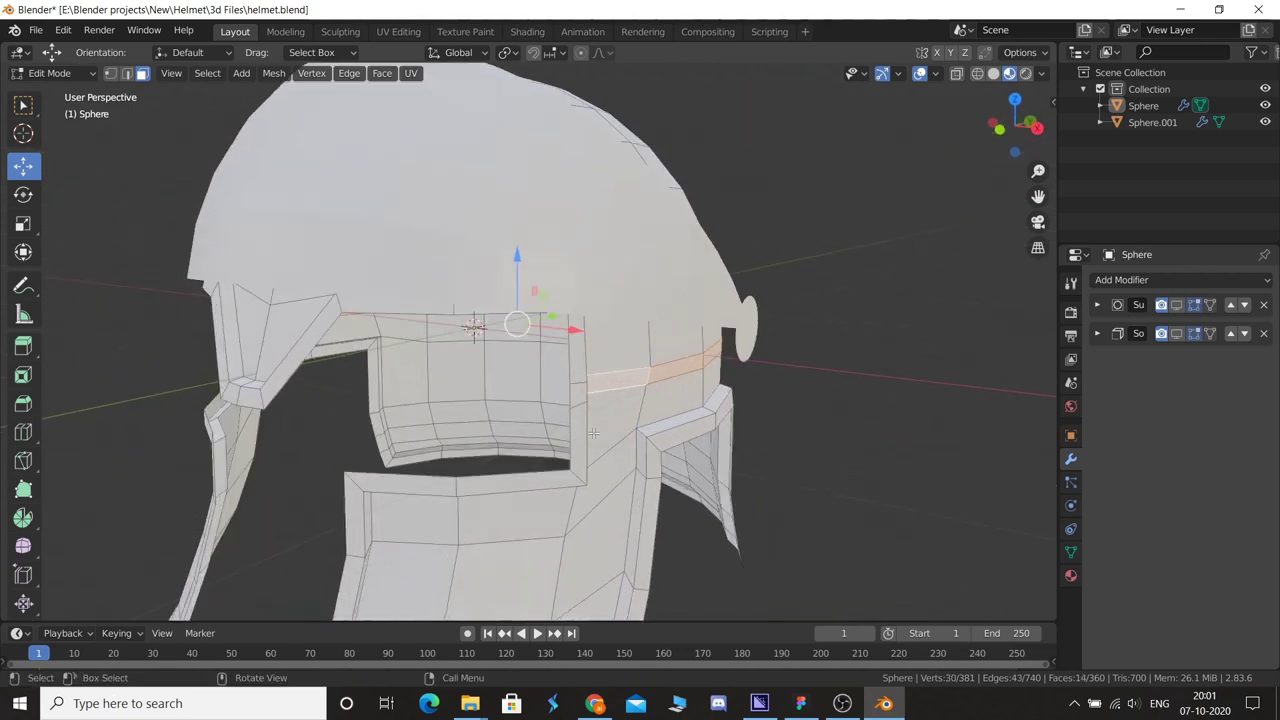
# - Extrude the band in place, scale it to 1.021, and re-enable both modifiers in the viewport
pyautogui.press('e')
pyautogui.rightClick(687, 478)
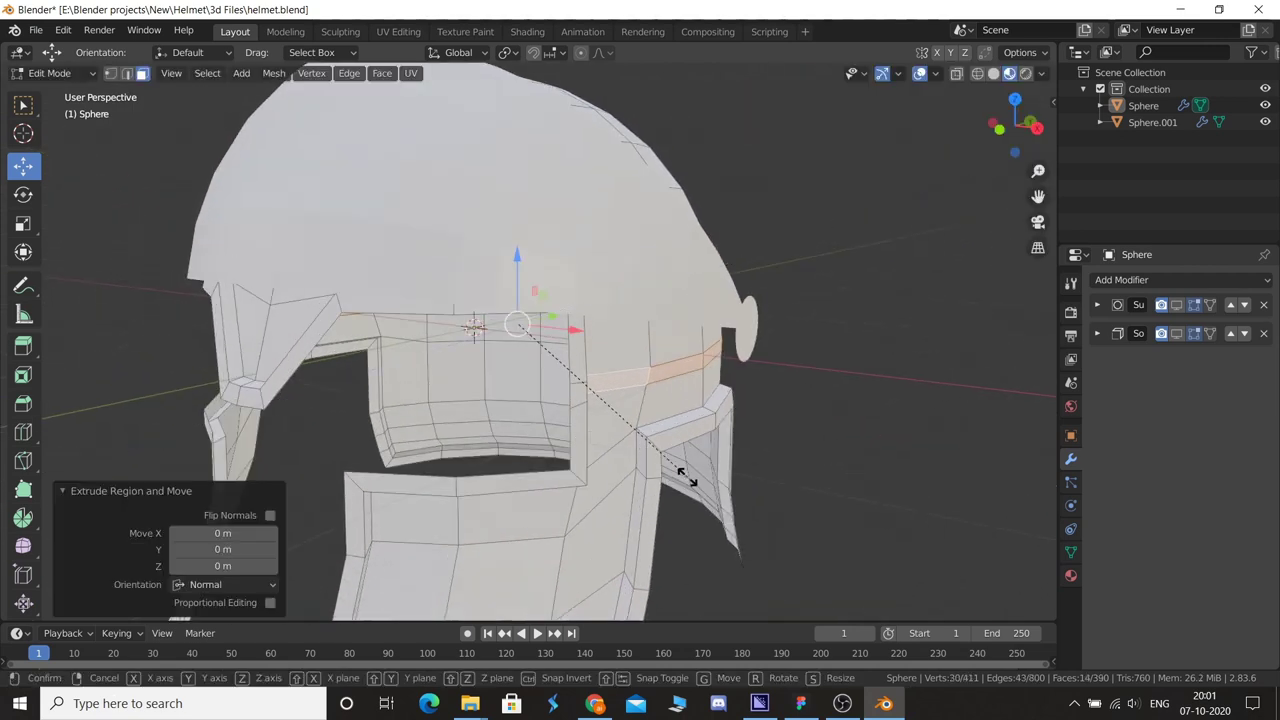
pyautogui.press('s')
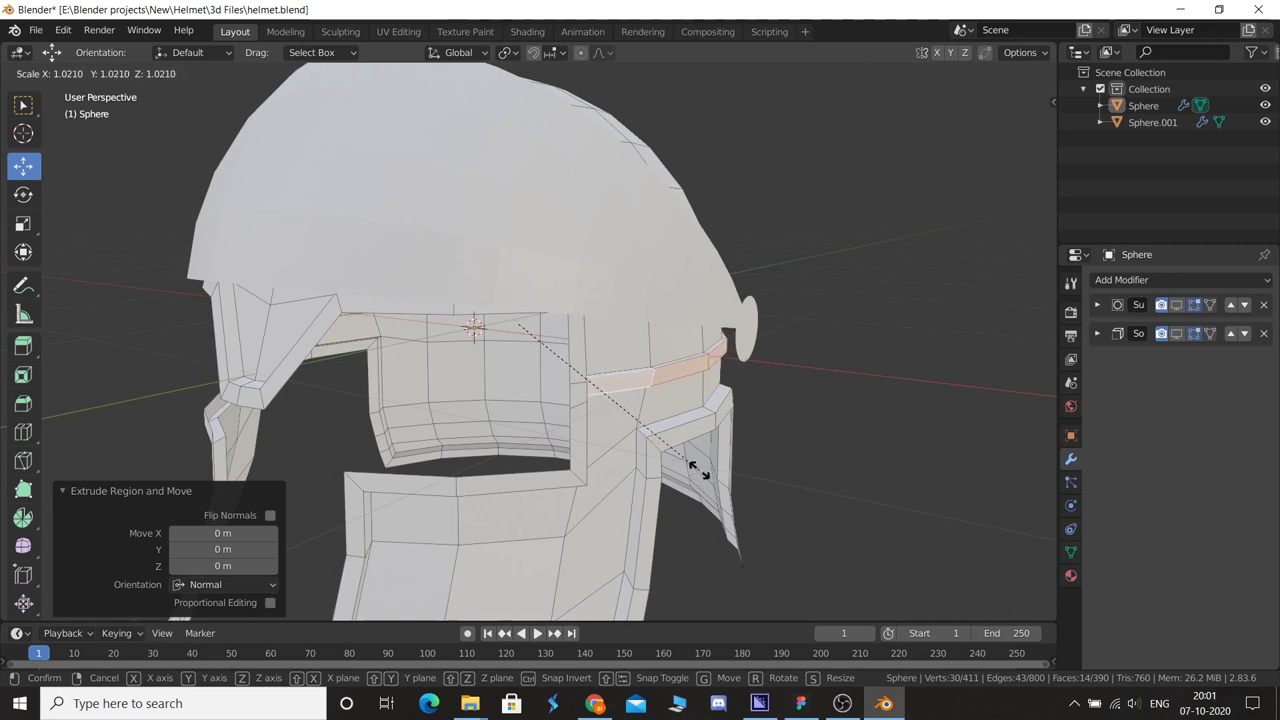
pyautogui.click(700, 470)
pyautogui.moveTo(700, 470)
pyautogui.mouseDown(button='middle')
pyautogui.moveTo(1000, 400)
pyautogui.moveTo(852, 473)
pyautogui.moveTo(887, 426)
pyautogui.moveTo(600, 424)
pyautogui.moveTo(224, 457)
pyautogui.moveTo(499, 435)
pyautogui.mouseUp(button='middle')
pyautogui.press('Tab')
pyautogui.click(1177, 305)
pyautogui.click(1177, 333)
# - Edit crest Sphere.001's mesh in a see-through wireframe view from the right side
pyautogui.click(457, 340)
pyautogui.moveTo(457, 329)
pyautogui.mouseDown(button='middle')
pyautogui.moveTo(608, 363)
pyautogui.moveTo(550, 372)
pyautogui.mouseUp(button='middle')
pyautogui.scroll(3, 600, 368)
pyautogui.press('Tab')
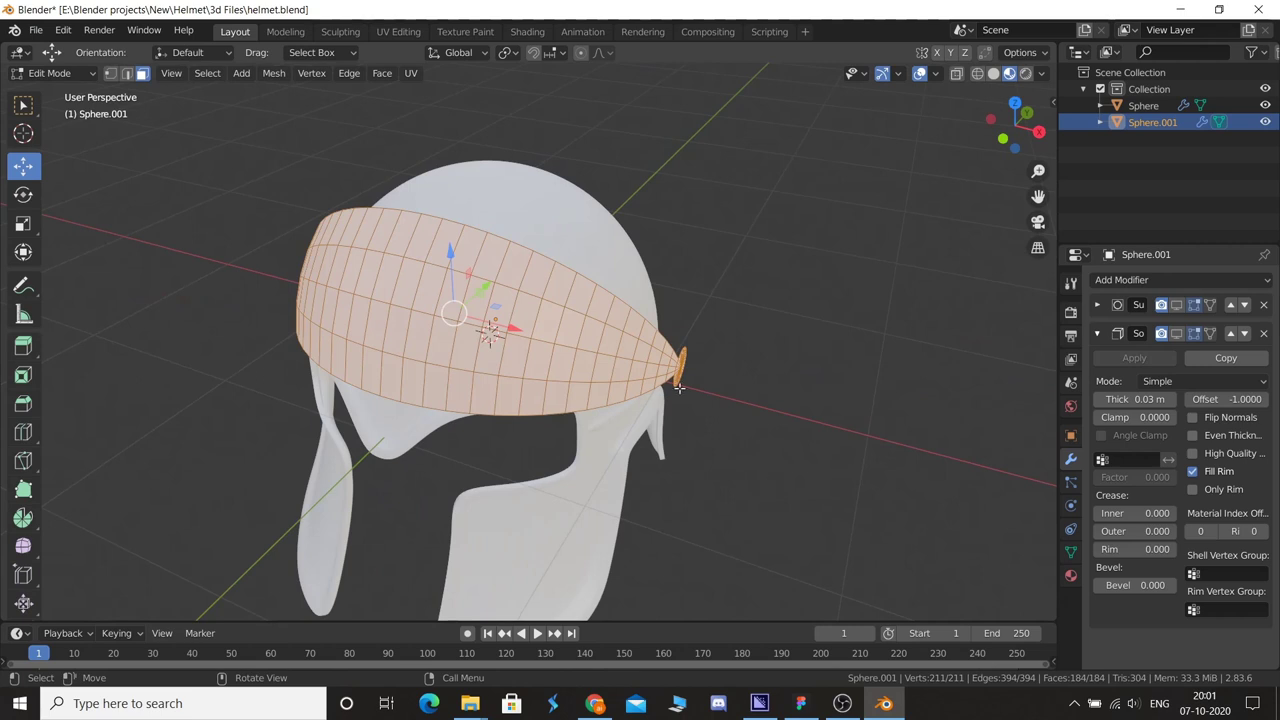
pyautogui.moveTo(679, 387); pyautogui.dragTo(560, 340, button='middle')
pyautogui.press('KP_3')
pyautogui.hotkey('alt', 'z')
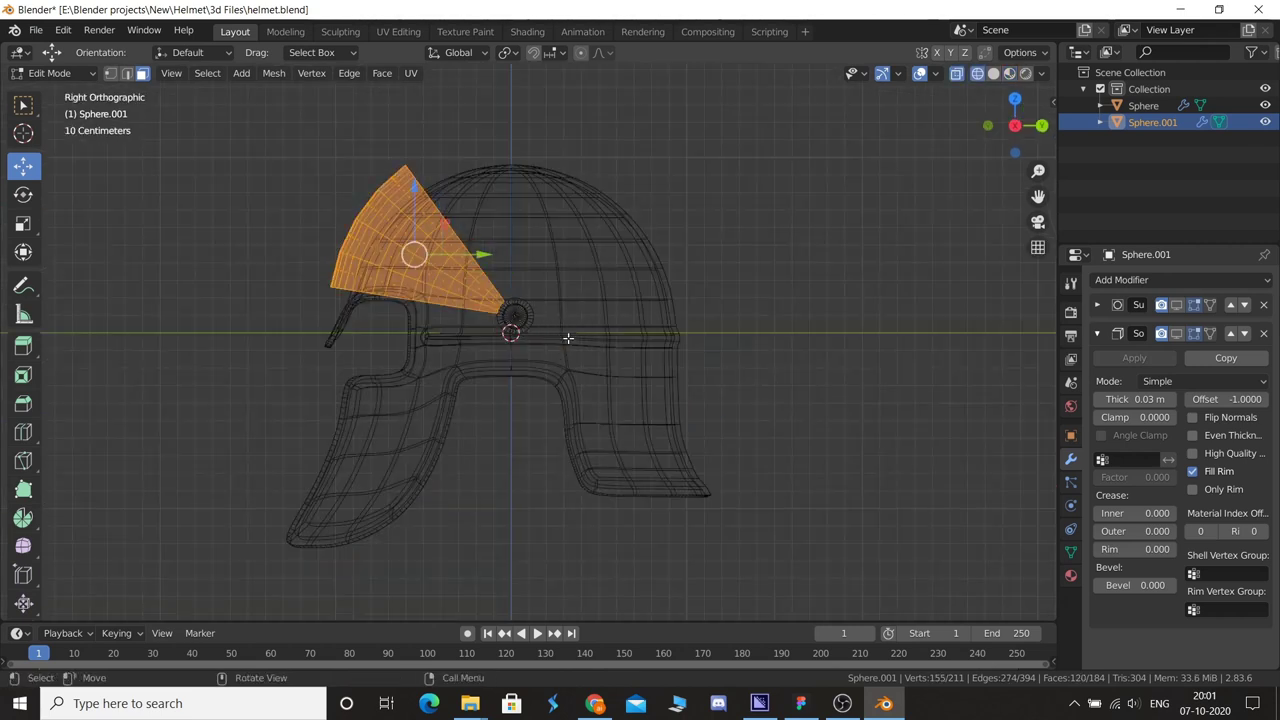
pyautogui.scroll(6, 540, 353)
pyautogui.scroll(3, 521, 352)
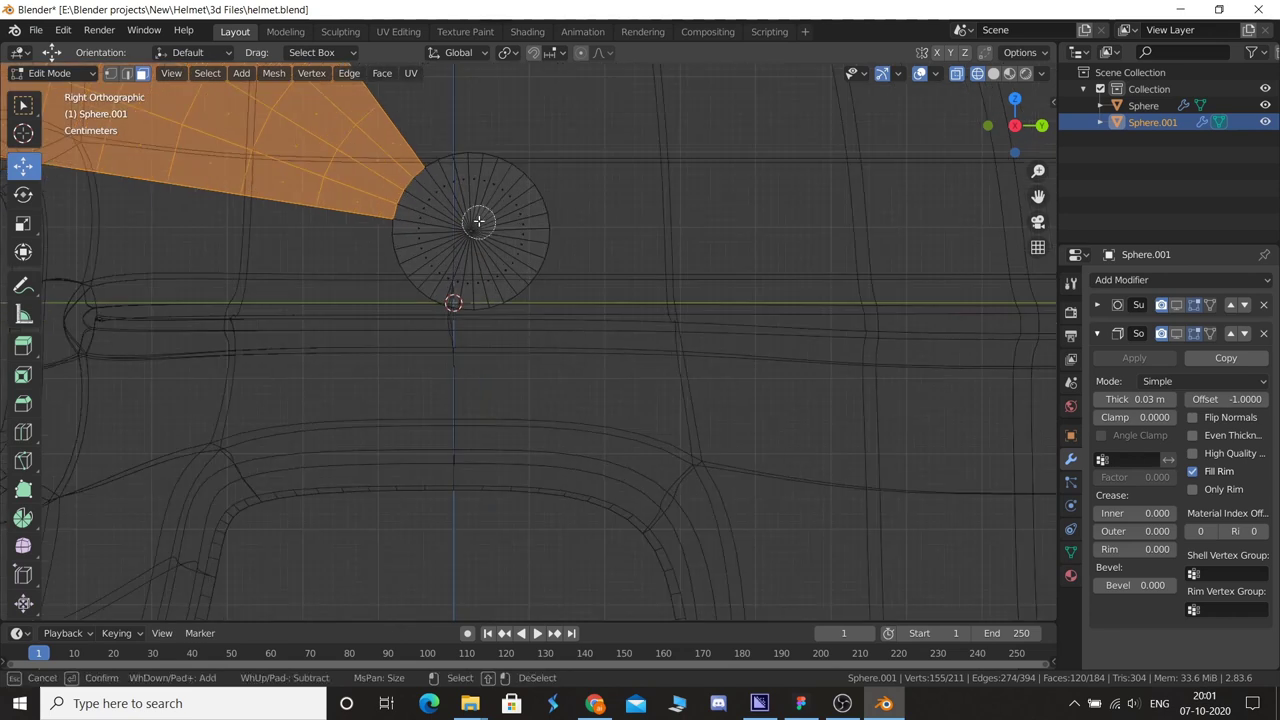
pyautogui.scroll(-5, 510, 247)
pyautogui.moveTo(510, 247); pyautogui.dragTo(766, 501, button='middle')
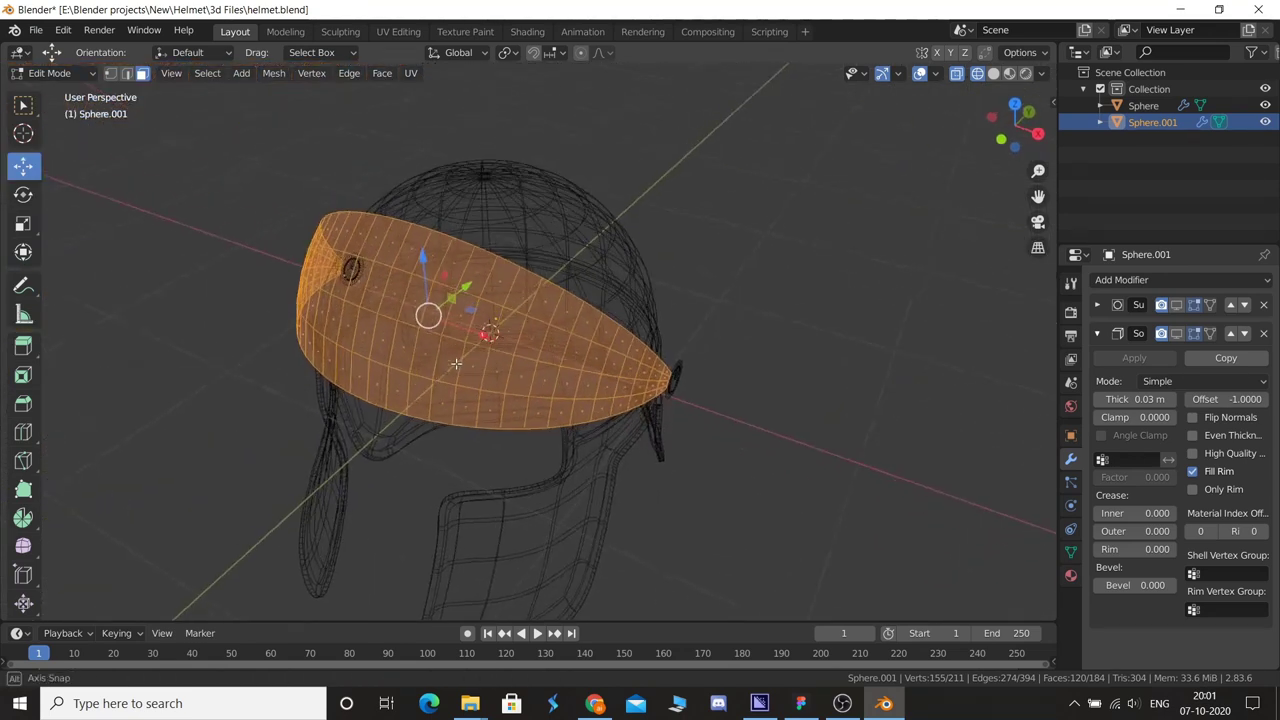
# - Inset the crest faces by 0.03493 m
pyautogui.press('i')
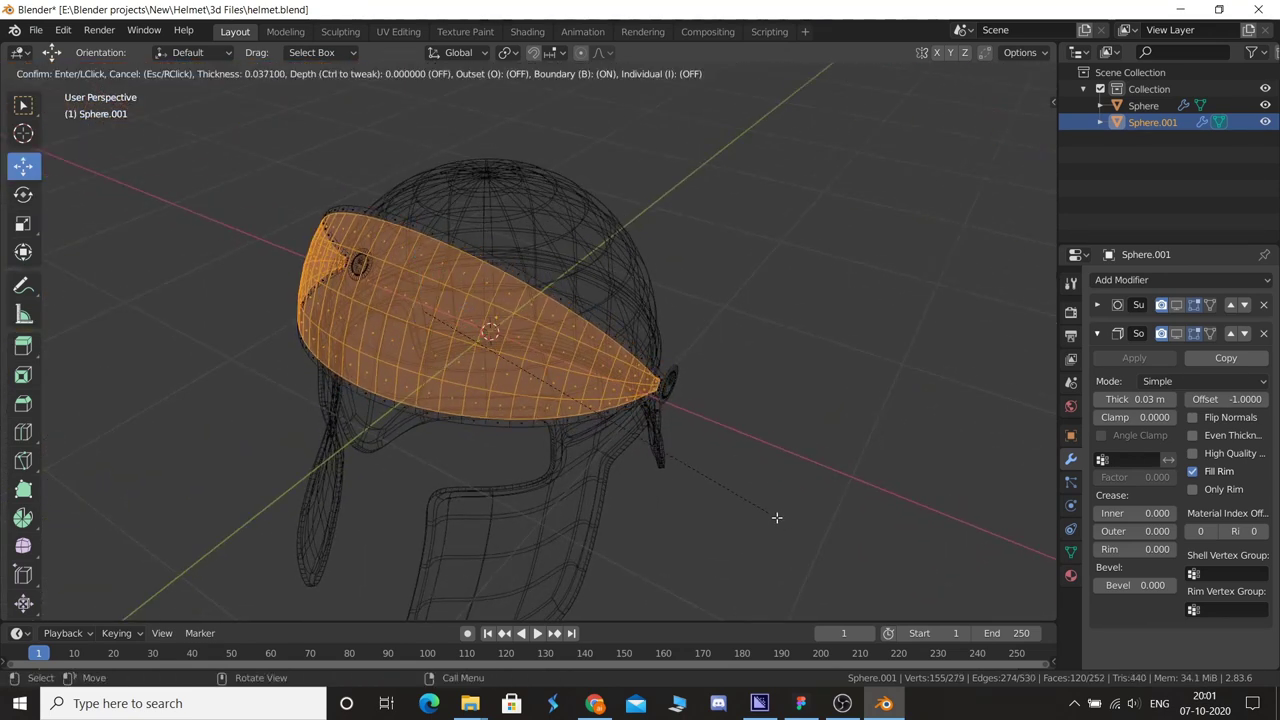
pyautogui.click(778, 516)
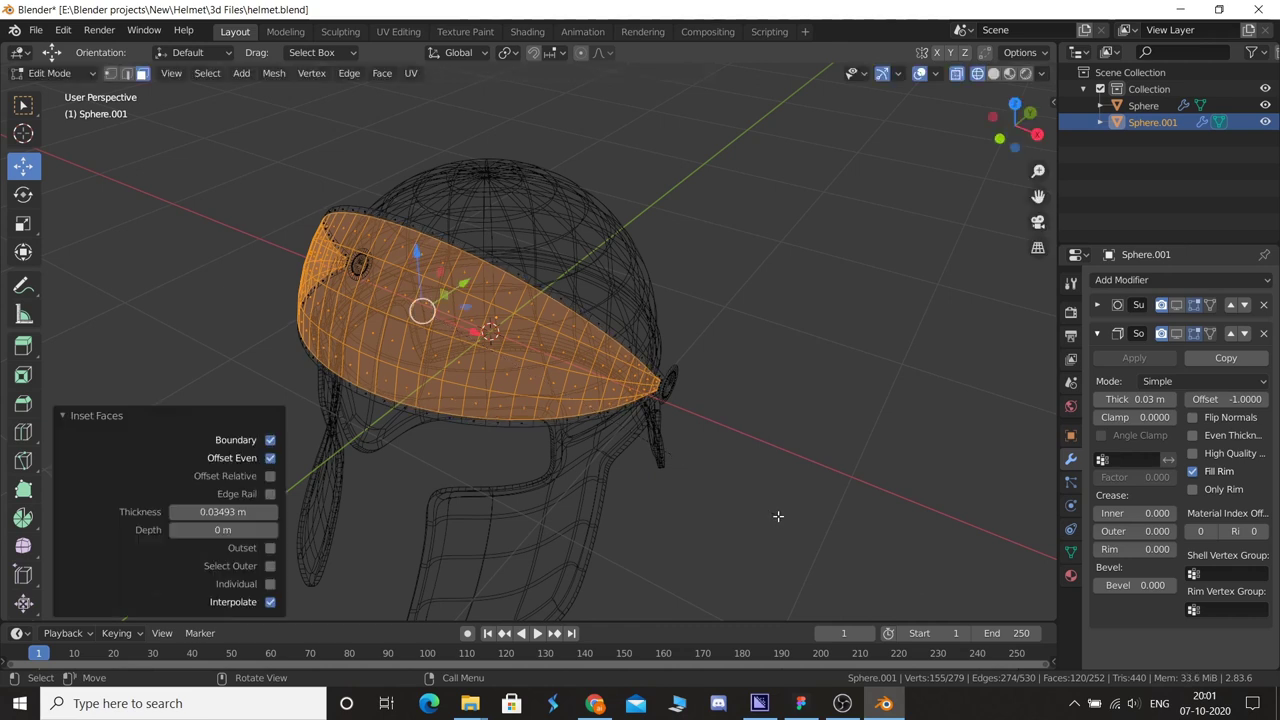
pyautogui.moveTo(777, 517)
pyautogui.mouseDown(button='middle')
pyautogui.moveTo(737, 514)
pyautogui.moveTo(751, 511)
pyautogui.moveTo(677, 480)
pyautogui.mouseUp(button='middle')
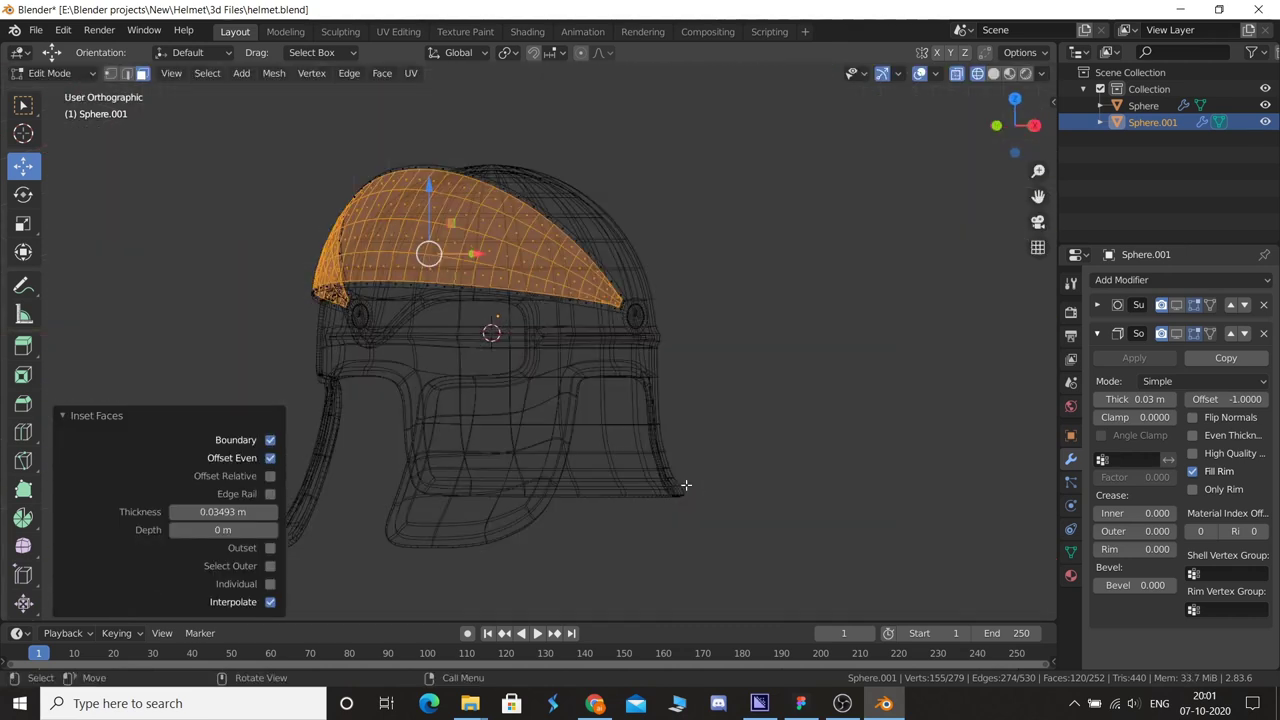
pyautogui.press('KP_3')
pyautogui.scroll(2, 648, 562)
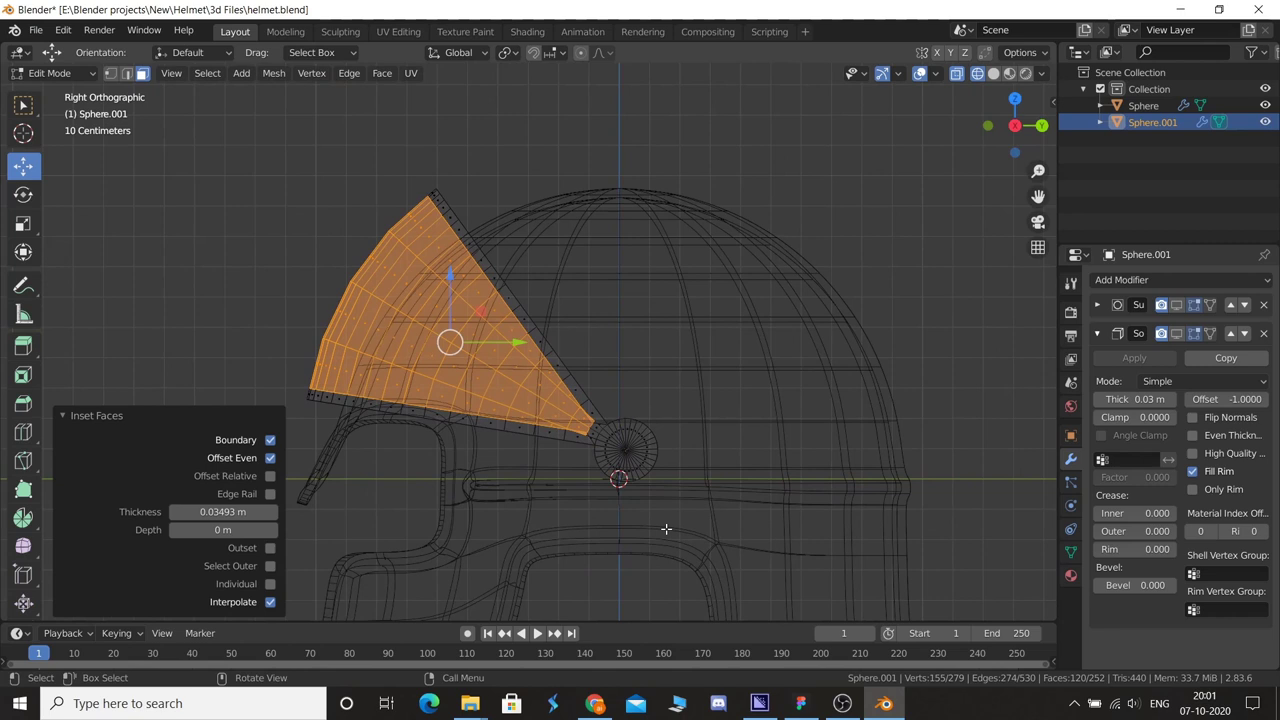
# - Extrude the crest faces in place, scale them to 0.919, and return to Object Mode
pyautogui.press('e')
pyautogui.rightClick(666, 528)
pyautogui.press('s')
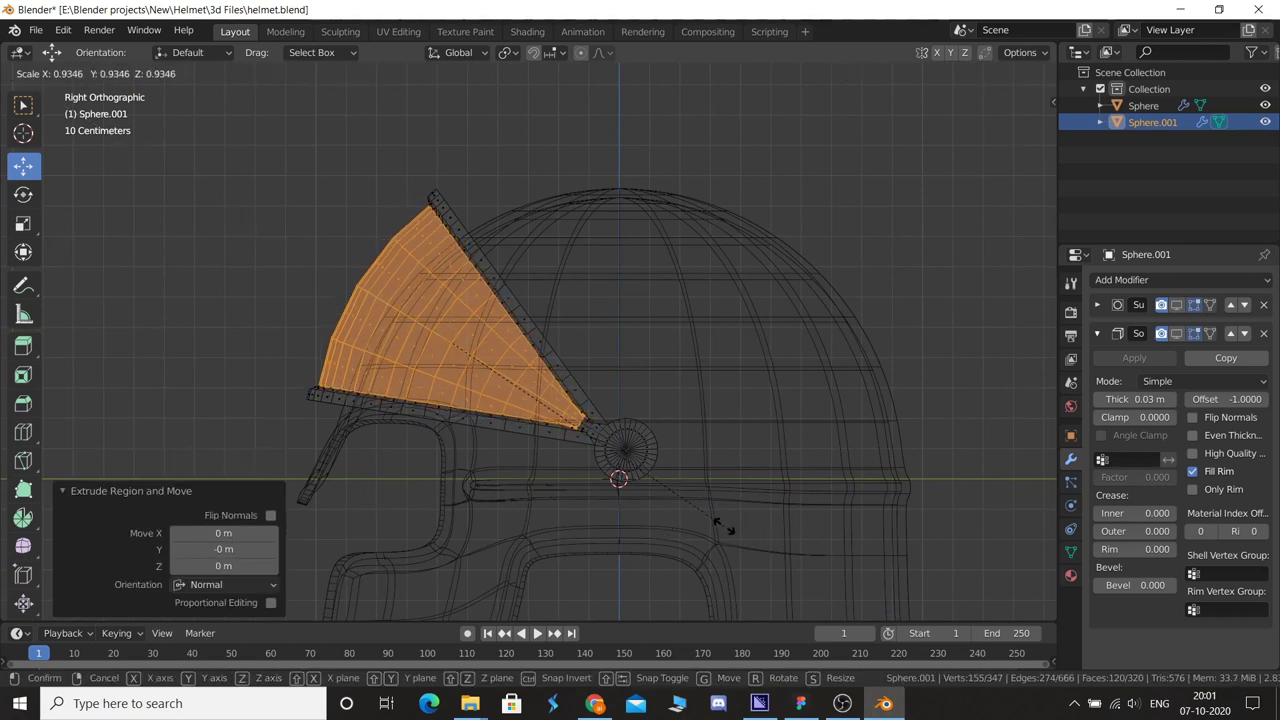
pyautogui.click(712, 522)
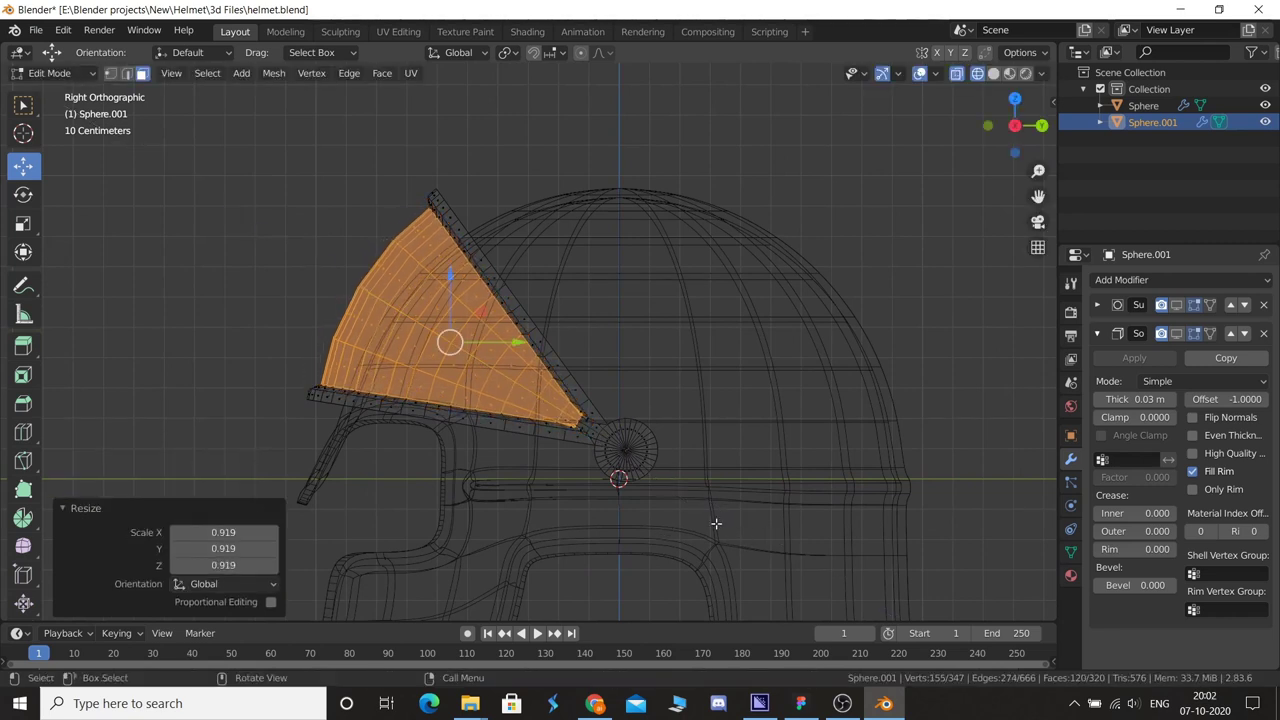
pyautogui.press('Tab')
pyautogui.moveTo(680, 601)
pyautogui.mouseDown(button='middle')
pyautogui.moveTo(528, 506)
pyautogui.moveTo(1118, 375)
pyautogui.mouseUp(button='middle')
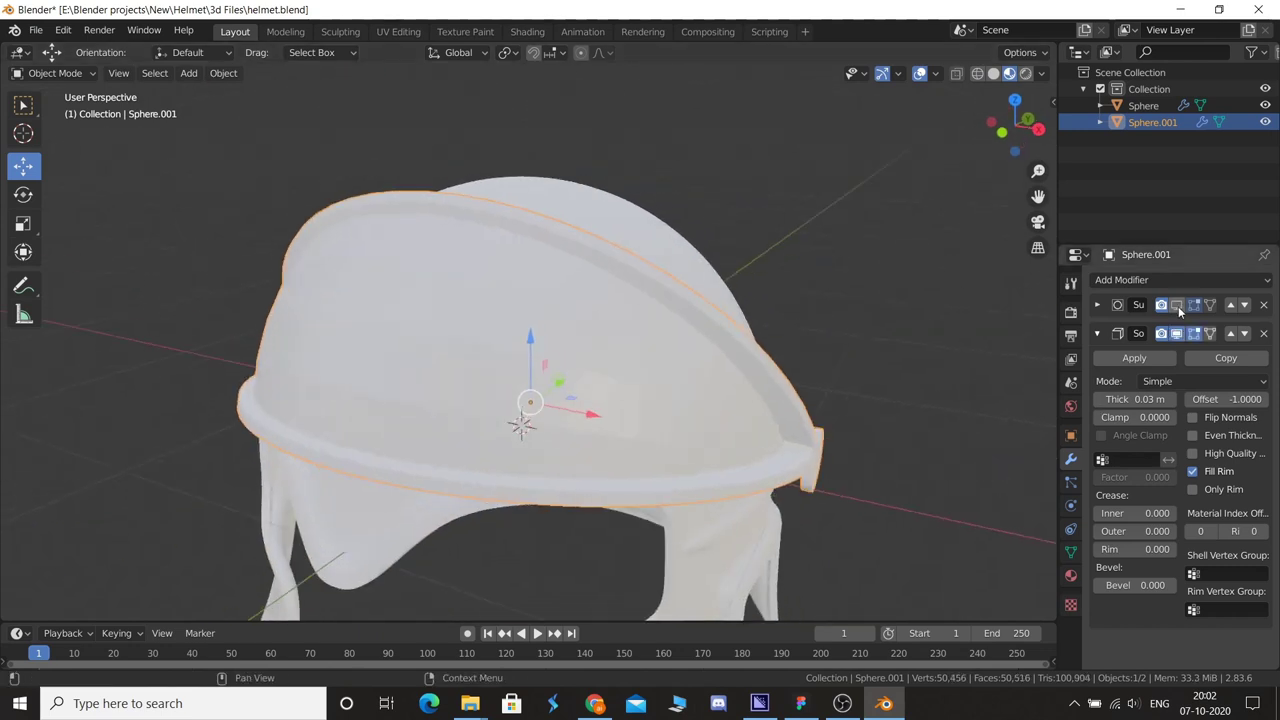
# - Turn the crest's Subdivision viewport display back on and orbit to inspect the helmet's front
pyautogui.click(1177, 305)
pyautogui.click(883, 354)
pyautogui.moveTo(883, 354)
pyautogui.mouseDown(button='middle')
pyautogui.moveTo(602, 447)
pyautogui.moveTo(699, 429)
pyautogui.mouseUp(button='middle')
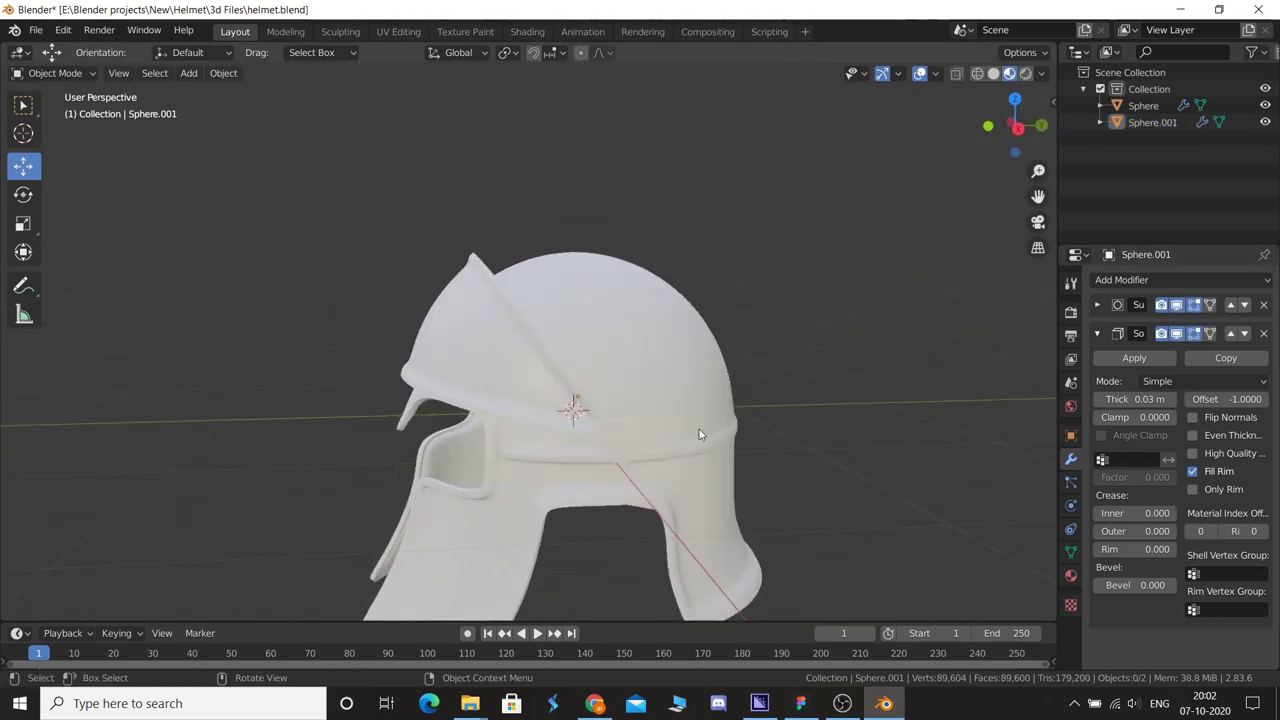
pyautogui.scroll(-2, 788, 412)
pyautogui.scroll(3, 788, 418)
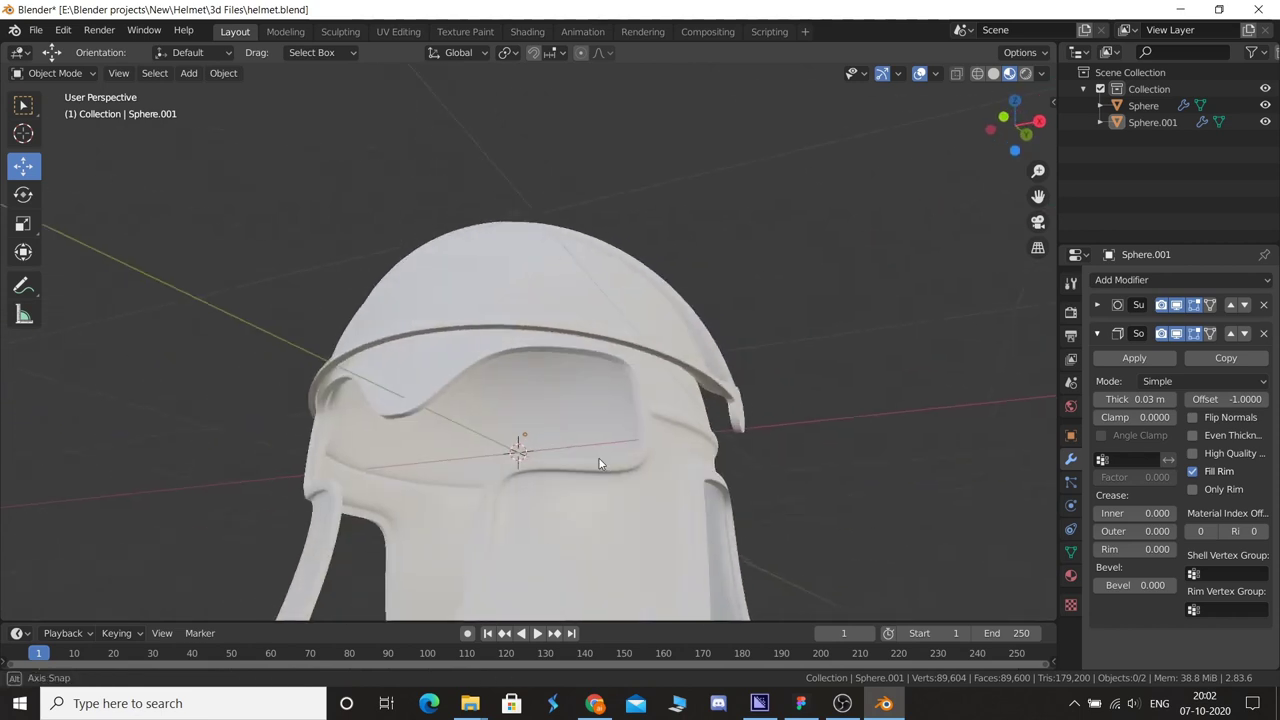
pyautogui.moveTo(788, 418)
pyautogui.mouseDown(button='middle')
pyautogui.moveTo(648, 477)
pyautogui.moveTo(679, 482)
pyautogui.moveTo(688, 432)
pyautogui.moveTo(652, 458)
pyautogui.mouseUp(button='middle')
pyautogui.scroll(-3, 652, 458)
# - Orbit around to the helmet's back, then zoom into the right orthographic view near the cheek guard
pyautogui.moveTo(603, 560)
pyautogui.mouseDown(button='middle')
pyautogui.moveTo(429, 514)
pyautogui.moveTo(515, 525)
pyautogui.moveTo(557, 503)
pyautogui.mouseUp(button='middle')
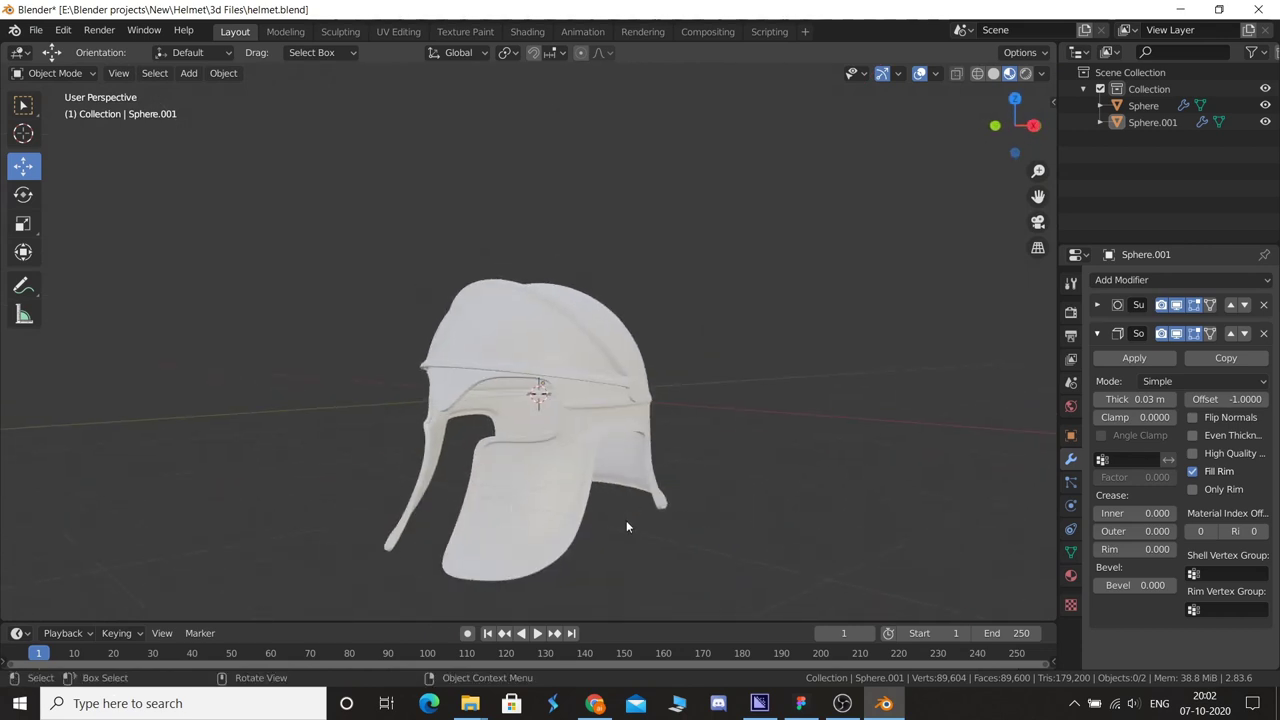
pyautogui.scroll(2, 626, 520)
pyautogui.moveTo(660, 555)
pyautogui.mouseDown(button='middle')
pyautogui.moveTo(639, 433)
pyautogui.moveTo(711, 456)
pyautogui.moveTo(673, 464)
pyautogui.mouseUp(button='middle')
pyautogui.scroll(-3, 591, 452)
pyautogui.moveTo(591, 452)
pyautogui.mouseDown(button='middle')
pyautogui.moveTo(628, 481)
pyautogui.moveTo(572, 501)
pyautogui.moveTo(593, 474)
pyautogui.moveTo(507, 472)
pyautogui.mouseUp(button='middle')
pyautogui.press('KP_3')
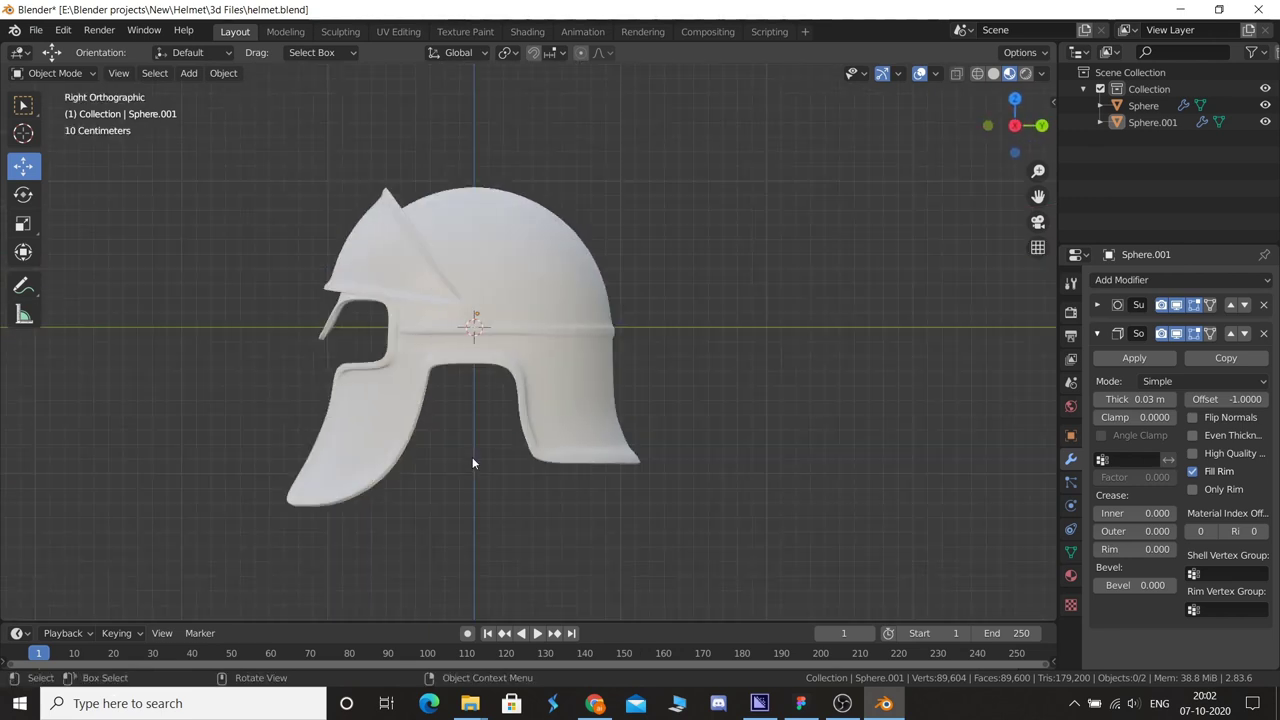
pyautogui.keyDown('shift'); pyautogui.moveTo(472, 459); pyautogui.dragTo(550, 410, button='middle'); pyautogui.keyUp('shift')
pyautogui.scroll(3, 535, 406)
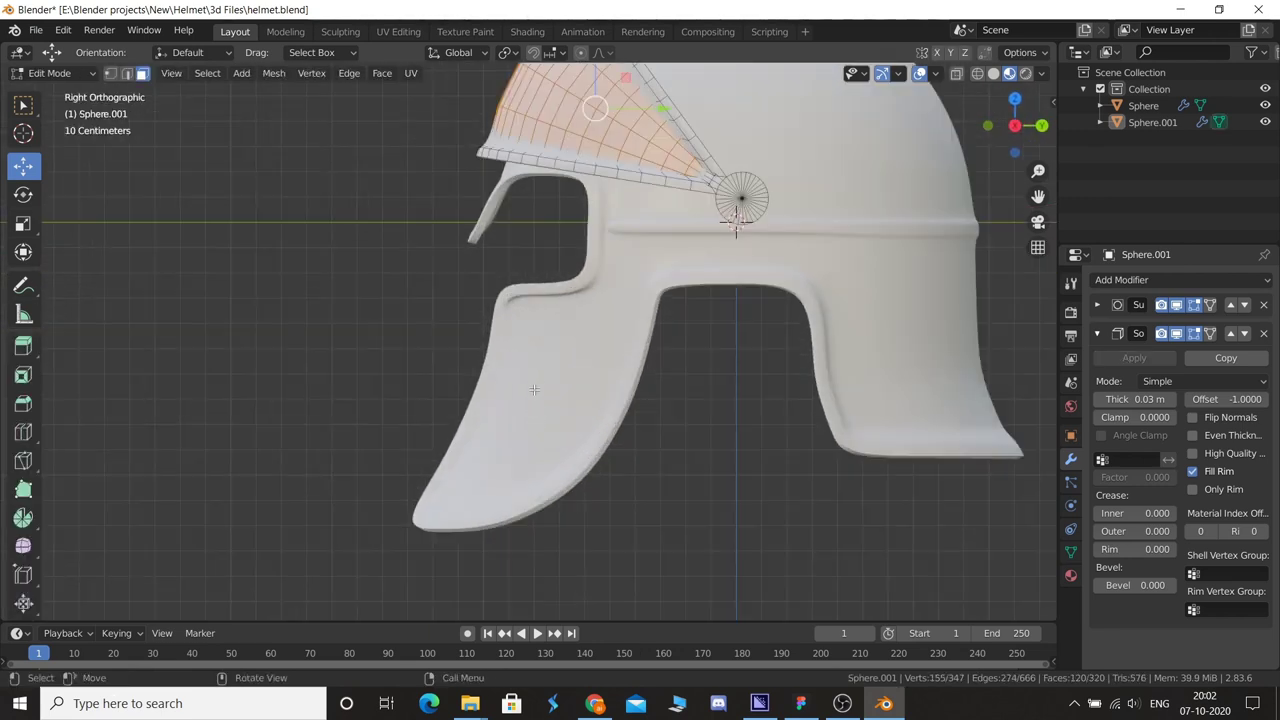
# - Extrude one face on each cheek guard in place and scale them up to about 1.05
pyautogui.click(535, 387)
pyautogui.press('Tab')
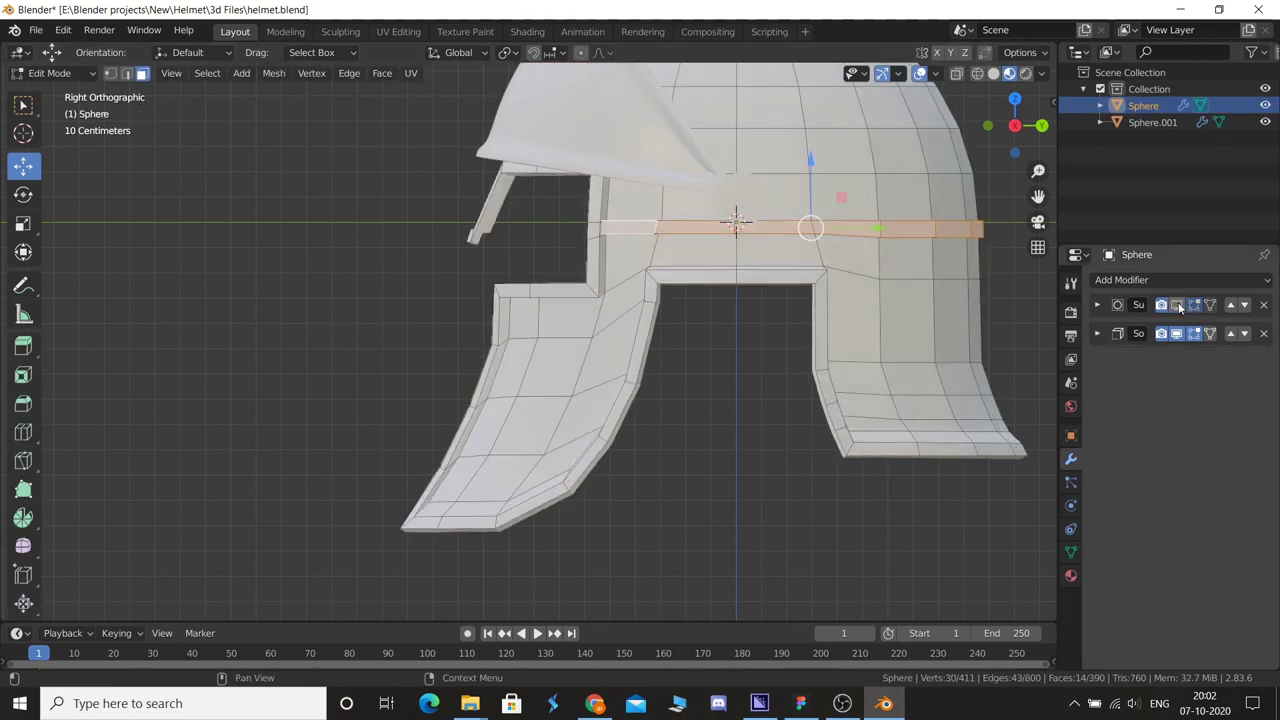
pyautogui.click(546, 409)
pyautogui.moveTo(548, 445)
pyautogui.mouseDown(button='middle')
pyautogui.moveTo(493, 383)
pyautogui.moveTo(675, 460)
pyautogui.mouseUp(button='middle')
pyautogui.keyDown('shift'); pyautogui.click(475, 361); pyautogui.keyUp('shift')
pyautogui.press('e')
pyautogui.rightClick(848, 527)
pyautogui.press('s')
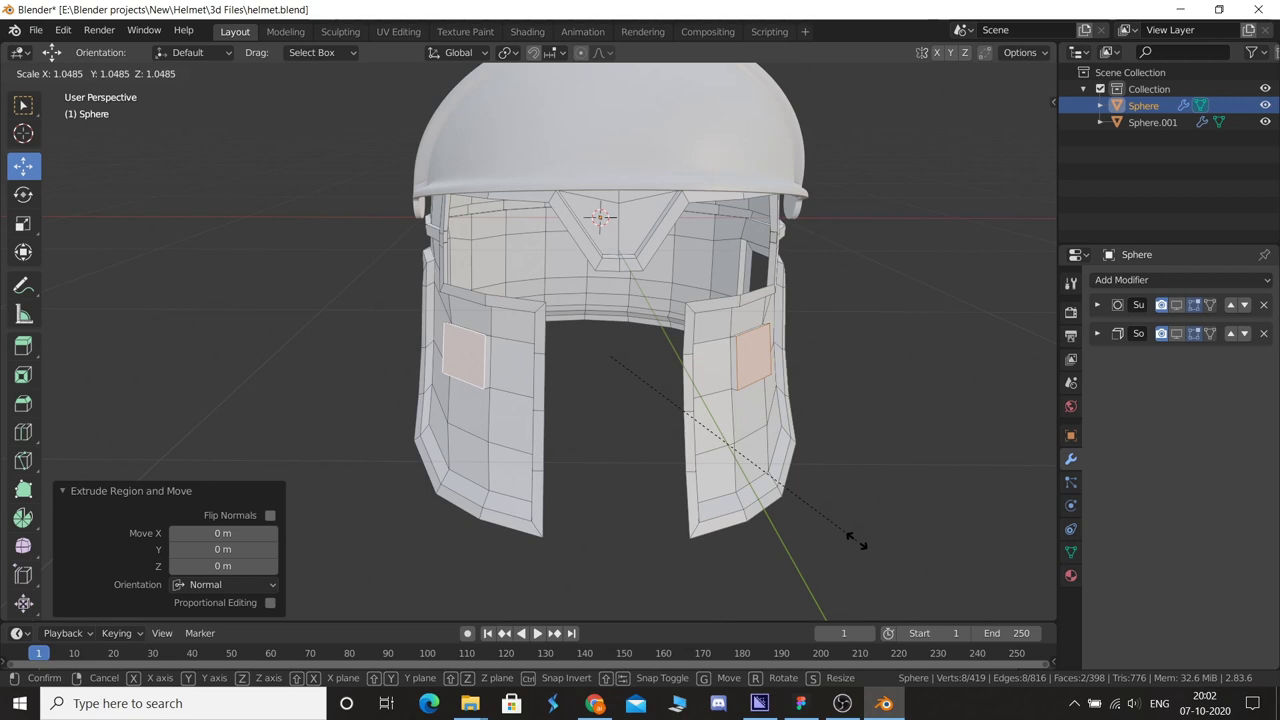
pyautogui.click(855, 540)
# - Show the subdivision smoothing in edit mode and review the helmet from the back view
pyautogui.click(1210, 333)
pyautogui.press('Tab')
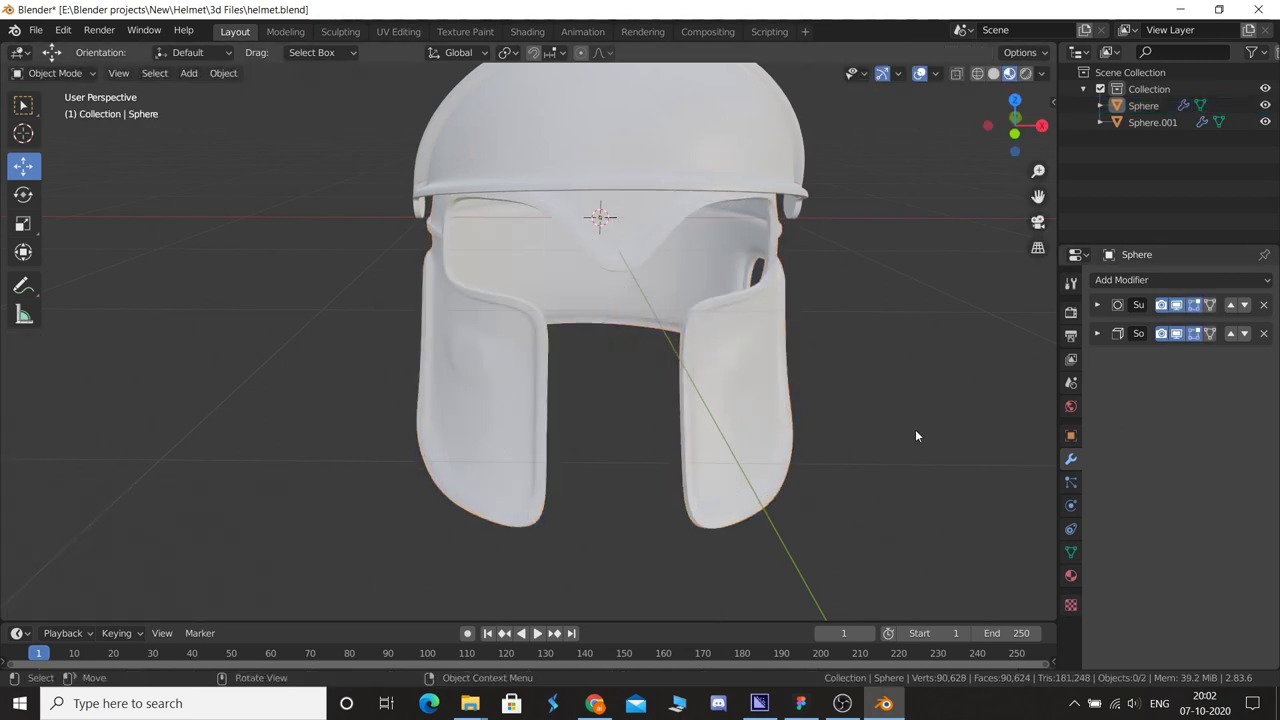
pyautogui.moveTo(915, 435); pyautogui.dragTo(794, 380, button='middle')
pyautogui.keyDown('ctrl'); pyautogui.click(797, 388); pyautogui.keyUp('ctrl')
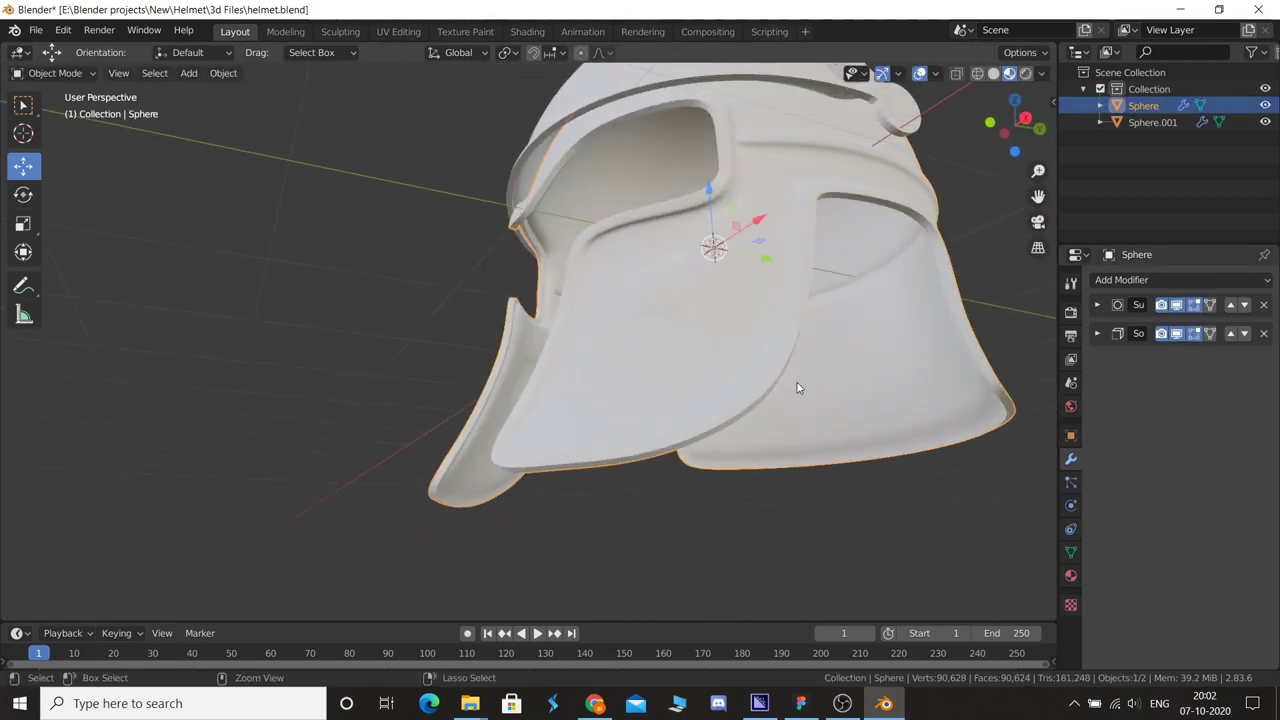
pyautogui.press('Tab')
pyautogui.moveTo(591, 337)
pyautogui.mouseDown(button='middle')
pyautogui.moveTo(613, 503)
pyautogui.moveTo(680, 491)
pyautogui.moveTo(579, 466)
pyautogui.mouseUp(button='middle')
pyautogui.press('Tab')
pyautogui.press('`')
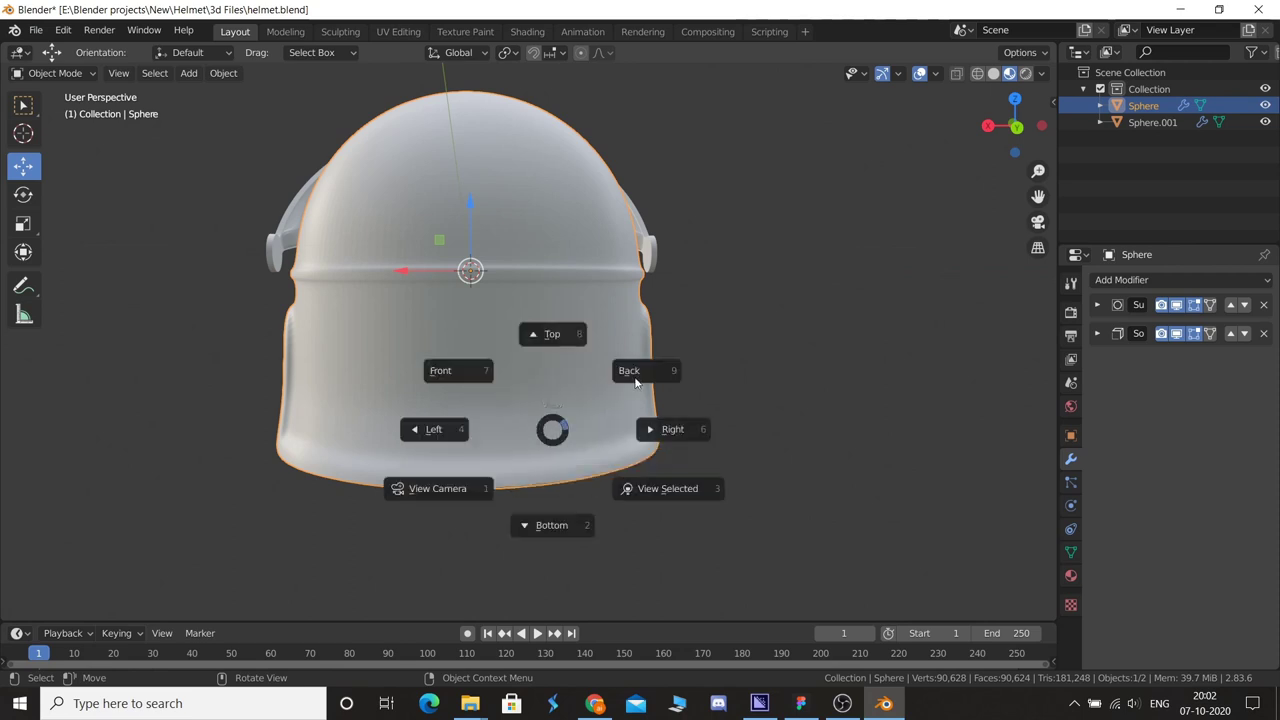
pyautogui.click(556, 395)
# - Add four vertical loop cuts across the back of the helmet
pyautogui.press('Tab')
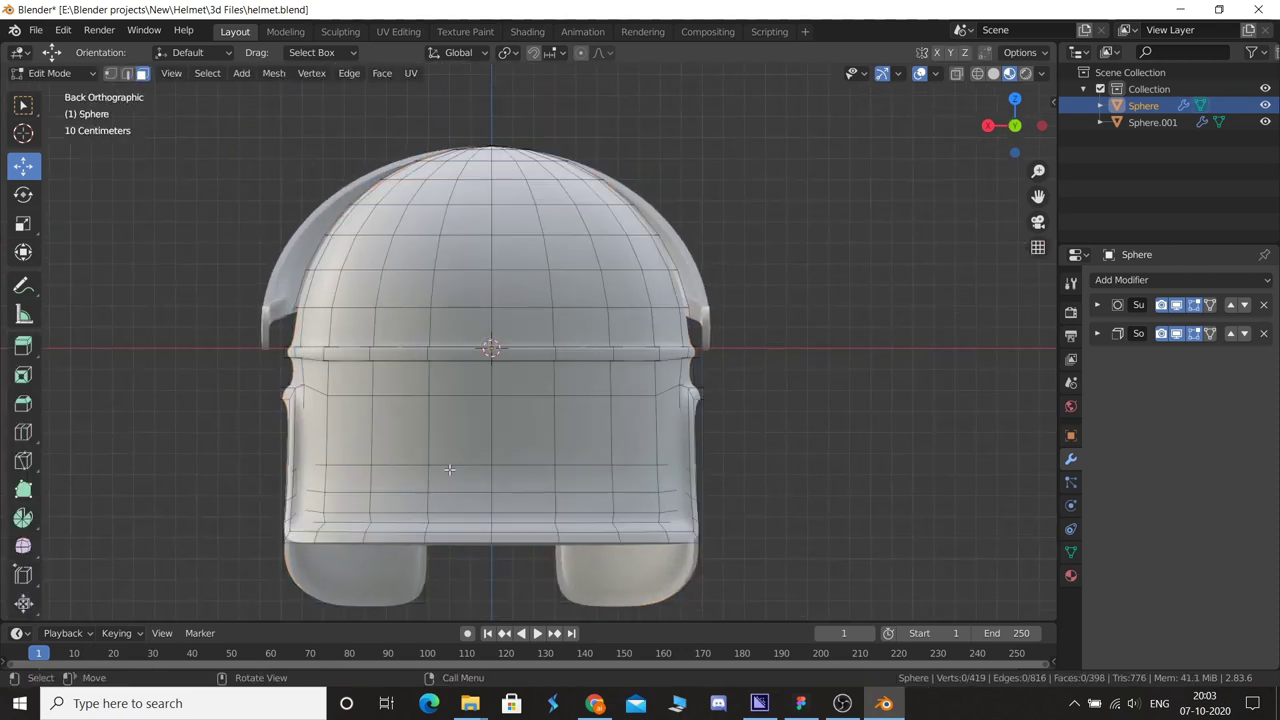
pyautogui.hotkey('ctrl', 'r')
pyautogui.click(470, 385)
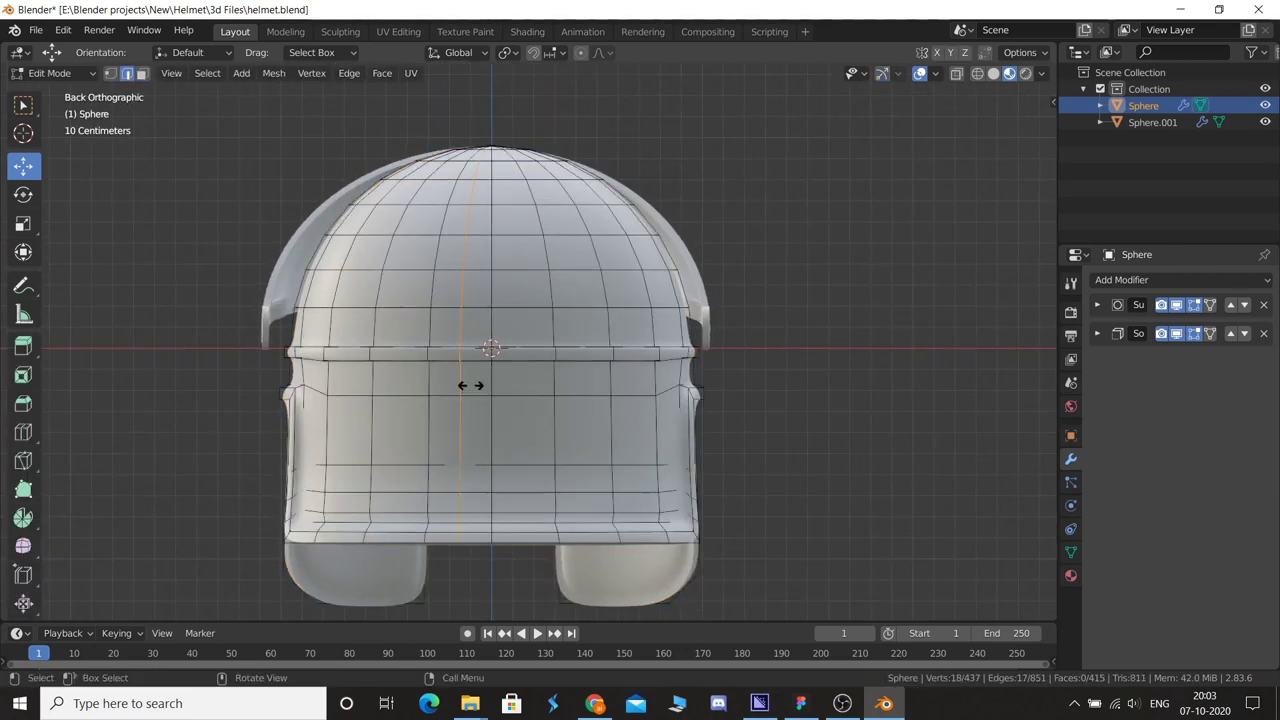
pyautogui.click(487, 392)
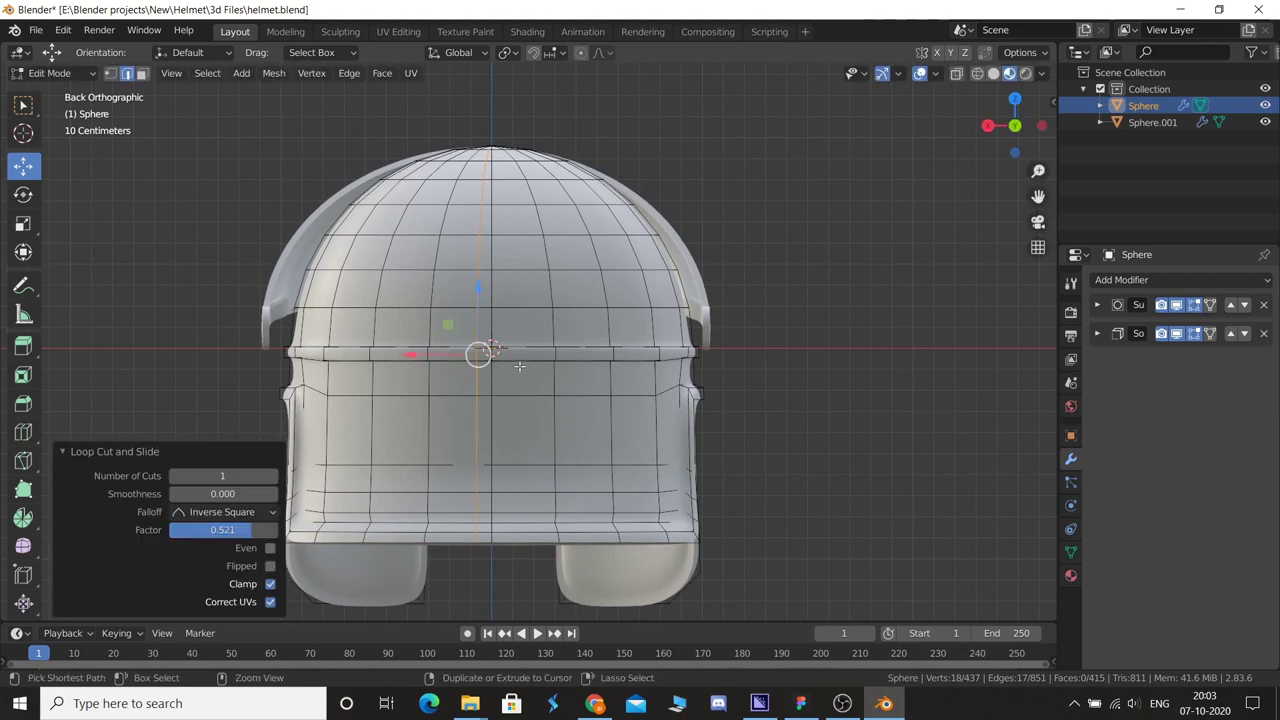
pyautogui.hotkey('ctrl', 'r')
pyautogui.click(503, 366)
pyautogui.click(500, 366)
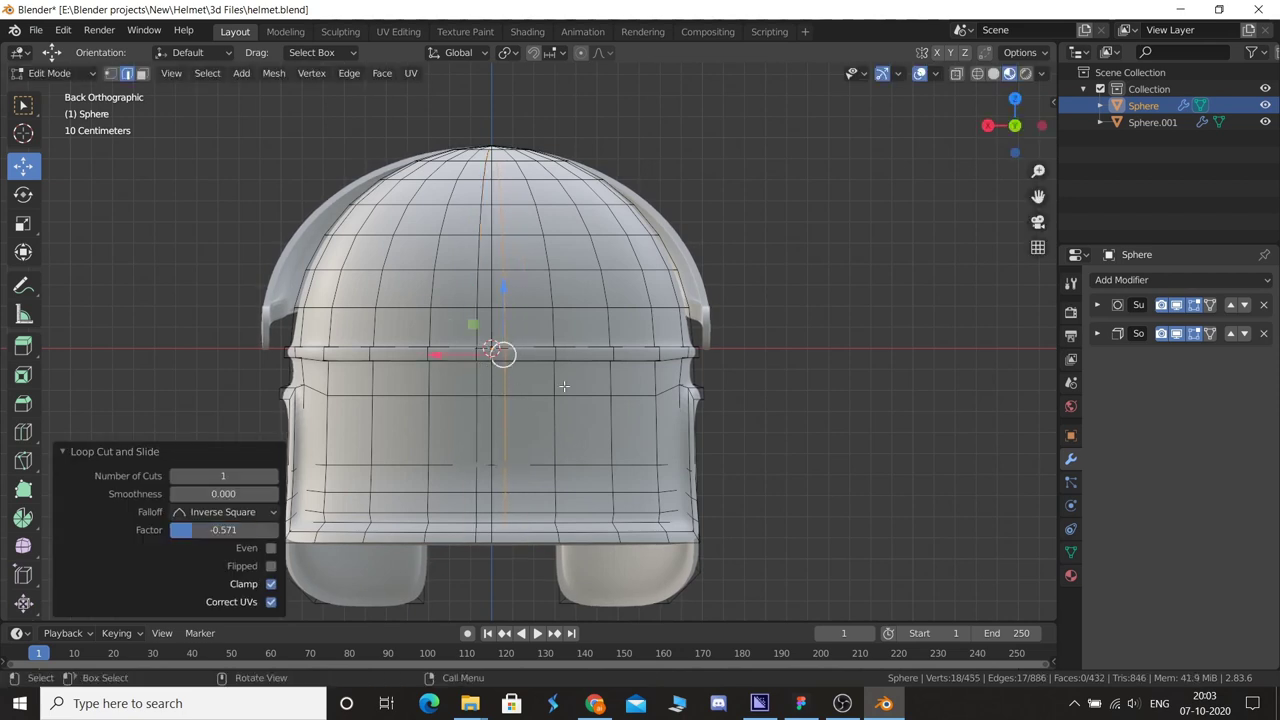
pyautogui.hotkey('ctrl', 'r')
pyautogui.click(580, 368)
pyautogui.click(597, 369)
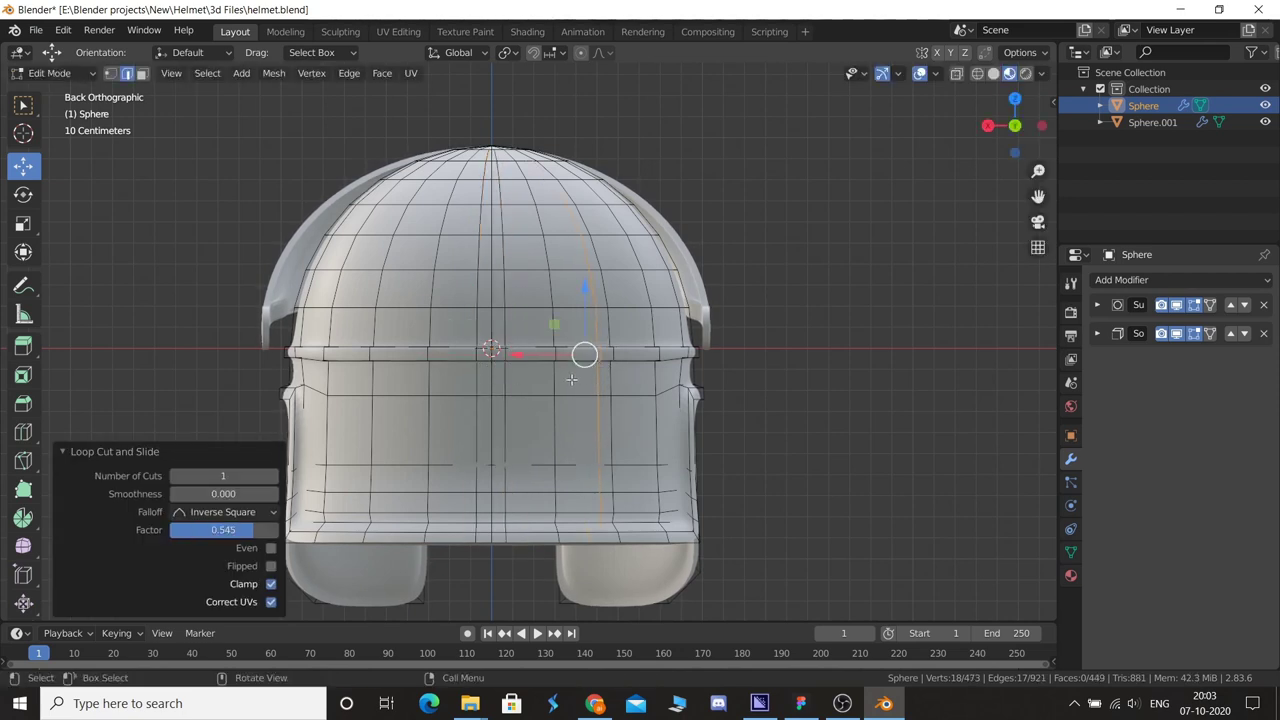
pyautogui.hotkey('ctrl', 'r')
pyautogui.click(400, 361)
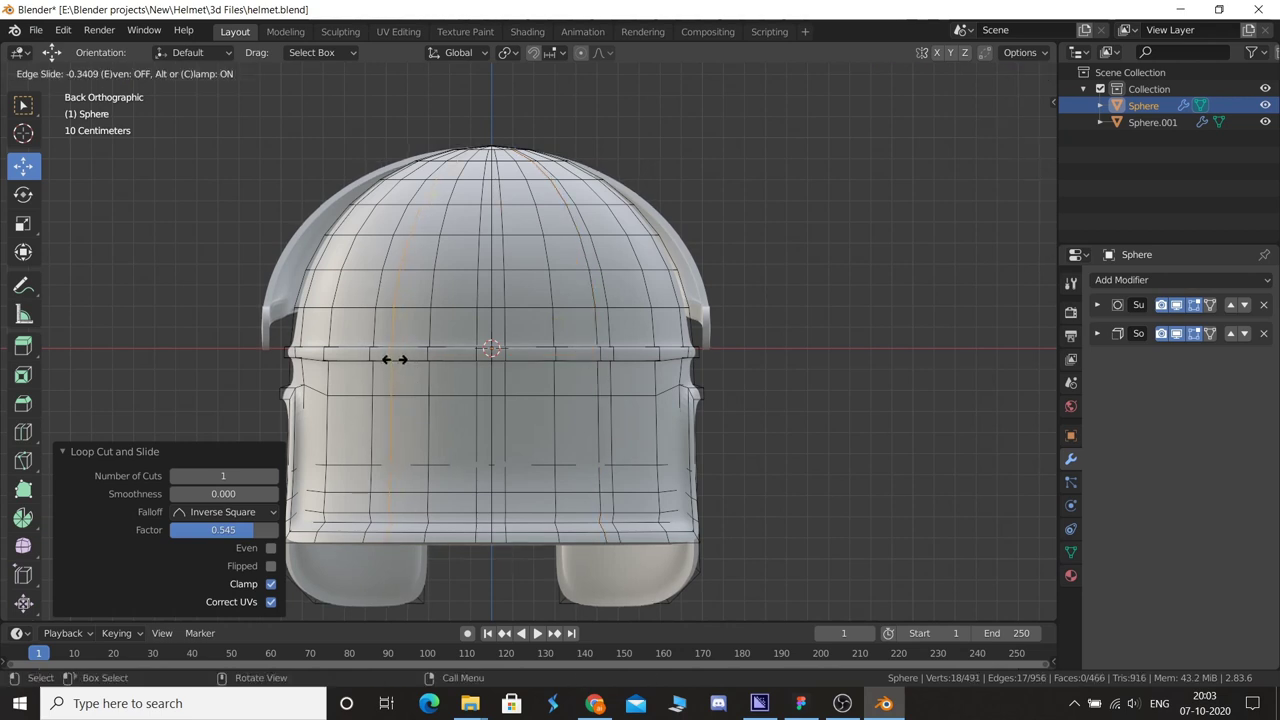
pyautogui.click(390, 358)
# - Select two vertical face columns, extrude them in place and narrow them along Y
pyautogui.click(141, 73)
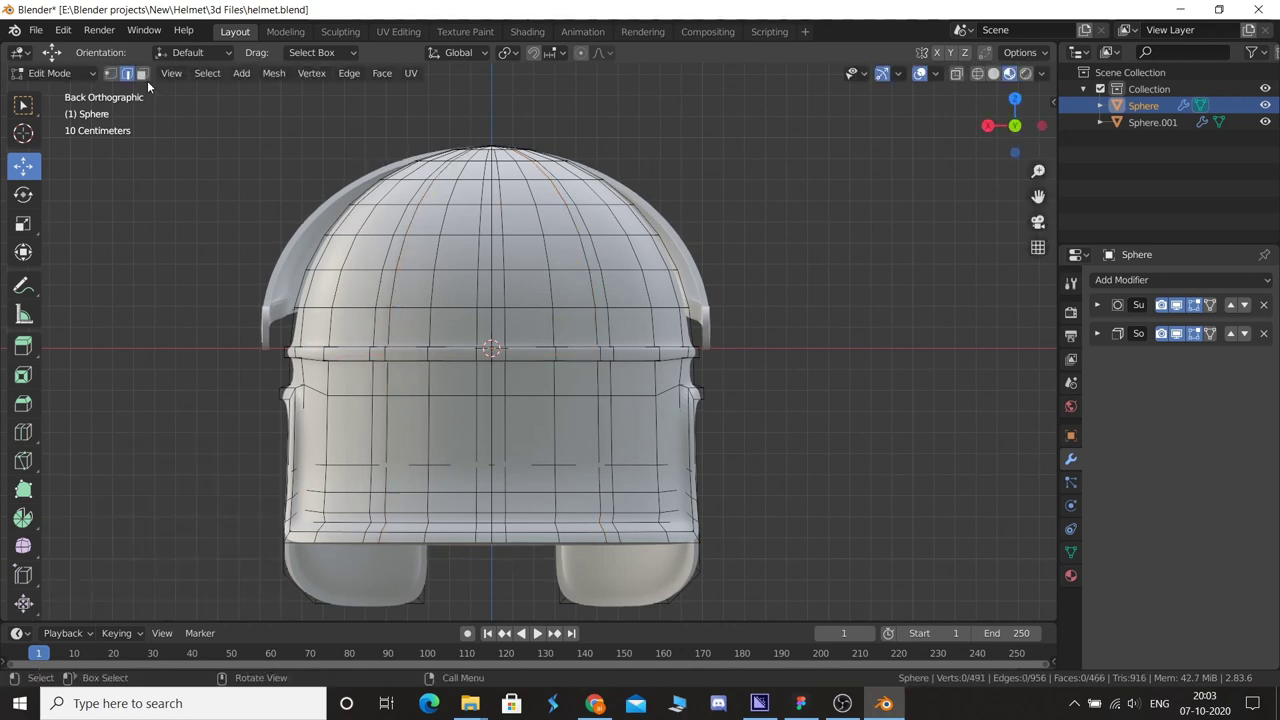
pyautogui.keyDown('ctrl'); pyautogui.click(378, 484); pyautogui.keyUp('ctrl')
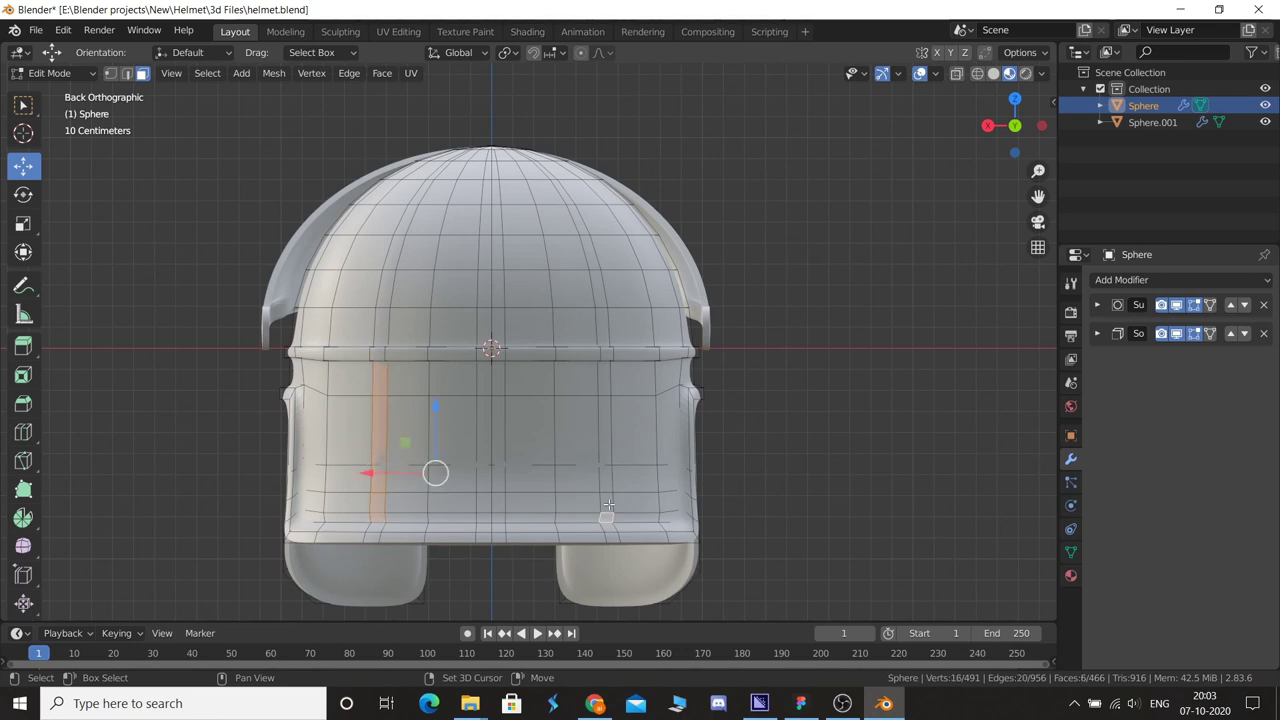
pyautogui.keyDown('ctrl'); pyautogui.click(604, 384); pyautogui.keyUp('ctrl')
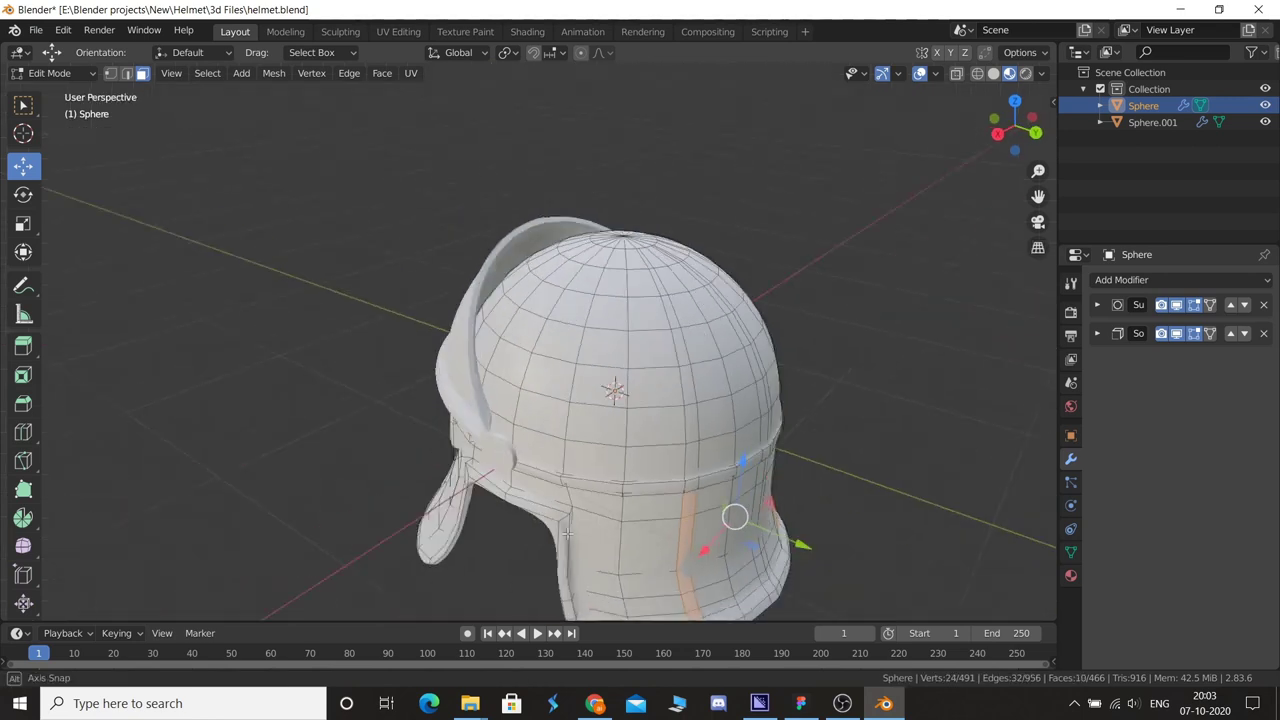
pyautogui.moveTo(604, 384); pyautogui.dragTo(606, 488, button='middle')
pyautogui.scroll(3, 606, 488)
pyautogui.press('e')
pyautogui.rightClick(629, 504)
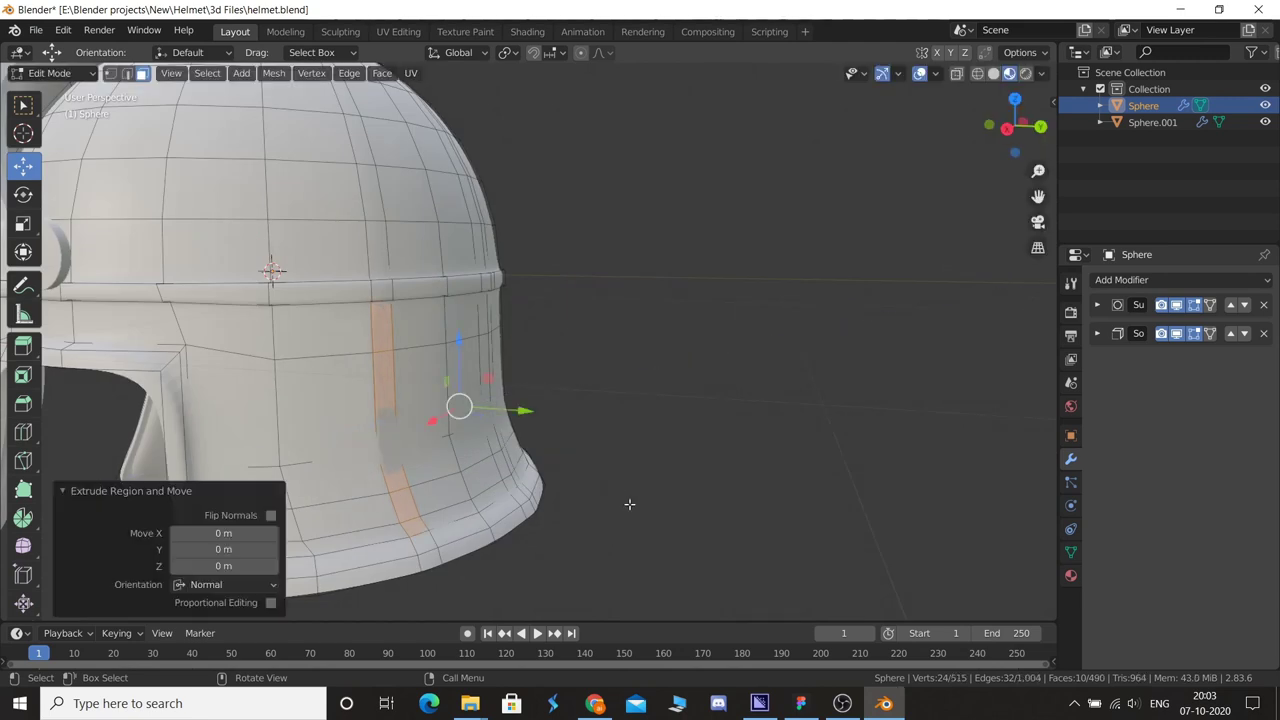
pyautogui.press('s')
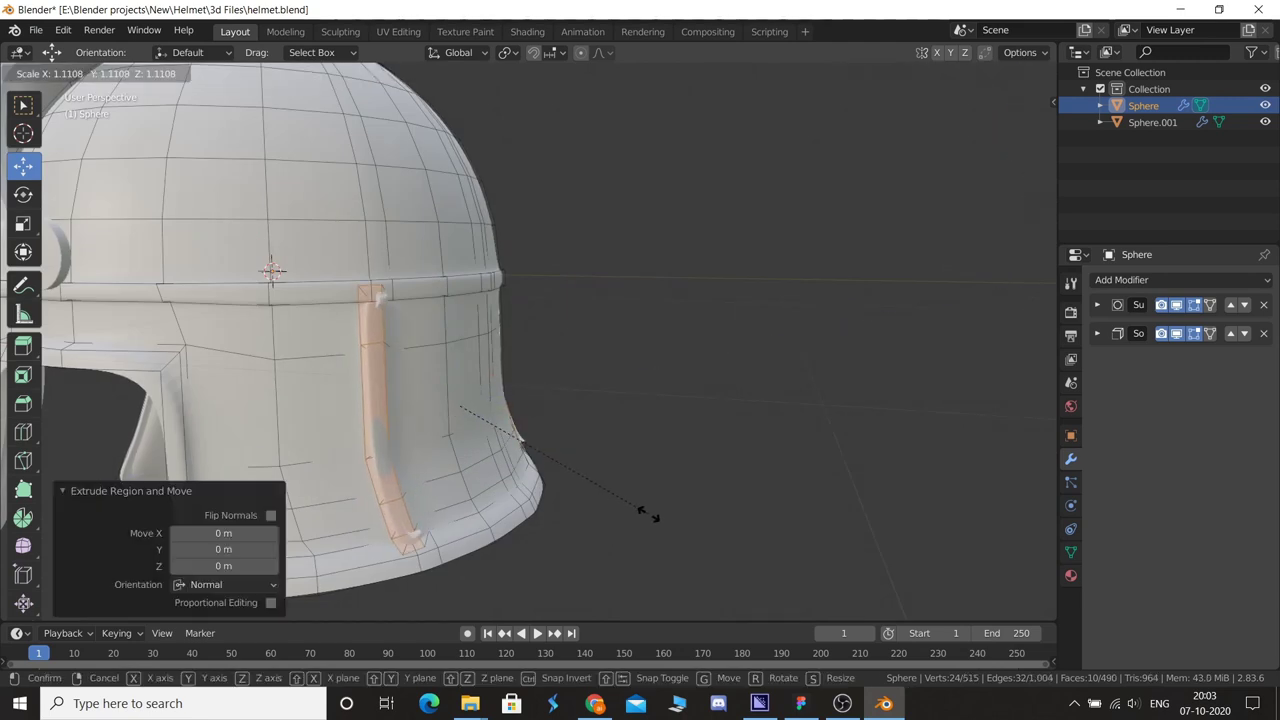
pyautogui.press('y')
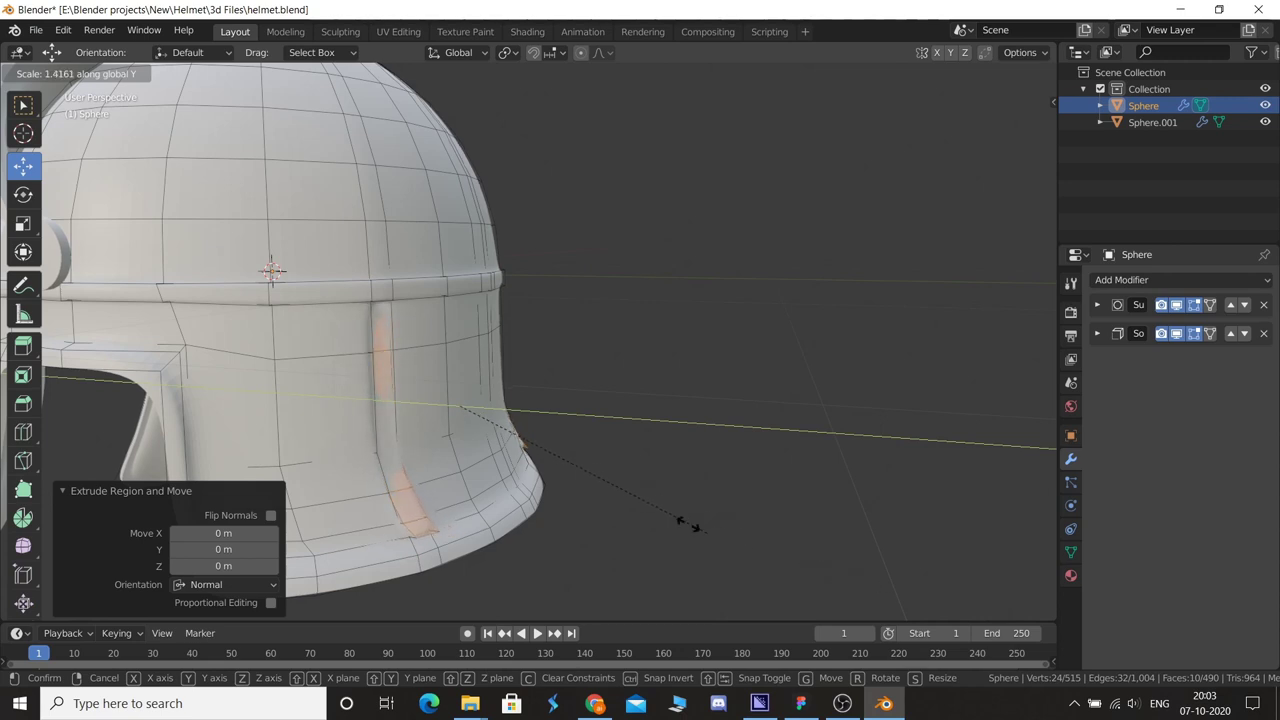
pyautogui.click(586, 486)
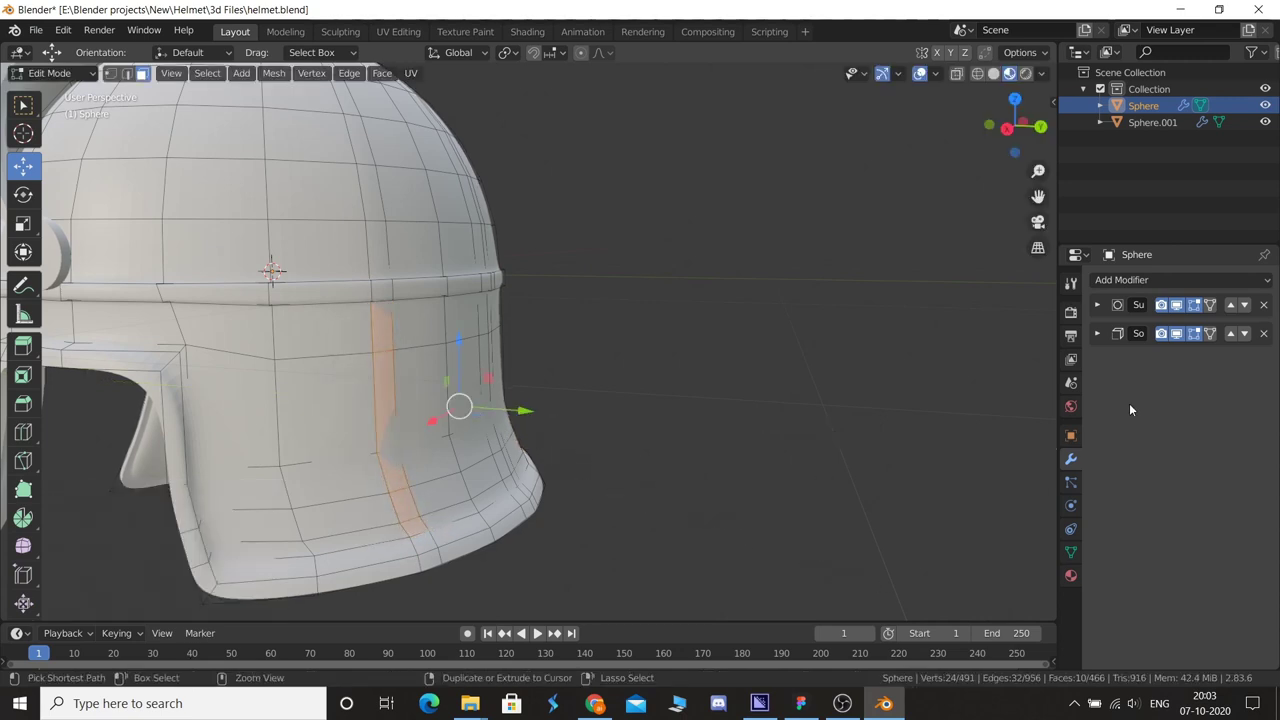
# - Hide both modifiers' effect in edit mode, cancel a trial extrude, and return to Object Mode
pyautogui.click(1176, 333)
pyautogui.click(1176, 304)
pyautogui.press('e')
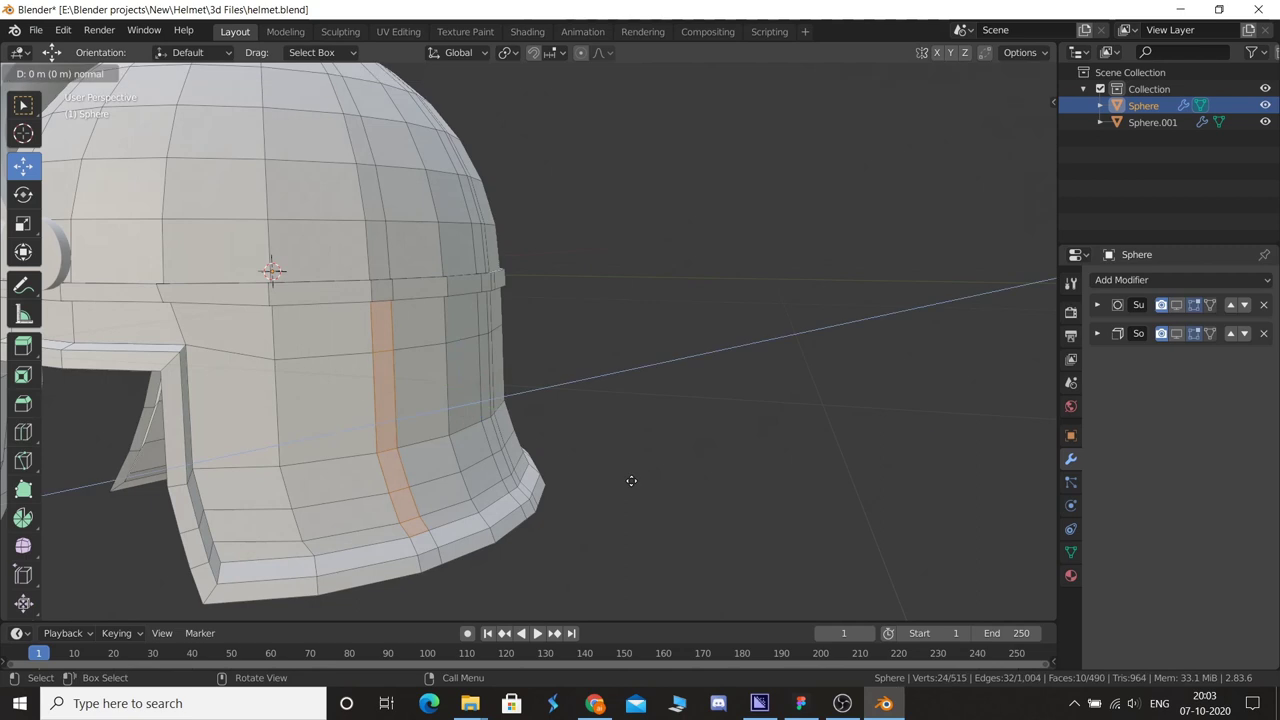
pyautogui.rightClick(631, 480)
pyautogui.press('Tab')
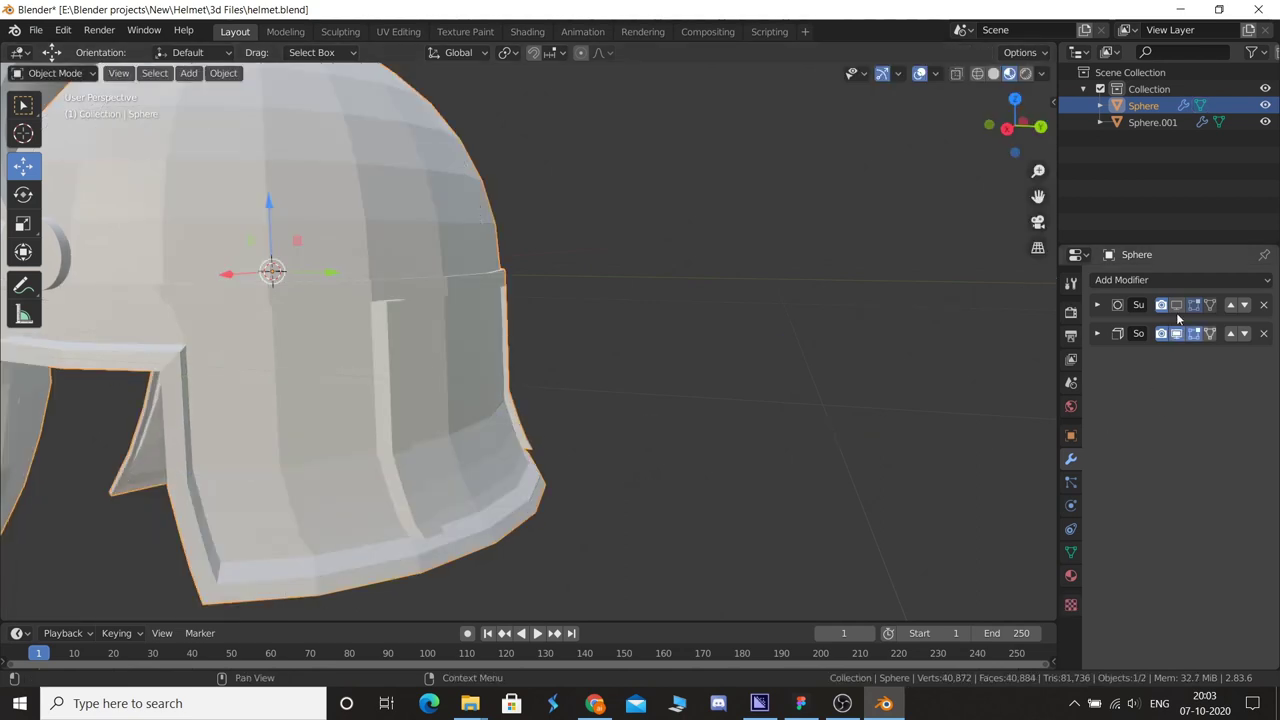
# - Re-enable the subdivision display and turn to the ribs on the back of the helmet
pyautogui.click(1176, 305)
pyautogui.scroll(-3, 784, 448)
pyautogui.moveTo(784, 448)
pyautogui.mouseDown(button='middle')
pyautogui.moveTo(566, 445)
pyautogui.moveTo(771, 451)
pyautogui.mouseUp(button='middle')
pyautogui.click(576, 437)
pyautogui.scroll(3, 560, 423)
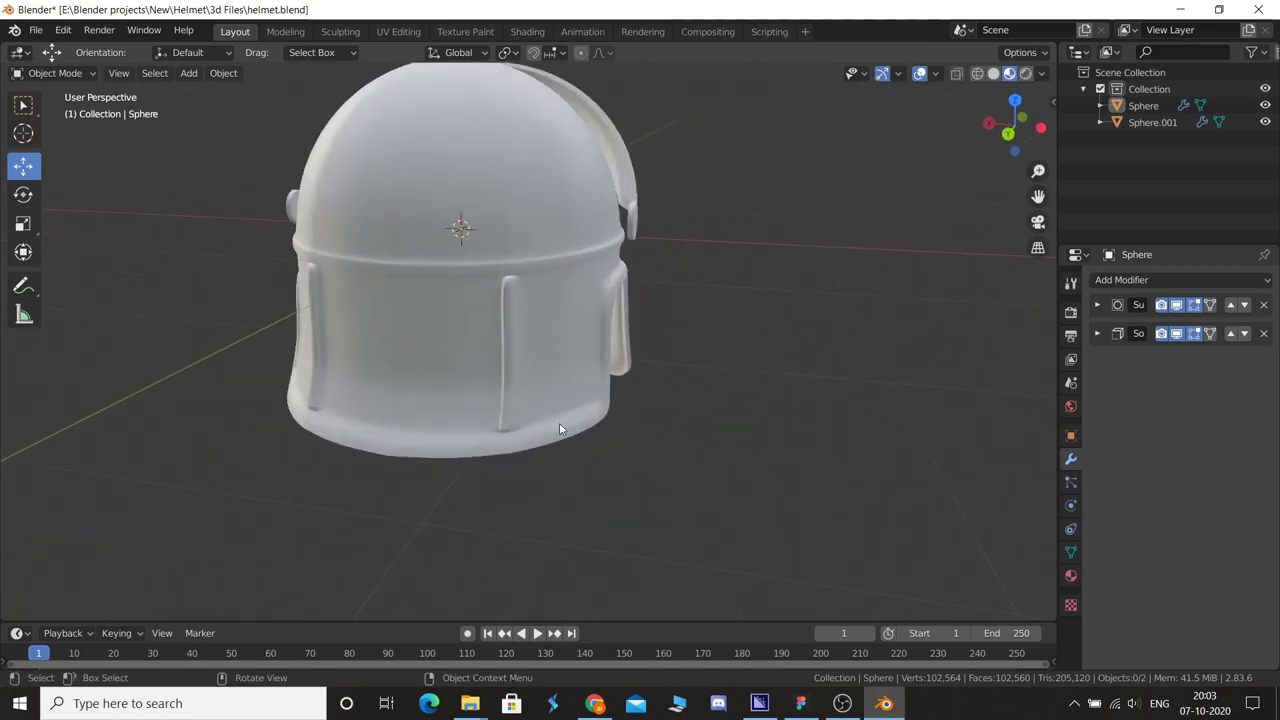
pyautogui.moveTo(560, 423)
pyautogui.mouseDown(button='middle')
pyautogui.moveTo(672, 433)
pyautogui.moveTo(594, 421)
pyautogui.mouseUp(button='middle')
# - Extrude the vertical rib strip outward along the Y axis
pyautogui.press('Tab')
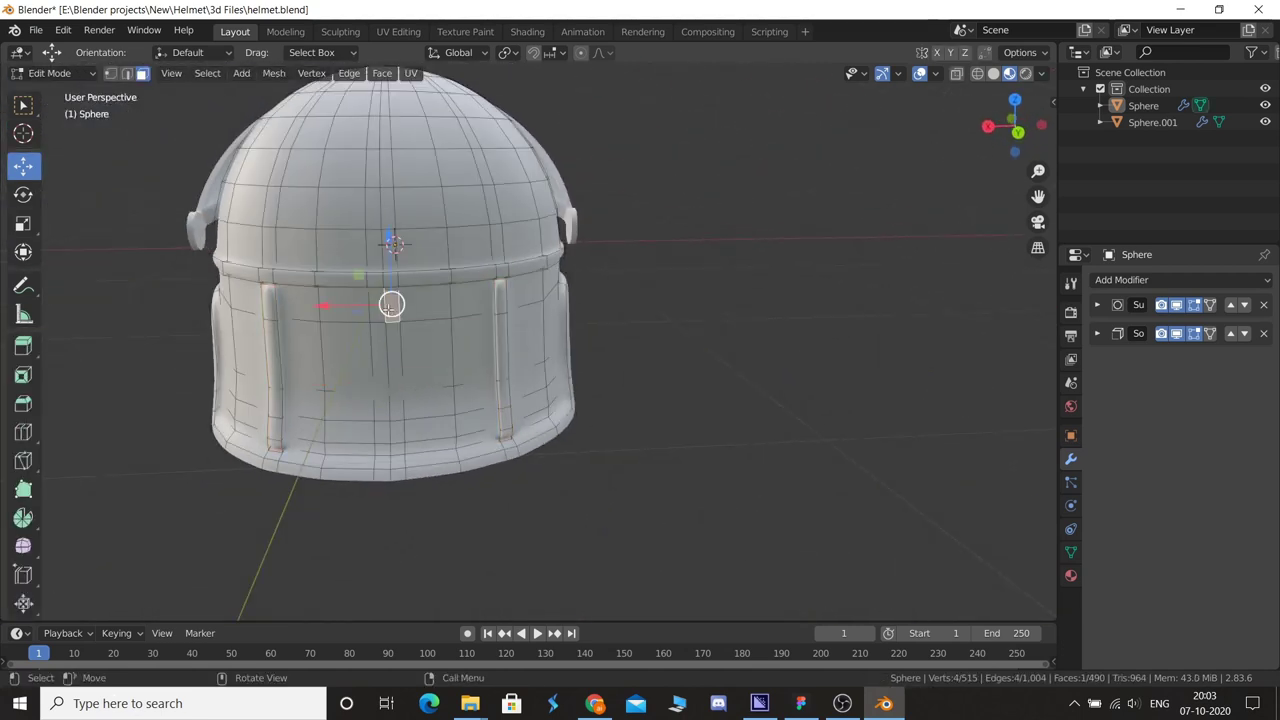
pyautogui.keyDown('ctrl'); pyautogui.click(386, 372); pyautogui.keyUp('ctrl')
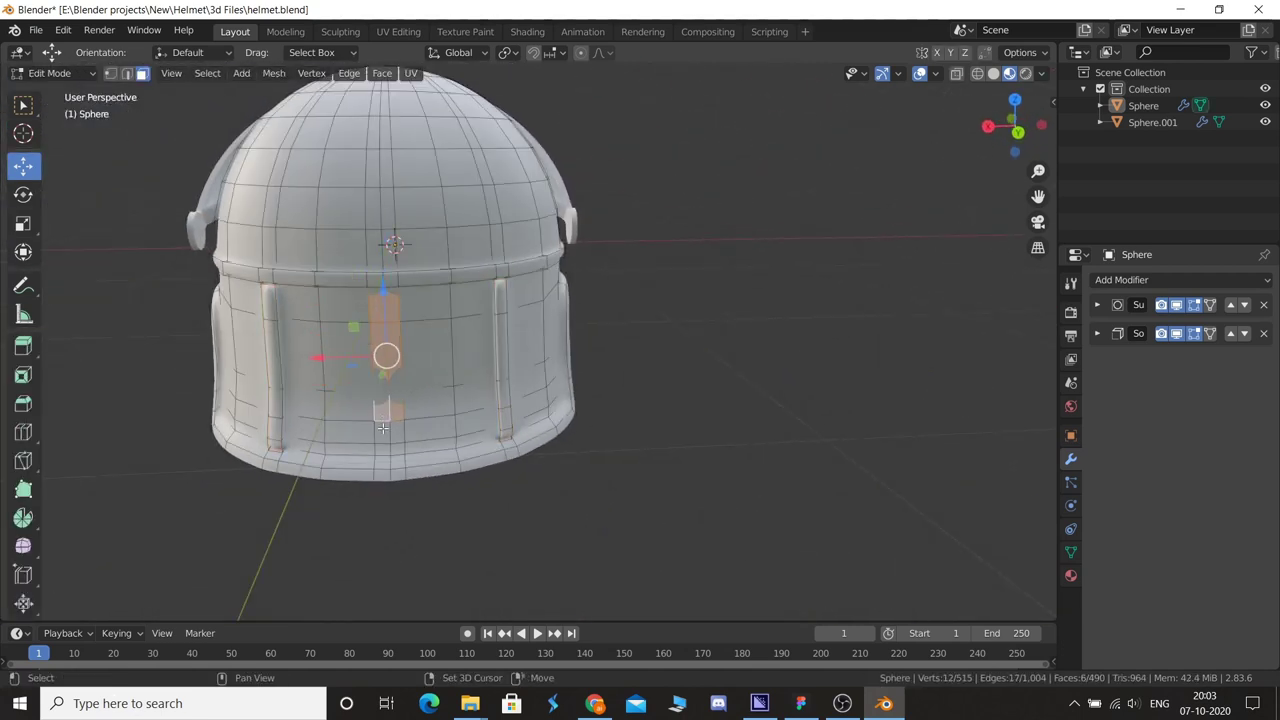
pyautogui.moveTo(385, 451); pyautogui.dragTo(491, 473, button='middle')
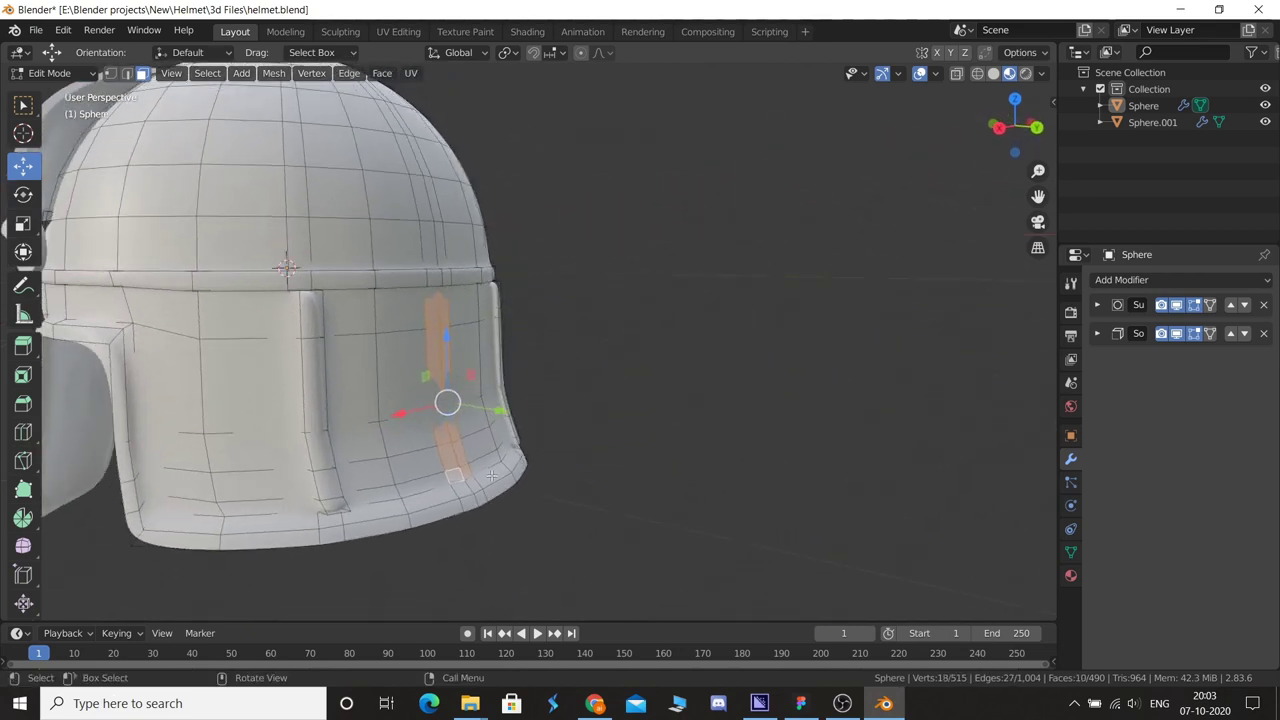
pyautogui.press('e')
pyautogui.press('y')
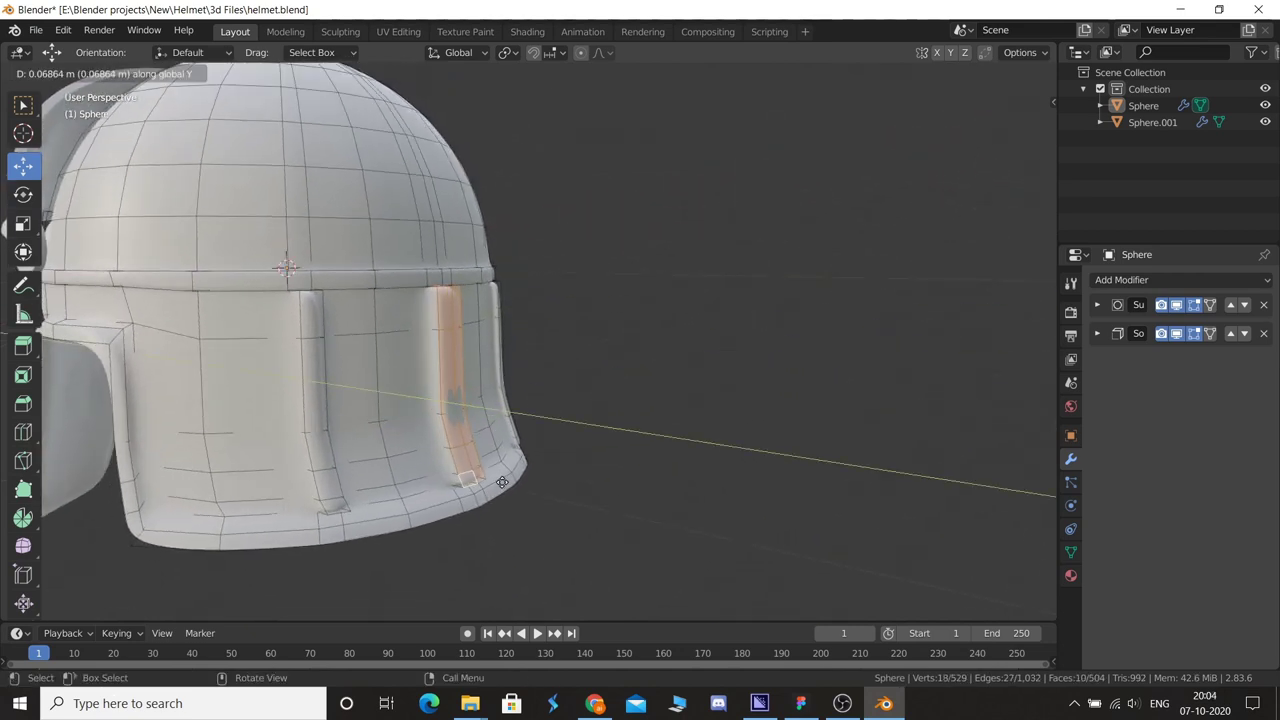
pyautogui.click(470, 470)
pyautogui.scroll(5, 600, 410)
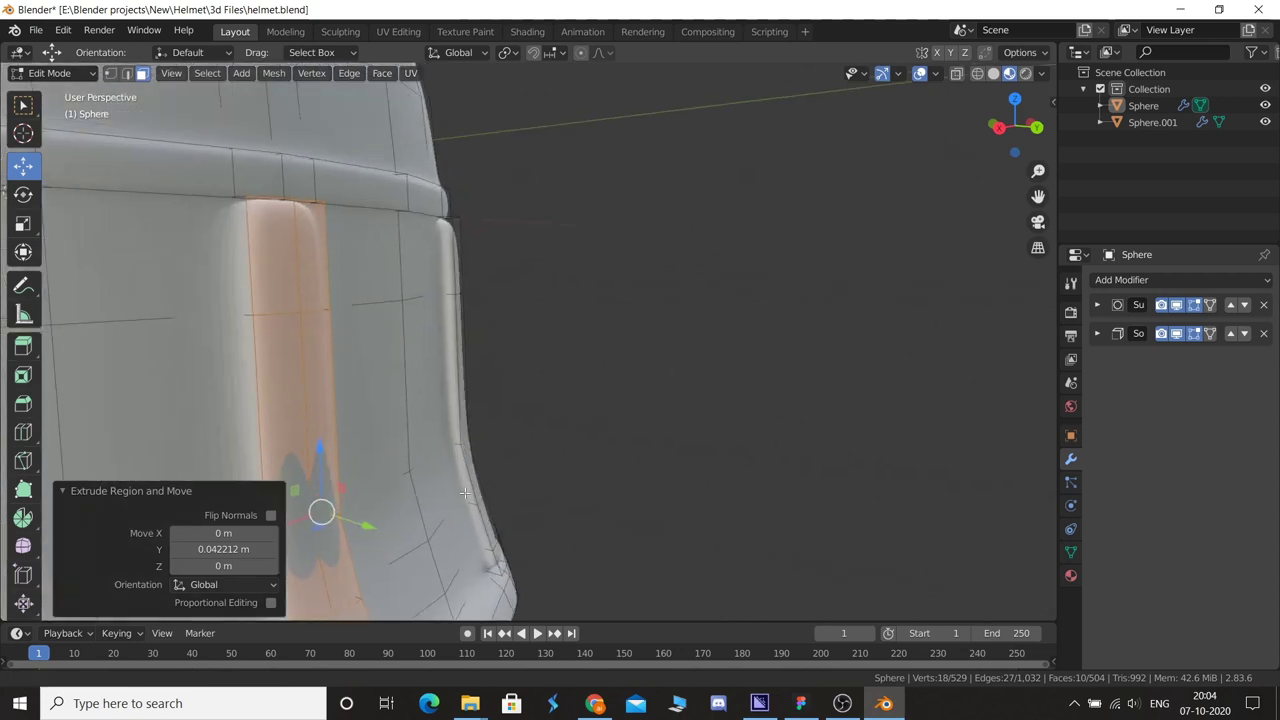
pyautogui.scroll(-3, 607, 408)
pyautogui.moveTo(607, 408); pyautogui.dragTo(400, 200, button='middle')
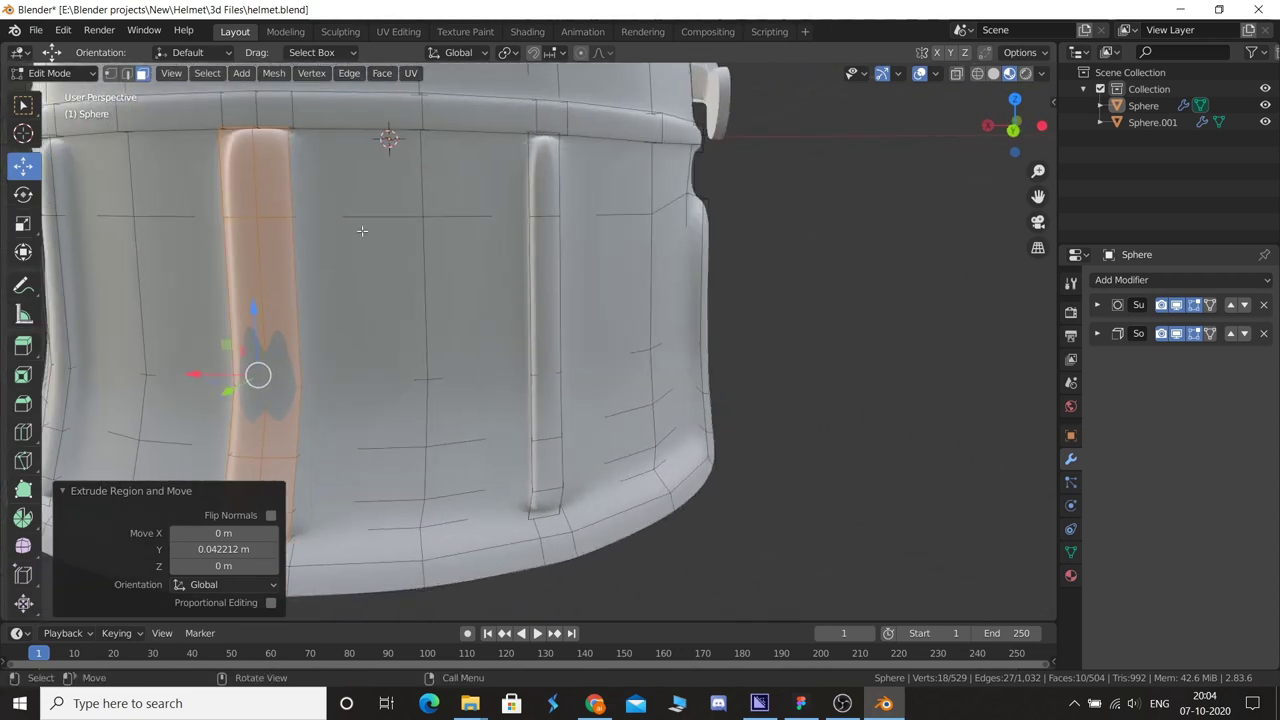
# - Add an edge loop across the rib and inspect the helmet in Object Mode
pyautogui.hotkey('ctrl', 'r')
pyautogui.click(335, 133)
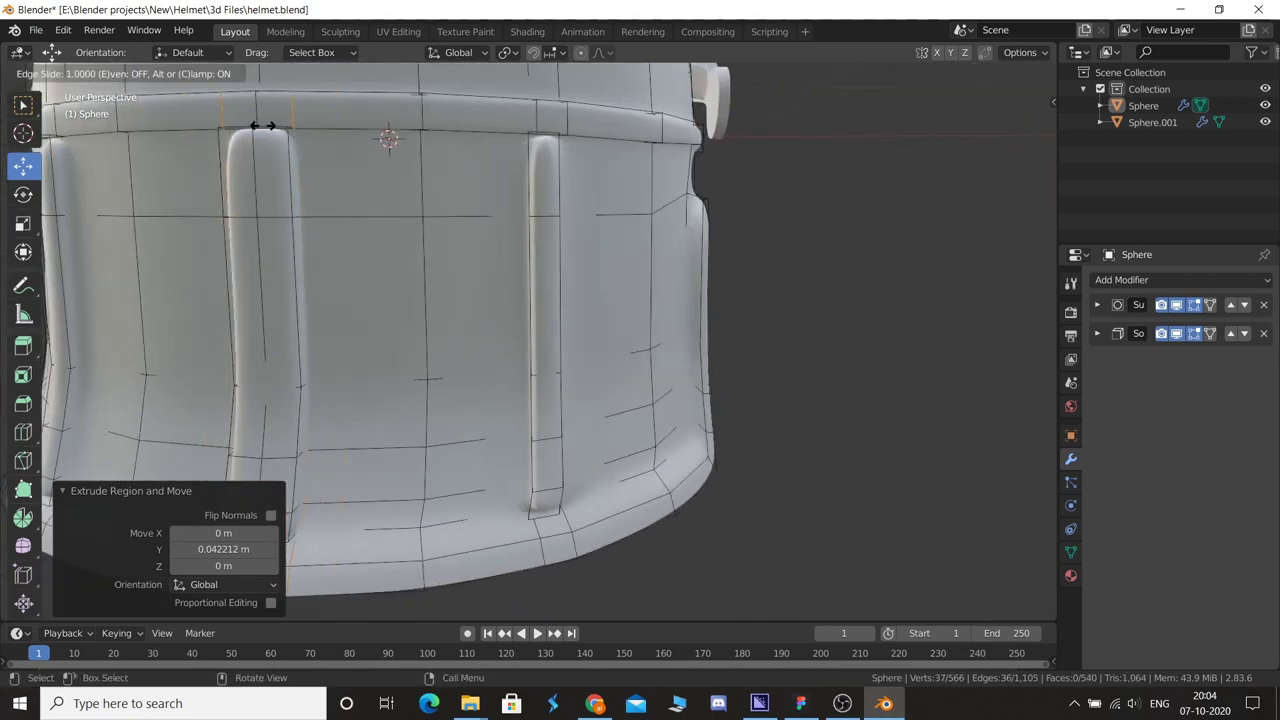
pyautogui.click(263, 126)
pyautogui.press('Tab')
pyautogui.scroll(-3, 826, 327)
pyautogui.moveTo(630, 385)
pyautogui.mouseDown(button='middle')
pyautogui.moveTo(514, 439)
pyautogui.moveTo(510, 397)
pyautogui.moveTo(597, 451)
pyautogui.moveTo(537, 477)
pyautogui.moveTo(423, 486)
pyautogui.moveTo(497, 437)
pyautogui.moveTo(583, 466)
pyautogui.moveTo(851, 448)
pyautogui.moveTo(669, 458)
pyautogui.mouseUp(button='middle')
pyautogui.scroll(-4, 514, 440)
pyautogui.scroll(3, 690, 455)
# - Extrude and reposition the selected cheek guard faces
pyautogui.press('Tab')
pyautogui.moveTo(649, 402); pyautogui.dragTo(510, 451, button='middle')
pyautogui.moveTo(271, 422); pyautogui.dragTo(286, 430, button='middle')
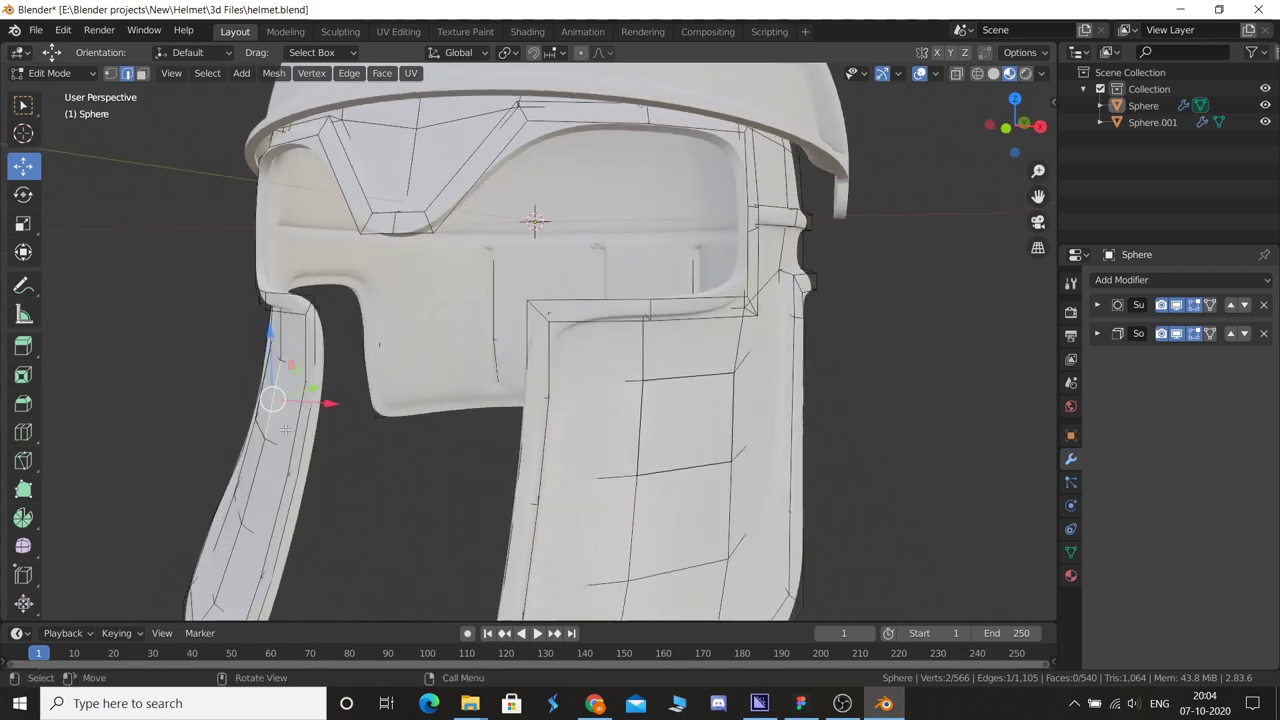
pyautogui.click(142, 74)
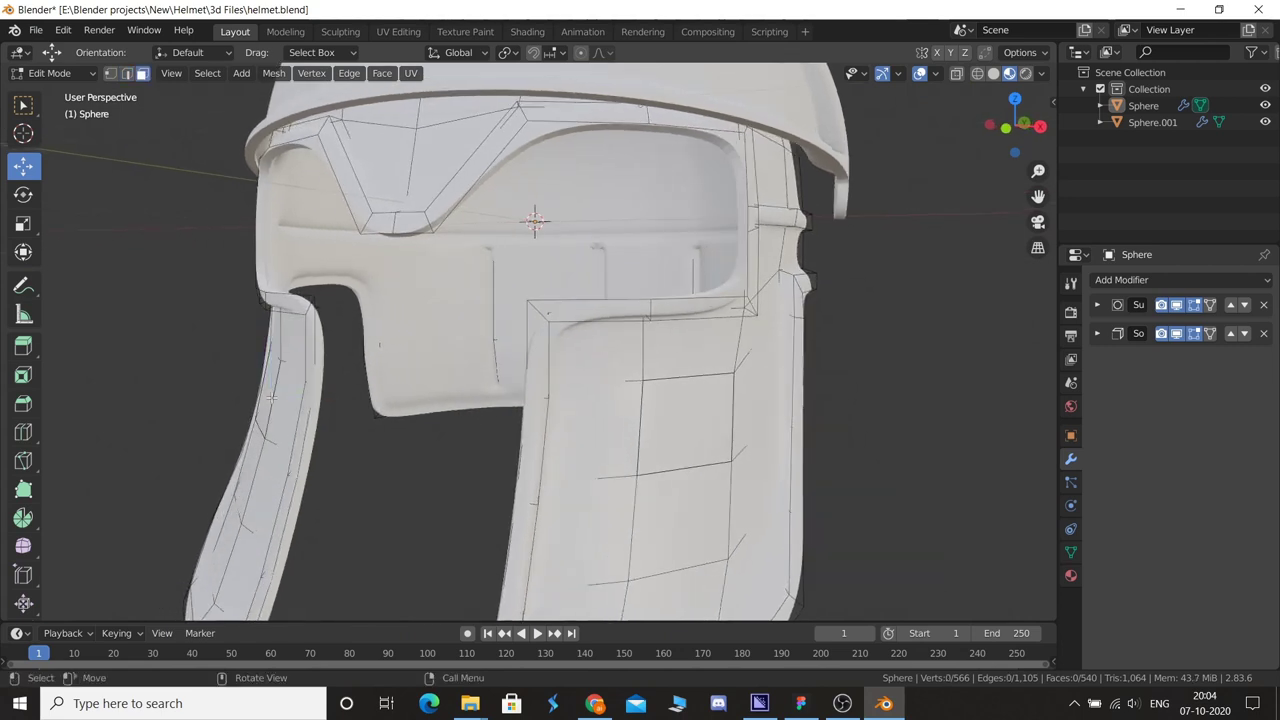
pyautogui.press('e')
pyautogui.rightClick(346, 443)
pyautogui.hotkey('ctrl', 'z')
pyautogui.press('g')
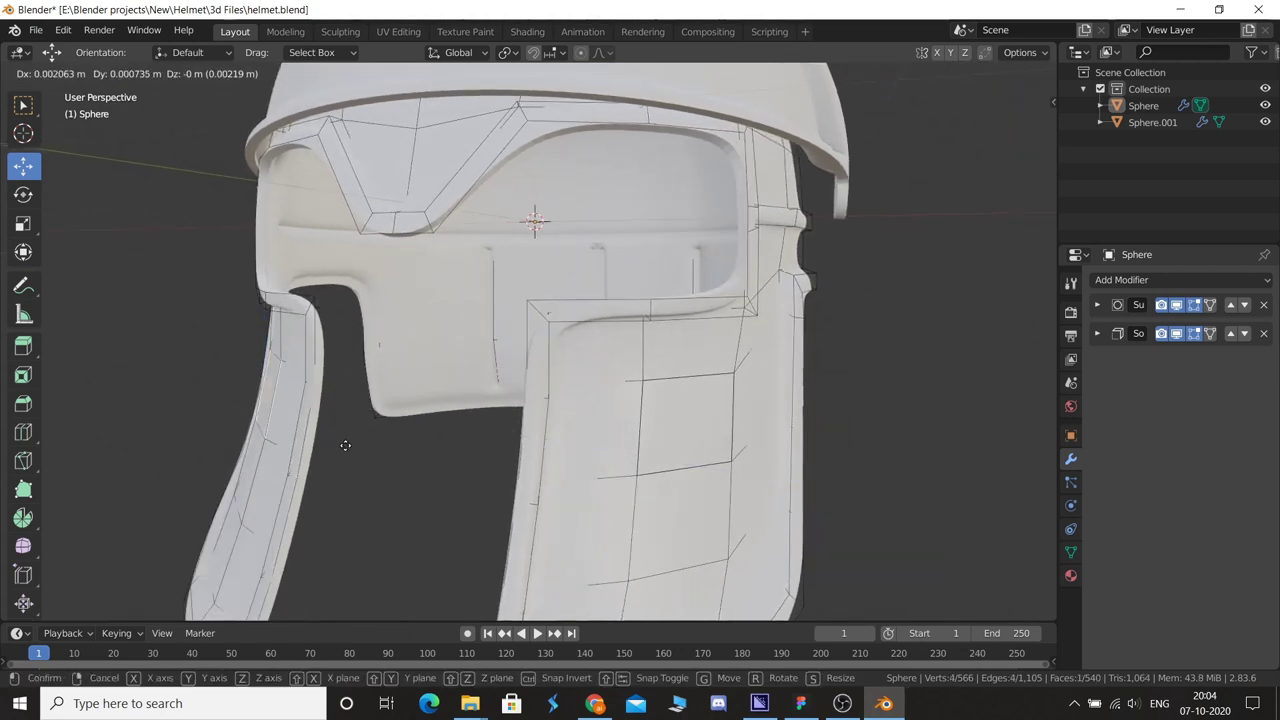
pyautogui.click(345, 445)
# - Delete cheek guard faces to cut a rounded hole, then return to Object Mode
pyautogui.moveTo(349, 457)
pyautogui.mouseDown(button='middle')
pyautogui.moveTo(337, 463)
pyautogui.moveTo(371, 457)
pyautogui.moveTo(549, 512)
pyautogui.moveTo(614, 500)
pyautogui.moveTo(266, 506)
pyautogui.moveTo(310, 528)
pyautogui.moveTo(406, 509)
pyautogui.mouseUp(button='middle')
pyautogui.press('x')
pyautogui.press('Tab')
pyautogui.scroll(-4, 465, 501)
pyautogui.scroll(3, 406, 509)
pyautogui.scroll(3, 594, 420)
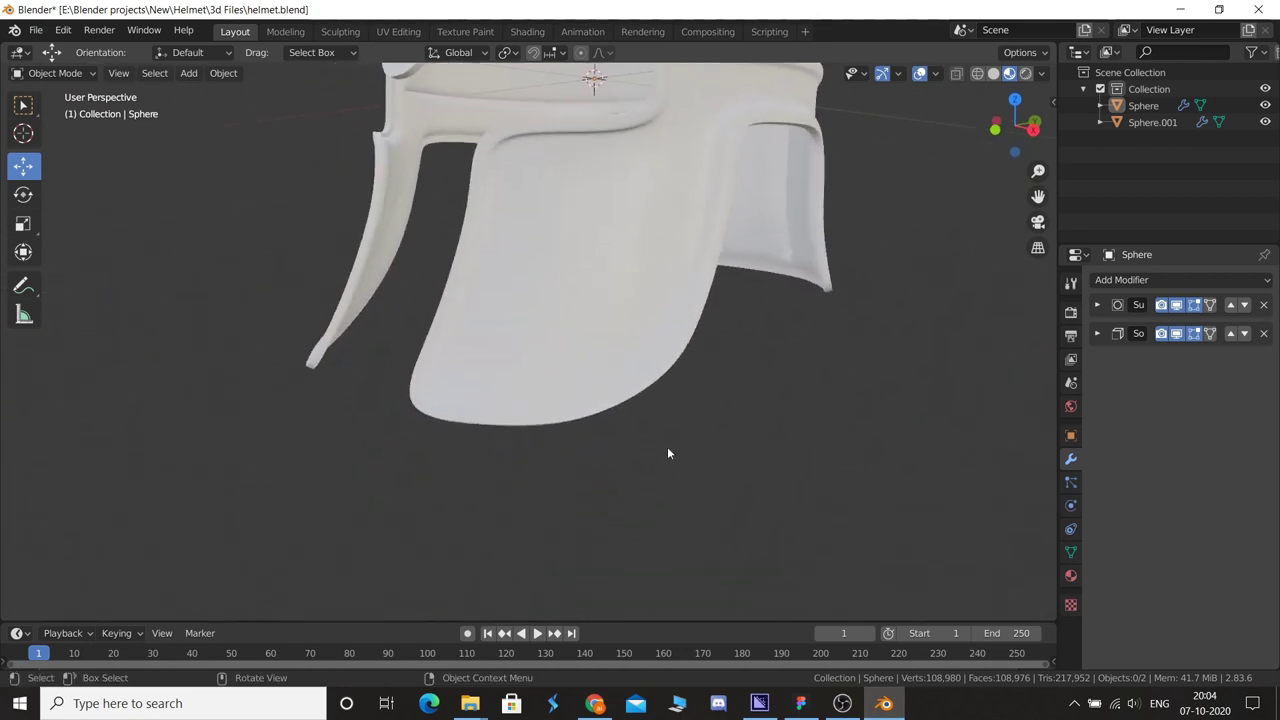
pyautogui.scroll(-3, 677, 461)
pyautogui.moveTo(656, 455)
pyautogui.mouseDown(button='middle')
pyautogui.moveTo(678, 253)
pyautogui.moveTo(654, 289)
pyautogui.moveTo(734, 277)
pyautogui.moveTo(857, 300)
pyautogui.moveTo(729, 314)
pyautogui.moveTo(672, 287)
pyautogui.moveTo(626, 289)
pyautogui.mouseUp(button='middle')
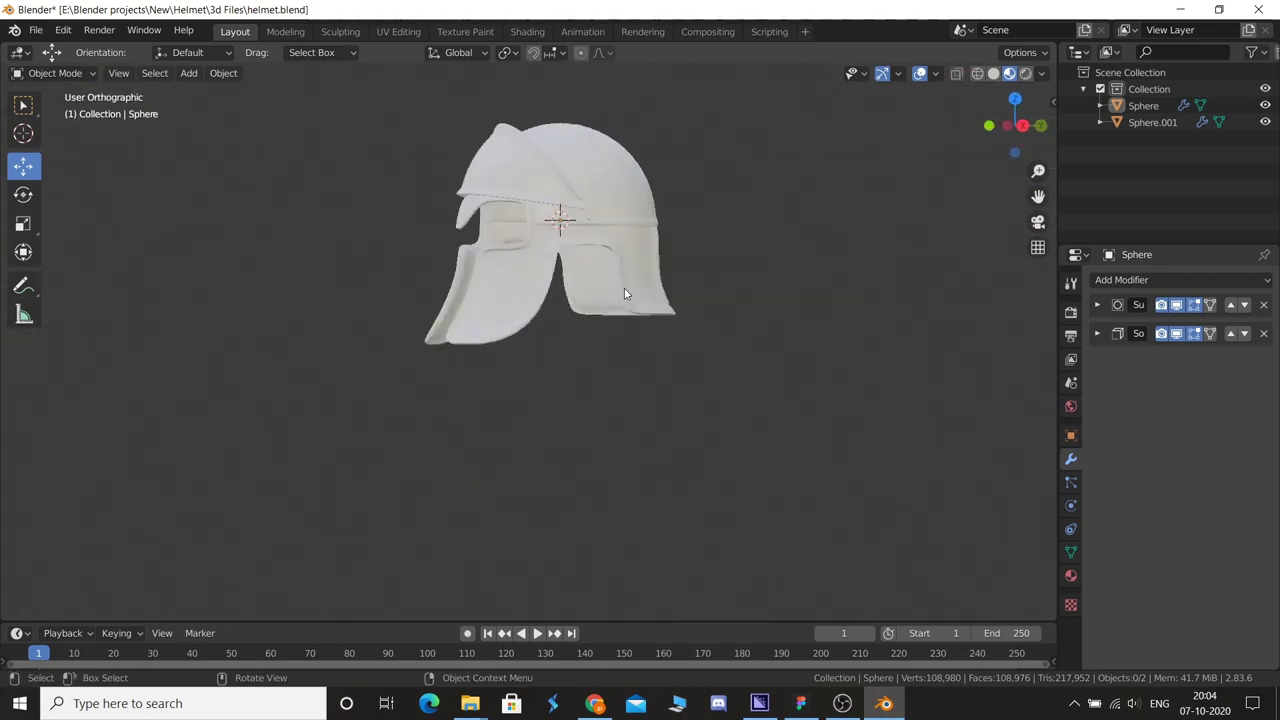
pyautogui.scroll(2, 600, 180)
pyautogui.keyDown('shift'); pyautogui.moveTo(634, 131); pyautogui.dragTo(467, 307, button='middle'); pyautogui.keyUp('shift')
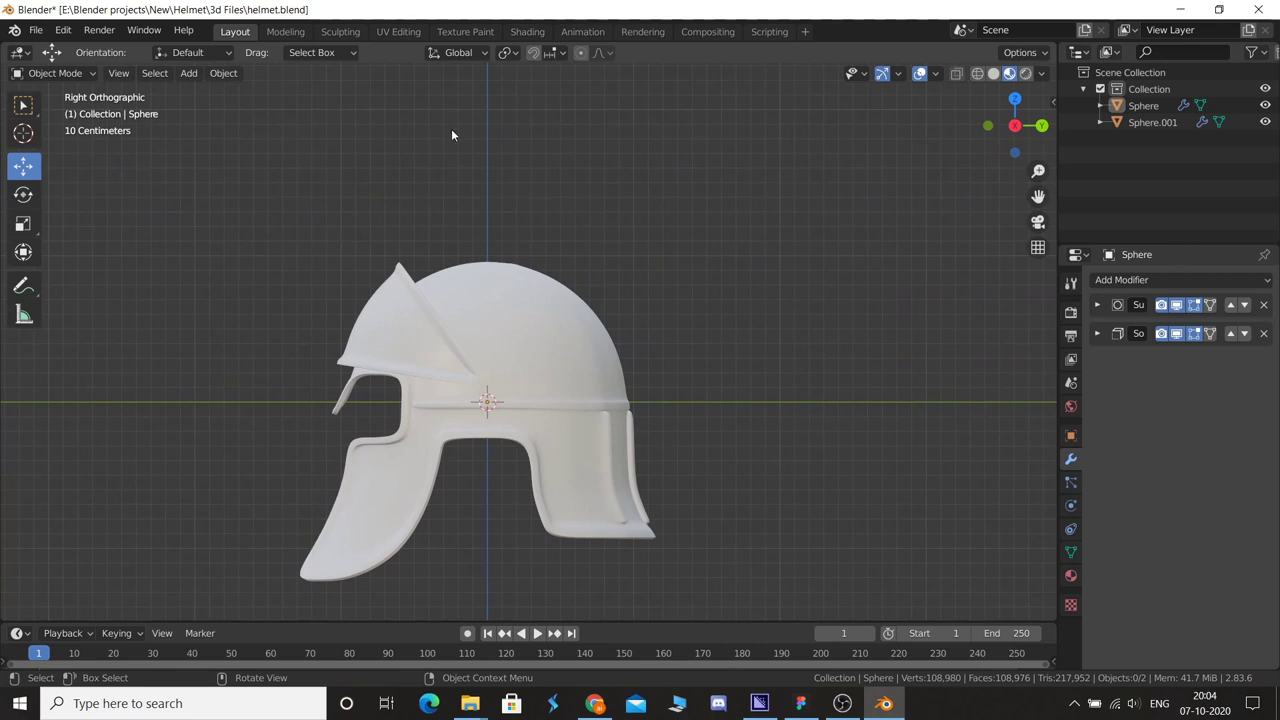
# - Add a cube, flatten it along Z and raise it above the helmet
pyautogui.press('a')
pyautogui.hotkey('alt', 'a')
pyautogui.hotkey('shift', 'a')
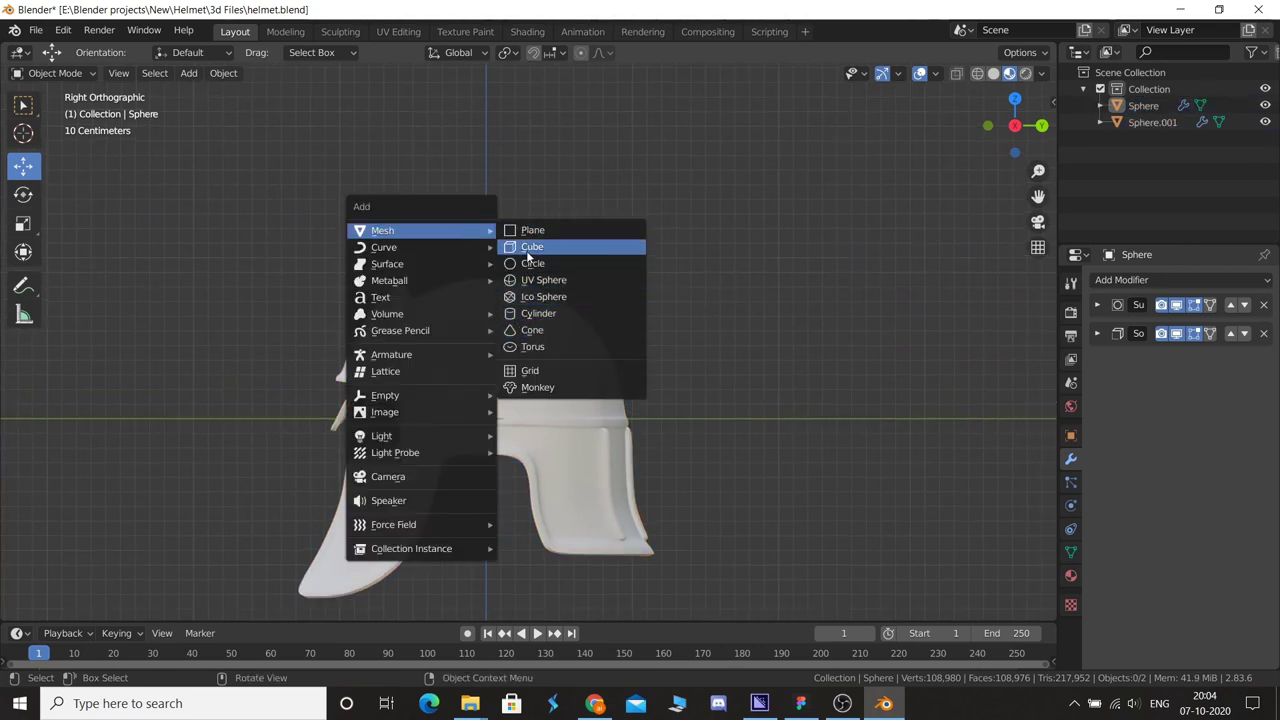
pyautogui.click(531, 247)
pyautogui.press('s')
pyautogui.press('z')
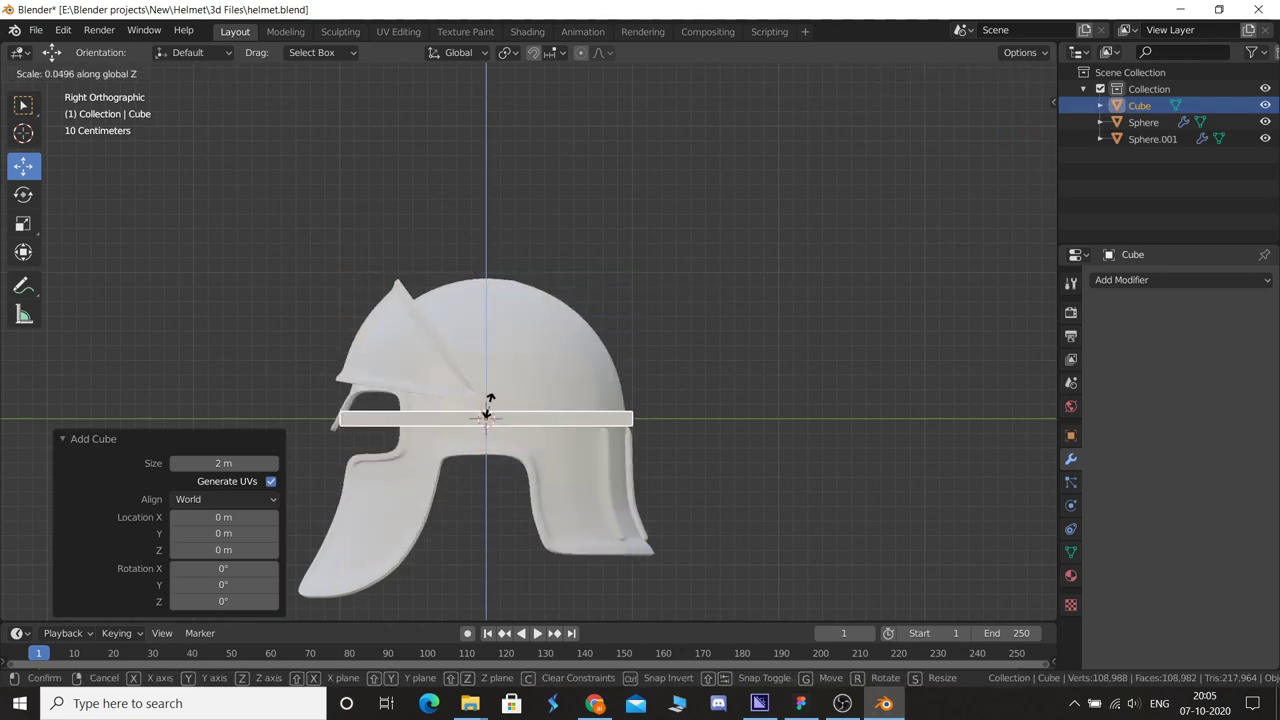
pyautogui.click(486, 412)
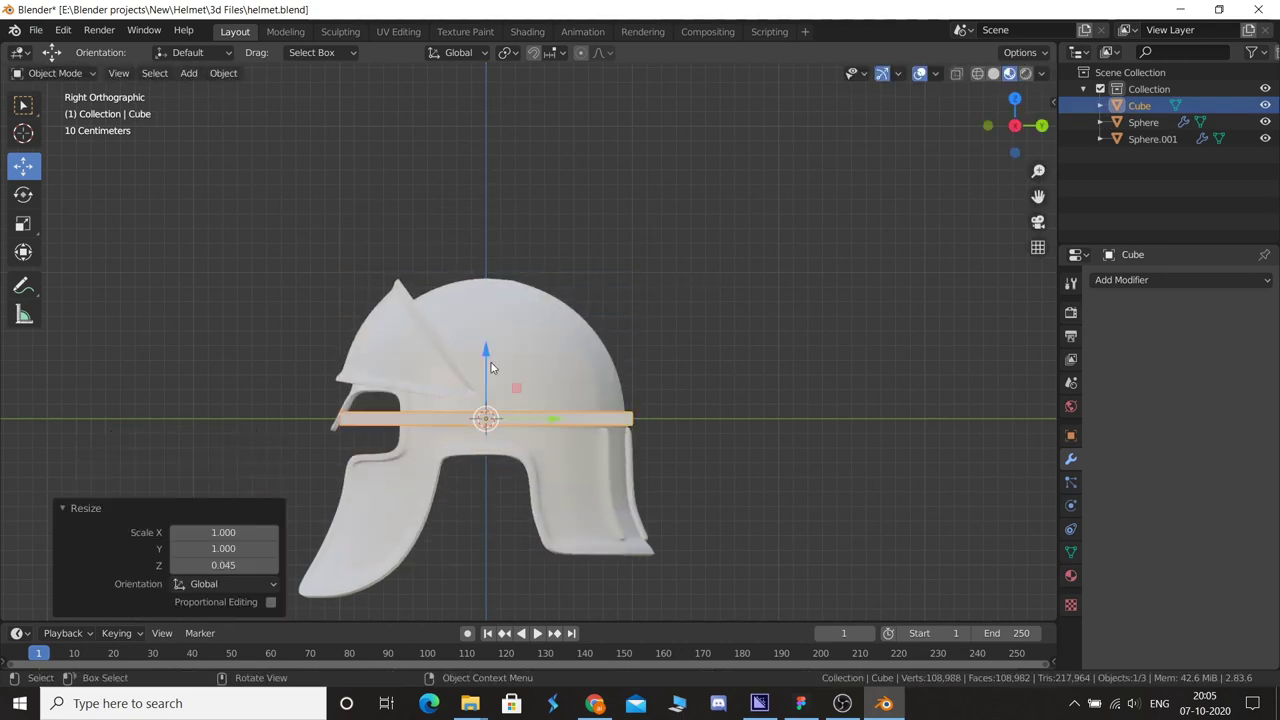
pyautogui.press('g')
pyautogui.press('z')
pyautogui.click(500, 170)
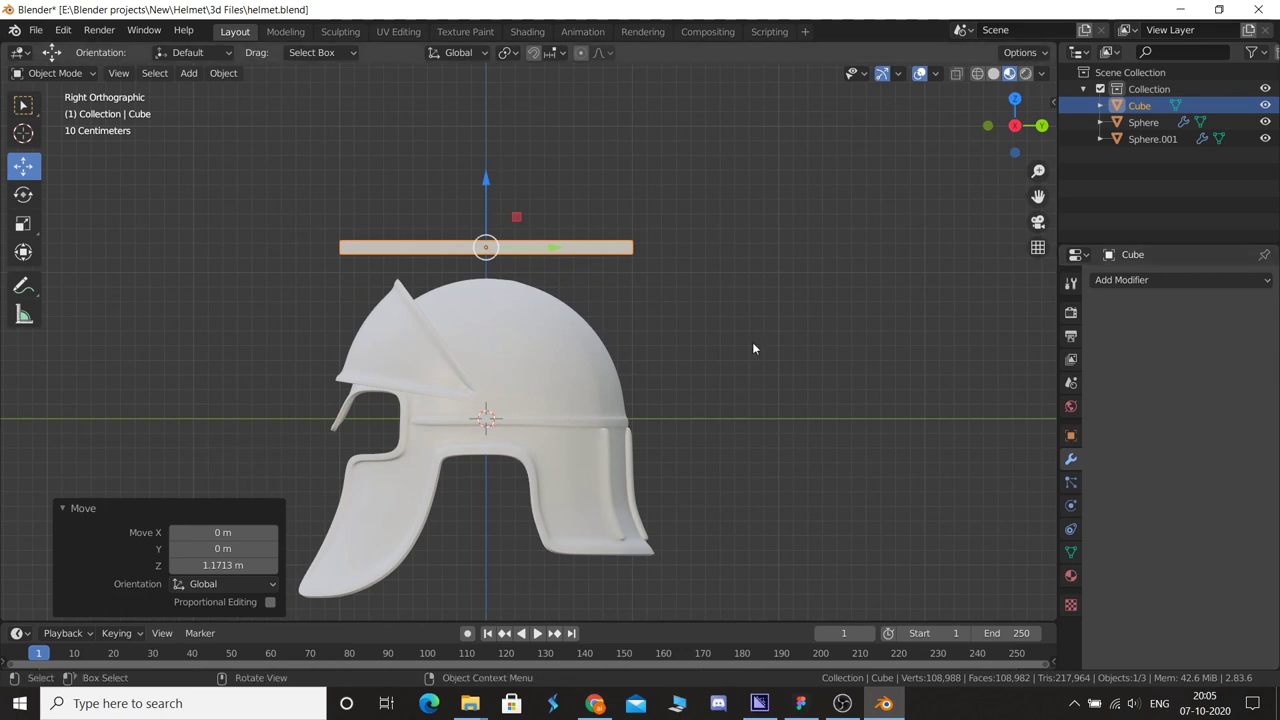
# - Divide the slab with 15 loop cuts along its length and thin it further along Z
pyautogui.press('Tab')
pyautogui.hotkey('ctrl', 'r')
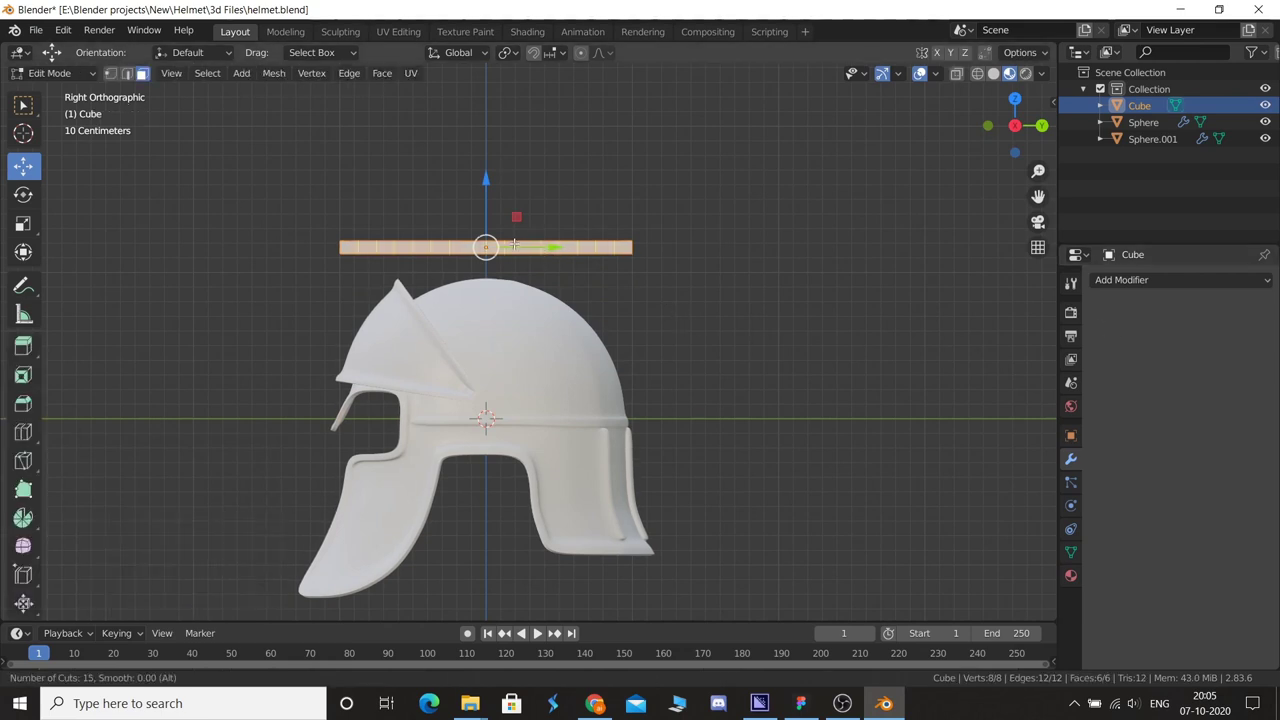
pyautogui.scroll(3, 513, 244)
pyautogui.click(513, 244)
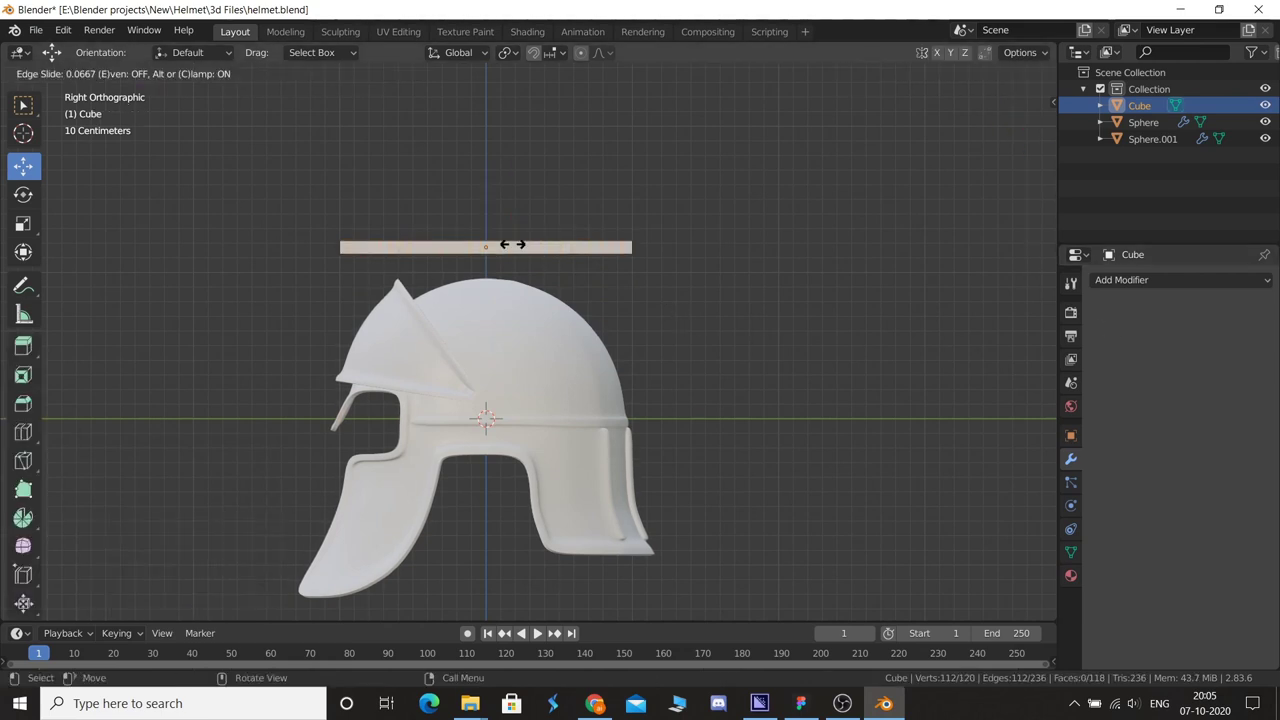
pyautogui.click(510, 244)
pyautogui.press('Tab')
pyautogui.press('s')
pyautogui.press('z')
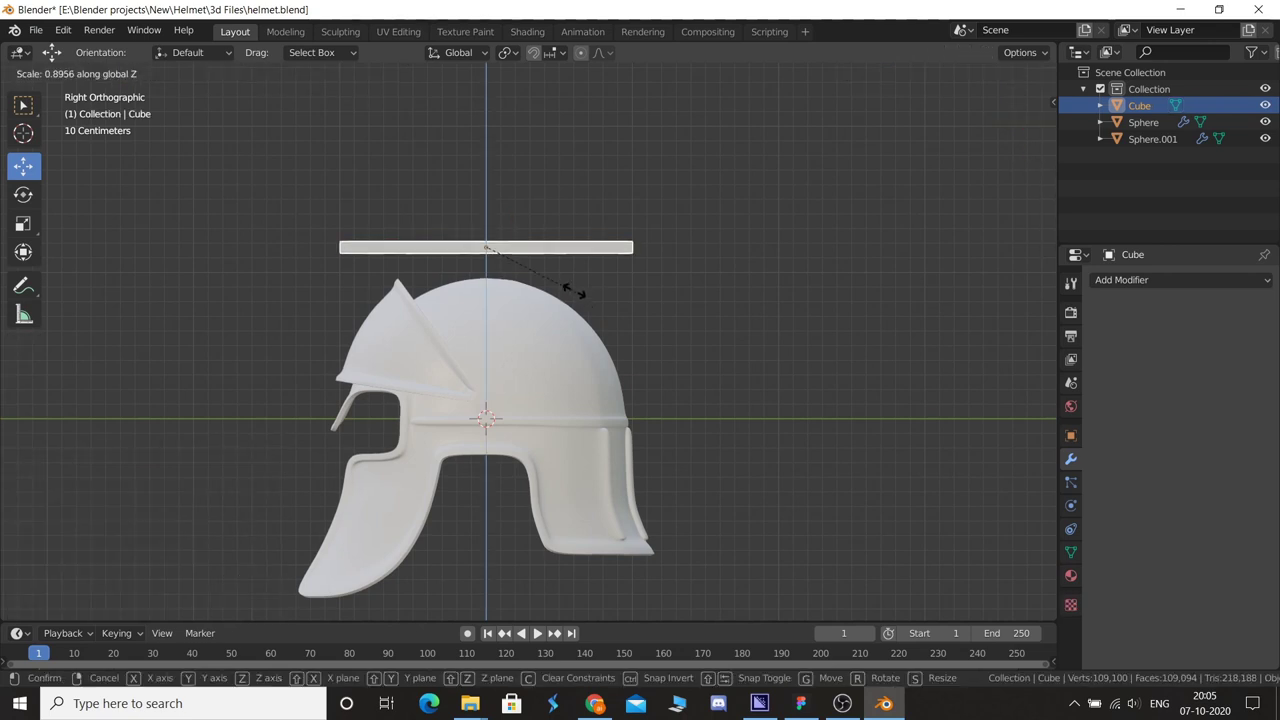
pyautogui.click(574, 288)
pyautogui.click(1153, 281)
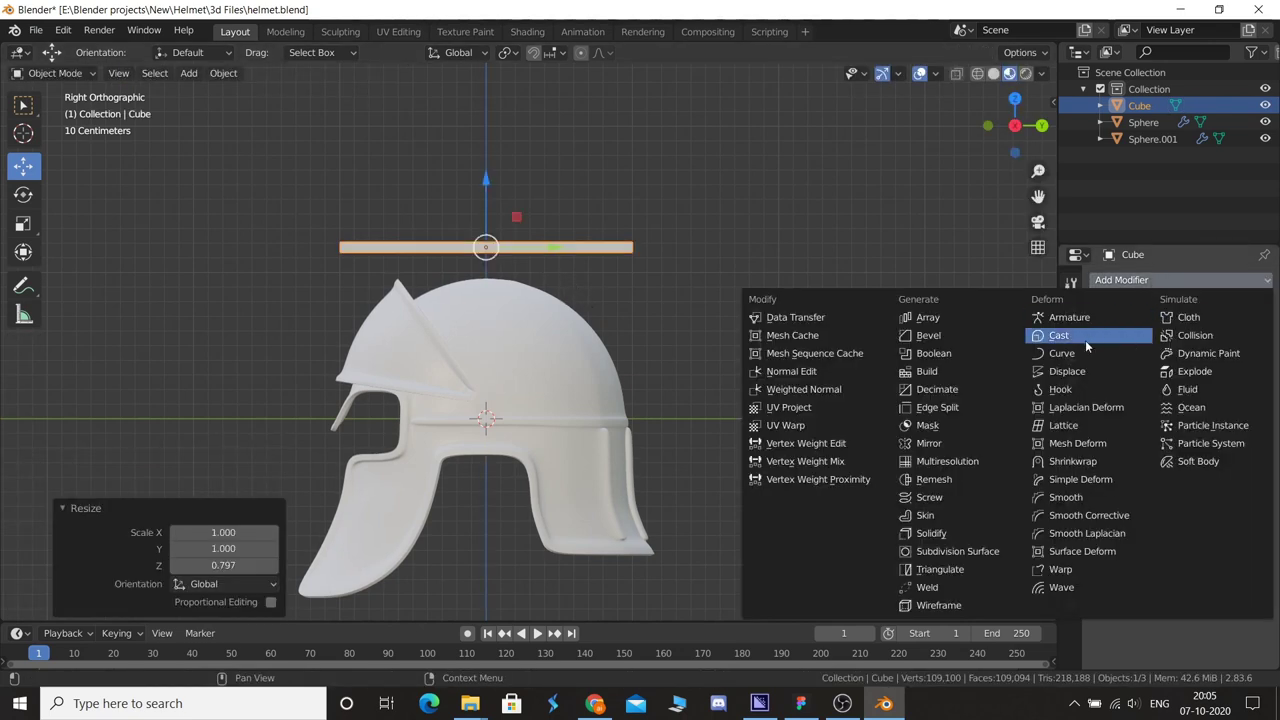
pyautogui.click(1082, 480)
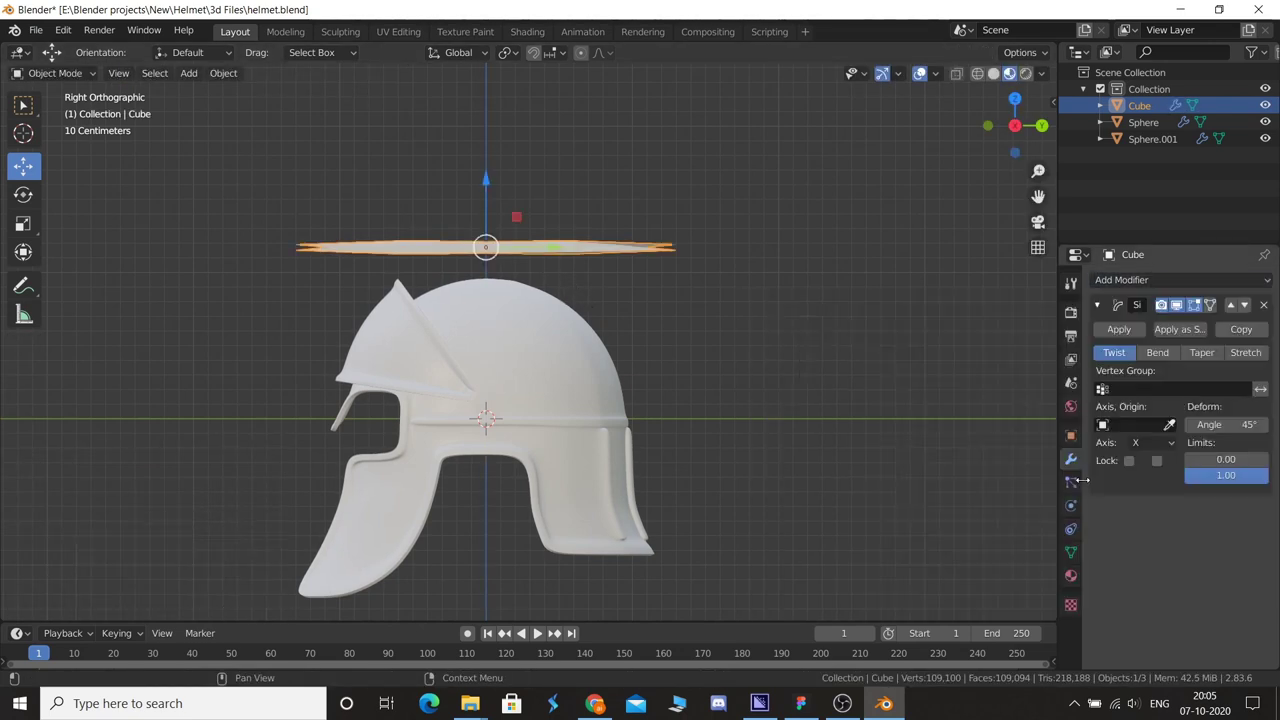
pyautogui.click(1168, 443)
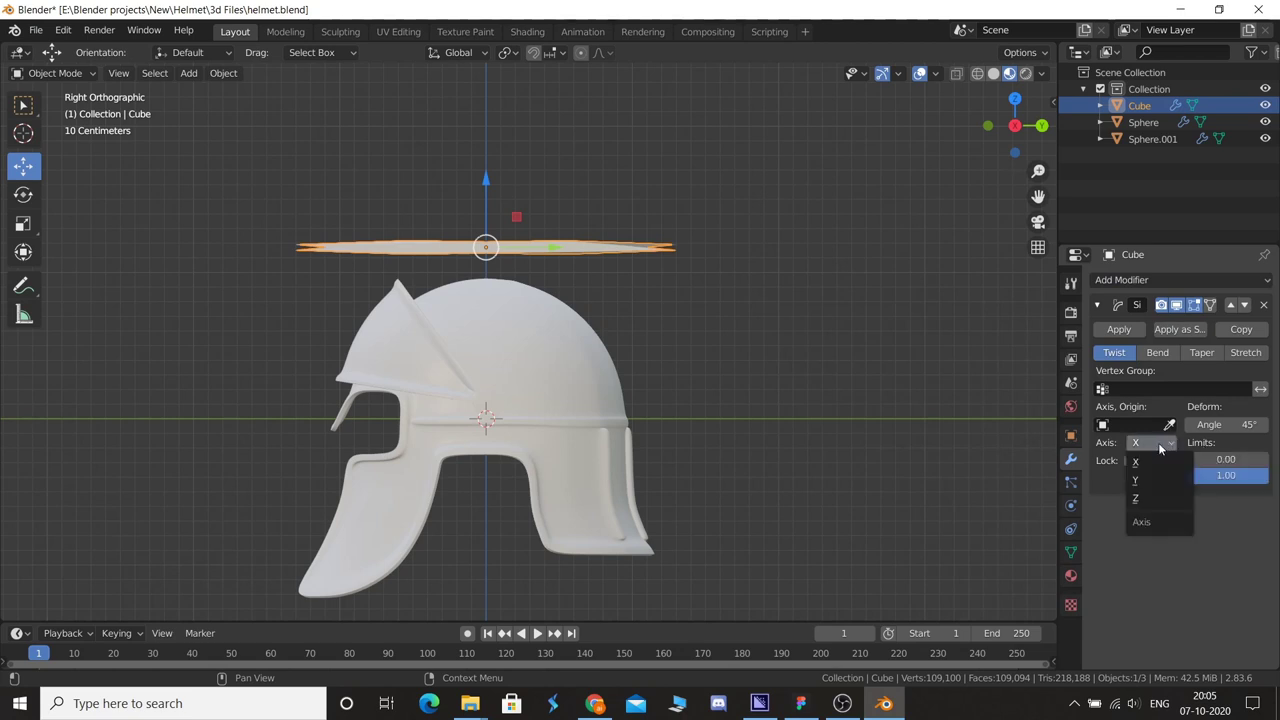
pyautogui.click(1148, 484)
pyautogui.click(1157, 449)
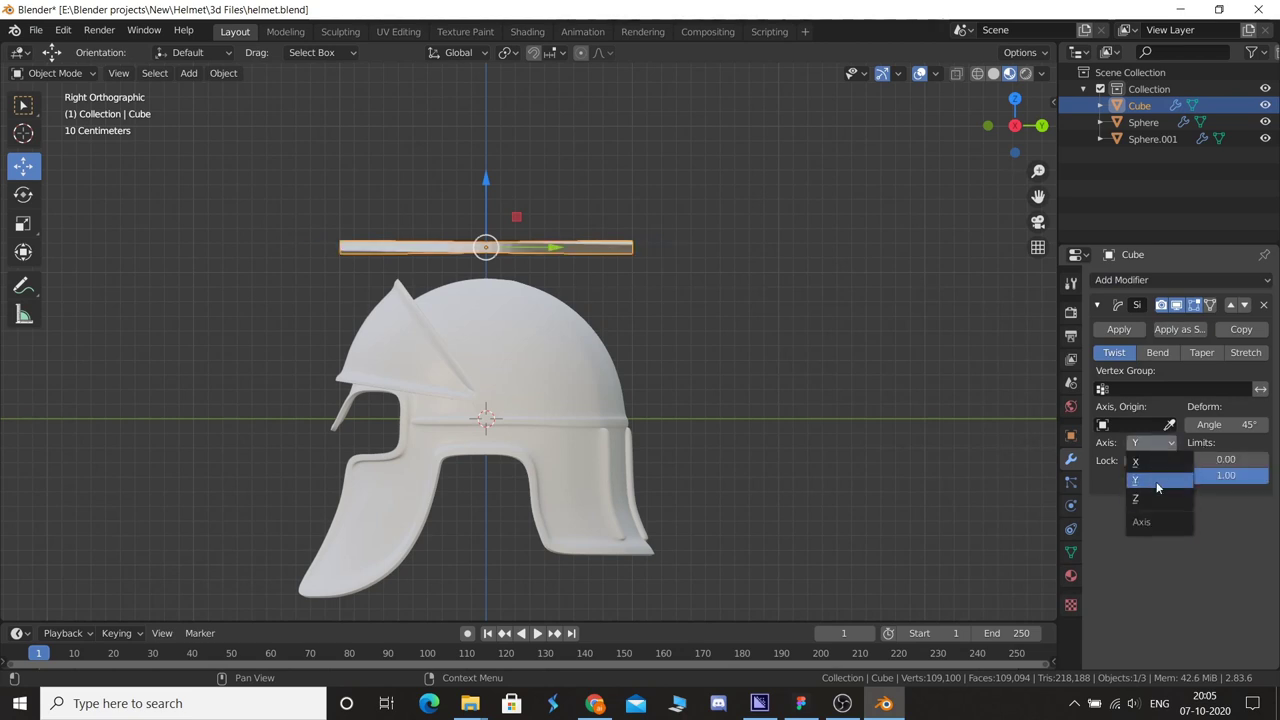
pyautogui.click(1157, 499)
pyautogui.click(1157, 452)
pyautogui.click(1150, 484)
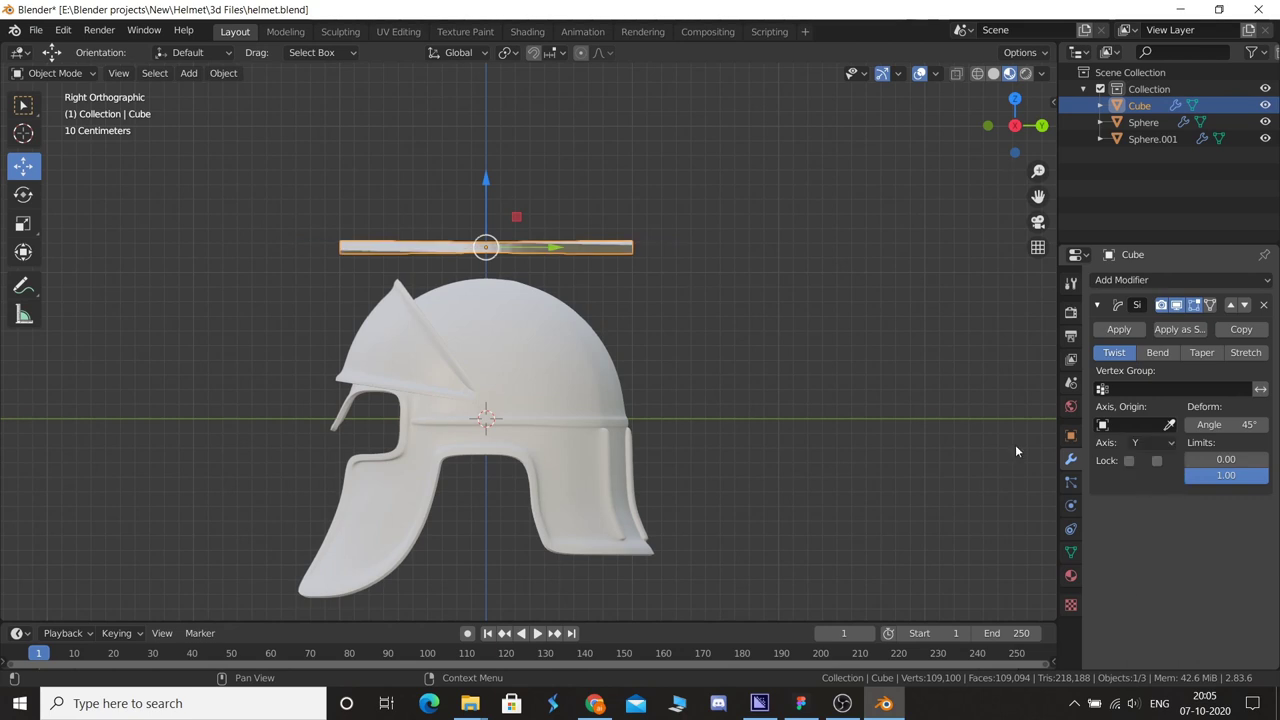
pyautogui.moveTo(1014, 449)
pyautogui.mouseDown(button='middle')
pyautogui.moveTo(651, 323)
pyautogui.moveTo(1125, 429)
pyautogui.mouseUp(button='middle')
pyautogui.click(1155, 352)
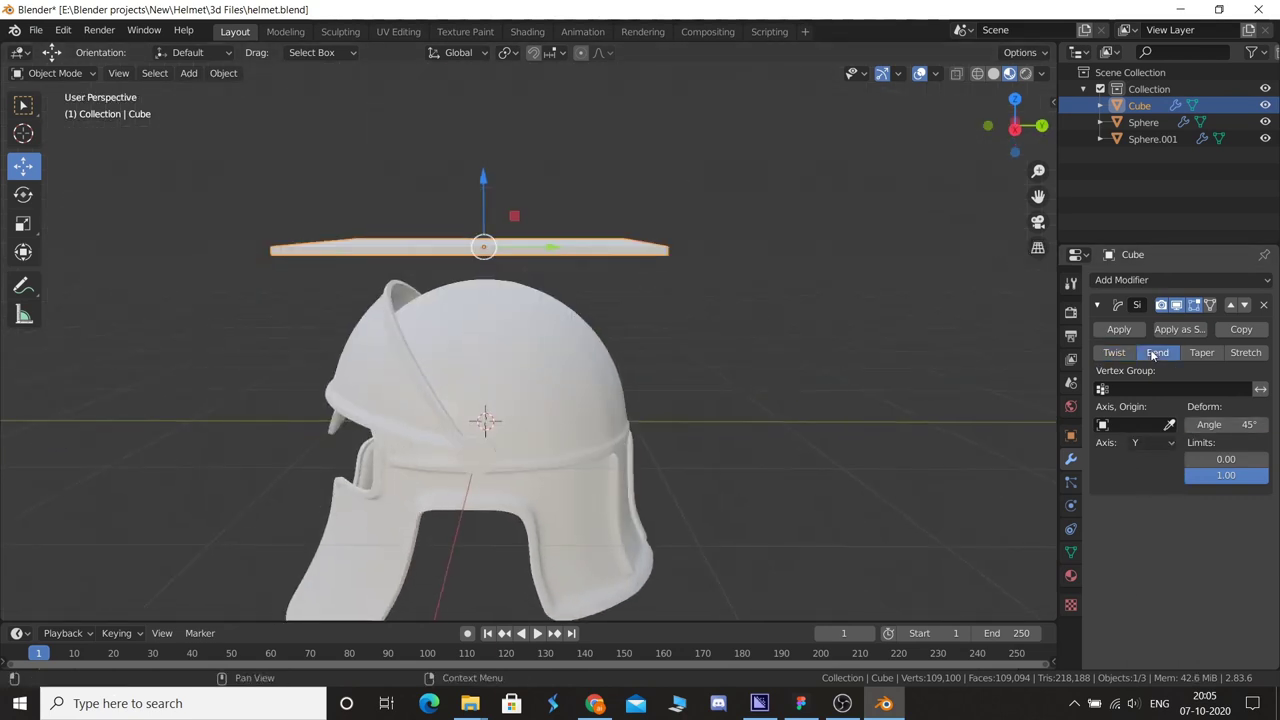
pyautogui.press('KP_1')
pyautogui.press('KP_3')
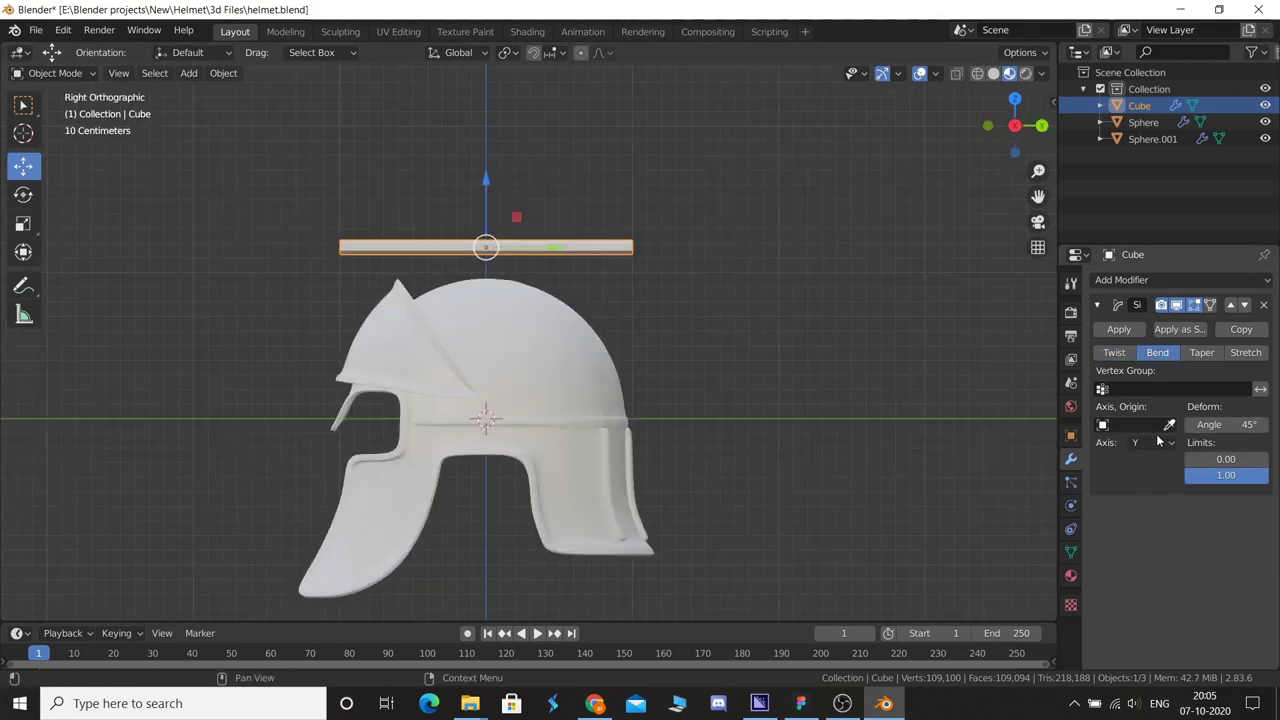
pyautogui.click(1153, 442)
pyautogui.click(1159, 464)
pyautogui.click(1153, 442)
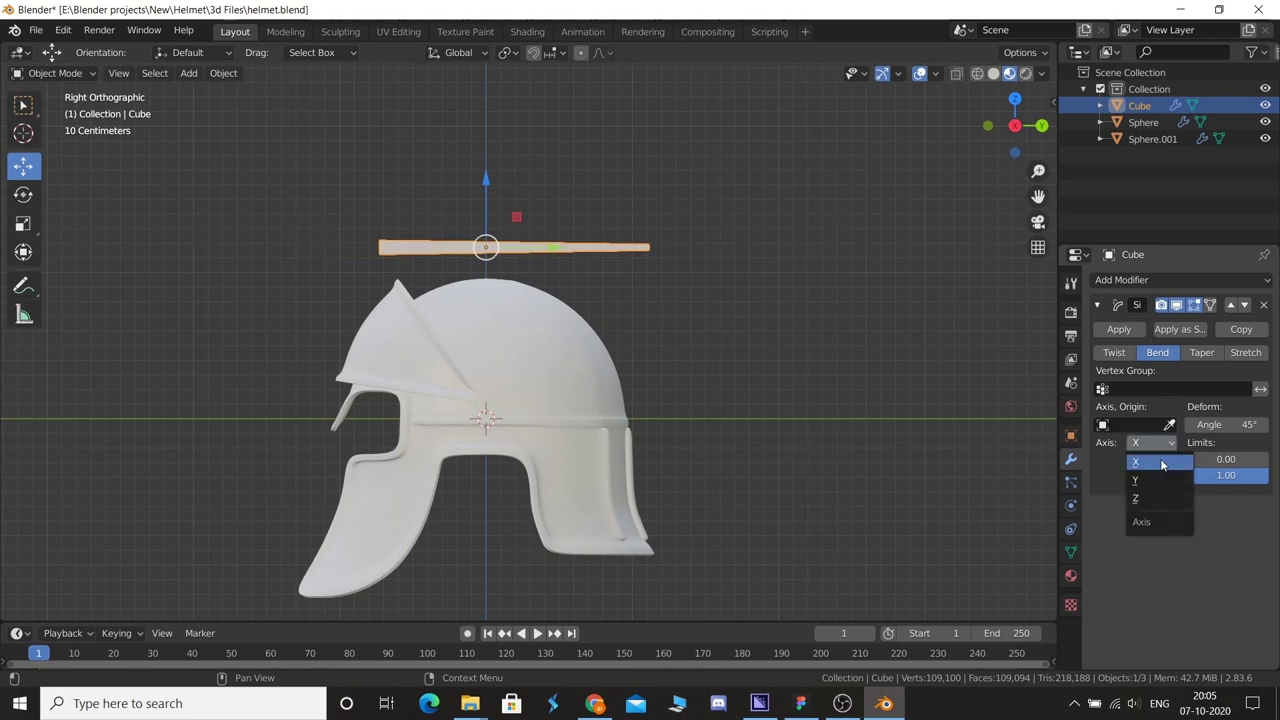
pyautogui.click(1163, 502)
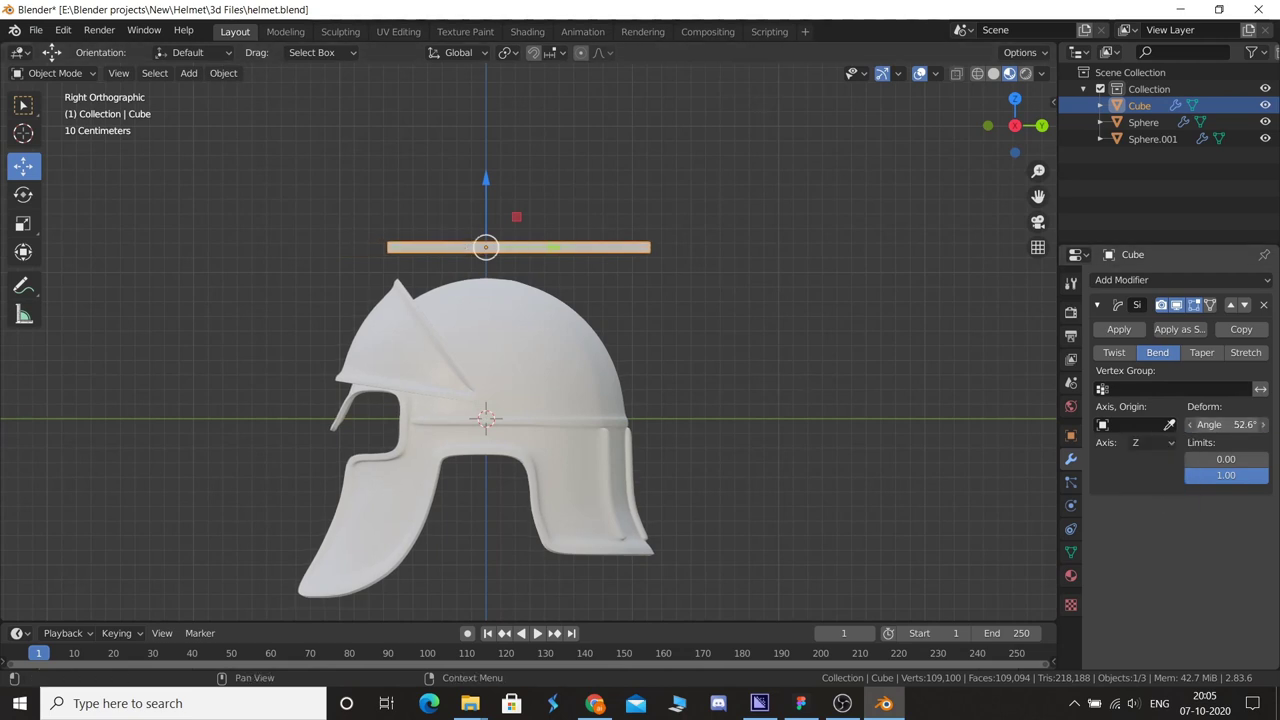
pyautogui.moveTo(760, 400); pyautogui.dragTo(649, 408, button='middle')
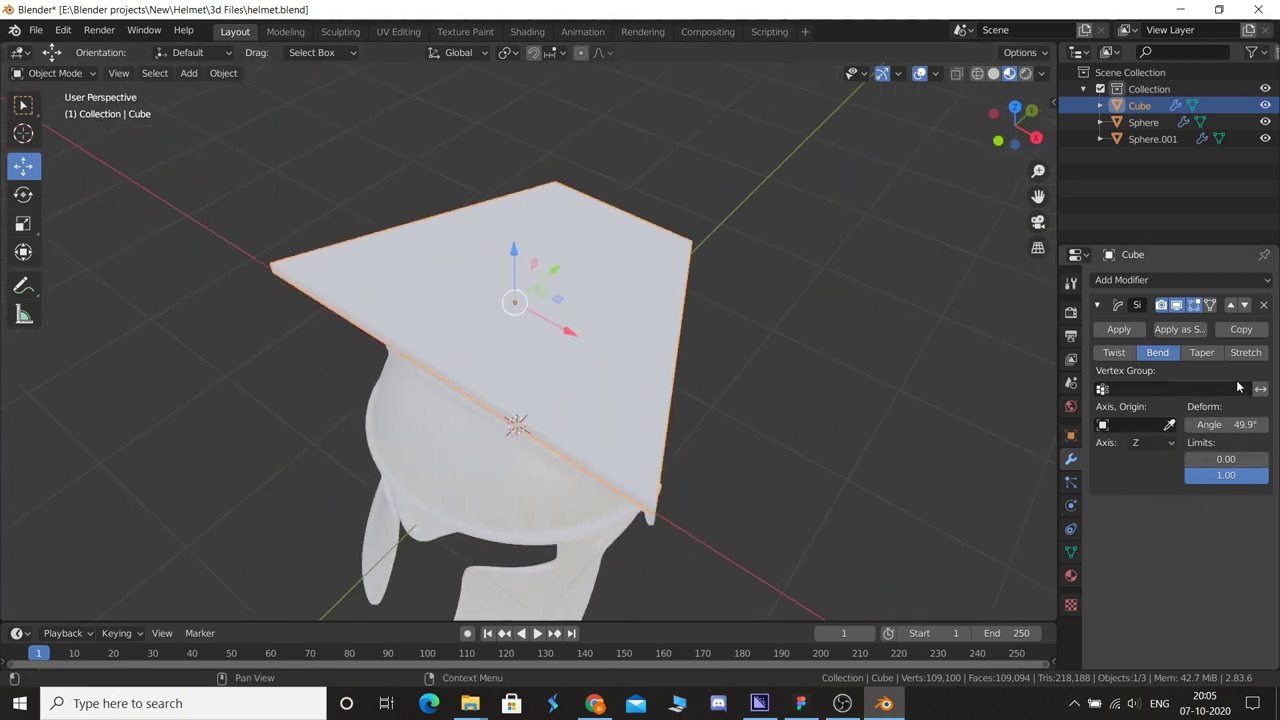
pyautogui.click(1150, 442)
pyautogui.click(1153, 482)
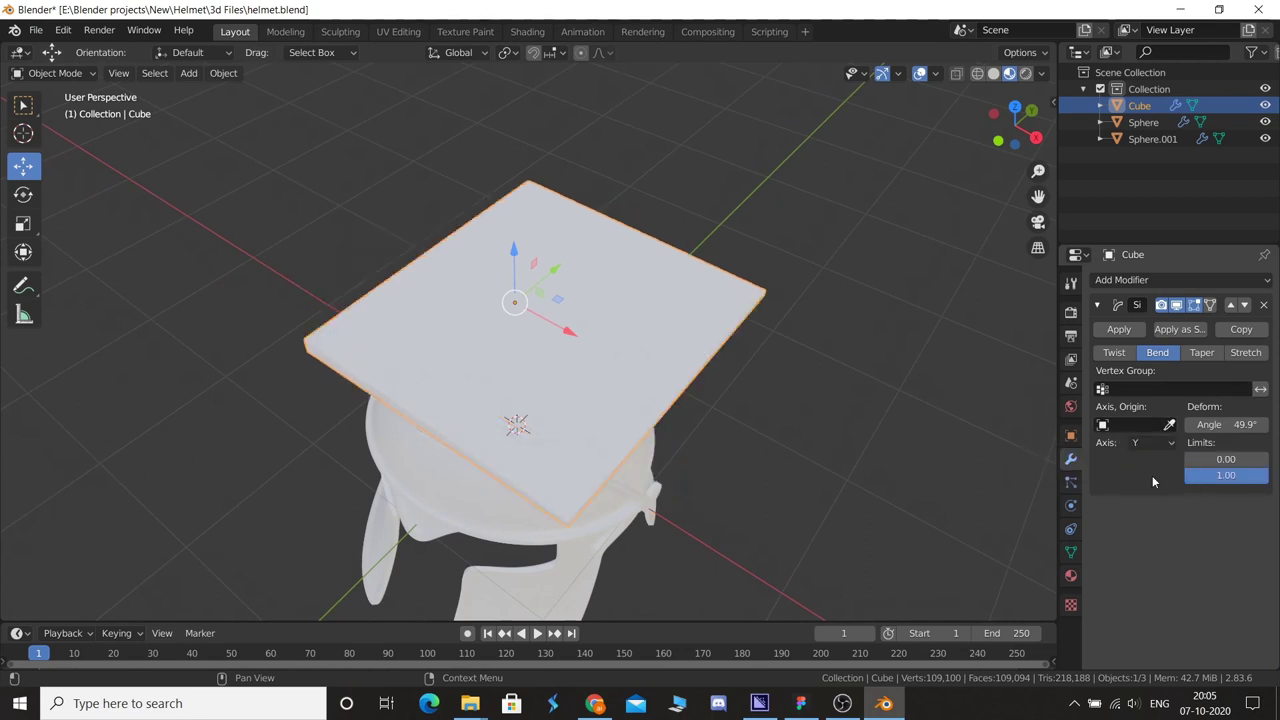
pyautogui.click(1135, 424)
pyautogui.click(1150, 442)
pyautogui.click(1150, 498)
# - Remove the Simple Deform modifier, narrow the plate to 0.2817 on X and shift it along Y
pyautogui.click(1263, 304)
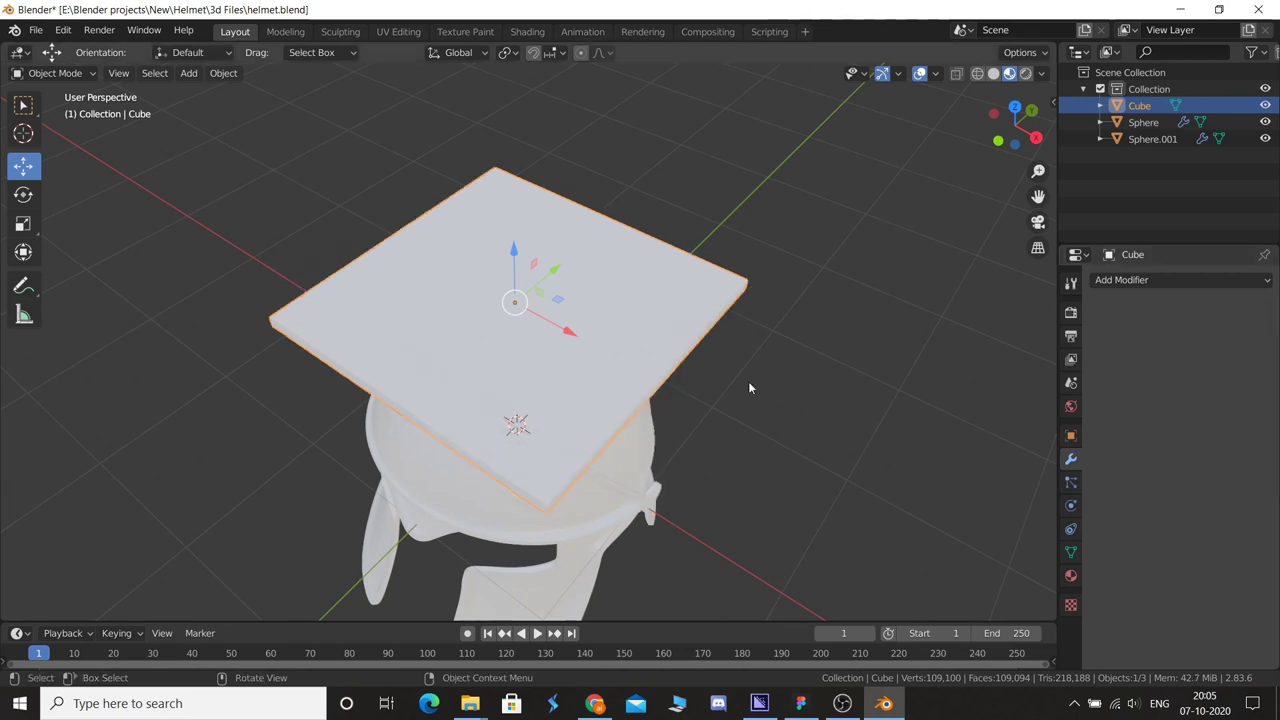
pyautogui.press('KP_7')
pyautogui.press('s')
pyautogui.press('x')
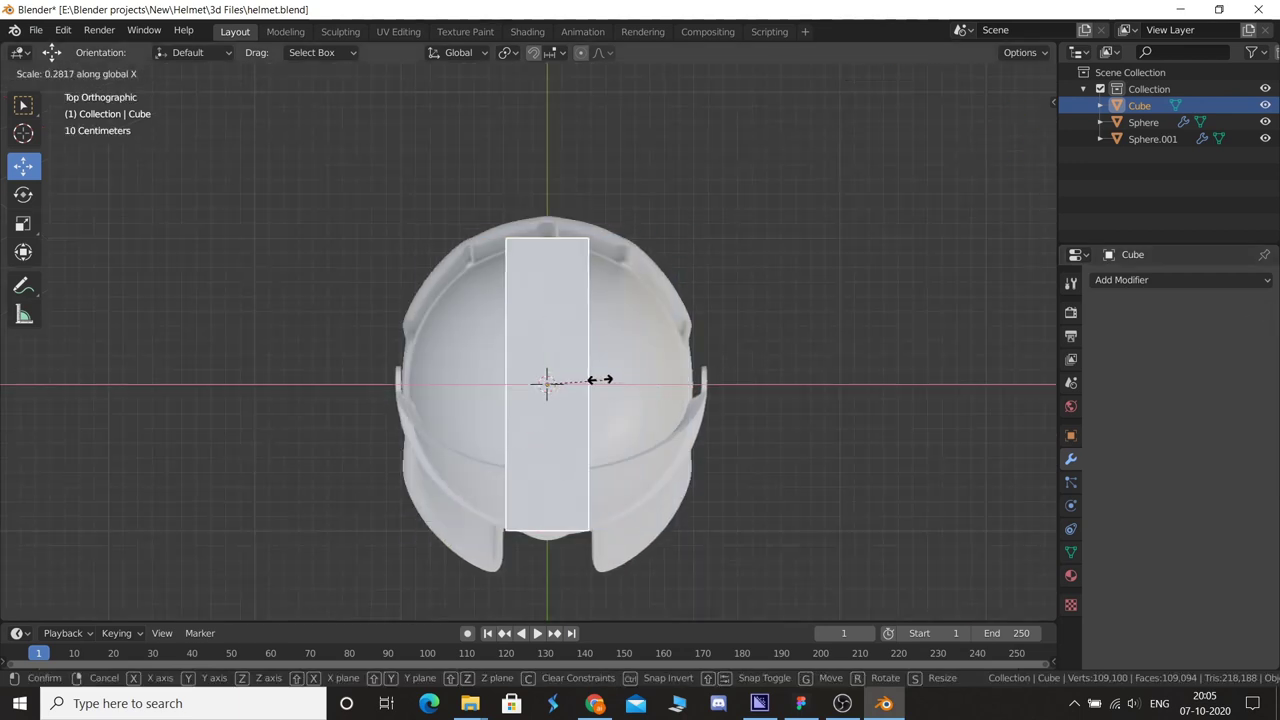
pyautogui.click(595, 375)
pyautogui.press('g')
pyautogui.press('y')
pyautogui.click(549, 280)
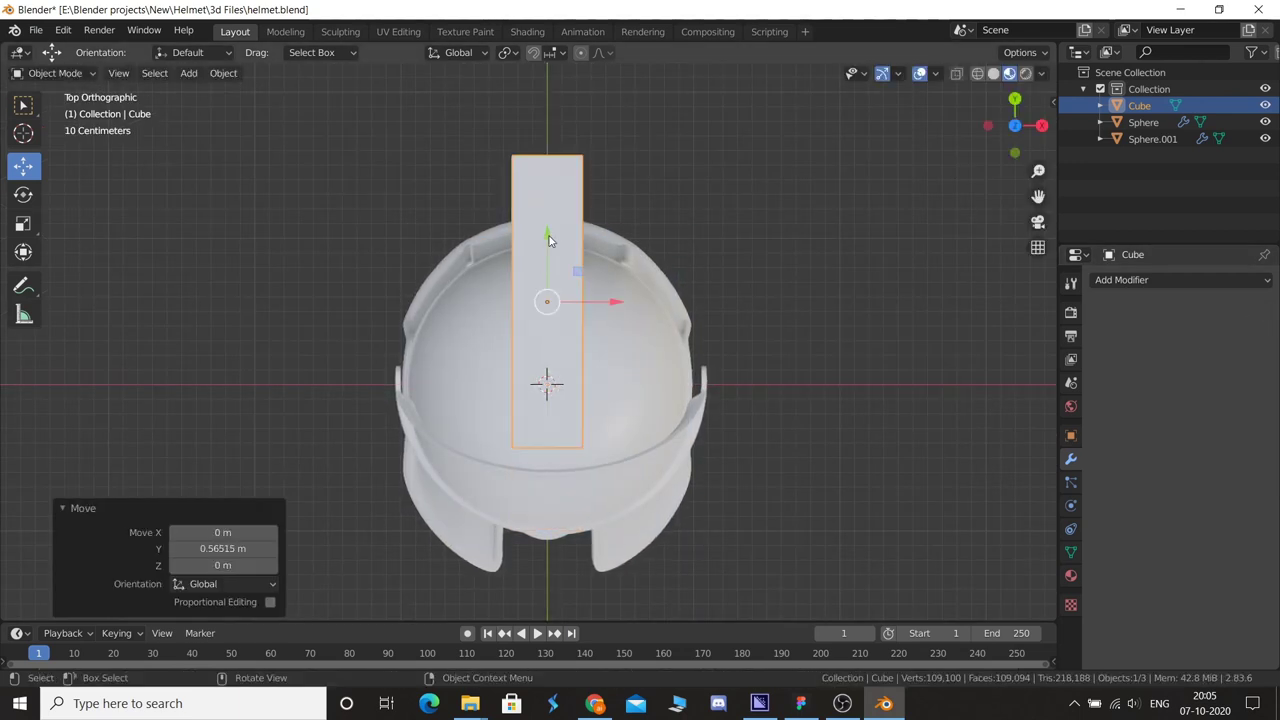
# - Stretch the plate to 1.088 along Y and reposition it front-to-back above the crown
pyautogui.press('KP_3')
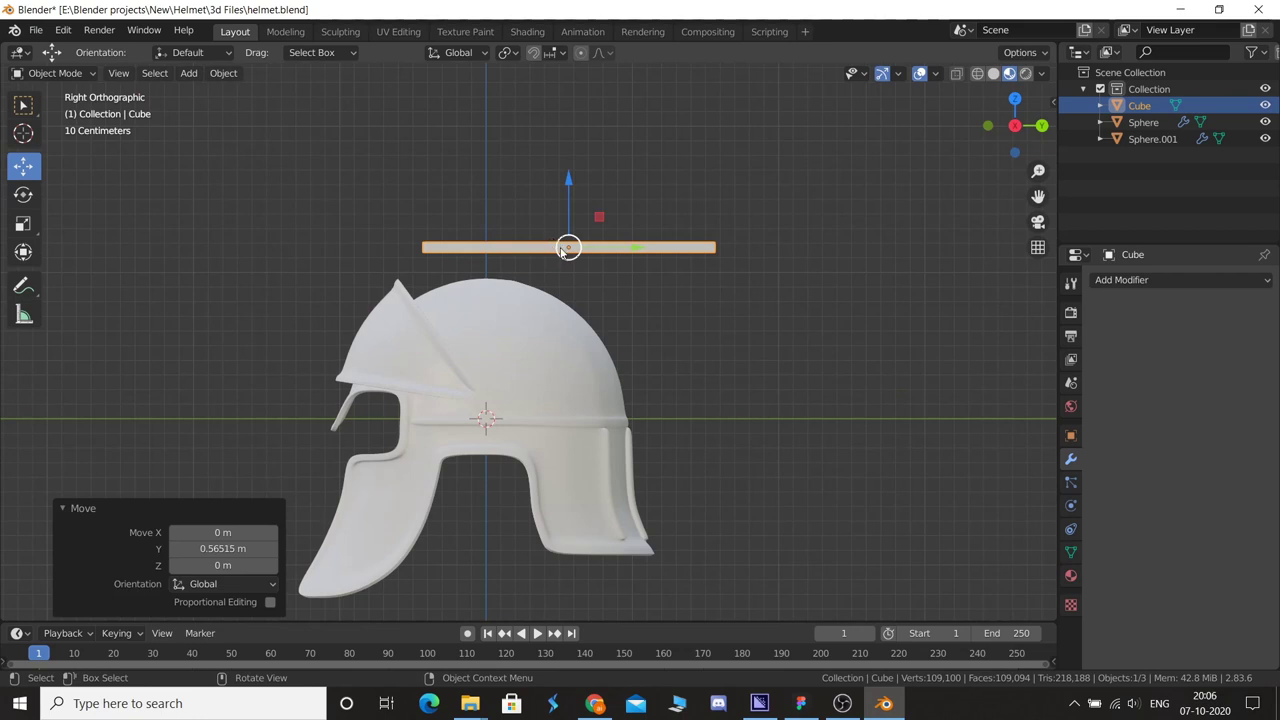
pyautogui.press('KP_7')
pyautogui.press('KP_3')
pyautogui.press('s')
pyautogui.press('y')
pyautogui.click(625, 264)
pyautogui.press('g')
pyautogui.press('y')
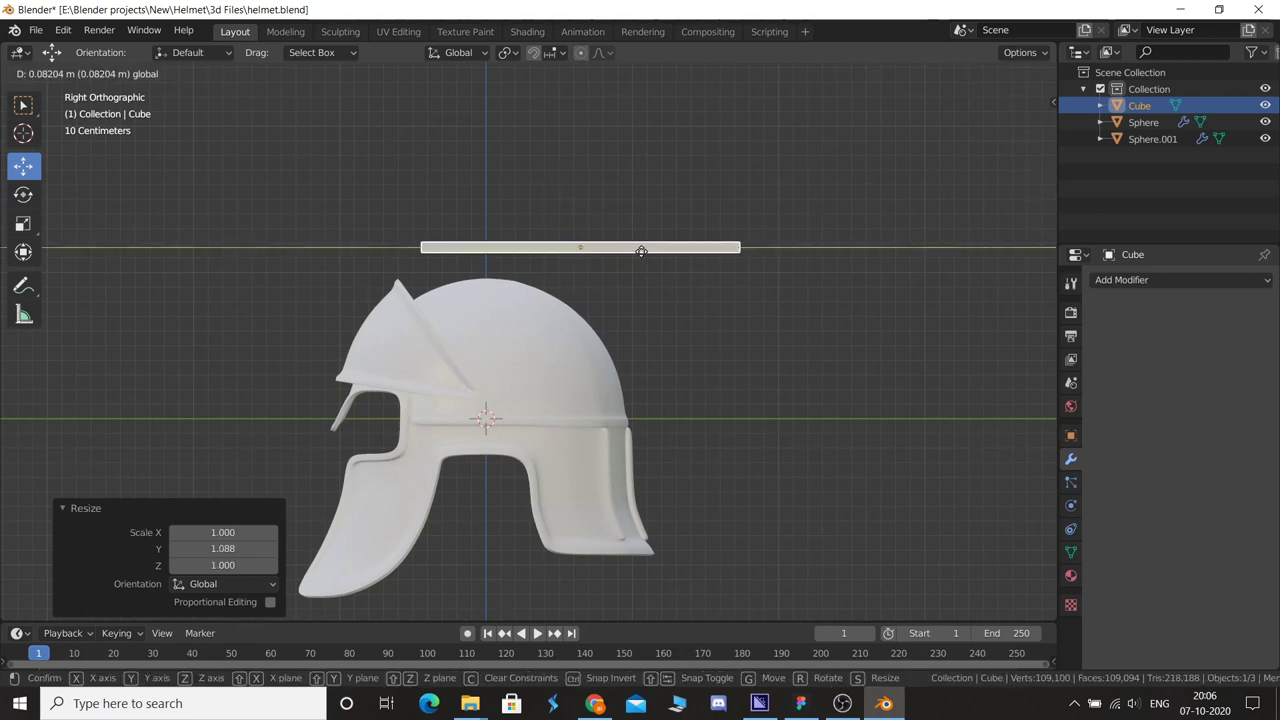
pyautogui.click(643, 251)
pyautogui.click(674, 313)
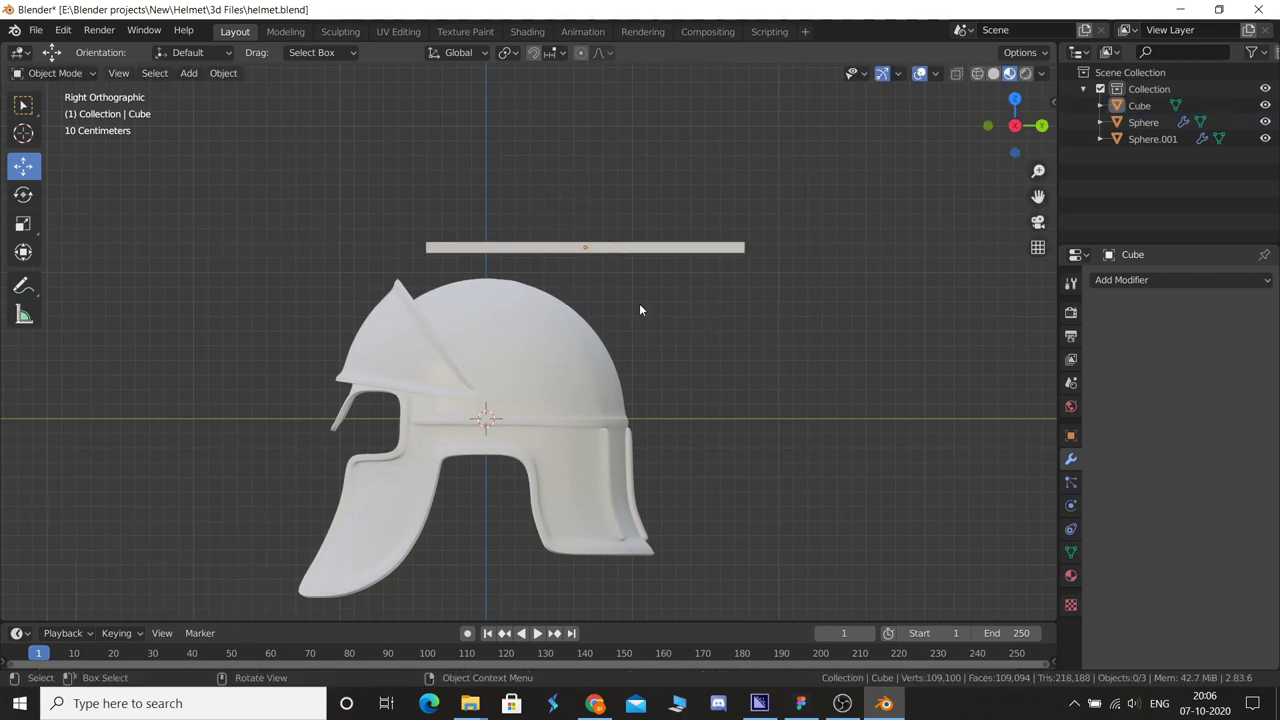
pyautogui.scroll(3, 603, 283)
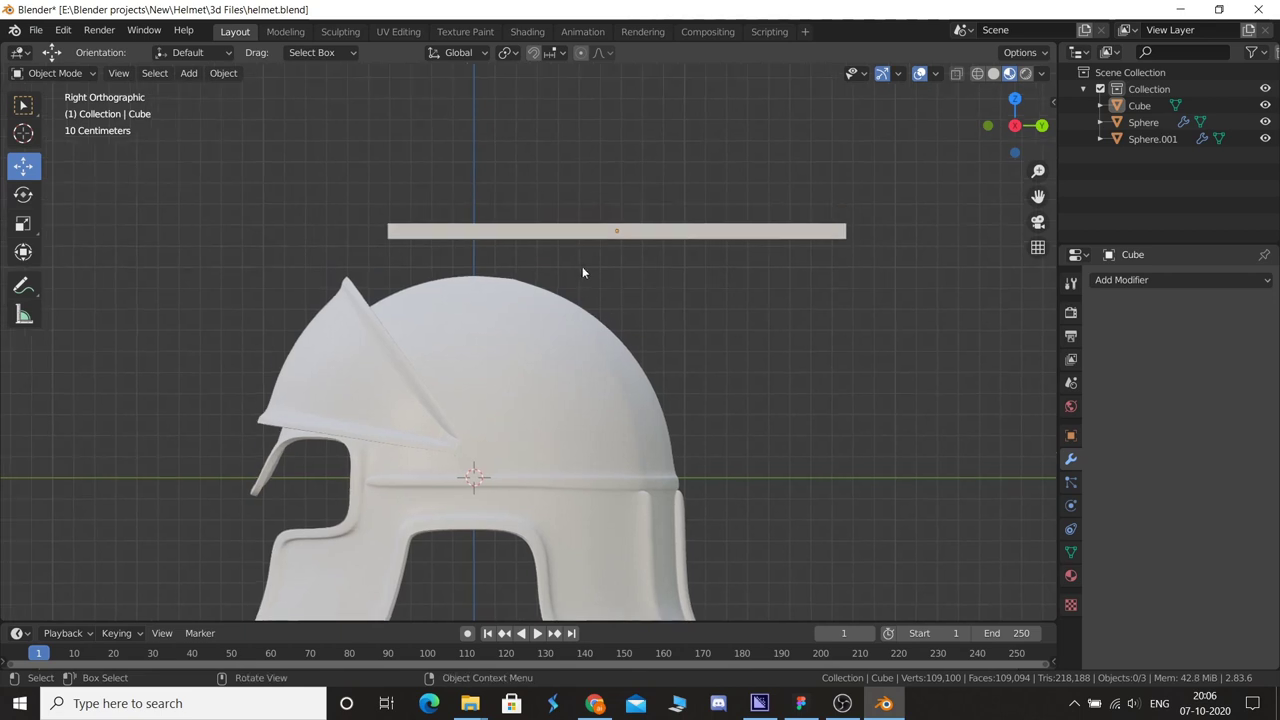
# - Select all the top faces of the plume base strip in face mode
pyautogui.click(586, 240)
pyautogui.press('KP_7')
pyautogui.press('Tab')
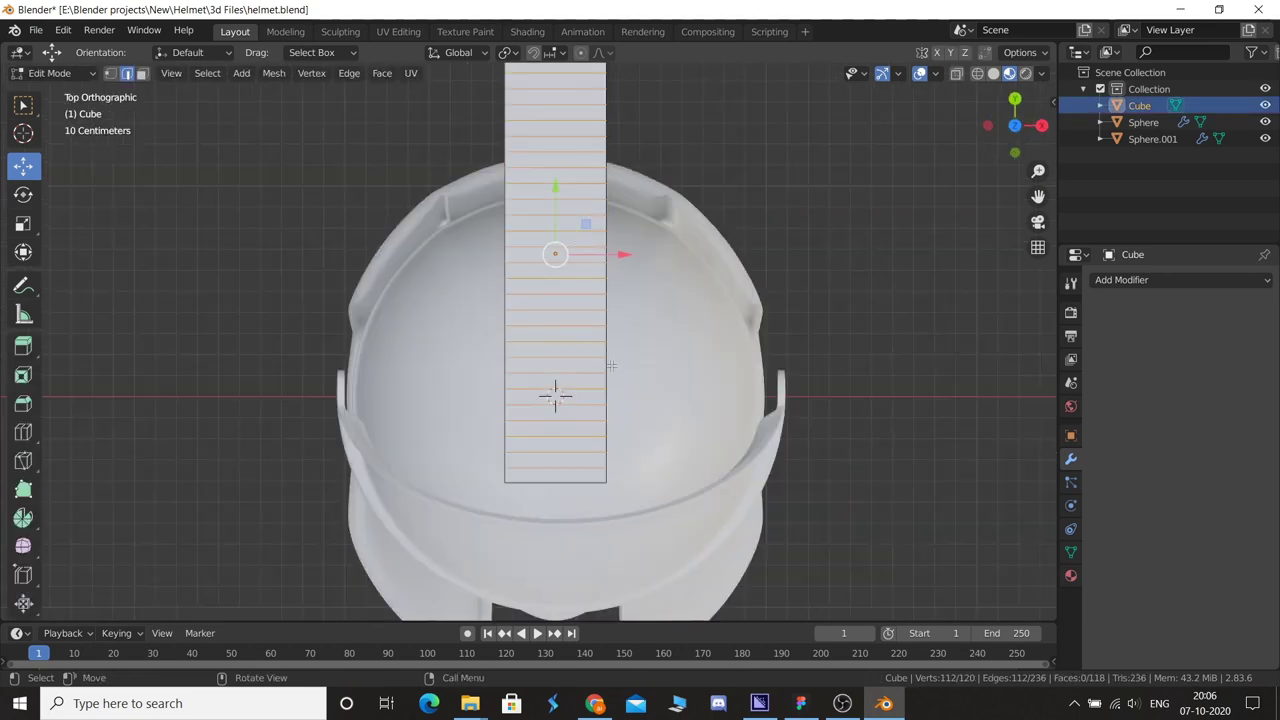
pyautogui.press('a')
pyautogui.hotkey('alt', 'a')
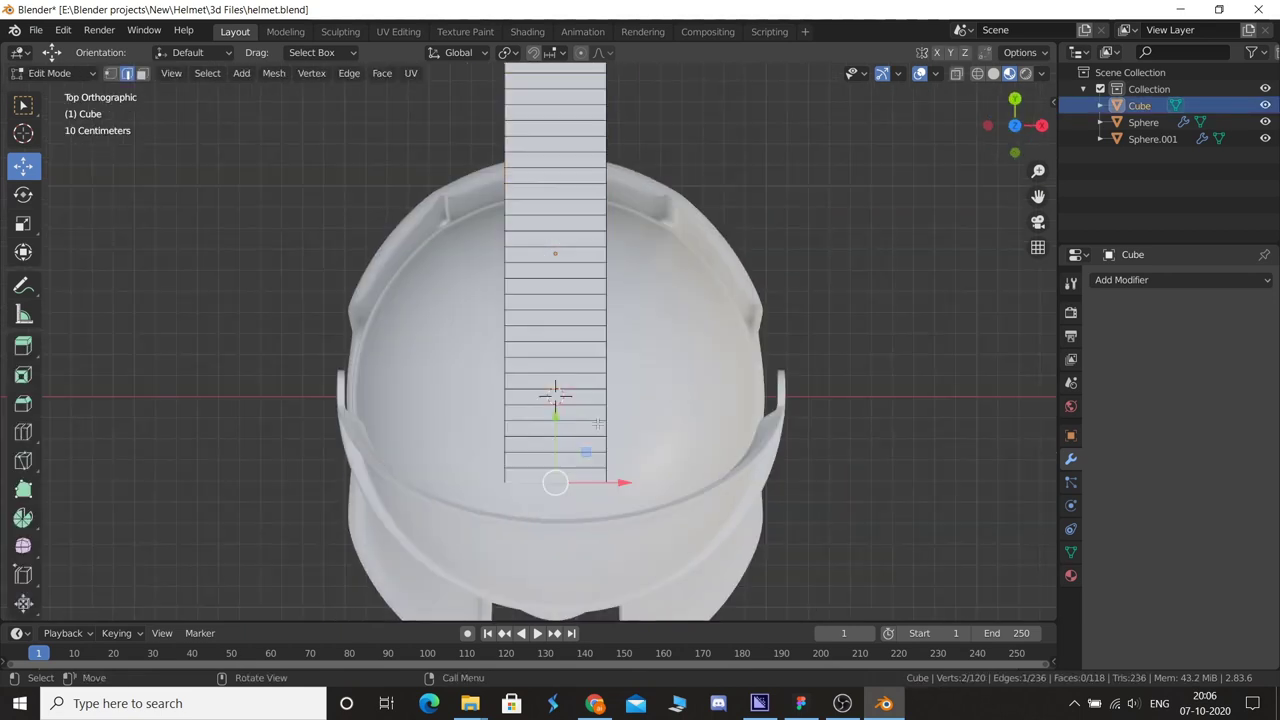
pyautogui.scroll(-1, 560, 330)
pyautogui.scroll(-1, 530, 250)
pyautogui.press('3')
pyautogui.click(551, 196)
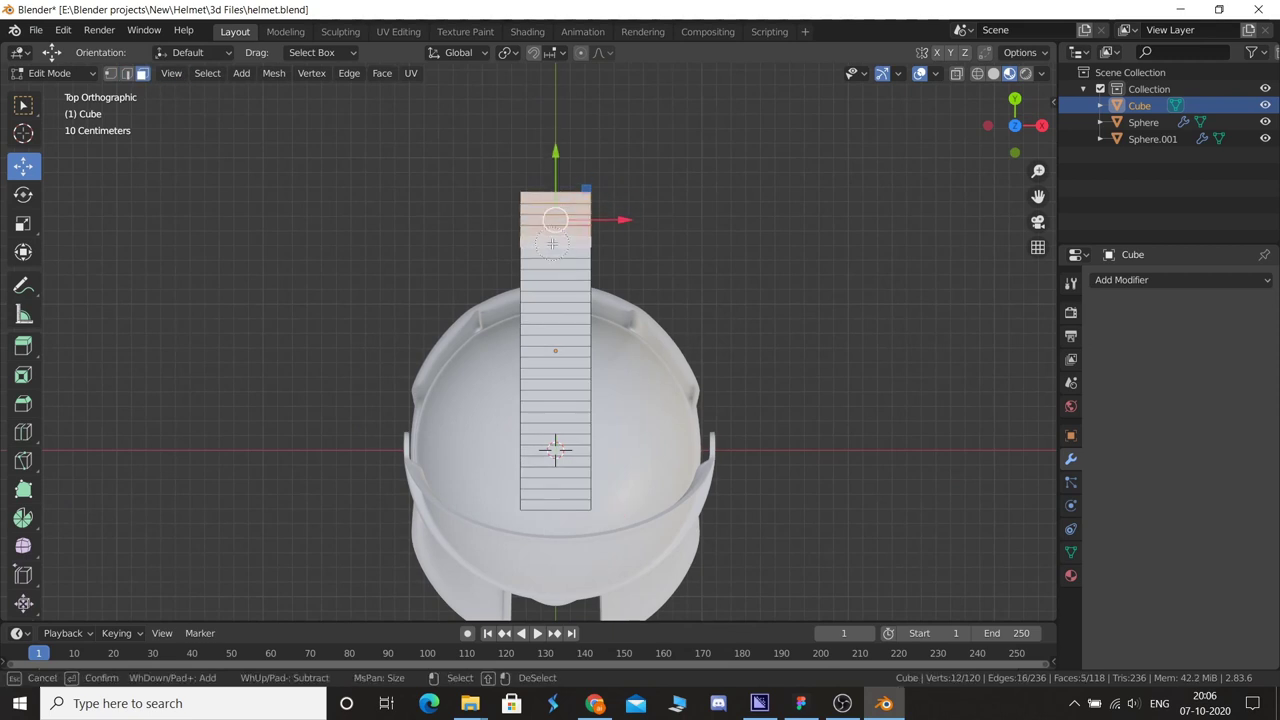
pyautogui.keyDown('ctrl'); pyautogui.click(555, 500); pyautogui.keyUp('ctrl')
pyautogui.moveTo(548, 500)
pyautogui.mouseDown(button='middle')
pyautogui.moveTo(586, 440)
pyautogui.moveTo(671, 420)
pyautogui.mouseUp(button='middle')
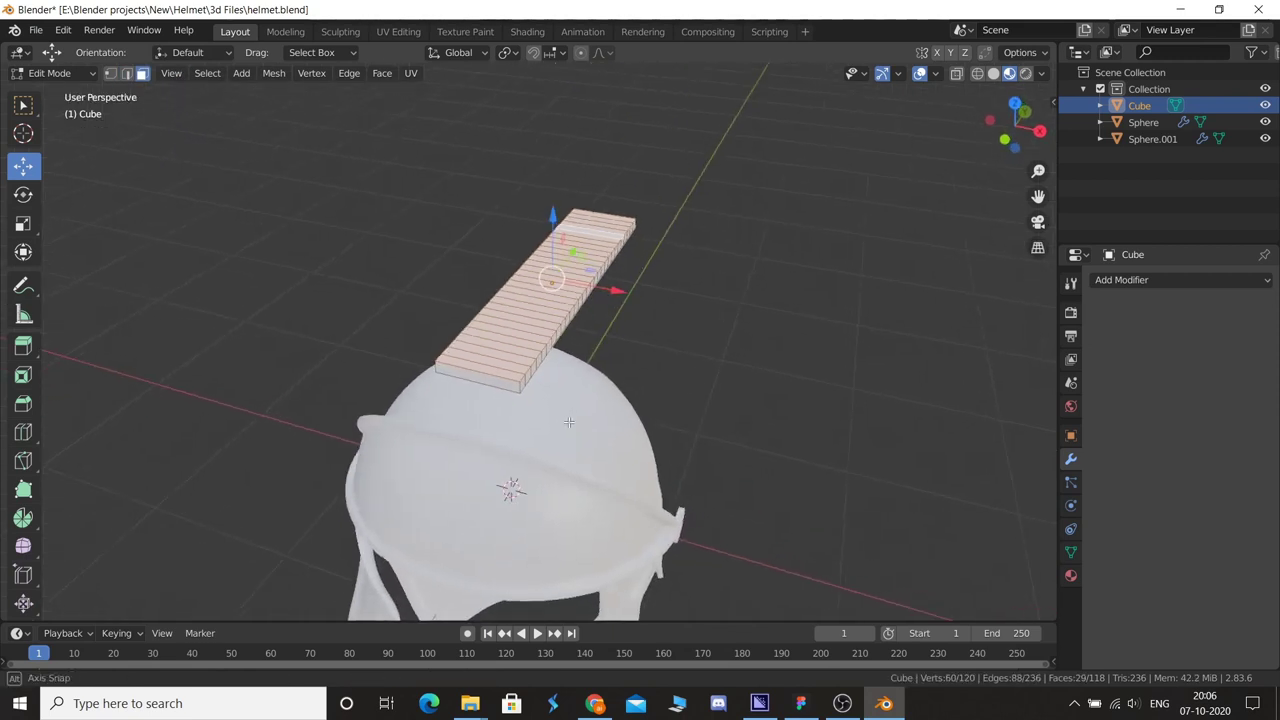
# - Inset the top faces, then apply all transforms to the plate
pyautogui.press('i')
pyautogui.click(665, 415)
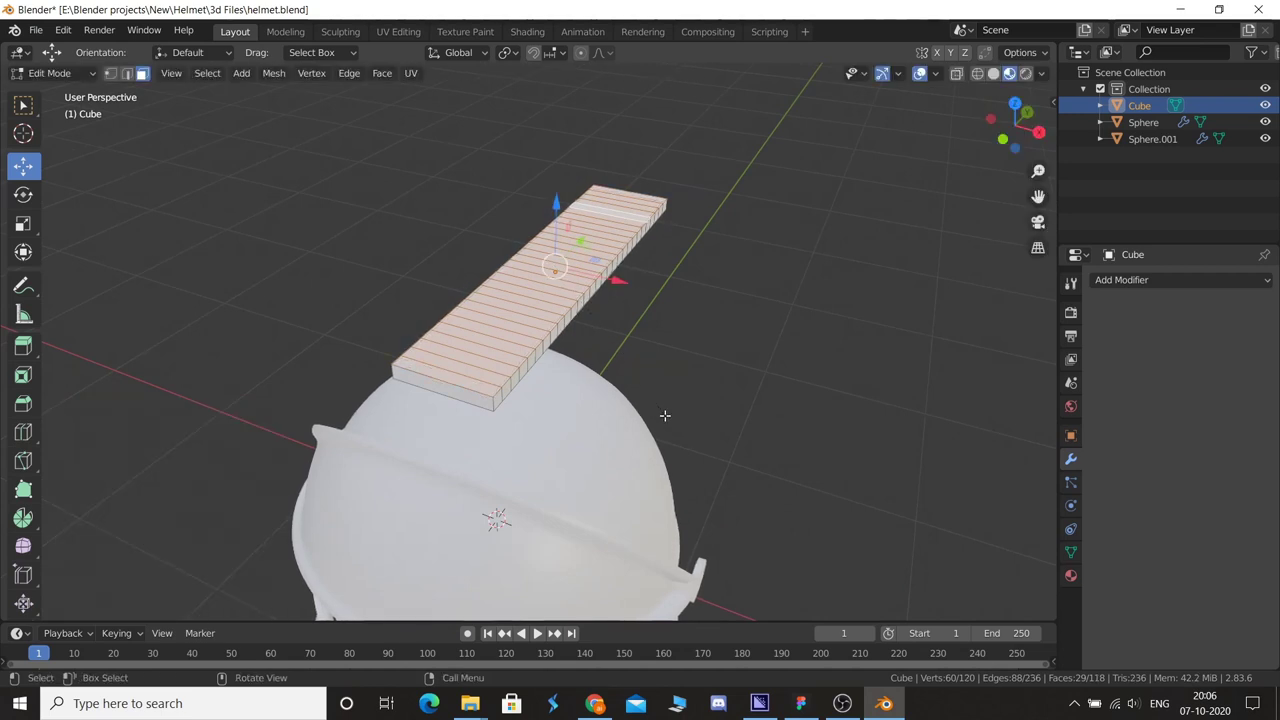
pyautogui.press('Tab')
pyautogui.hotkey('ctrl', 'a')
pyautogui.click(669, 466)
# - Re-inset the top faces by 0.04583 m and sink them about 0.022 m into a recess
pyautogui.press('Tab')
pyautogui.press('i')
pyautogui.click(602, 366)
pyautogui.scroll(2, 602, 366)
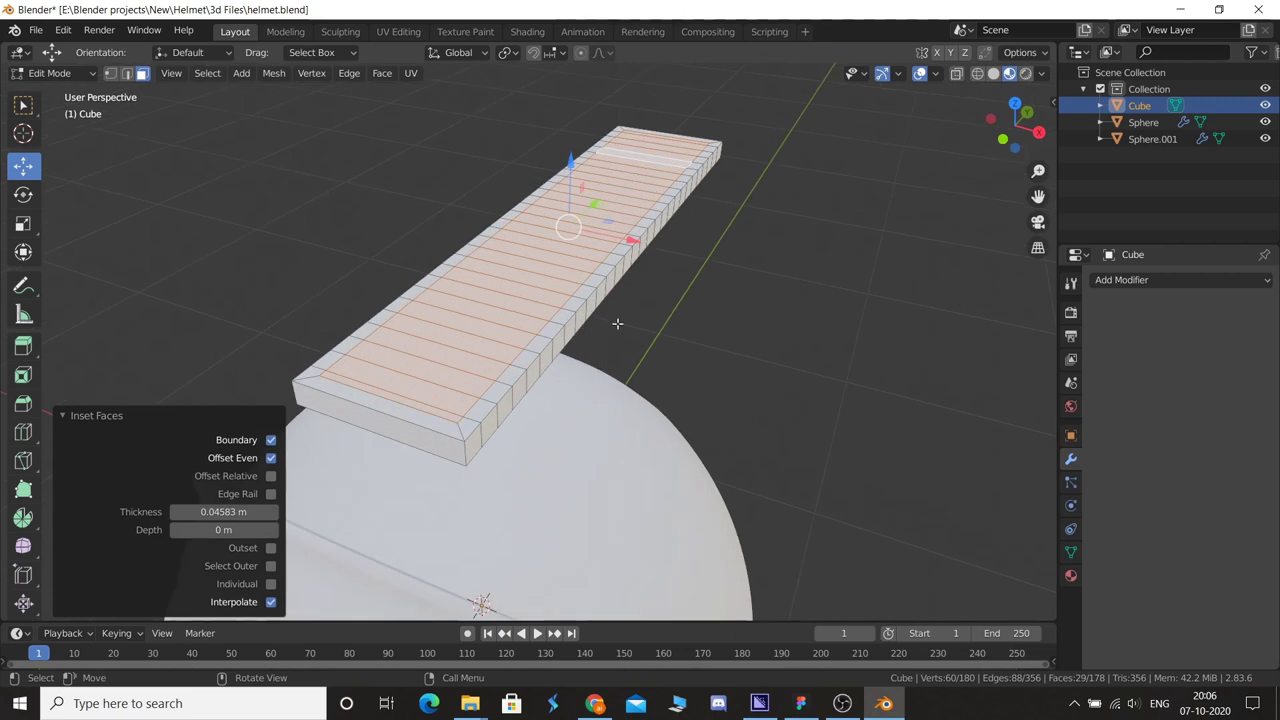
pyautogui.press('e')
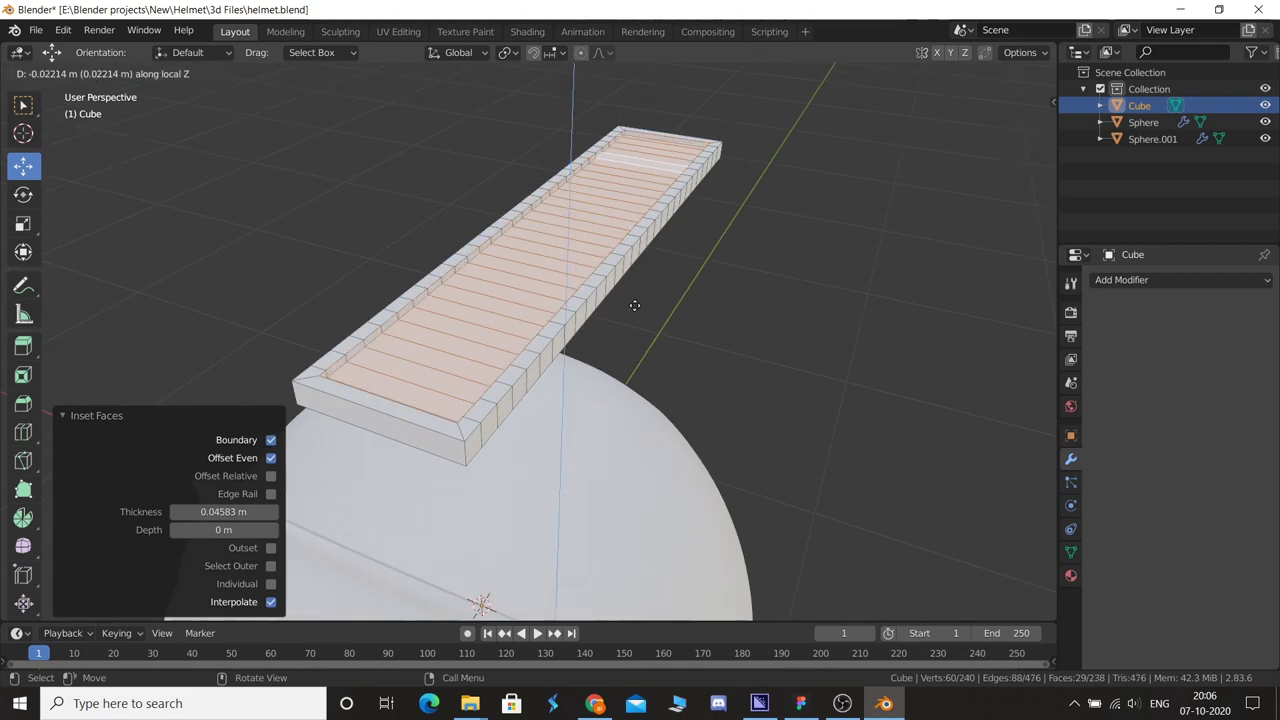
pyautogui.click(634, 305)
pyautogui.press('Tab')
pyautogui.moveTo(634, 305)
pyautogui.mouseDown(button='middle')
pyautogui.moveTo(726, 263)
pyautogui.moveTo(778, 332)
pyautogui.moveTo(649, 265)
pyautogui.moveTo(672, 317)
pyautogui.mouseUp(button='middle')
pyautogui.click(639, 251)
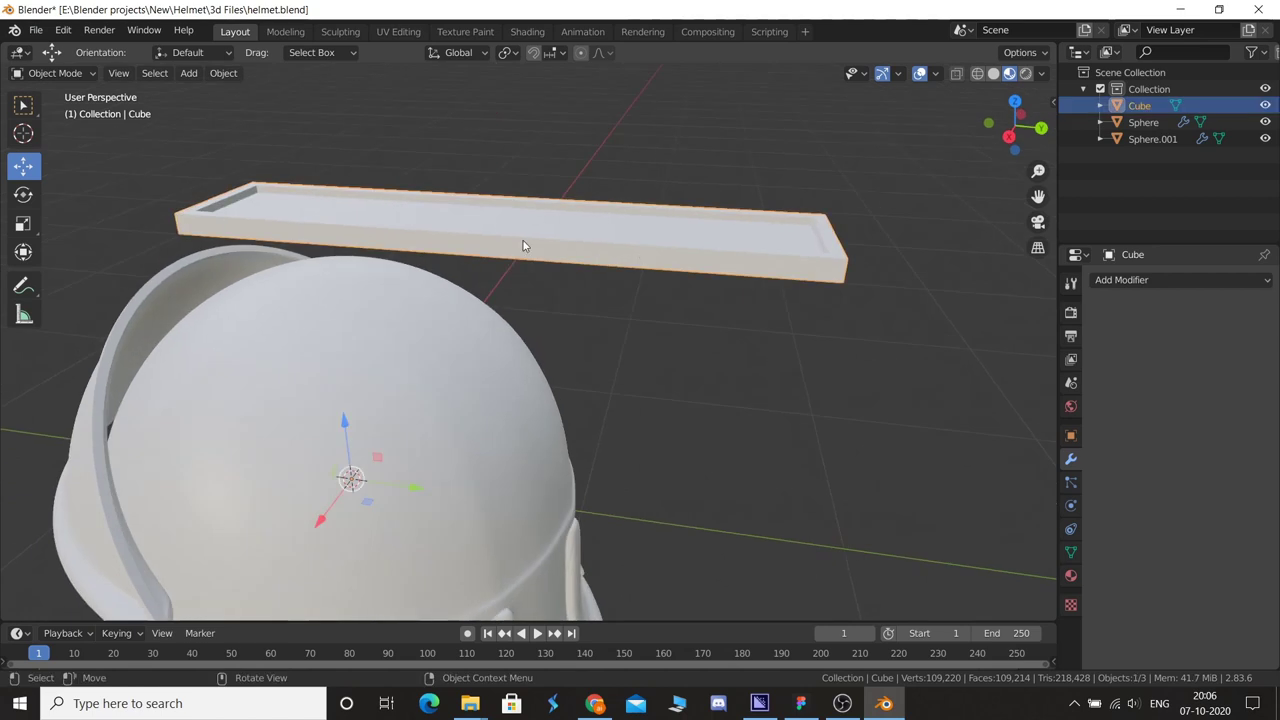
# - Set the plume base's origin to its geometry
pyautogui.click(216, 78)
pyautogui.click(430, 126)
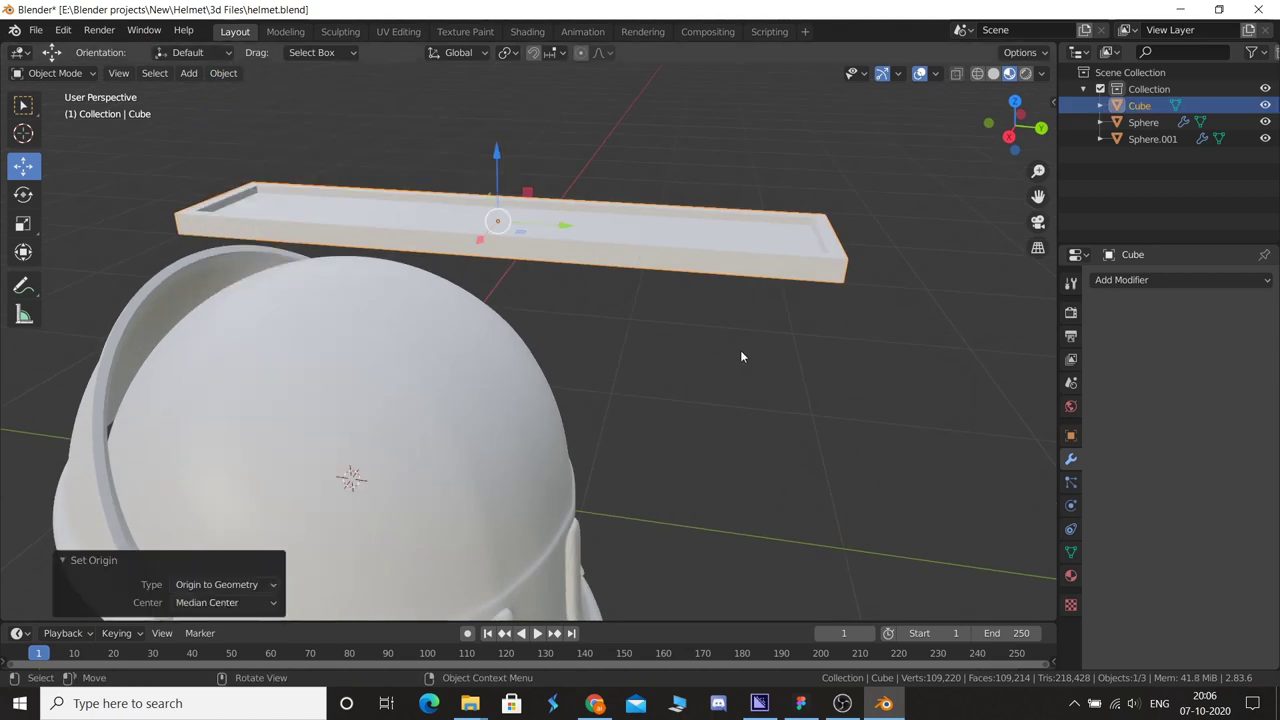
pyautogui.click(740, 350)
pyautogui.click(643, 250)
# - Check the plate's Group vertex group in Object Data properties from a side perspective view
pyautogui.press('KP_1')
pyautogui.press('KP_3')
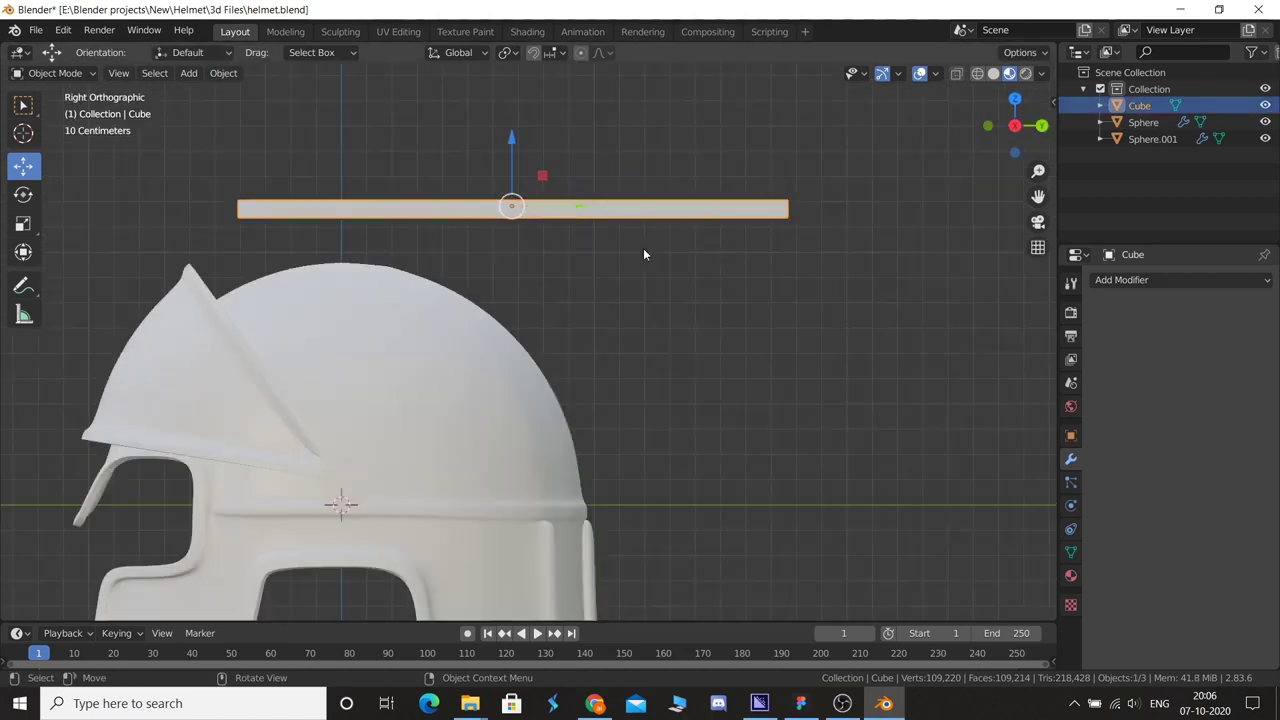
pyautogui.moveTo(726, 269); pyautogui.dragTo(779, 397, button='middle')
pyautogui.press('Tab')
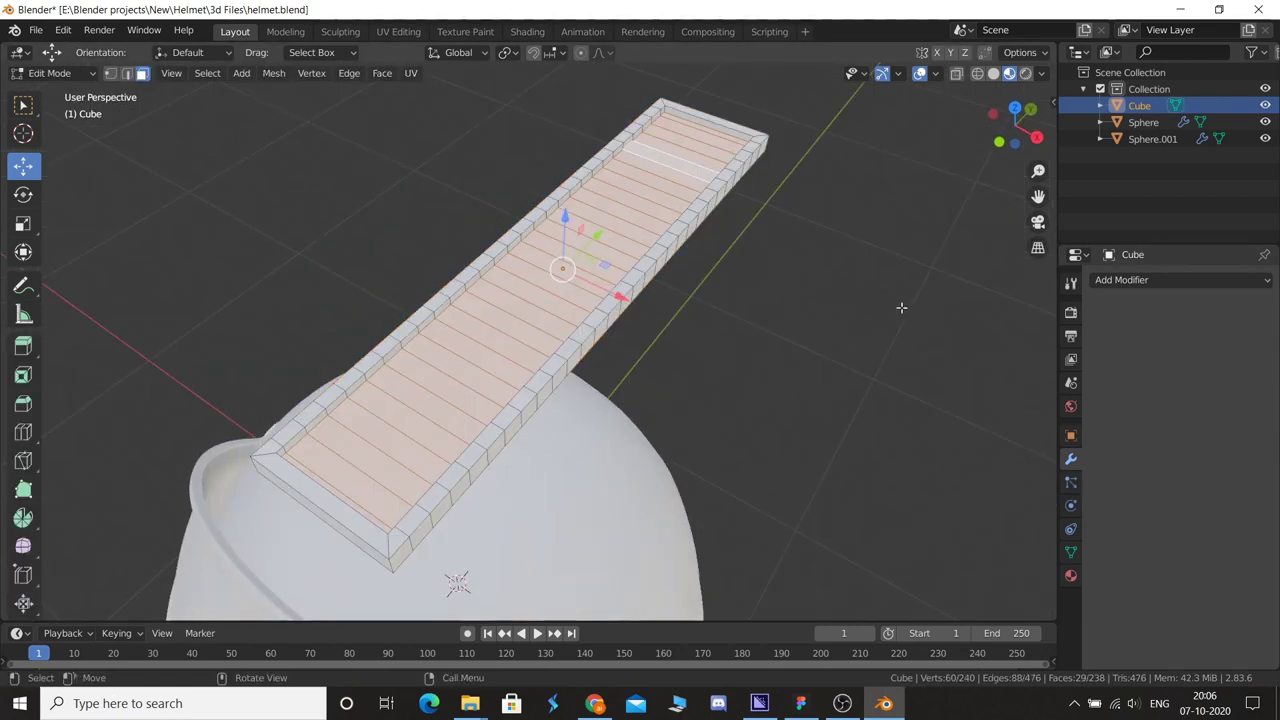
pyautogui.click(1070, 552)
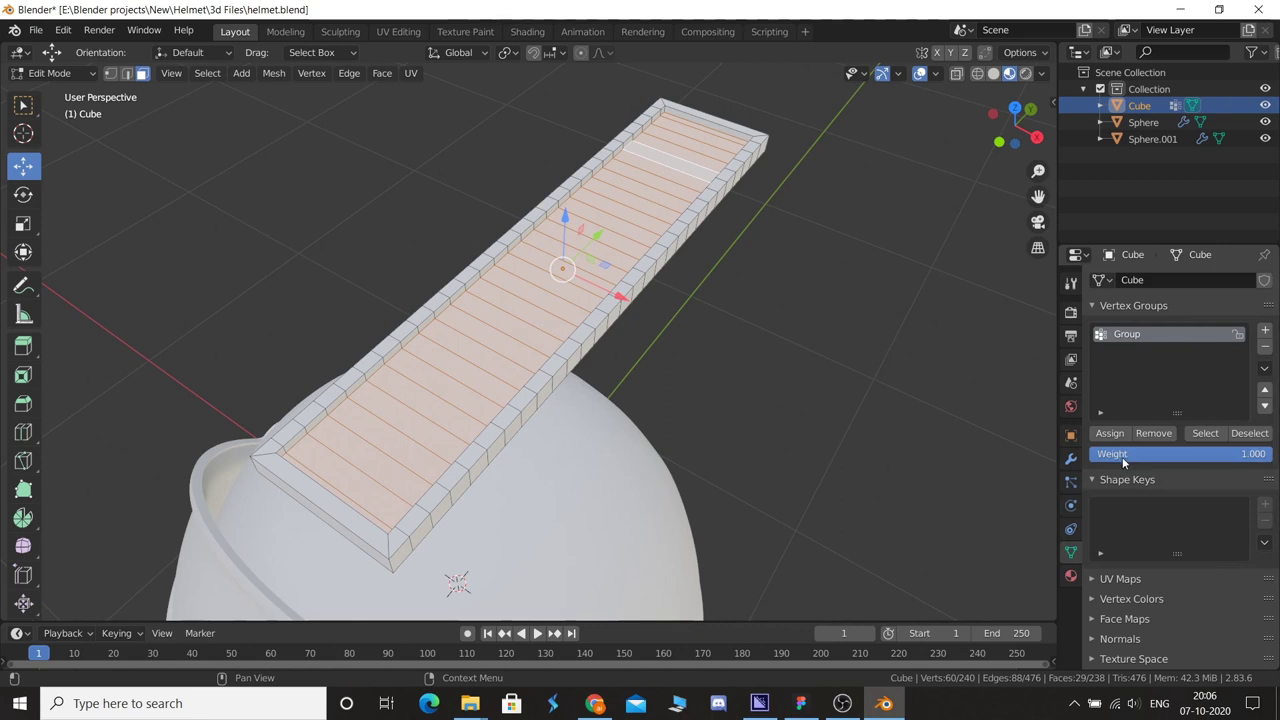
pyautogui.press('Tab')
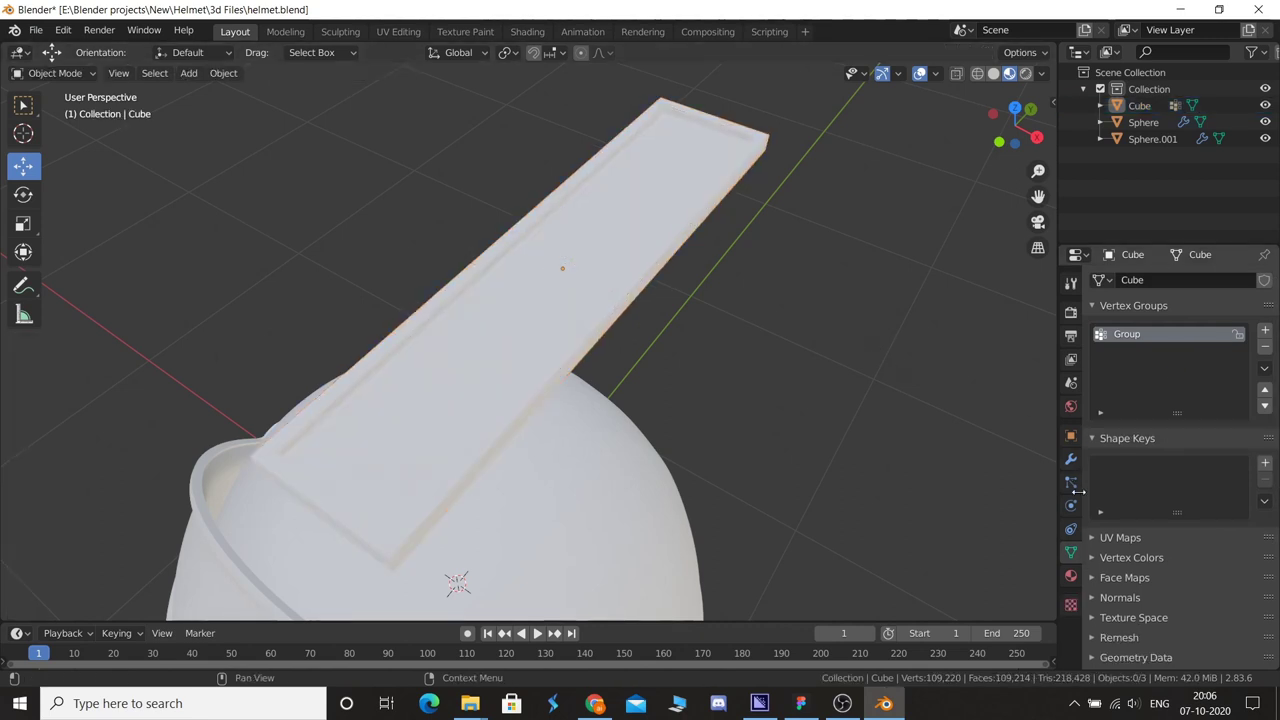
pyautogui.click(1070, 459)
pyautogui.click(1070, 482)
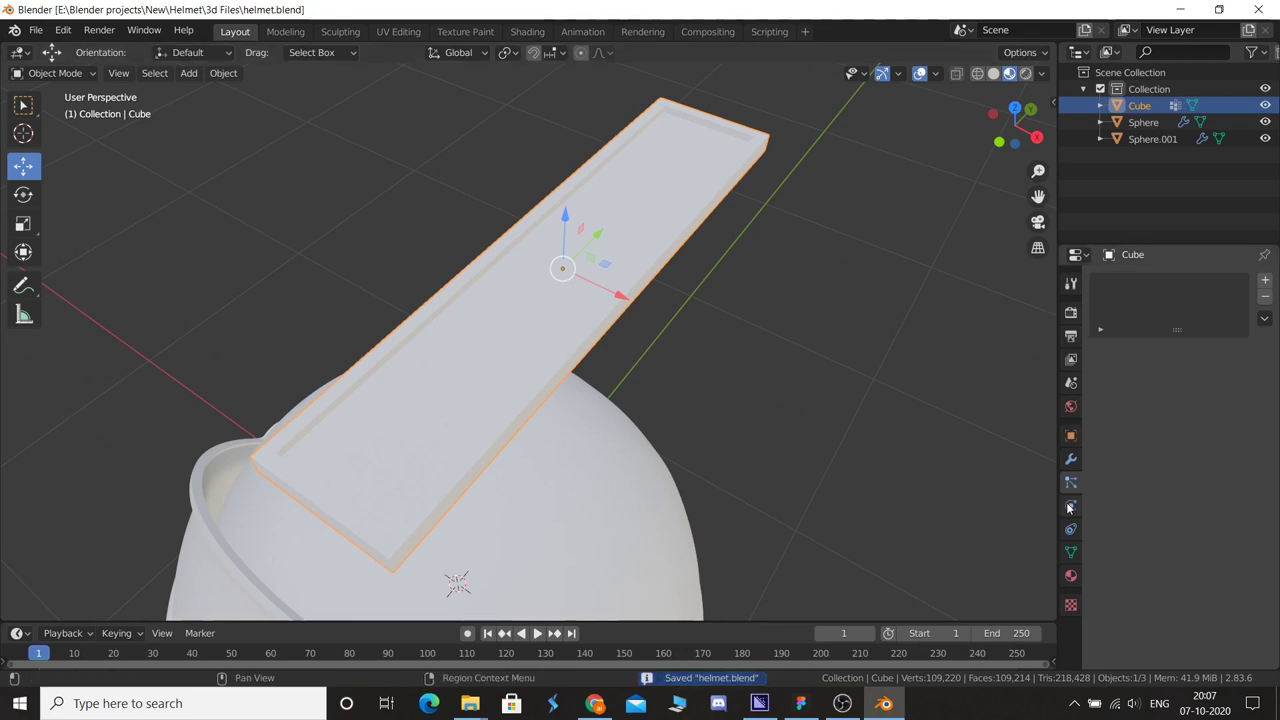
# - Add a new particle system to the plate and set its type to Hair
pyautogui.click(1070, 529)
pyautogui.click(1070, 505)
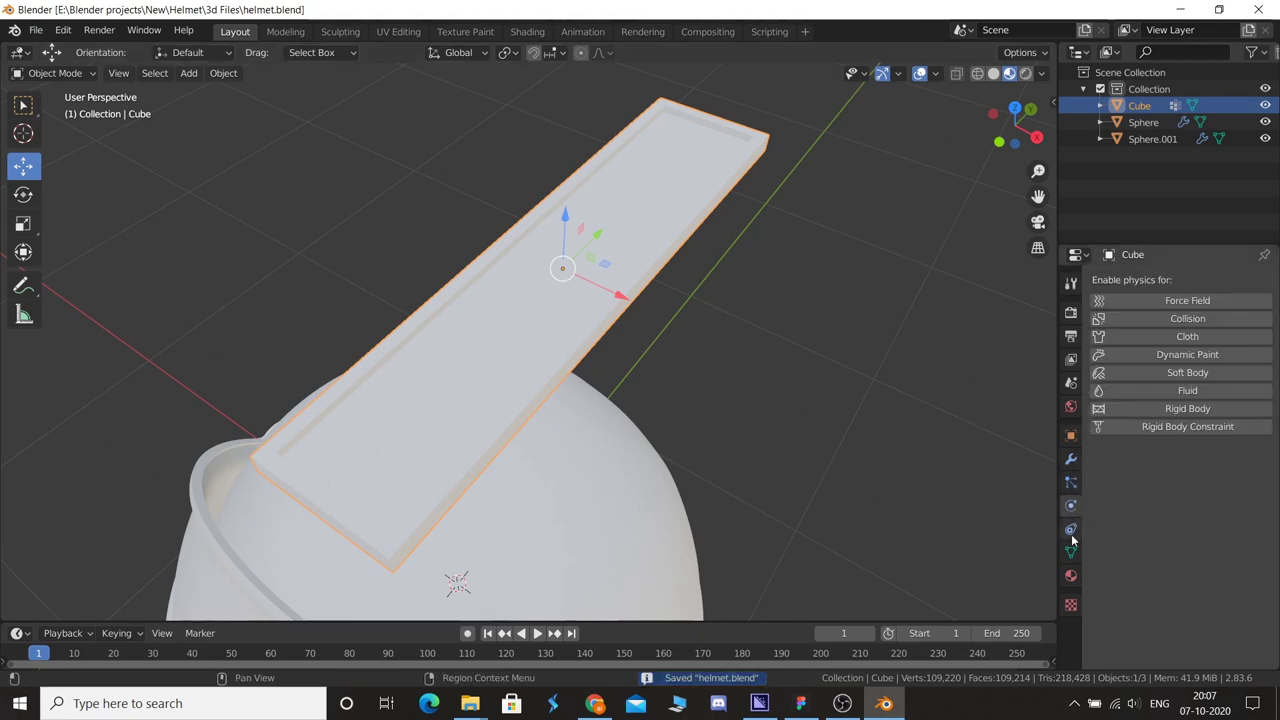
pyautogui.click(1070, 552)
pyautogui.click(1070, 482)
pyautogui.click(1265, 281)
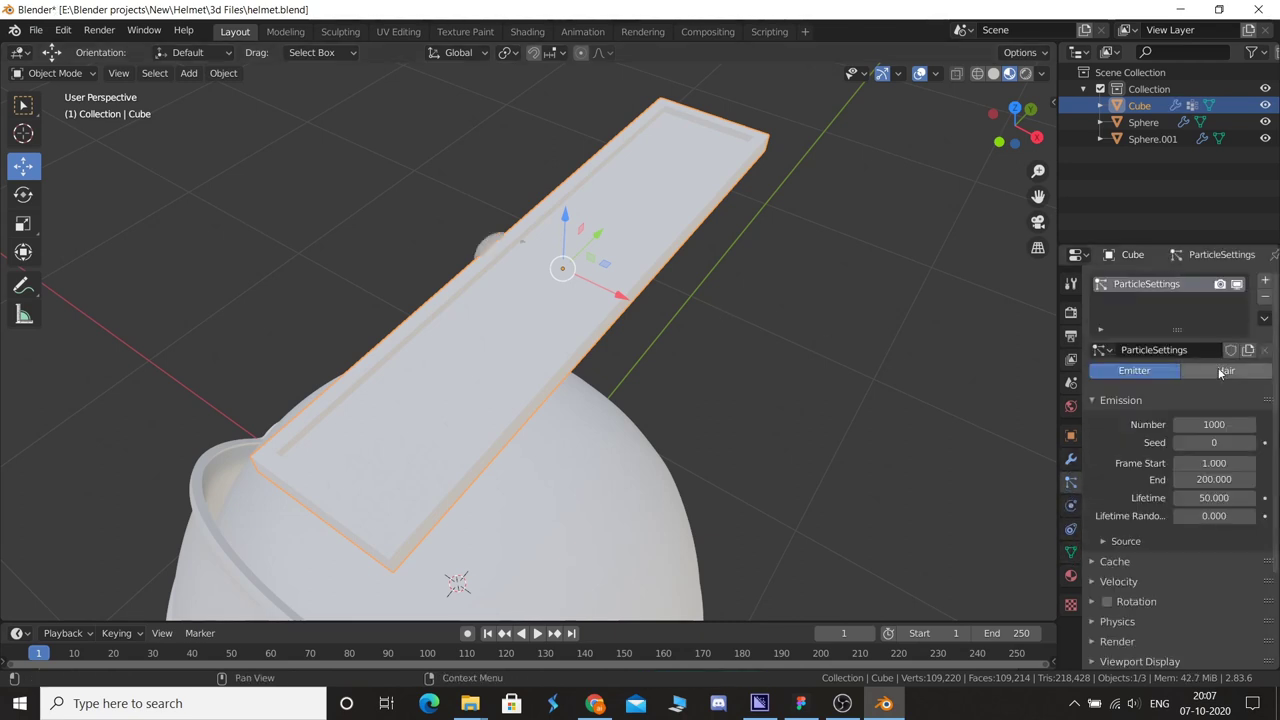
pyautogui.moveTo(760, 330)
pyautogui.mouseDown(button='middle')
pyautogui.moveTo(617, 313)
pyautogui.moveTo(1128, 445)
pyautogui.mouseUp(button='middle')
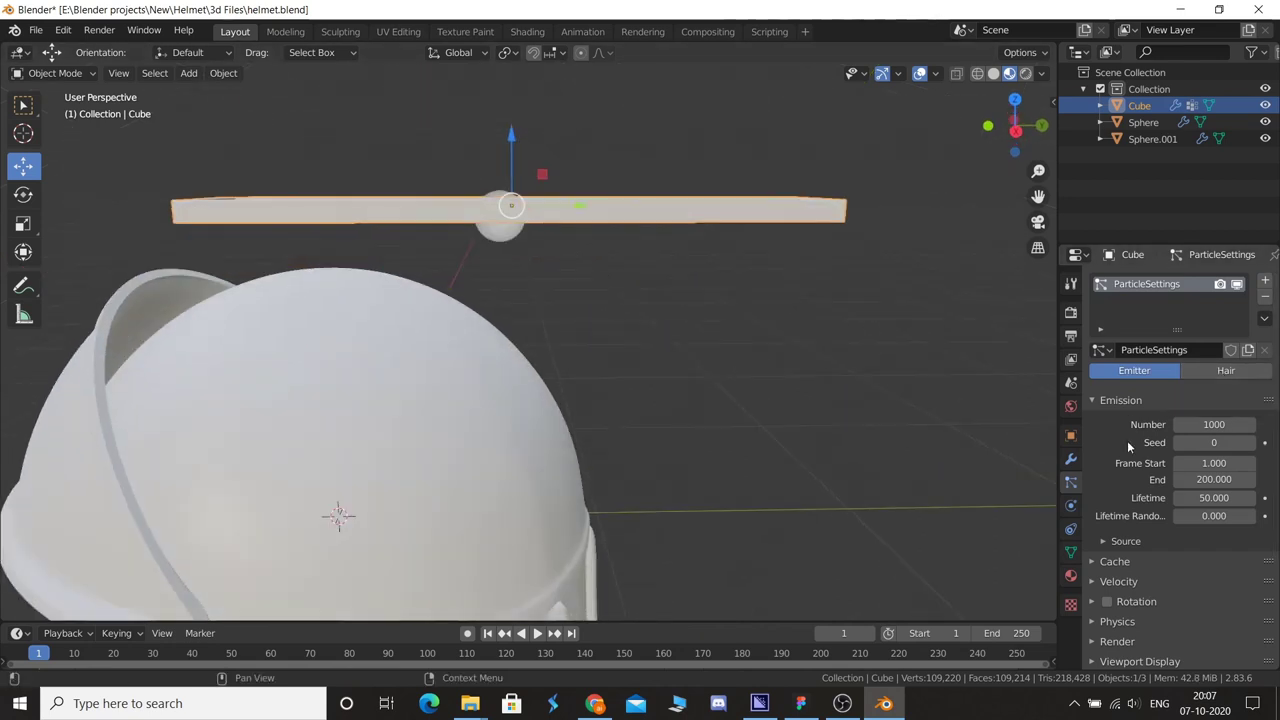
pyautogui.click(1230, 370)
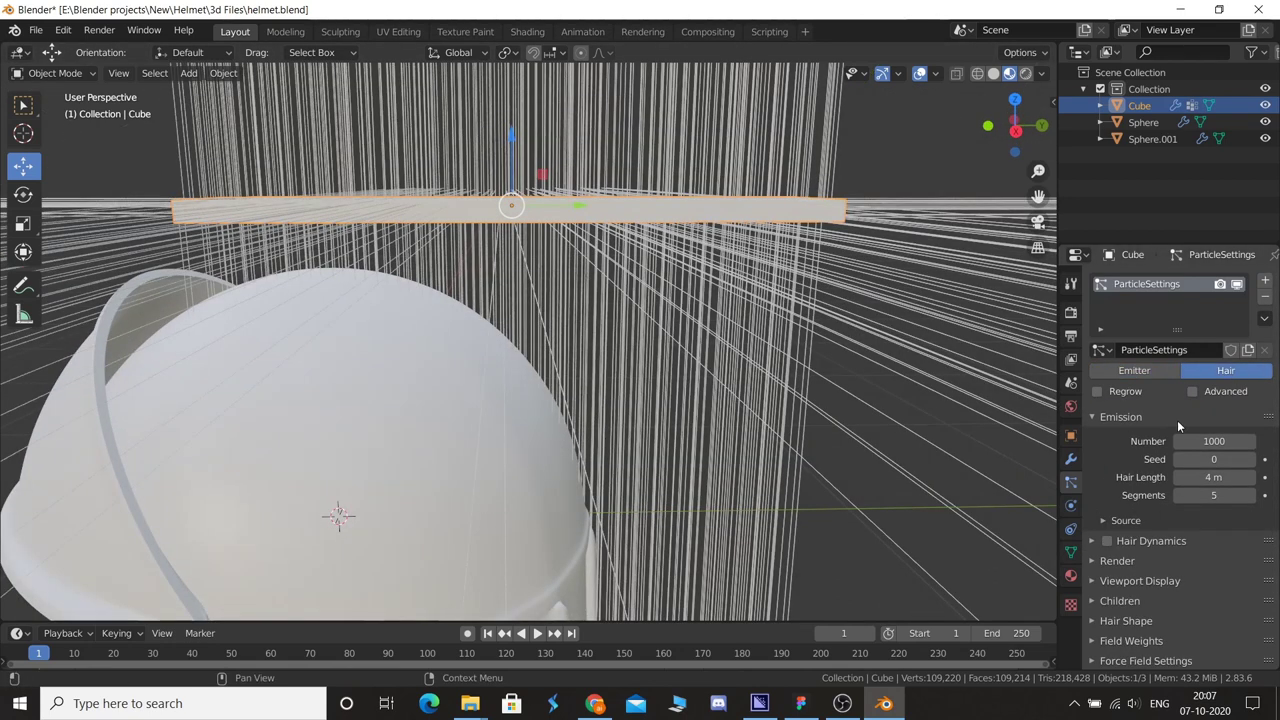
# - Limit the hair density to the Group vertex group
pyautogui.scroll(-2, 1178, 422)
pyautogui.click(1178, 645)
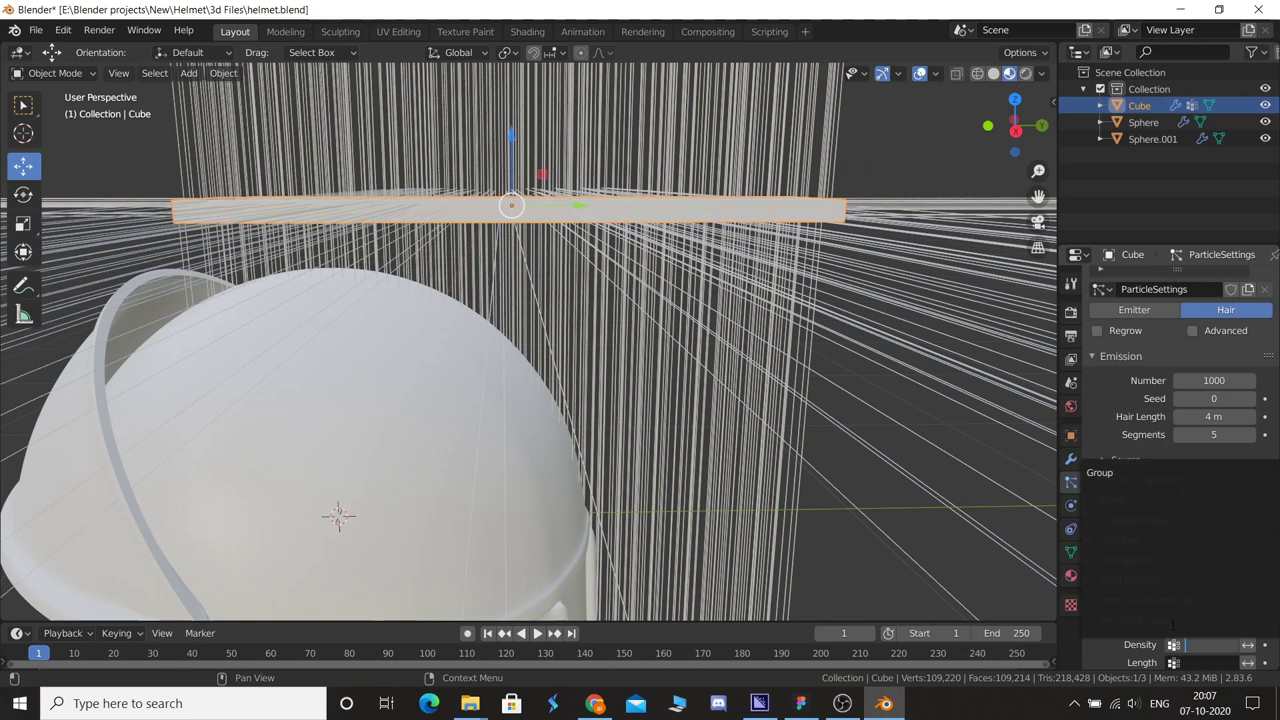
pyautogui.click(1160, 473)
pyautogui.moveTo(631, 367); pyautogui.dragTo(800, 463, button='middle')
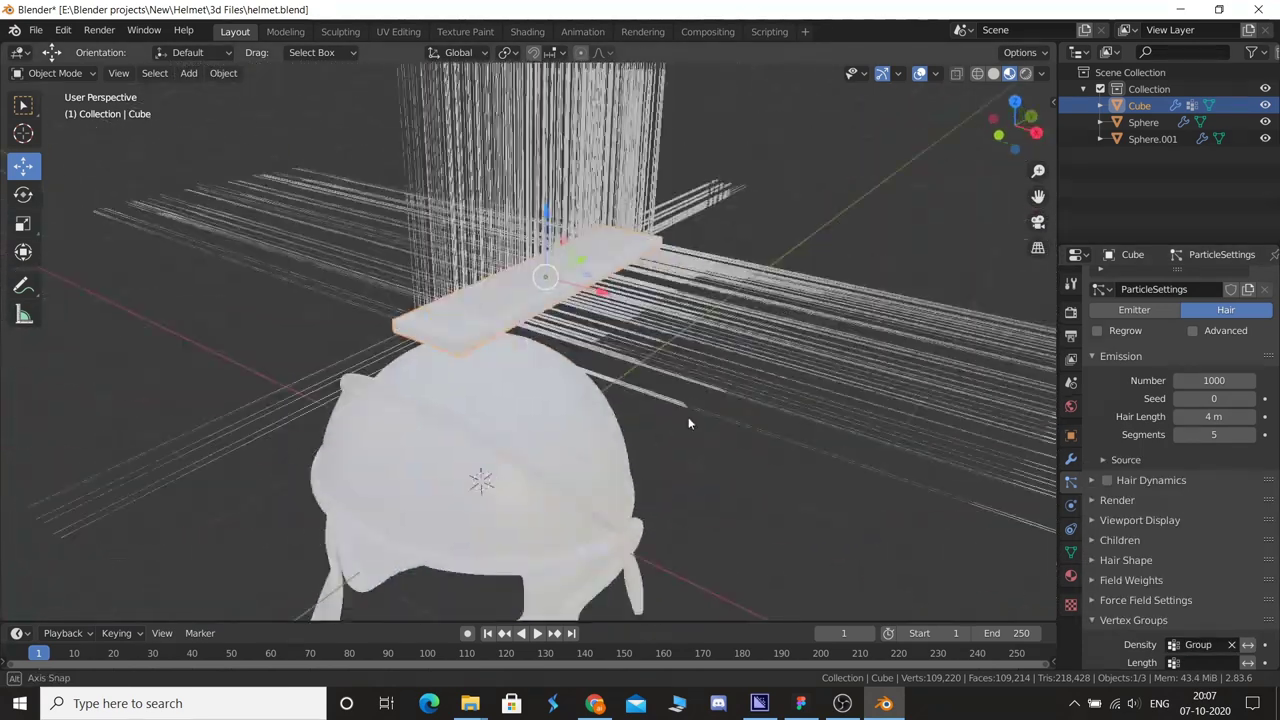
# - Enable Advanced rotation for the hair with the orientation axis set to Global Z
pyautogui.click(1220, 331)
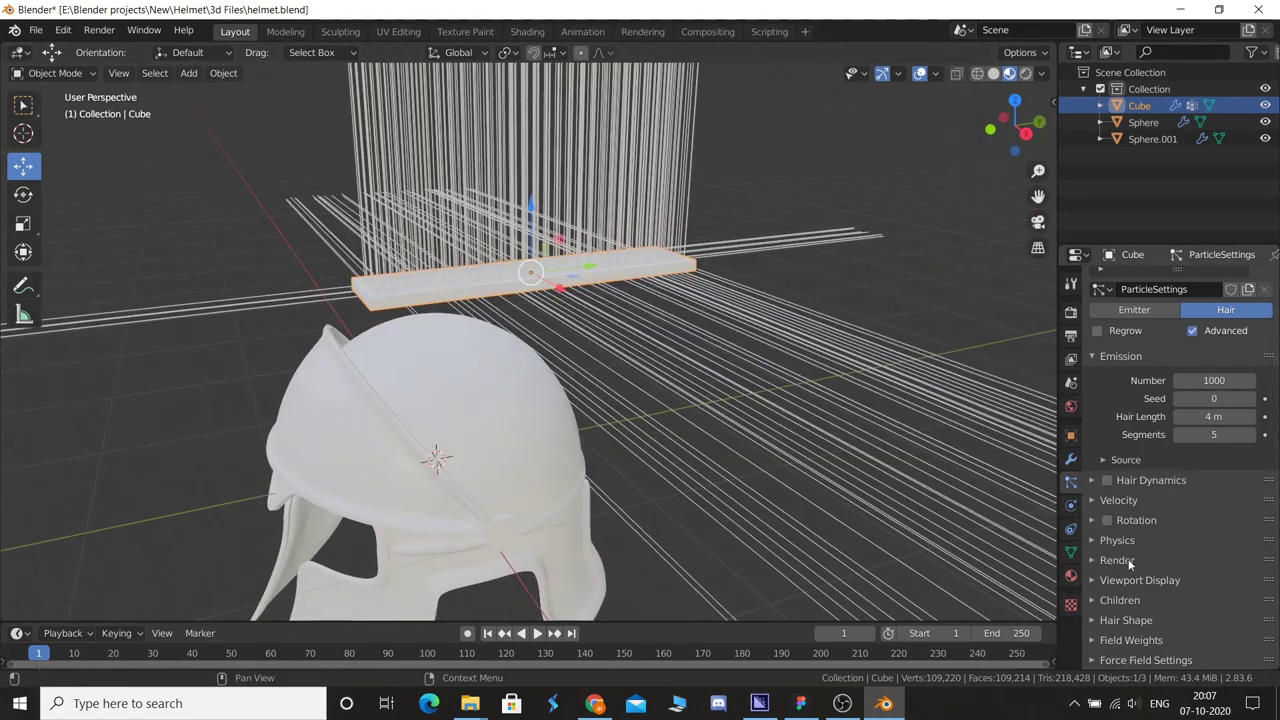
pyautogui.click(1091, 521)
pyautogui.click(1202, 545)
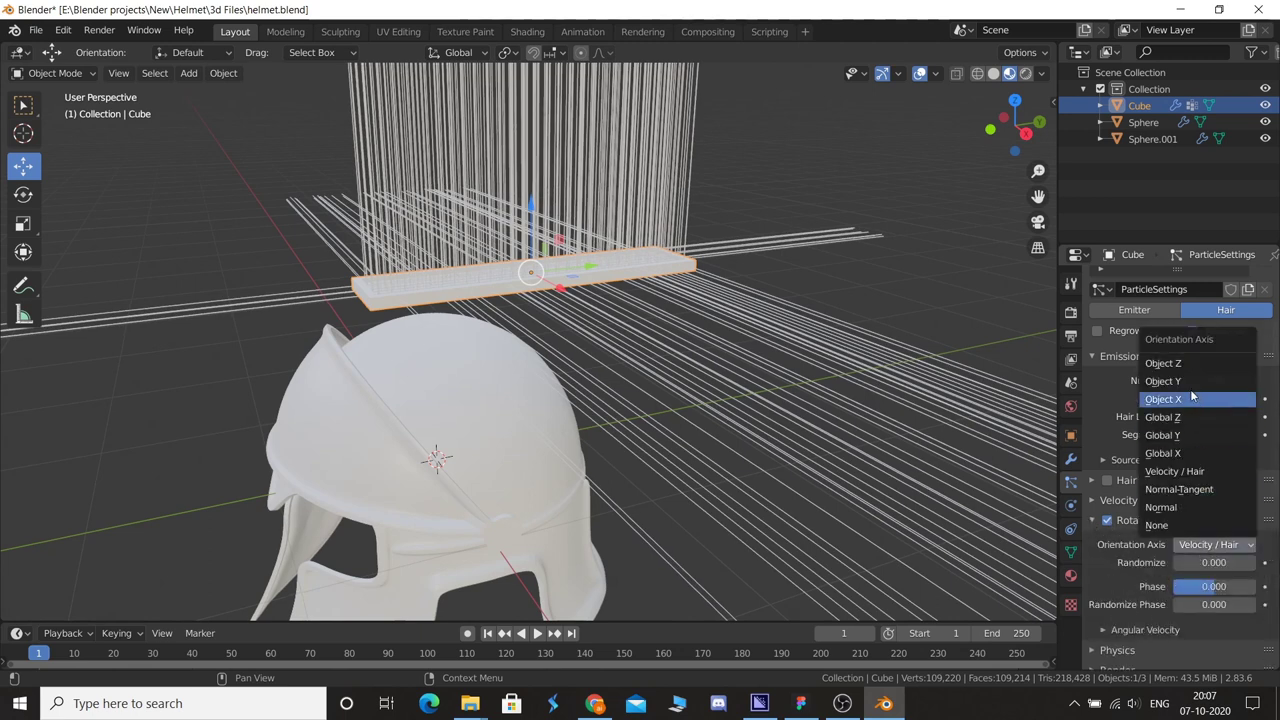
pyautogui.click(1180, 417)
pyautogui.click(1210, 545)
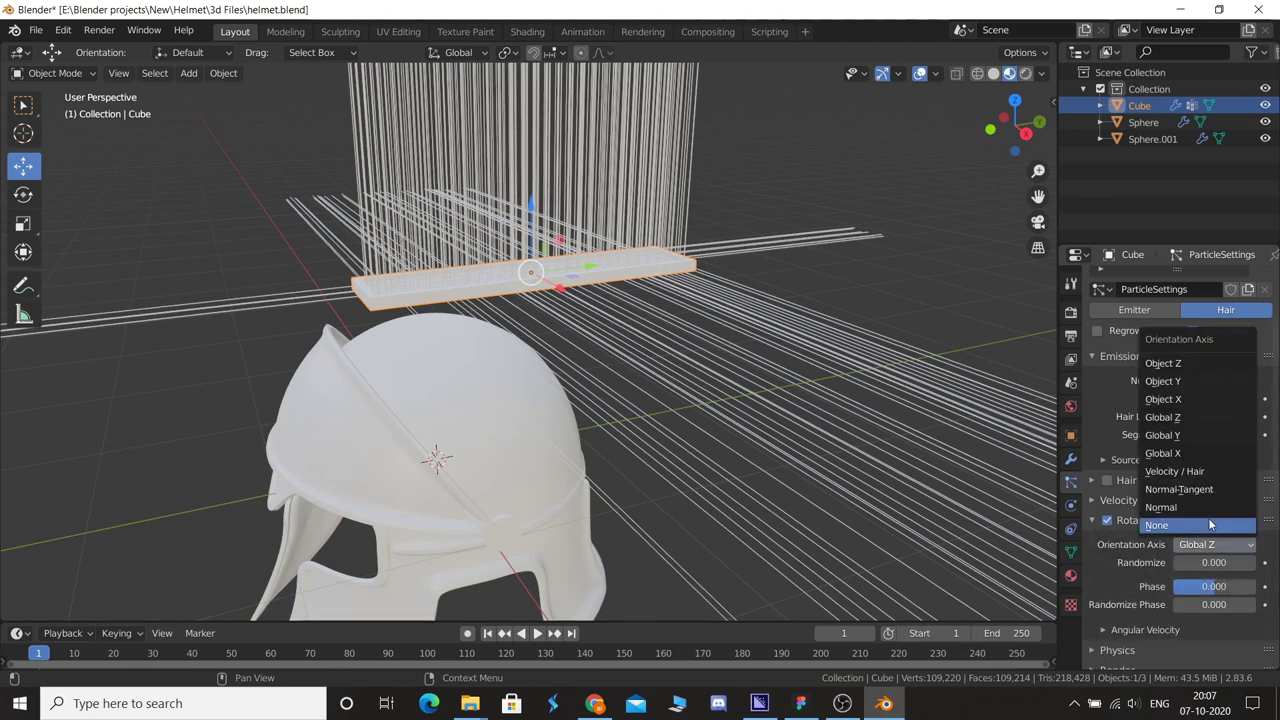
pyautogui.click(1187, 380)
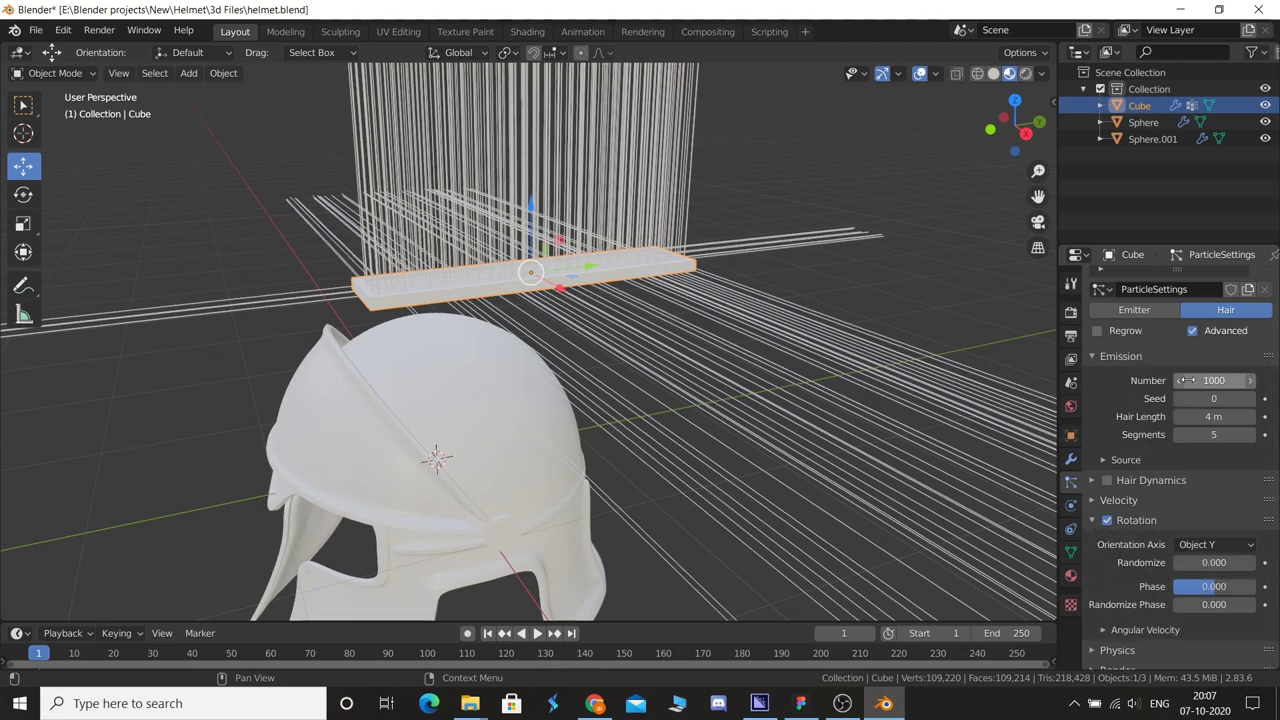
pyautogui.click(1235, 550)
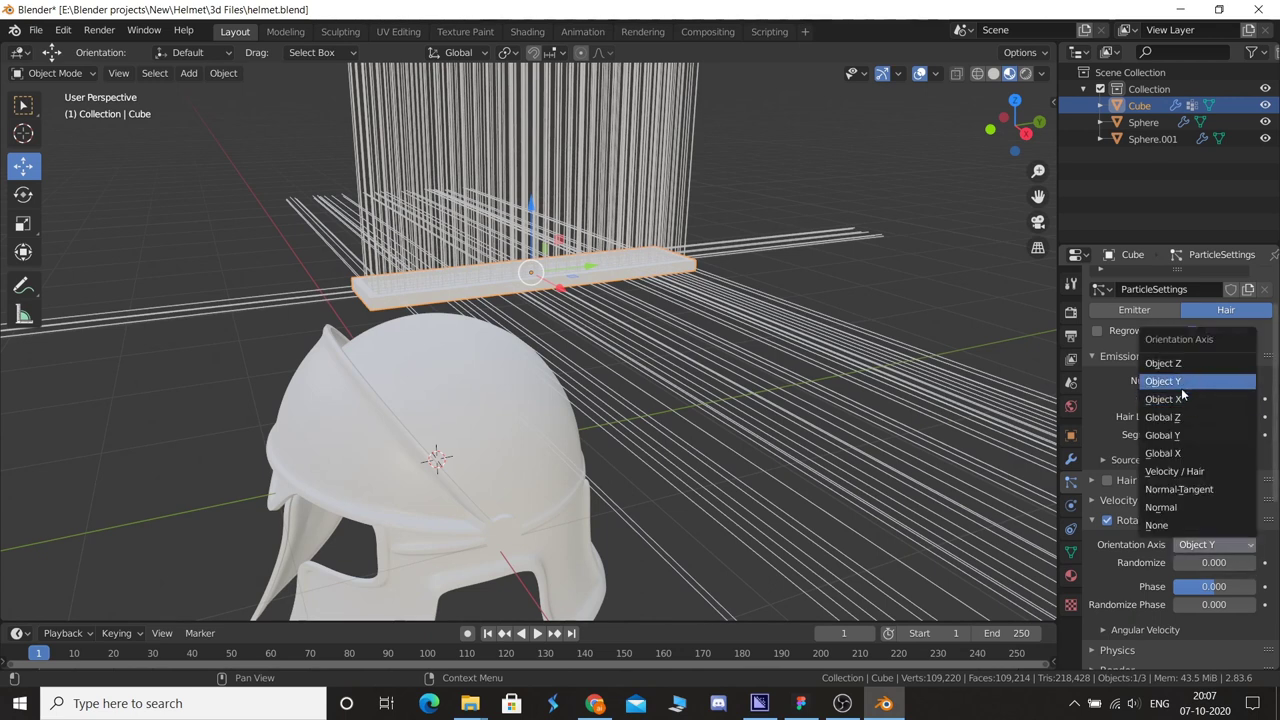
pyautogui.click(1186, 417)
pyautogui.moveTo(711, 378)
pyautogui.mouseDown(button='middle')
pyautogui.moveTo(776, 302)
pyautogui.moveTo(845, 335)
pyautogui.mouseUp(button='middle')
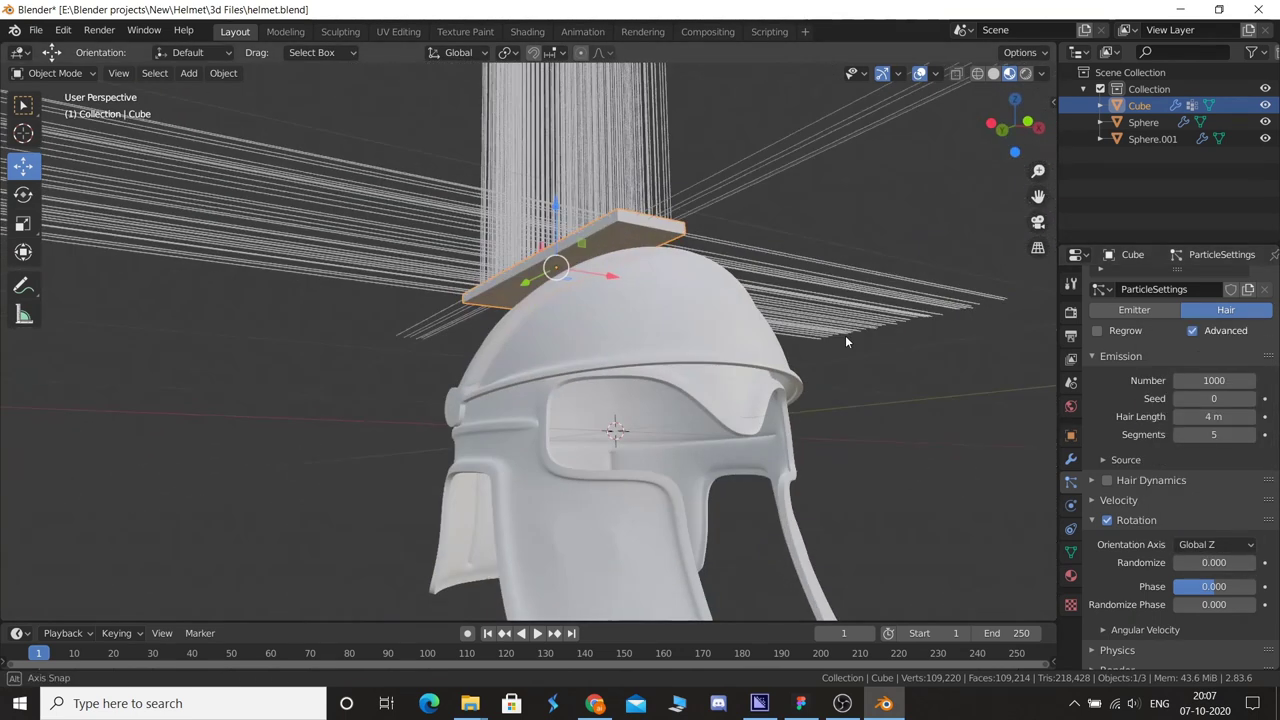
pyautogui.press('Tab')
pyautogui.scroll(3, 766, 319)
pyautogui.scroll(-2, 766, 319)
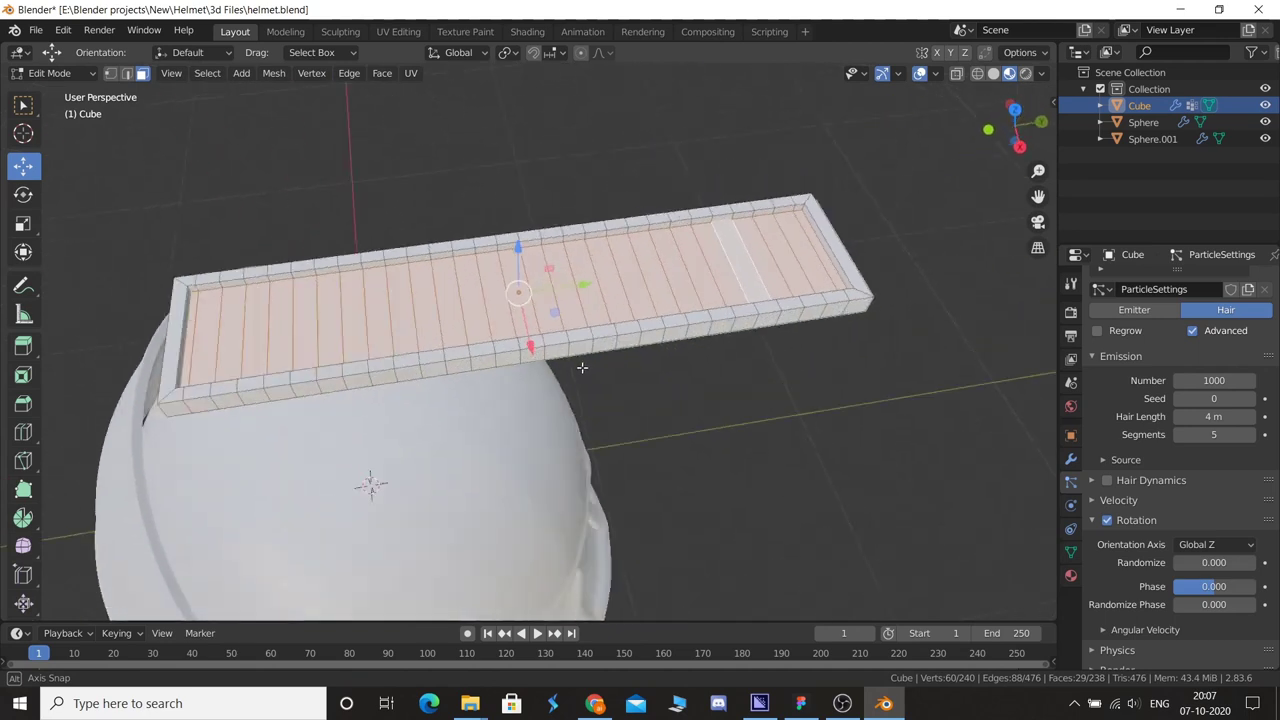
# - Orbit, then switch to top view looking straight down on the strip
pyautogui.moveTo(703, 371)
pyautogui.mouseDown(button='middle')
pyautogui.moveTo(412, 328)
pyautogui.moveTo(606, 471)
pyautogui.moveTo(509, 378)
pyautogui.mouseUp(button='middle')
pyautogui.press('KP_7')
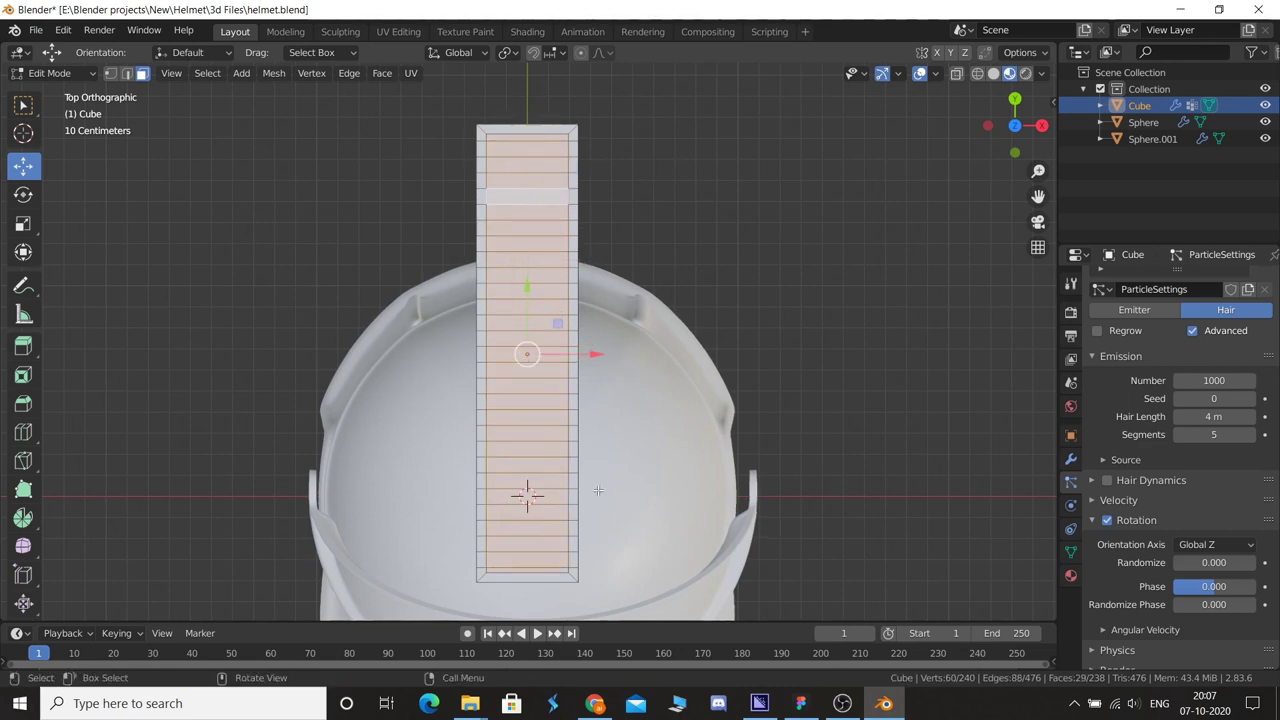
# - Show the strip's vertex groups and start renaming 'Group' to HAIR DIRECTION
pyautogui.scroll(-3, 1171, 508)
pyautogui.scroll(-4, 1171, 508)
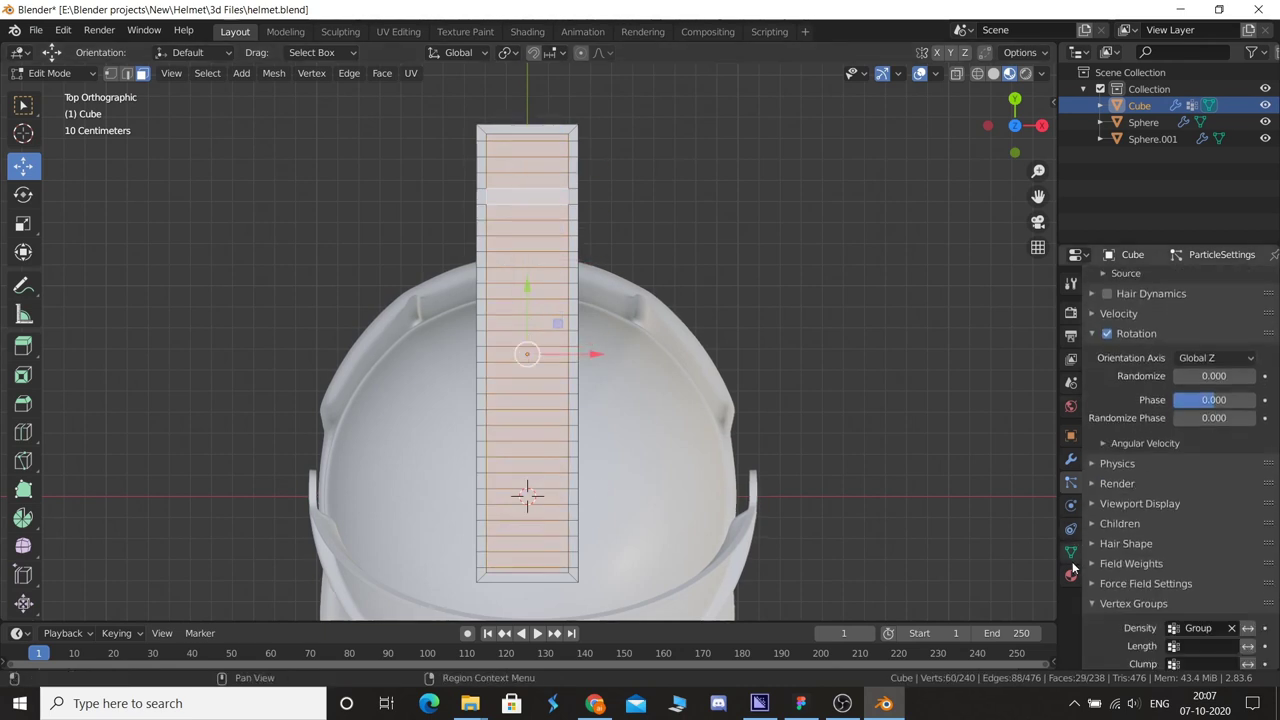
pyautogui.click(1070, 551)
pyautogui.doubleClick(1125, 334)
pyautogui.write('HAIR DIRECTION')
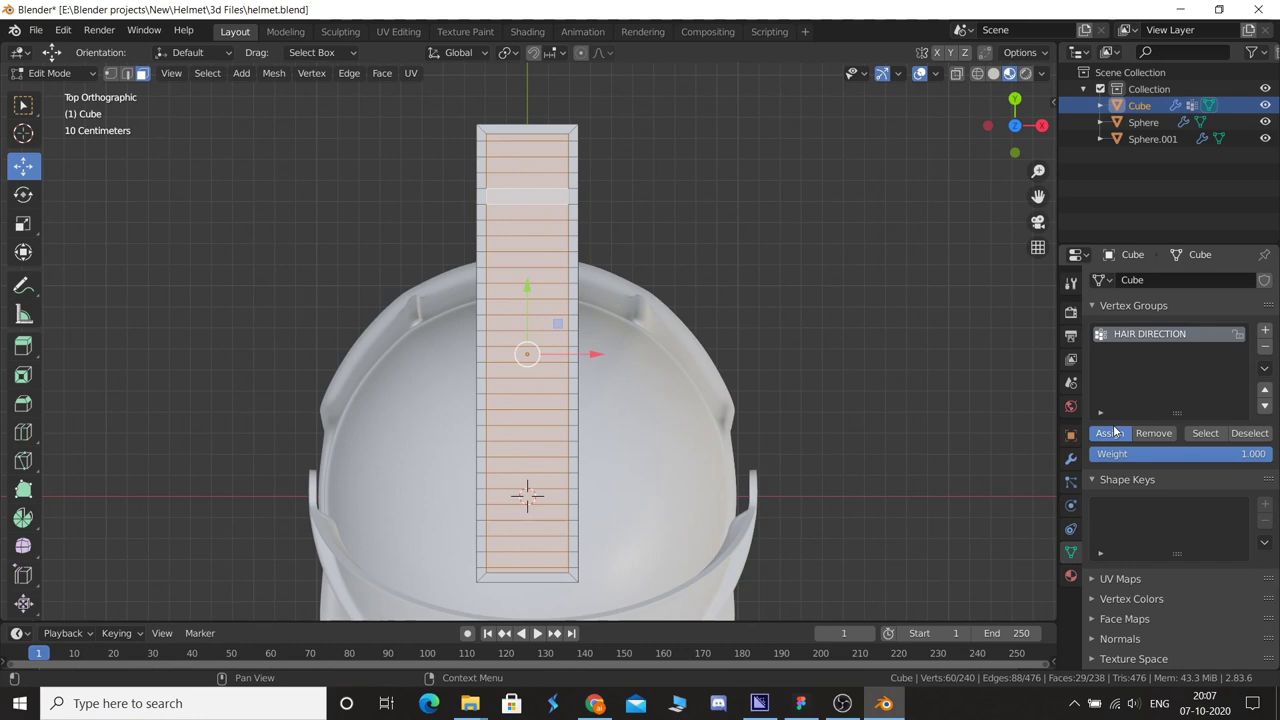
# - Return to Object Mode to see the hair and bring up the strip's particle settings
pyautogui.press('Tab')
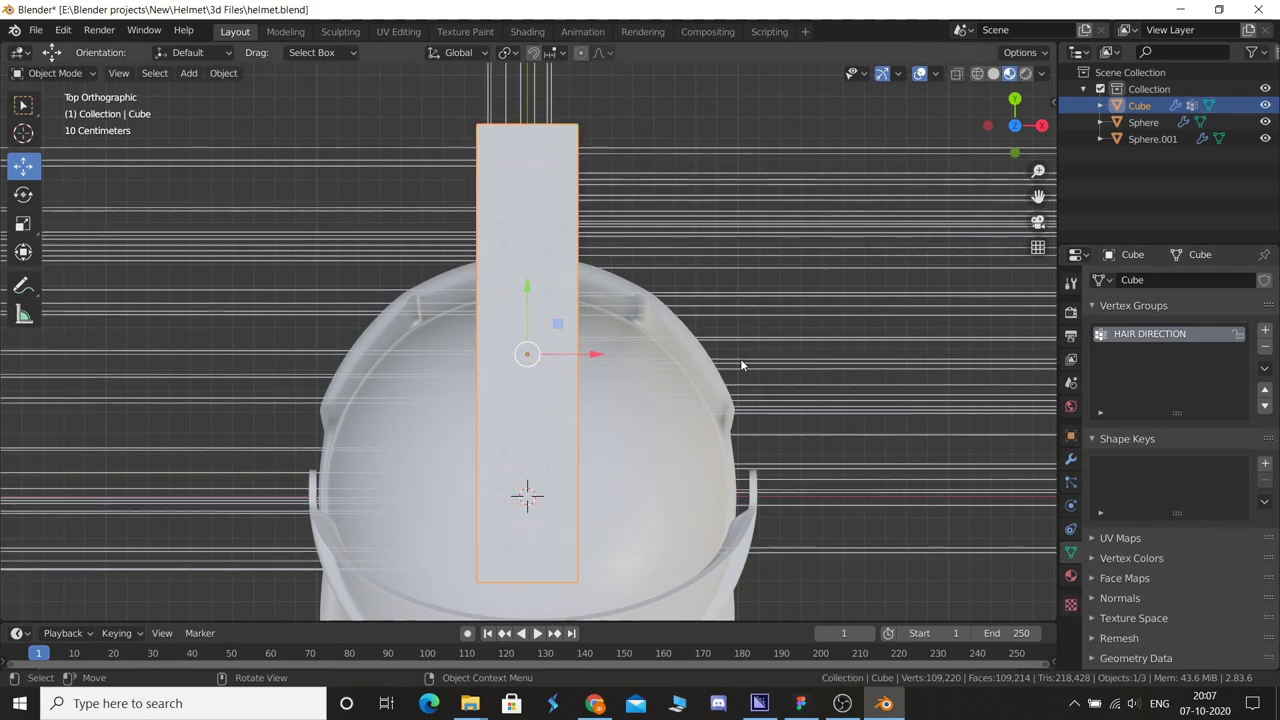
pyautogui.moveTo(740, 358)
pyautogui.mouseDown(button='middle')
pyautogui.moveTo(765, 427)
pyautogui.moveTo(748, 331)
pyautogui.mouseUp(button='middle')
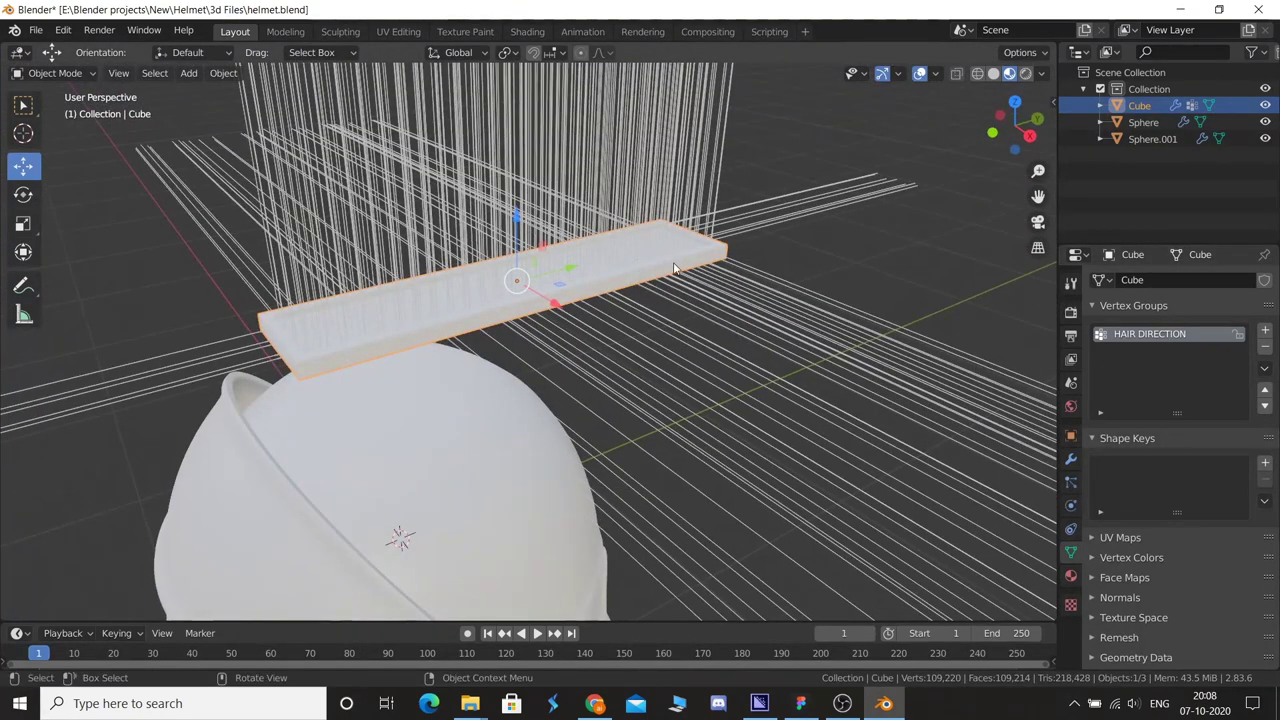
pyautogui.click(1070, 482)
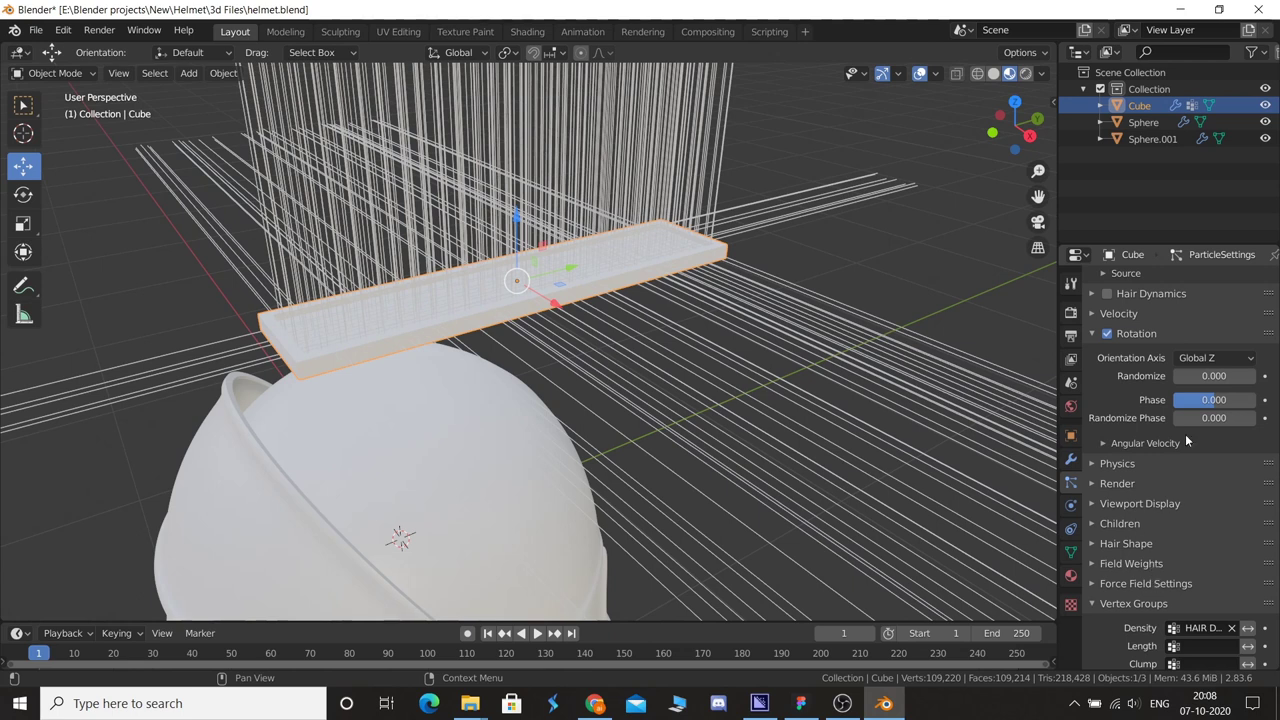
# - Try several hair rotation orientation axes and settle on Object Y
pyautogui.click(1207, 358)
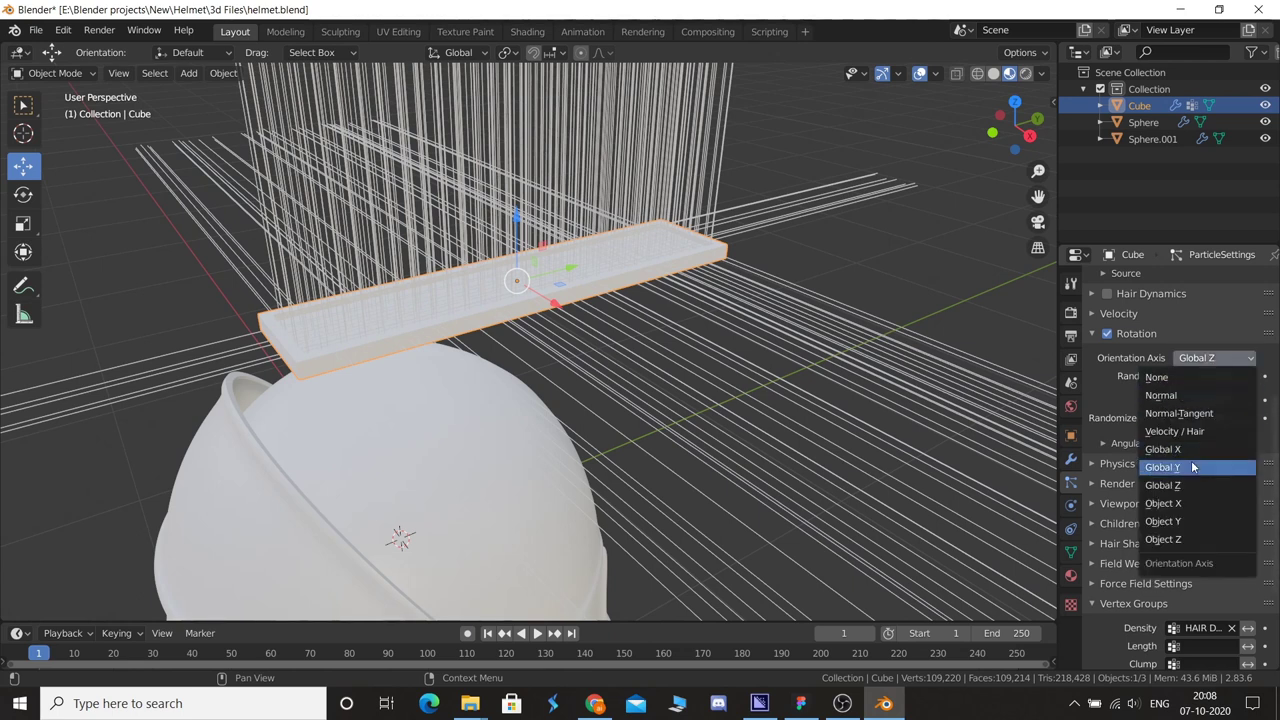
pyautogui.click(1192, 467)
pyautogui.click(1204, 362)
pyautogui.click(1191, 451)
pyautogui.click(1207, 358)
pyautogui.click(1200, 431)
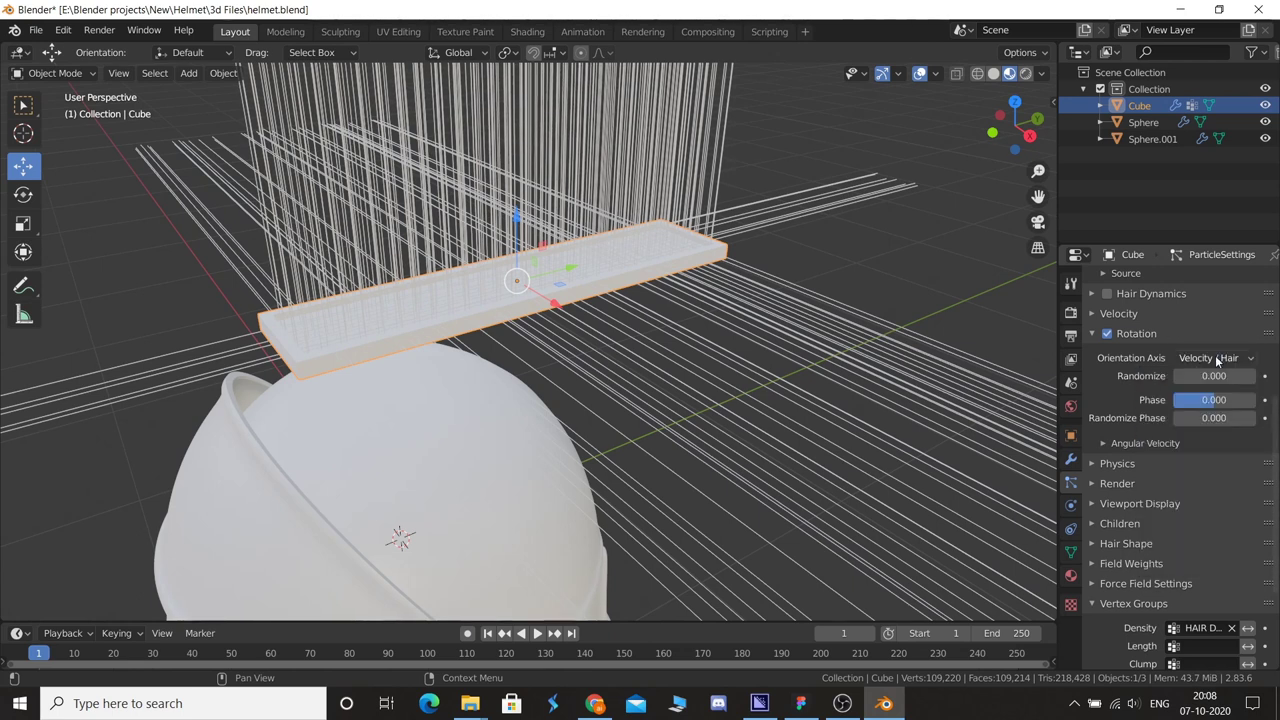
pyautogui.click(1207, 358)
pyautogui.click(1197, 400)
pyautogui.click(1207, 358)
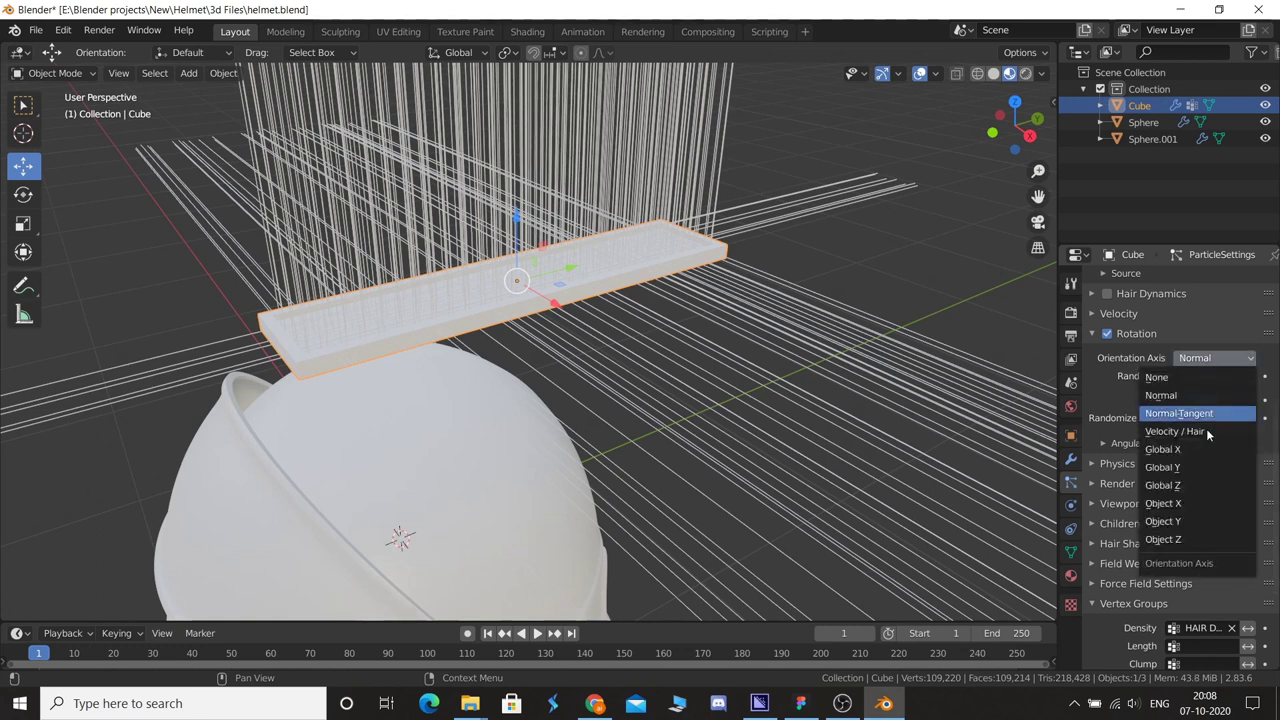
pyautogui.click(1185, 539)
pyautogui.click(1198, 358)
pyautogui.click(1184, 522)
pyautogui.scroll(2, 1200, 400)
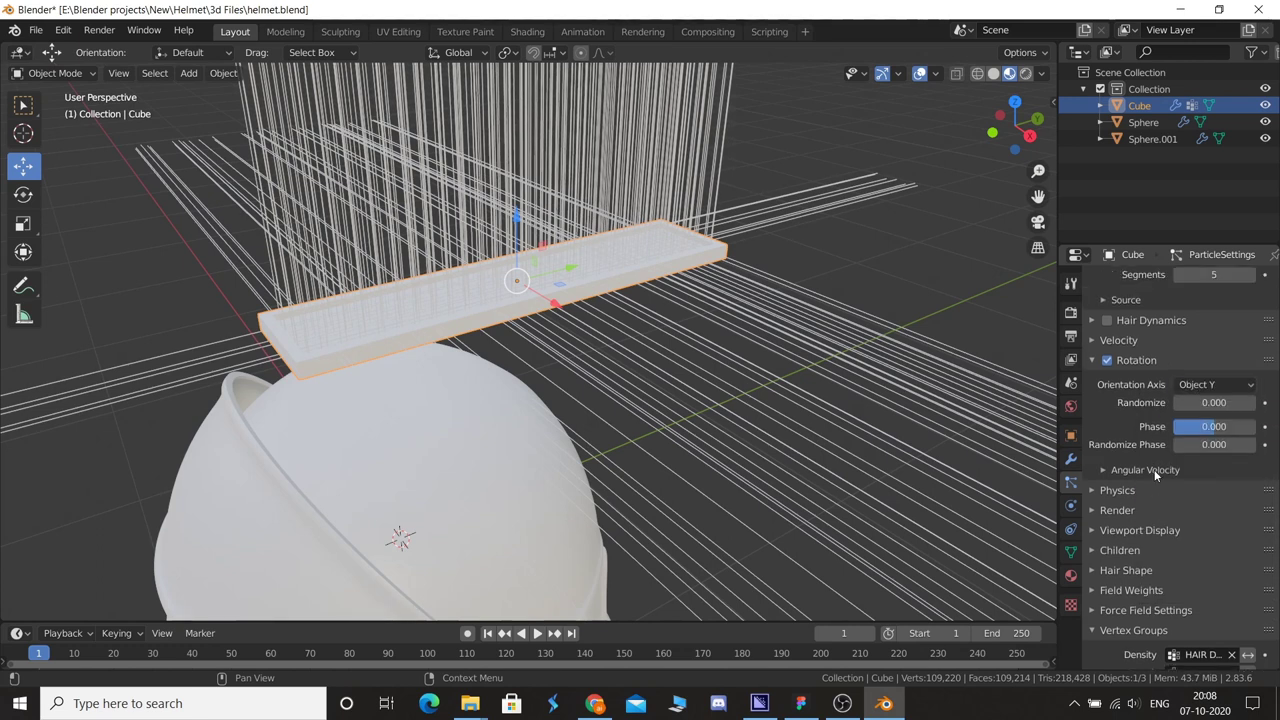
pyautogui.scroll(3, 1244, 292)
pyautogui.write('500')
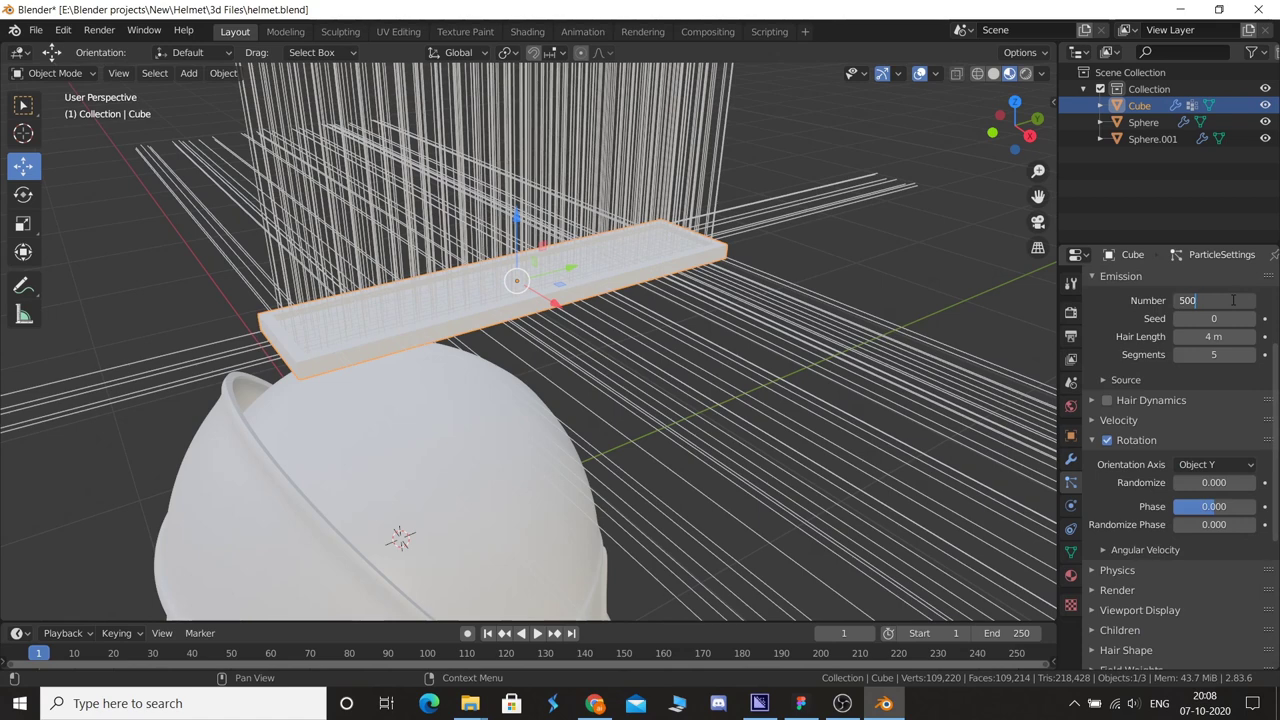
# - Confirm a hair count of 500 and enable Hair Dynamics for the strands
pyautogui.press('Return')
pyautogui.moveTo(600, 318); pyautogui.dragTo(760, 325, button='middle')
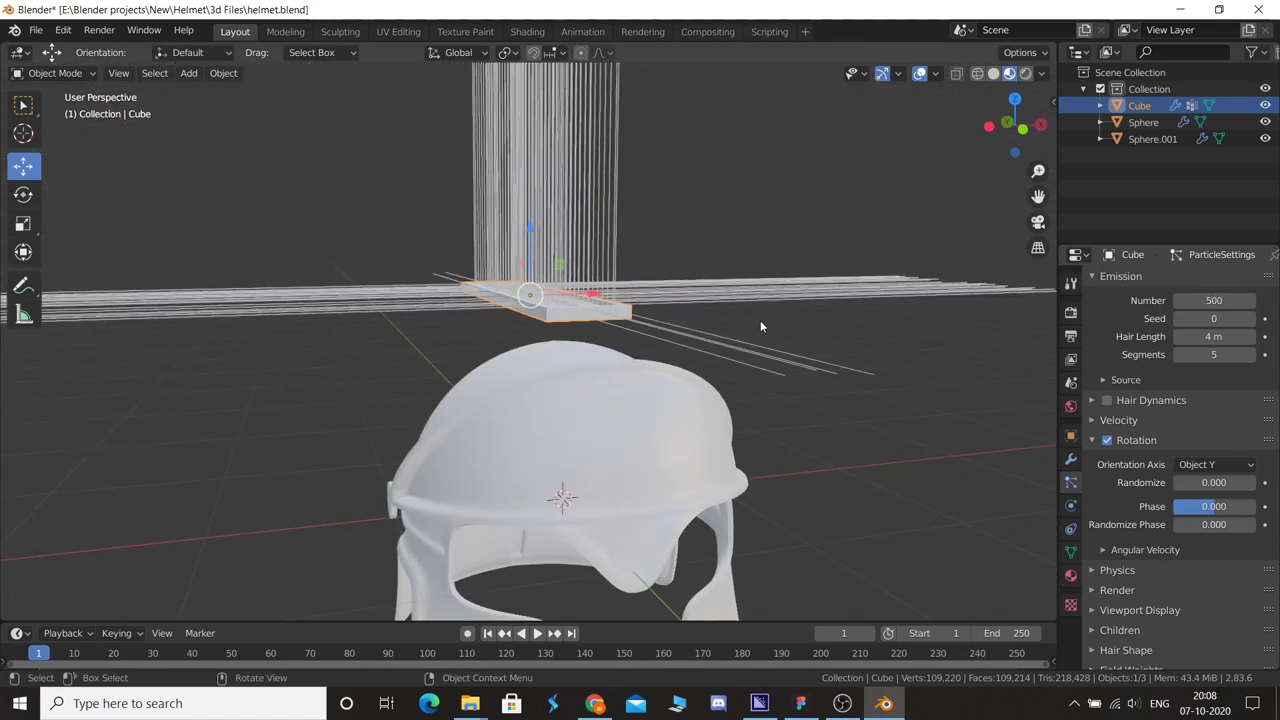
pyautogui.scroll(2, 770, 322)
pyautogui.scroll(4, 780, 331)
pyautogui.scroll(4, 757, 346)
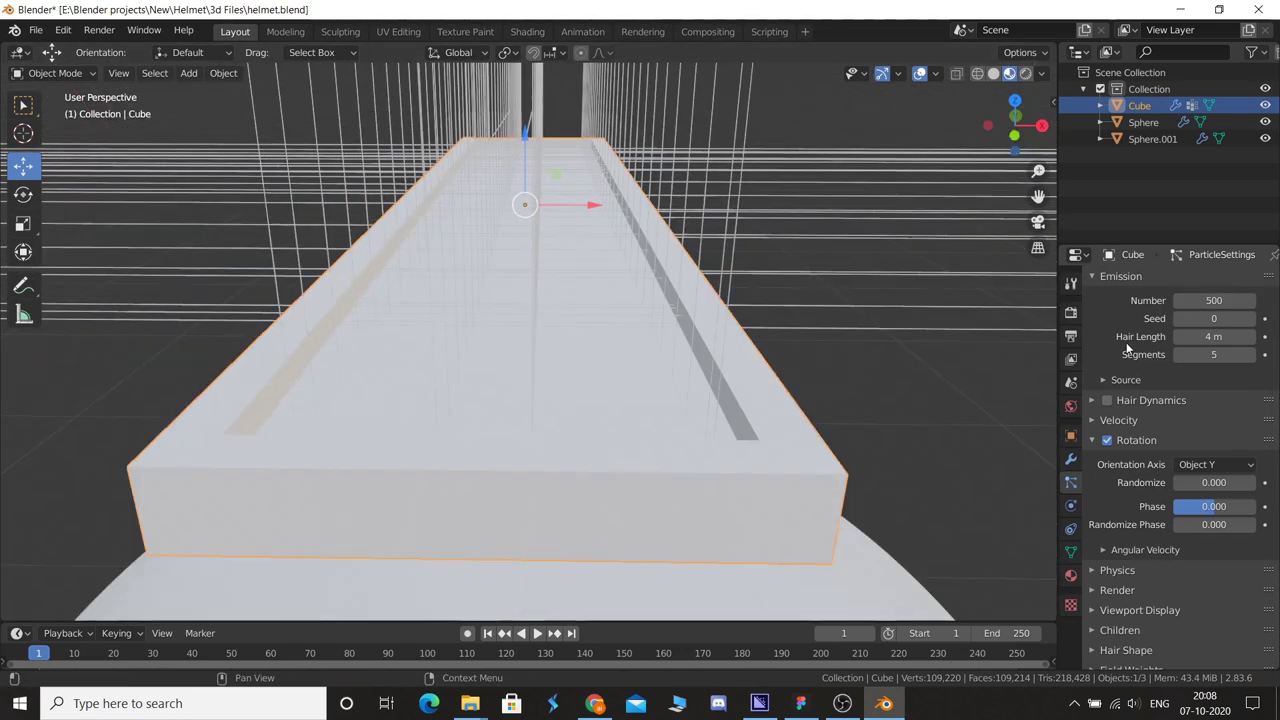
pyautogui.scroll(2, 1150, 490)
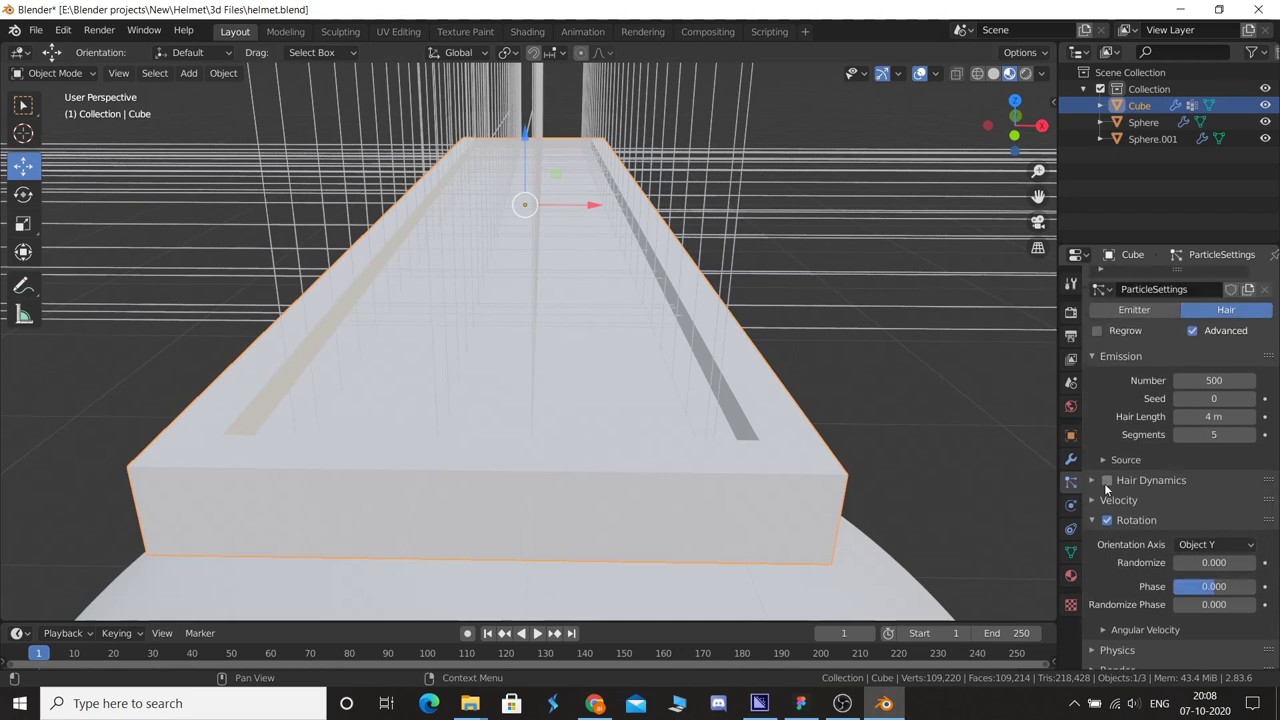
pyautogui.click(1105, 481)
pyautogui.click(1091, 478)
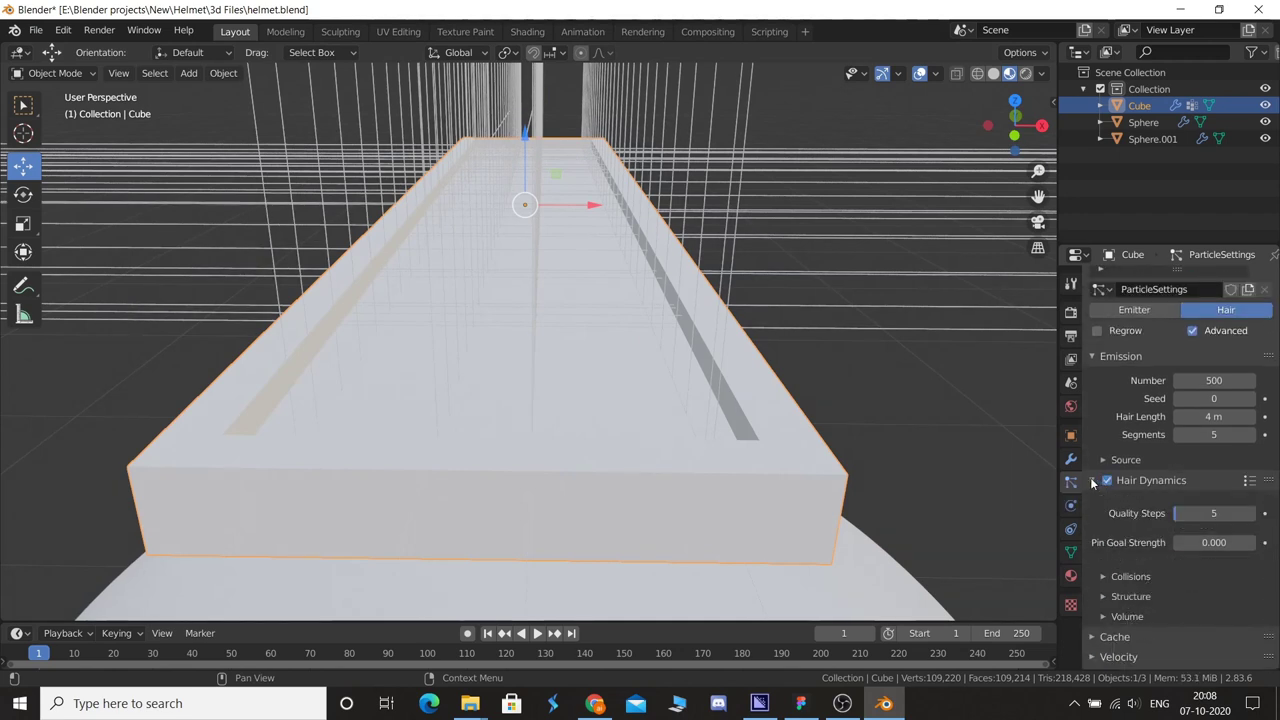
pyautogui.click(1091, 480)
pyautogui.click(1091, 480)
pyautogui.click(1091, 480)
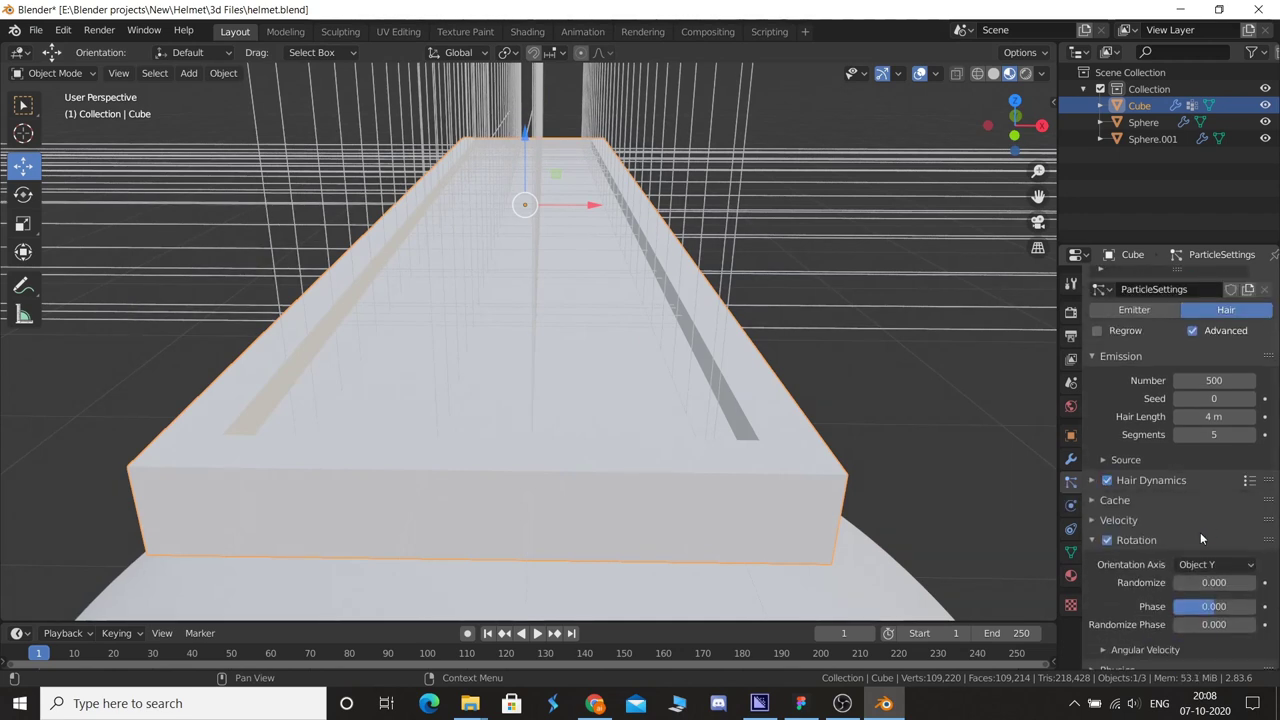
# - Set the hair rotation orientation axis back to Global Z
pyautogui.click(88, 75)
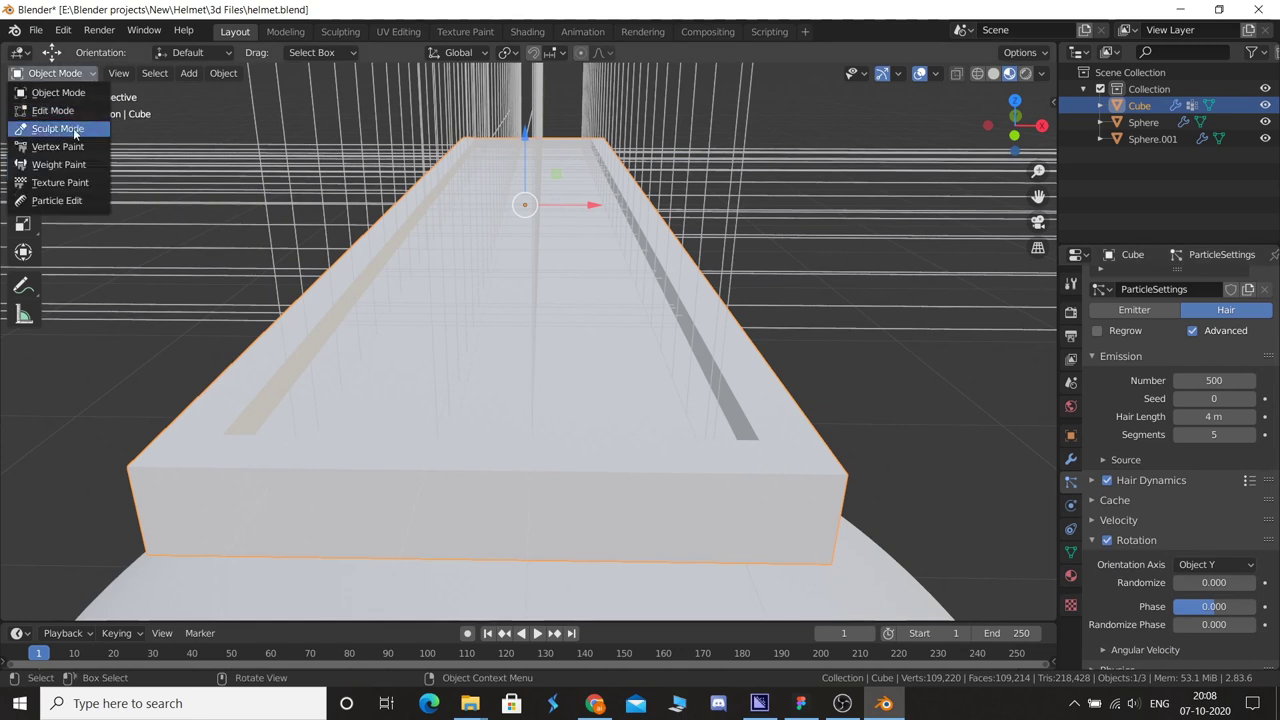
pyautogui.scroll(-5, 1187, 480)
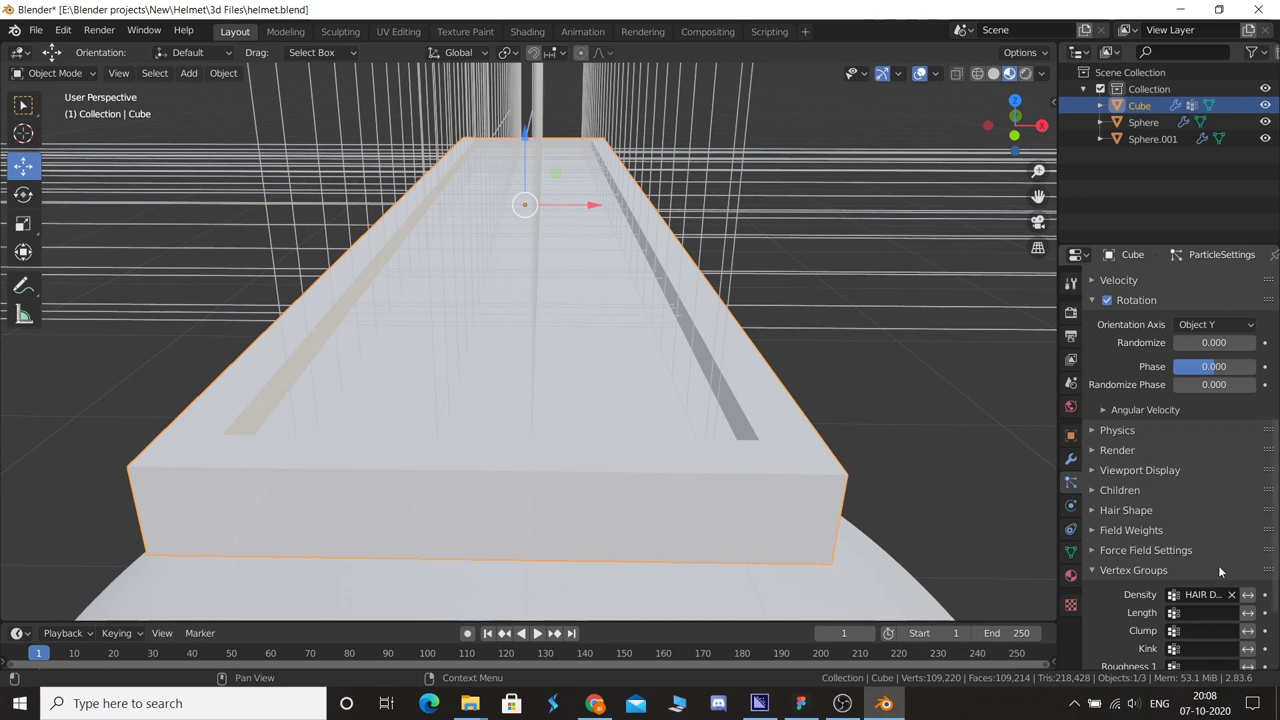
pyautogui.scroll(-3, 1205, 570)
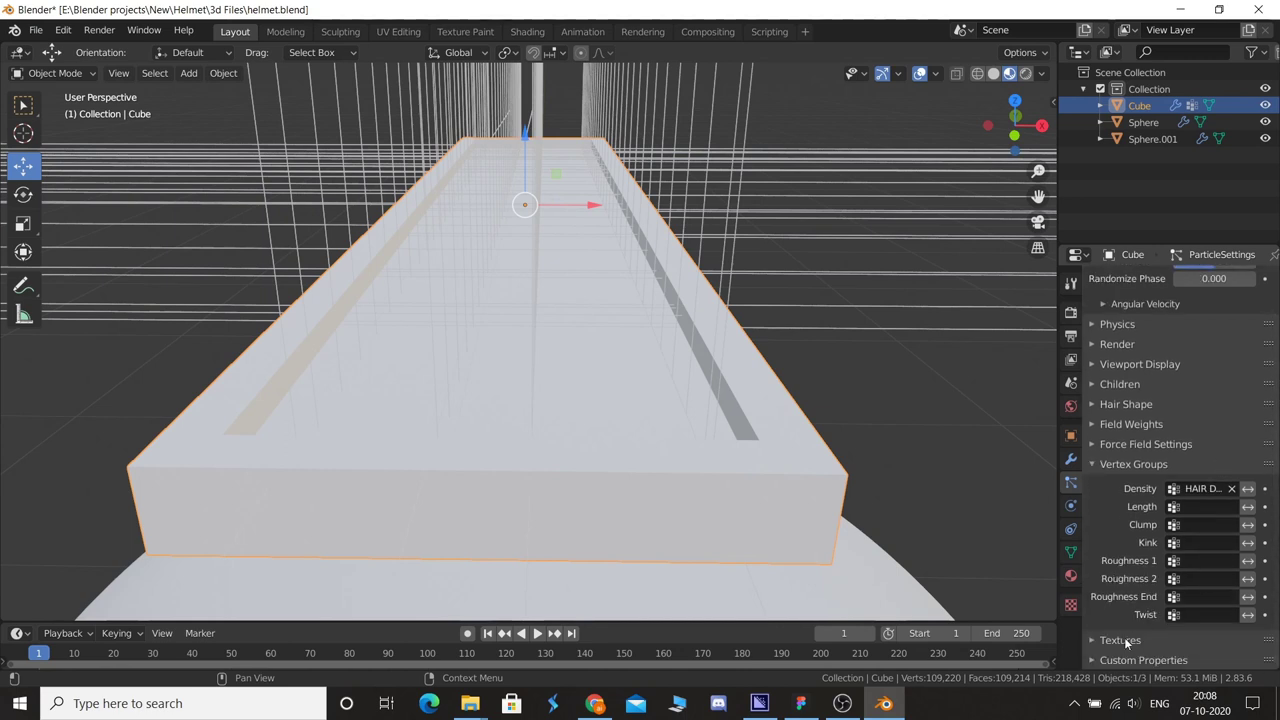
pyautogui.scroll(2, 1233, 447)
pyautogui.scroll(2, 1233, 447)
pyautogui.scroll(2, 1233, 447)
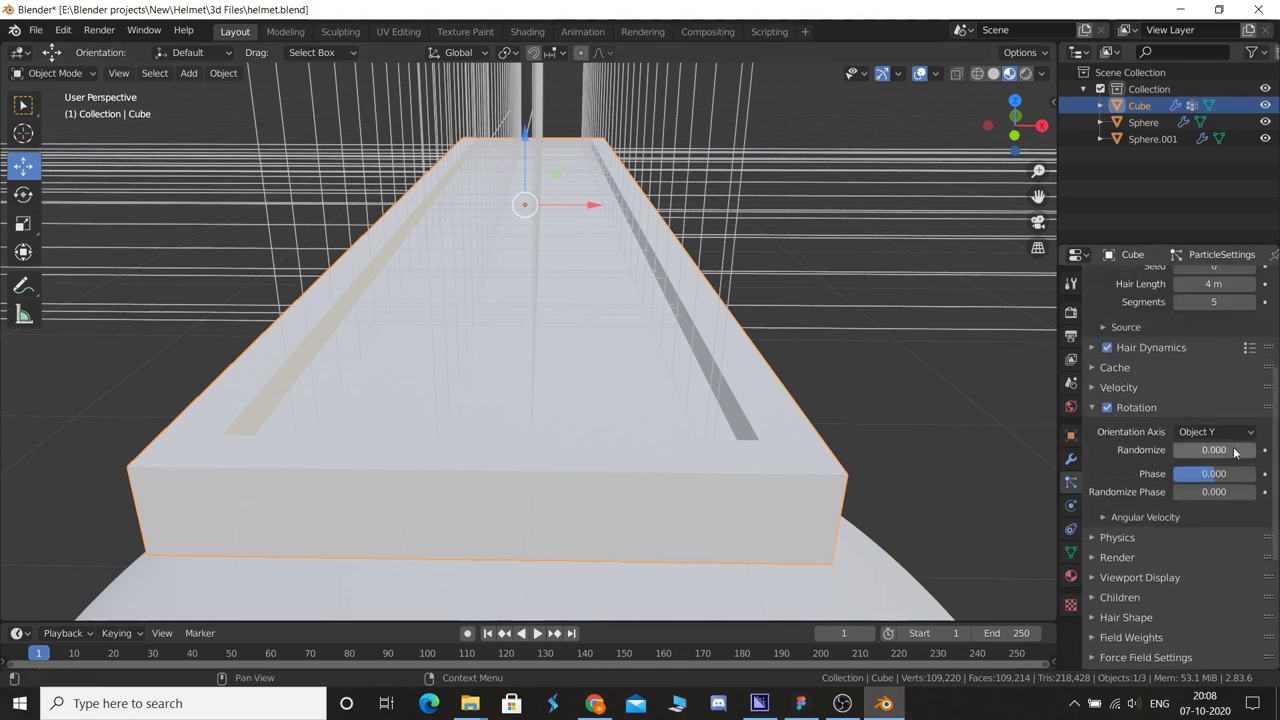
pyautogui.click(1230, 432)
pyautogui.click(1203, 559)
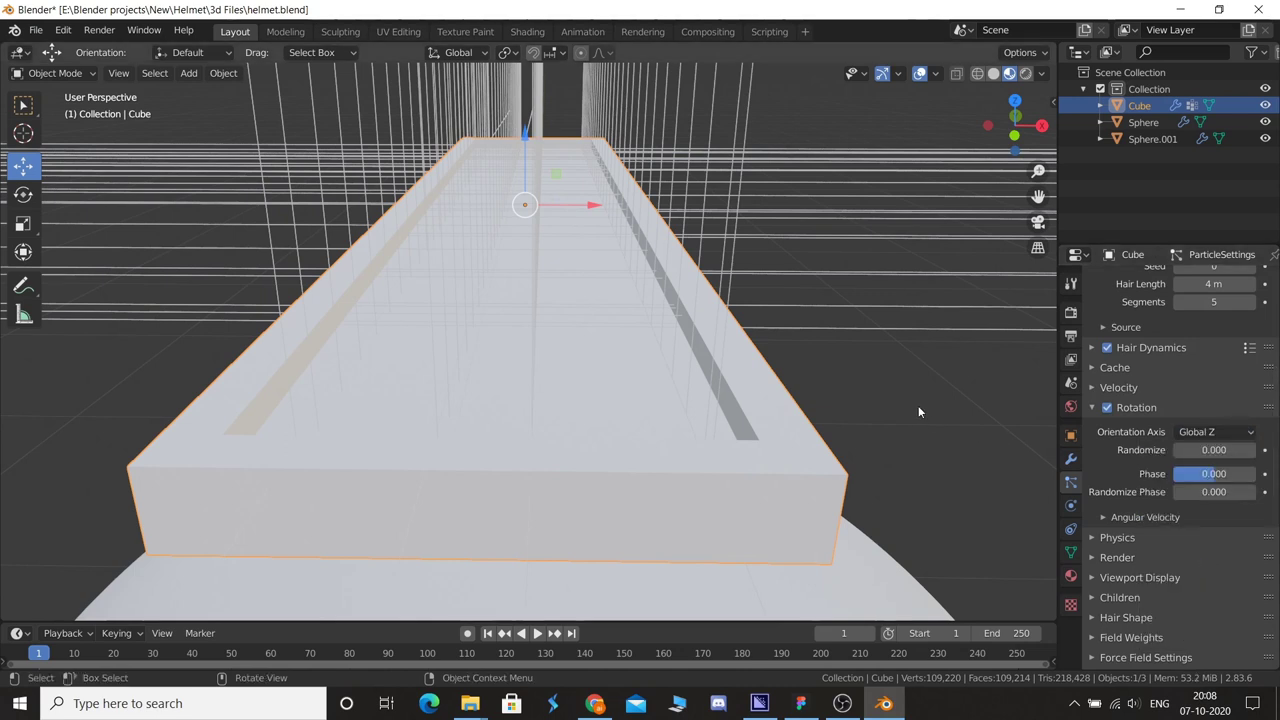
# - Shorten the hair length to 2 m
pyautogui.moveTo(915, 400)
pyautogui.mouseDown(button='middle')
pyautogui.moveTo(734, 377)
pyautogui.moveTo(672, 404)
pyautogui.moveTo(746, 406)
pyautogui.moveTo(563, 252)
pyautogui.mouseUp(button='middle')
pyautogui.scroll(-3, 746, 406)
pyautogui.click(563, 252)
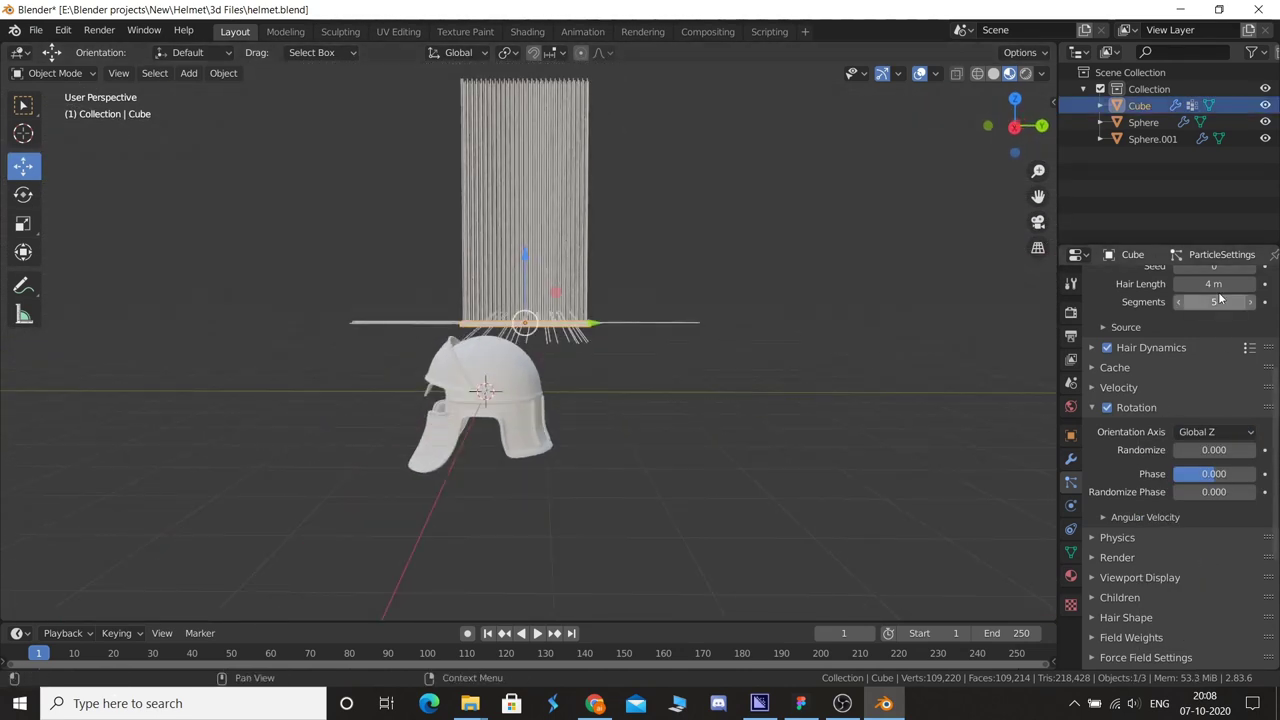
pyautogui.write('2')
pyautogui.press('Return')
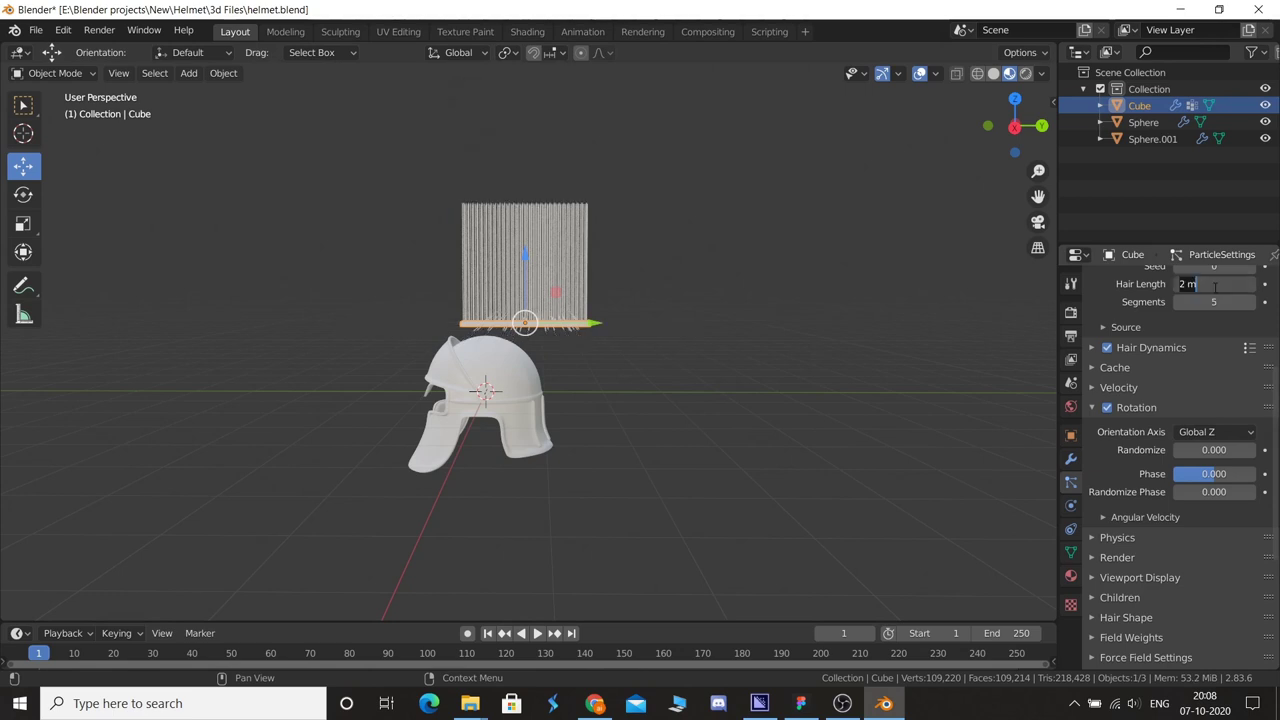
pyautogui.scroll(3, 665, 352)
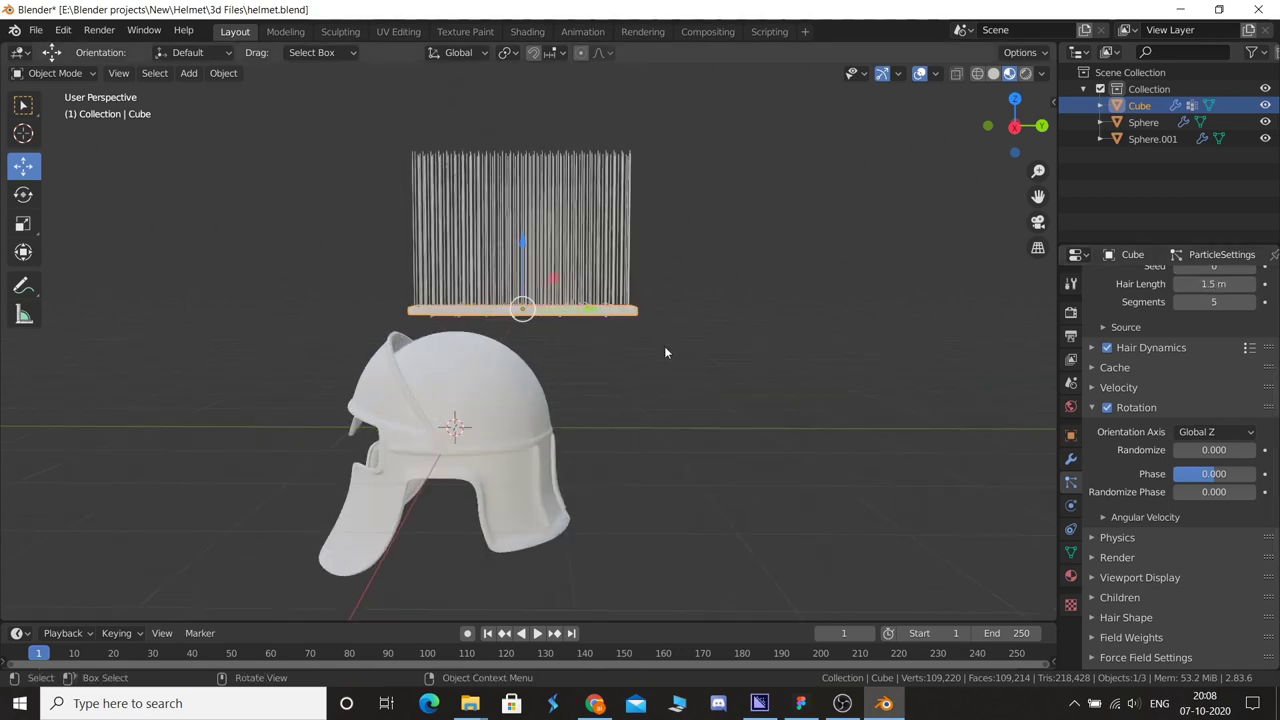
# - Add a Bezier curve and rotate it 90° about X in the front view
pyautogui.hotkey('shift', 'a')
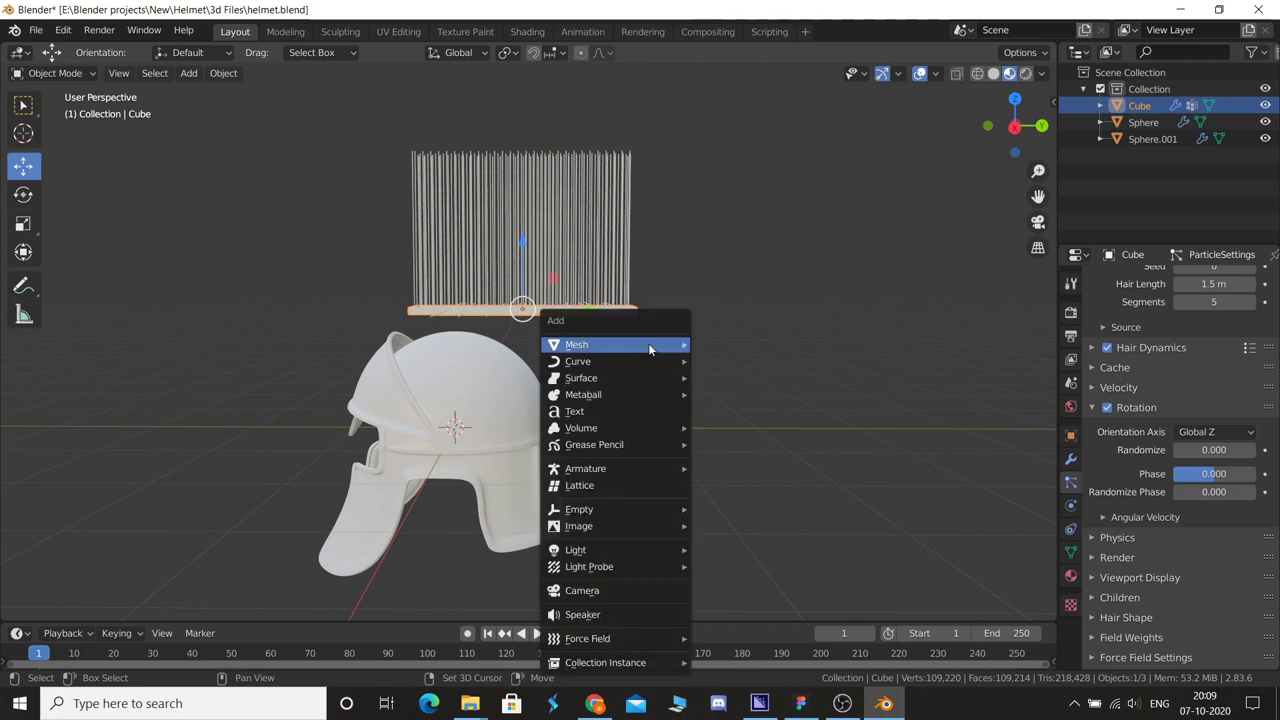
pyautogui.click(730, 362)
pyautogui.press('KP_1')
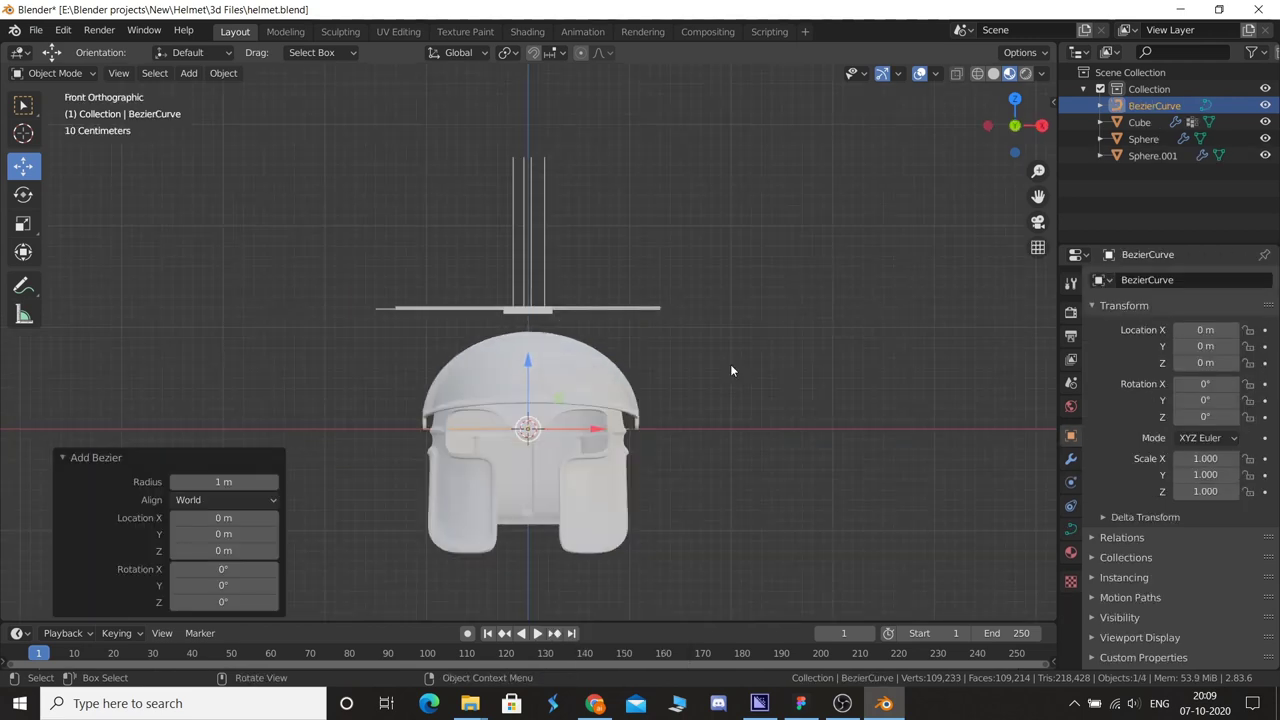
pyautogui.press('r')
pyautogui.press('x')
pyautogui.press('9')
pyautogui.press('0')
pyautogui.press('Return')
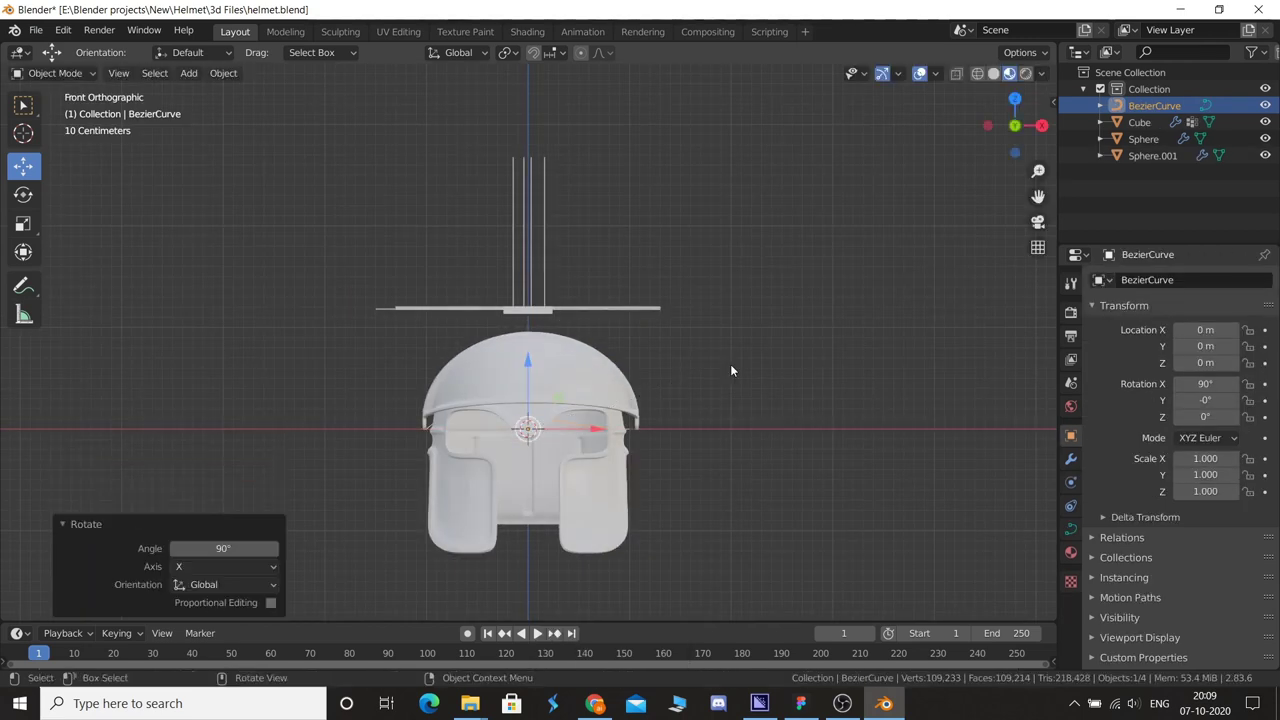
# - Turn the curve 90° about Z and move it up just under the hair strip
pyautogui.press('r')
pyautogui.press('z')
pyautogui.press('9')
pyautogui.press('0')
pyautogui.press('Return')
pyautogui.press('KP_3')
pyautogui.press('g')
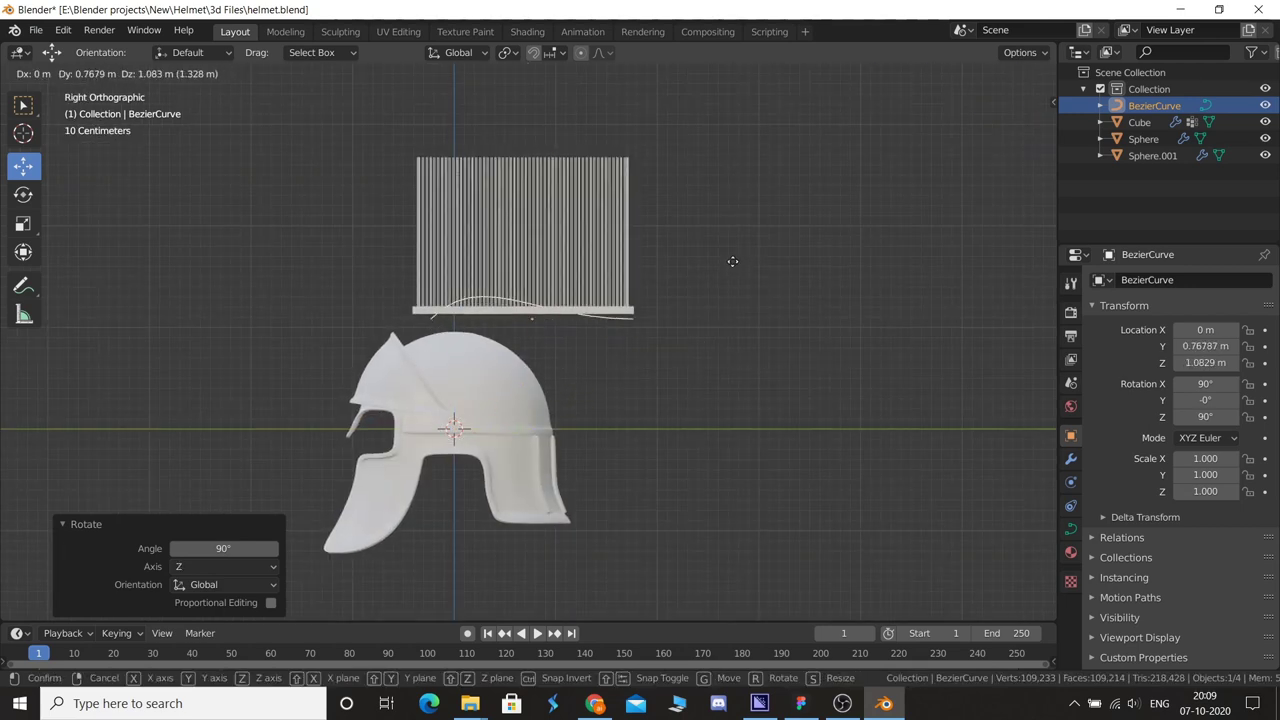
pyautogui.click(731, 266)
pyautogui.hotkey('shift', 'a')
pyautogui.press('Escape')
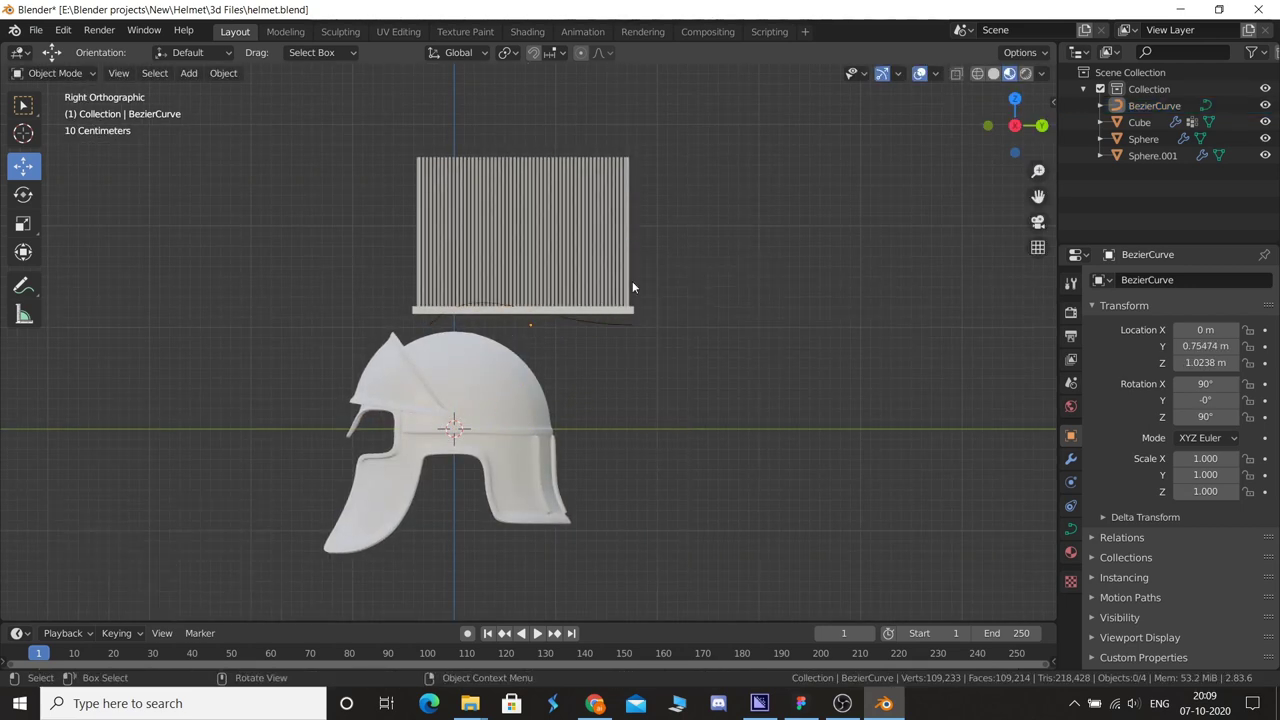
# - Apply all transforms to the curve and set its origin to geometry
pyautogui.hotkey('ctrl', 'a')
pyautogui.click(584, 325)
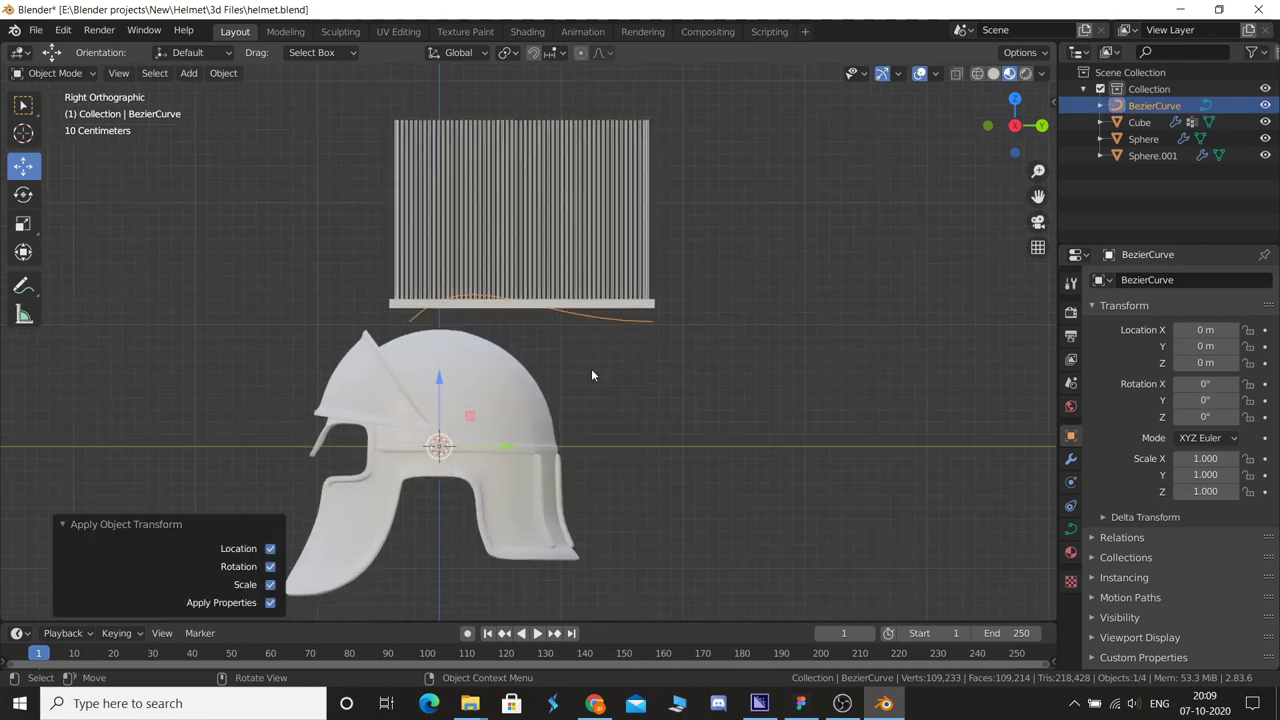
pyautogui.click(223, 73)
pyautogui.click(428, 126)
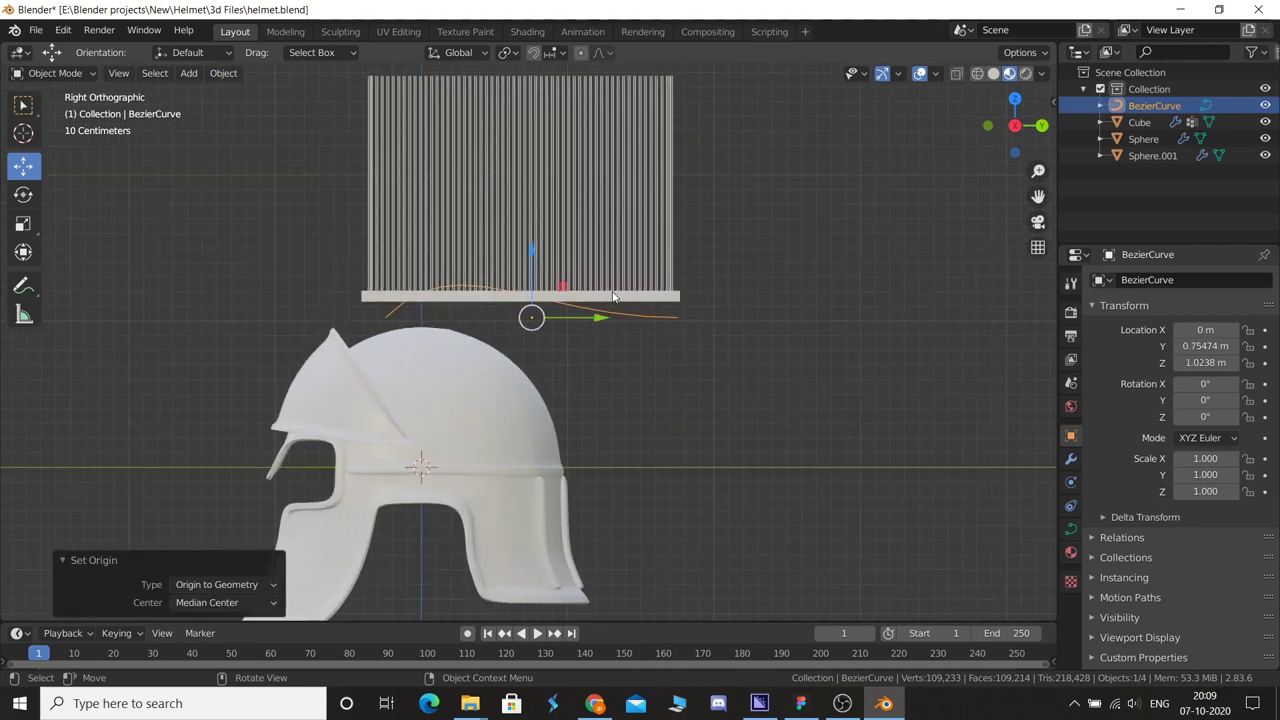
# - Move the Bezier curve up onto the strip's base, then select the strip
pyautogui.click(640, 298)
pyautogui.moveTo(652, 313); pyautogui.dragTo(605, 298)
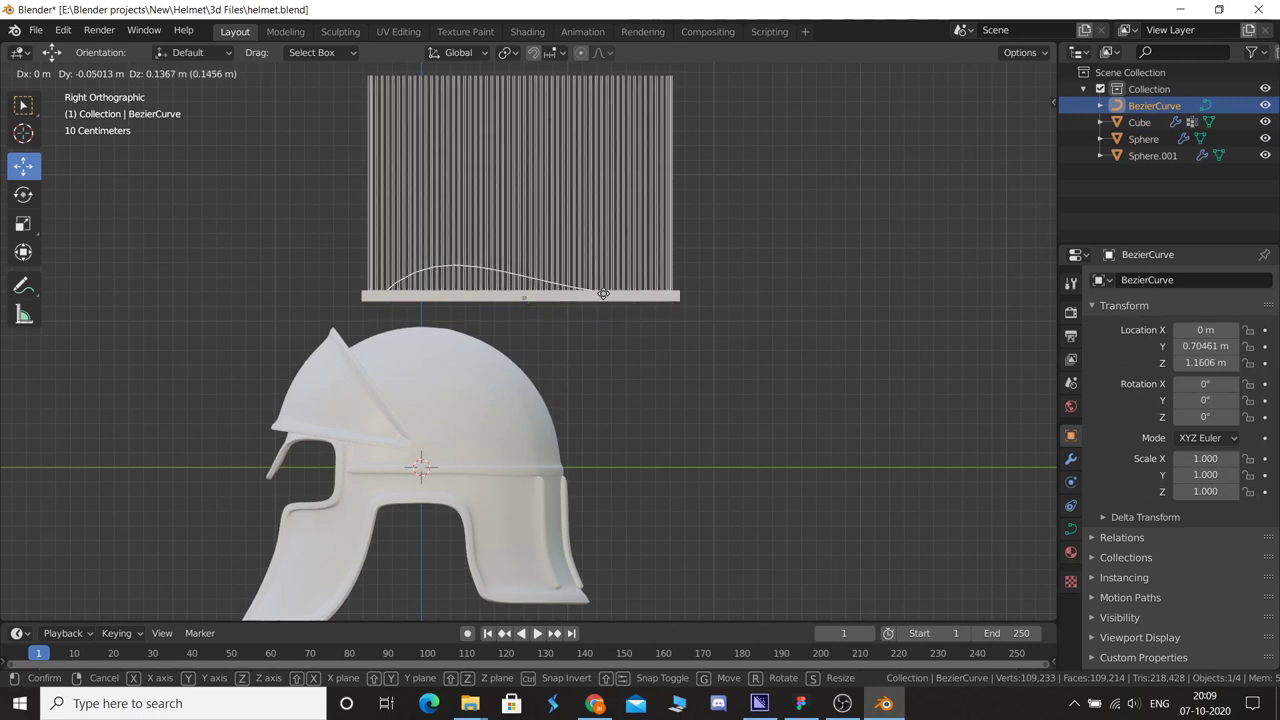
pyautogui.click(621, 301)
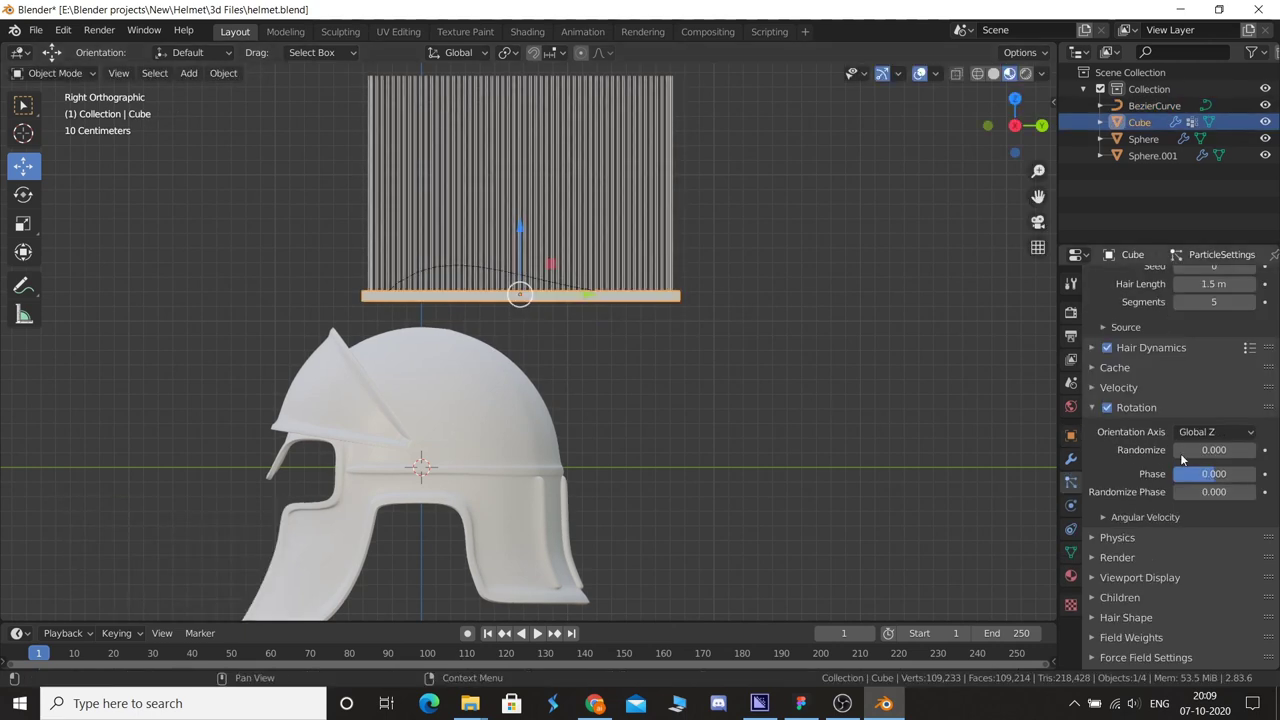
# - Add a Curve modifier to the strip with BezierCurve as its deforming object
pyautogui.click(1071, 458)
pyautogui.click(1150, 281)
pyautogui.click(1094, 352)
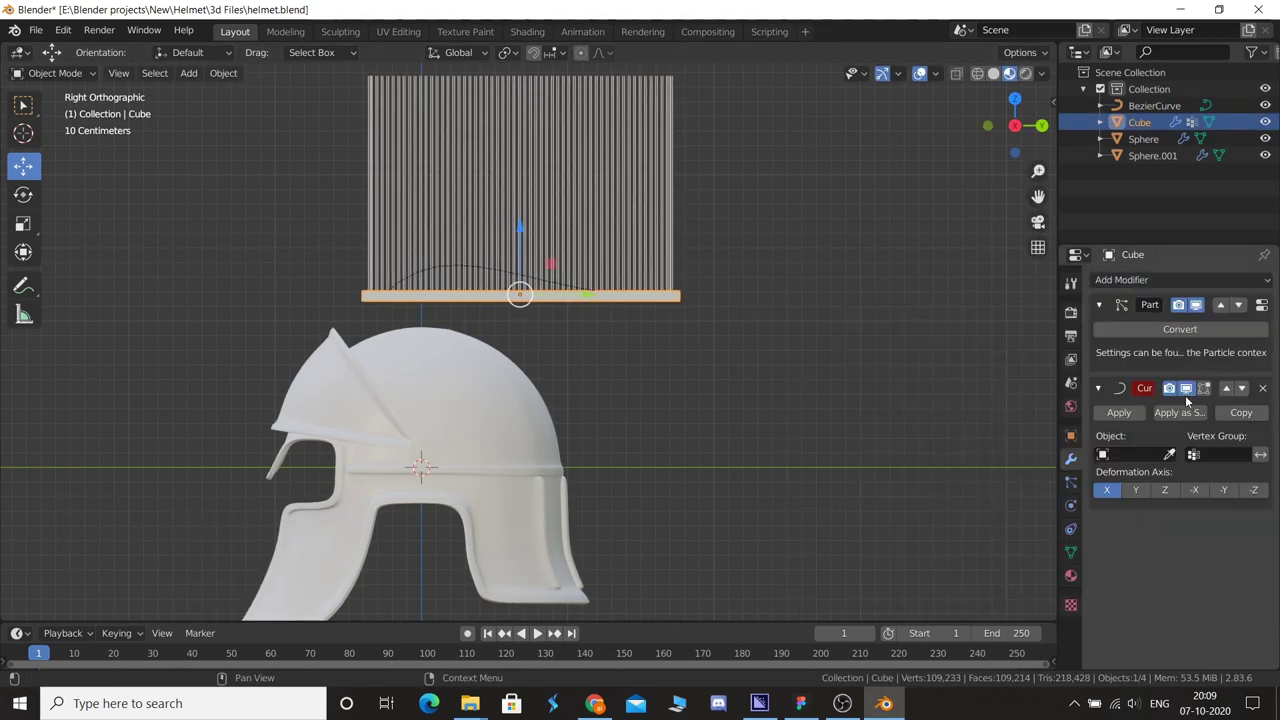
pyautogui.click(1142, 456)
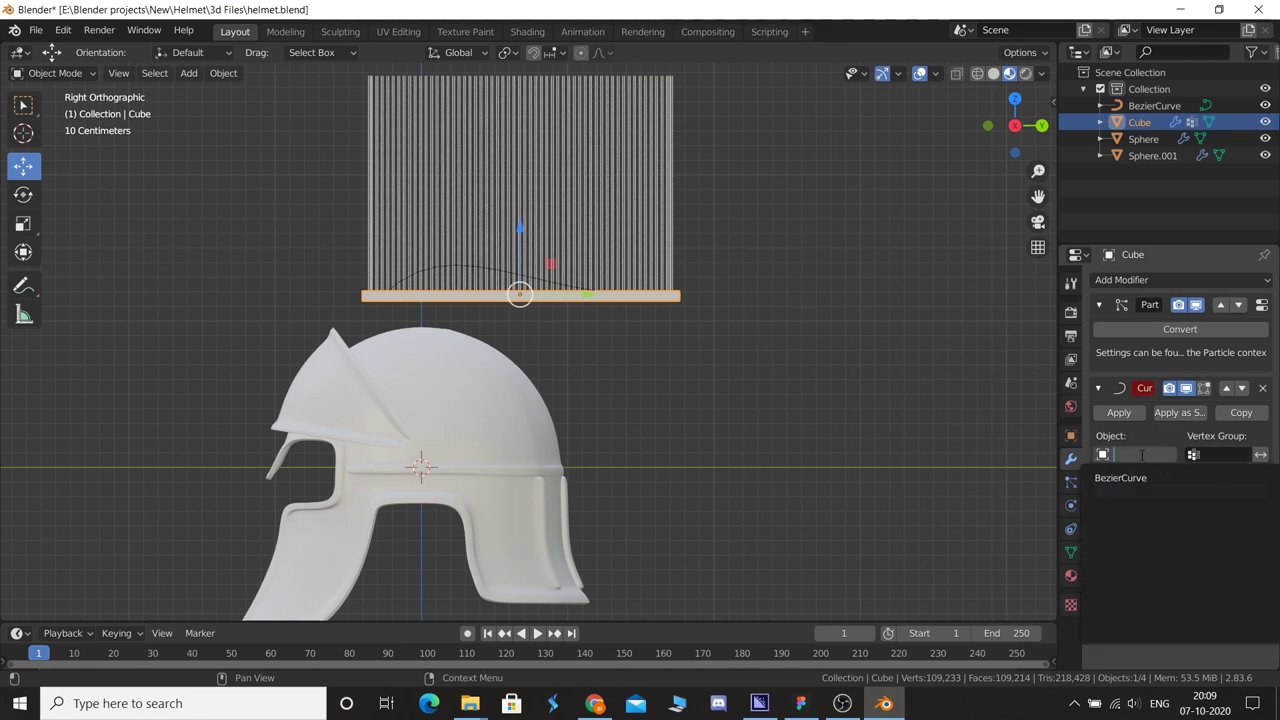
pyautogui.click(1143, 479)
pyautogui.moveTo(591, 300)
pyautogui.mouseDown()
pyautogui.moveTo(522, 311)
pyautogui.moveTo(567, 293)
pyautogui.mouseUp()
# - Rotate the strip 90° about Z so it follows the curve
pyautogui.click(571, 290)
pyautogui.moveTo(556, 342)
pyautogui.mouseDown(button='middle')
pyautogui.moveTo(669, 380)
pyautogui.moveTo(373, 391)
pyautogui.mouseUp(button='middle')
pyautogui.click(373, 391)
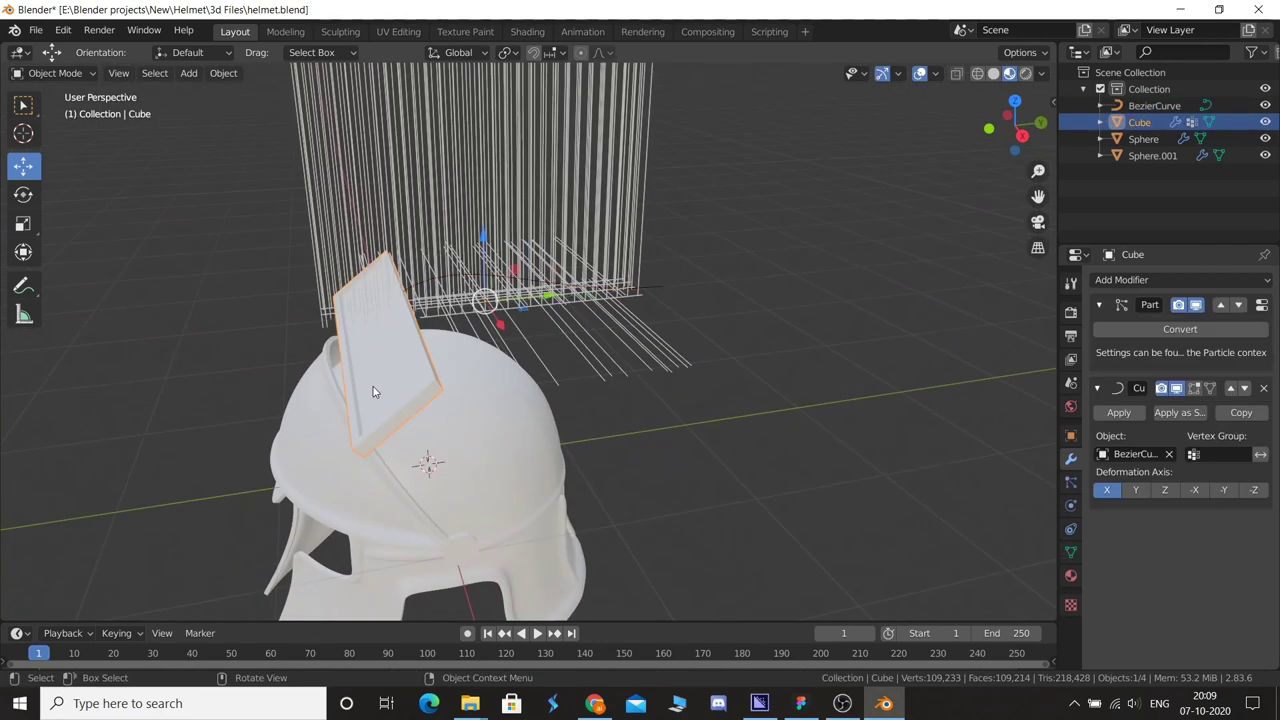
pyautogui.press('r')
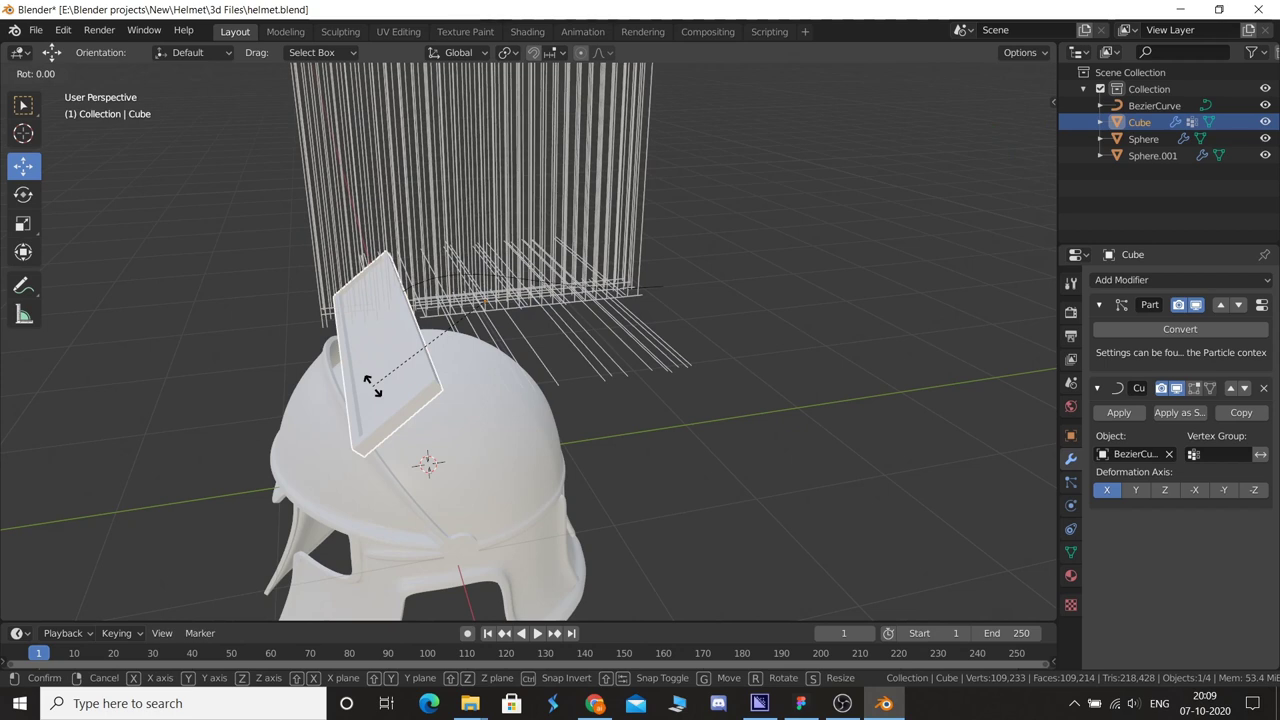
pyautogui.press('z')
pyautogui.press('9')
pyautogui.press('0')
pyautogui.press('Return')
# - Slide the bent strip along the curve and reposition the curve along the helmet's length
pyautogui.press('KP_3')
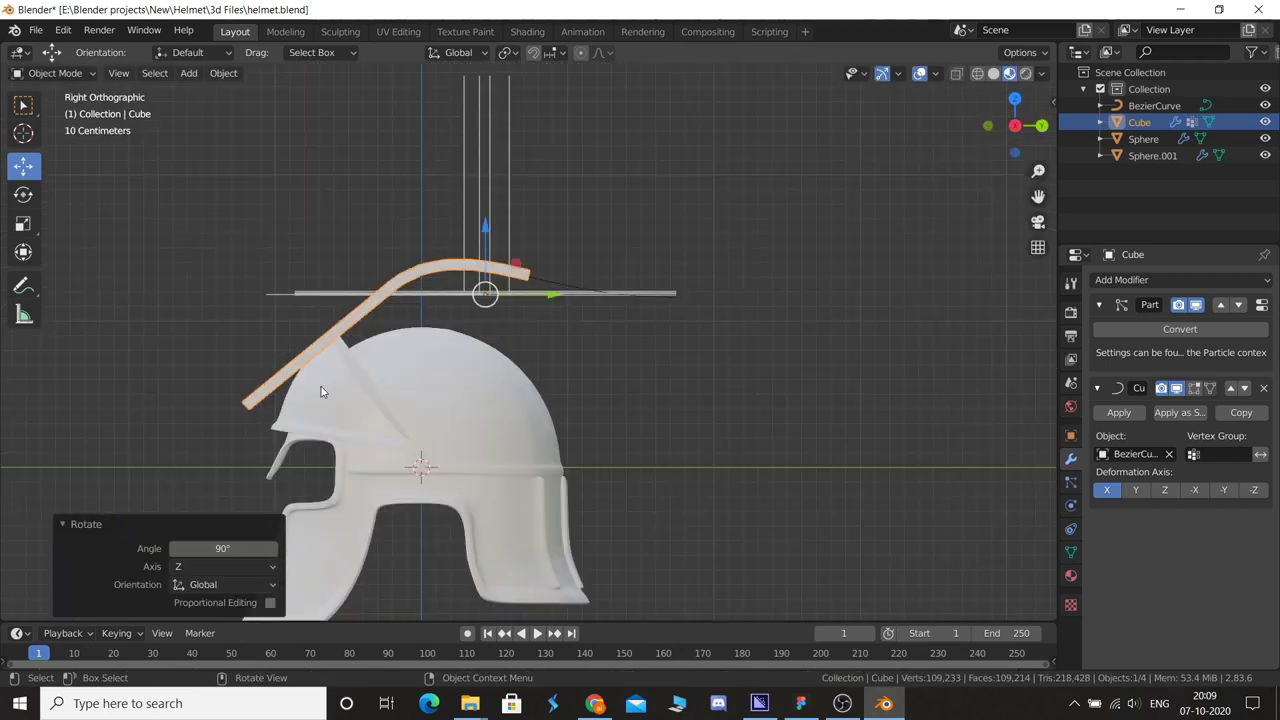
pyautogui.moveTo(558, 298); pyautogui.dragTo(604, 325)
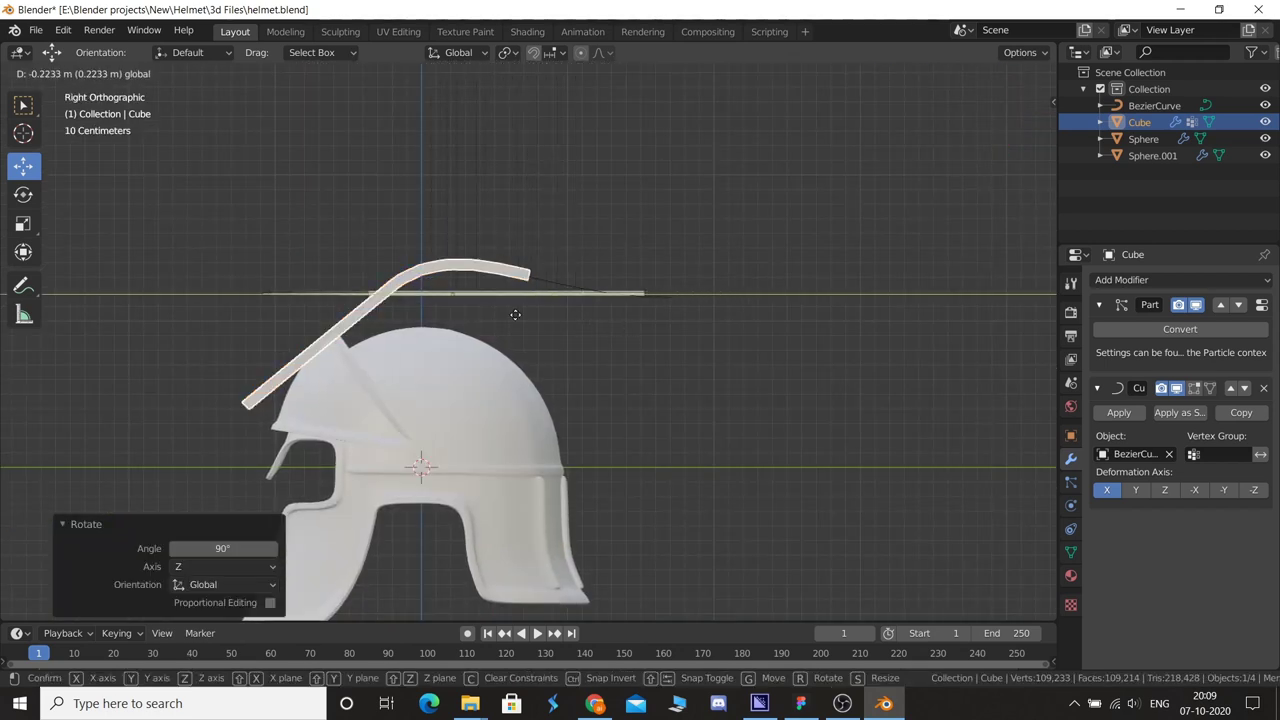
pyautogui.moveTo(515, 314); pyautogui.dragTo(517, 272)
pyautogui.moveTo(517, 272)
pyautogui.mouseDown(button='middle')
pyautogui.moveTo(572, 376)
pyautogui.moveTo(557, 380)
pyautogui.mouseUp(button='middle')
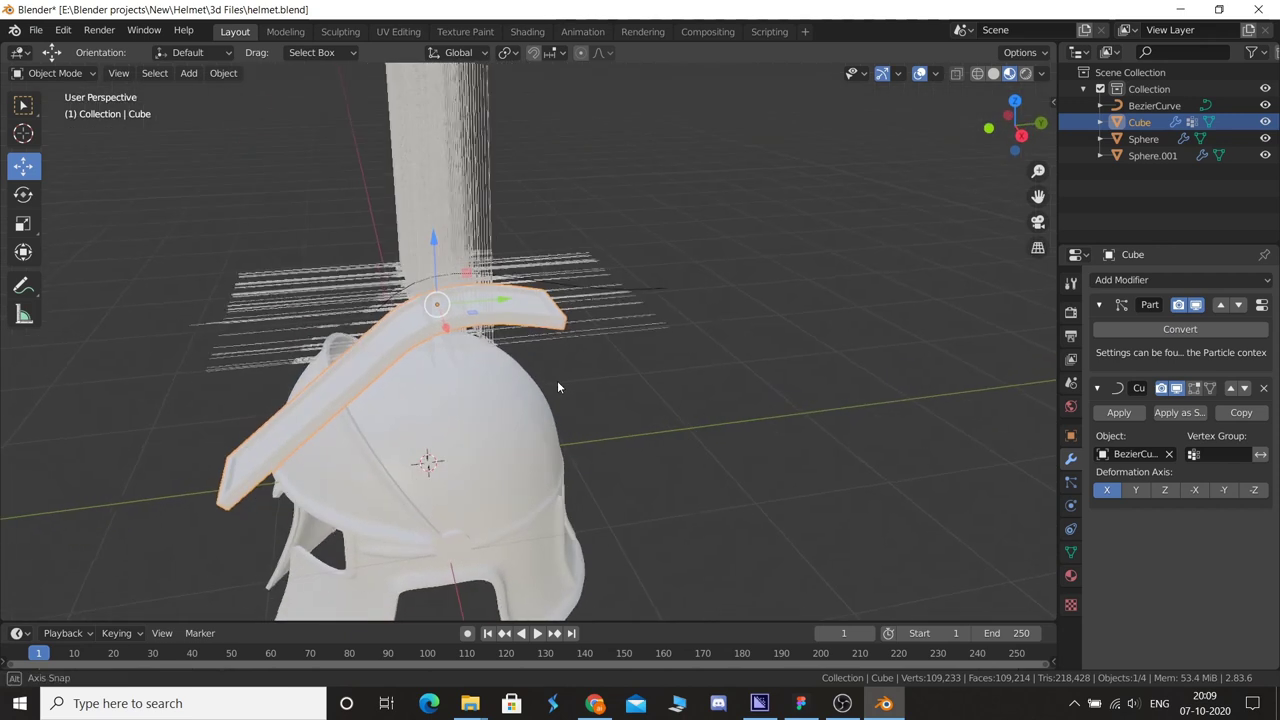
pyautogui.moveTo(500, 300); pyautogui.dragTo(518, 305)
pyautogui.click(636, 293)
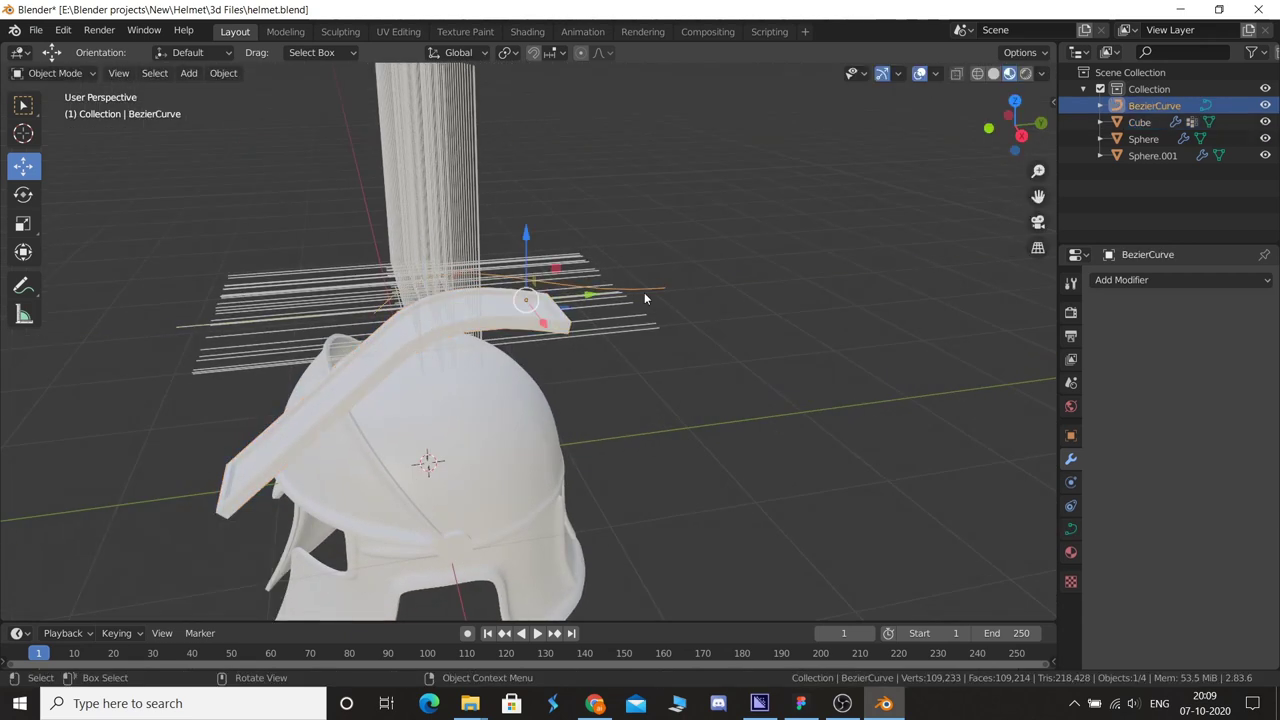
pyautogui.press('KP_1')
pyautogui.press('KP_3')
pyautogui.moveTo(600, 295); pyautogui.dragTo(658, 320)
# - Move the Curve modifier above the Particle System so the hair follows the bend
pyautogui.click(493, 270)
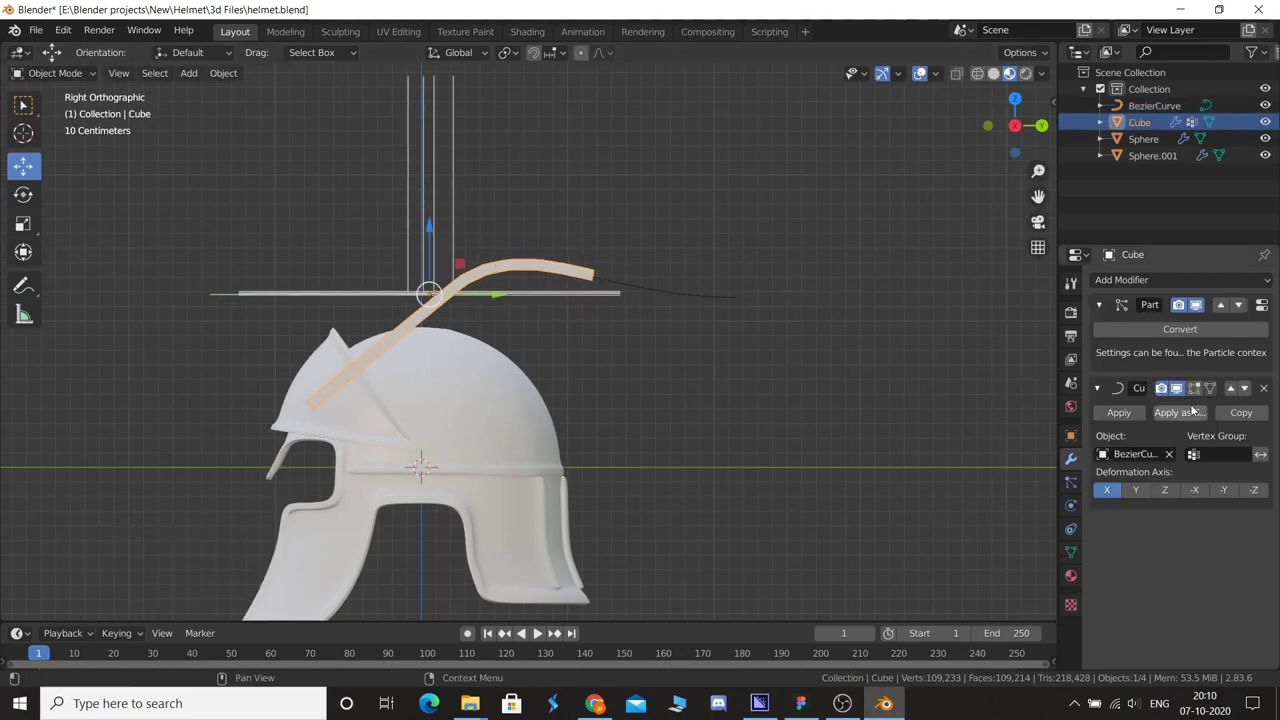
pyautogui.click(1231, 390)
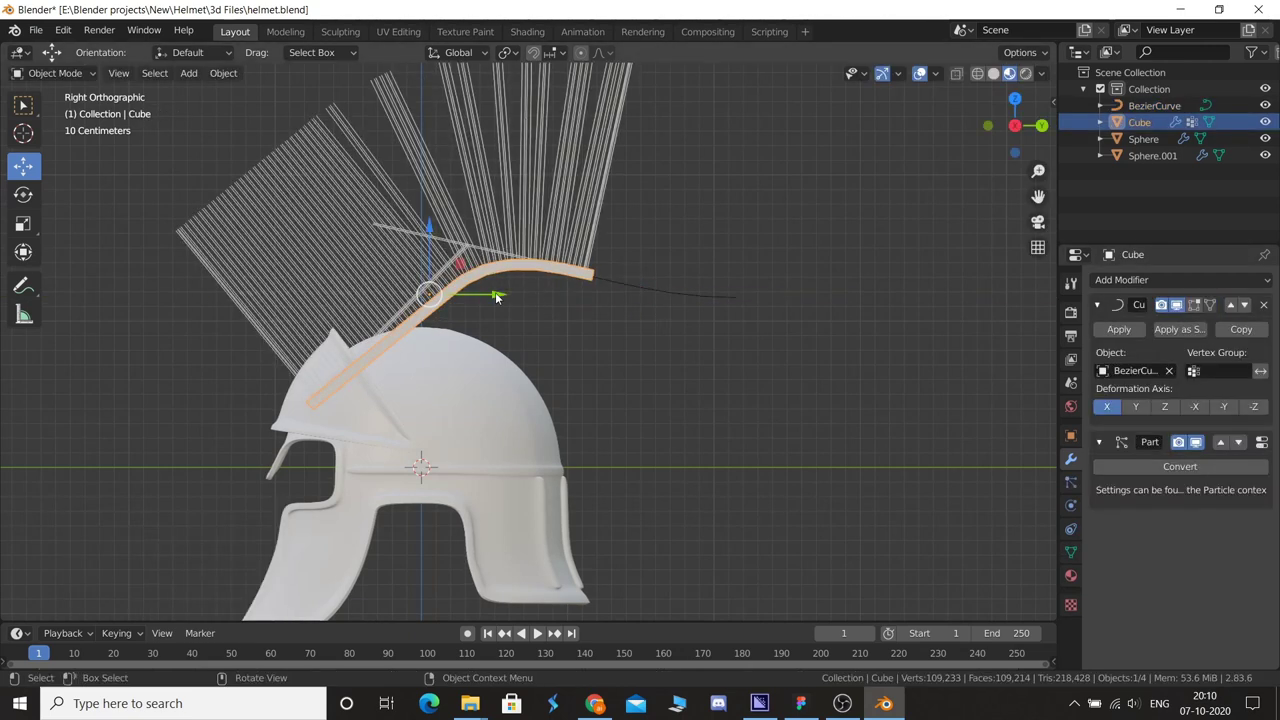
pyautogui.moveTo(495, 292)
pyautogui.mouseDown()
pyautogui.moveTo(538, 307)
pyautogui.moveTo(547, 294)
pyautogui.mouseUp()
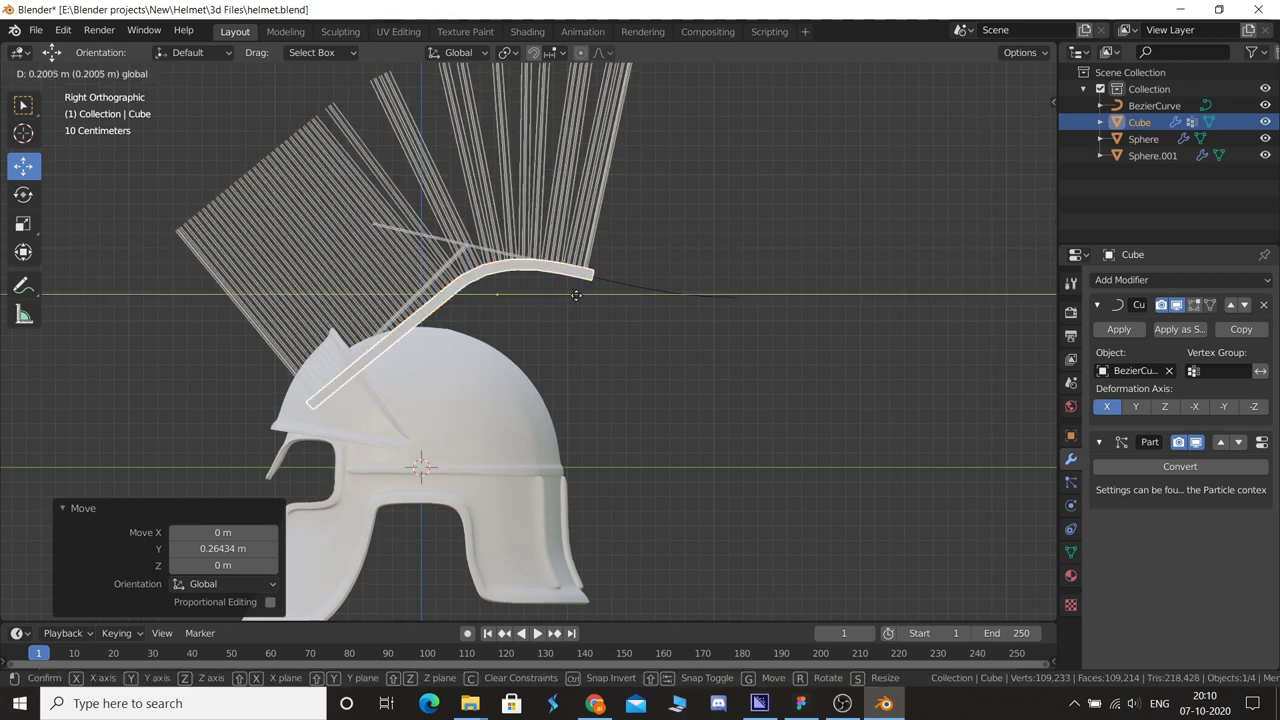
pyautogui.press('Tab')
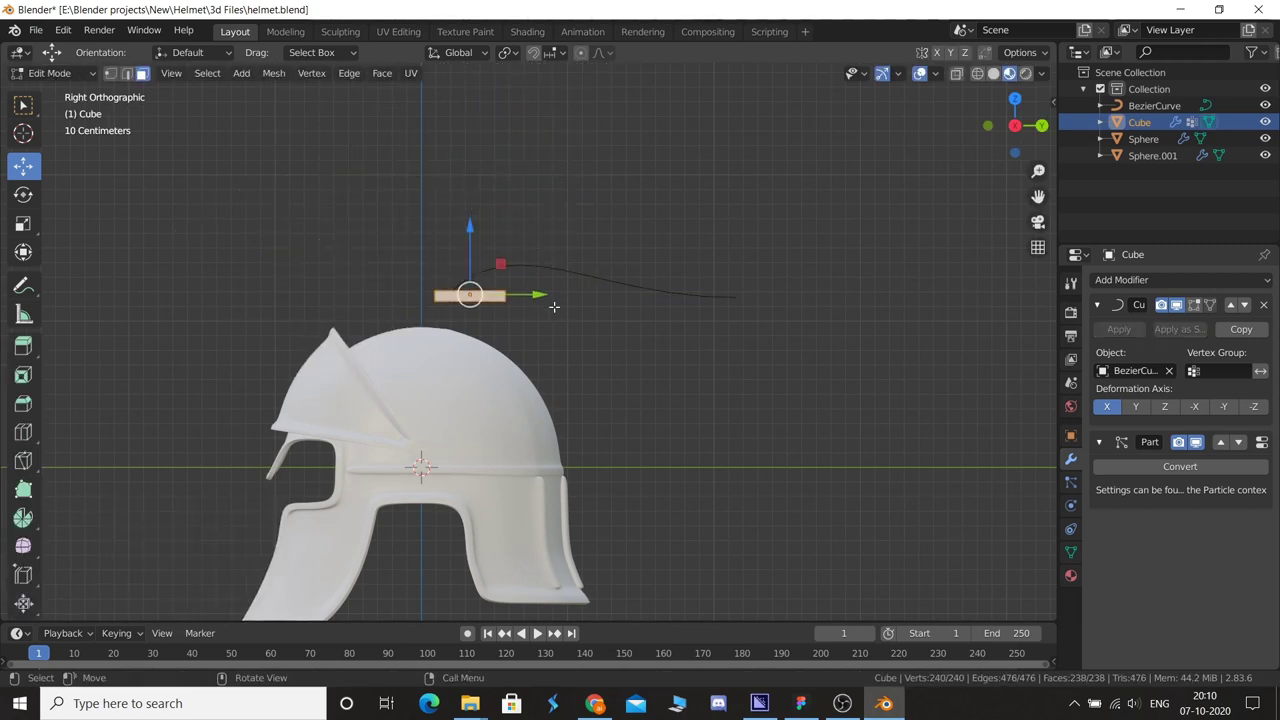
pyautogui.moveTo(540, 294)
pyautogui.mouseDown(button='middle')
pyautogui.moveTo(549, 328)
pyautogui.moveTo(703, 323)
pyautogui.moveTo(664, 290)
pyautogui.moveTo(623, 363)
pyautogui.moveTo(631, 334)
pyautogui.mouseUp(button='middle')
pyautogui.press('Tab')
# - Check the bend from the top view and reselect the strip
pyautogui.click(588, 221)
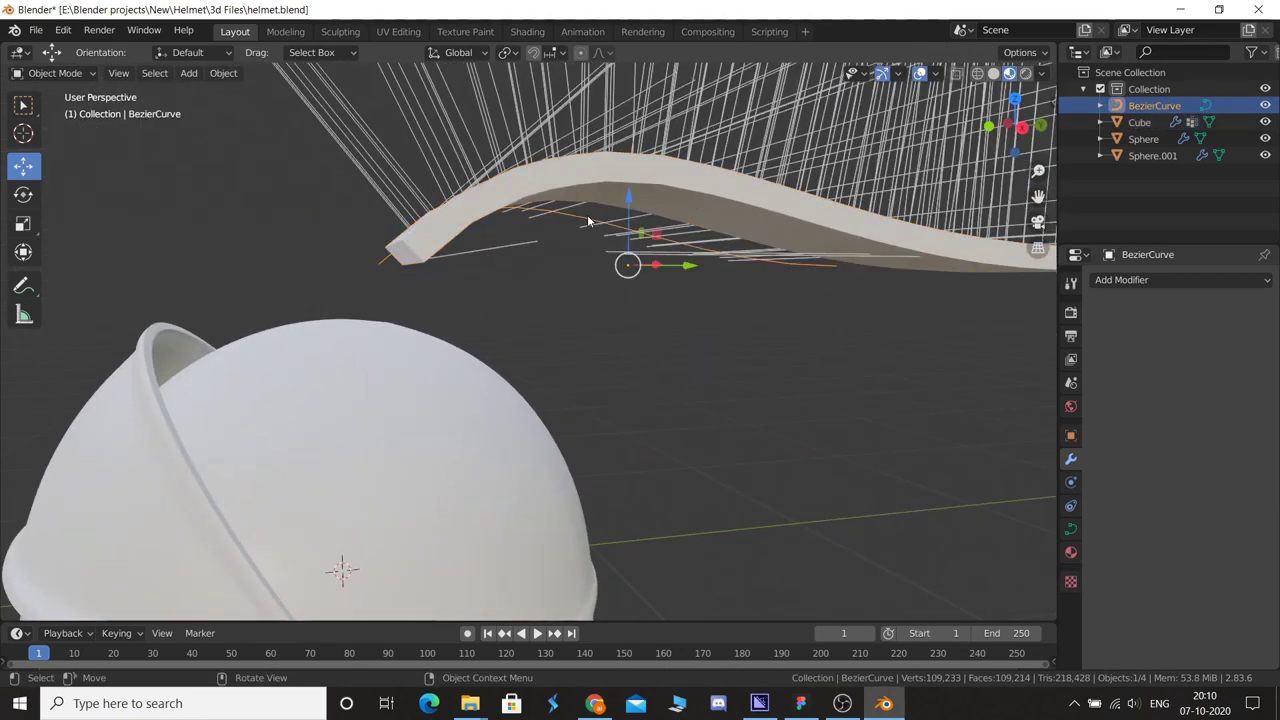
pyautogui.press('KP_7')
pyautogui.scroll(-3, 600, 280)
pyautogui.click(608, 212)
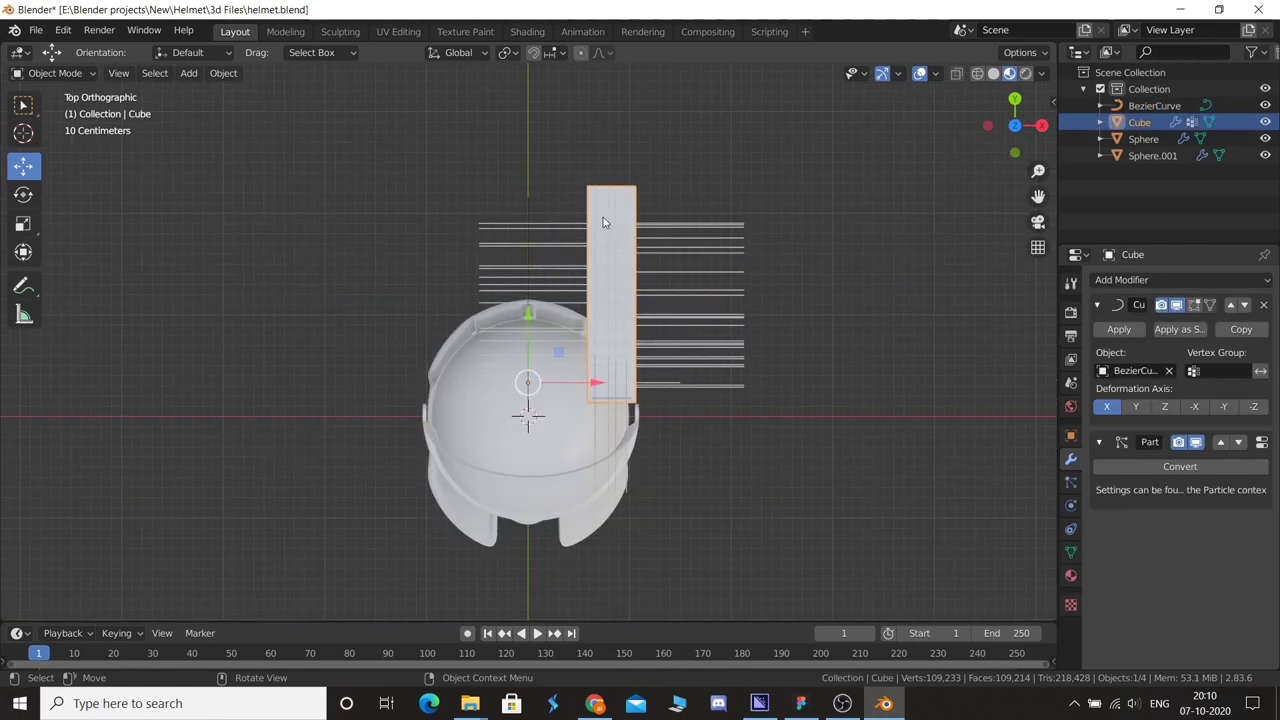
# - Slide the strip's mesh along the curve so it extends forward
pyautogui.press('Tab')
pyautogui.press('g')
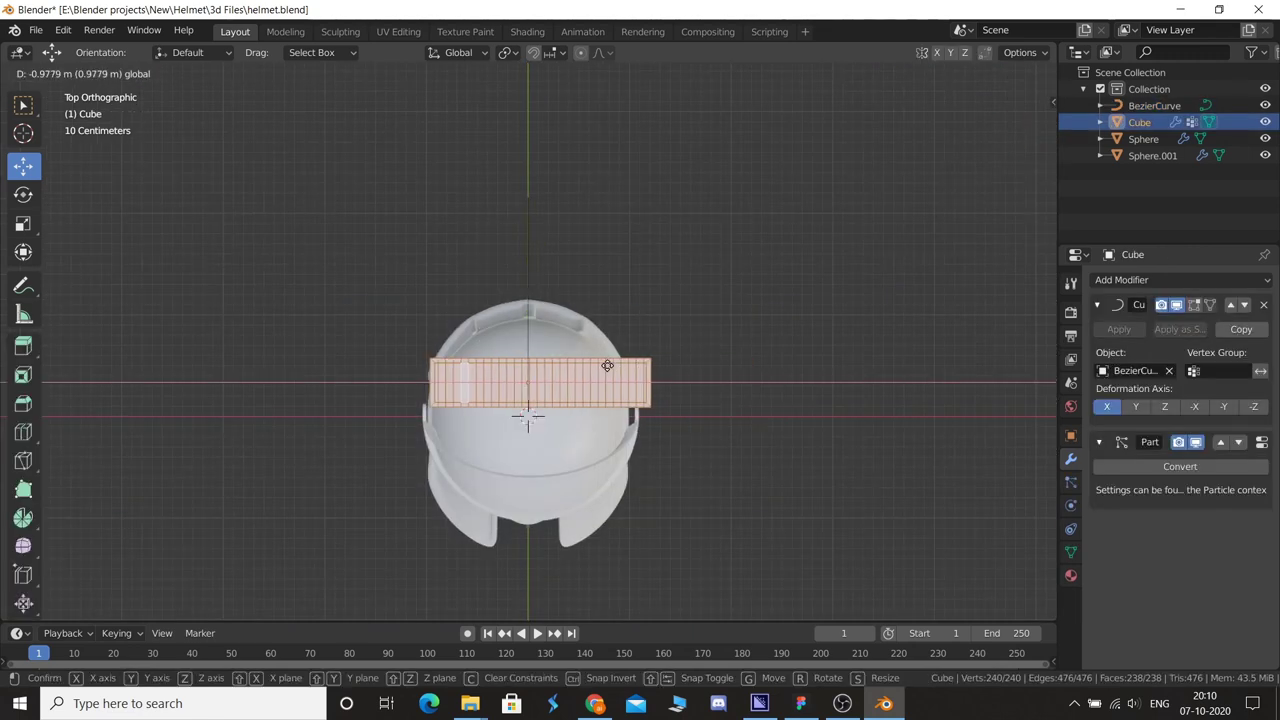
pyautogui.press('Escape')
pyautogui.press('Tab')
pyautogui.press('Tab')
pyautogui.press('g')
pyautogui.press('Escape')
pyautogui.press('Tab')
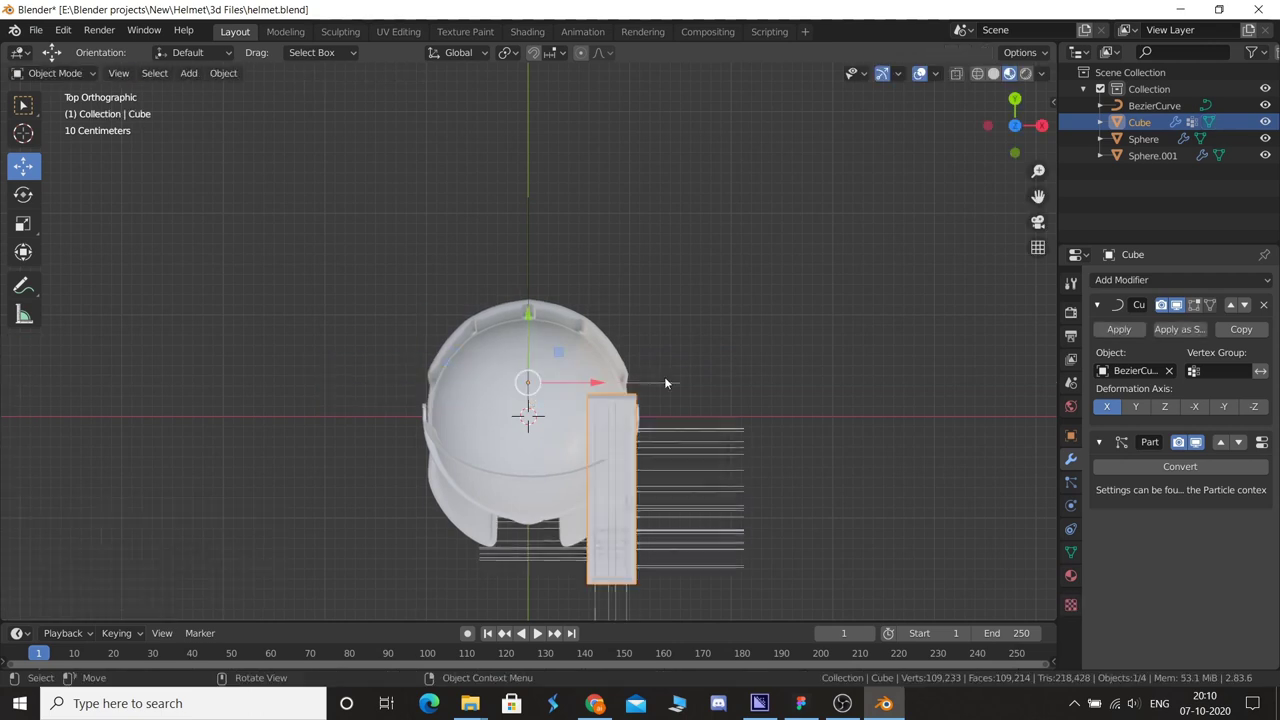
# - Move the strip and Bezier curve together -0.81381 m in X to centre them over the helmet
pyautogui.press('Tab')
pyautogui.press('g')
pyautogui.click(640, 382)
pyautogui.press('Tab')
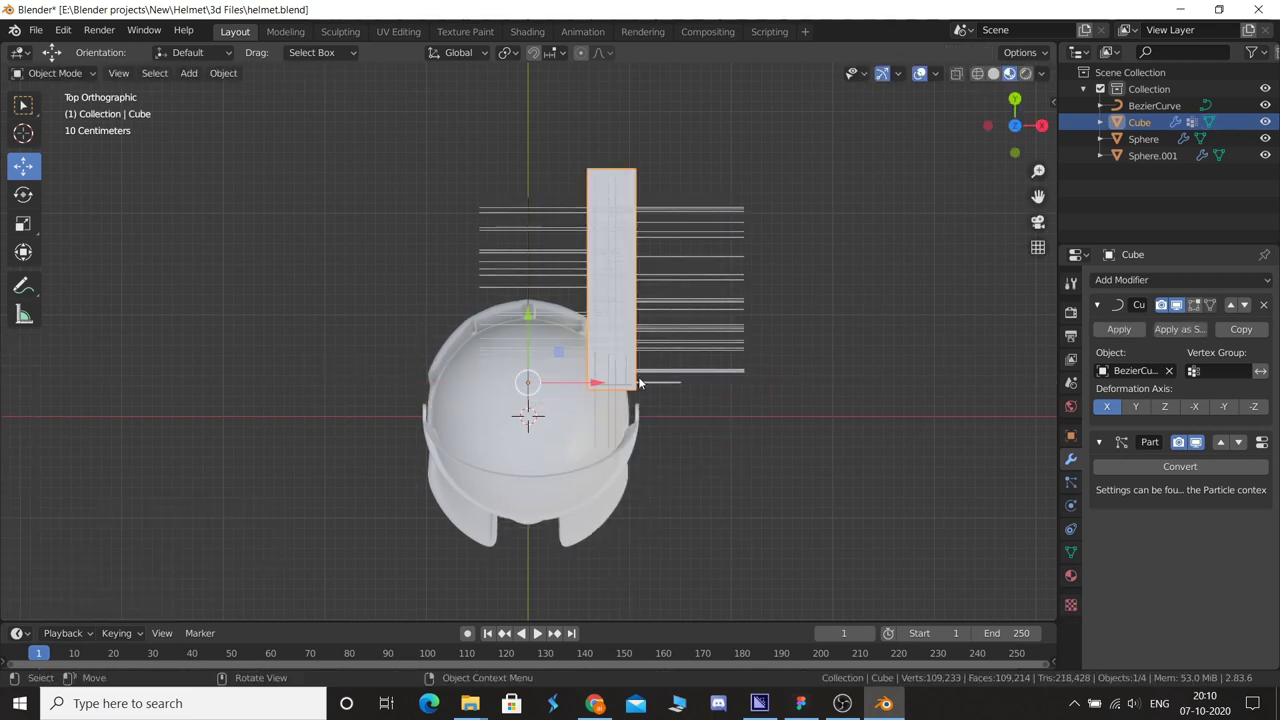
pyautogui.keyDown('shift'); pyautogui.click(590, 342); pyautogui.keyUp('shift')
pyautogui.press('g')
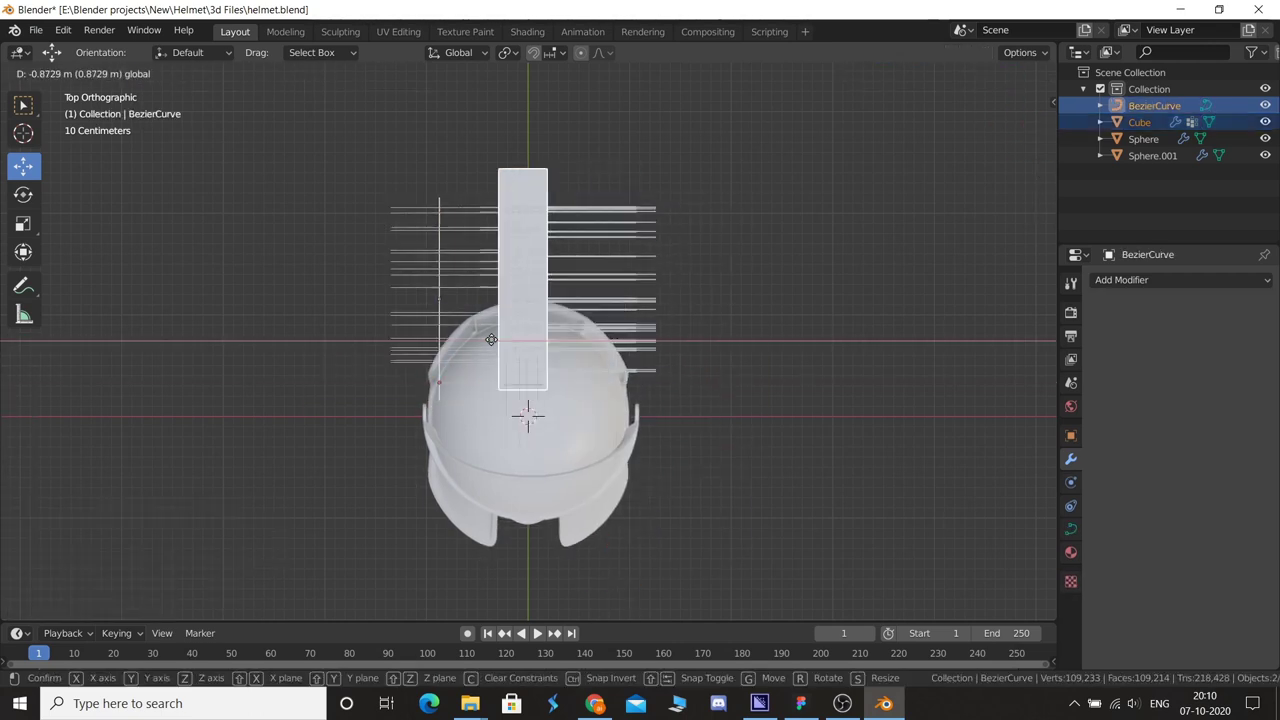
pyautogui.click(497, 335)
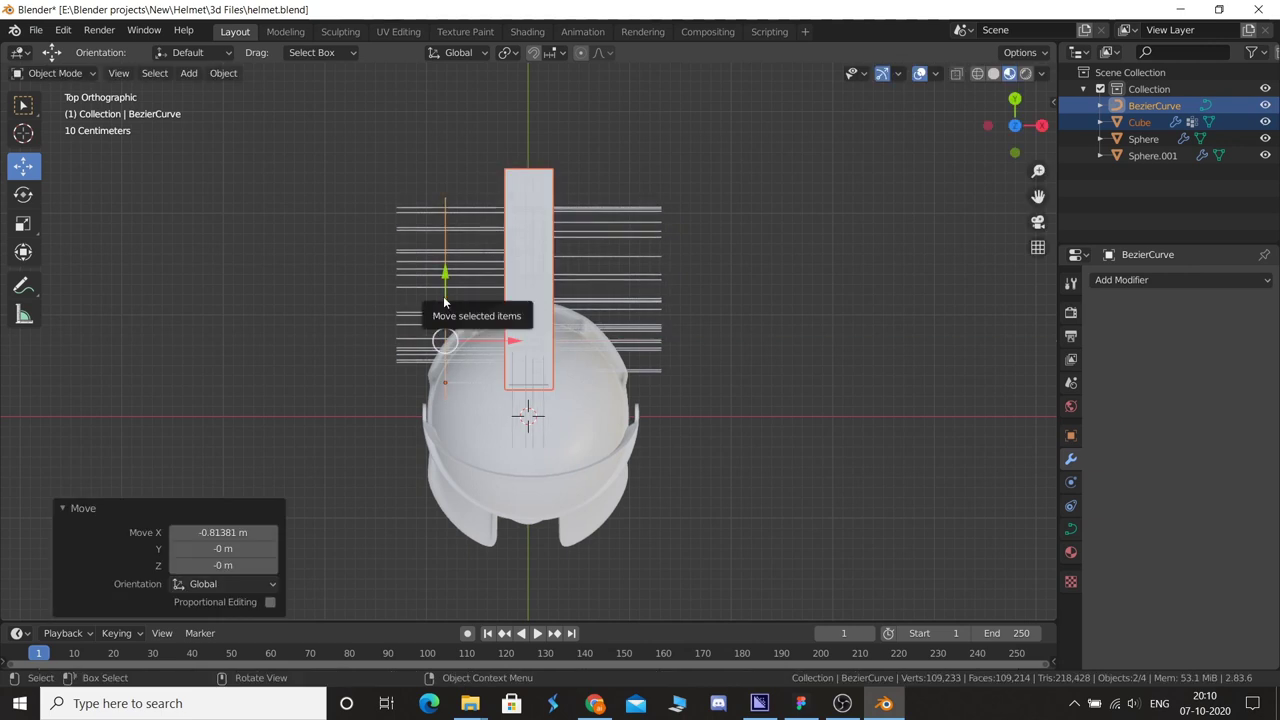
# - Select the Bezier curve and inspect the hair crest from the side view
pyautogui.click(445, 300)
pyautogui.press('KP_3')
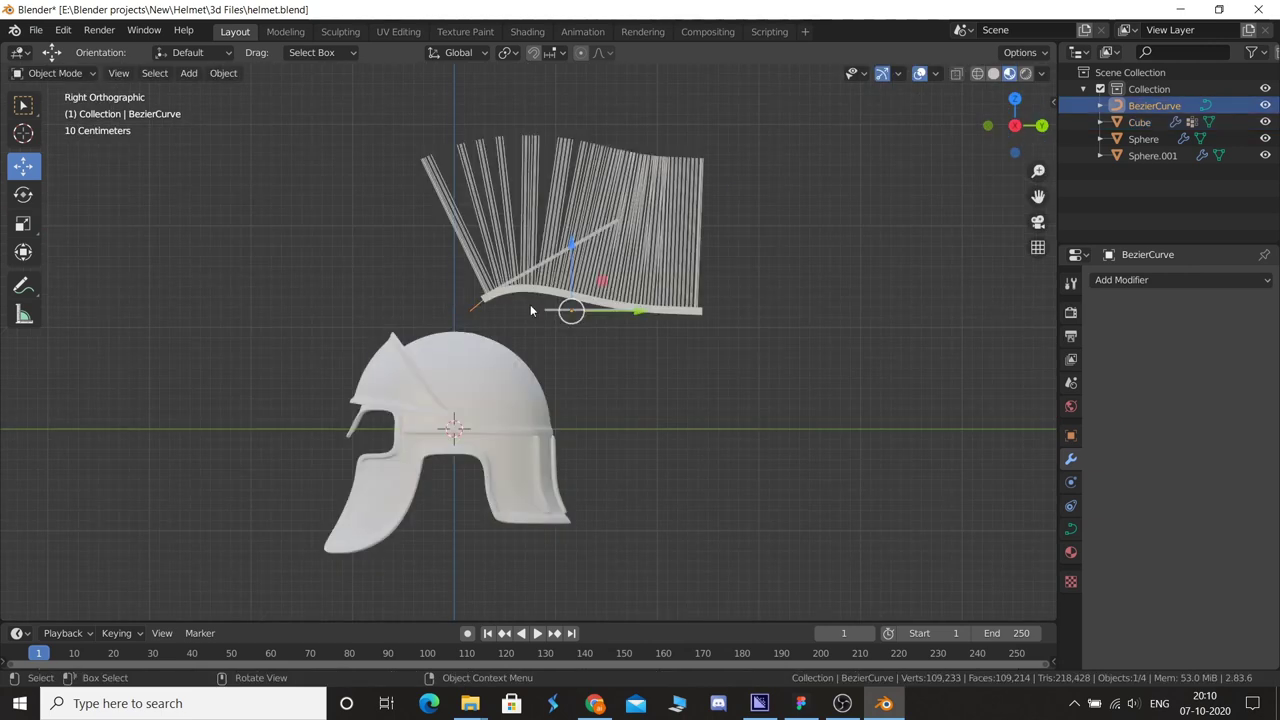
pyautogui.scroll(2, 631, 323)
pyautogui.moveTo(554, 298)
pyautogui.mouseDown(button='middle')
pyautogui.moveTo(657, 353)
pyautogui.moveTo(580, 337)
pyautogui.mouseUp(button='middle')
# - Shift the curve points forward, then drop the rear control point behind the helmet and tilt its handle
pyautogui.press('Tab')
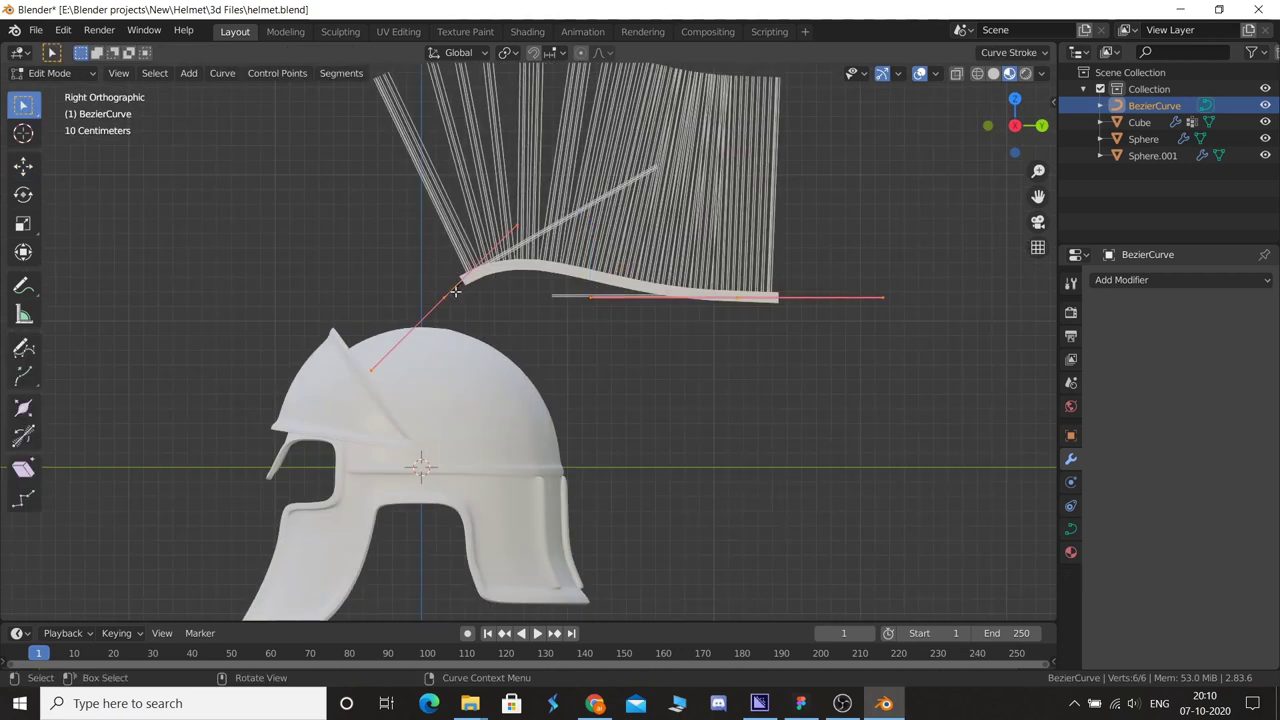
pyautogui.press('g')
pyautogui.click(743, 306)
pyautogui.click(736, 297)
pyautogui.press('g')
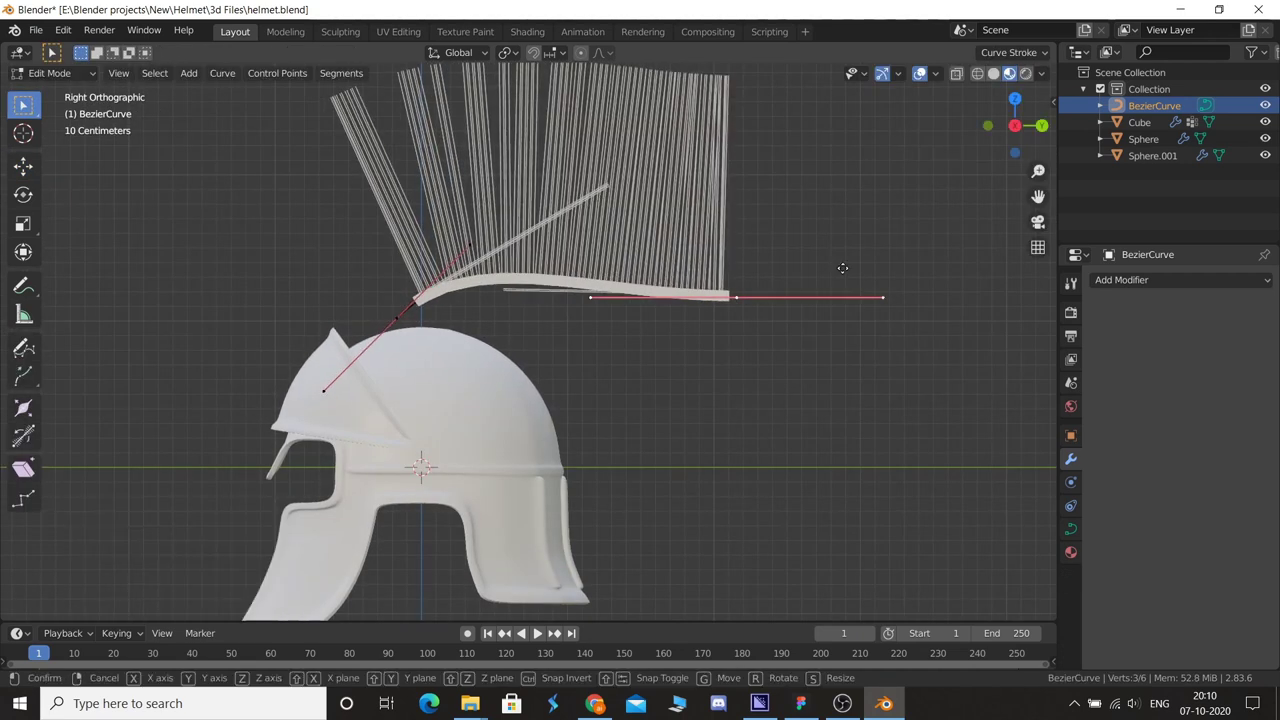
pyautogui.click(812, 336)
pyautogui.press('r')
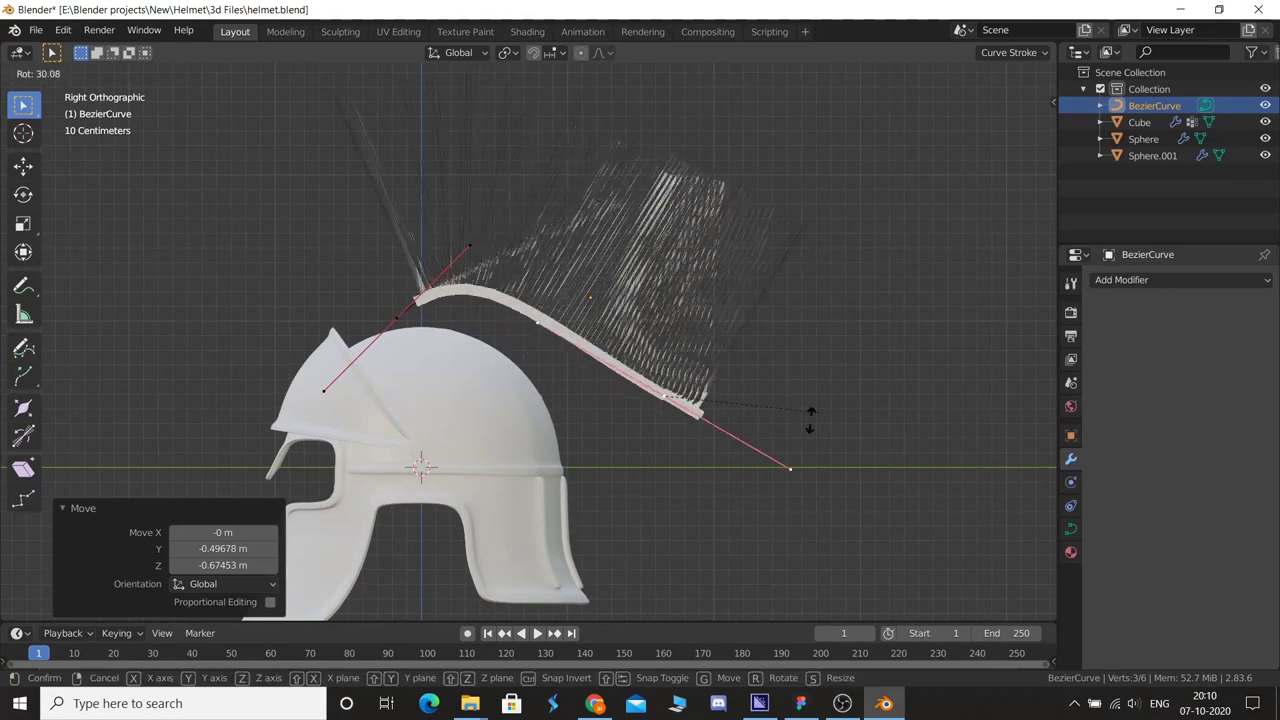
pyautogui.click(722, 479)
pyautogui.press('g')
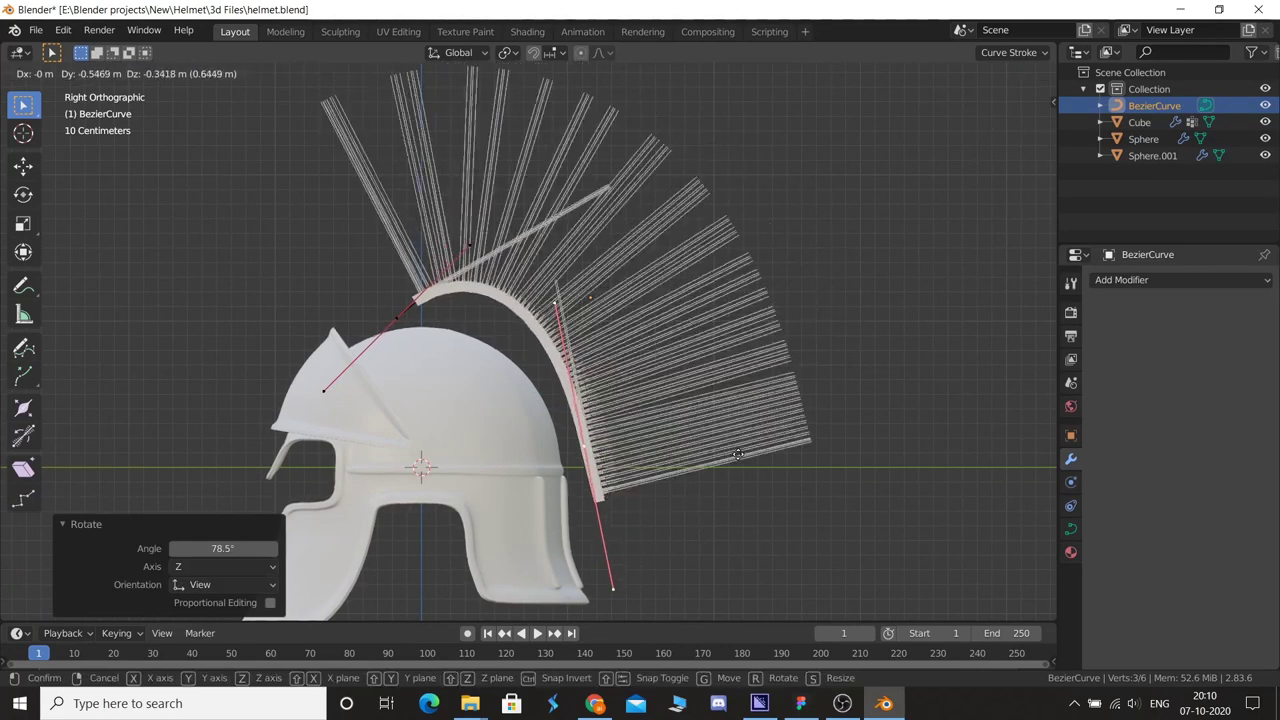
pyautogui.click(740, 469)
# - Keep rotating and repositioning the rear control point until the strip arches over the crown, checked from the right side
pyautogui.press('r')
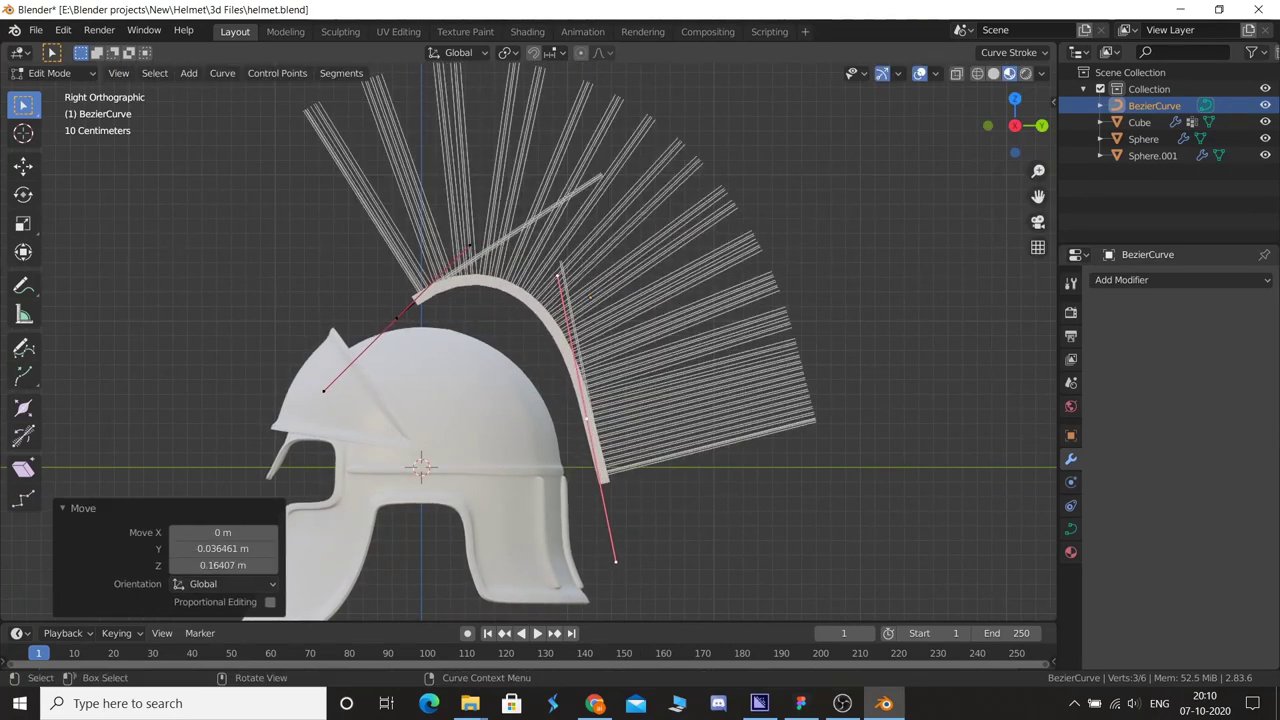
pyautogui.click(688, 530)
pyautogui.press('g')
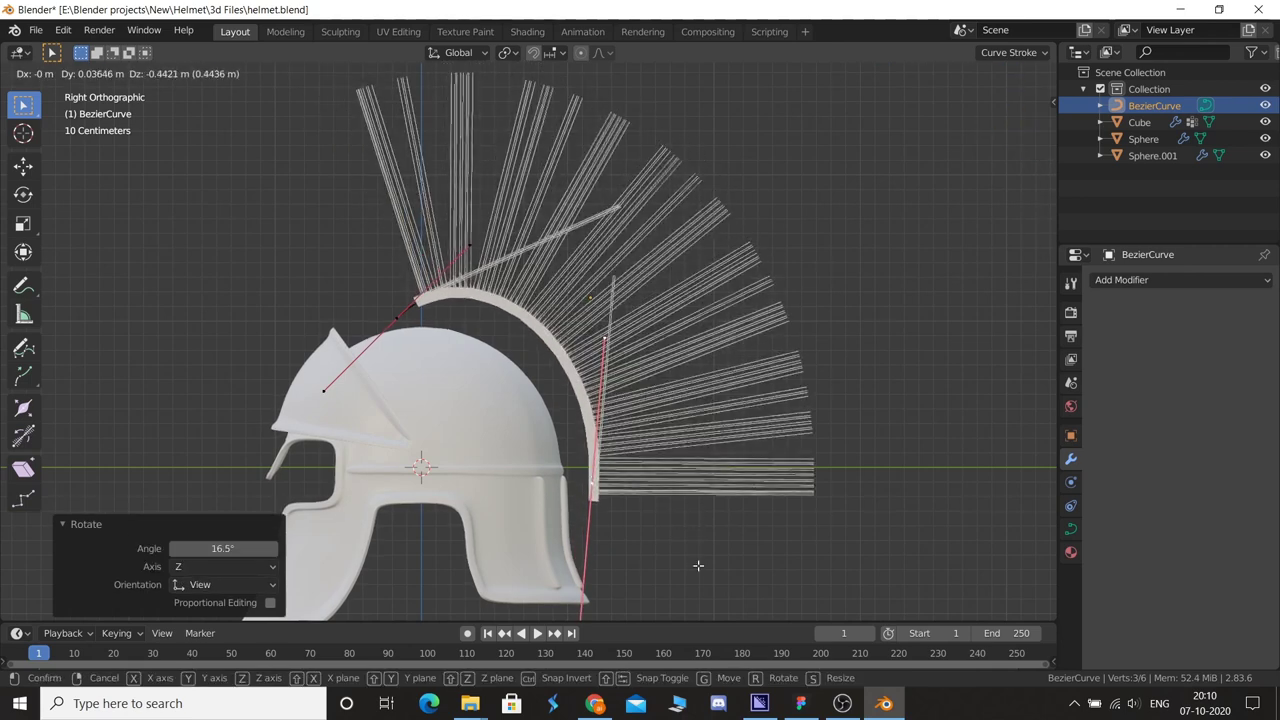
pyautogui.click(740, 556)
pyautogui.press('r')
pyautogui.click(749, 572)
pyautogui.press('g')
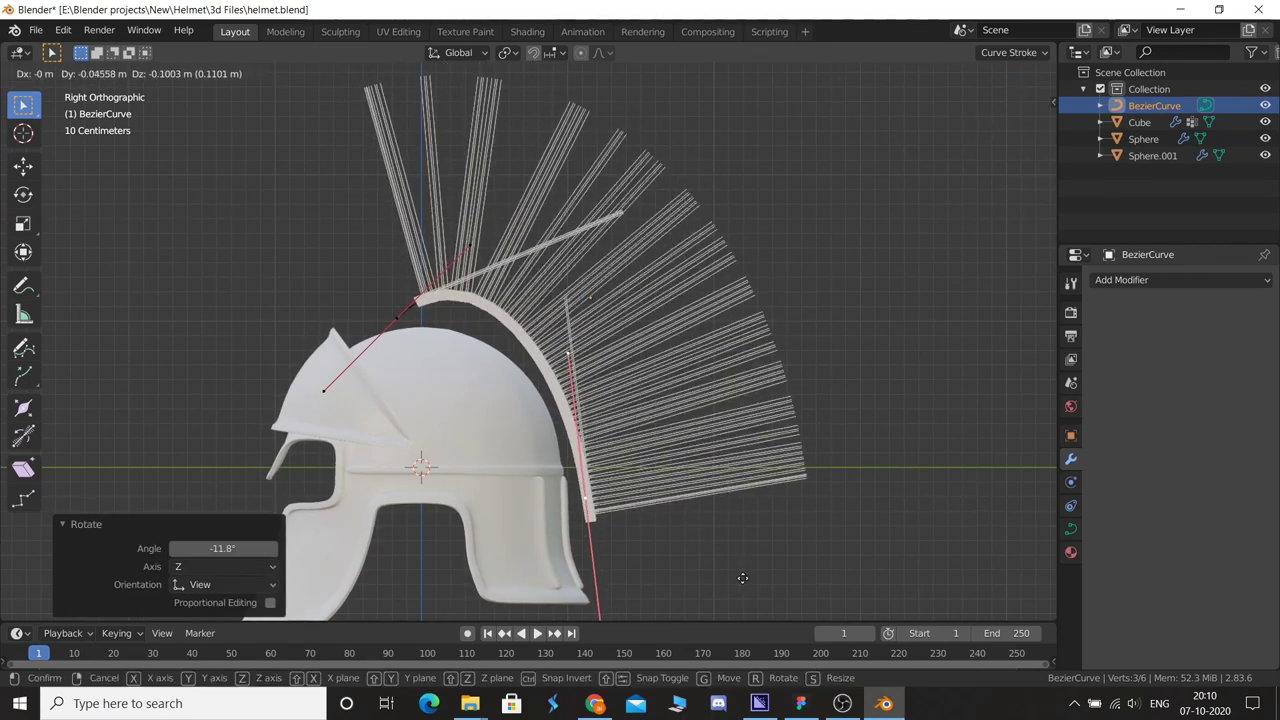
pyautogui.click(750, 544)
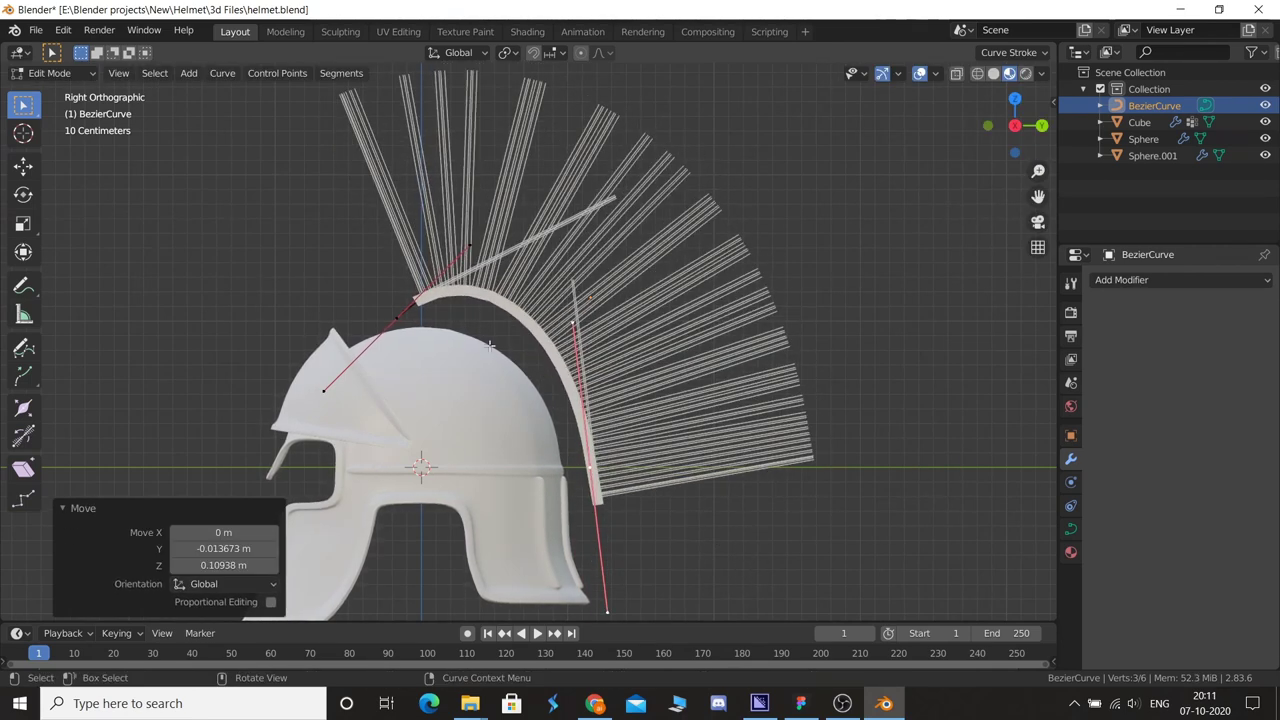
pyautogui.press('r')
pyautogui.click(403, 313)
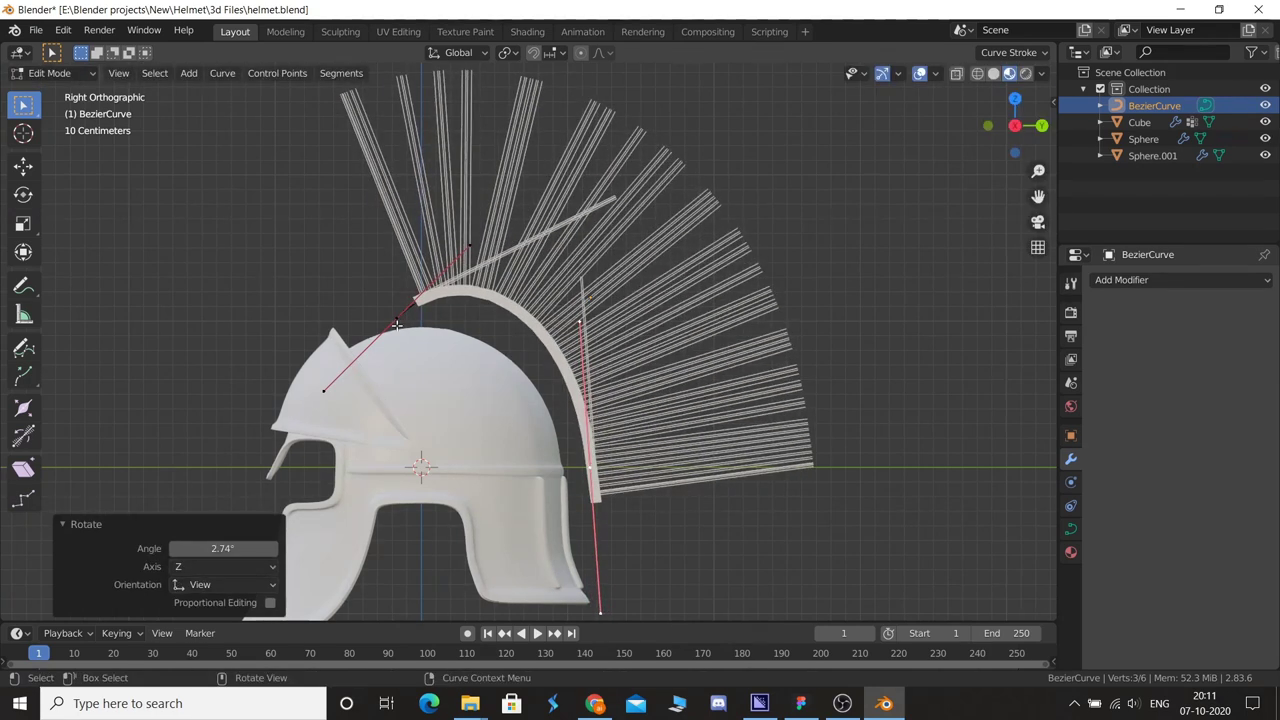
pyautogui.press('r')
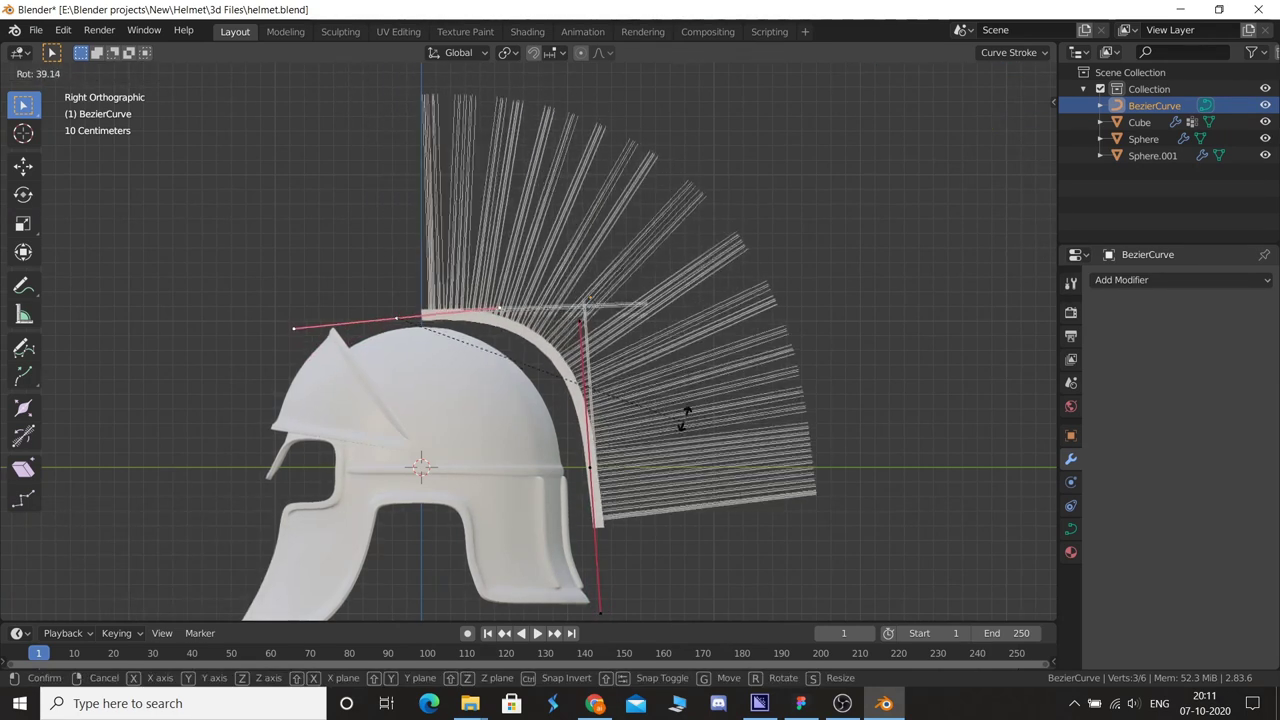
pyautogui.click(680, 423)
pyautogui.press('g')
pyautogui.click(721, 398)
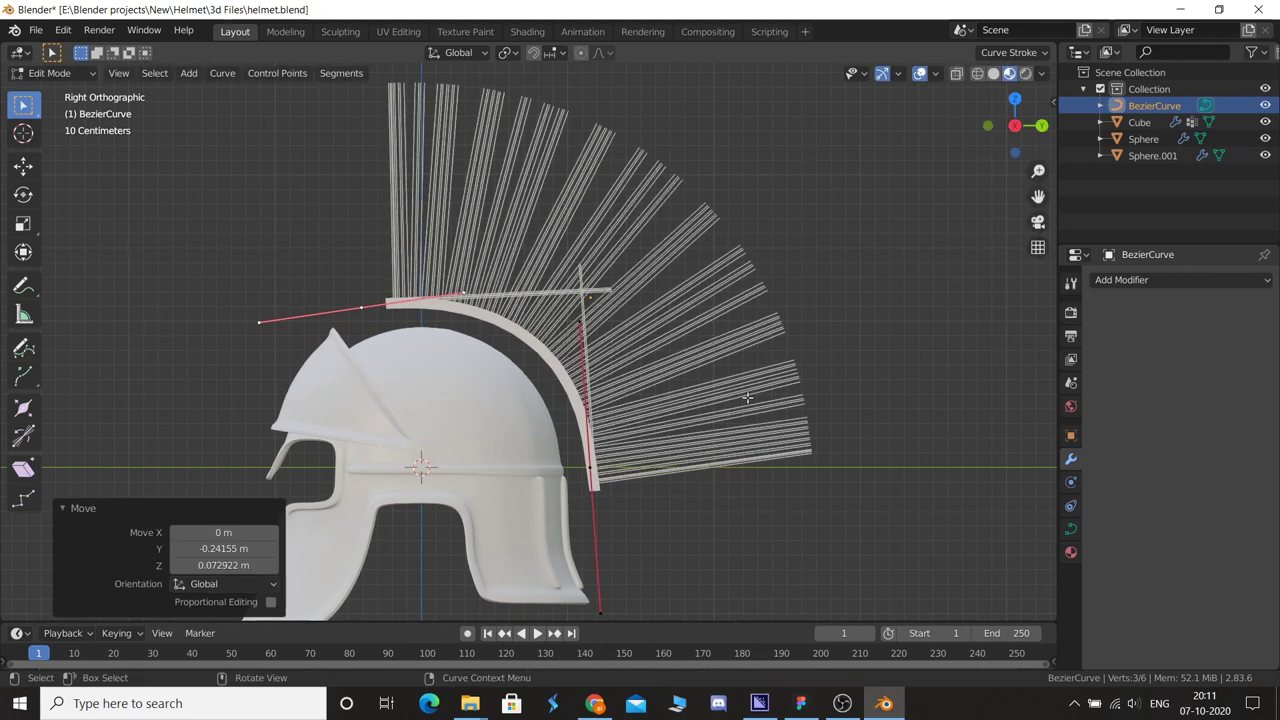
pyautogui.moveTo(897, 263)
pyautogui.mouseDown(button='middle')
pyautogui.moveTo(686, 317)
pyautogui.moveTo(547, 312)
pyautogui.moveTo(614, 243)
pyautogui.moveTo(840, 289)
pyautogui.moveTo(877, 269)
pyautogui.moveTo(820, 321)
pyautogui.mouseUp(button='middle')
pyautogui.scroll(3, 722, 342)
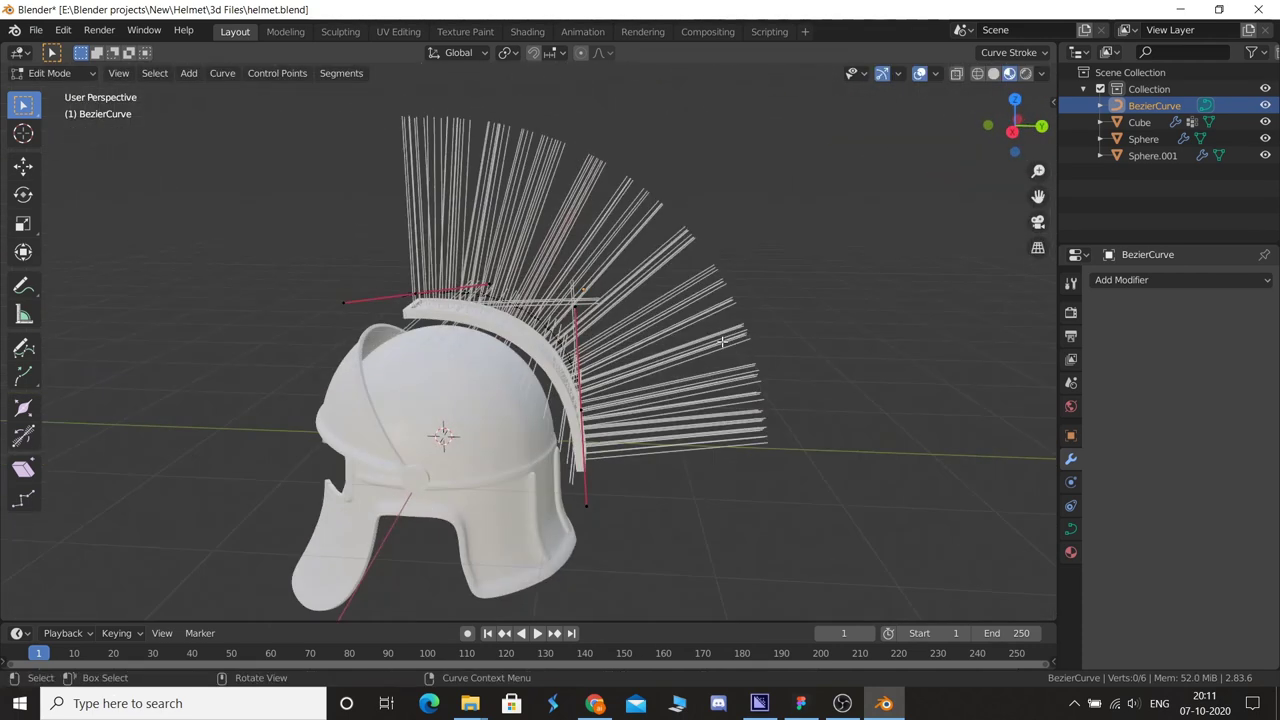
pyautogui.moveTo(716, 341); pyautogui.dragTo(694, 300, button='middle')
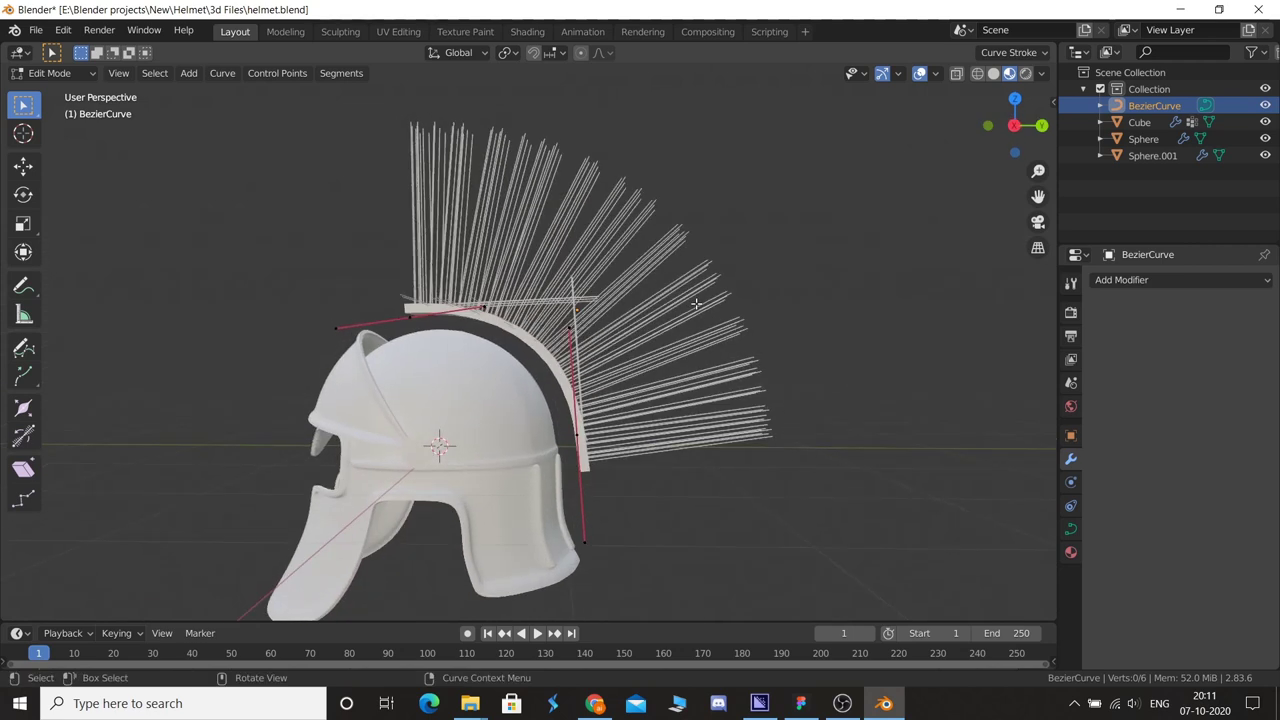
pyautogui.press('KP_1')
pyautogui.press('KP_3')
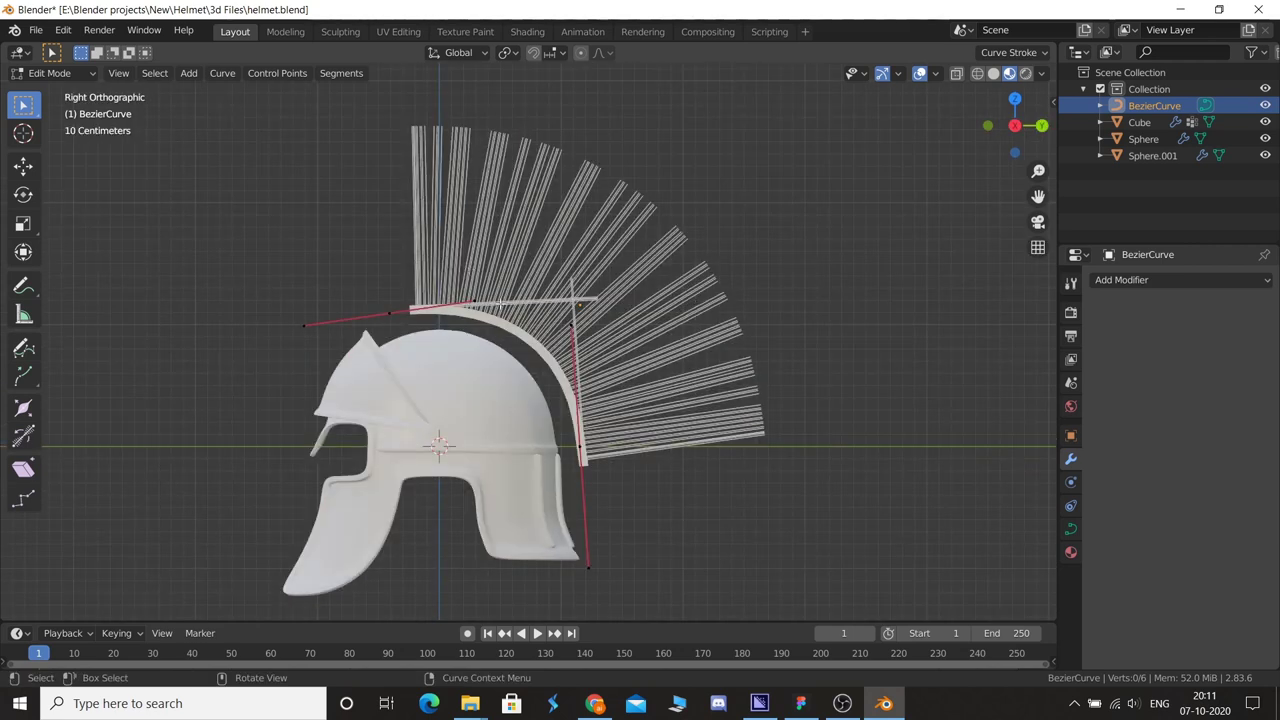
# - Delete the hair particle system from the band object Cube
pyautogui.press('Tab')
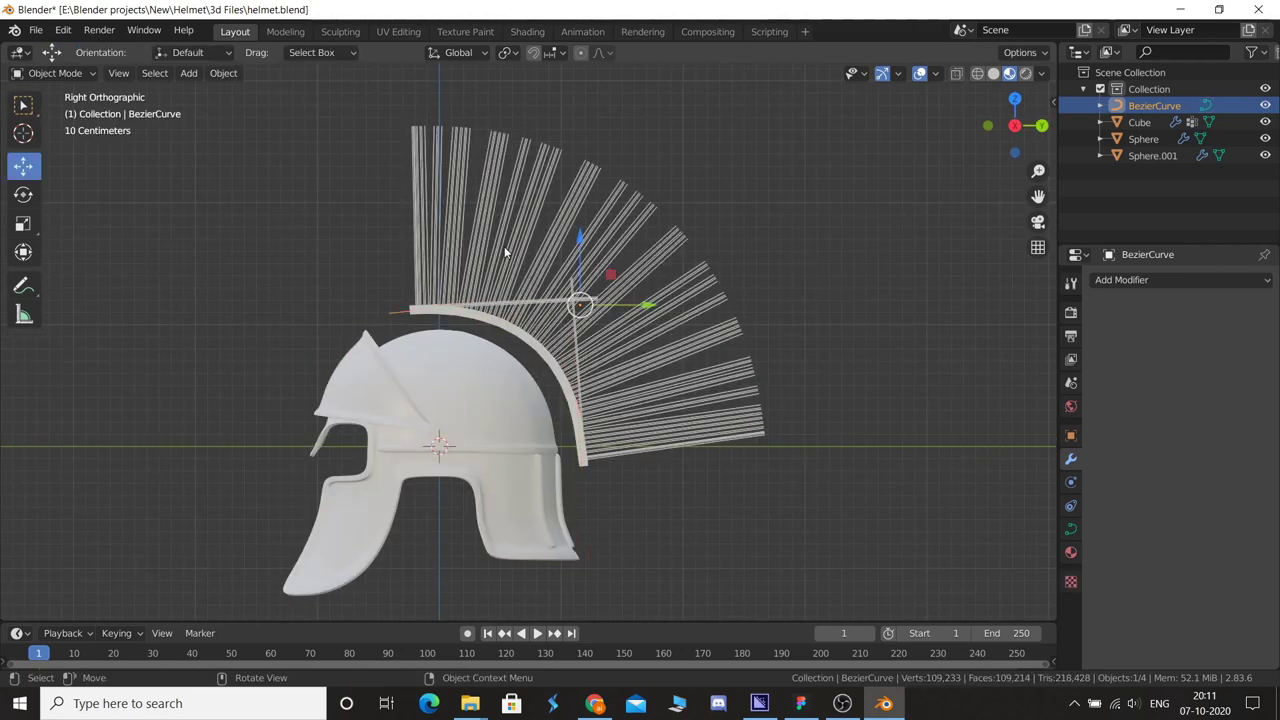
pyautogui.click(1139, 122)
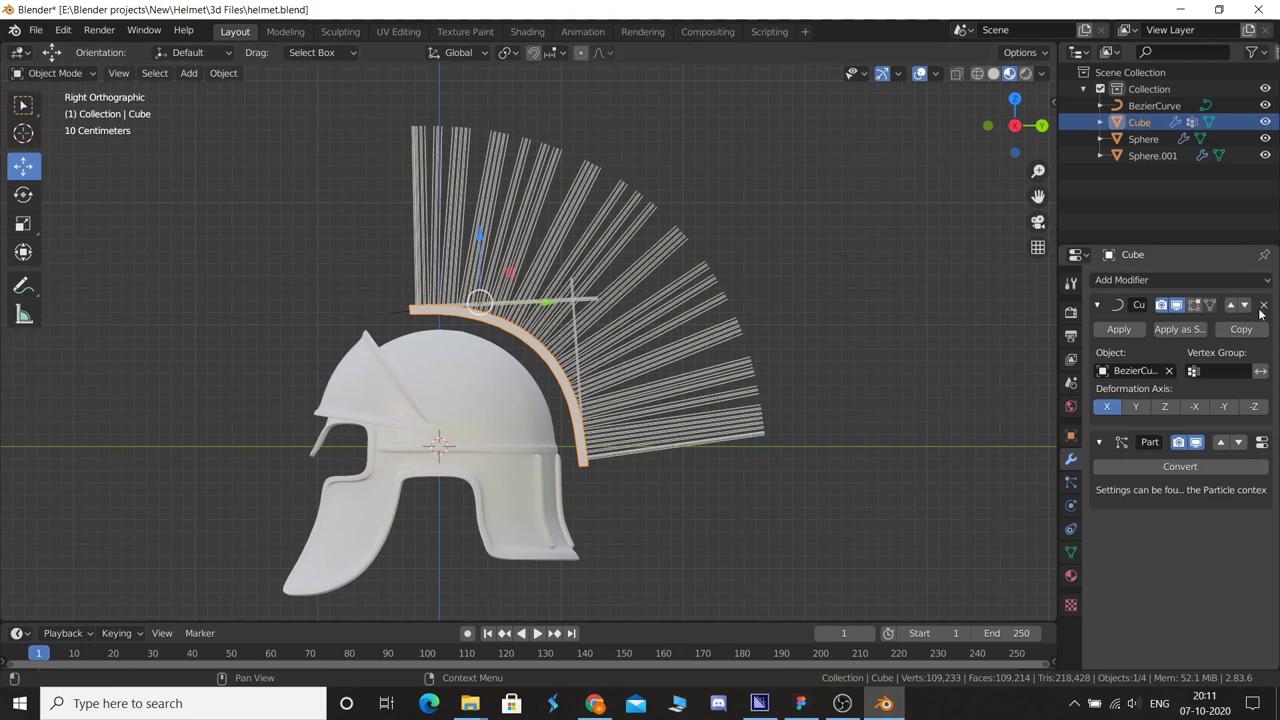
pyautogui.click(1071, 483)
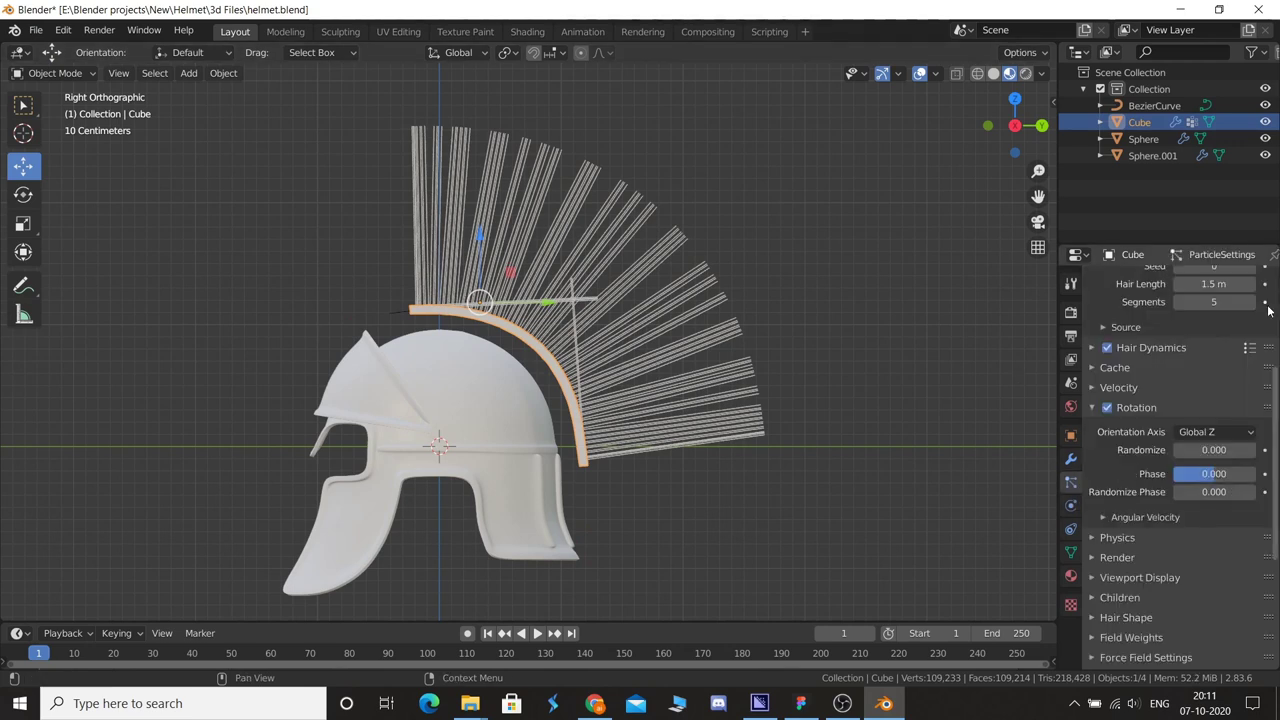
pyautogui.scroll(5, 1200, 450)
pyautogui.click(1265, 298)
# - Add a Subdivision Surface modifier in Simple mode to the band
pyautogui.click(642, 363)
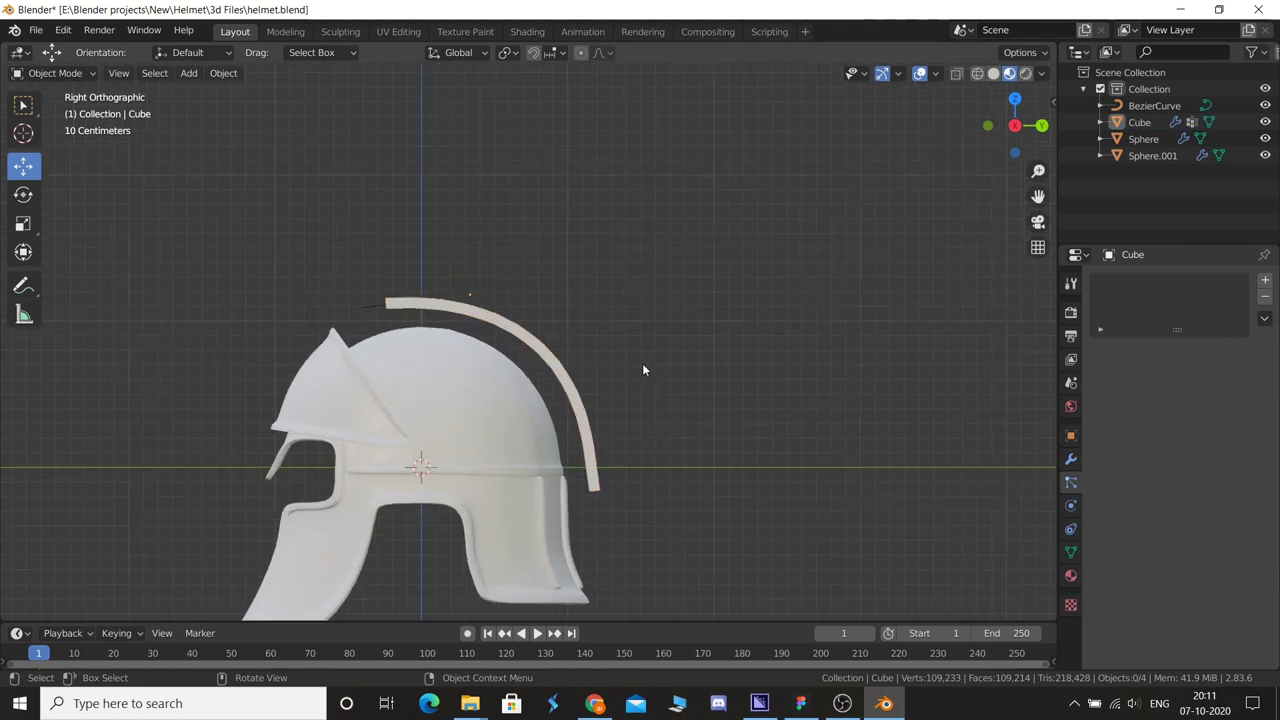
pyautogui.moveTo(642, 363)
pyautogui.mouseDown(button='middle')
pyautogui.moveTo(511, 404)
pyautogui.moveTo(545, 395)
pyautogui.mouseUp(button='middle')
pyautogui.scroll(5, 545, 395)
pyautogui.click(567, 375)
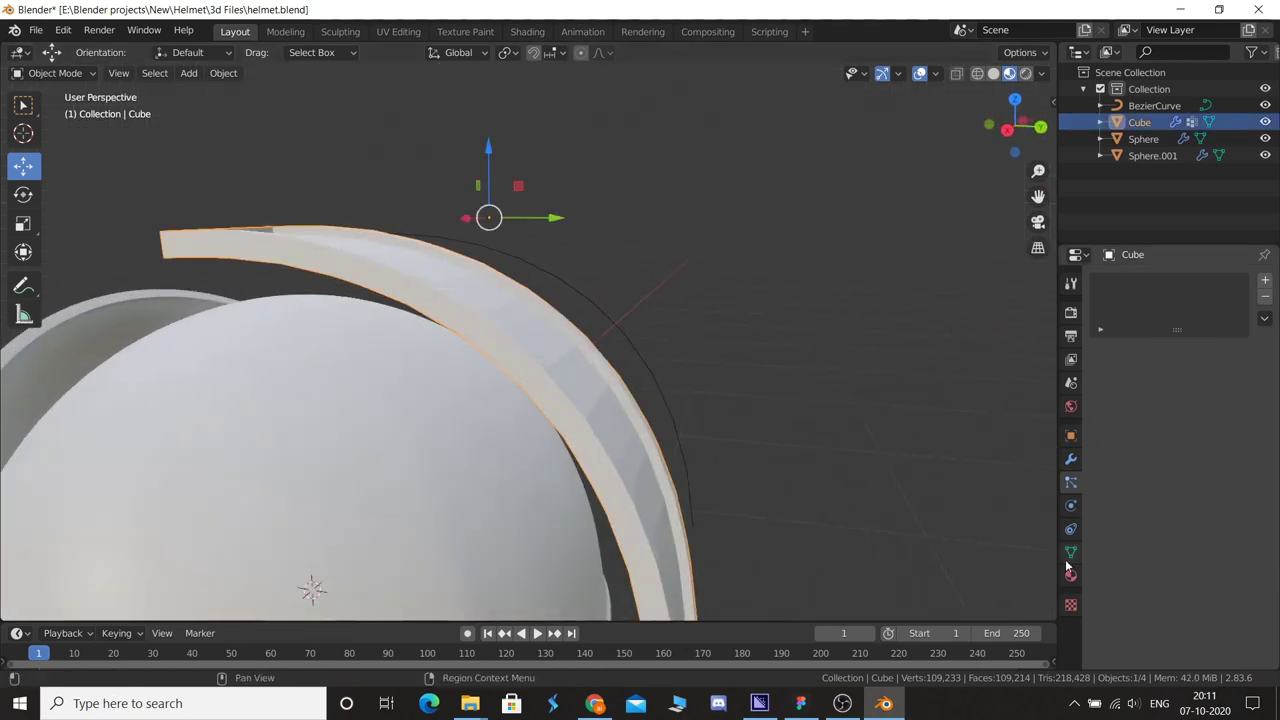
pyautogui.click(1072, 460)
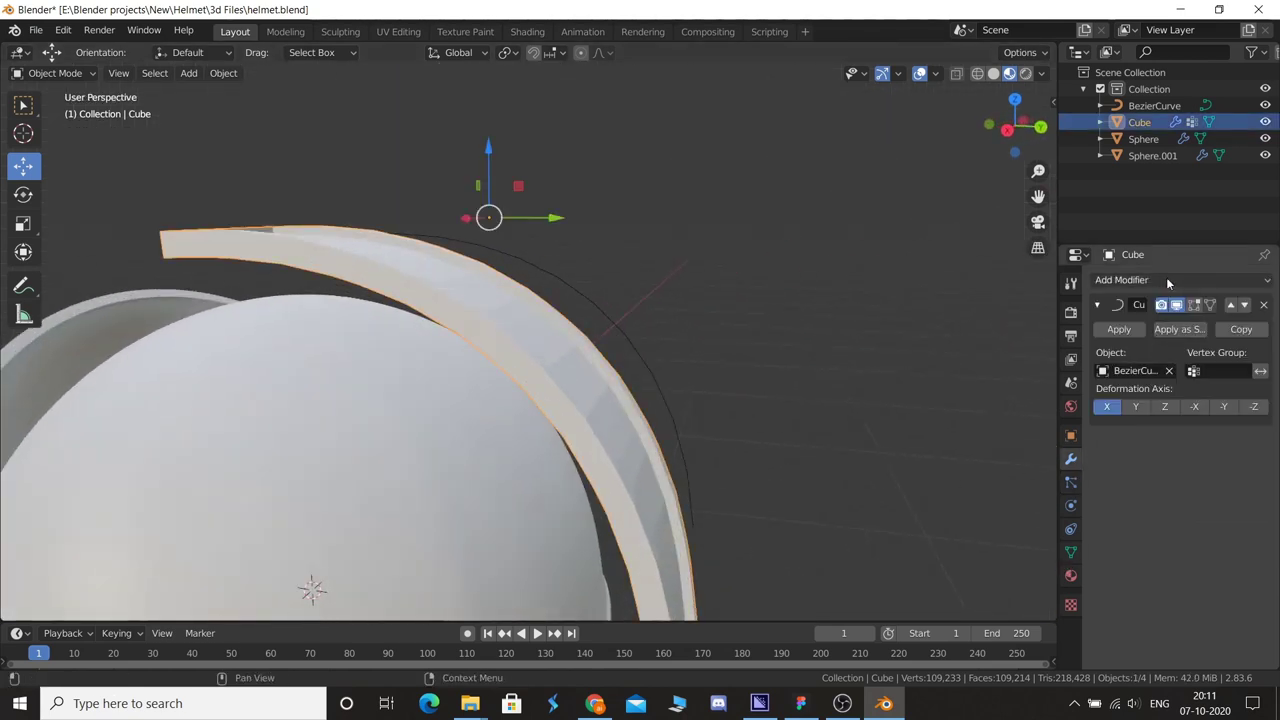
pyautogui.click(1166, 280)
pyautogui.click(964, 556)
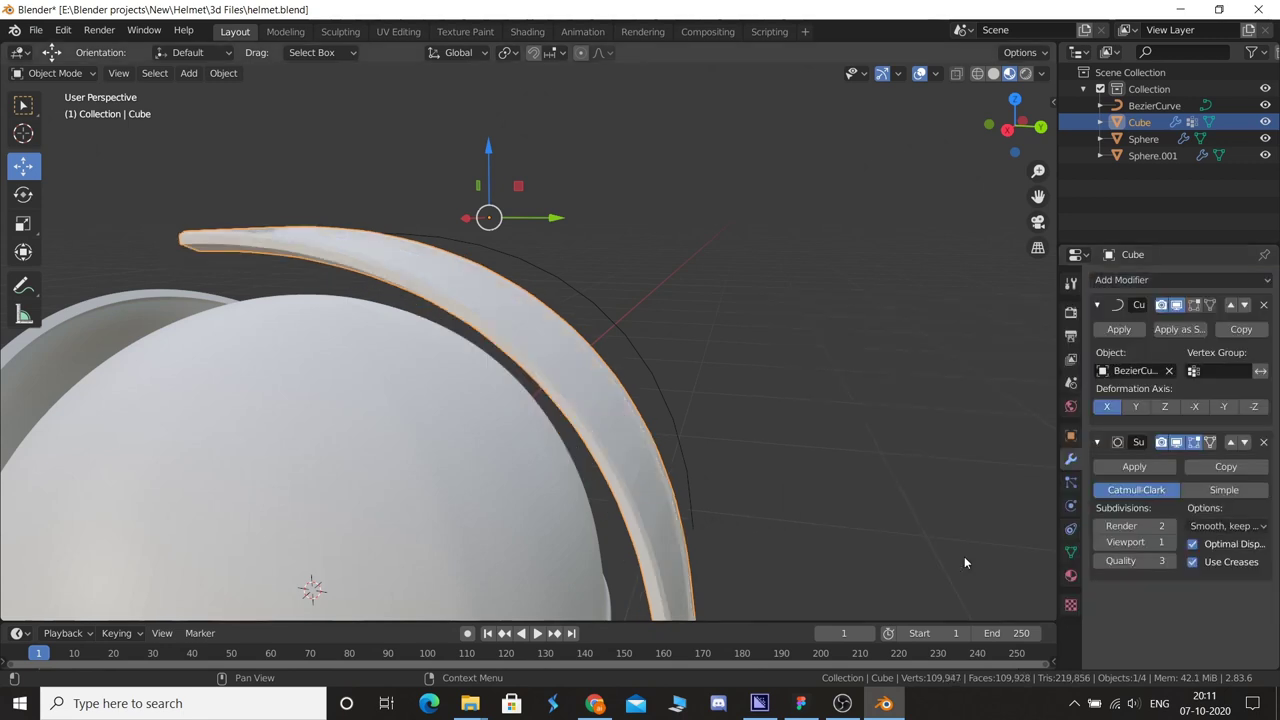
pyautogui.scroll(-4, 964, 556)
pyautogui.moveTo(964, 556)
pyautogui.mouseDown(button='middle')
pyautogui.moveTo(622, 556)
pyautogui.moveTo(648, 511)
pyautogui.mouseUp(button='middle')
pyautogui.scroll(3, 622, 556)
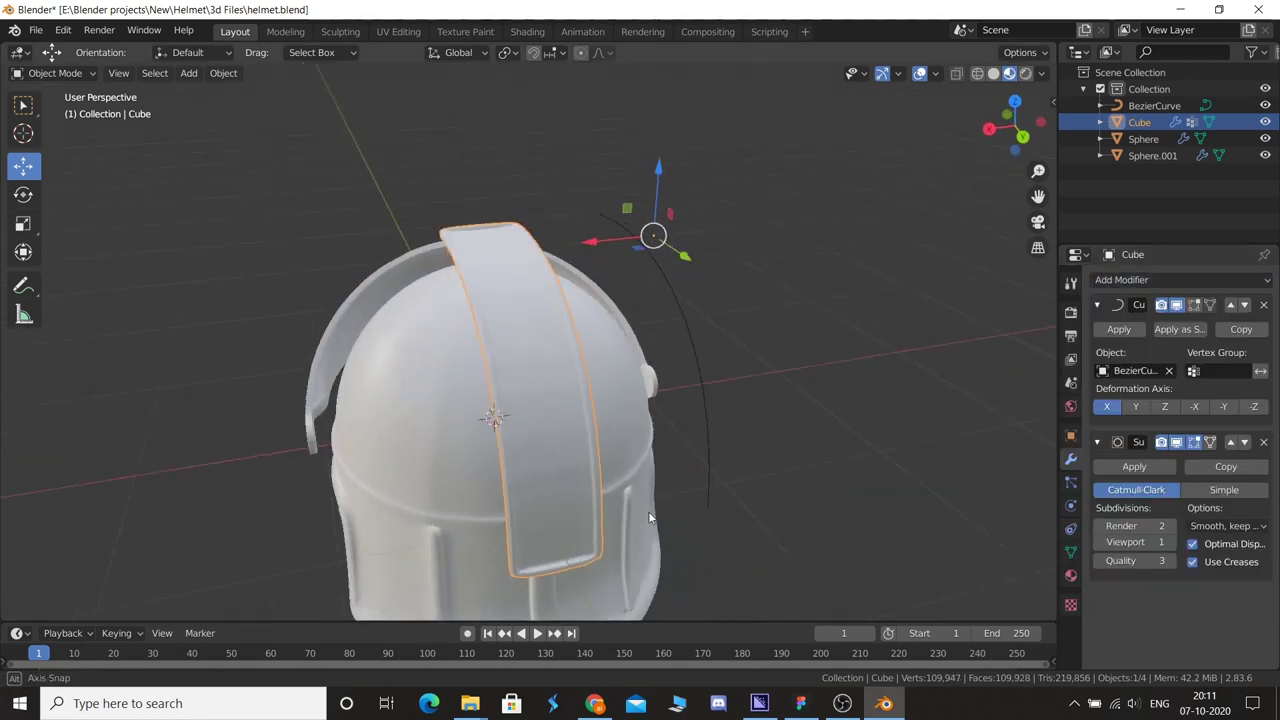
pyautogui.click(1226, 490)
pyautogui.click(1098, 442)
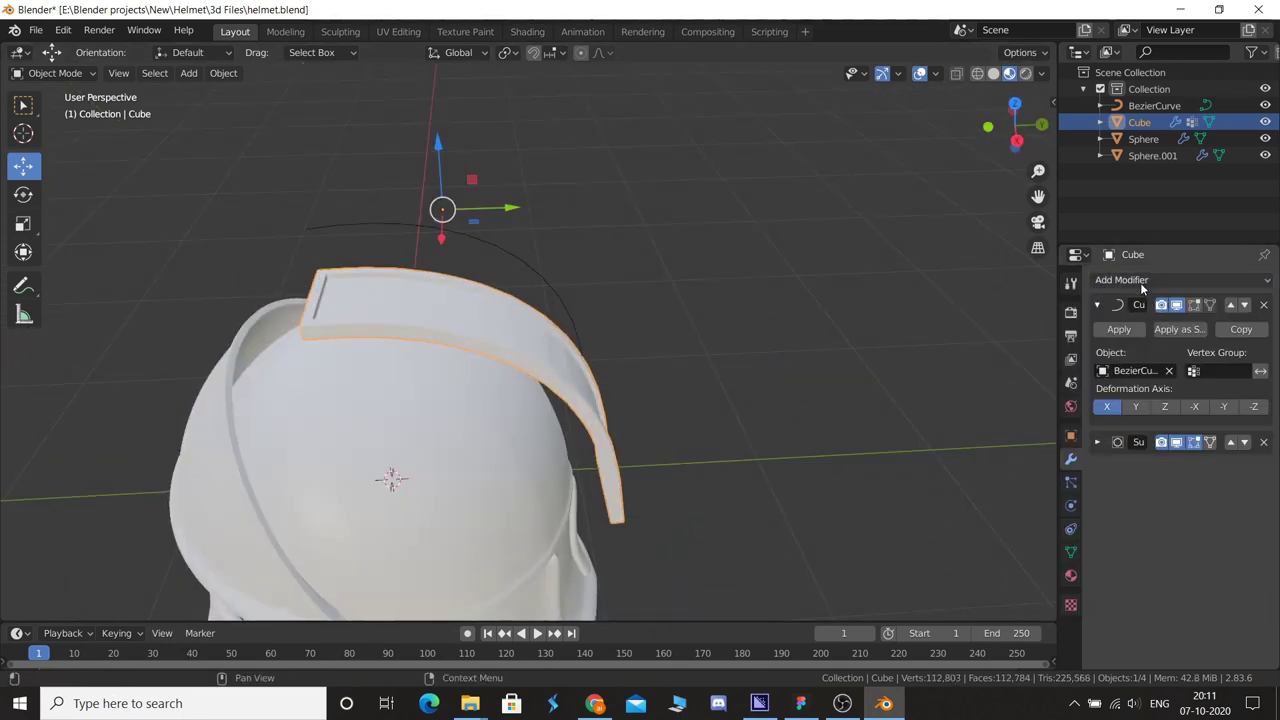
# - Add a second Subdivision Surface modifier with viewport levels set to 2
pyautogui.click(1140, 281)
pyautogui.click(948, 553)
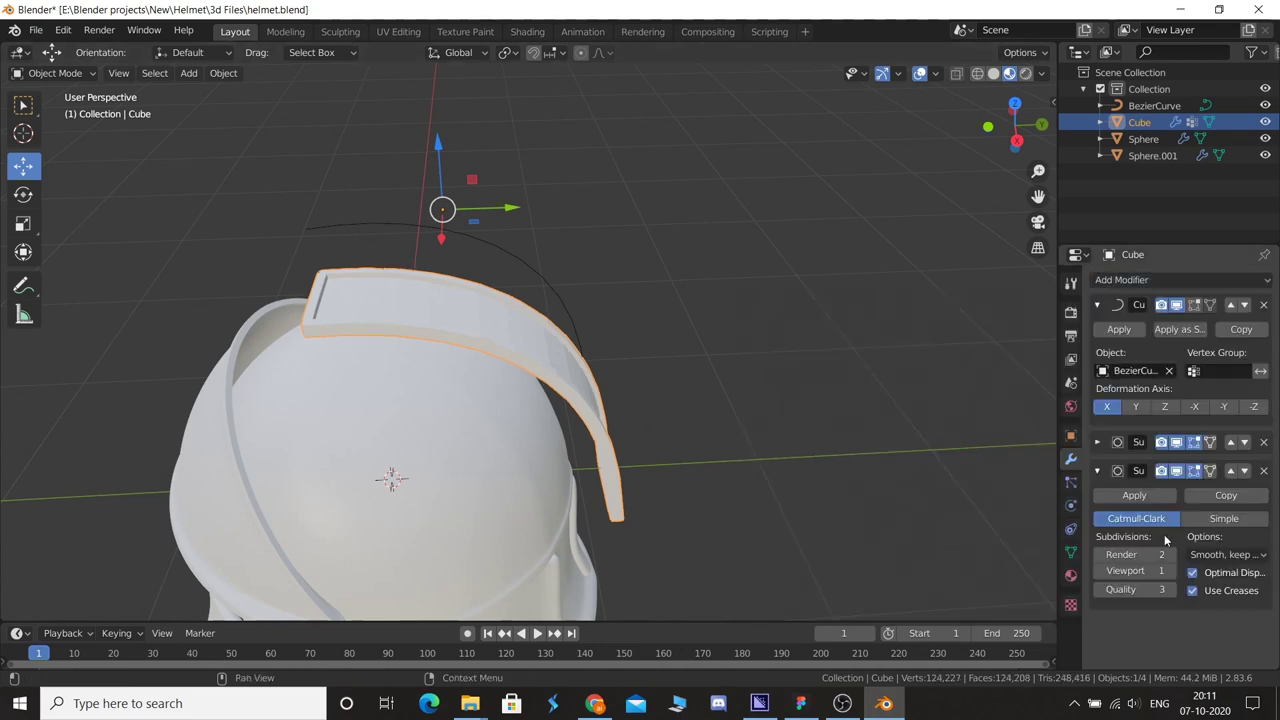
pyautogui.click(1171, 570)
pyautogui.click(667, 410)
pyautogui.moveTo(667, 410)
pyautogui.mouseDown(button='middle')
pyautogui.moveTo(638, 457)
pyautogui.moveTo(744, 335)
pyautogui.moveTo(728, 396)
pyautogui.moveTo(578, 395)
pyautogui.mouseUp(button='middle')
pyautogui.click(580, 395)
pyautogui.press('KP_3')
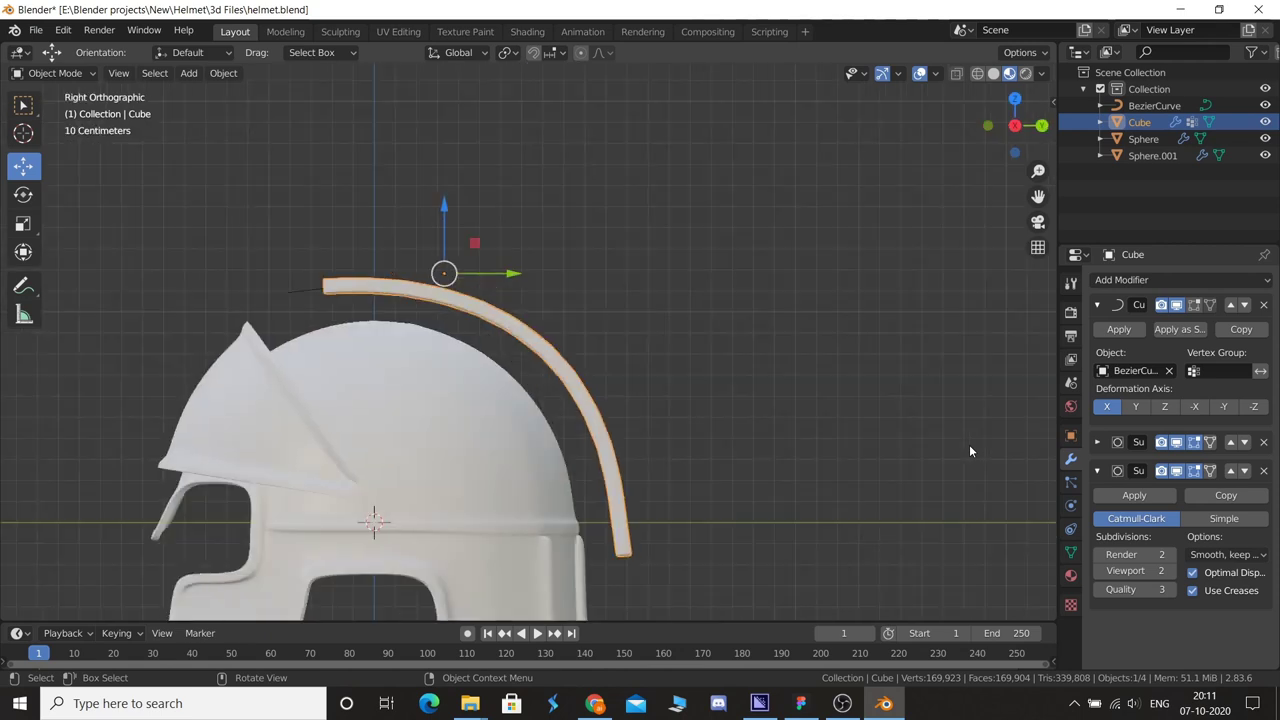
# - Reorder the stack so the Curve modifier comes first, and collapse the modifier panels
pyautogui.click(1232, 471)
pyautogui.click(1230, 445)
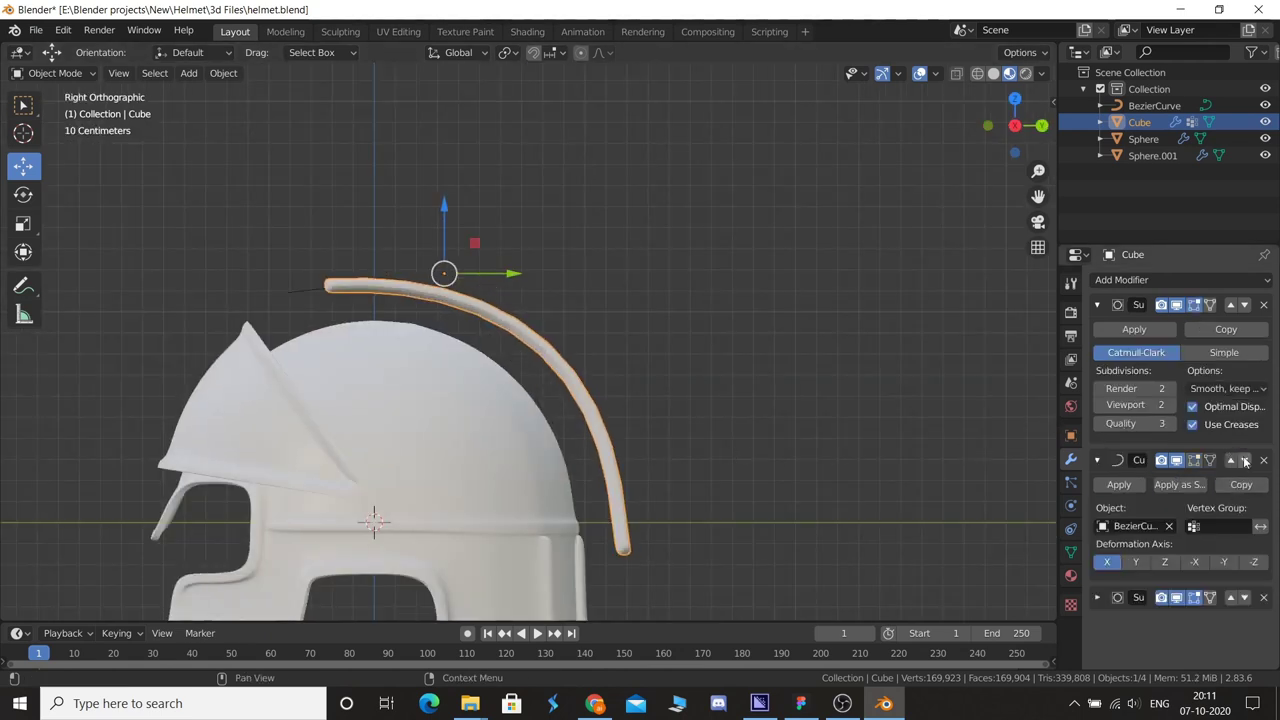
pyautogui.click(1244, 460)
pyautogui.click(1097, 488)
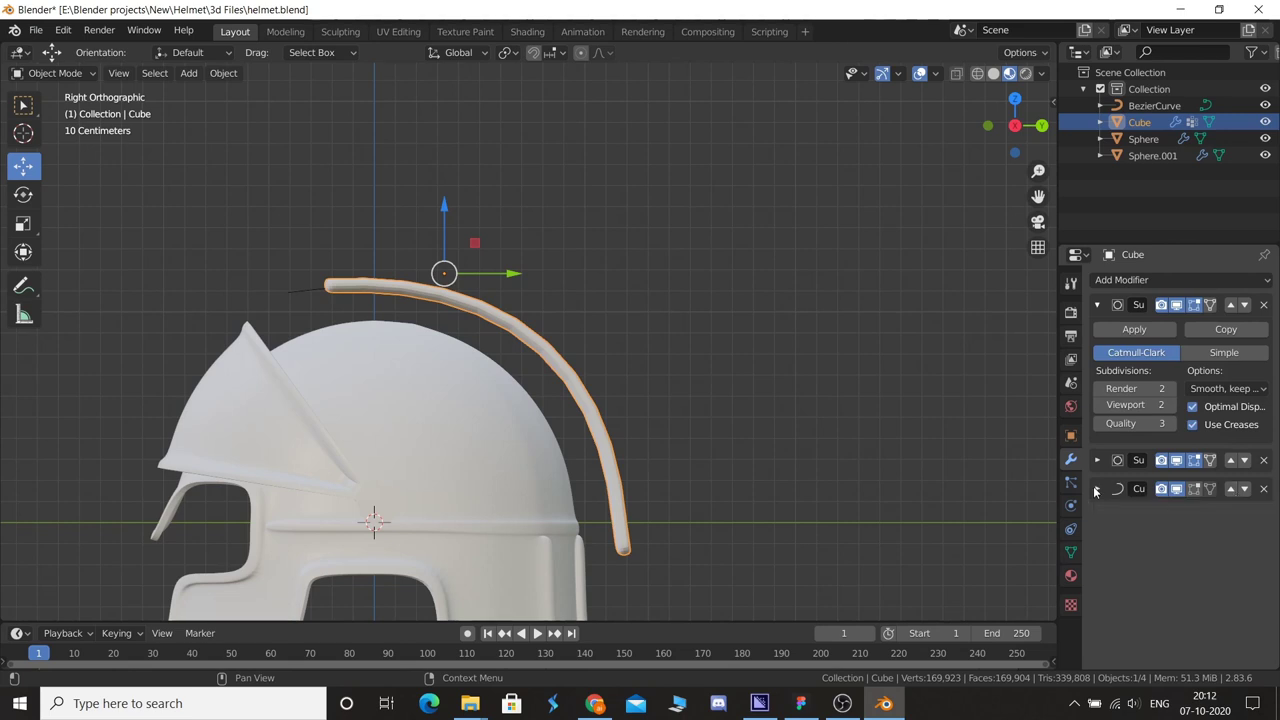
pyautogui.click(1097, 304)
# - Orbit in close to the arching band and enter Edit Mode on its mesh
pyautogui.click(858, 431)
pyautogui.moveTo(858, 431)
pyautogui.mouseDown(button='middle')
pyautogui.moveTo(689, 433)
pyautogui.moveTo(710, 483)
pyautogui.moveTo(850, 445)
pyautogui.moveTo(726, 494)
pyautogui.moveTo(738, 490)
pyautogui.mouseUp(button='middle')
pyautogui.hotkey('ctrl', 'z')
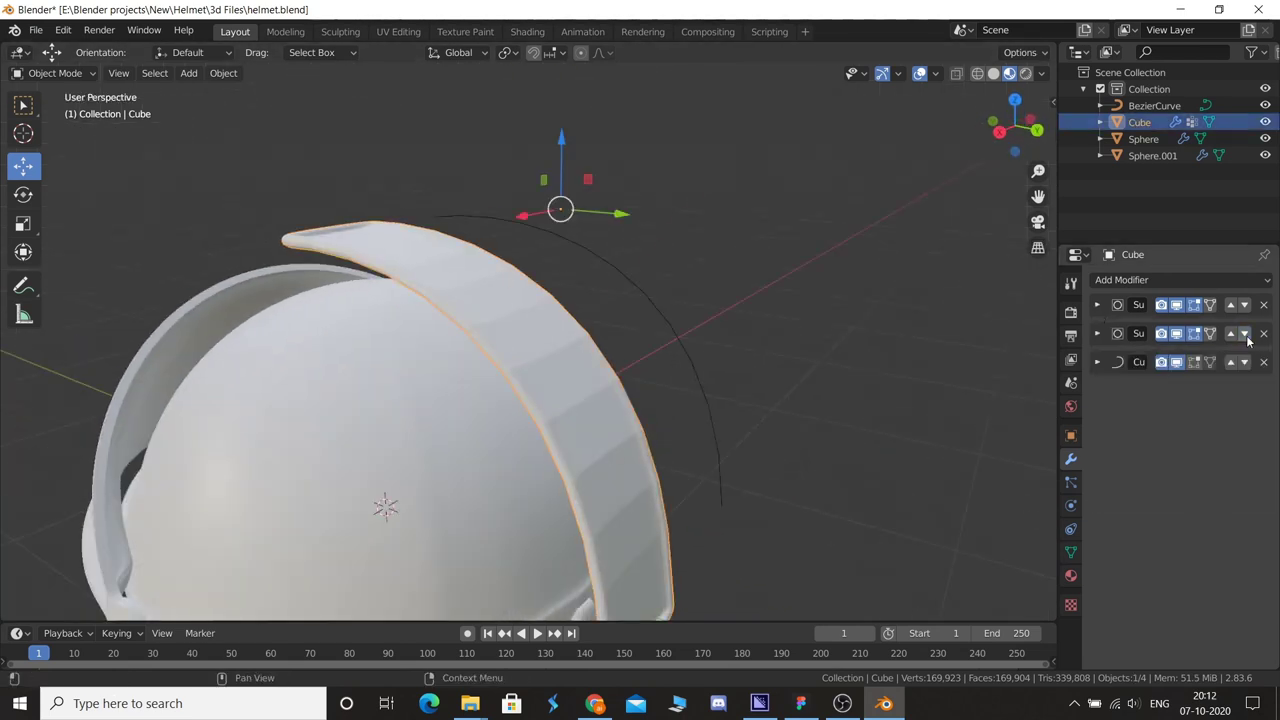
pyautogui.click(848, 412)
pyautogui.moveTo(848, 412)
pyautogui.mouseDown(button='middle')
pyautogui.moveTo(806, 467)
pyautogui.moveTo(714, 478)
pyautogui.mouseUp(button='middle')
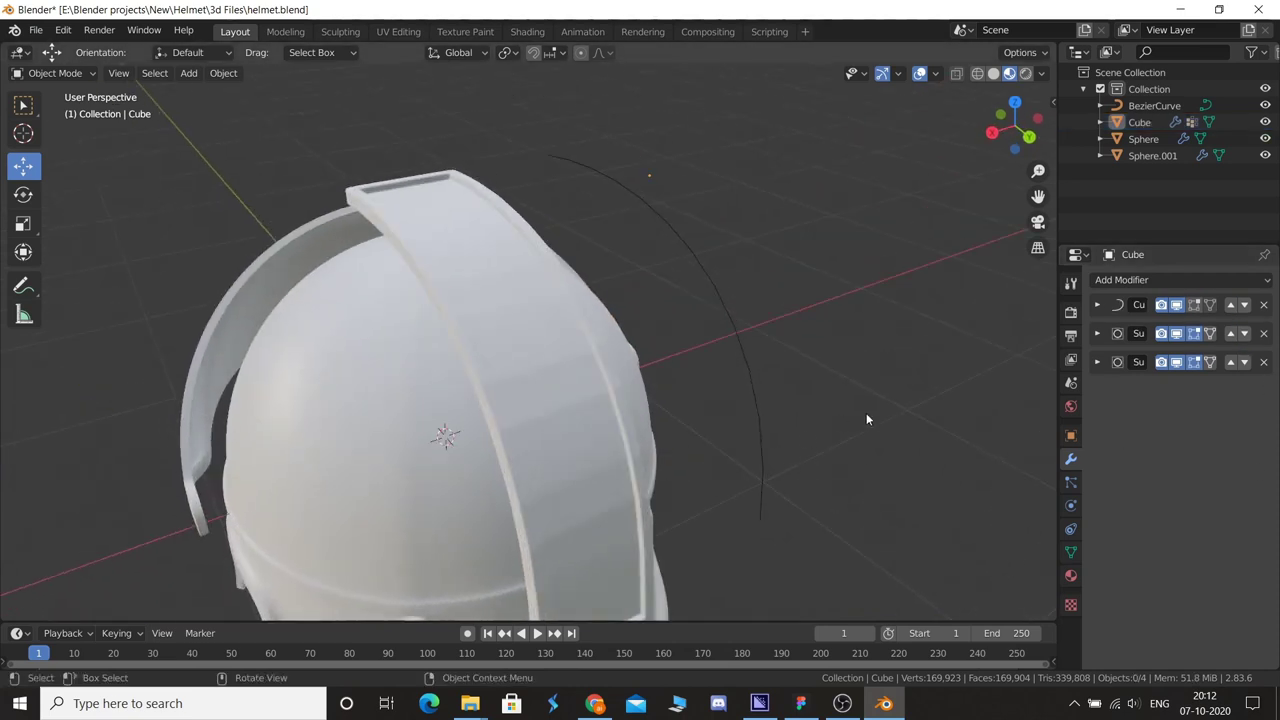
pyautogui.moveTo(866, 420)
pyautogui.mouseDown(button='middle')
pyautogui.moveTo(877, 451)
pyautogui.moveTo(701, 448)
pyautogui.mouseUp(button='middle')
pyautogui.hotkey('ctrl', 'z')
pyautogui.moveTo(714, 491)
pyautogui.mouseDown(button='middle')
pyautogui.moveTo(774, 486)
pyautogui.moveTo(592, 288)
pyautogui.mouseUp(button='middle')
pyautogui.press('Tab')
pyautogui.moveTo(492, 277)
pyautogui.mouseDown(button='middle')
pyautogui.moveTo(337, 586)
pyautogui.moveTo(320, 567)
pyautogui.moveTo(829, 443)
pyautogui.moveTo(757, 391)
pyautogui.mouseUp(button='middle')
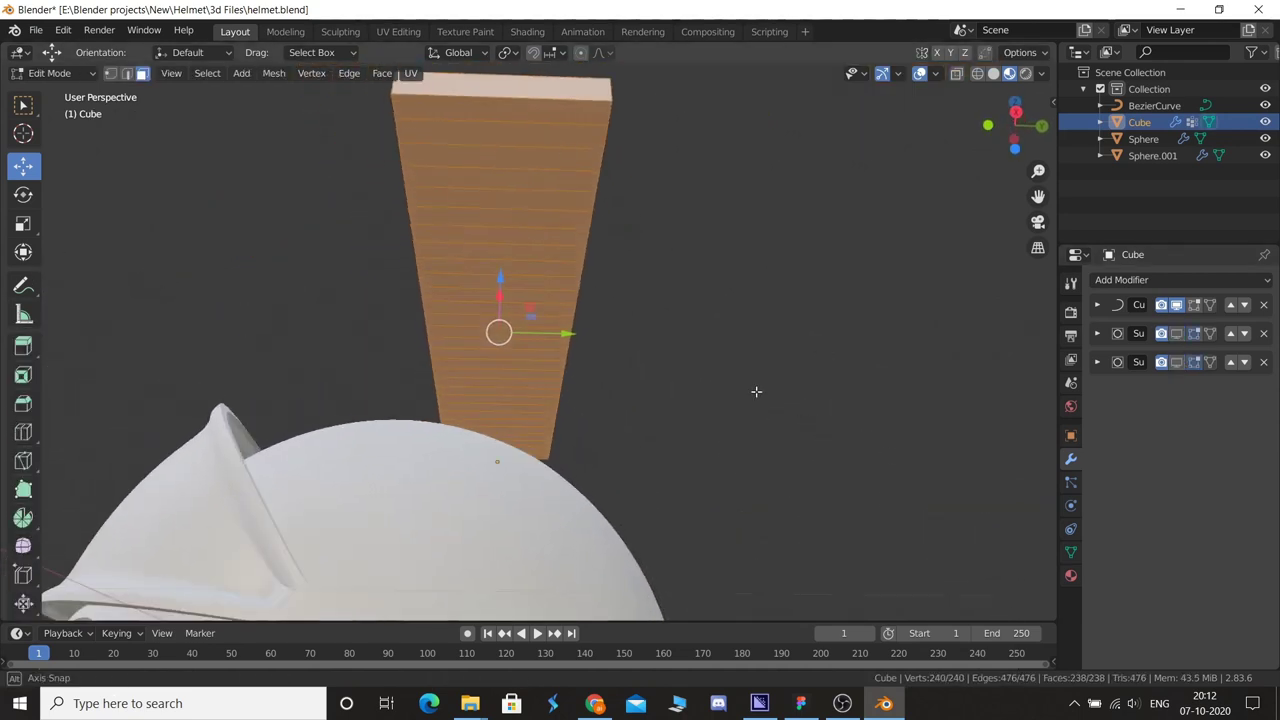
# - Paint-select faces down the band with C, then clear that selection
pyautogui.click(520, 95)
pyautogui.keyDown('shift'); pyautogui.click(539, 144); pyautogui.keyUp('shift')
pyautogui.press('c')
pyautogui.moveTo(539, 144)
pyautogui.mouseDown()
pyautogui.moveTo(505, 245)
pyautogui.moveTo(525, 415)
pyautogui.mouseUp()
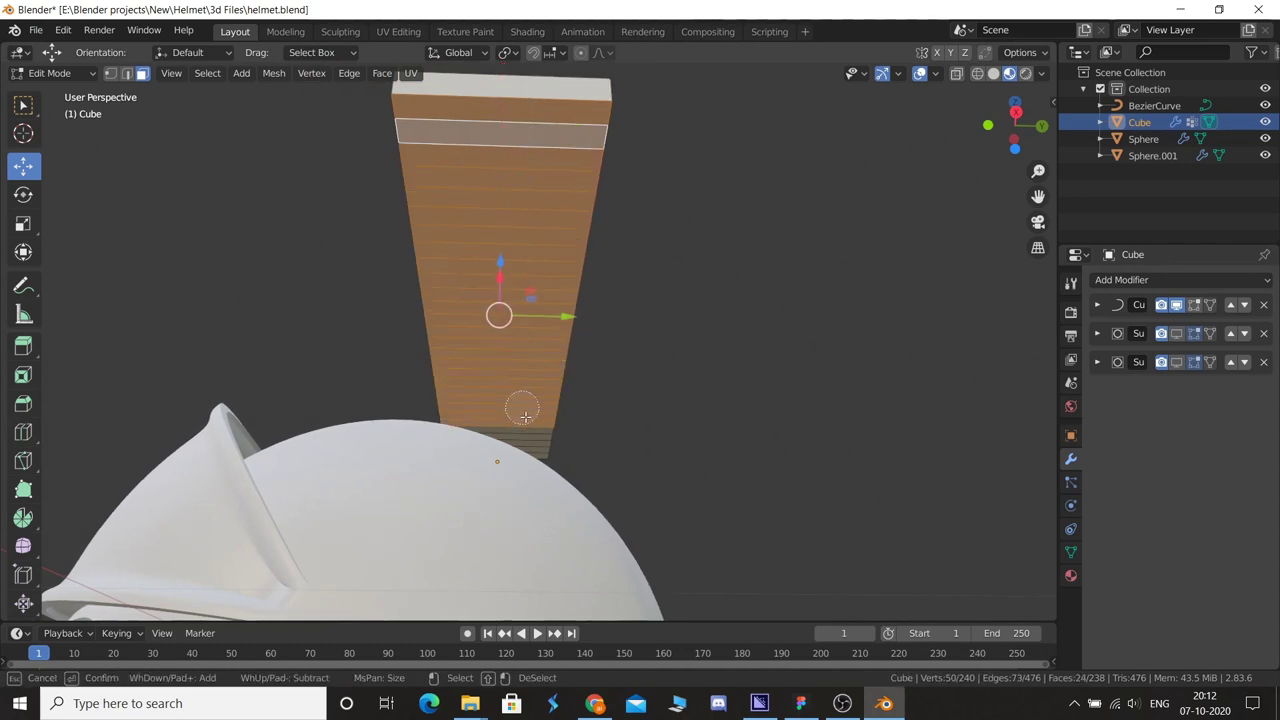
pyautogui.rightClick(690, 368)
pyautogui.moveTo(689, 363); pyautogui.dragTo(665, 373, button='middle')
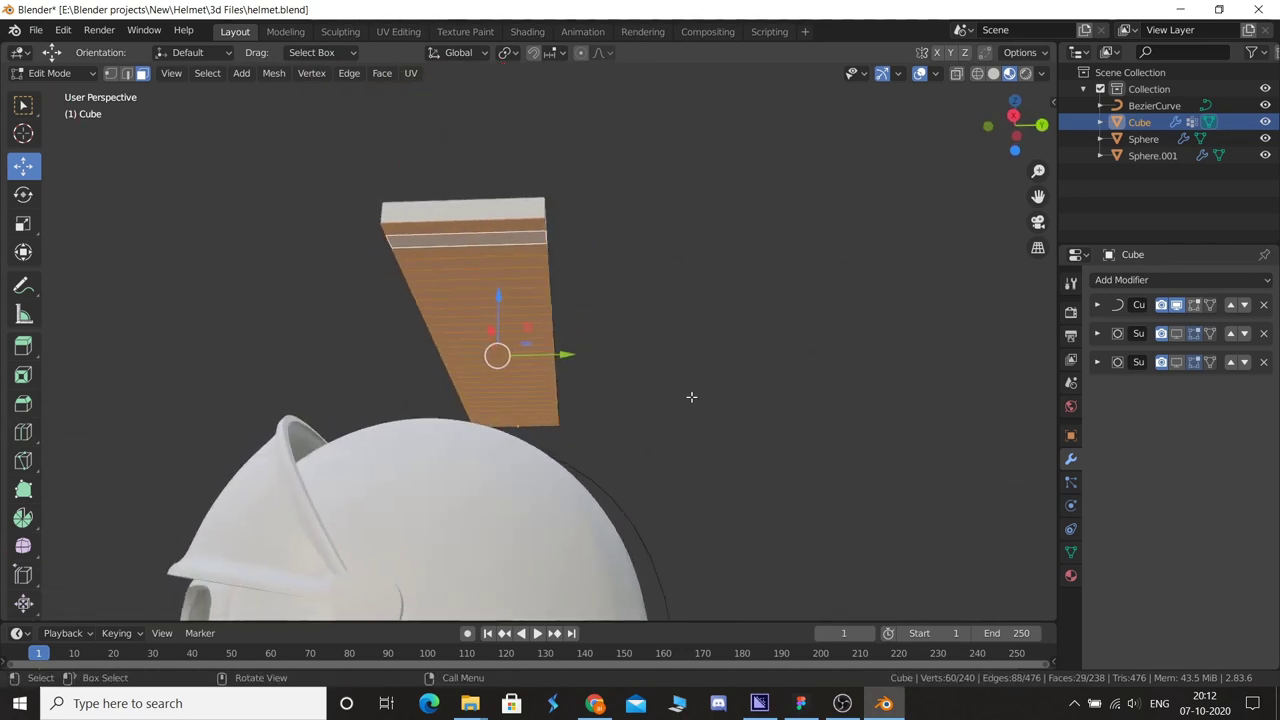
pyautogui.click(838, 384)
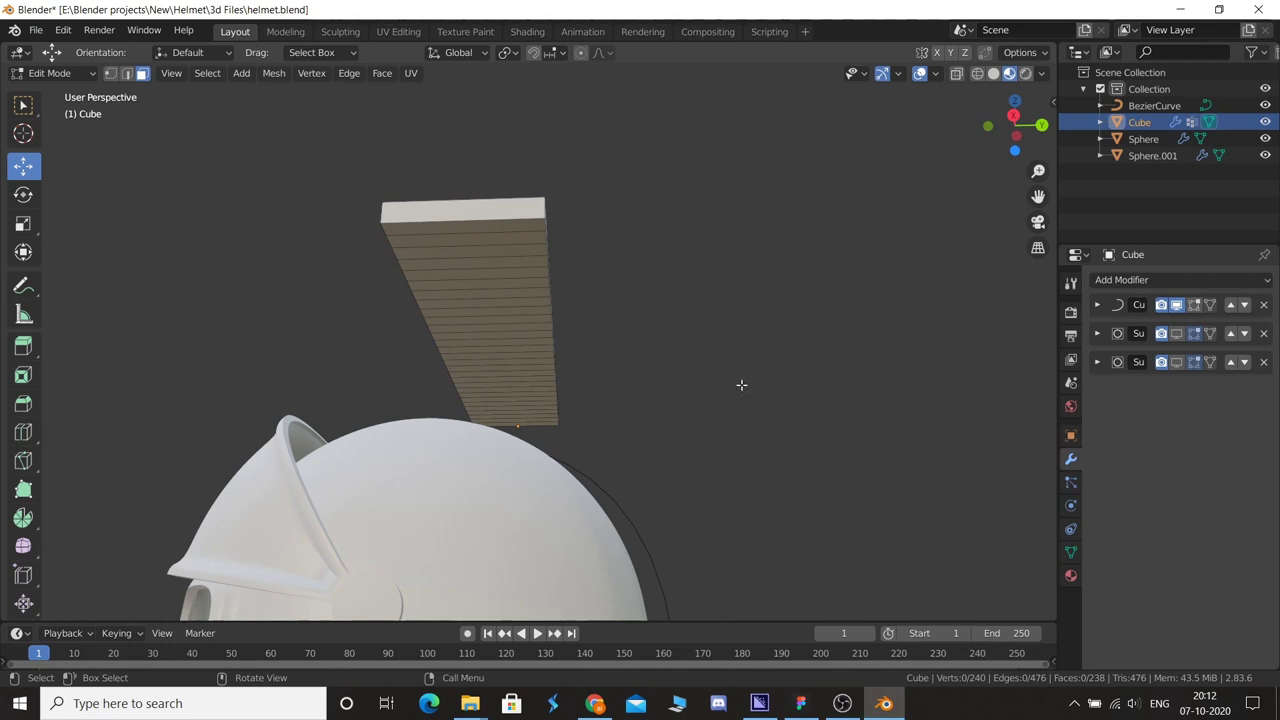
# - Select the band's middle face column, inset it and sink it slightly downward
pyautogui.keyDown('alt'); pyautogui.click(487, 255); pyautogui.keyUp('alt')
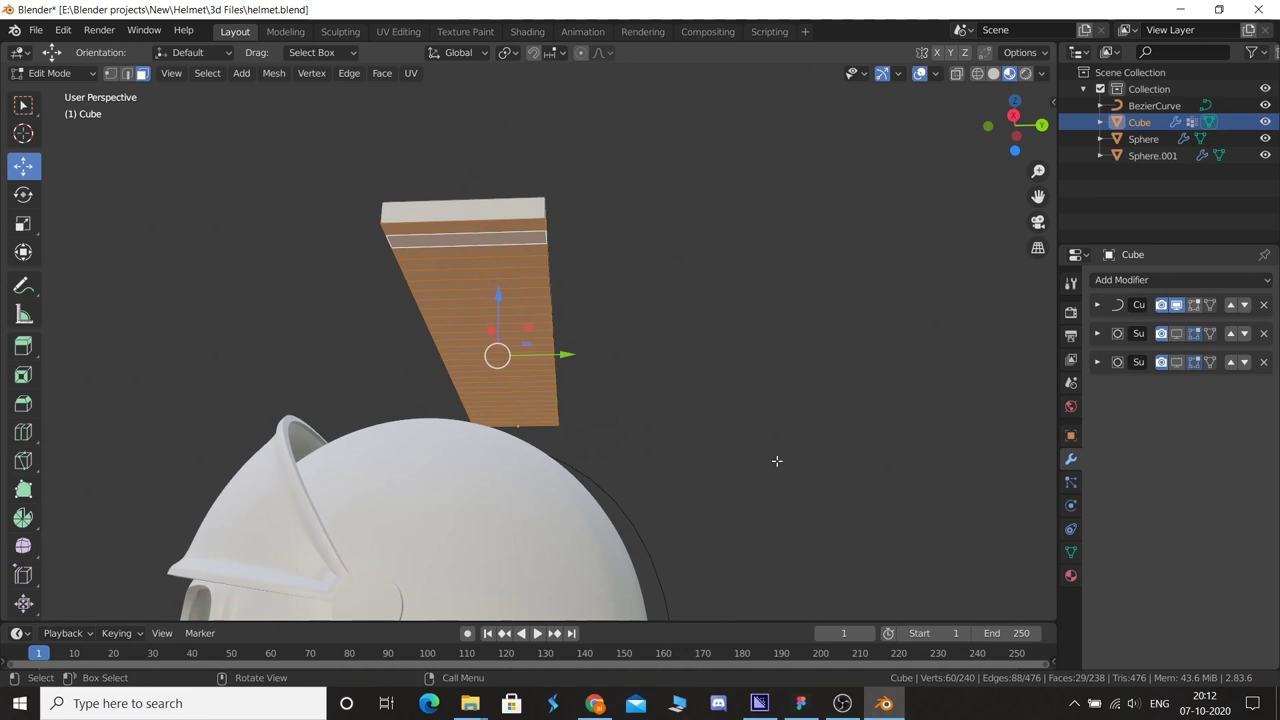
pyautogui.press('i')
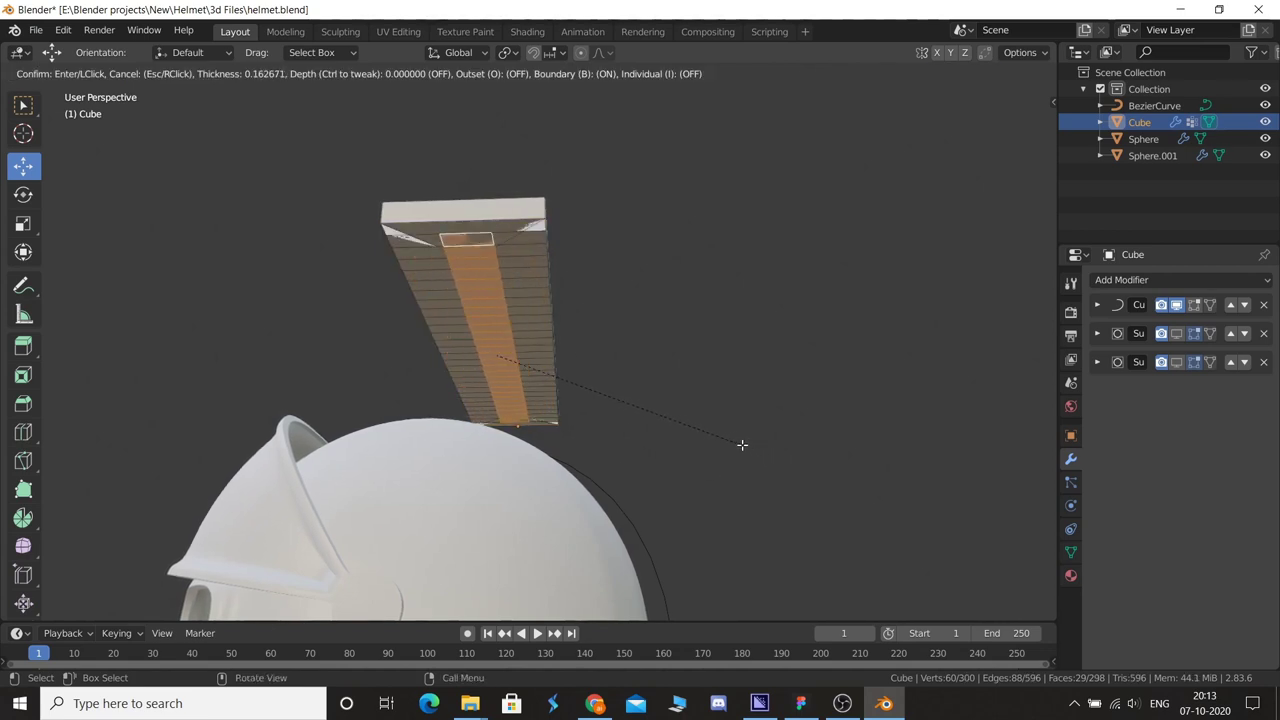
pyautogui.click(757, 449)
pyautogui.moveTo(600, 400); pyautogui.dragTo(573, 387, button='middle')
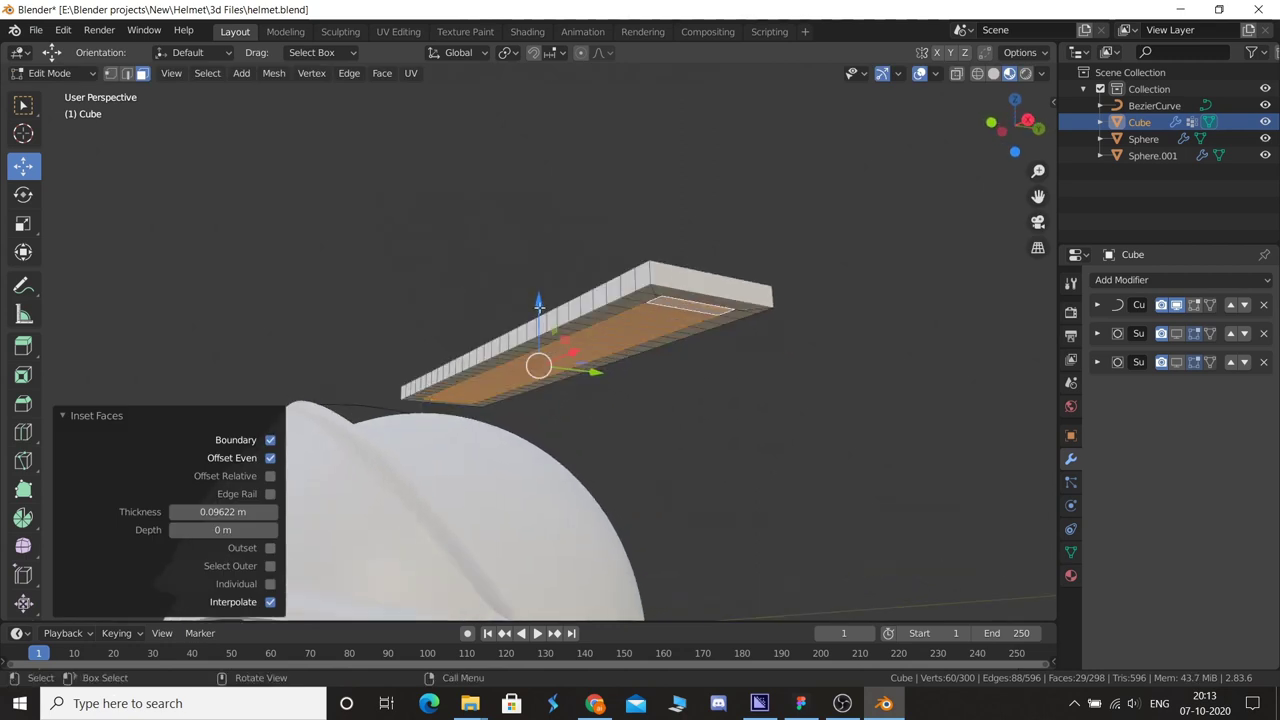
pyautogui.moveTo(538, 302); pyautogui.dragTo(534, 314)
pyautogui.moveTo(609, 414); pyautogui.dragTo(690, 460, button='middle')
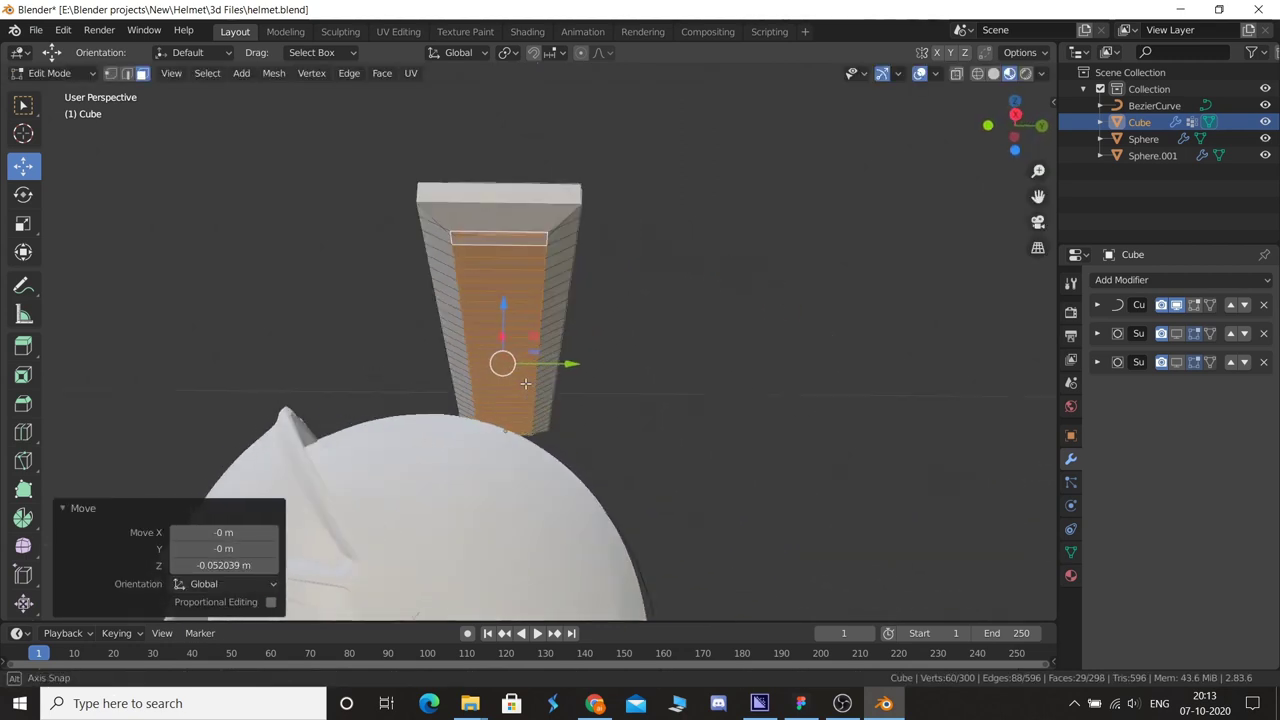
# - Inset the faces again and extrude them -0.1064 m along their normals to form the groove
pyautogui.press('i')
pyautogui.click(671, 471)
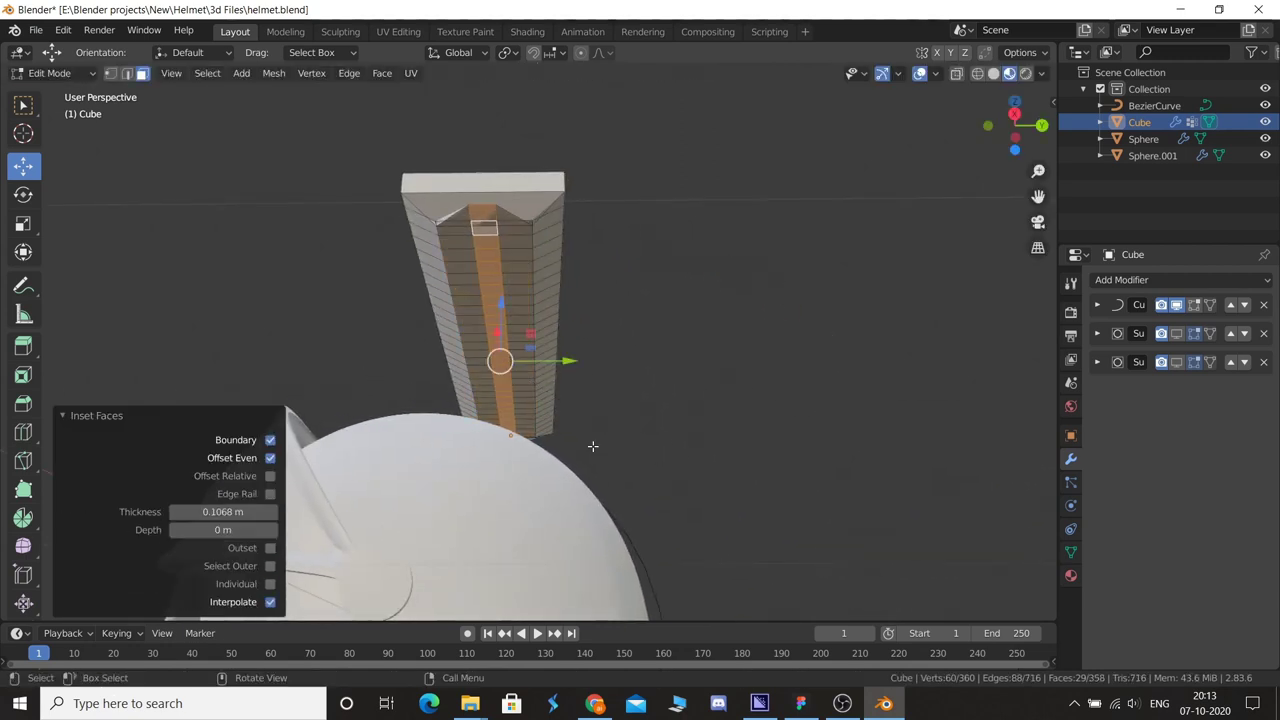
pyautogui.moveTo(591, 446)
pyautogui.mouseDown(button='middle')
pyautogui.moveTo(689, 480)
pyautogui.moveTo(644, 460)
pyautogui.moveTo(600, 463)
pyautogui.moveTo(741, 485)
pyautogui.moveTo(851, 476)
pyautogui.moveTo(754, 327)
pyautogui.moveTo(766, 438)
pyautogui.moveTo(602, 380)
pyautogui.moveTo(709, 376)
pyautogui.moveTo(690, 442)
pyautogui.mouseUp(button='middle')
pyautogui.press('e')
pyautogui.click(694, 494)
pyautogui.press('Tab')
pyautogui.click(754, 327)
pyautogui.press('KP_5')
# - Select the BezierCurve and move its control points once more in right side view
pyautogui.press('KP_3')
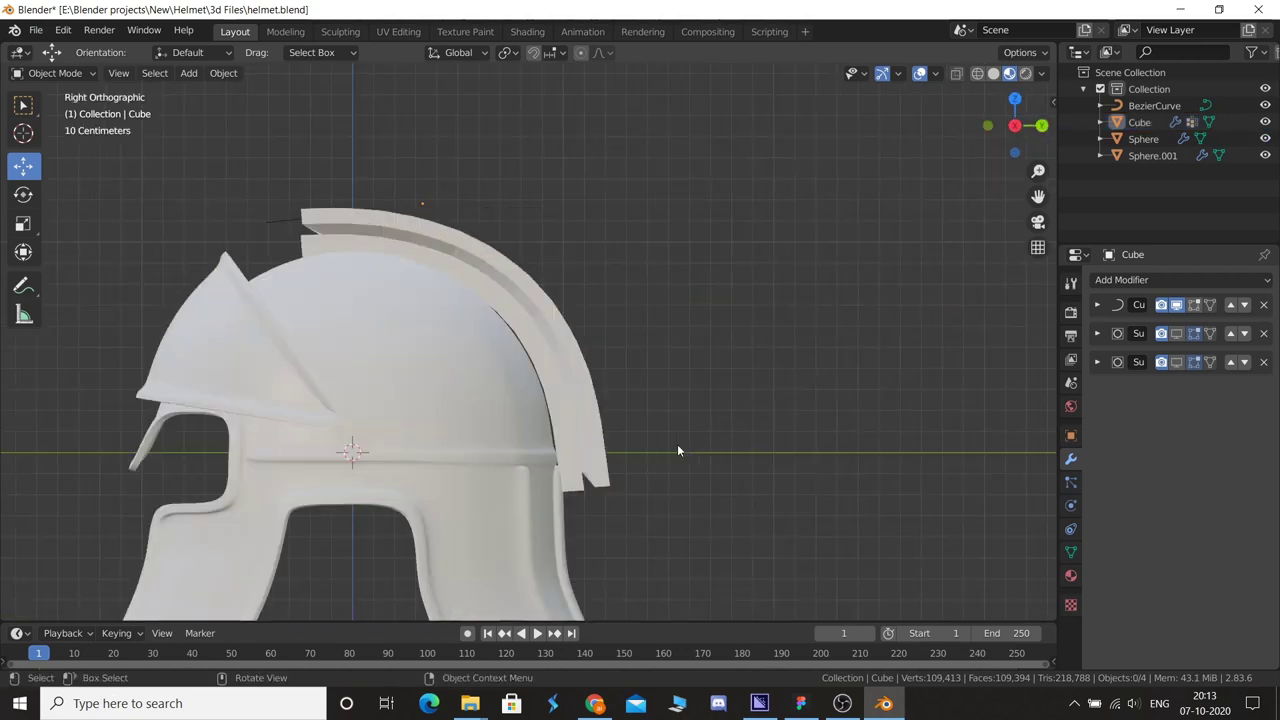
pyautogui.click(1152, 105)
pyautogui.press('Tab')
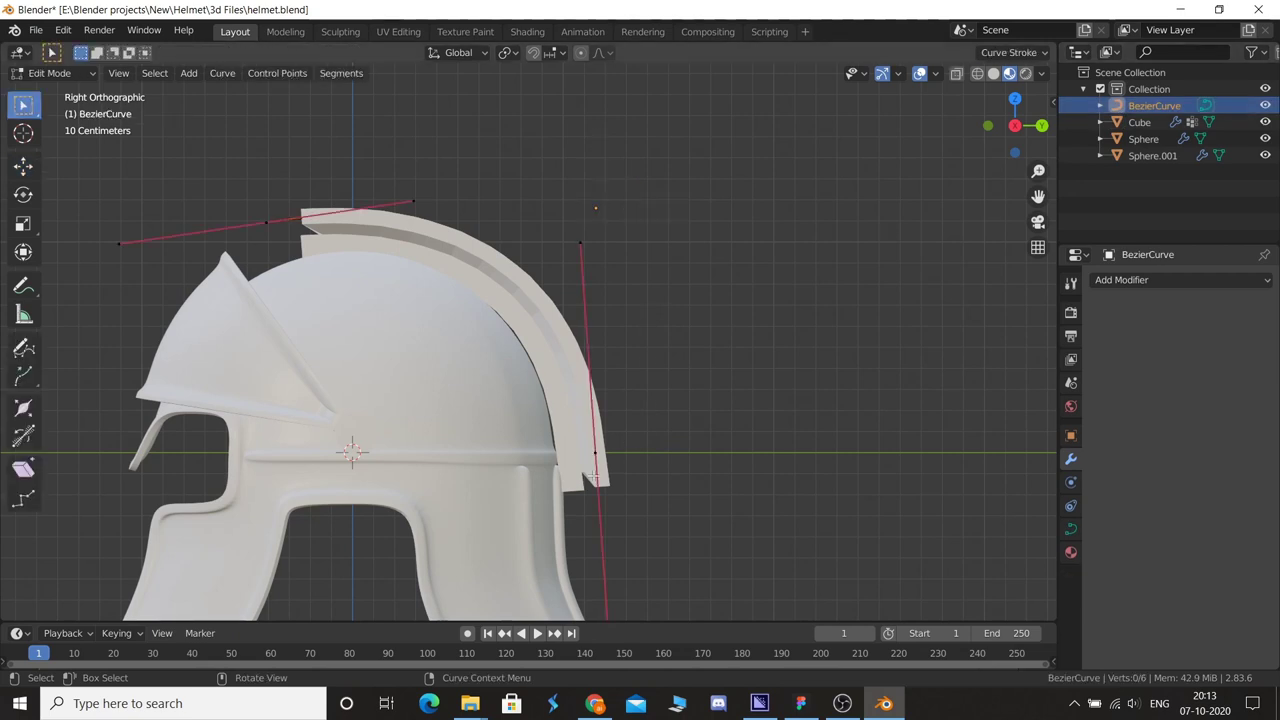
pyautogui.press('g')
pyautogui.click(628, 443)
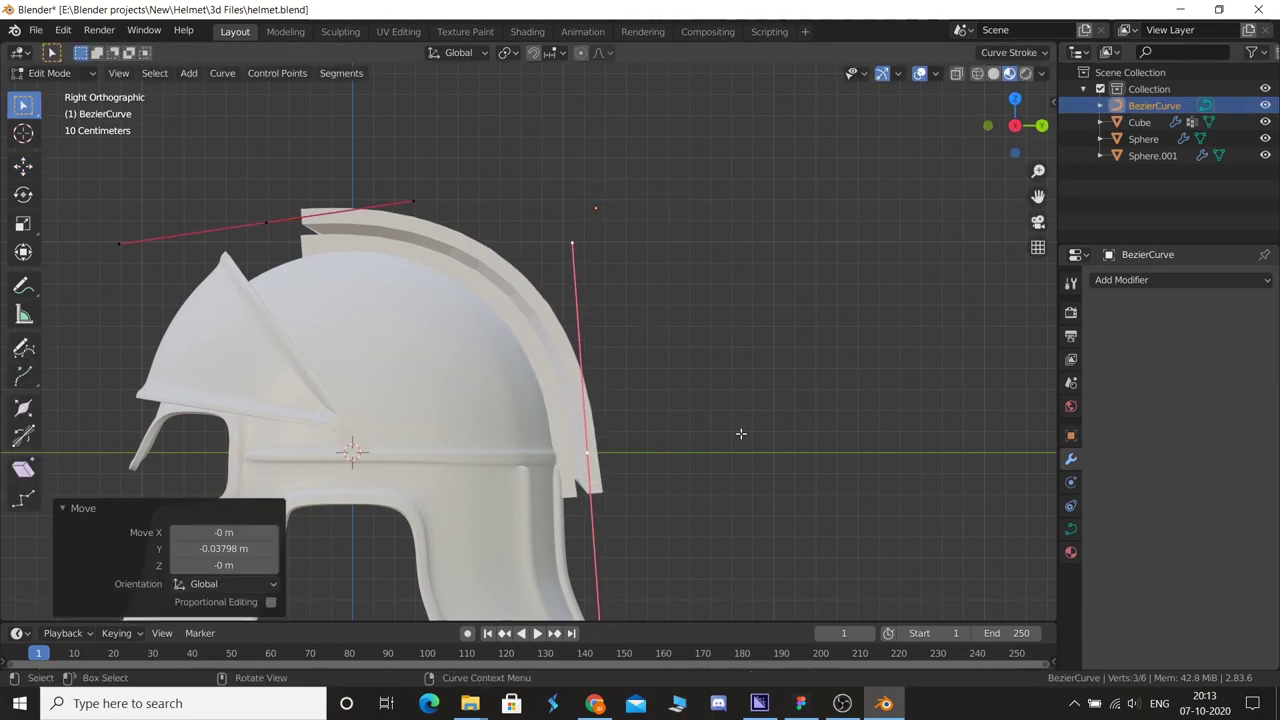
pyautogui.press('Tab')
# - Deselect everything and orbit and zoom around the helmet to inspect the crest
pyautogui.moveTo(740, 438)
pyautogui.mouseDown(button='middle')
pyautogui.moveTo(612, 455)
pyautogui.moveTo(437, 438)
pyautogui.moveTo(505, 528)
pyautogui.moveTo(598, 543)
pyautogui.moveTo(673, 518)
pyautogui.moveTo(766, 429)
pyautogui.moveTo(697, 453)
pyautogui.moveTo(683, 486)
pyautogui.moveTo(618, 496)
pyautogui.moveTo(257, 503)
pyautogui.moveTo(594, 514)
pyautogui.moveTo(514, 485)
pyautogui.moveTo(520, 499)
pyautogui.mouseUp(button='middle')
pyautogui.click(760, 425)
pyautogui.scroll(5, 741, 424)
pyautogui.scroll(-7, 738, 438)
pyautogui.scroll(2, 688, 492)
pyautogui.scroll(-3, 690, 492)
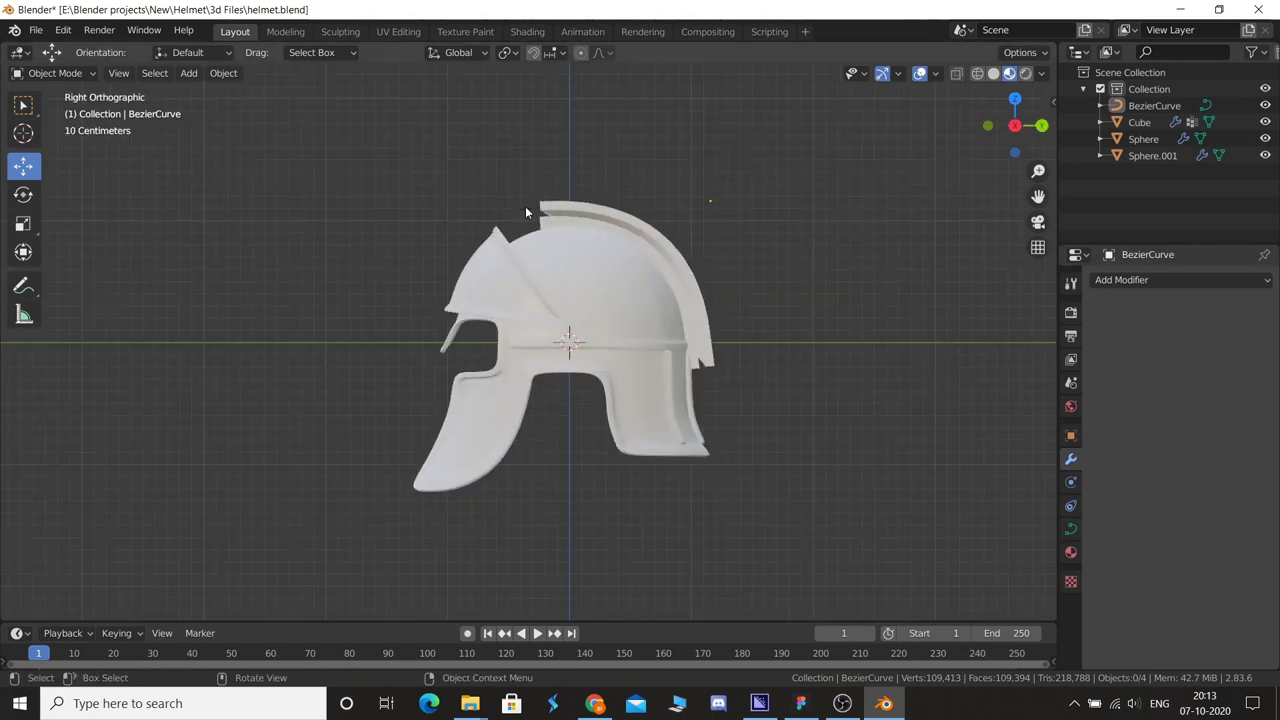
# - Add a plane, raise it above the helmet and scale it narrow along Y
pyautogui.hotkey('shift', 'a')
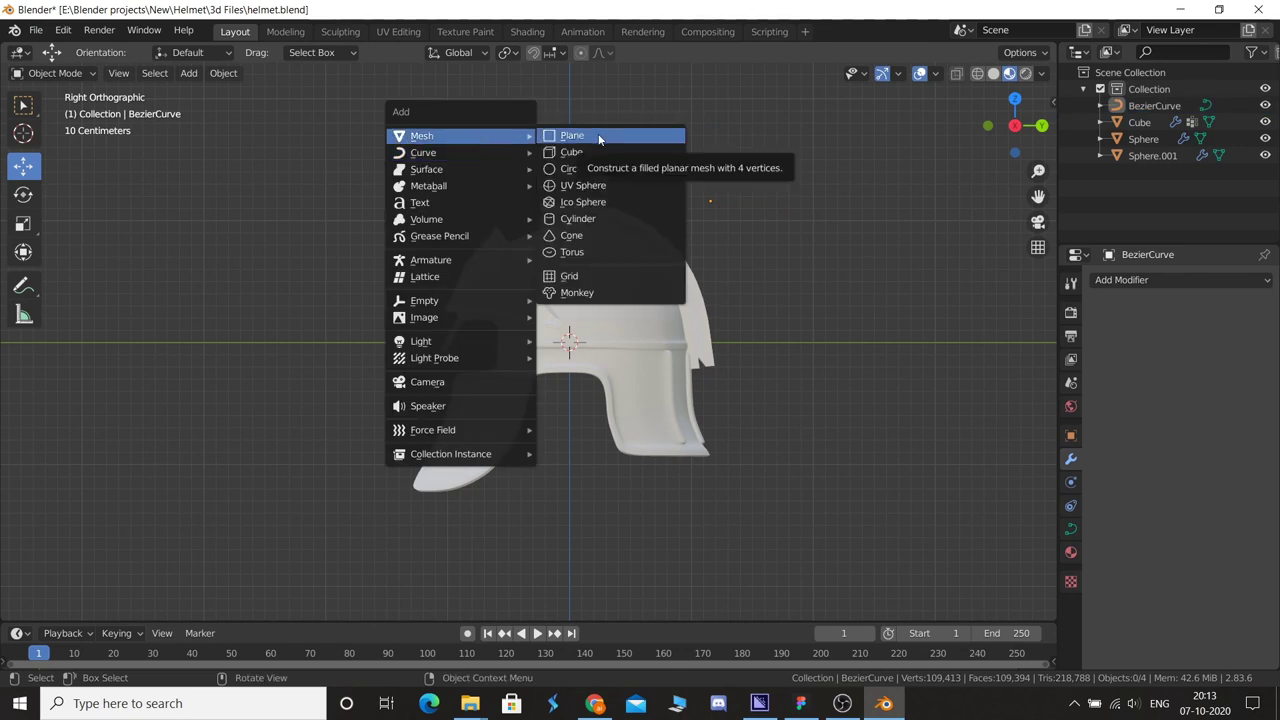
pyautogui.click(598, 139)
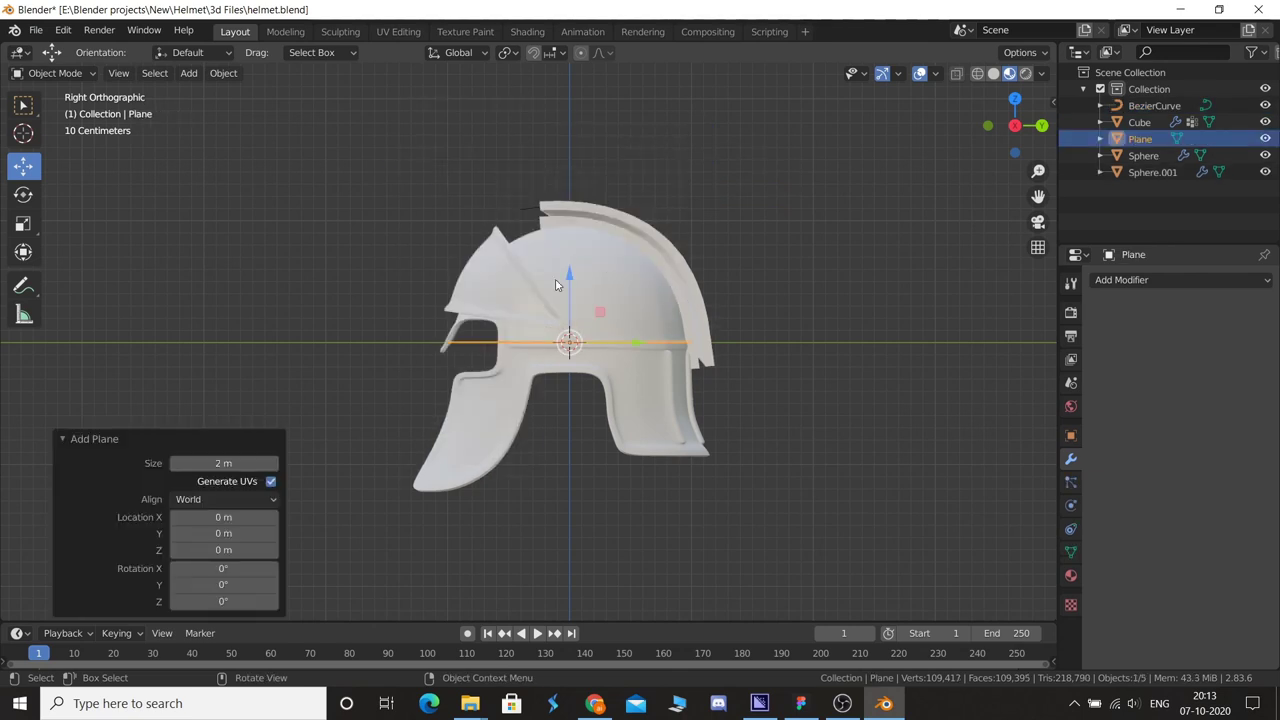
pyautogui.moveTo(588, 262); pyautogui.dragTo(590, 99)
pyautogui.press('KP_7')
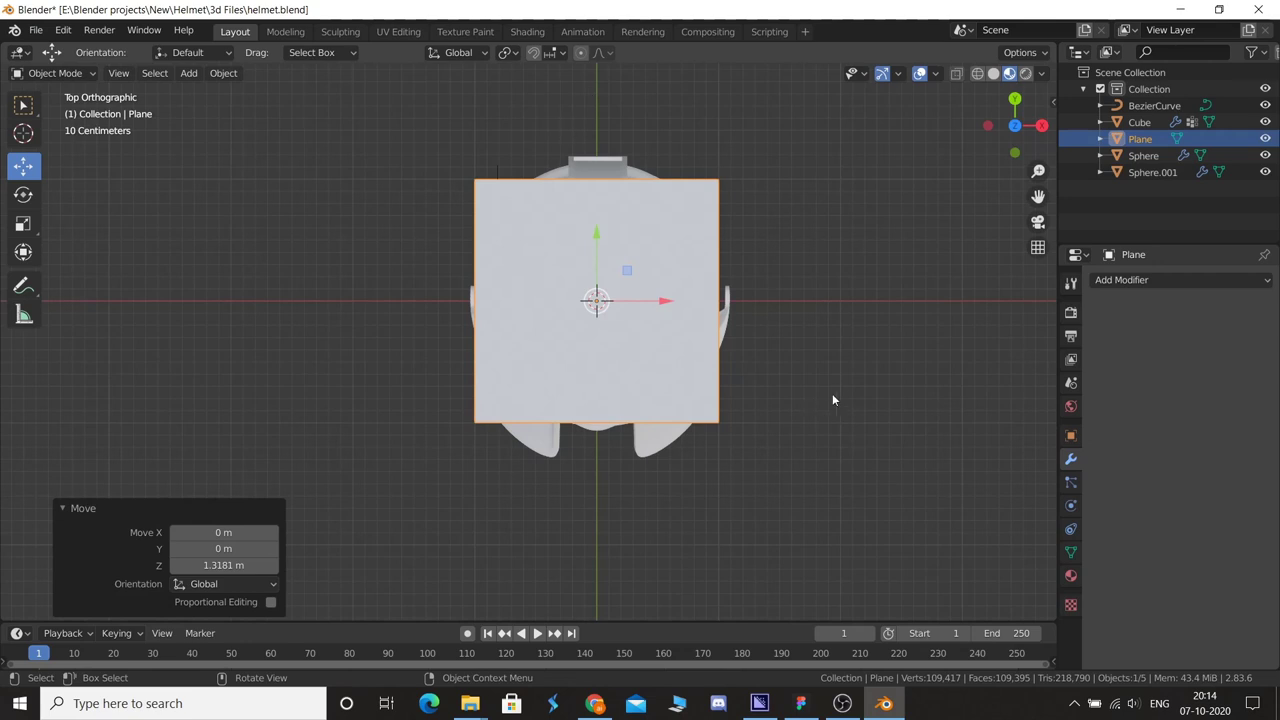
pyautogui.press('s')
pyautogui.press('y')
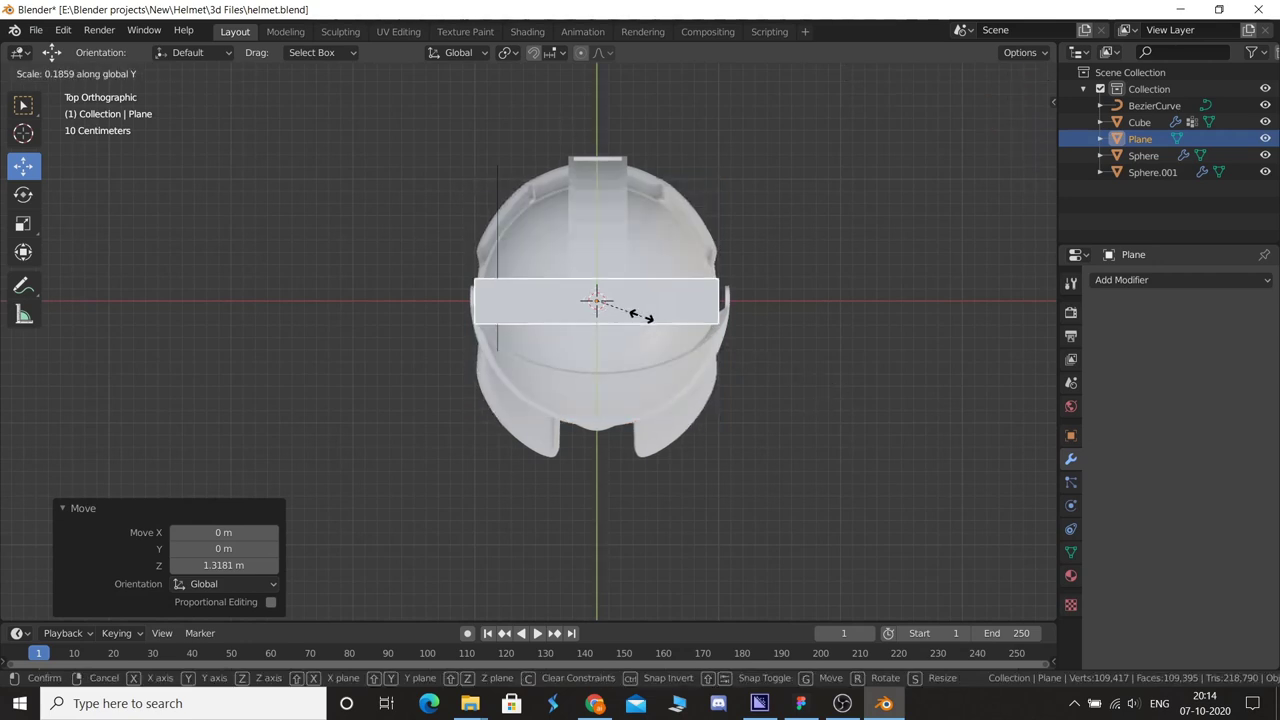
pyautogui.click(640, 315)
# - Give the strip a Curve modifier targeting BezierCurve
pyautogui.click(1122, 280)
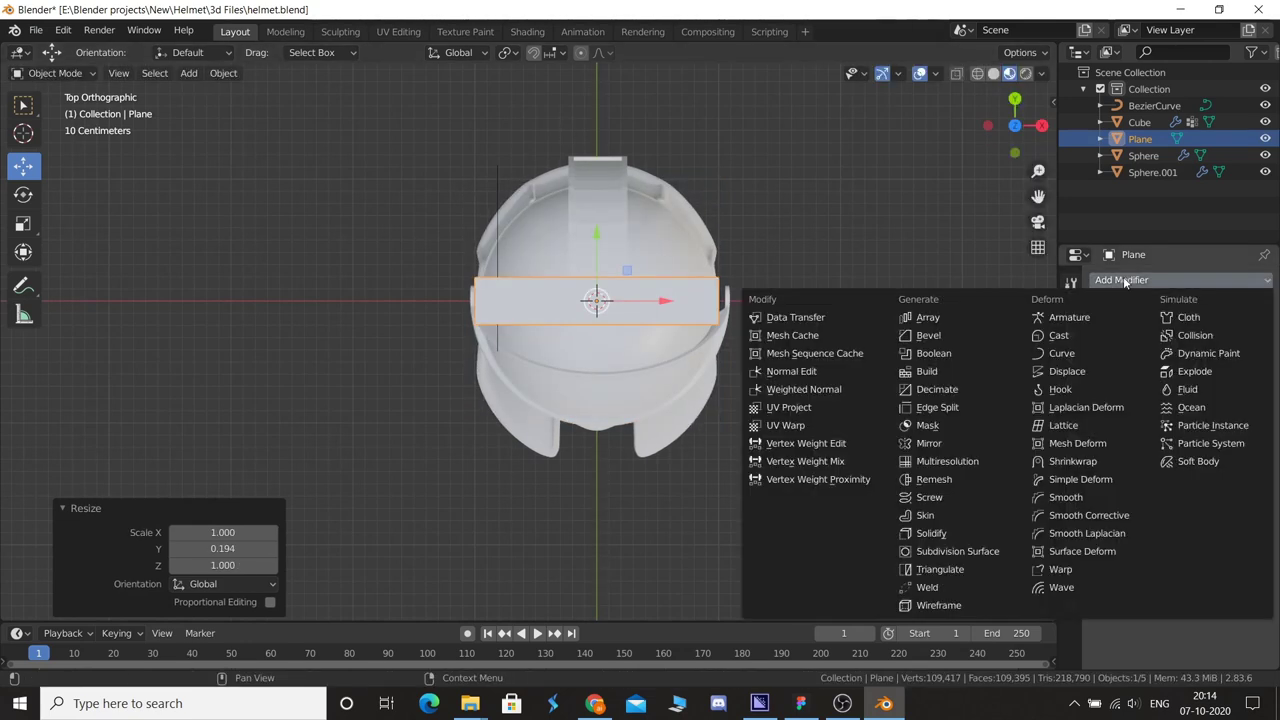
pyautogui.click(1068, 355)
pyautogui.click(1135, 371)
pyautogui.click(1110, 394)
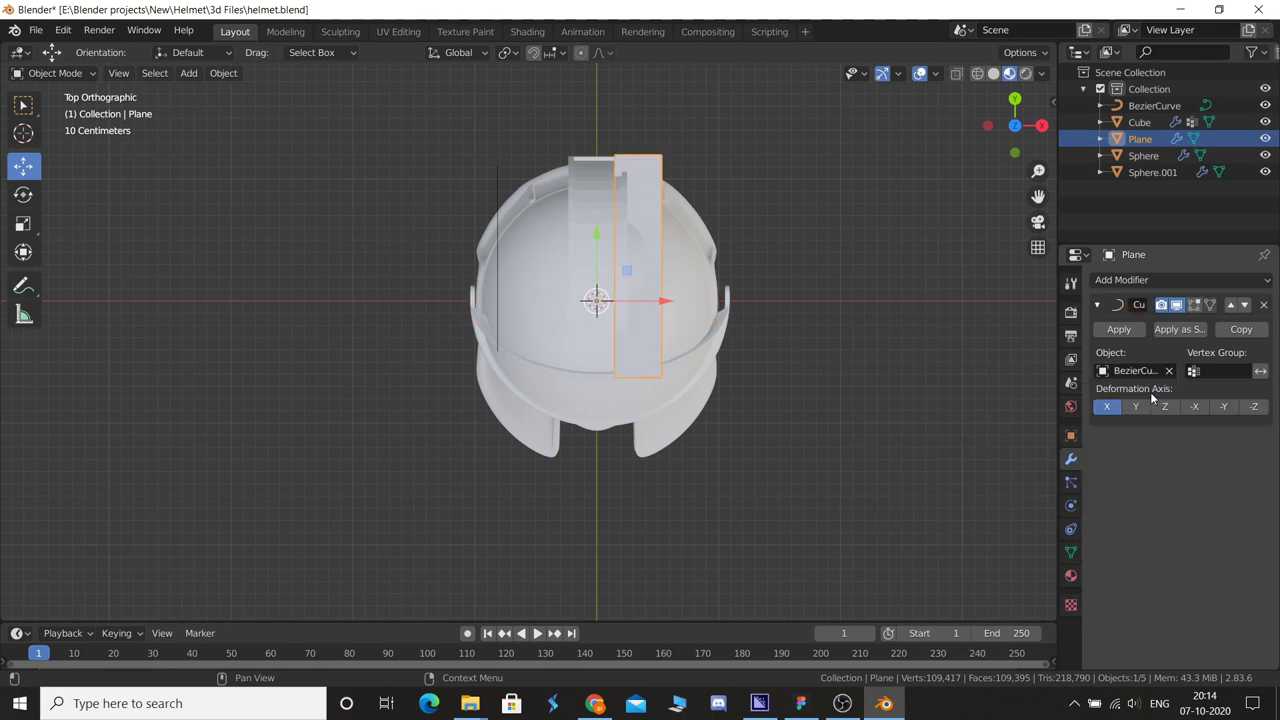
pyautogui.moveTo(828, 392); pyautogui.dragTo(699, 380, button='middle')
# - Add 31 loop cuts across the strip so it bends smoothly along the curve
pyautogui.press('Tab')
pyautogui.press('KP_7')
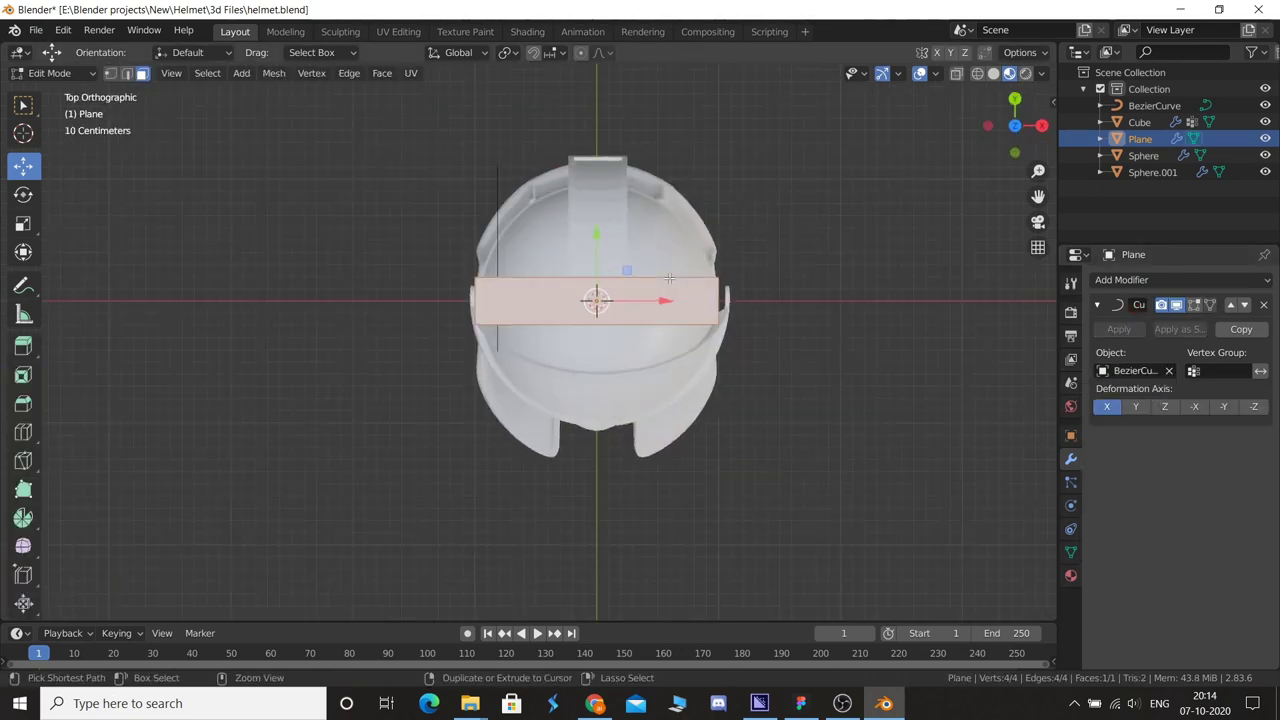
pyautogui.hotkey('ctrl', 'r')
pyautogui.click(585, 278)
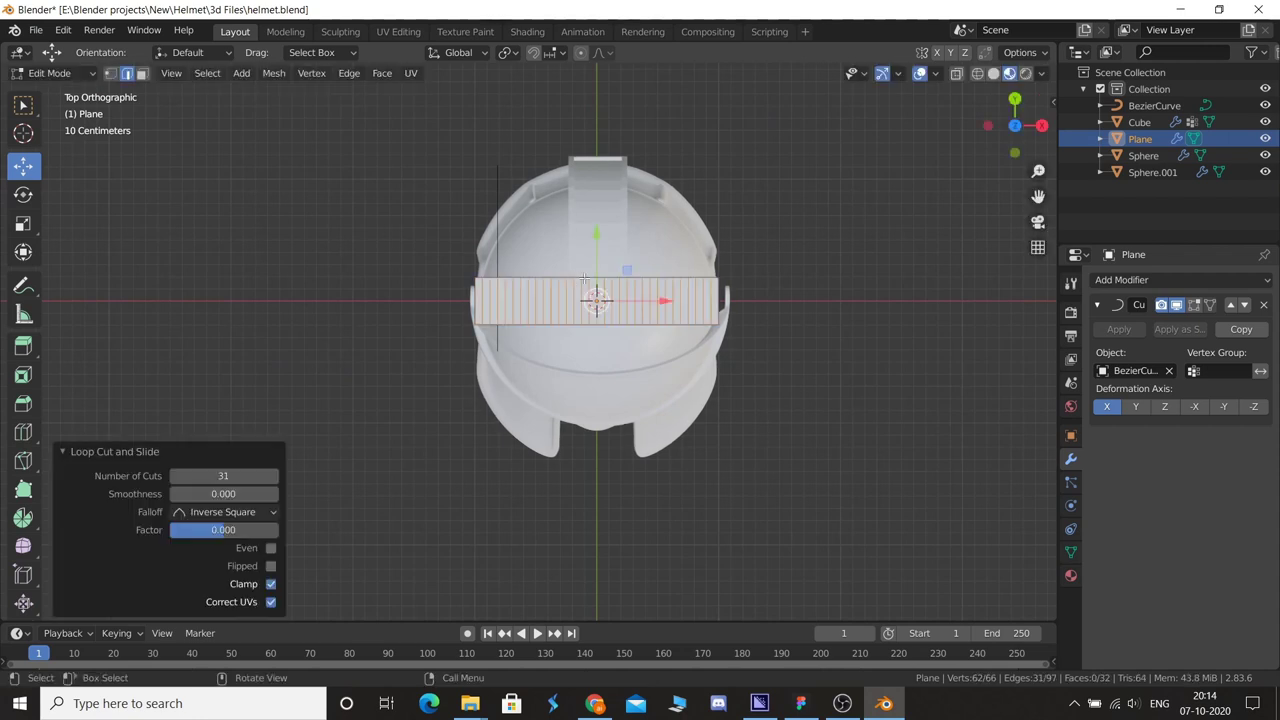
pyautogui.press('Tab')
pyautogui.press('KP_3')
pyautogui.moveTo(806, 294)
pyautogui.mouseDown(button='middle')
pyautogui.moveTo(706, 309)
pyautogui.moveTo(680, 340)
pyautogui.mouseUp(button='middle')
pyautogui.press('KP_7')
# - Slide the strip, undo that move, and raise its geometry upward instead
pyautogui.moveTo(678, 293); pyautogui.dragTo(620, 292)
pyautogui.press('Tab')
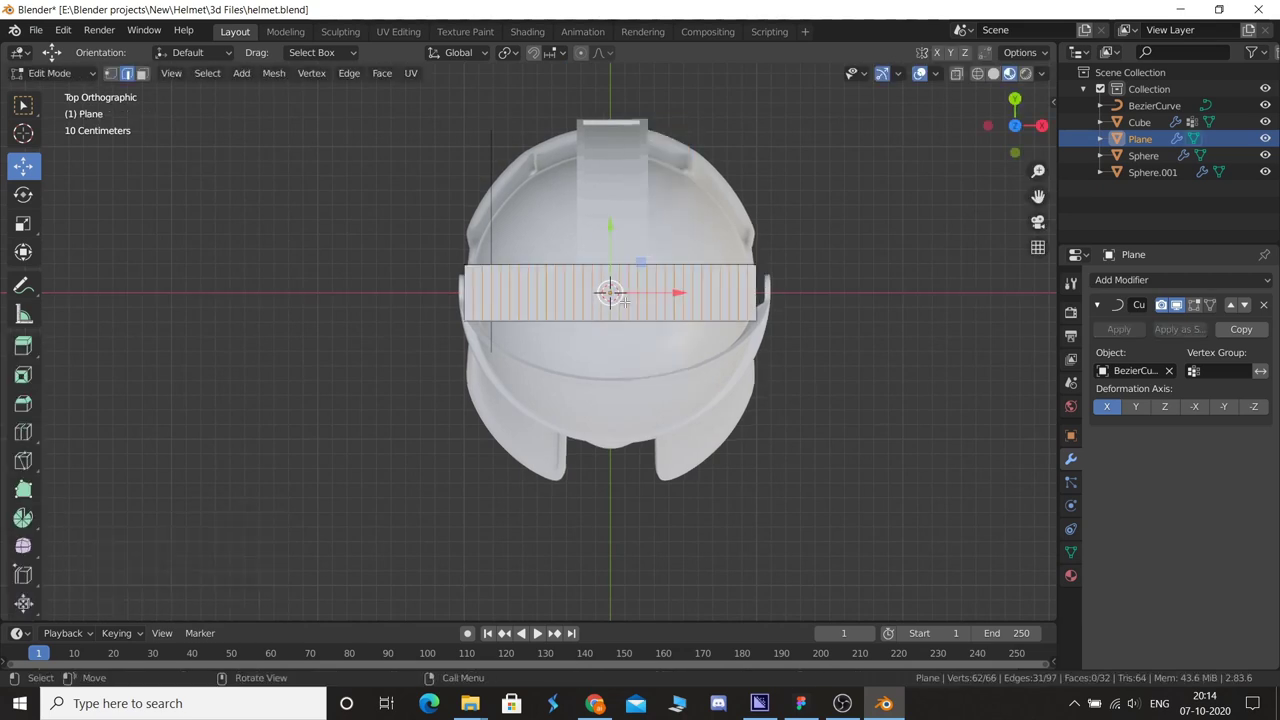
pyautogui.hotkey('ctrl', 'z')
pyautogui.hotkey('ctrl', 'z')
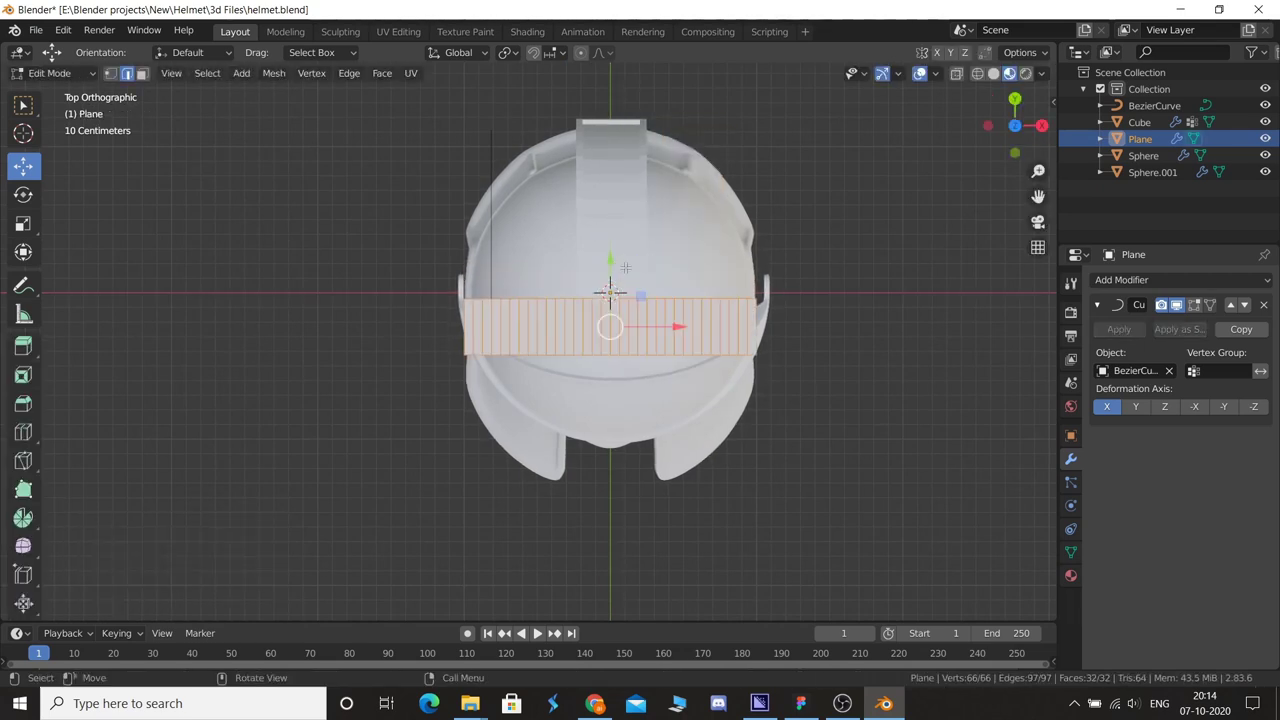
pyautogui.hotkey('ctrl', 'z')
pyautogui.hotkey('ctrl', 'z')
pyautogui.press('Tab')
pyautogui.hotkey('ctrl', 'shift', 'z')
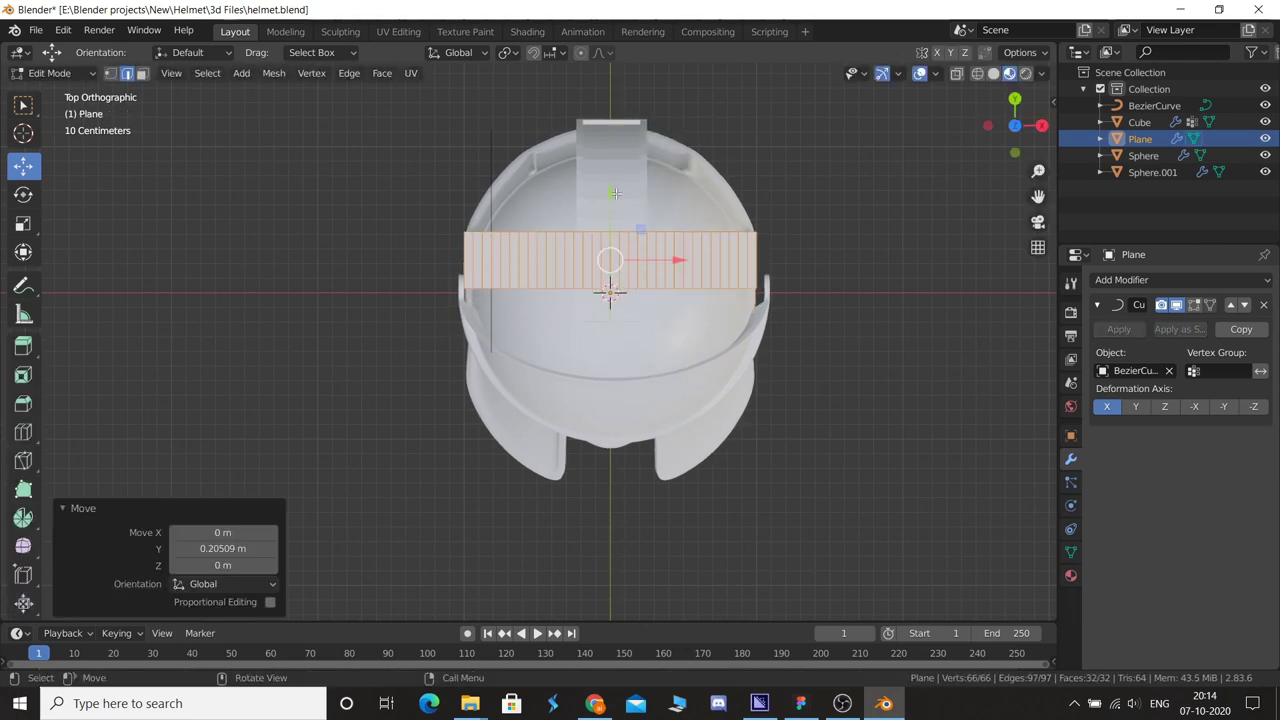
pyautogui.press('Tab')
# - Nudge the strip's position a few more times so its bend arcs above the crest band
pyautogui.press('Tab')
pyautogui.press('g')
pyautogui.click(614, 196)
pyautogui.press('Tab')
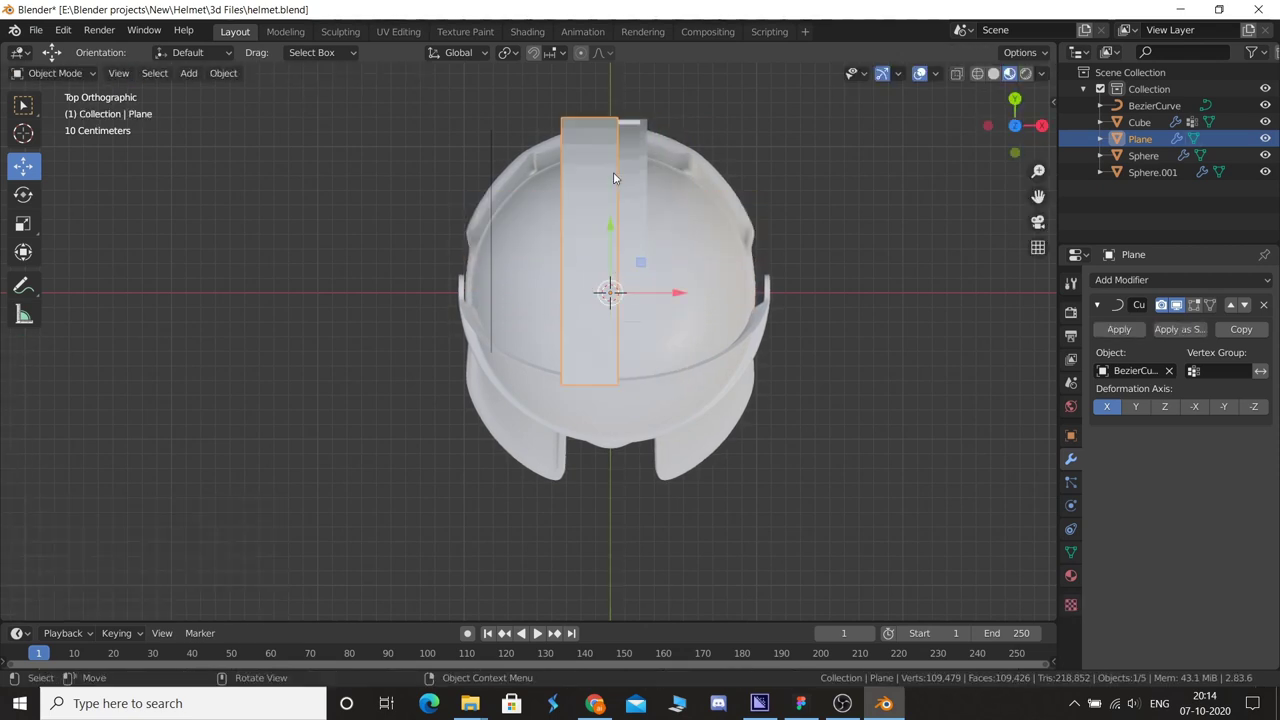
pyautogui.press('Tab')
pyautogui.press('g')
pyautogui.click(615, 182)
pyautogui.press('Tab')
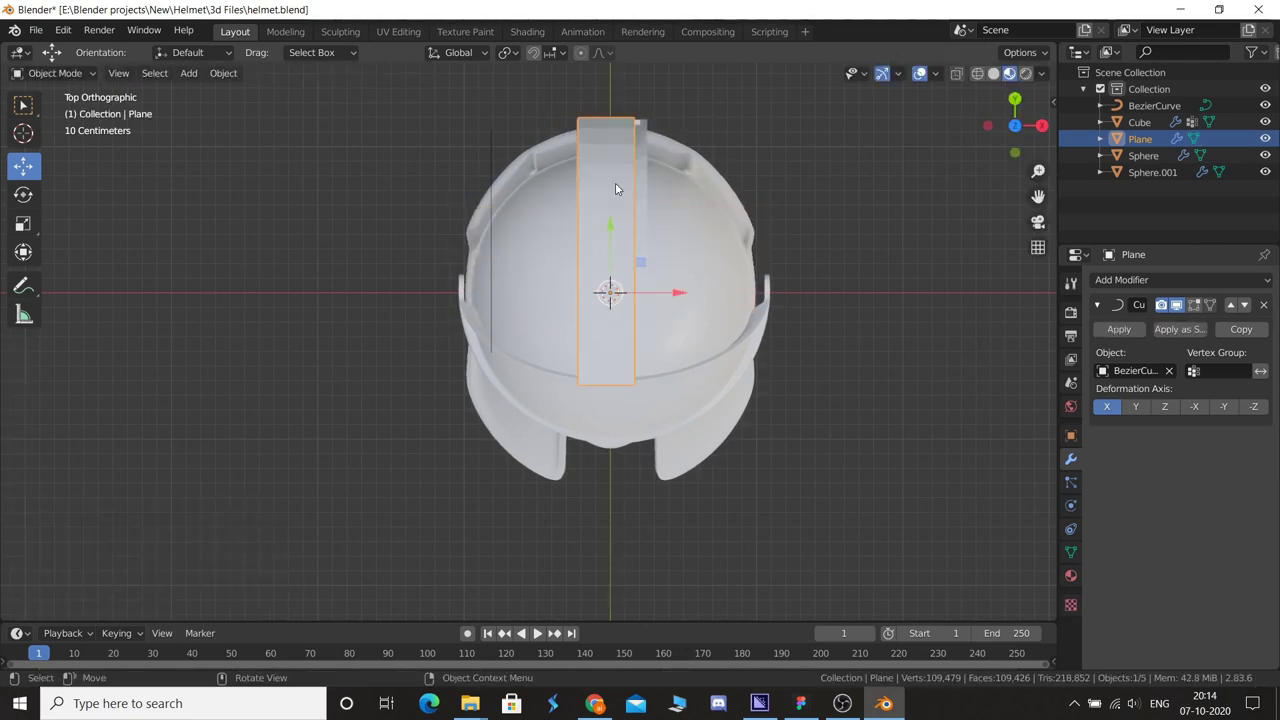
pyautogui.press('Tab')
pyautogui.press('g')
pyautogui.click(615, 192)
pyautogui.press('Tab')
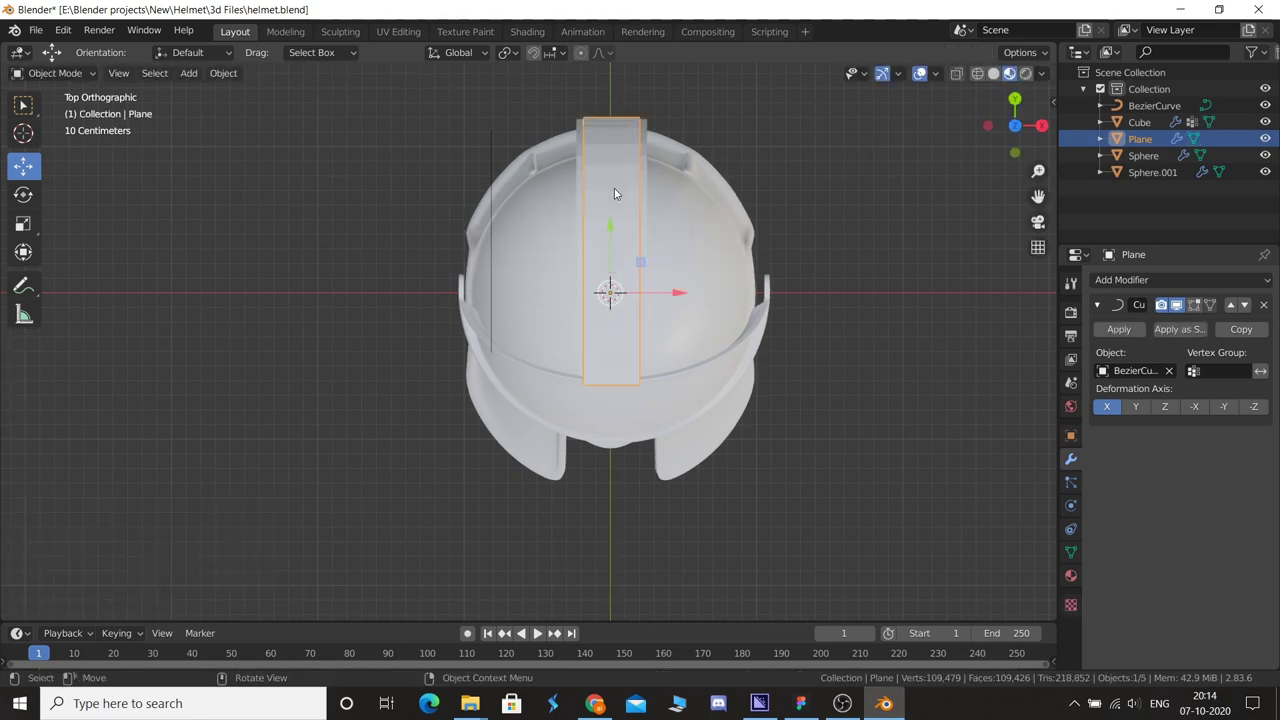
pyautogui.moveTo(717, 355)
pyautogui.mouseDown(button='middle')
pyautogui.moveTo(577, 213)
pyautogui.moveTo(652, 286)
pyautogui.mouseUp(button='middle')
# - Remove the Curve modifier from the crest's modifier stack
pyautogui.click(577, 213)
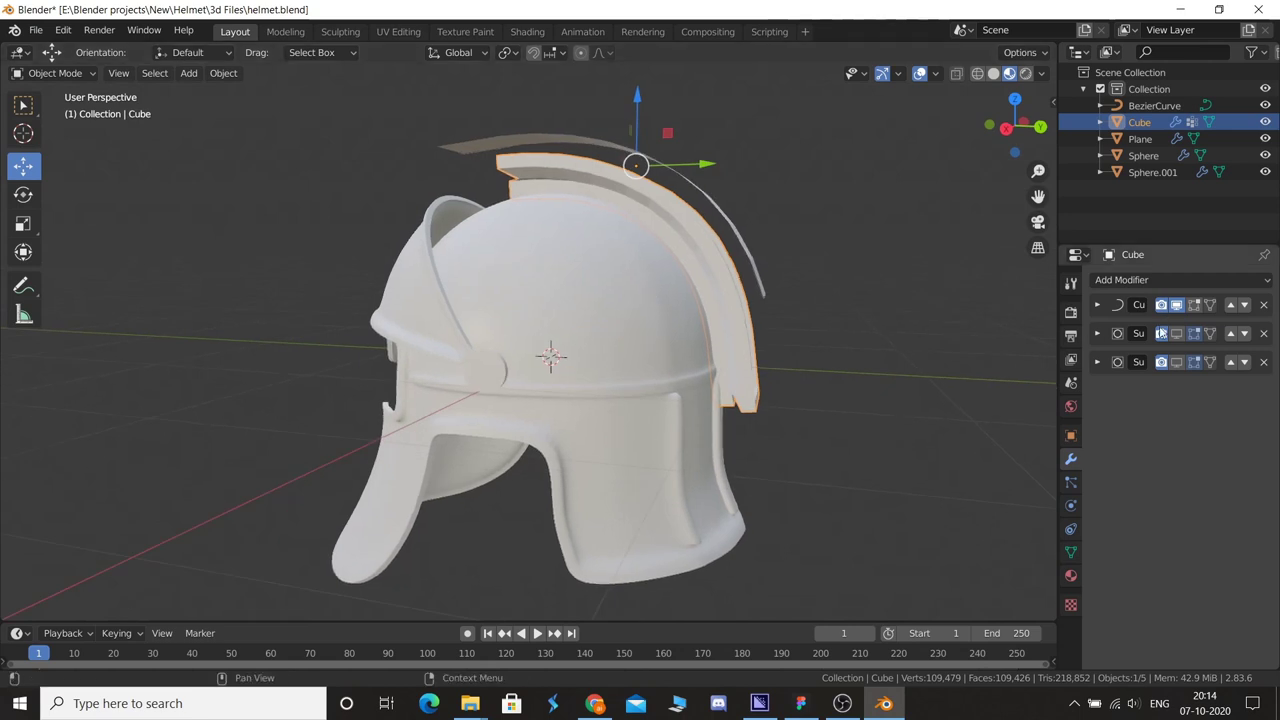
pyautogui.click(1097, 304)
pyautogui.click(1133, 335)
pyautogui.click(790, 269)
pyautogui.click(710, 205)
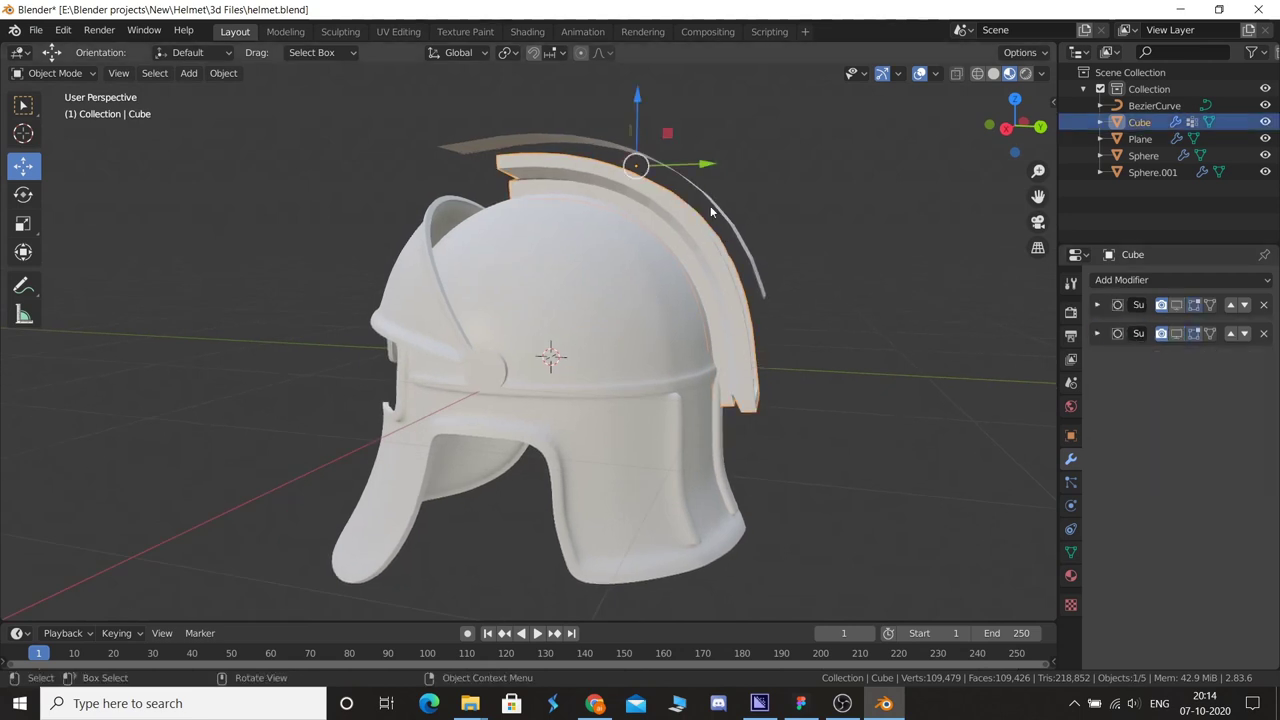
pyautogui.click(710, 205)
pyautogui.moveTo(710, 205)
pyautogui.mouseDown(button='middle')
pyautogui.moveTo(804, 322)
pyautogui.moveTo(937, 386)
pyautogui.moveTo(600, 300)
pyautogui.mouseUp(button='middle')
# - Set the crest's origin to its geometry
pyautogui.click(450, 260)
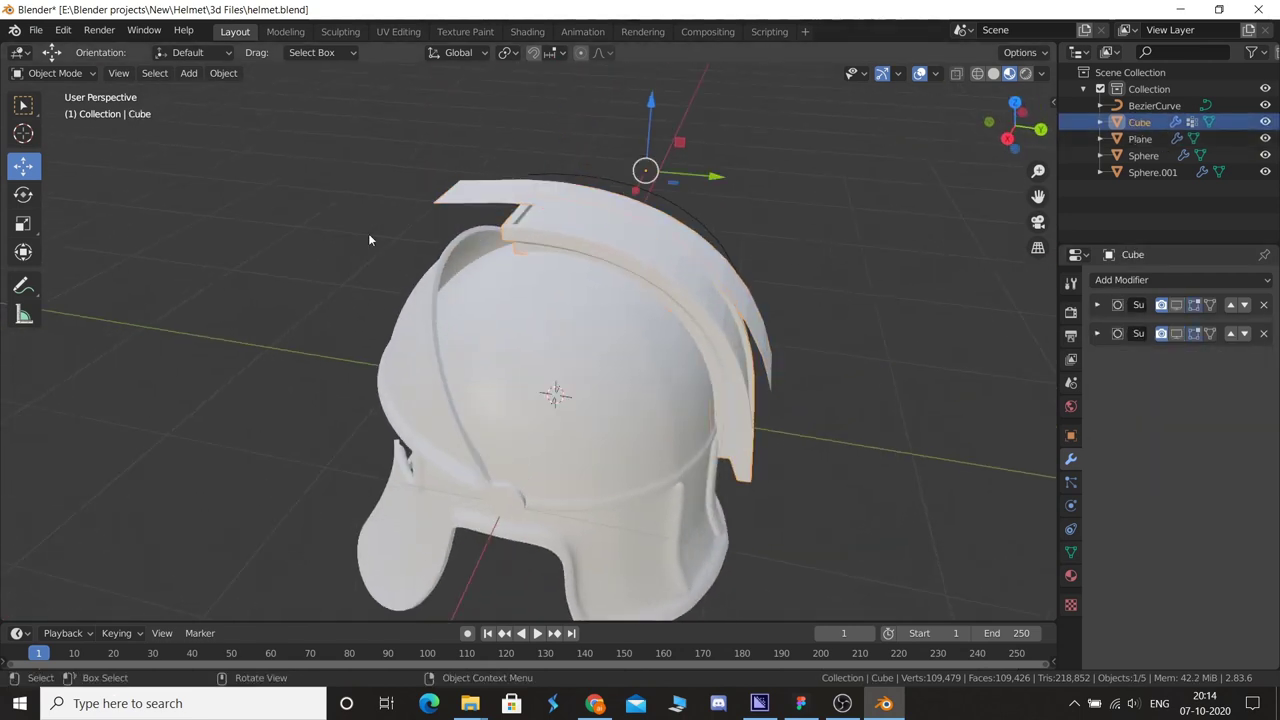
pyautogui.click(223, 73)
pyautogui.click(449, 125)
pyautogui.click(919, 343)
pyautogui.moveTo(919, 343)
pyautogui.mouseDown(button='middle')
pyautogui.moveTo(766, 290)
pyautogui.moveTo(667, 346)
pyautogui.moveTo(901, 379)
pyautogui.moveTo(940, 331)
pyautogui.moveTo(883, 354)
pyautogui.moveTo(920, 334)
pyautogui.moveTo(919, 310)
pyautogui.moveTo(834, 257)
pyautogui.moveTo(823, 214)
pyautogui.moveTo(900, 251)
pyautogui.moveTo(952, 323)
pyautogui.moveTo(918, 350)
pyautogui.moveTo(710, 386)
pyautogui.mouseUp(button='middle')
# - Move the Plane strip and BezierCurve together along Y in top view
pyautogui.click(658, 370)
pyautogui.keyDown('shift'); pyautogui.click(703, 296); pyautogui.keyUp('shift')
pyautogui.press('KP_7')
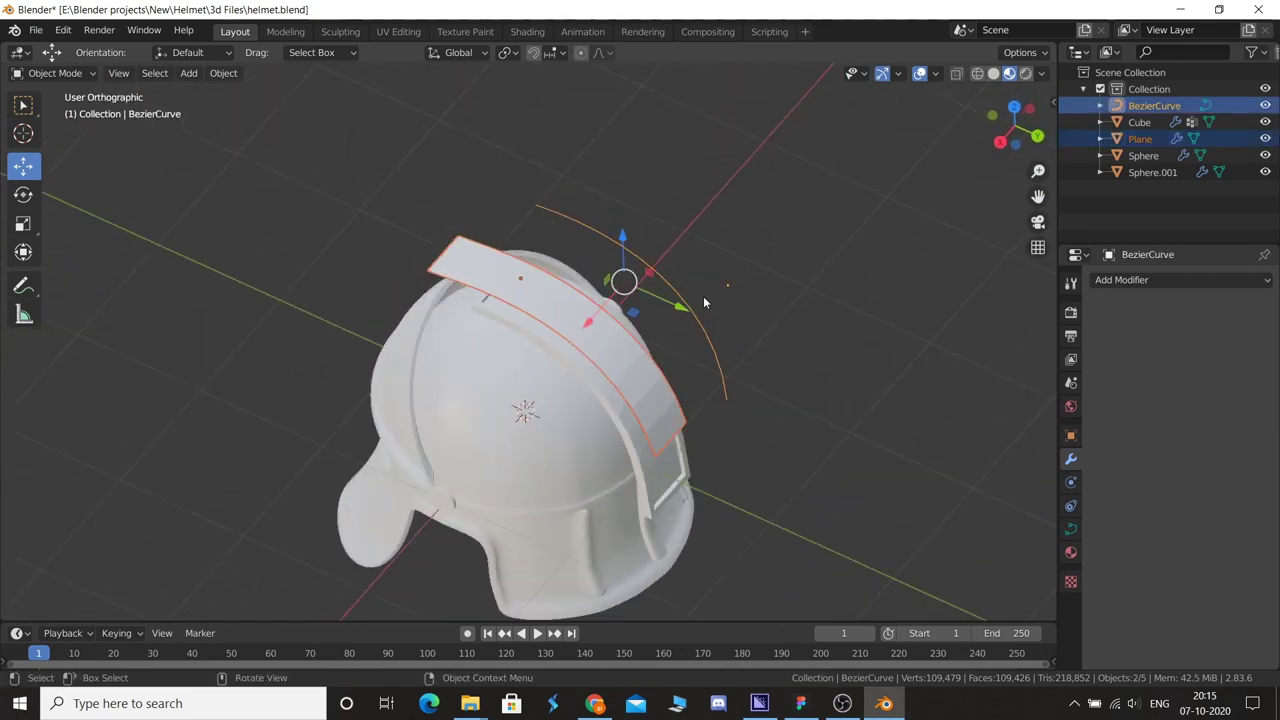
pyautogui.press('g')
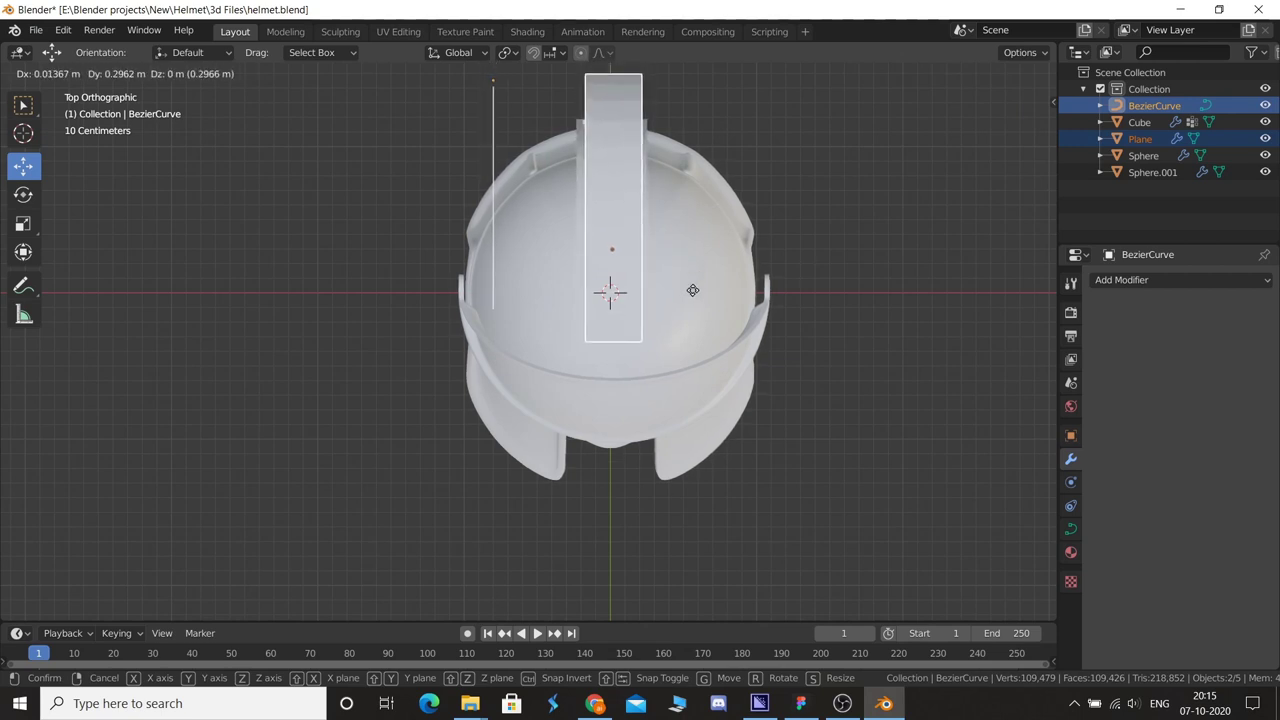
pyautogui.click(692, 290)
# - In right view with wireframe shading, nudge the strip and curve 0.1504 m Y, -0.050134 m Z
pyautogui.press('KP_3')
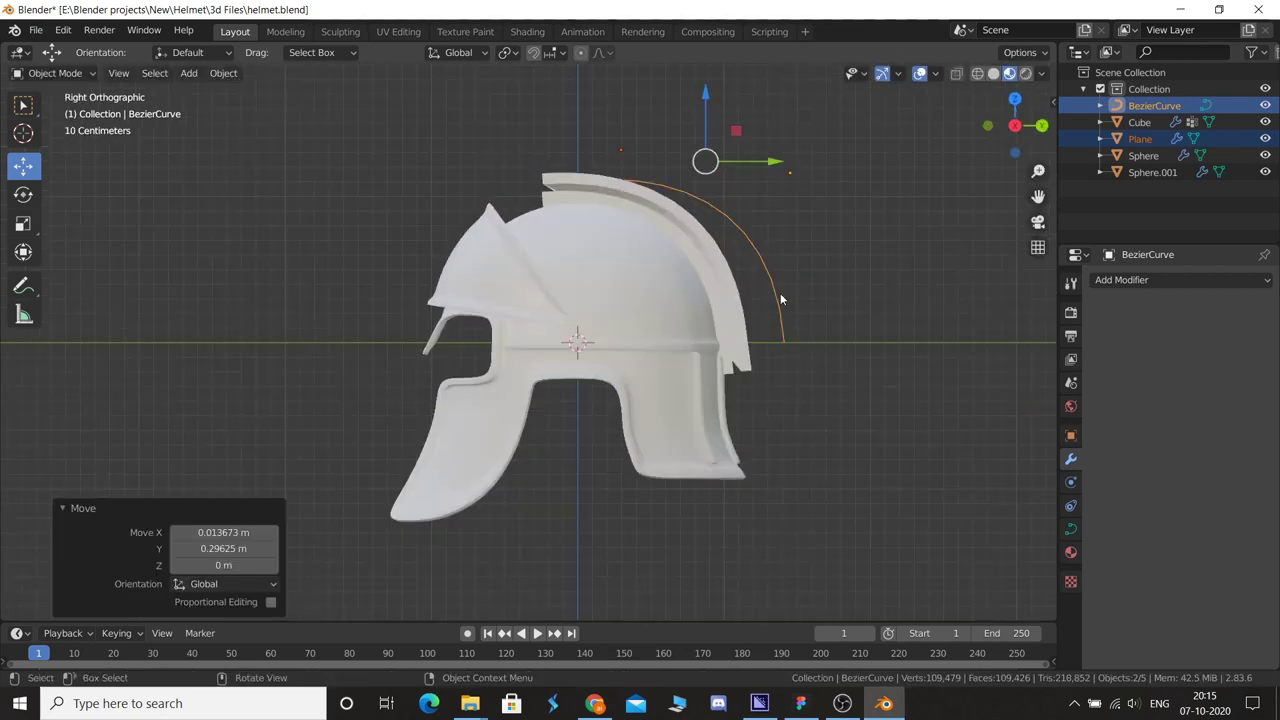
pyautogui.press('z')
pyautogui.click(734, 278)
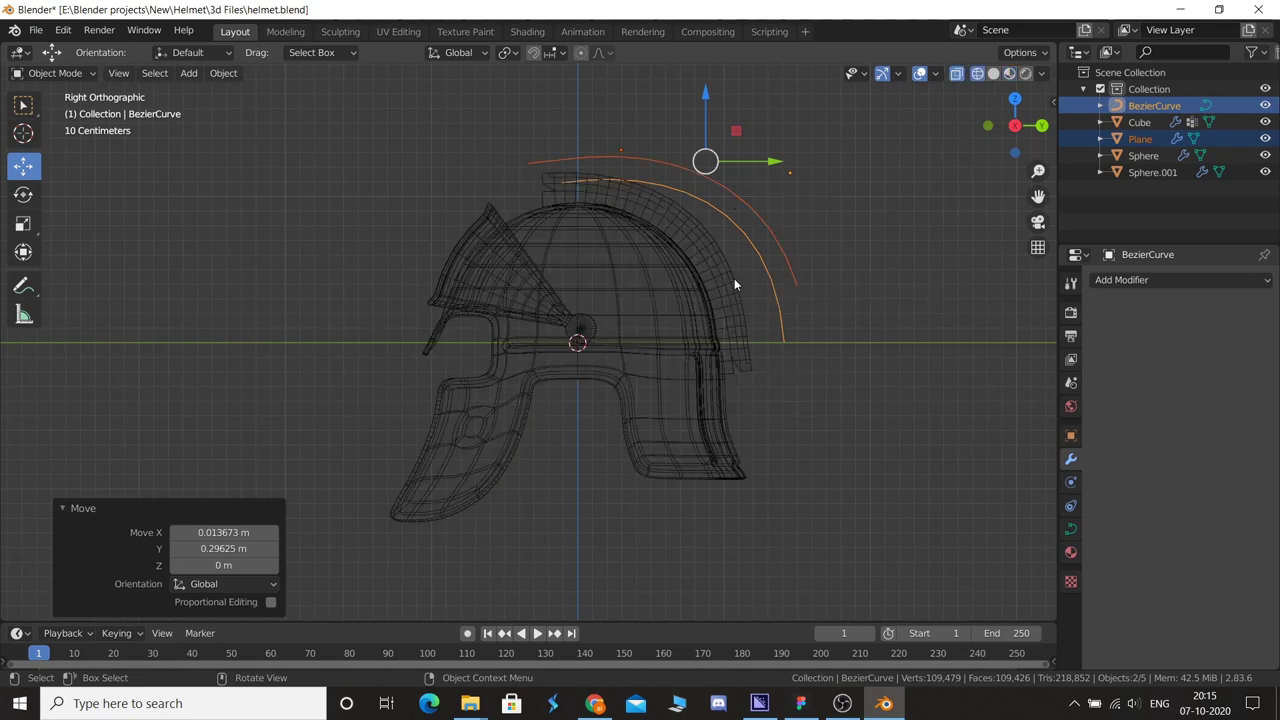
pyautogui.press('g')
pyautogui.click(742, 268)
pyautogui.press('Tab')
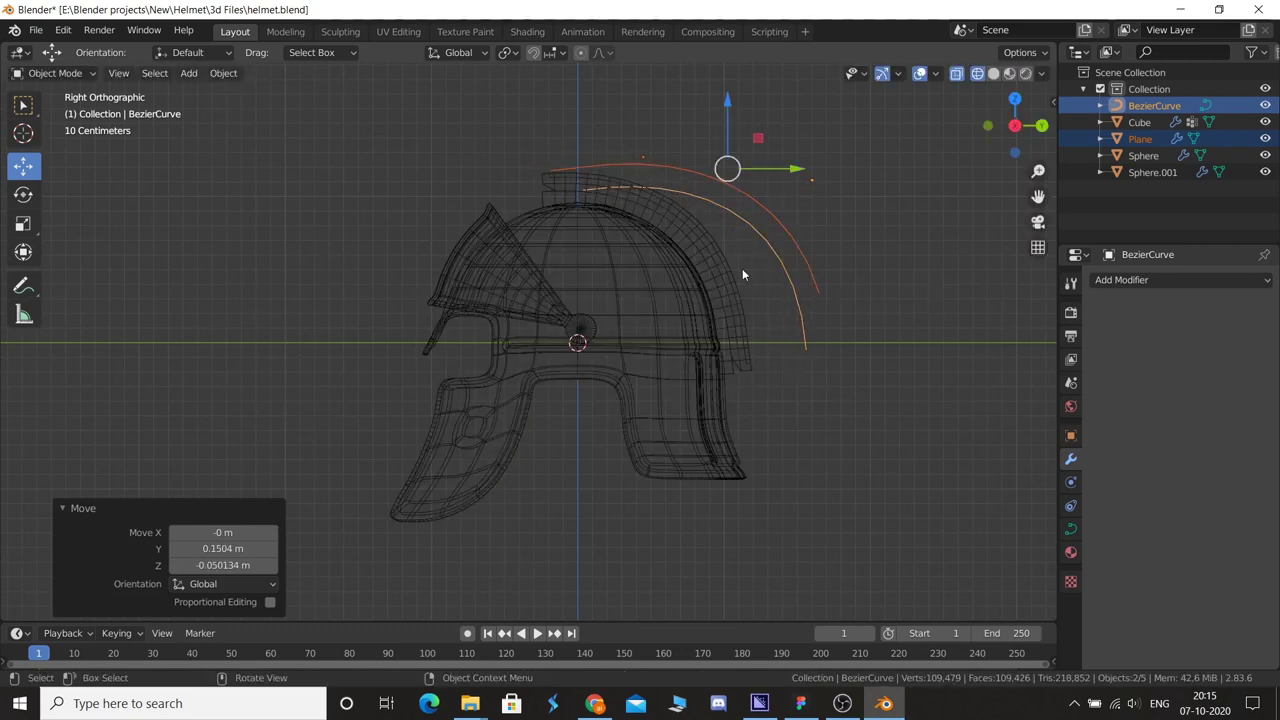
# - Move the upper curve point up-left and reposition its handles over the helmet
pyautogui.press('g')
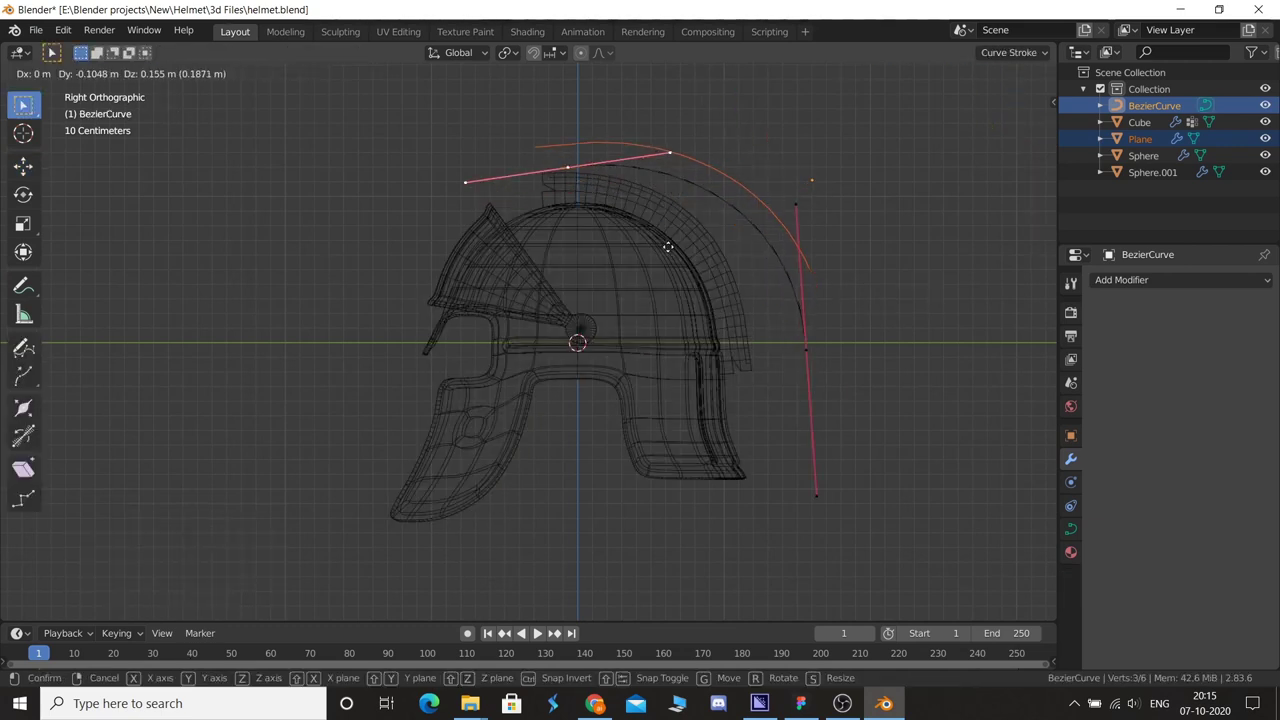
pyautogui.click(661, 232)
pyautogui.press('g')
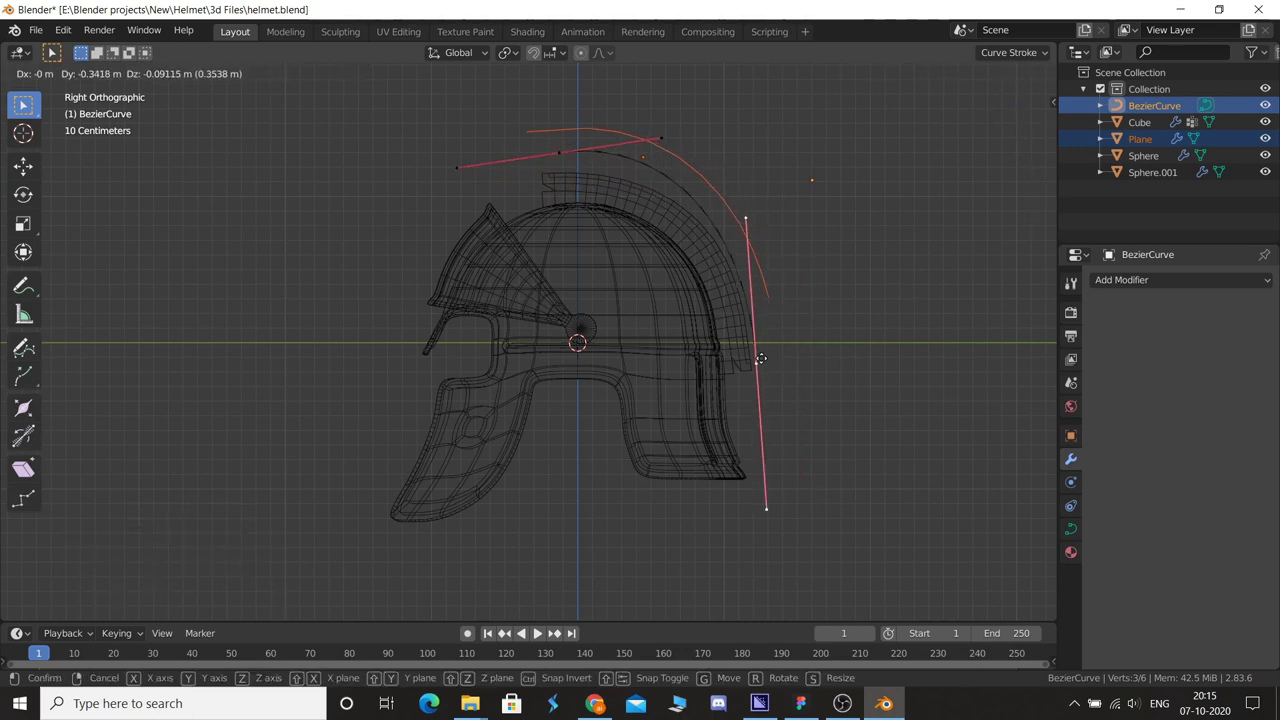
pyautogui.click(803, 510)
pyautogui.press('g')
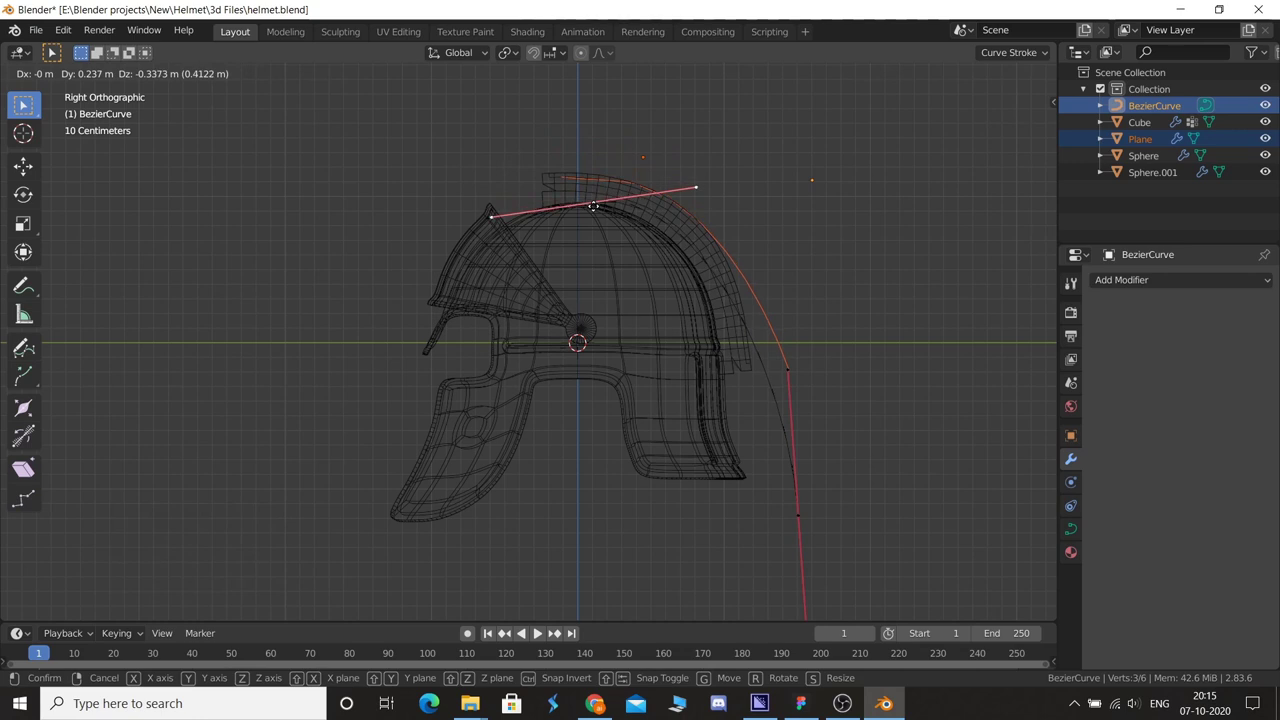
pyautogui.click(587, 203)
pyautogui.click(689, 184)
pyautogui.press('g')
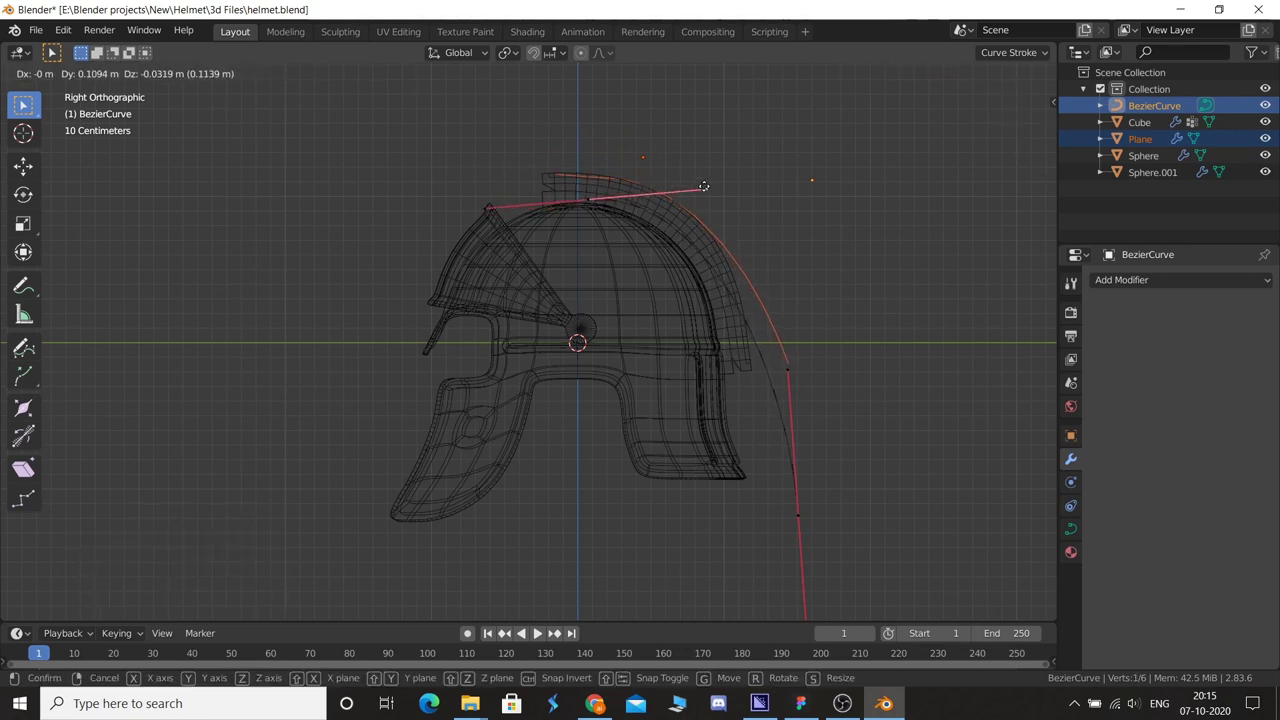
pyautogui.click(690, 190)
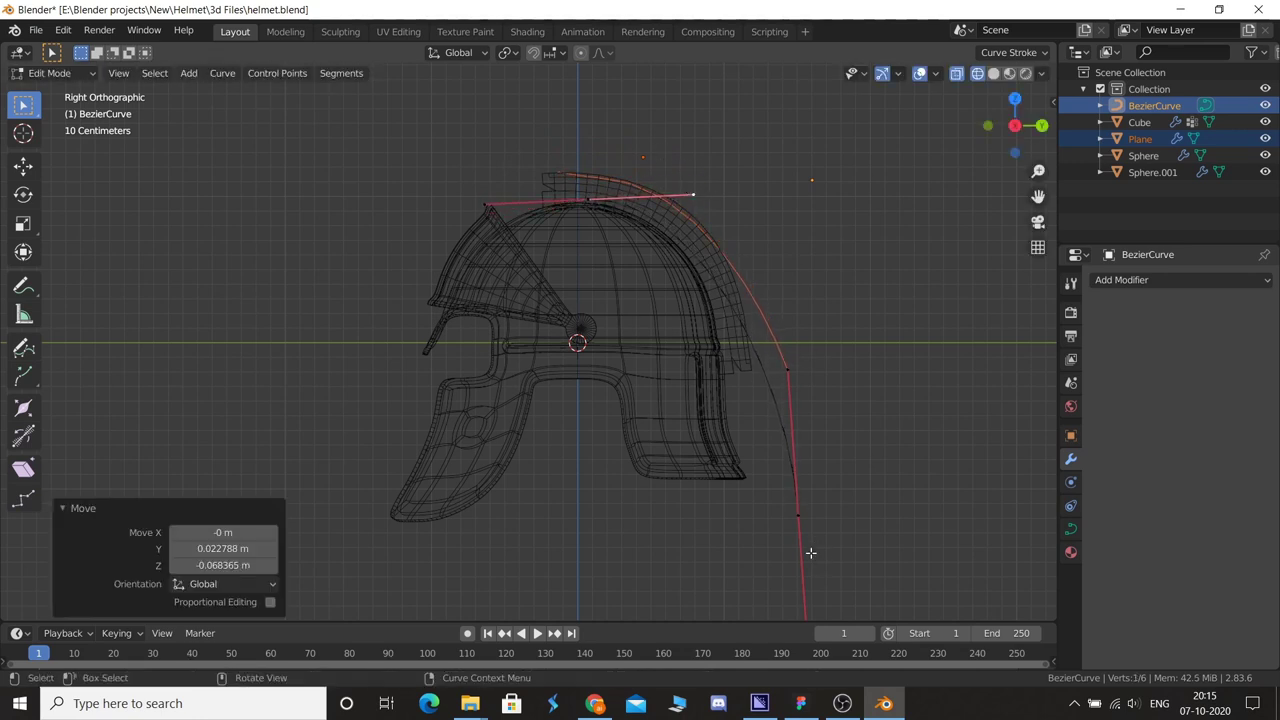
# - Move the rear curve point, rotate its handle 24.7° and scale it to 0.493
pyautogui.click(798, 514)
pyautogui.press('g')
pyautogui.click(757, 460)
pyautogui.press('r')
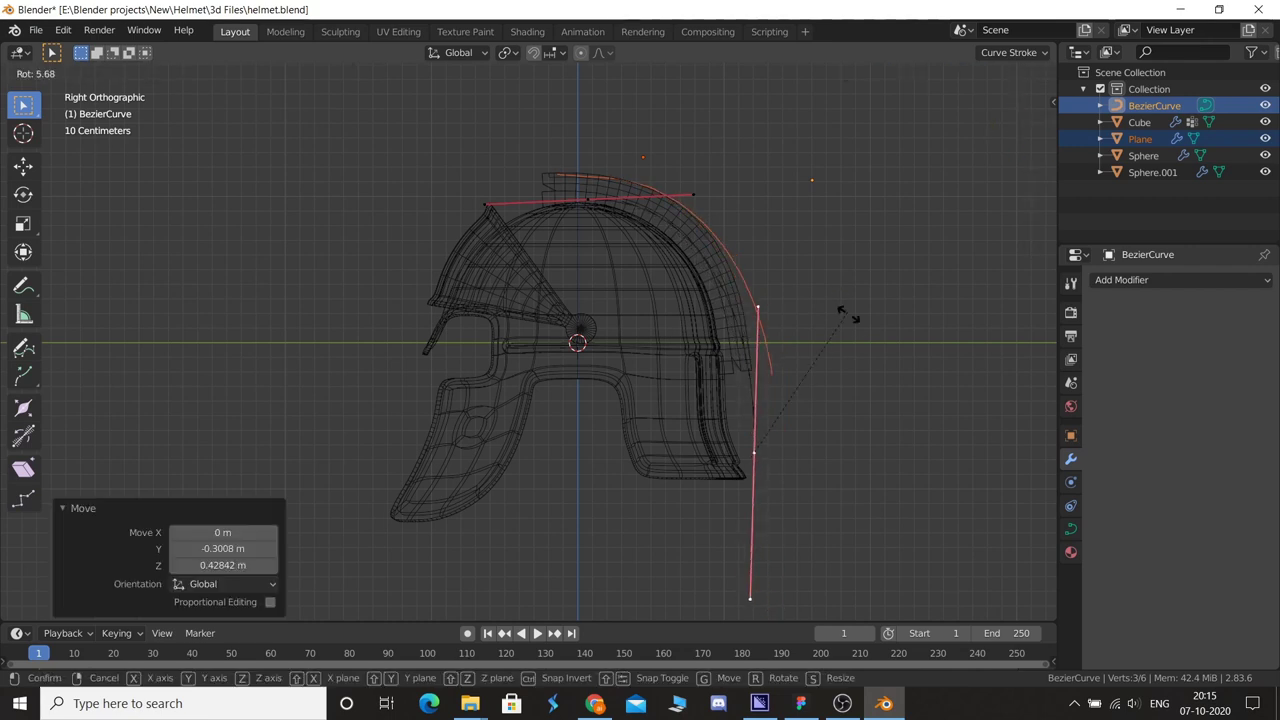
pyautogui.click(842, 333)
pyautogui.press('s')
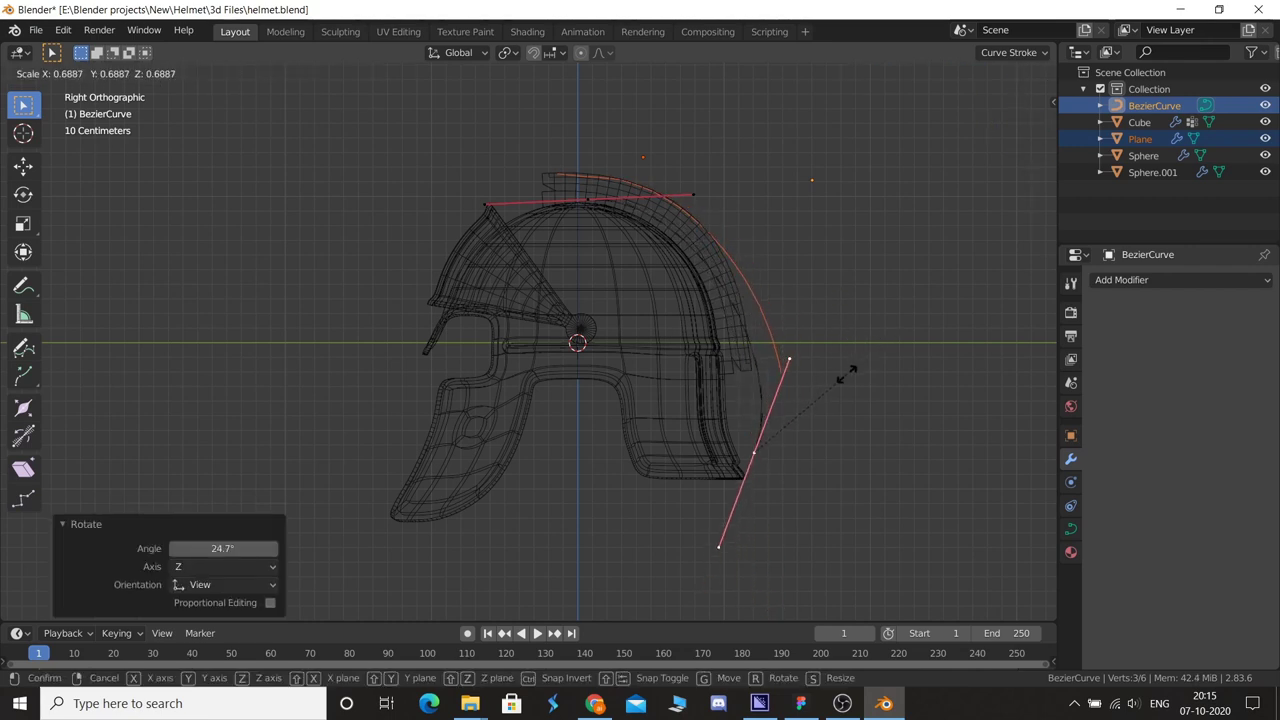
pyautogui.click(815, 386)
pyautogui.press('g')
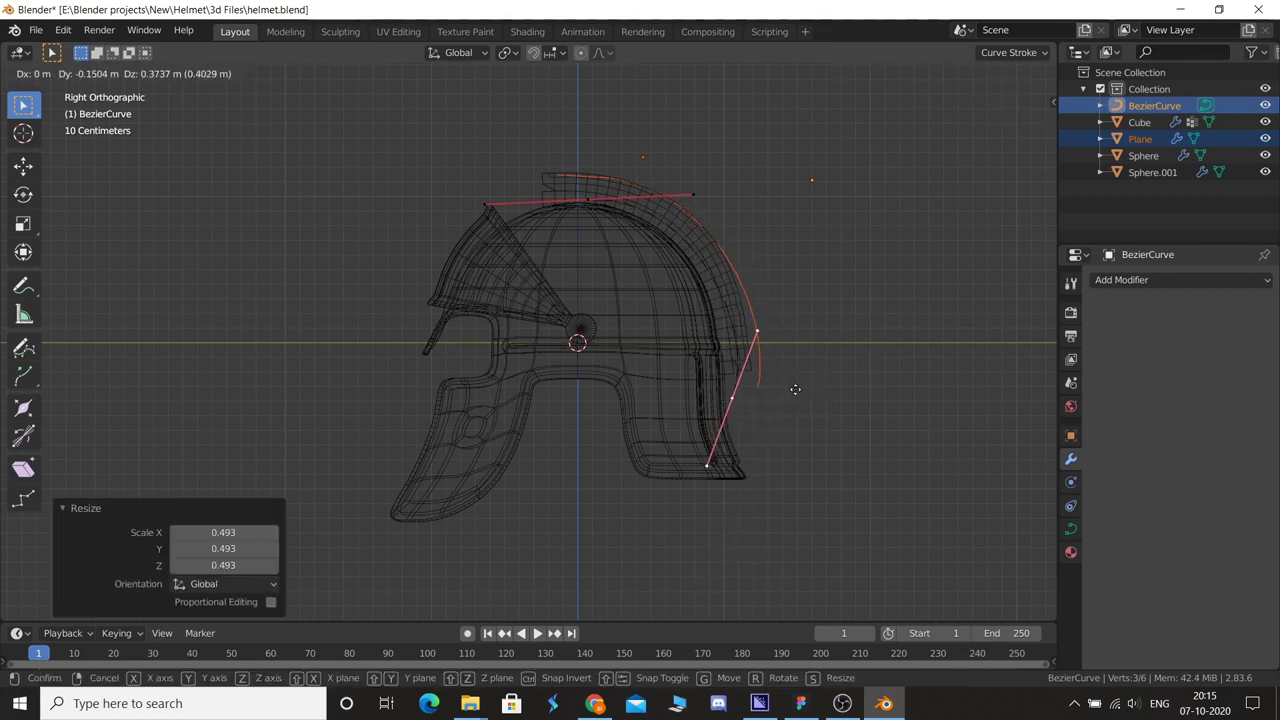
pyautogui.click(797, 388)
pyautogui.press('Tab')
# - Narrow the plane strip along X in Edit Mode so it fits the crest
pyautogui.press('KP_7')
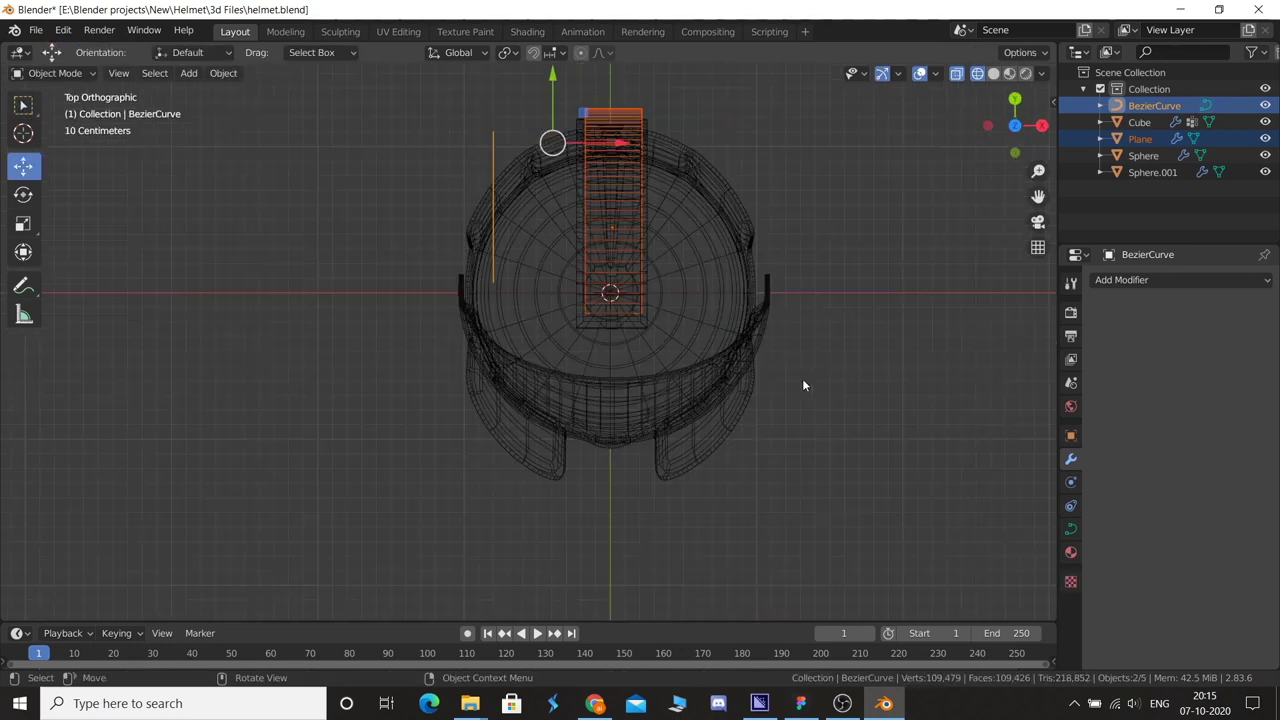
pyautogui.press('Tab')
pyautogui.press('Tab')
pyautogui.click(636, 234)
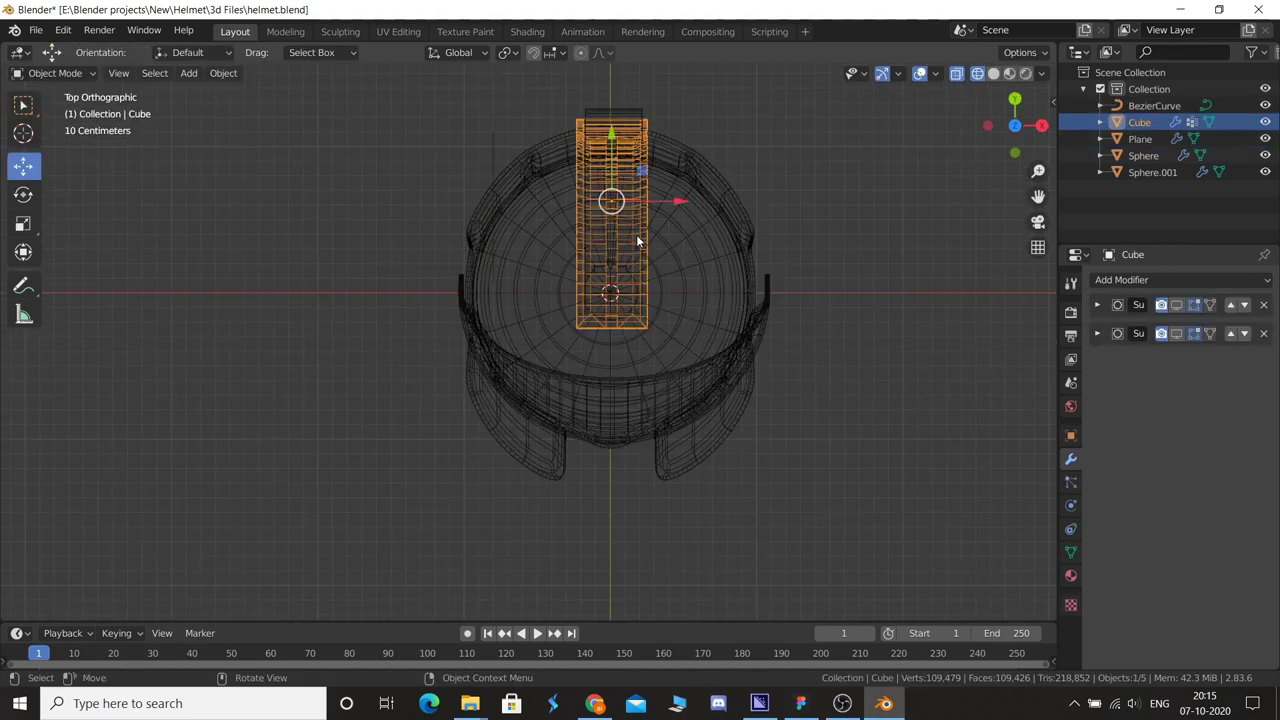
pyautogui.press('Tab')
pyautogui.press('Tab')
pyautogui.press('Tab')
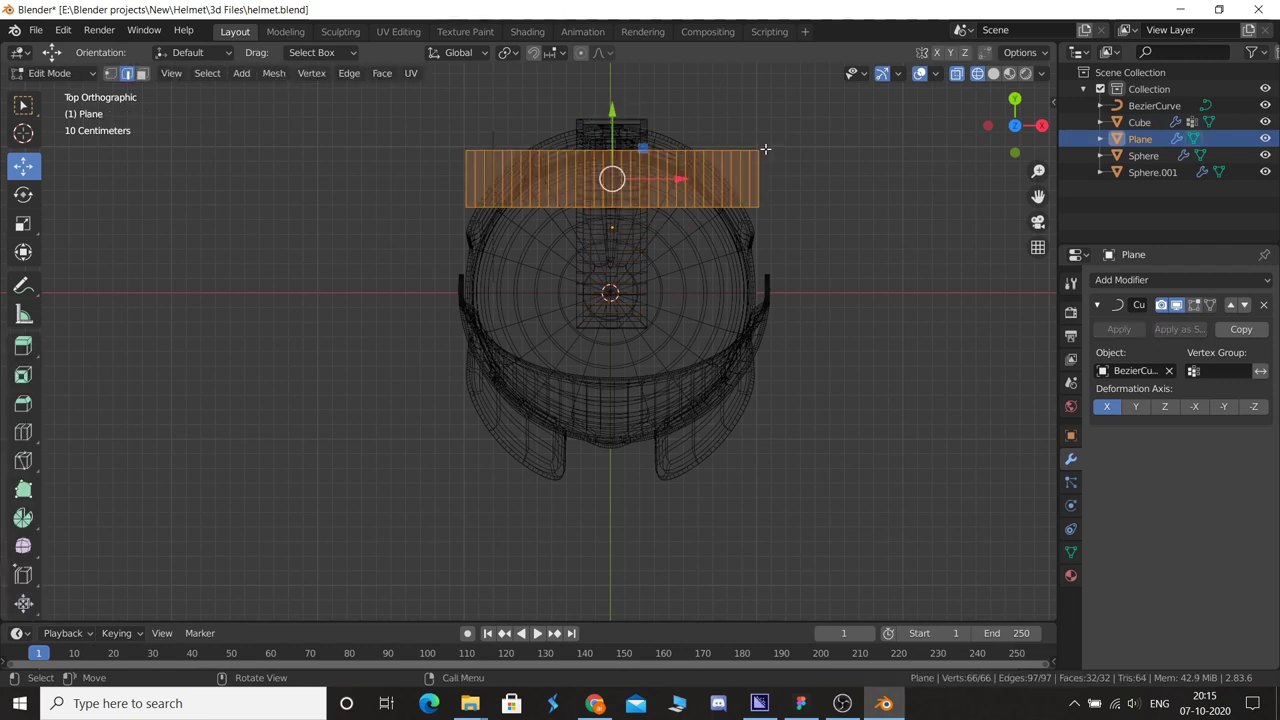
pyautogui.press('s')
pyautogui.press('x')
pyautogui.click(799, 196)
pyautogui.press('Tab')
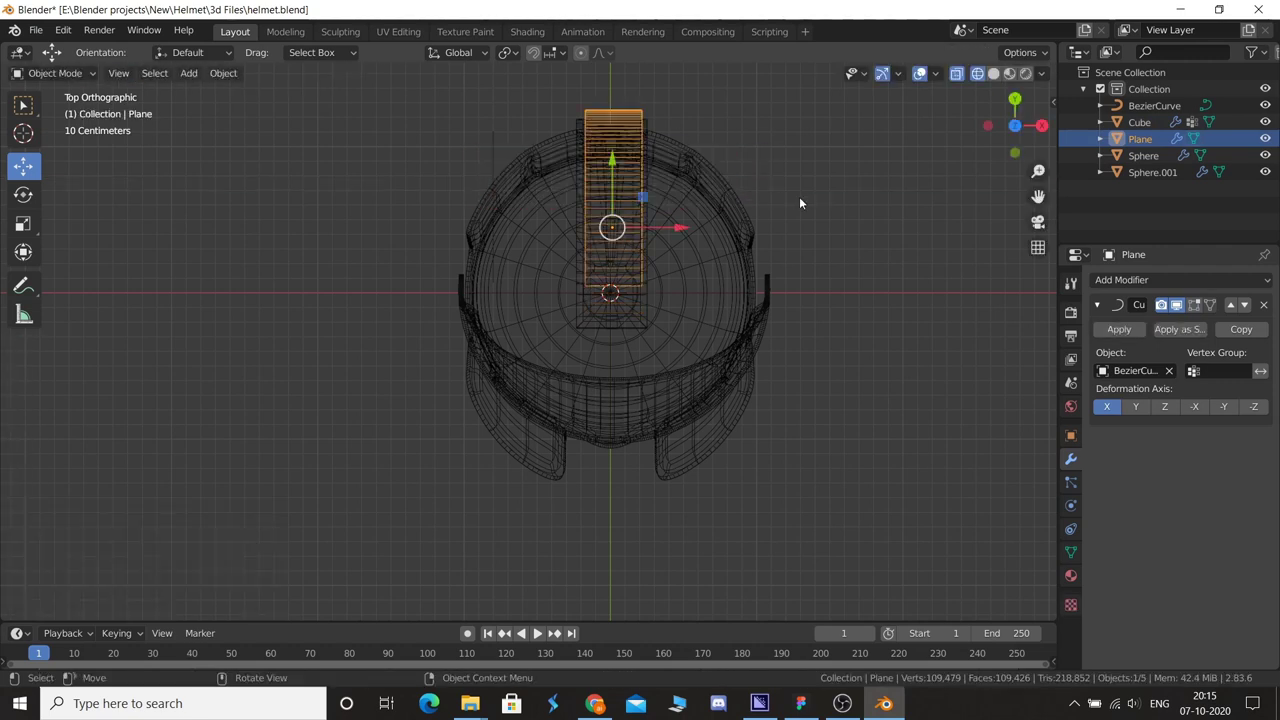
pyautogui.press('KP_3')
# - Add the BezierCurve to the selection and switch to the right side view
pyautogui.moveTo(787, 208); pyautogui.dragTo(917, 288, button='middle')
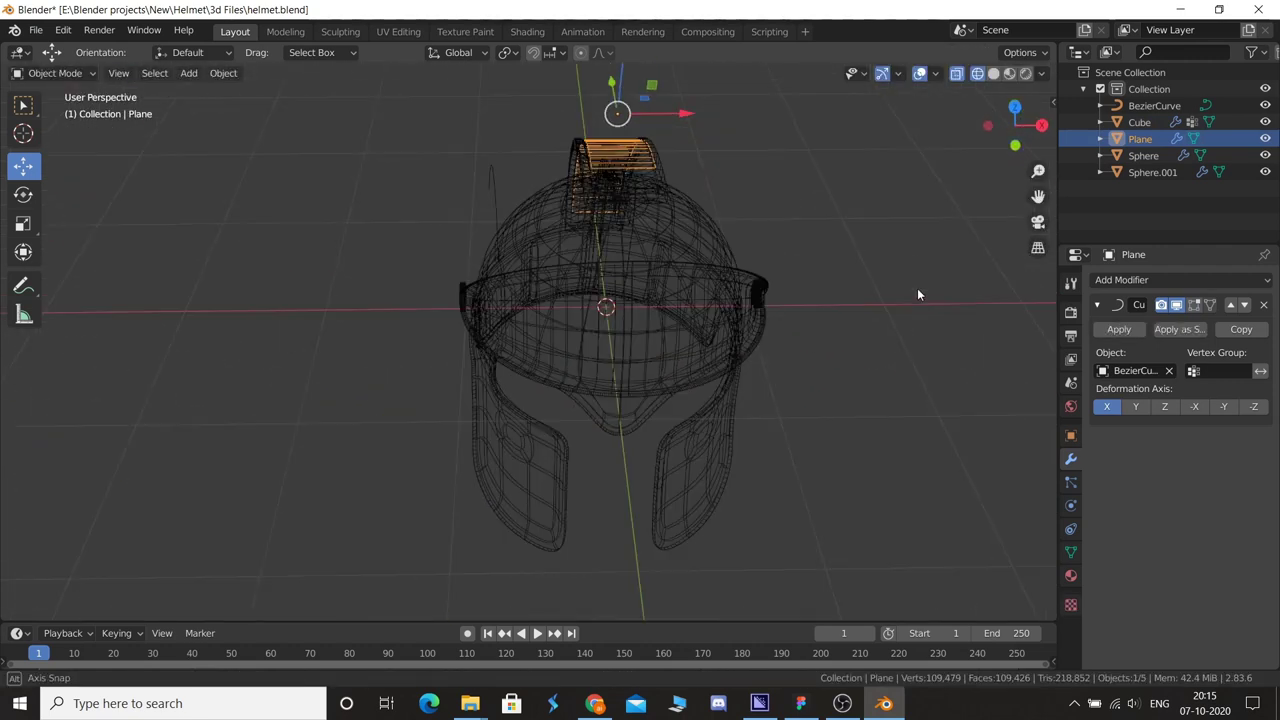
pyautogui.keyDown('shift'); pyautogui.click(493, 184); pyautogui.keyUp('shift')
pyautogui.press('KP_3')
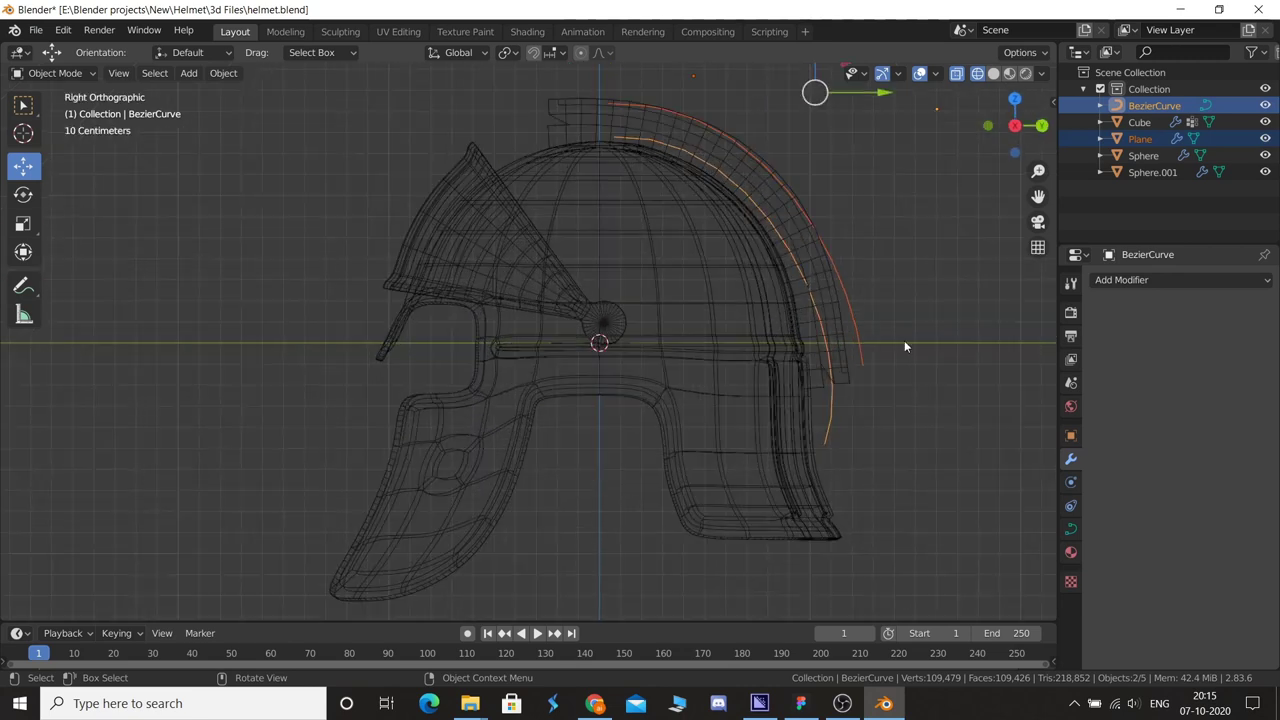
# - Shift the BezierCurve -0.1867 m in Y and move its selected points down the back
pyautogui.press('g')
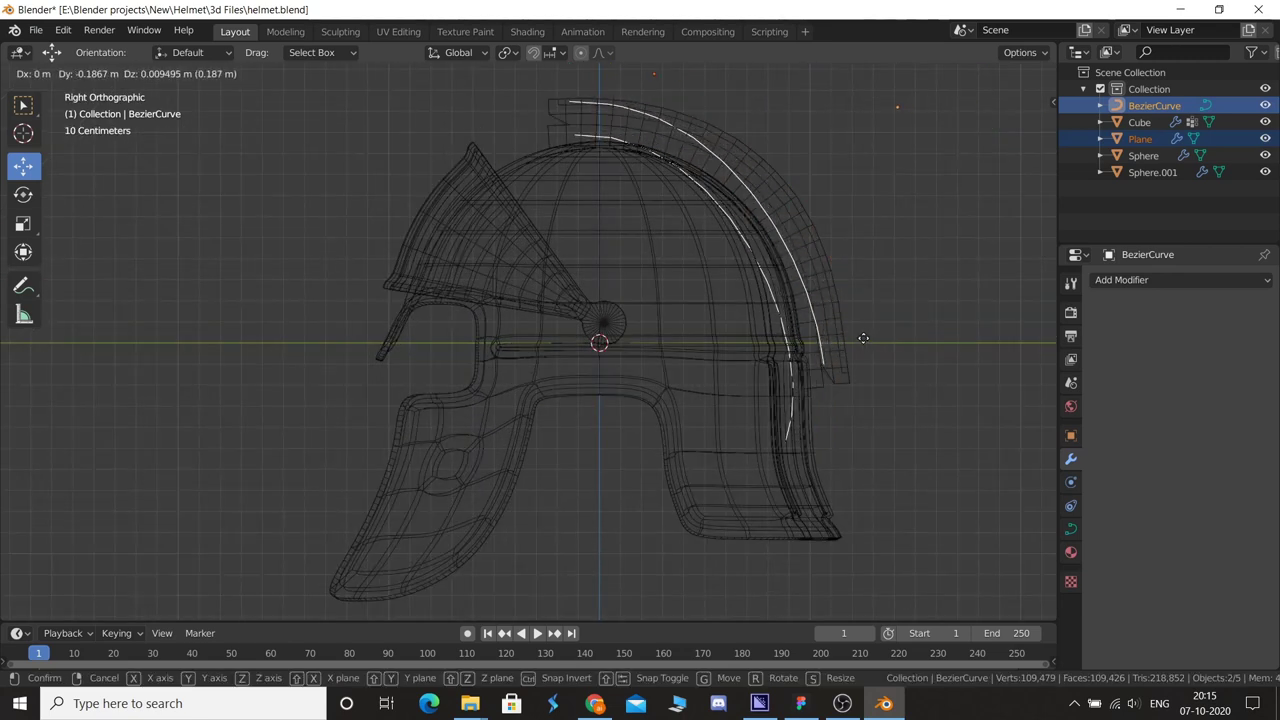
pyautogui.click(863, 338)
pyautogui.press('Tab')
pyautogui.press('g')
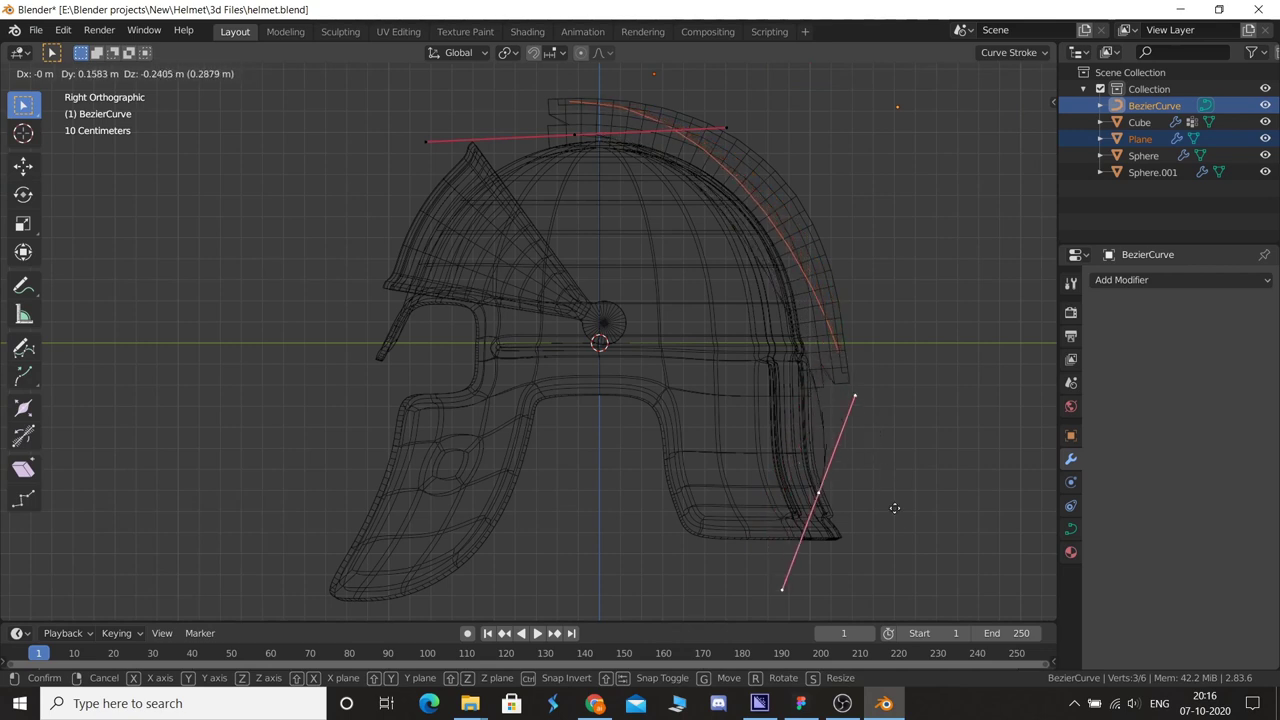
pyautogui.click(908, 497)
# - Adjust the curve's top control point and its handle to follow the helmet's crown
pyautogui.click(728, 128)
pyautogui.press('g')
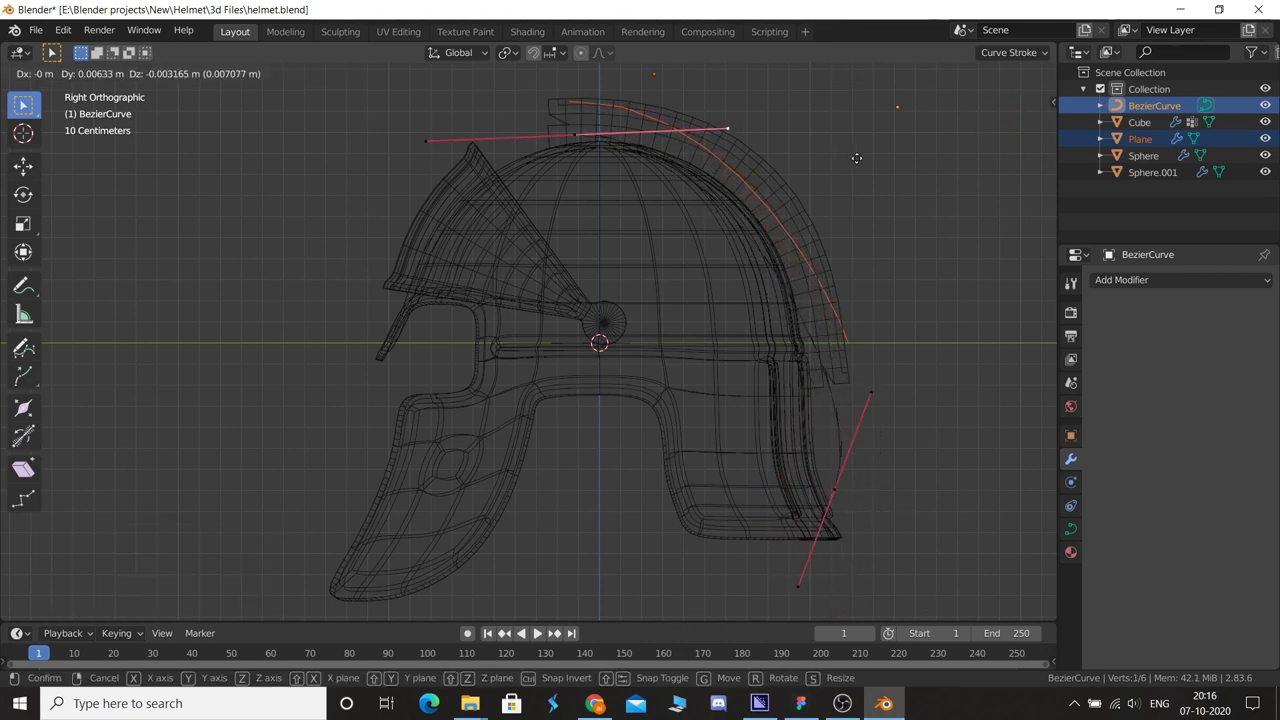
pyautogui.click(937, 147)
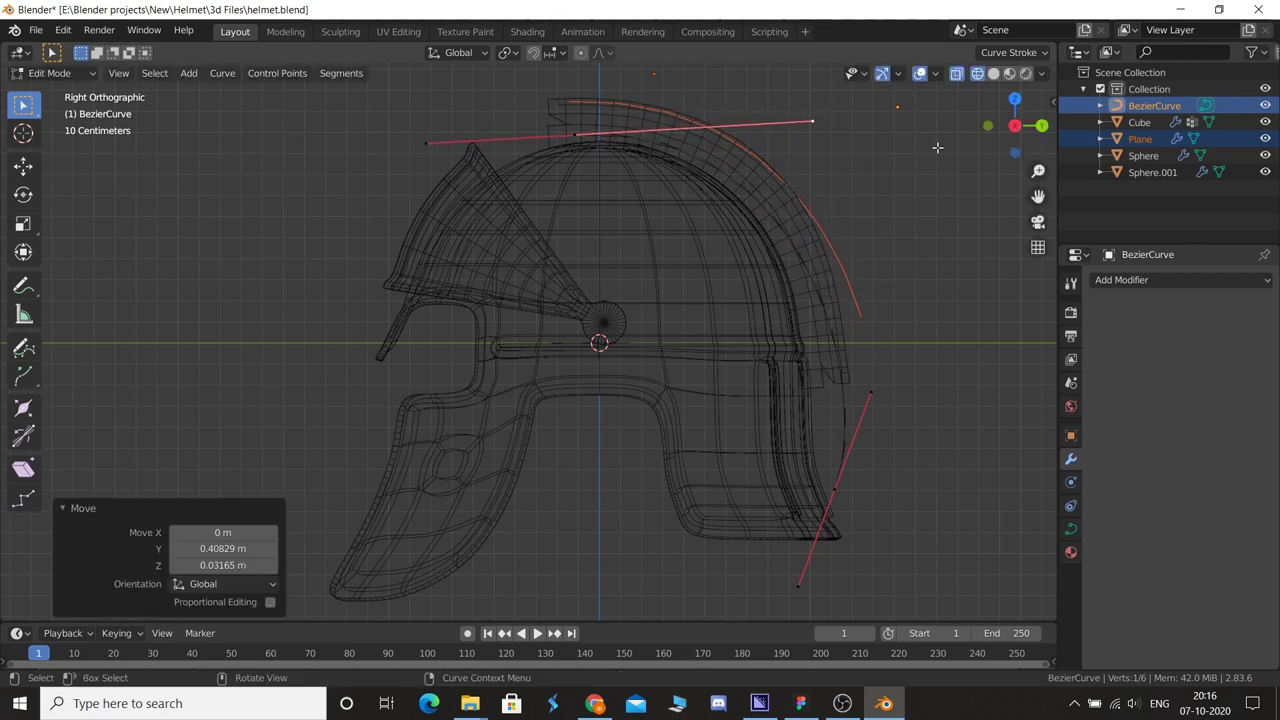
pyautogui.click(578, 133)
pyautogui.press('g')
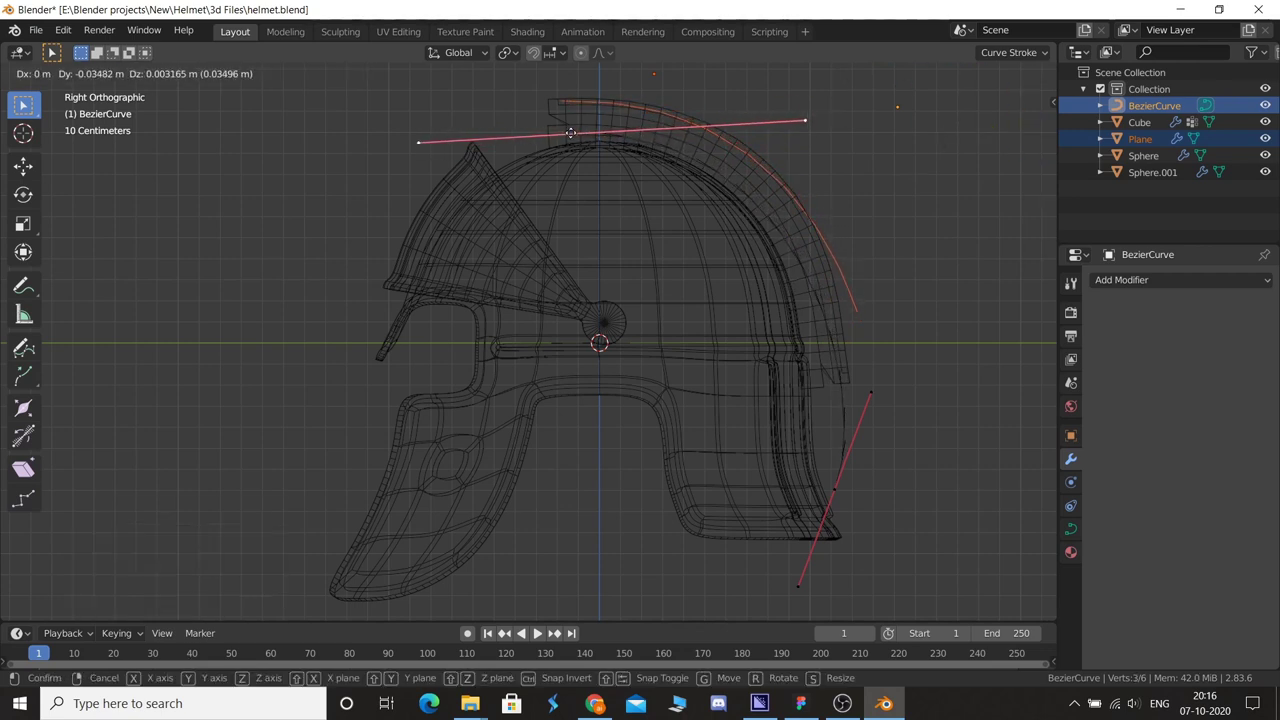
pyautogui.click(777, 114)
pyautogui.click(808, 125)
pyautogui.press('g')
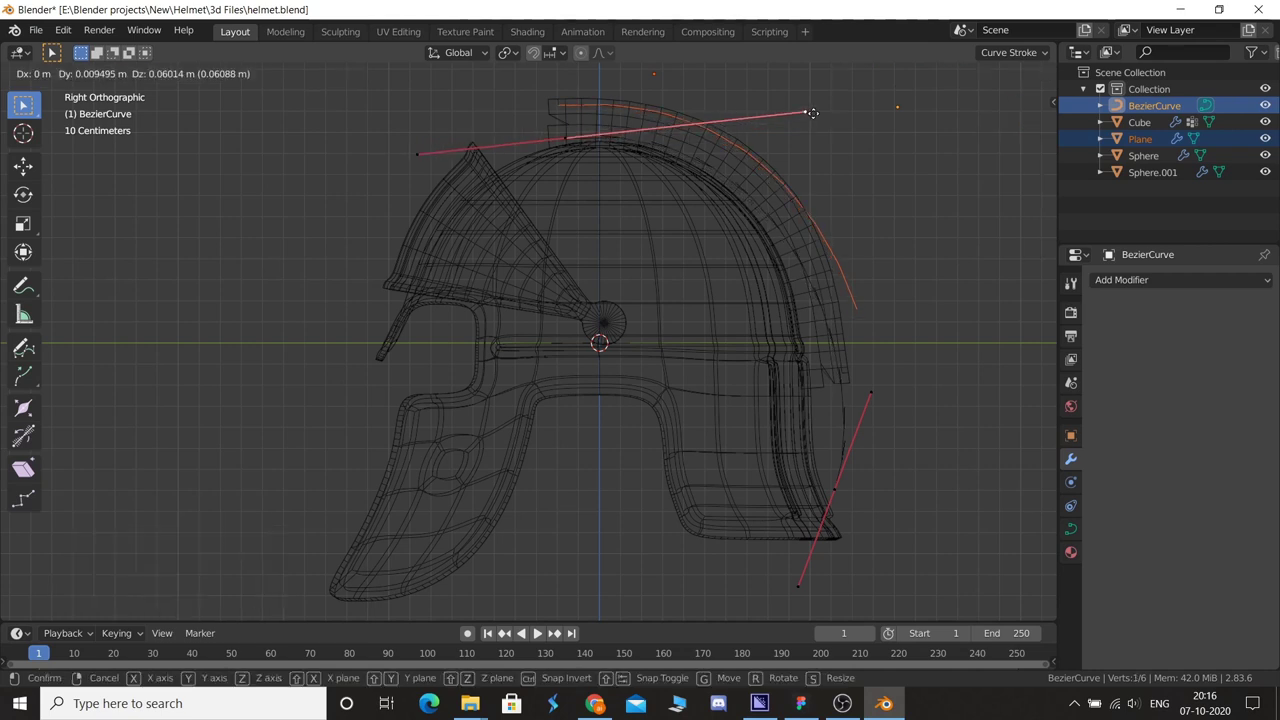
pyautogui.click(816, 112)
# - Reposition the lower control points and set the rear handle vertical along the helmet's back
pyautogui.click(836, 490)
pyautogui.press('g')
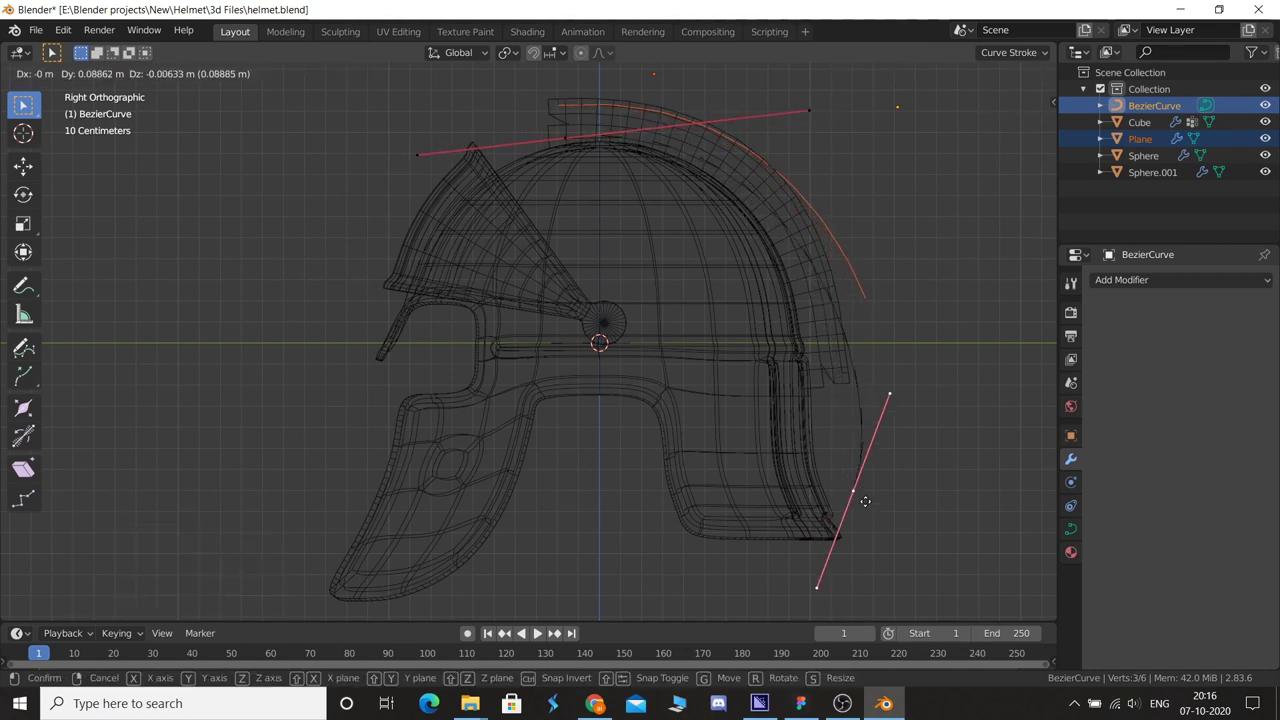
pyautogui.click(850, 367)
pyautogui.click(882, 268)
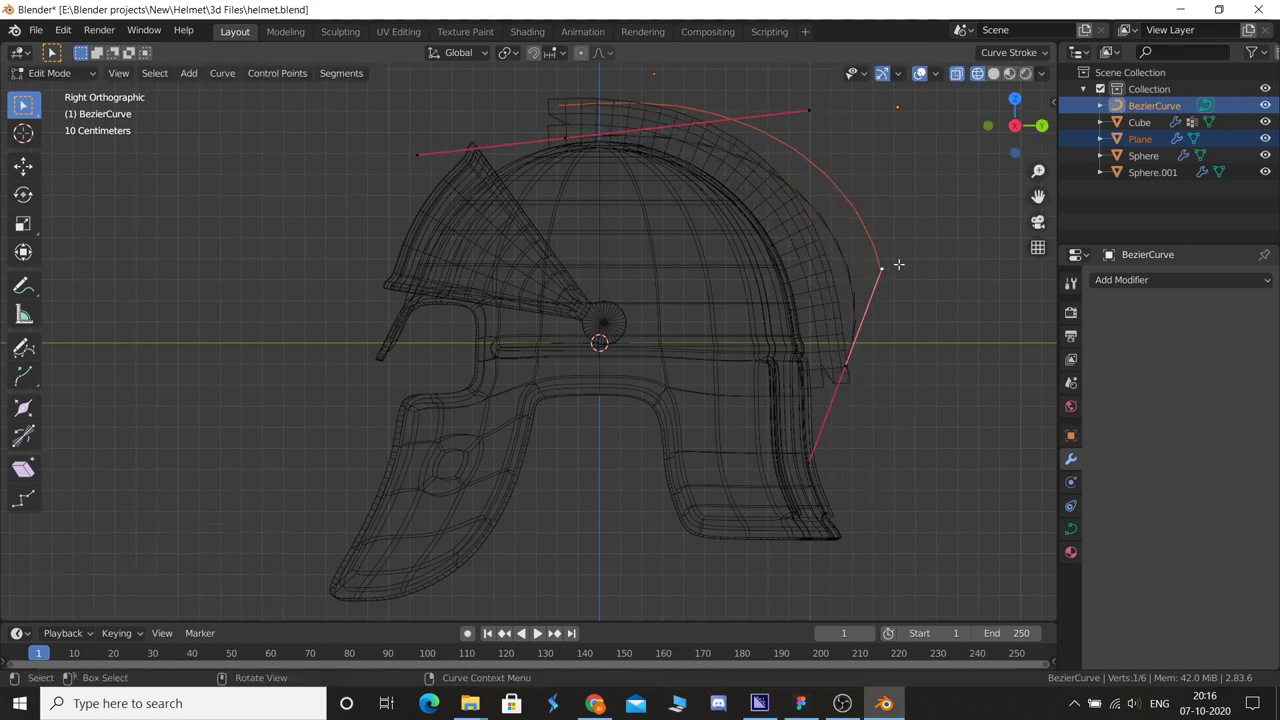
pyautogui.press('g')
pyautogui.click(900, 270)
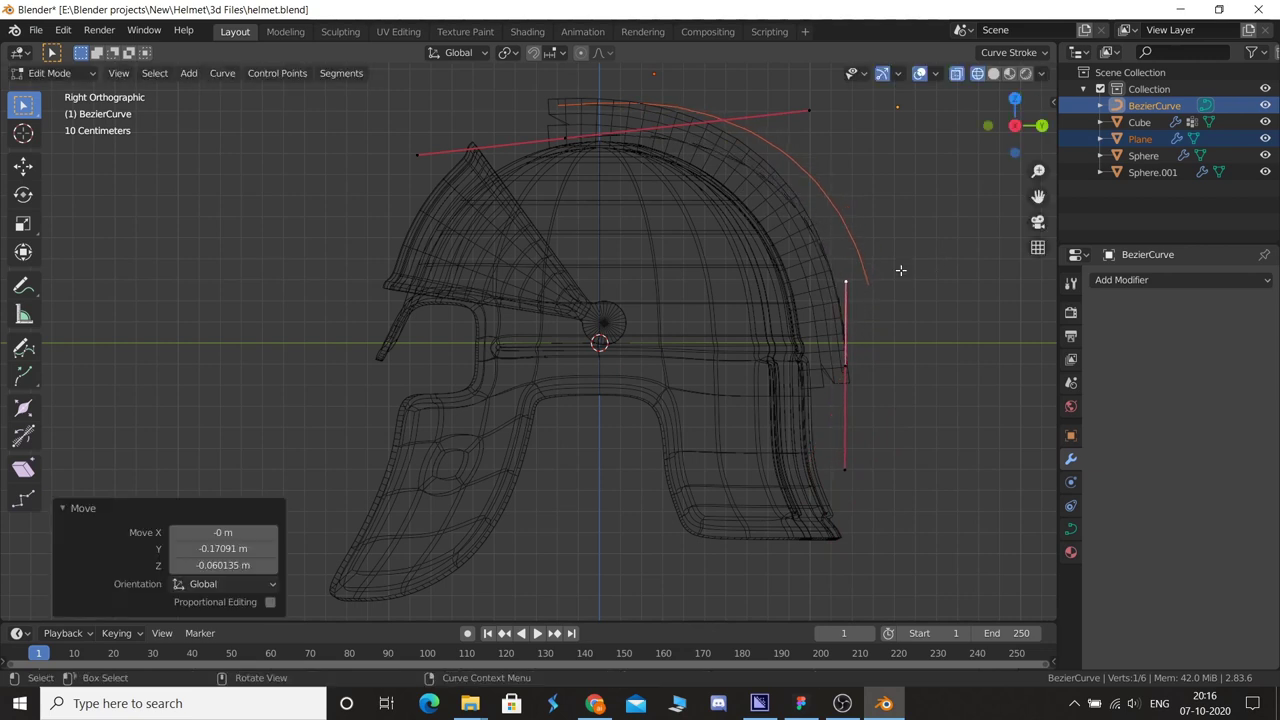
pyautogui.click(846, 372)
pyautogui.press('g')
pyautogui.click(849, 484)
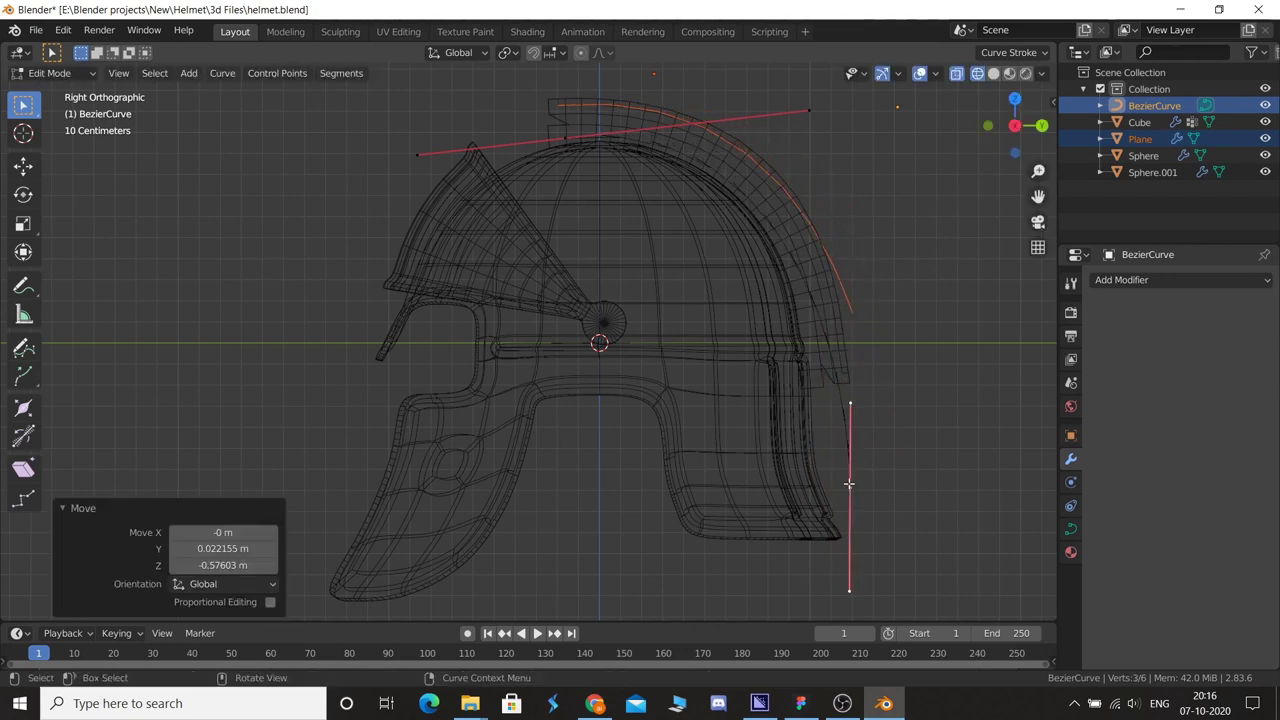
# - Cancel a stray handle move and nudge the curve's bottom point into place
pyautogui.click(808, 110)
pyautogui.press('g')
pyautogui.rightClick(921, 332)
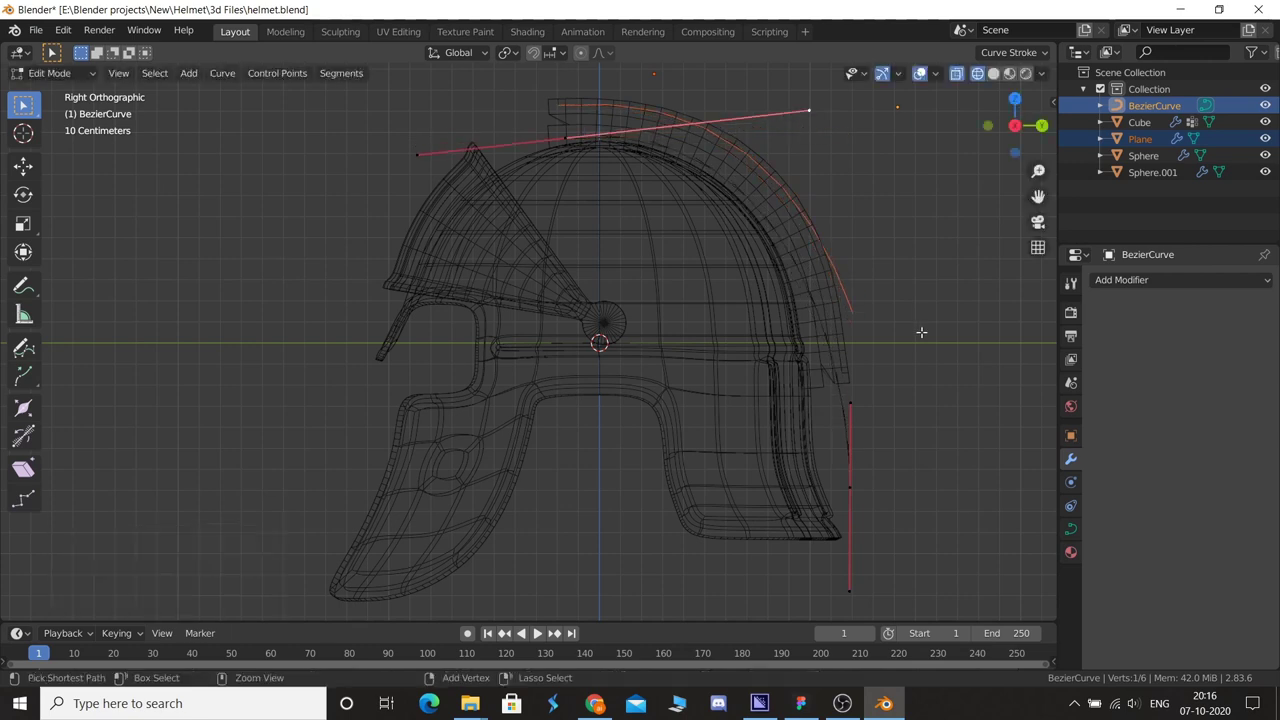
pyautogui.click(849, 476)
pyautogui.press('g')
pyautogui.click(854, 490)
# - Resize the plane strip in Edit Mode from the top view
pyautogui.press('Tab')
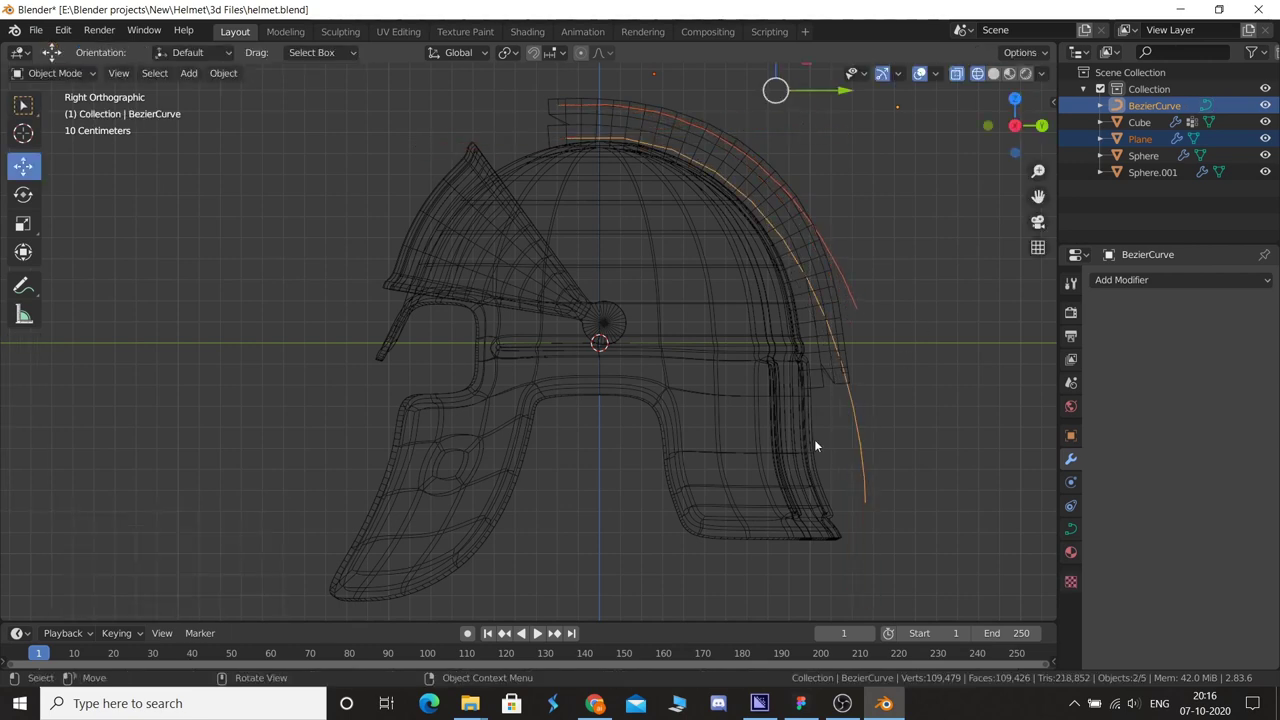
pyautogui.press('KP_7')
pyautogui.scroll(-2, 700, 380)
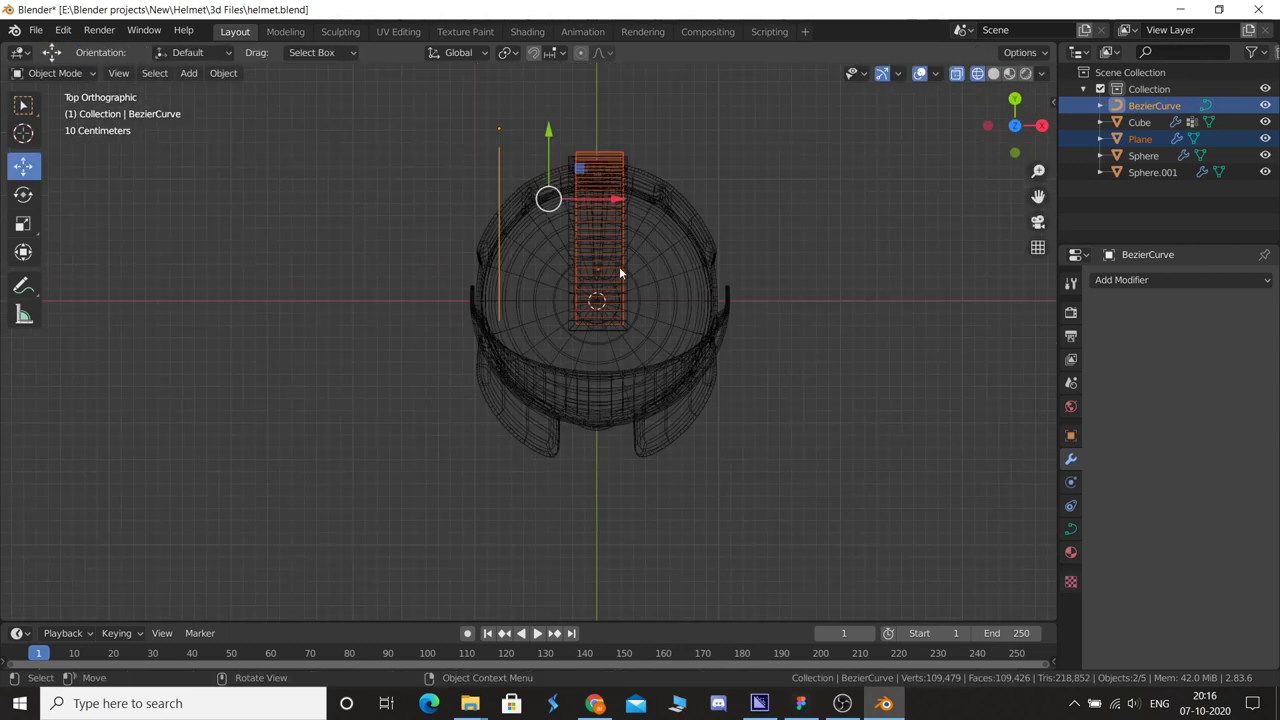
pyautogui.click(619, 268)
pyautogui.press('Tab')
pyautogui.press('s')
pyautogui.press('Return')
pyautogui.press('Tab')
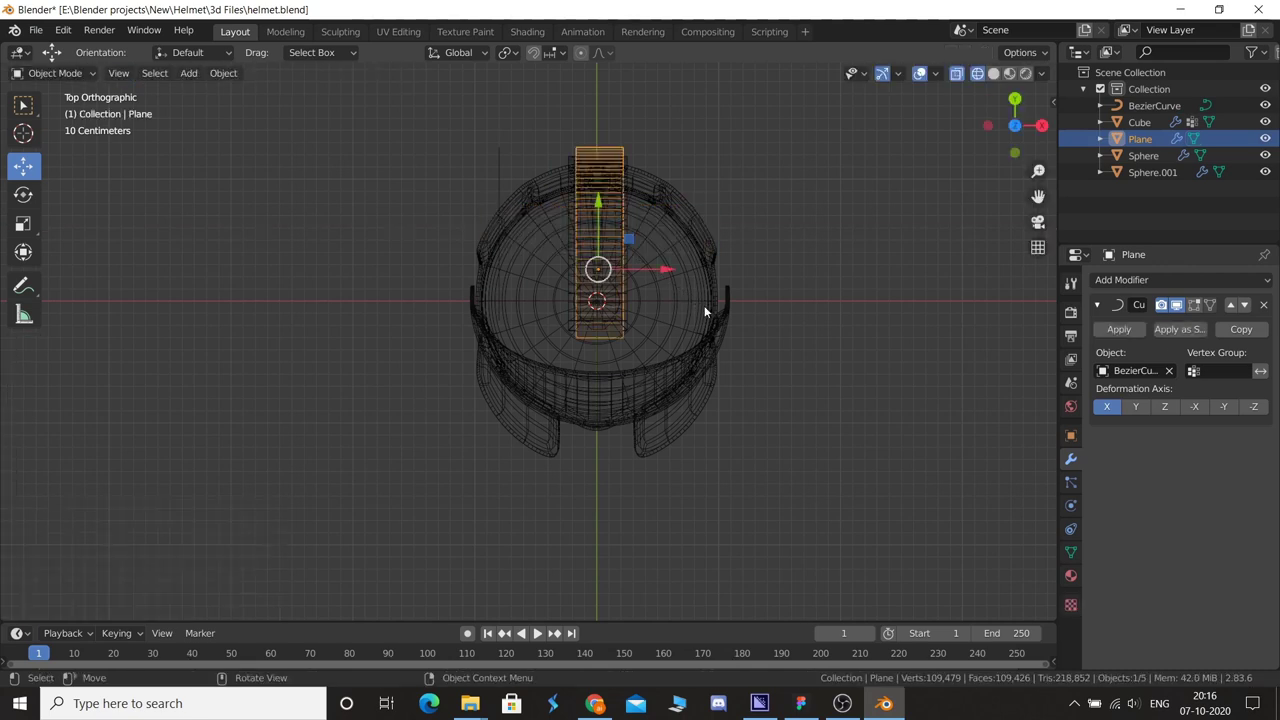
# - Move the BezierCurve up and right over the helmet in right view
pyautogui.moveTo(704, 305); pyautogui.dragTo(704, 305, button='middle')
pyautogui.press('KP_3')
pyautogui.scroll(2, 623, 380)
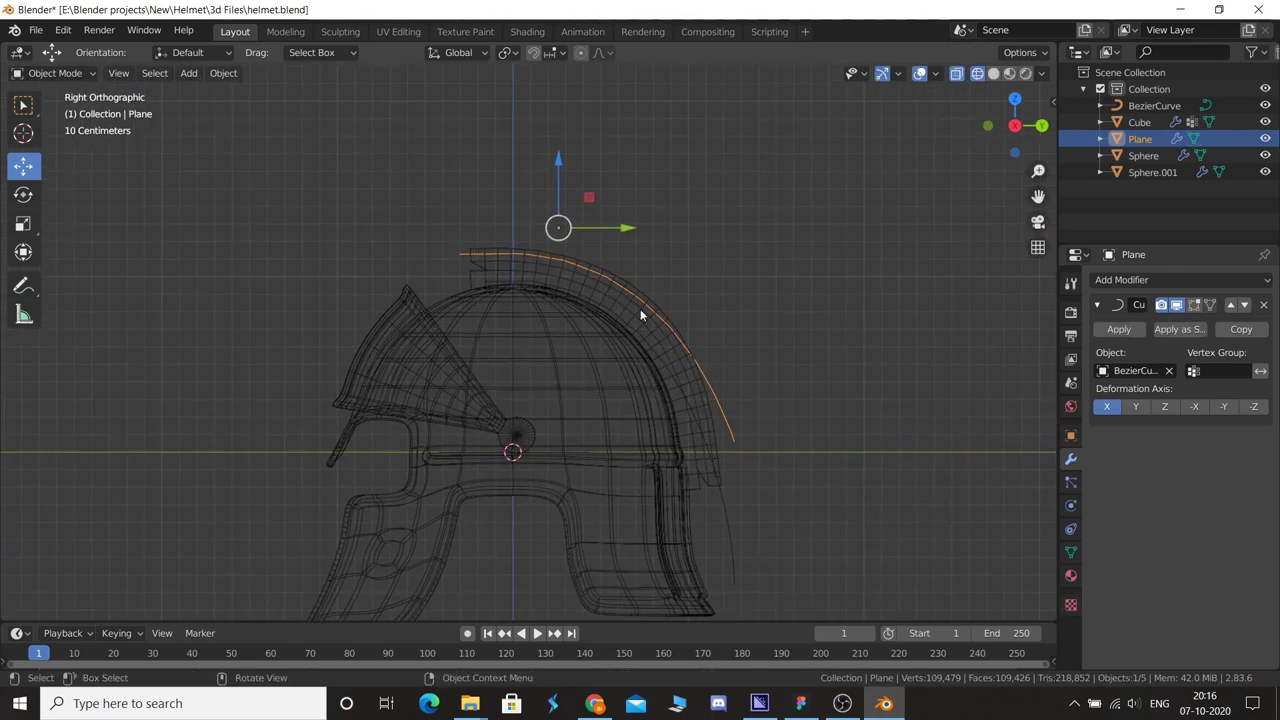
pyautogui.click(735, 535)
pyautogui.press('g')
pyautogui.click(808, 488)
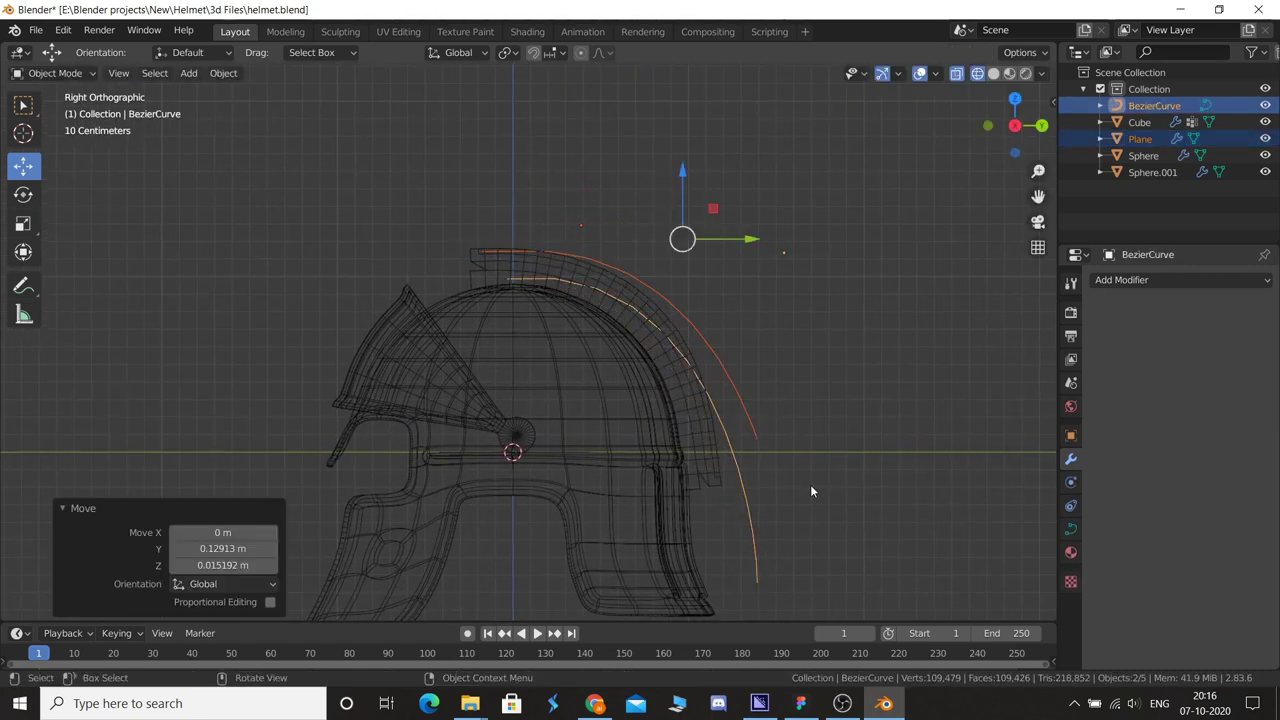
# - Drop the curve's rear point to the helmet's neck edge and adjust its top end point
pyautogui.click(760, 512)
pyautogui.click(760, 512)
pyautogui.press('Tab')
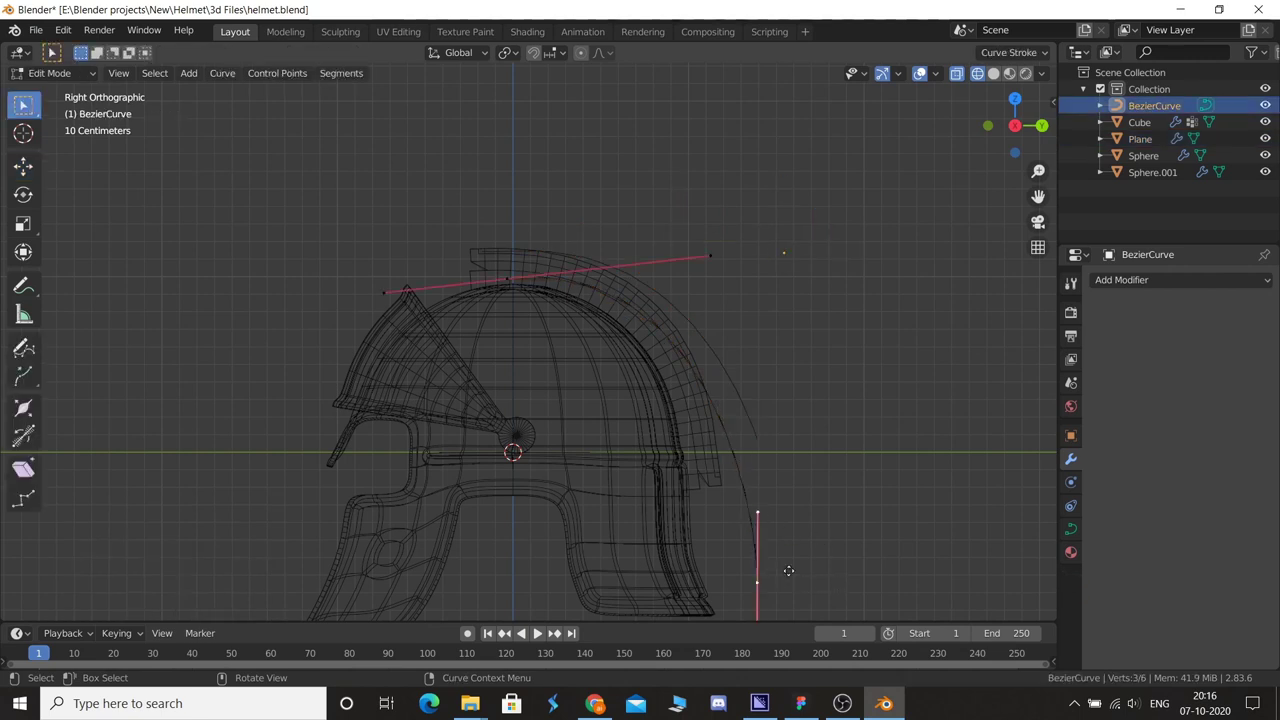
pyautogui.press('g')
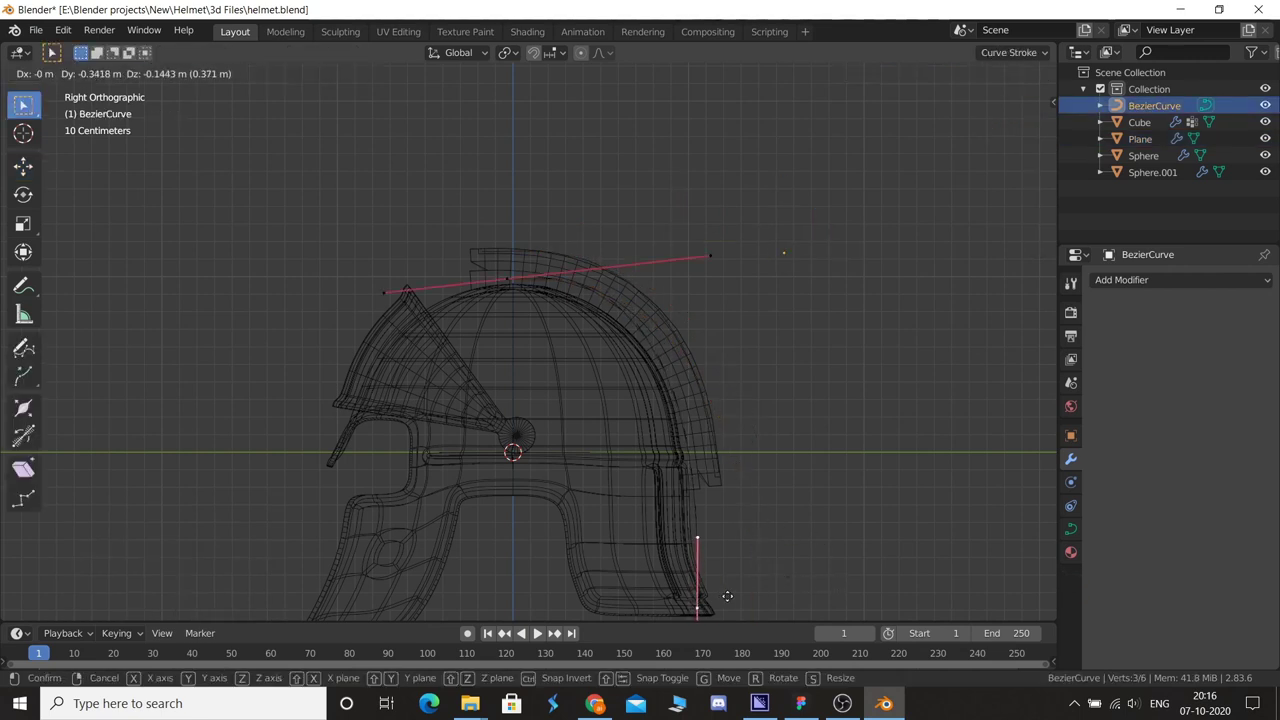
pyautogui.click(727, 596)
pyautogui.click(698, 540)
pyautogui.press('g')
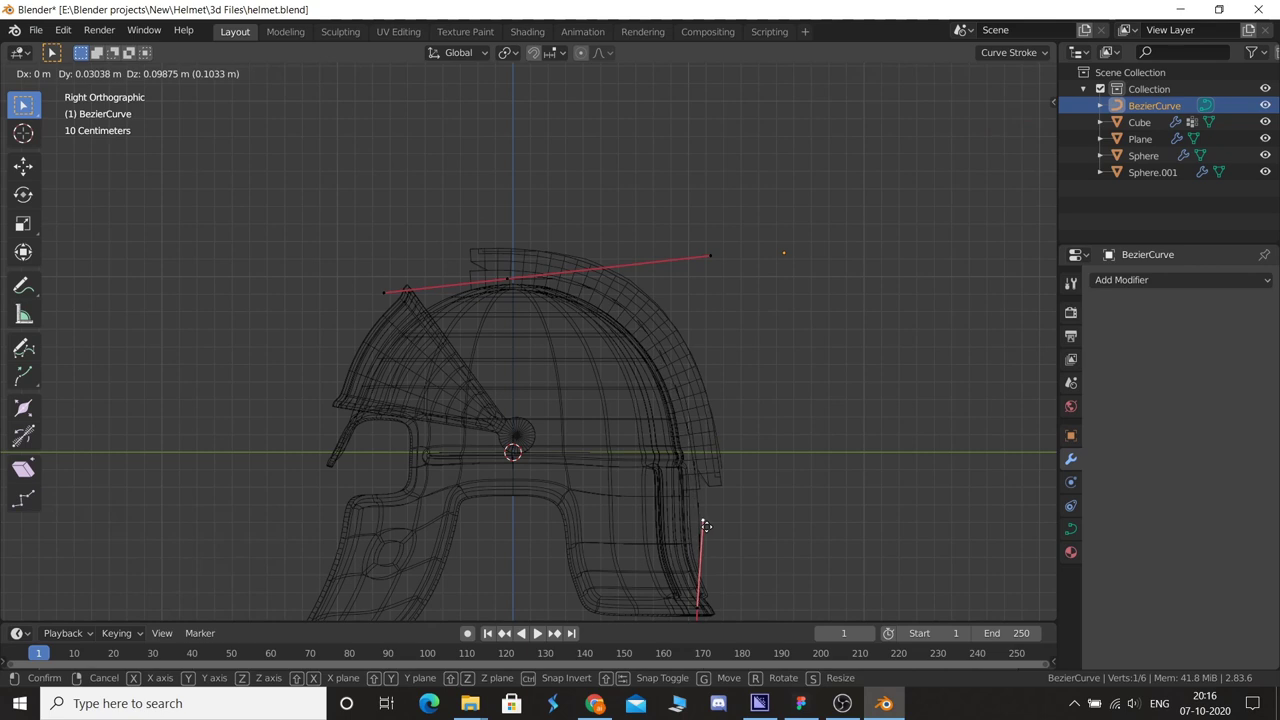
pyautogui.click(705, 526)
pyautogui.click(710, 255)
pyautogui.press('g')
pyautogui.click(704, 254)
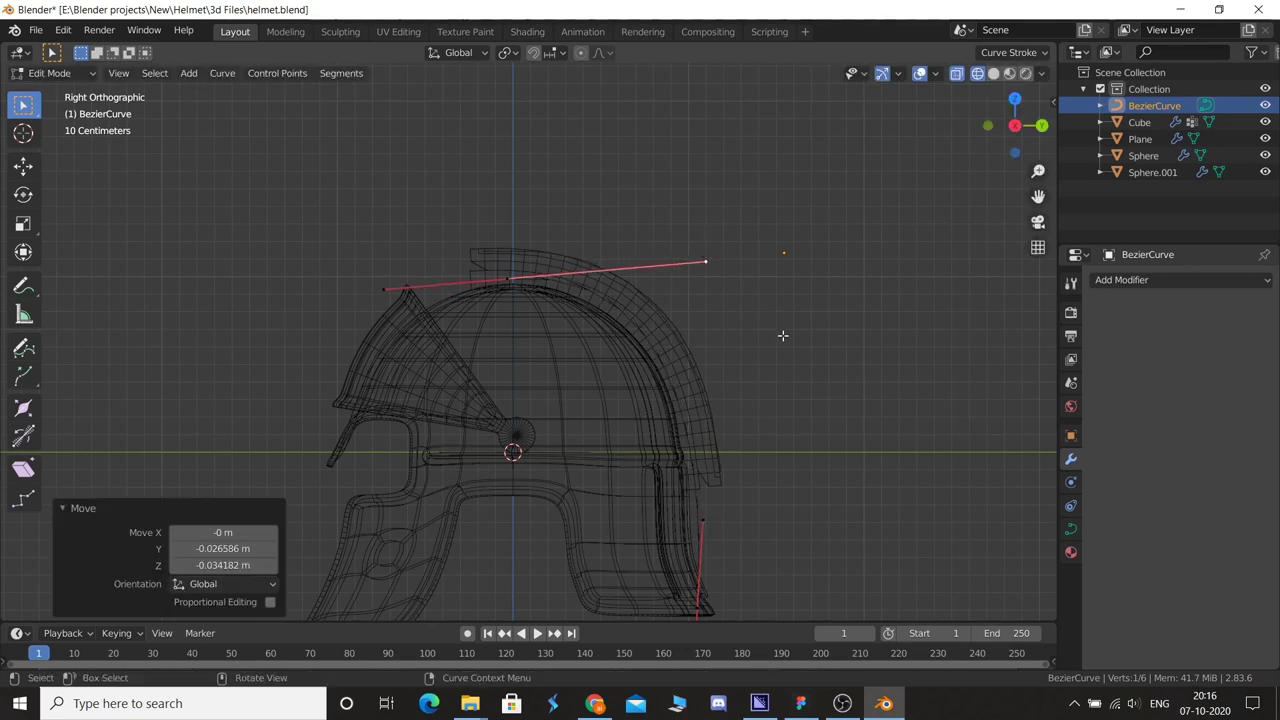
pyautogui.press('Tab')
# - Switch to solid shading and orbit to check the strip hugging the crest
pyautogui.press('z')
pyautogui.click(778, 478)
pyautogui.moveTo(782, 414); pyautogui.dragTo(686, 449, button='middle')
pyautogui.click(500, 430)
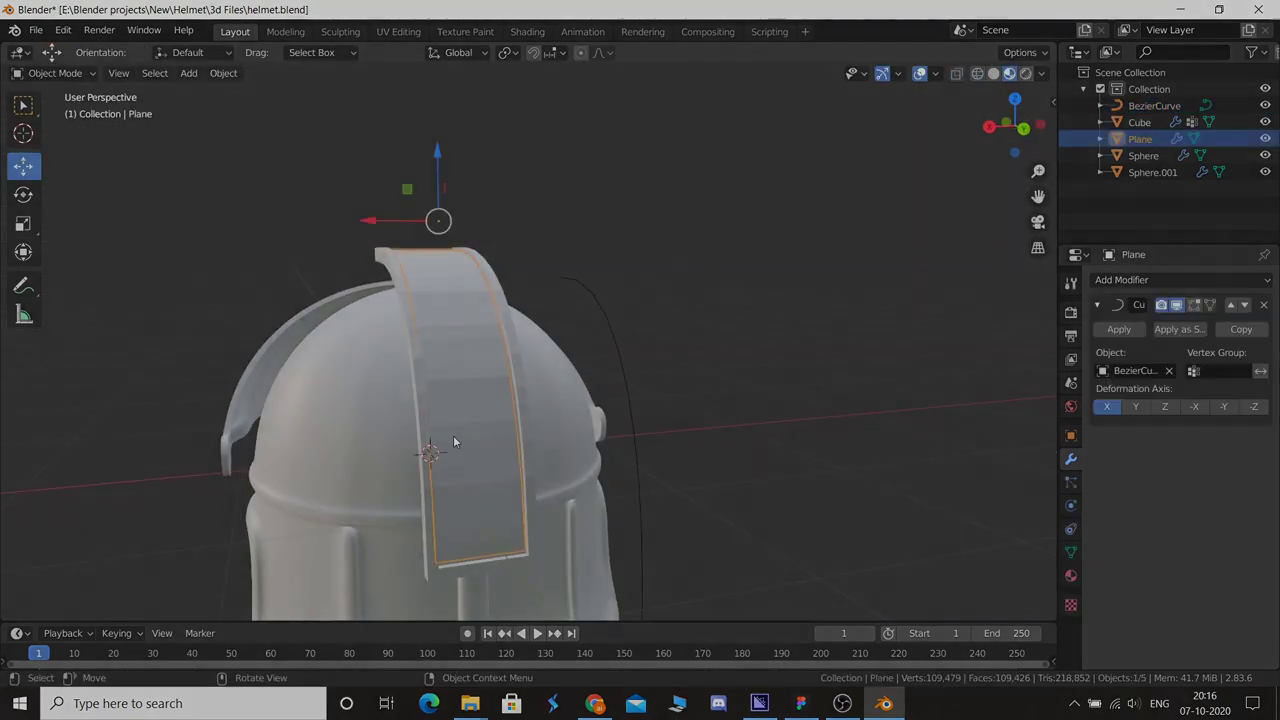
pyautogui.moveTo(453, 435); pyautogui.dragTo(573, 489, button='middle')
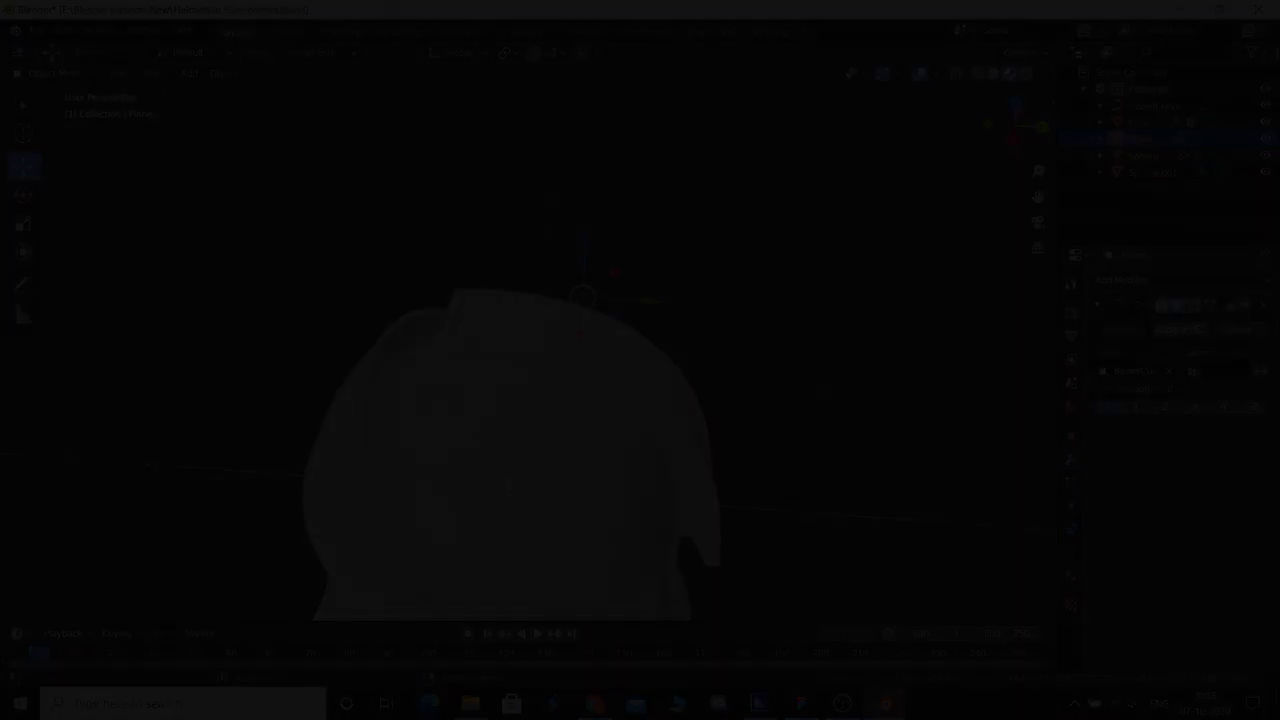